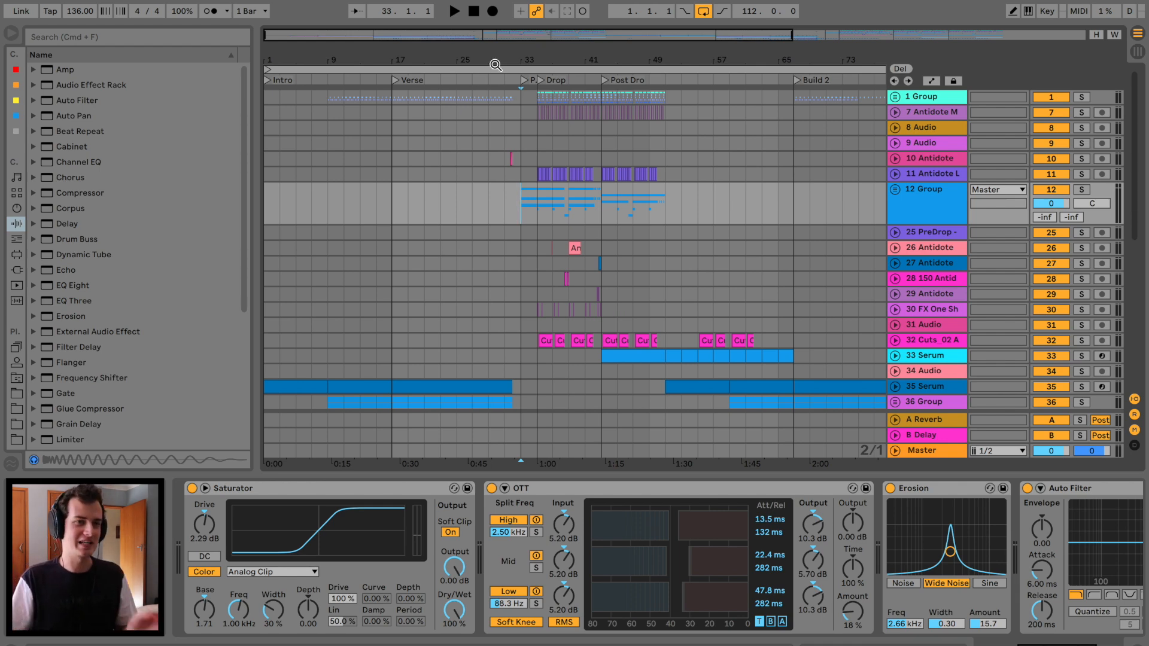
drag(493, 64, 436, 61)
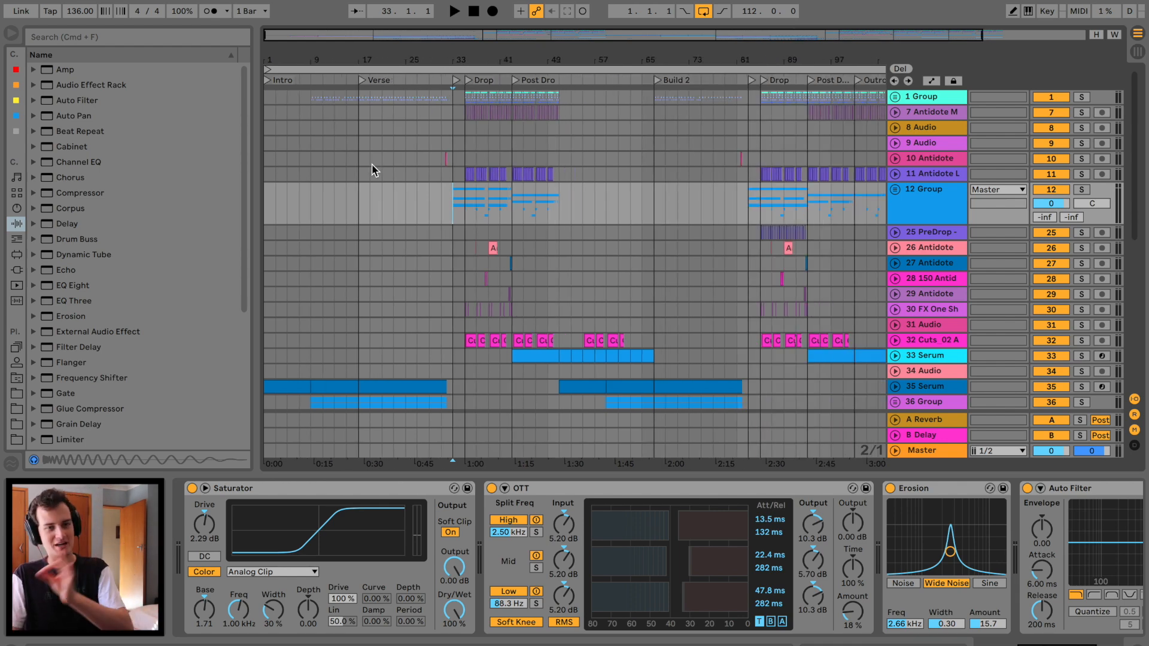
scroll(455, 216, down, 10)
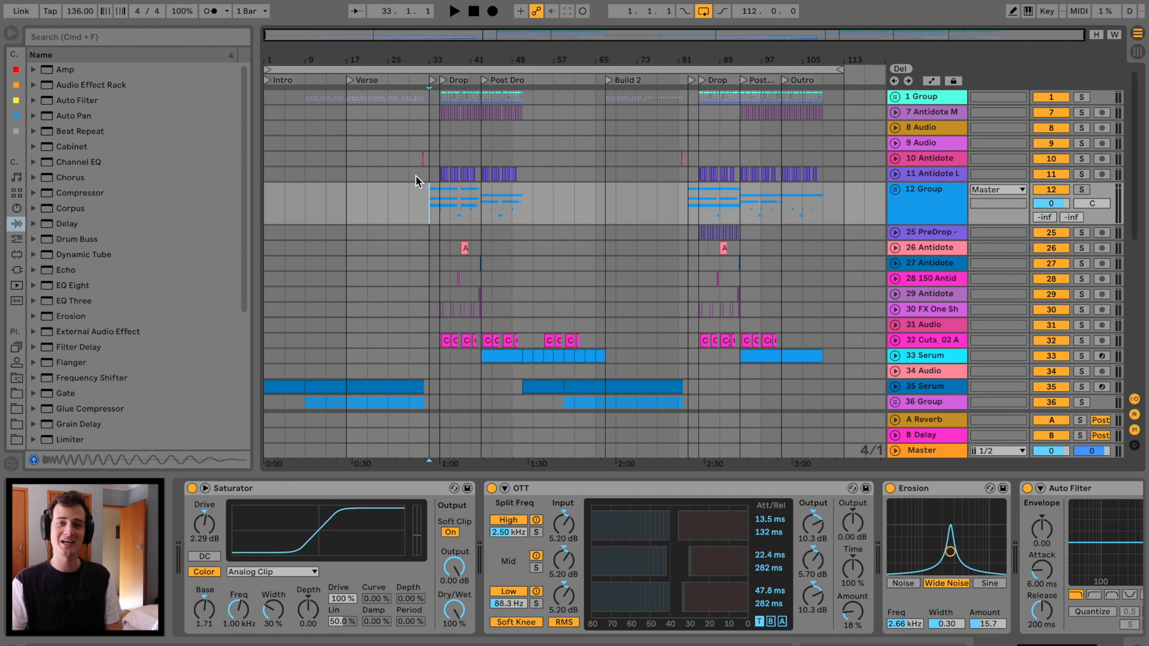
click(412, 144)
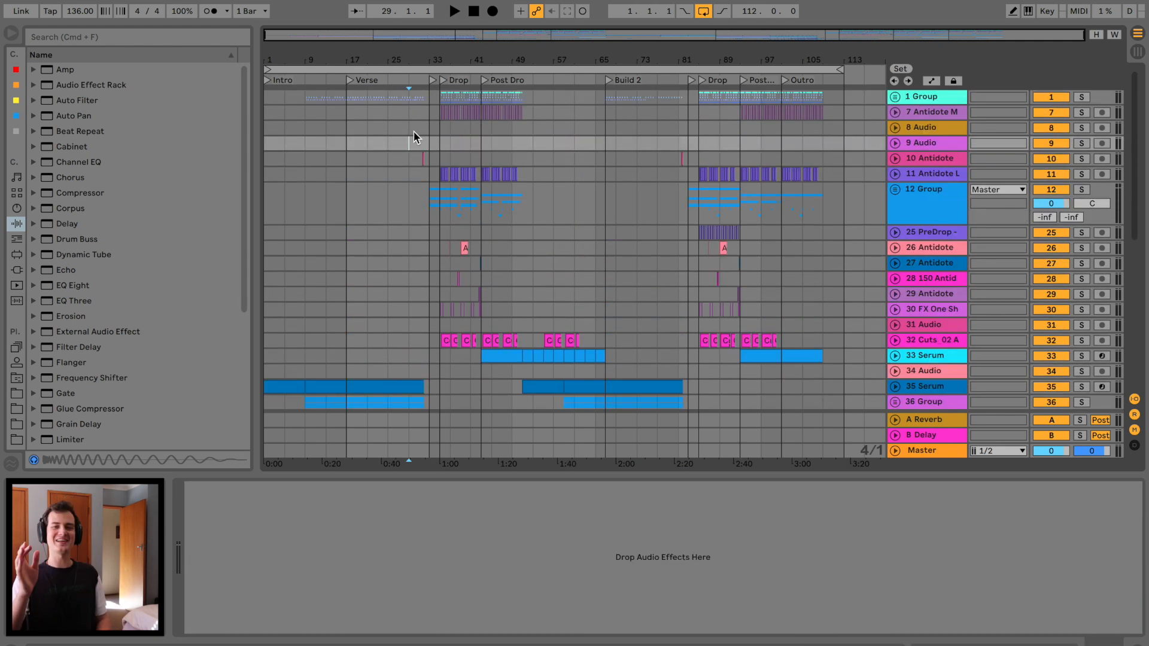
drag(427, 60, 426, 83)
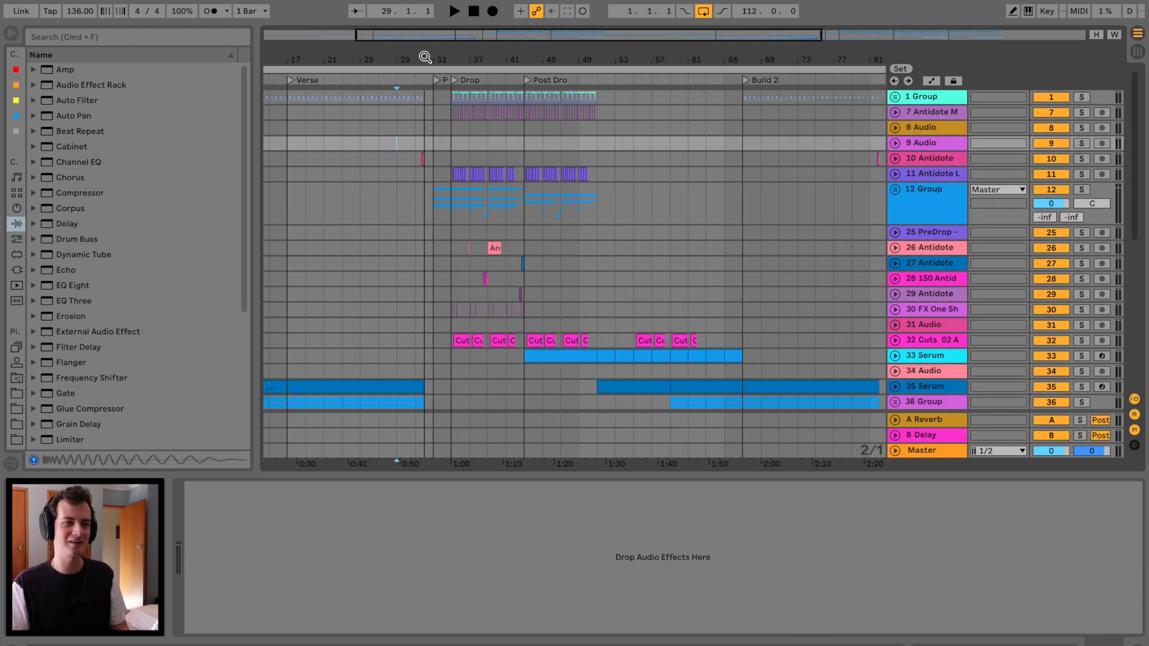
Play the predrop into the drop and check the track and master levels in the mixer.
scroll(382, 114, left, 5)
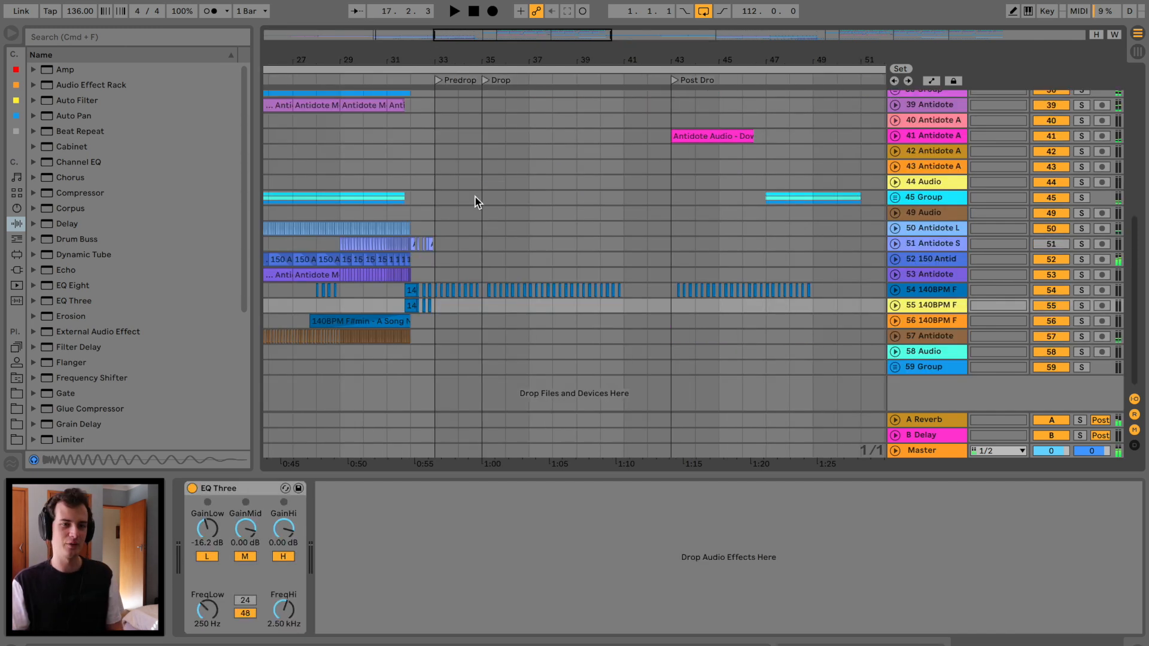
click(457, 180)
key(space)
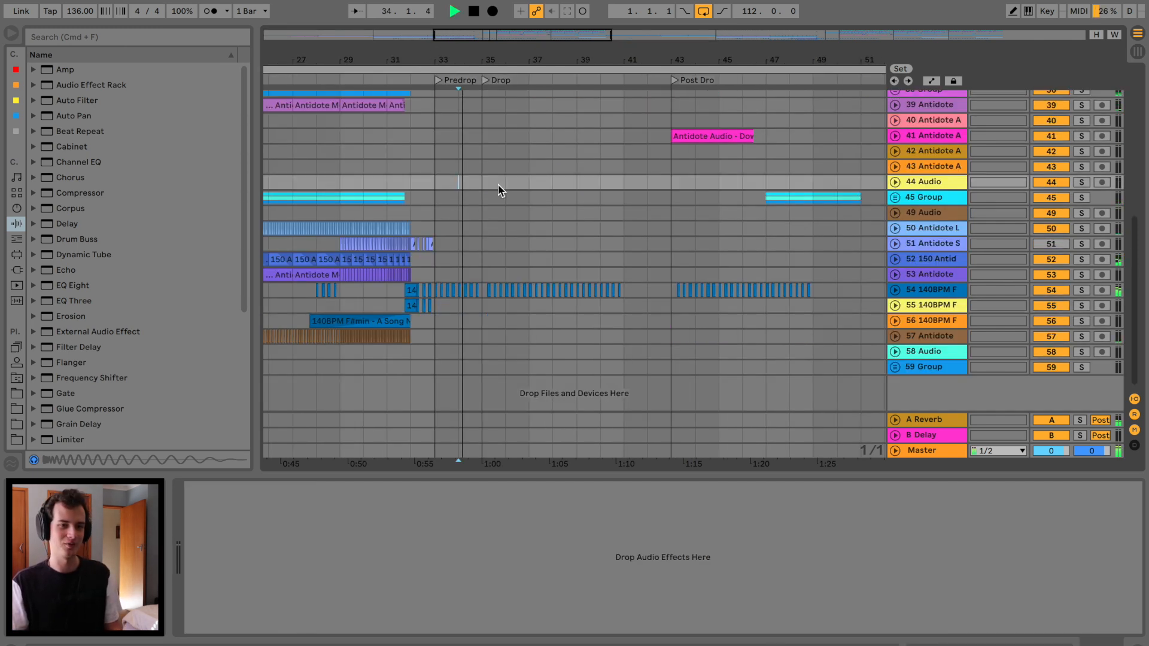
click(1137, 52)
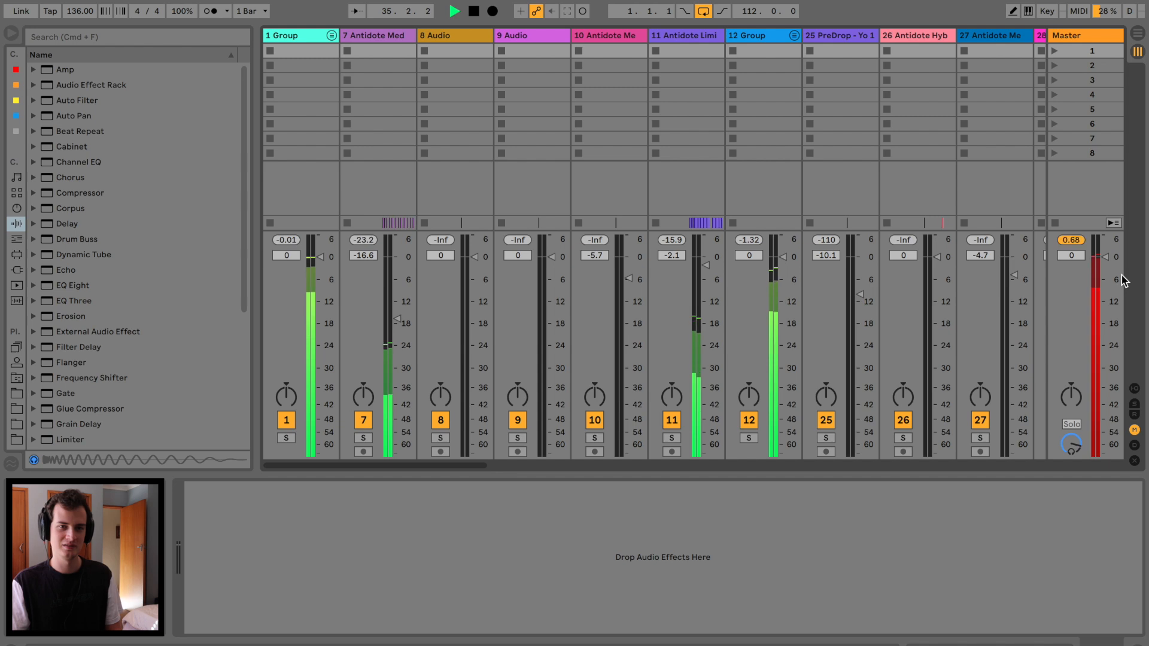
key(space)
key(Tab)
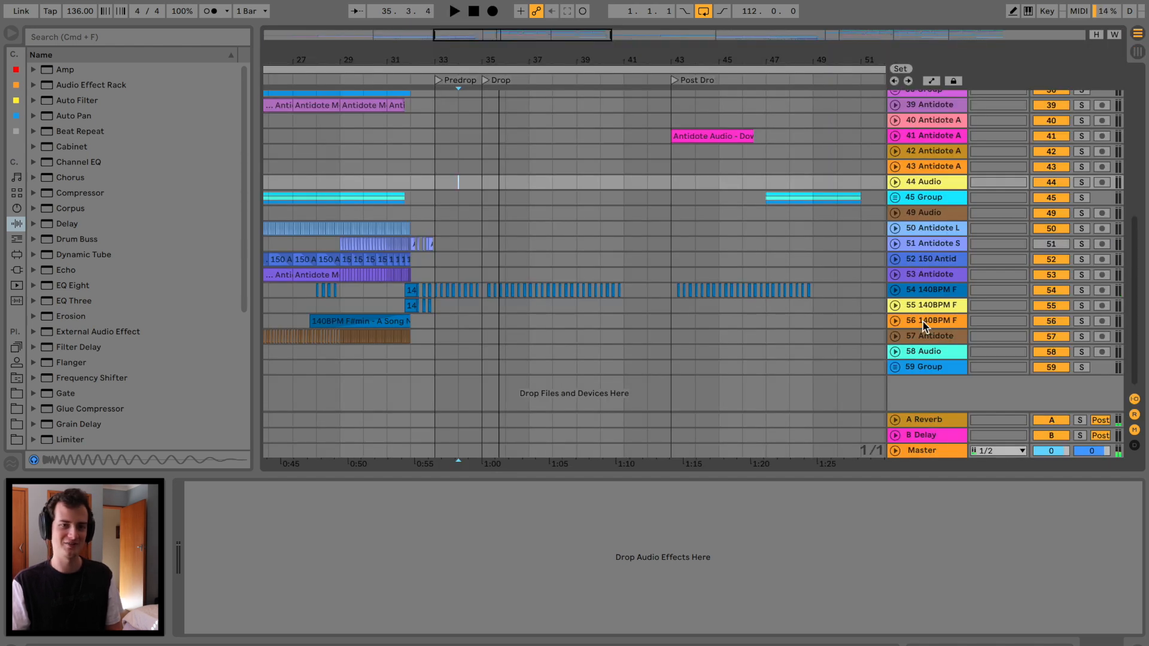
Select all tracks from 1 Group to 59 Group, excluding returns and master, and lower their volumes by 2 dB.
click(907, 351)
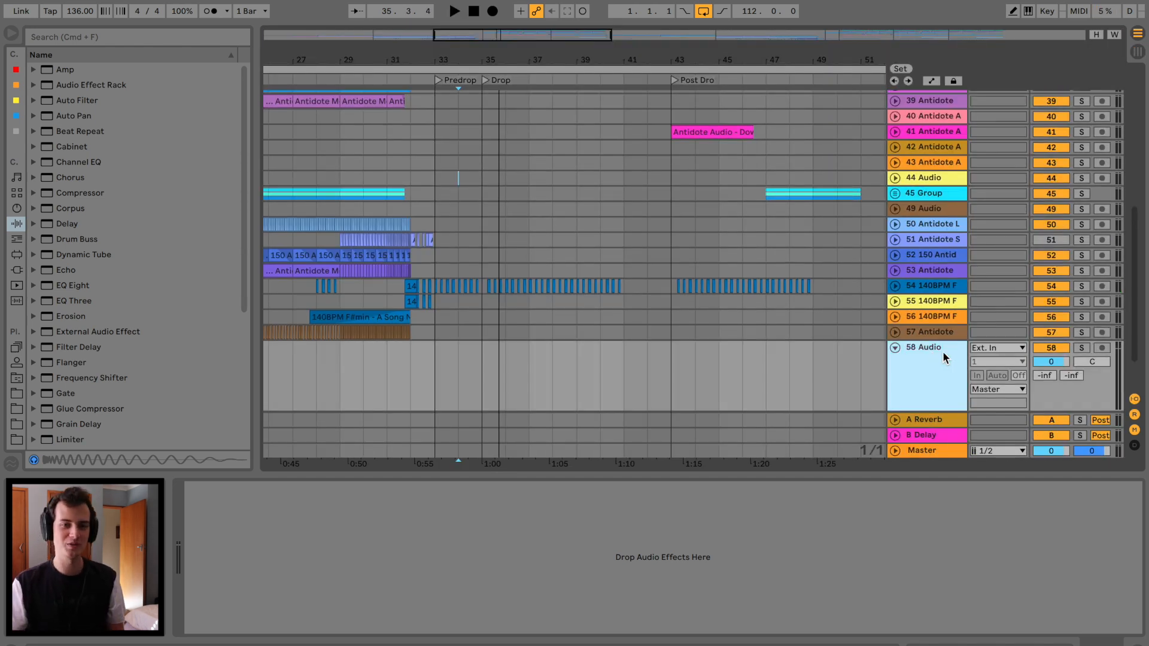
key(super+a)
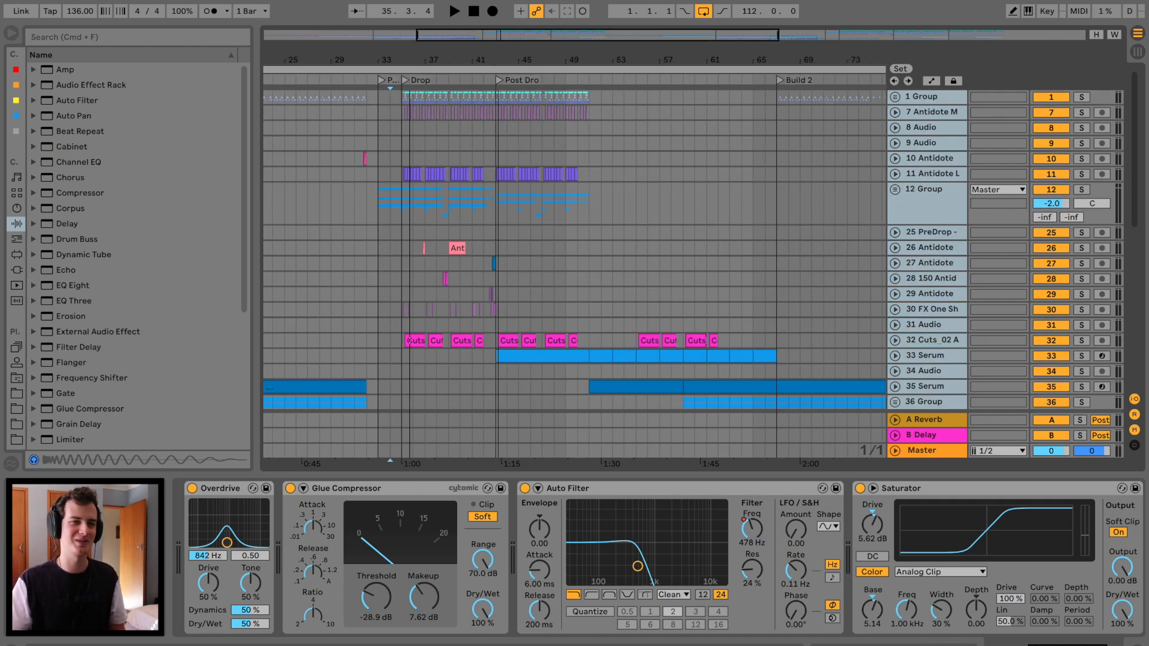
drag(499, 58, 492, 65)
scroll(540, 268, down, 10)
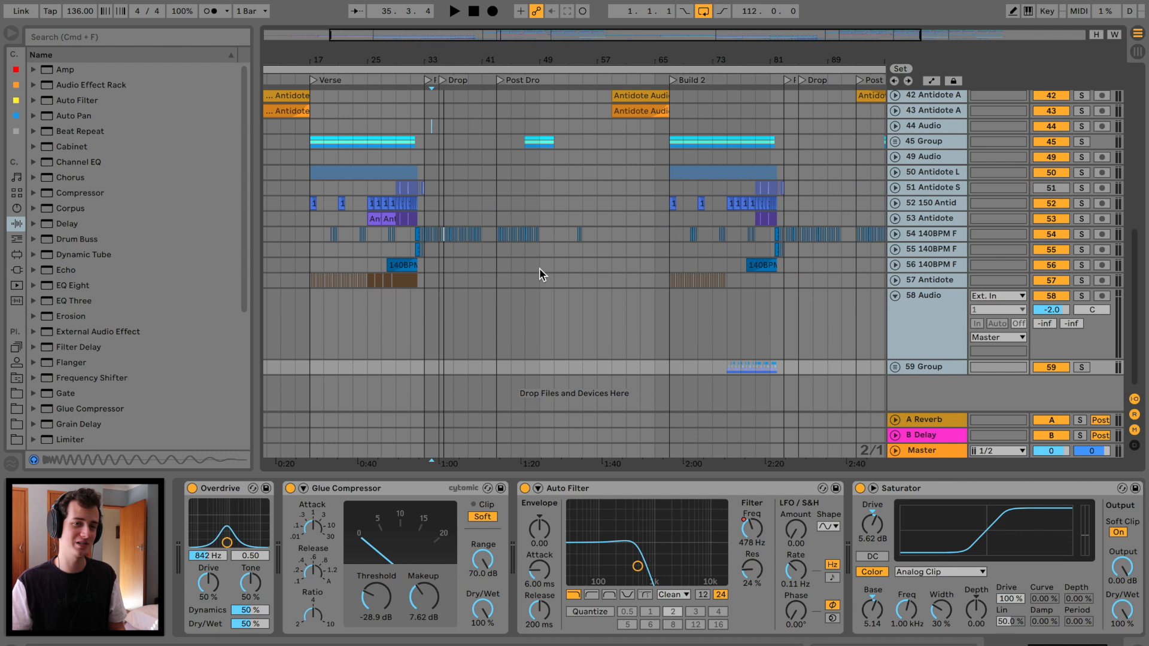
Set the global quantization to None and check the master level in the mixer while the drop plays.
scroll(540, 268, right, 3)
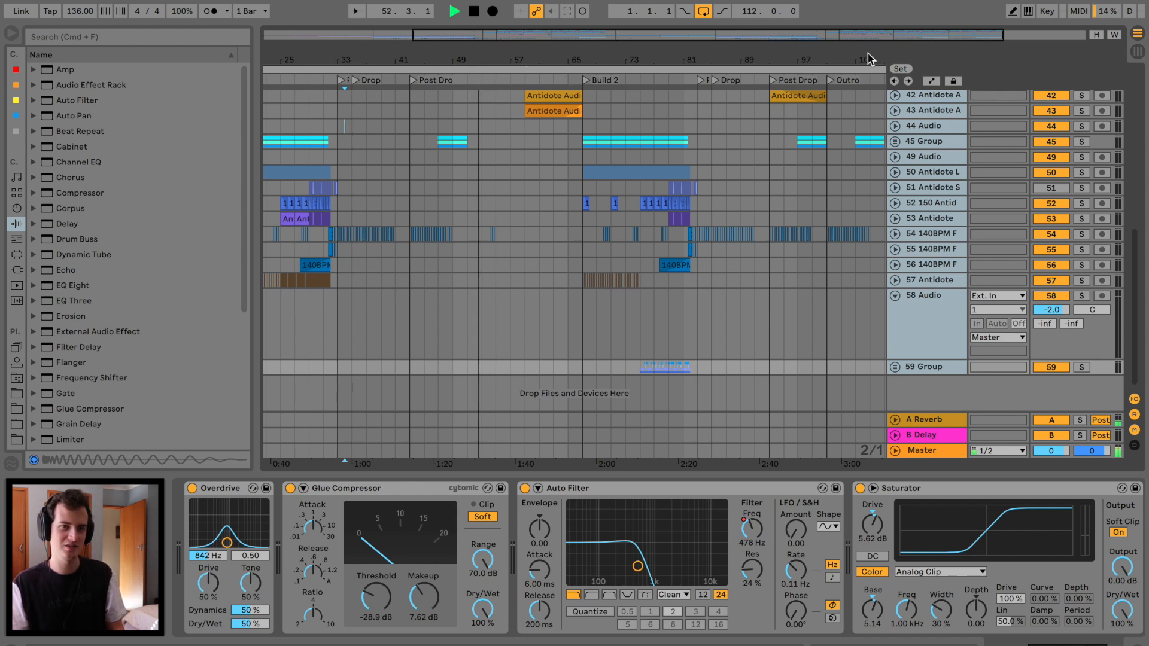
click(265, 11)
click(254, 18)
click(1138, 49)
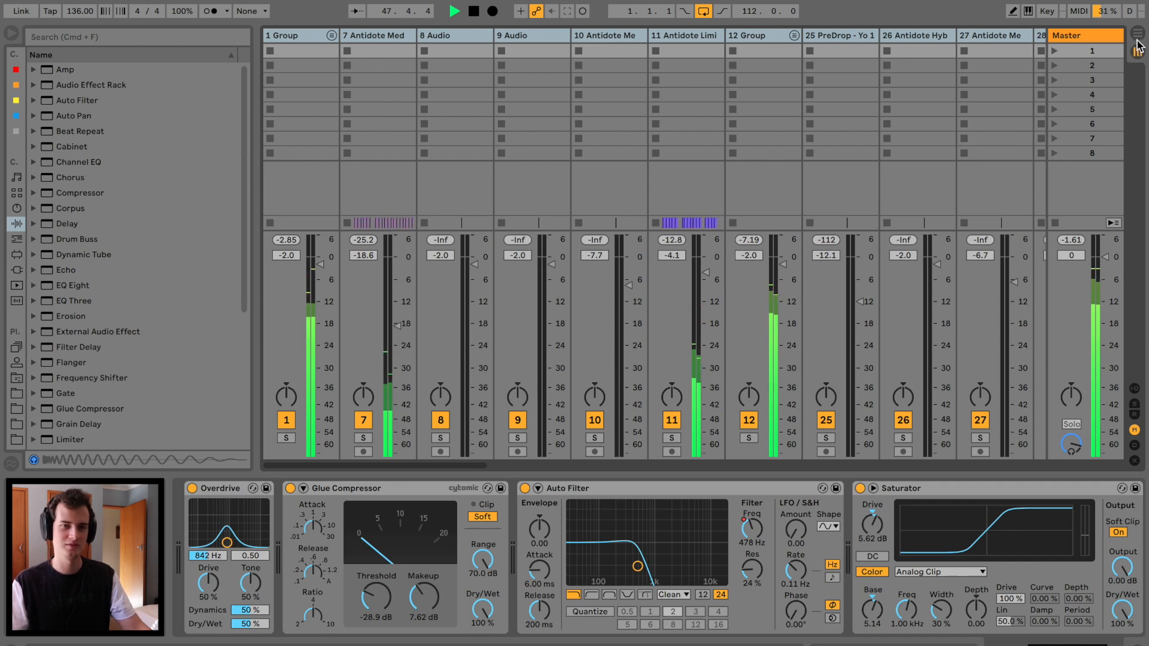
click(1137, 37)
key(space)
Listen to the intro by playing from around bars 9, 8 and 6.
scroll(555, 140, left, 4)
scroll(555, 140, up, 8)
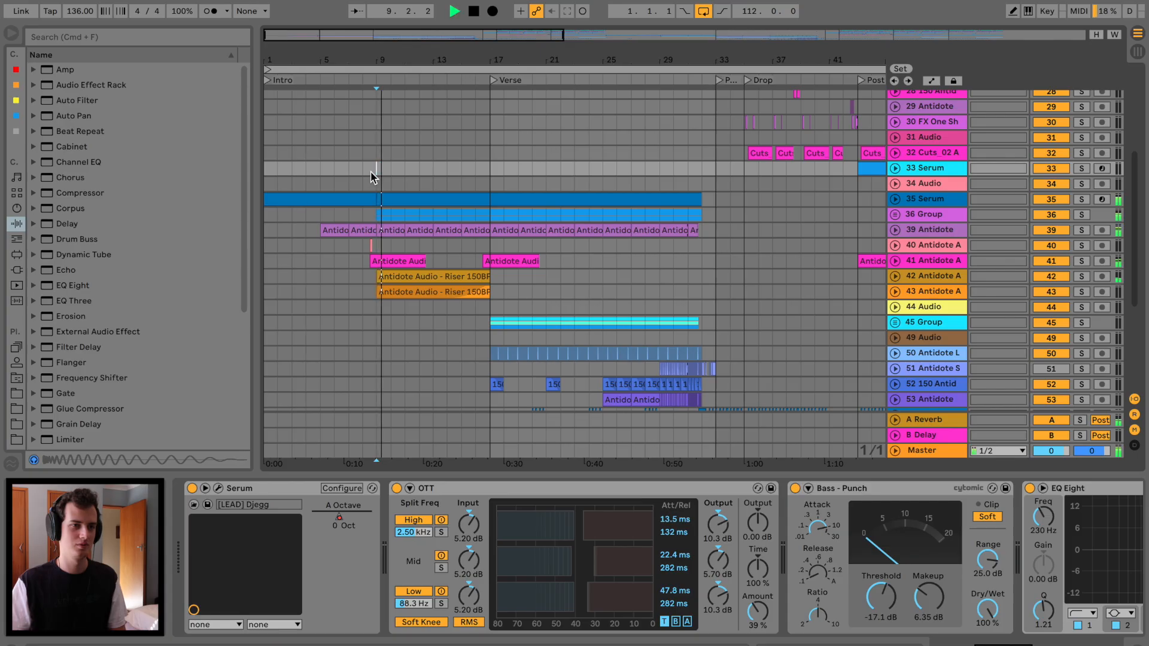
click(360, 174)
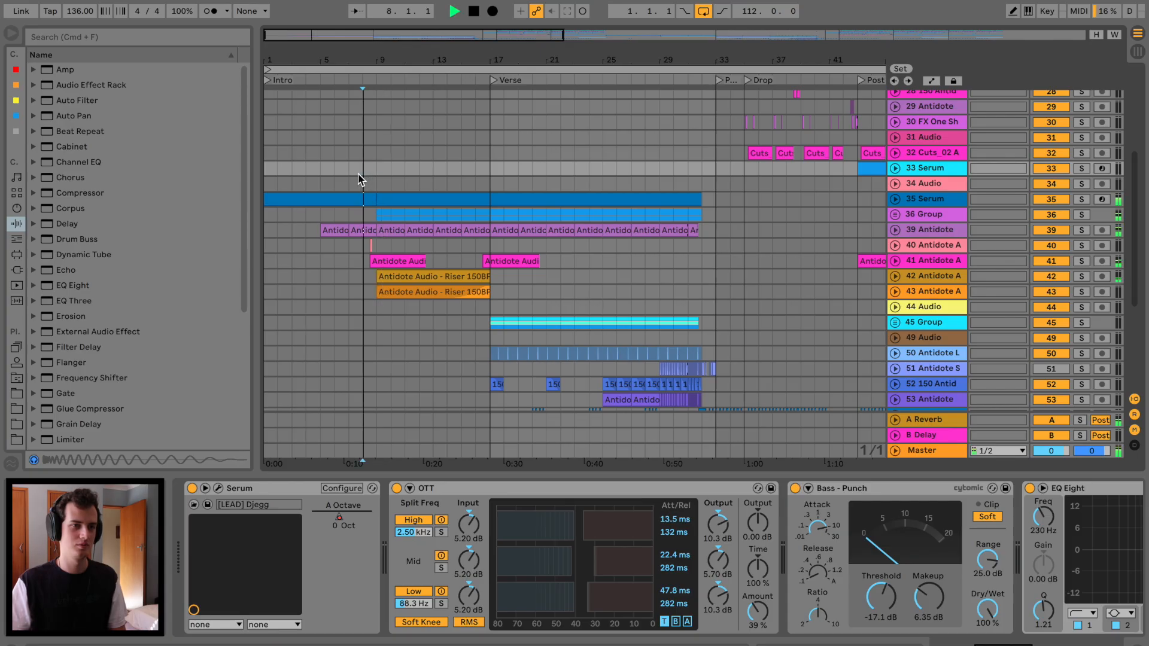
click(334, 181)
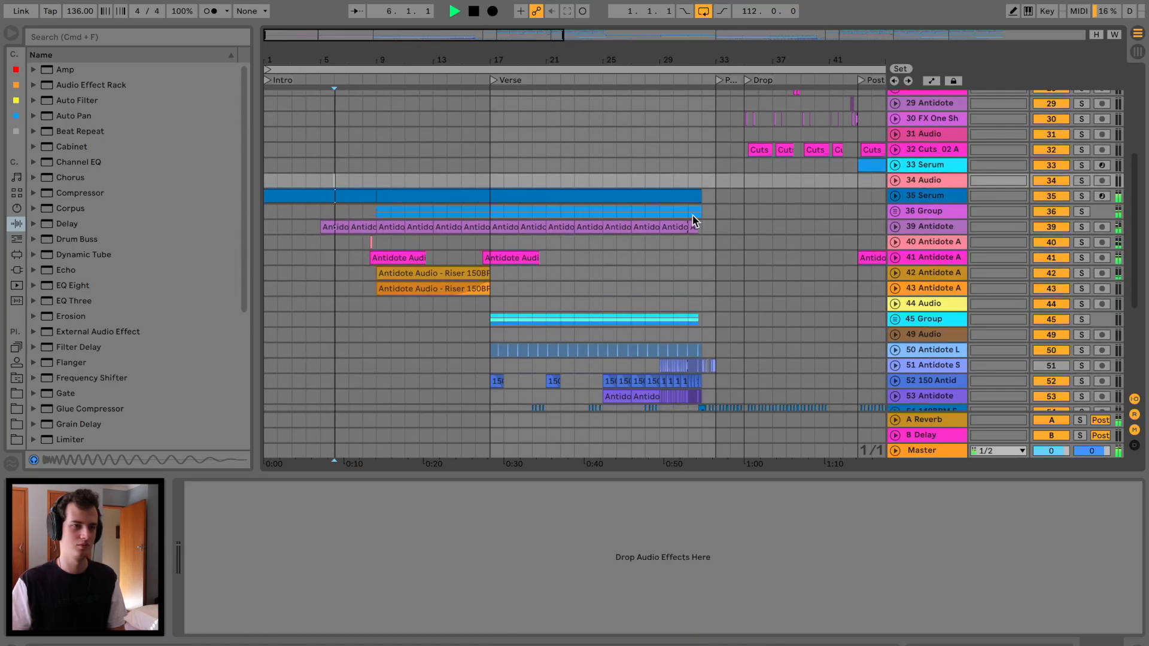
Unfold the 35 Serum track and delete its intro clip section from bar 1 to bar 7.
click(895, 196)
key(space)
drag(309, 60, 354, 107)
click(418, 216)
click(411, 197)
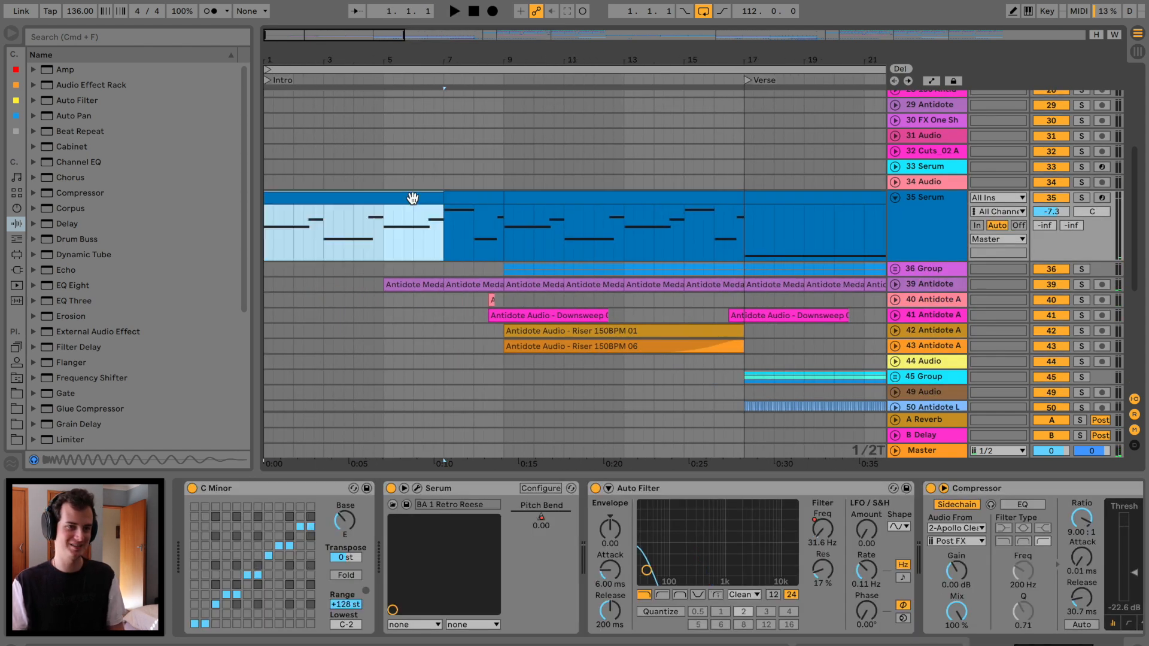
Play the intro from bar 7 and trim the 35 Serum clip so it starts at bar 8.
click(461, 198)
key(space)
drag(821, 531, 820, 528)
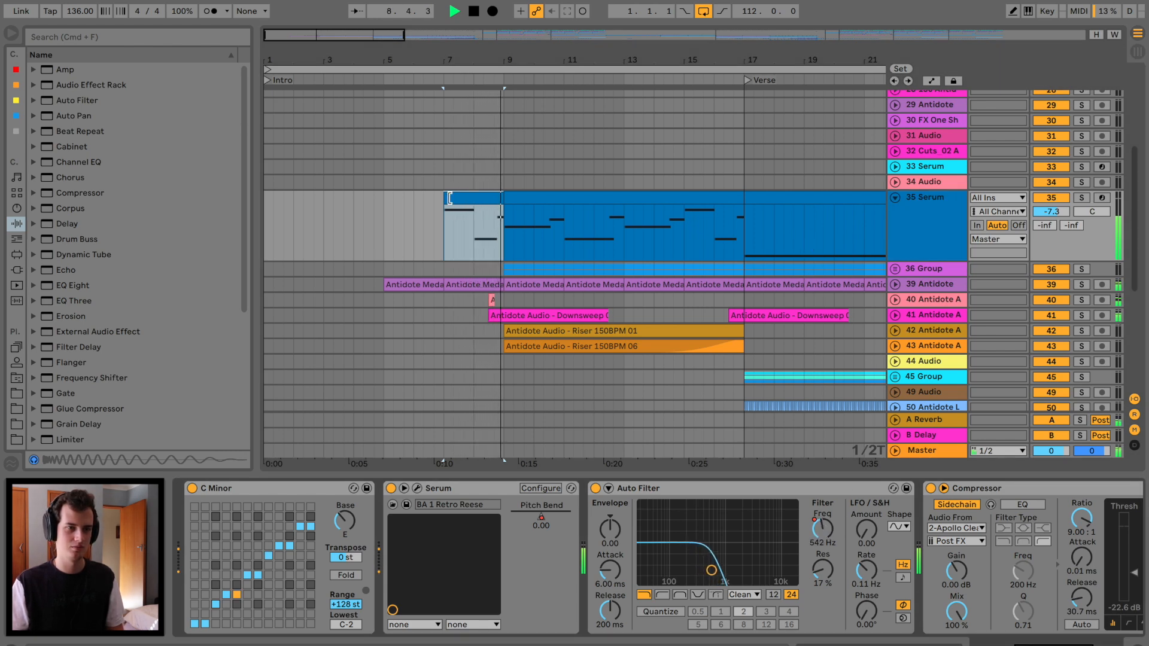
drag(450, 198, 477, 198)
key(space)
Delete the 39 Antidote loop clip before bar 7, trim the following one to start at bar 8, and play the new opening.
click(439, 283)
key(Delete)
drag(446, 284, 476, 287)
key(space)
scroll(724, 251, up, 10)
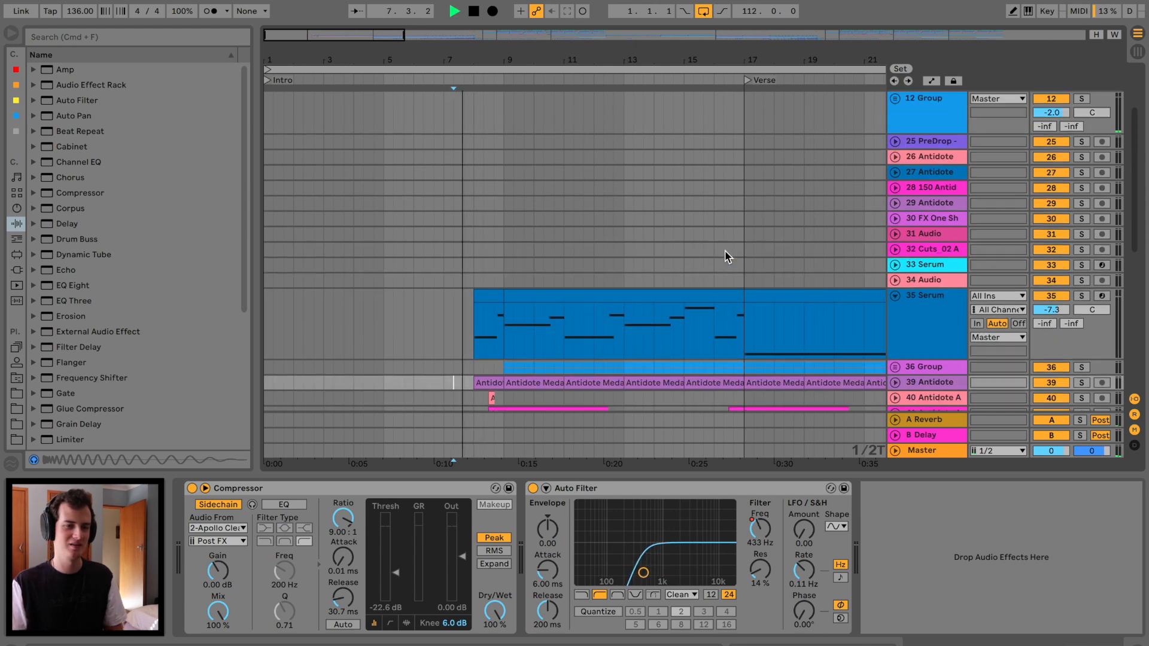
scroll(724, 250, down, 15)
scroll(724, 250, right, 5)
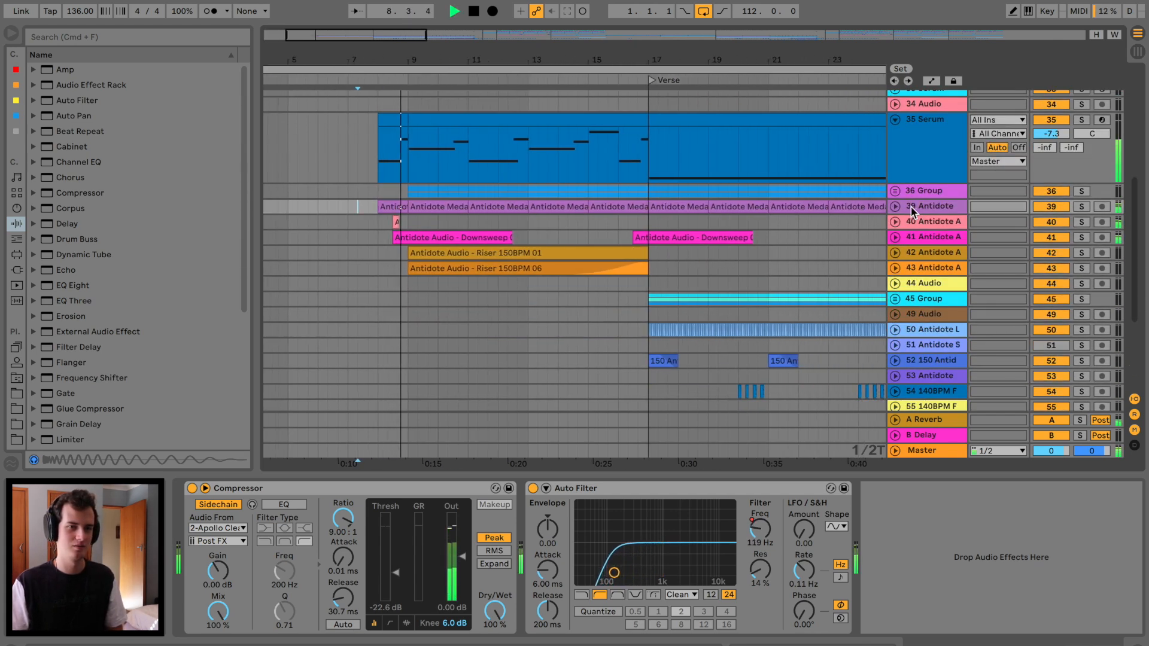
key(space)
Add an Auto Filter after the Utility on the Master track and show its Frequency automation lane.
click(943, 451)
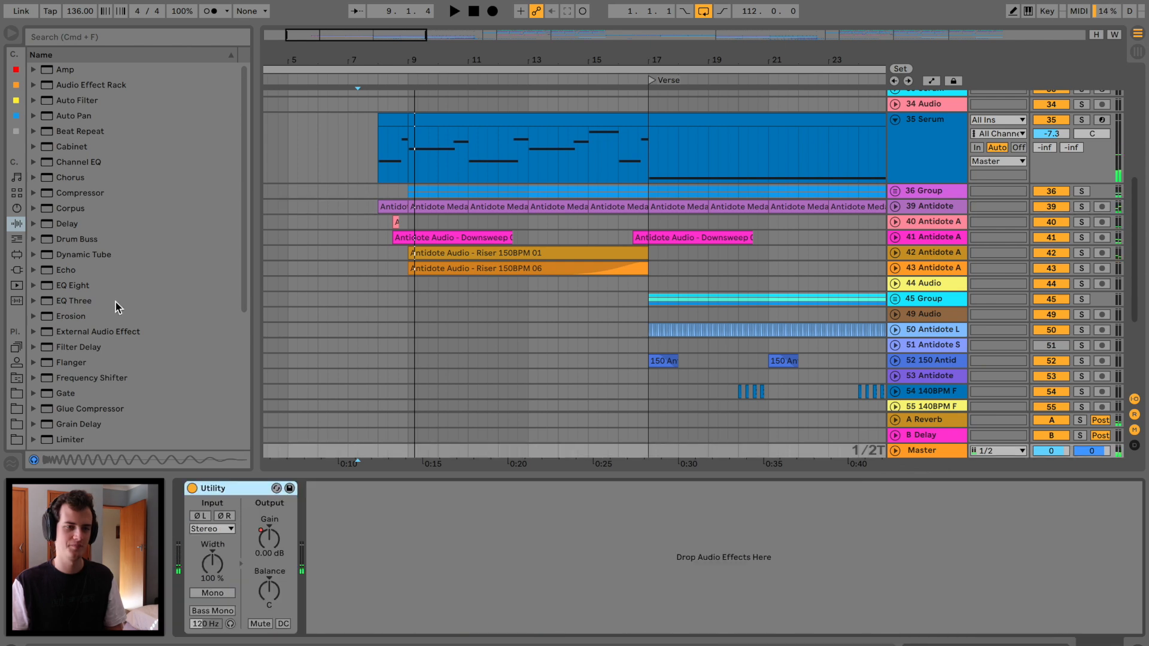
drag(76, 101, 347, 557)
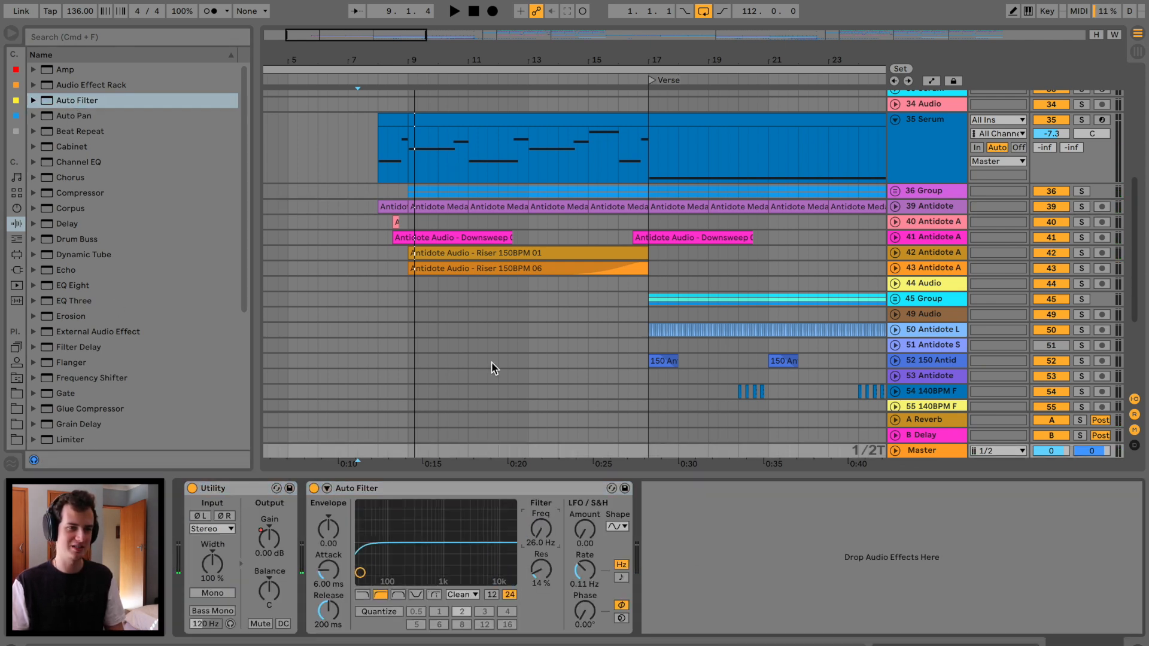
key(a)
click(896, 452)
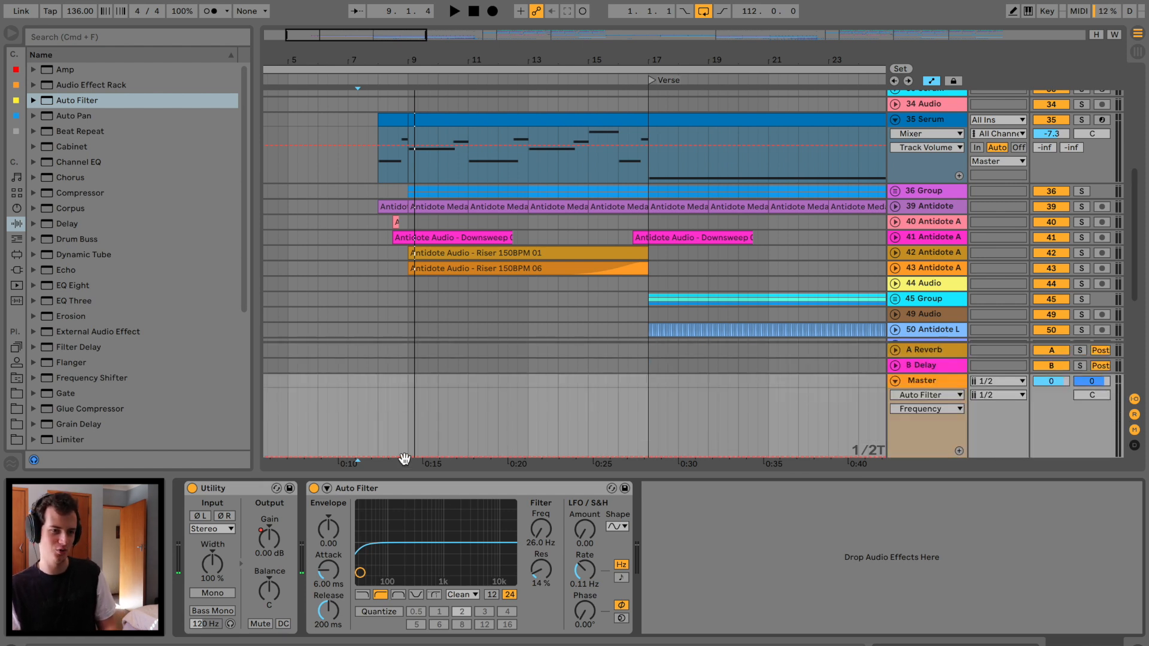
Draw a Master filter Frequency automation bump that peaks at bar 8 and falls back after bar 9, and play it.
click(383, 458)
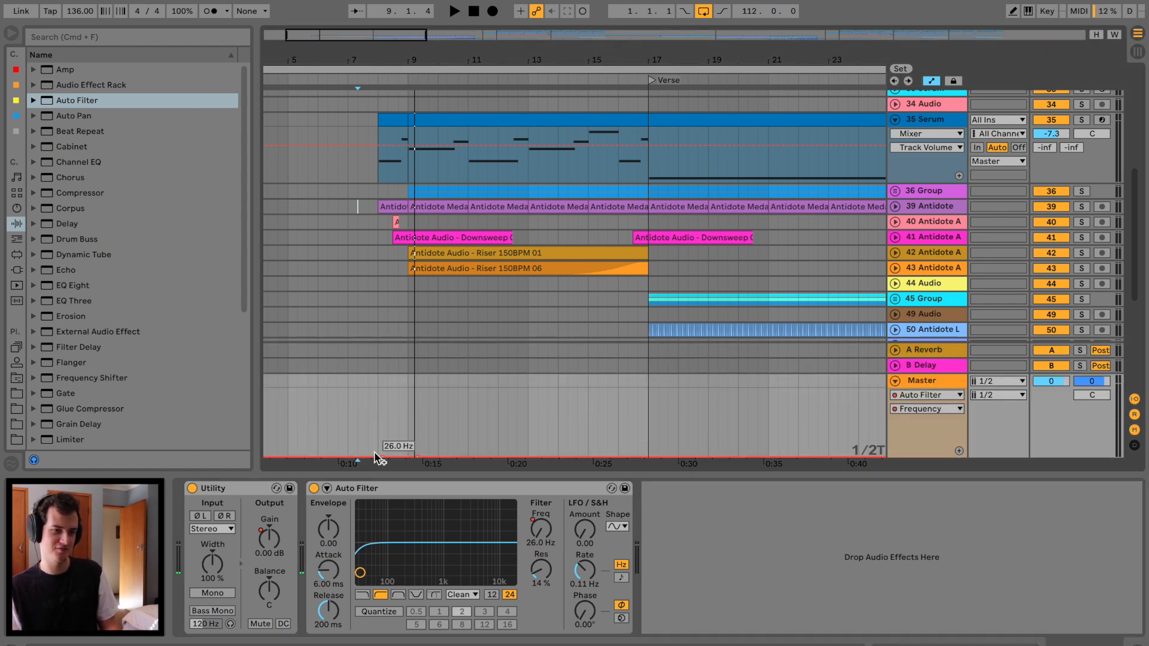
drag(383, 456, 377, 396)
click(352, 400)
key(space)
Automate the 35 Serum Auto Filter Frequency to open to 19.9 kHz at bar 8 and drop back at bar 9.
drag(388, 59, 388, 96)
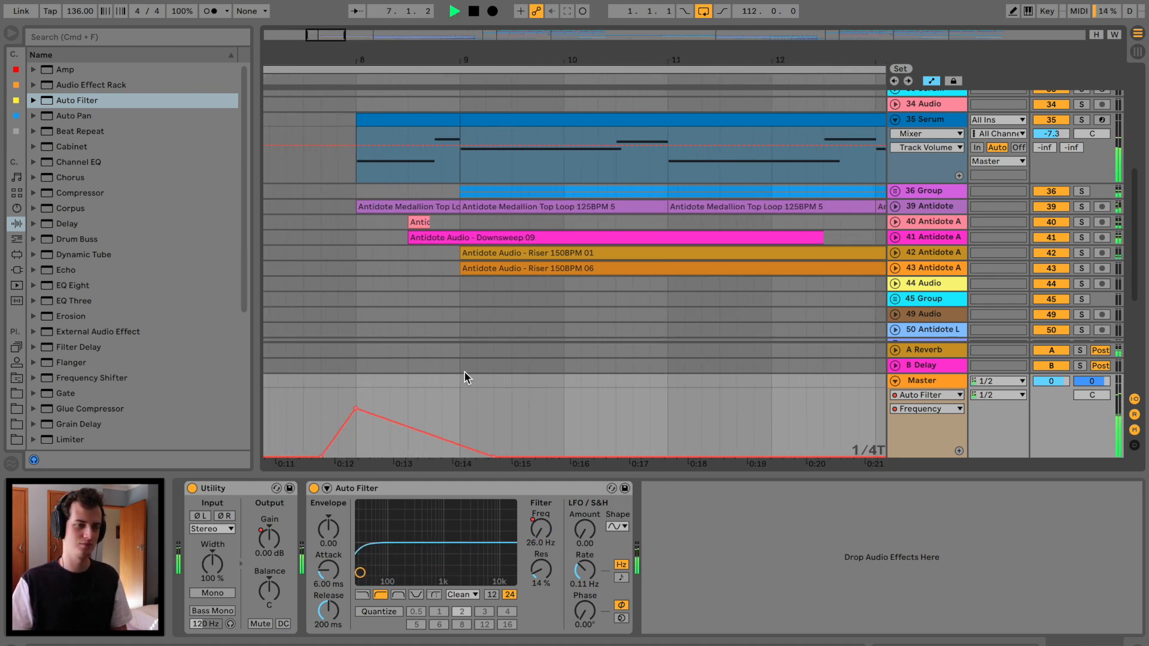
click(944, 119)
click(820, 530)
key(space)
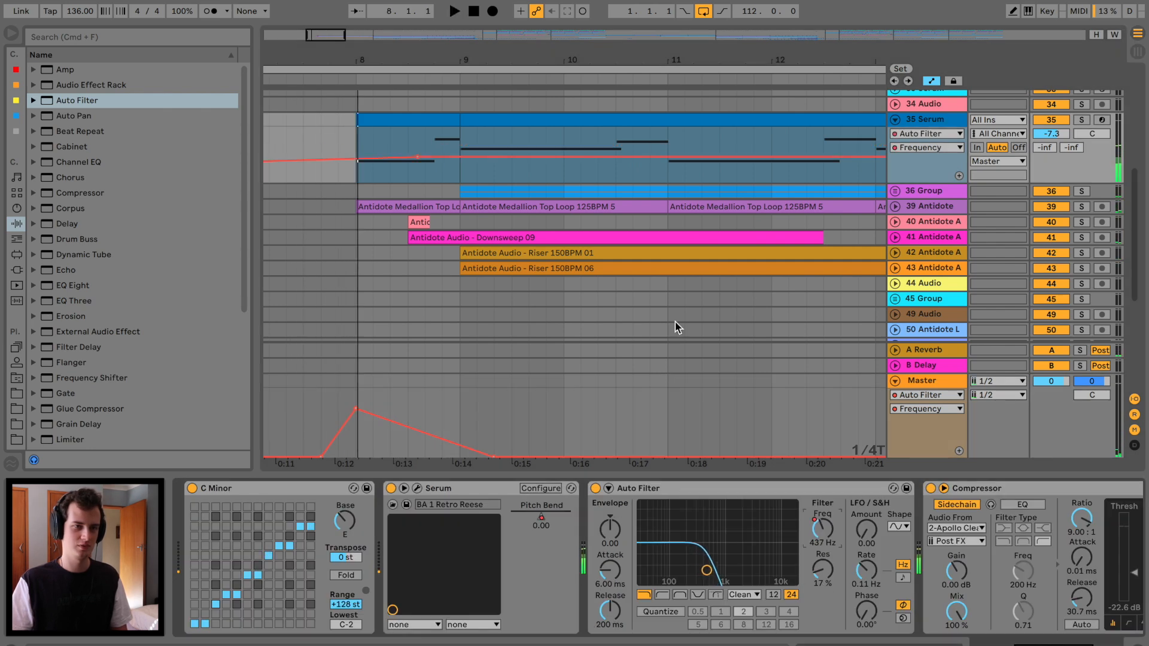
click(461, 156)
drag(418, 156, 442, 128)
key(space)
drag(354, 142, 355, 128)
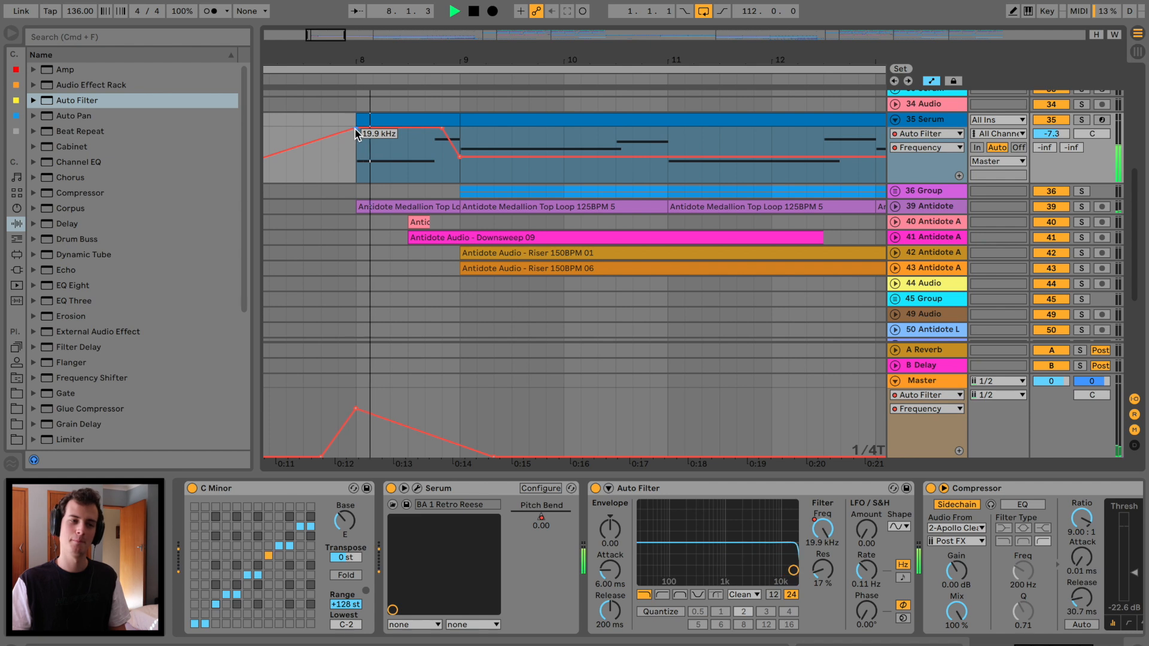
Lower the Serum filter automation point just before bar 9 and the Master filter peak at bar 8.
drag(442, 127, 442, 139)
drag(356, 409, 356, 420)
key(space)
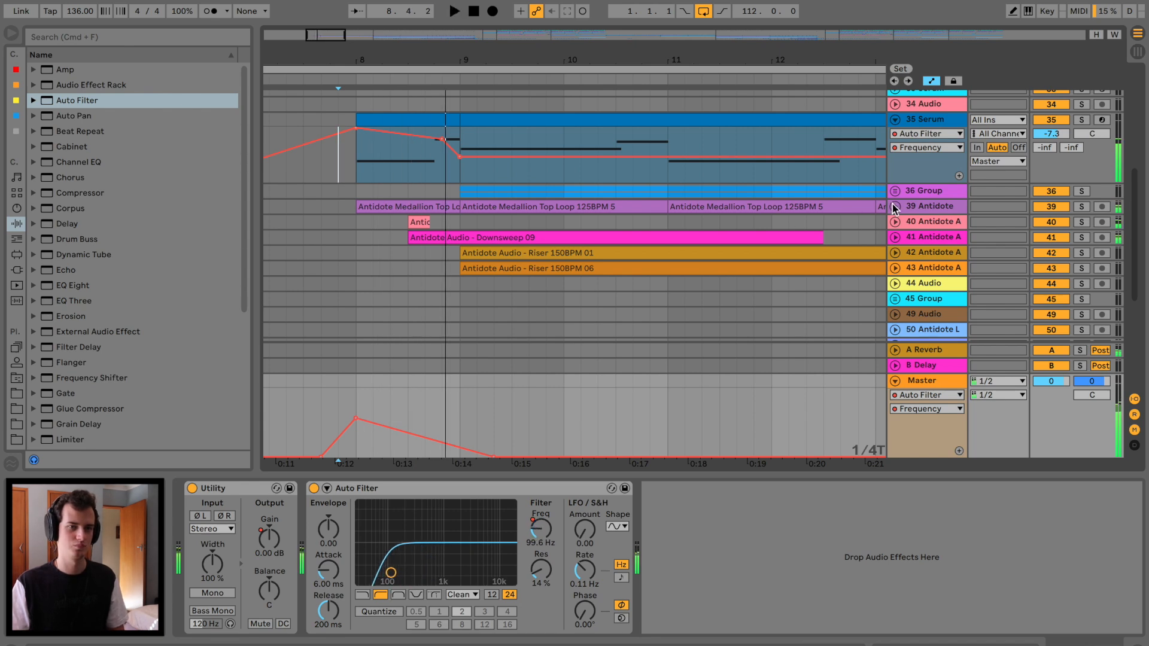
Add a fade-in across bar 8 to the first 39 Antidote loop clip and set the track's reverb send to -2.0 dB.
click(927, 209)
key(a)
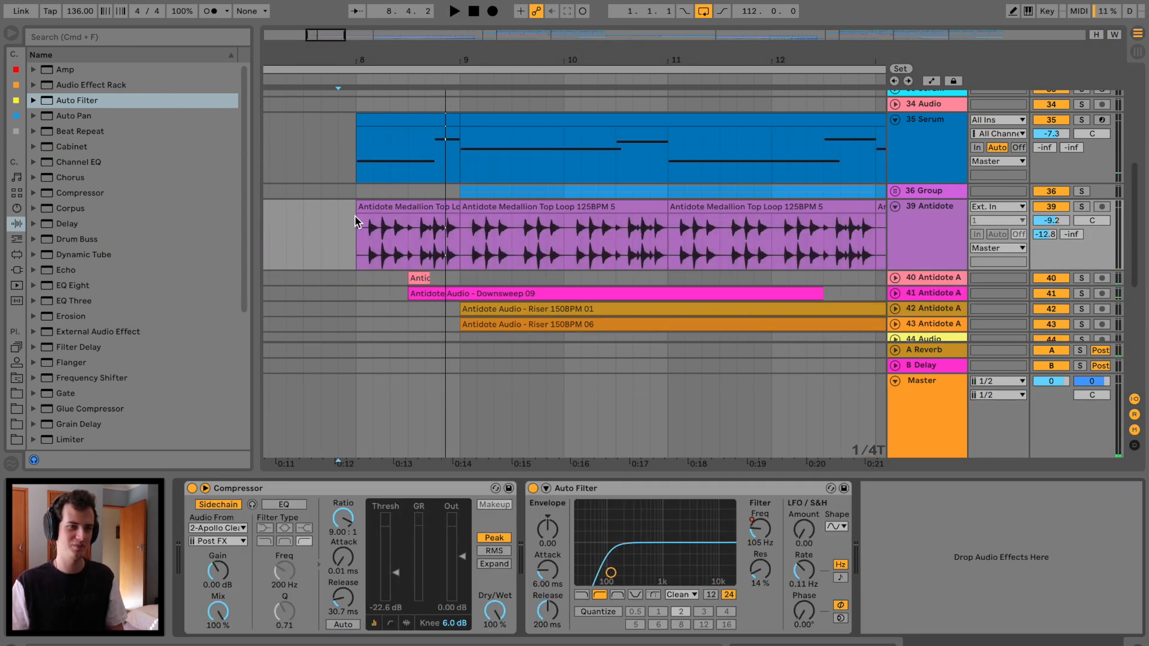
click(357, 217)
drag(358, 216, 544, 217)
key(space)
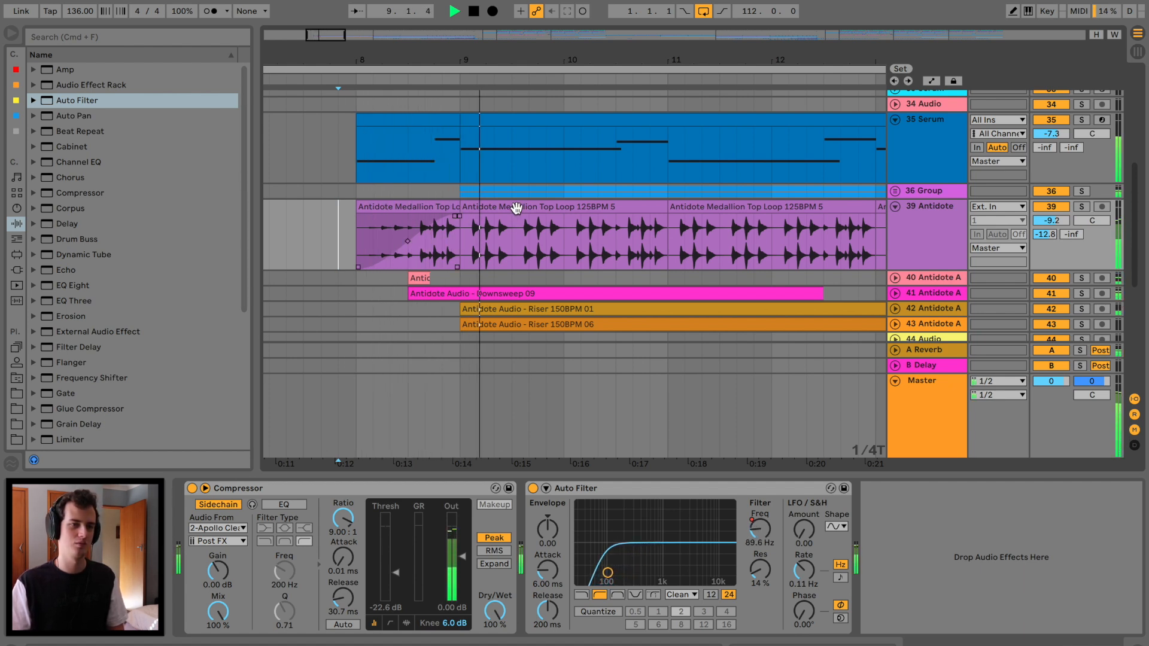
mouse_move(1046, 235)
mouse_down()
mouse_move(1046, 207)
mouse_move(1046, 238)
mouse_up()
Unfold track 42 and extend the Riser 150BPM 01 clip's fade-in over its full length to bar 17.
drag(548, 60, 450, 59)
click(896, 310)
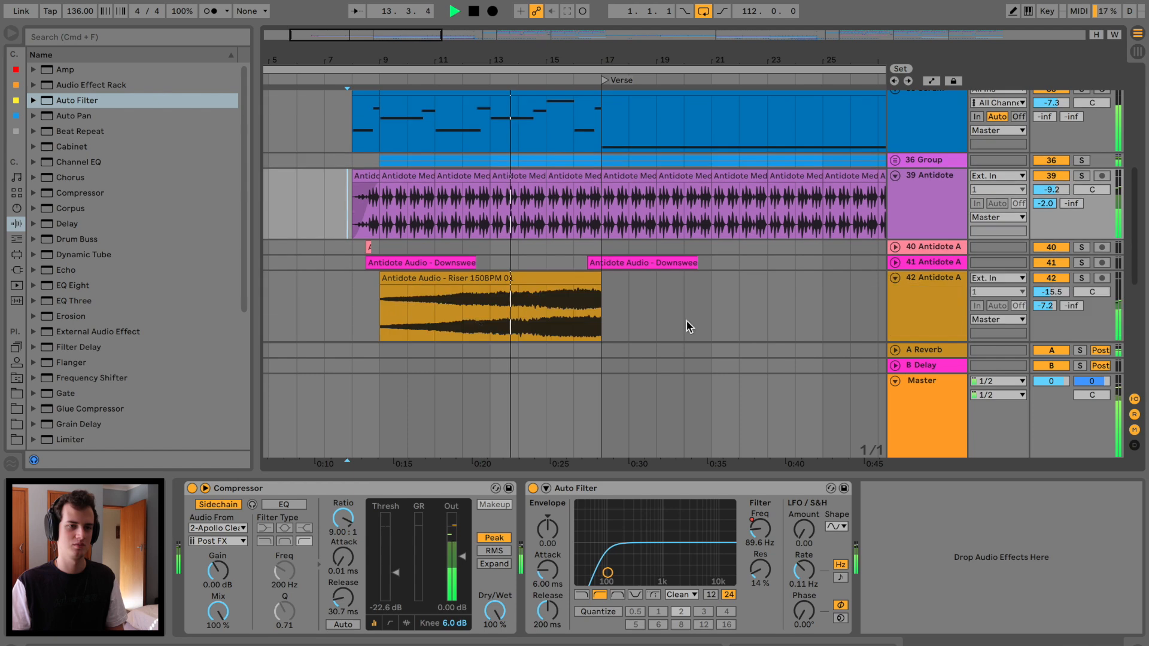
scroll(415, 318, down, 3)
key(space)
drag(383, 213, 806, 227)
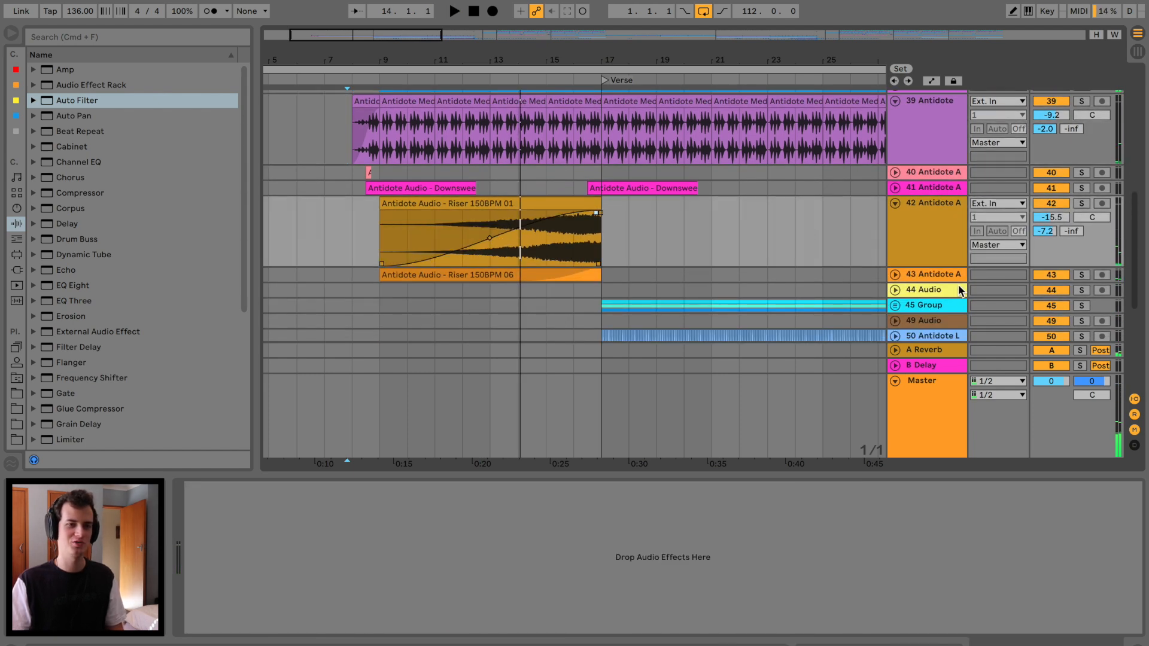
Bend the Riser 150BPM 01 fade-in curve lower while playing from bar 9, and fold tracks 42 and 43.
click(896, 275)
click(376, 230)
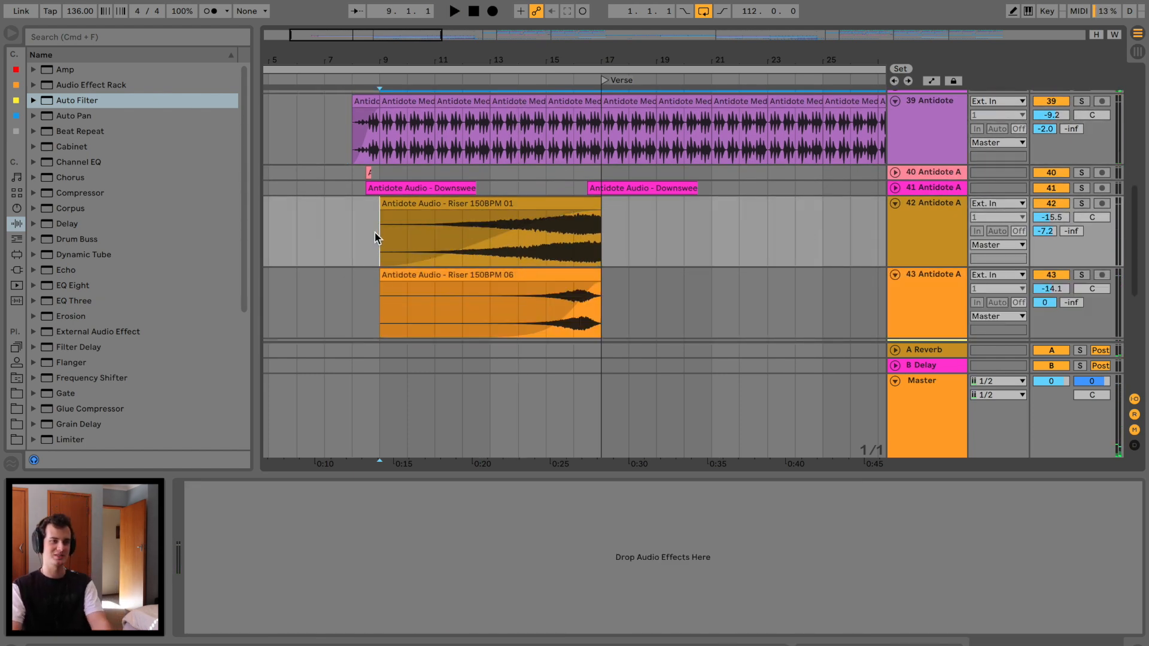
key(space)
drag(490, 243, 495, 249)
scroll(482, 286, up, 3)
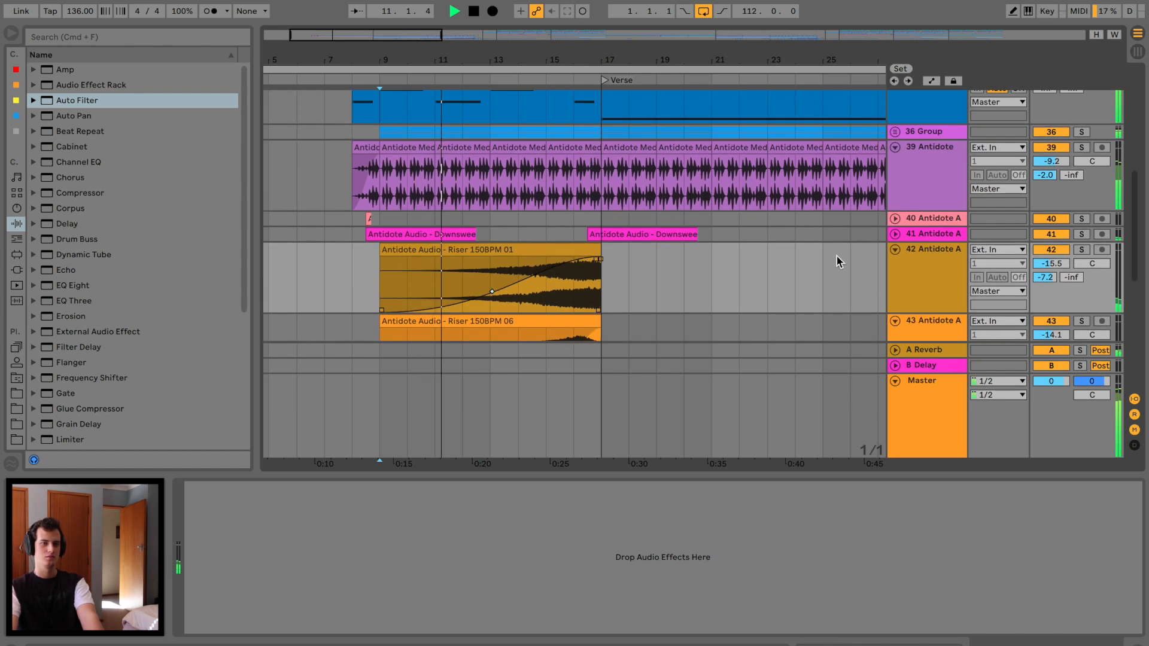
click(895, 249)
click(895, 265)
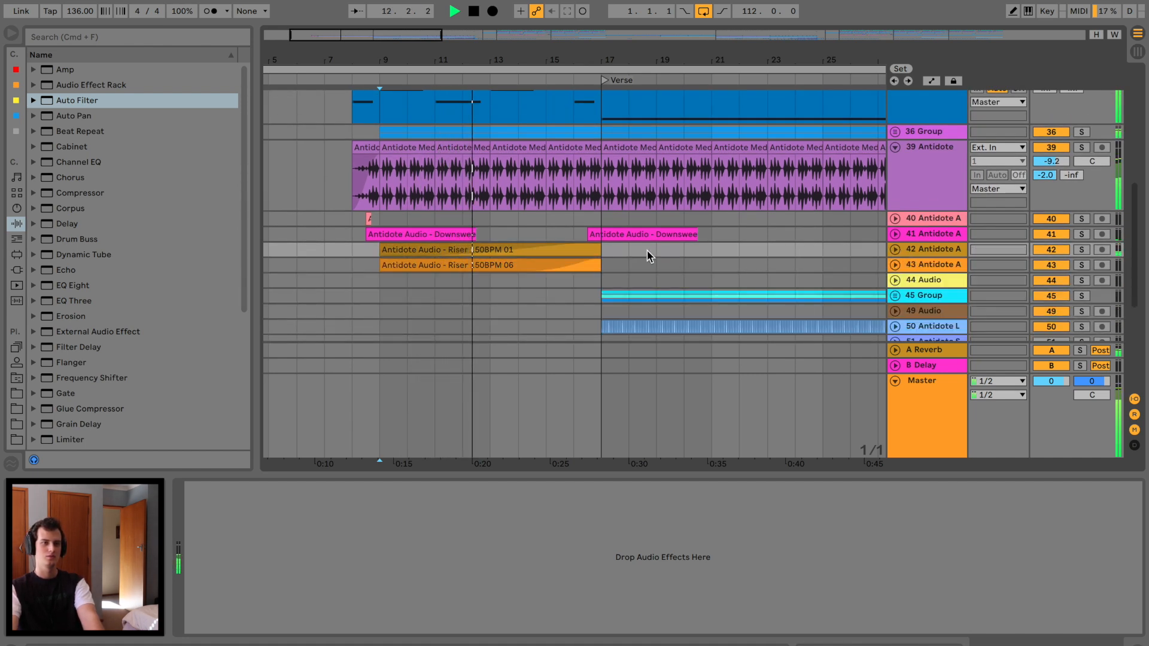
Unfold 36 Group, solo it and audition its Serum and Operator tracks one at a time from bar 9.
click(897, 131)
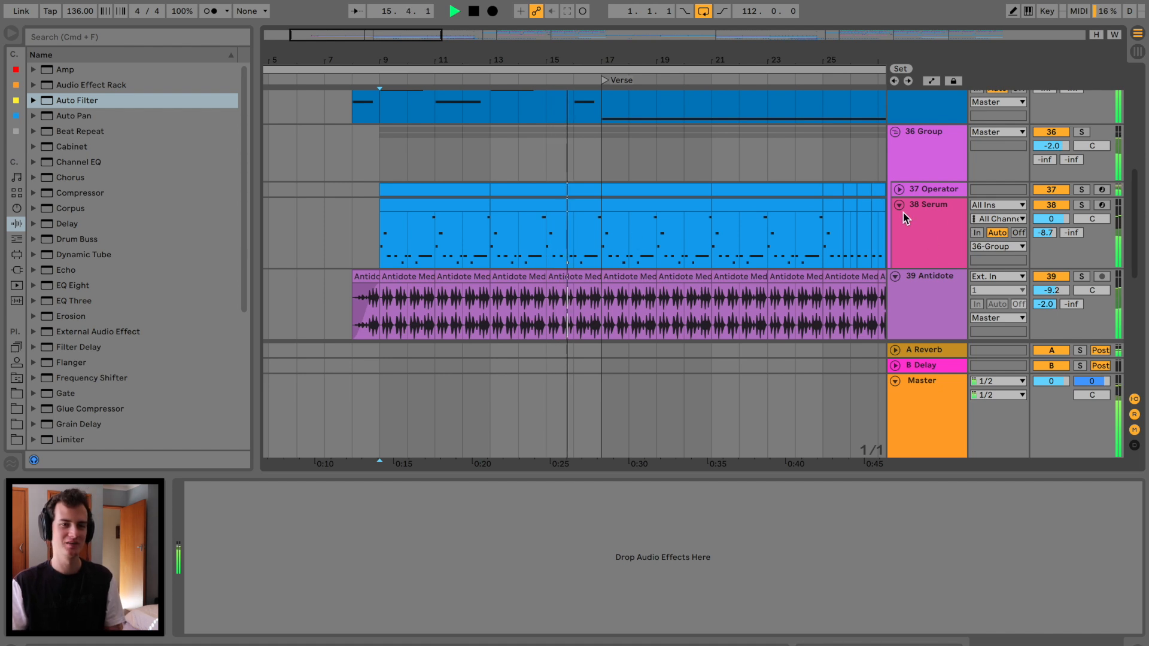
click(1081, 132)
click(371, 144)
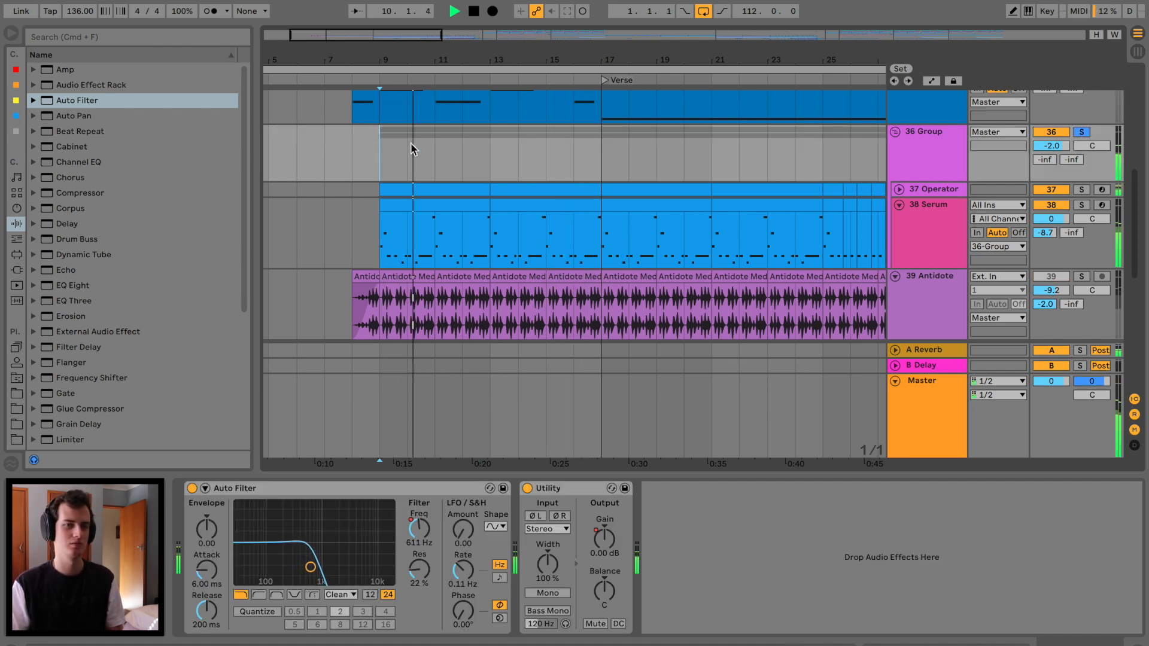
click(925, 206)
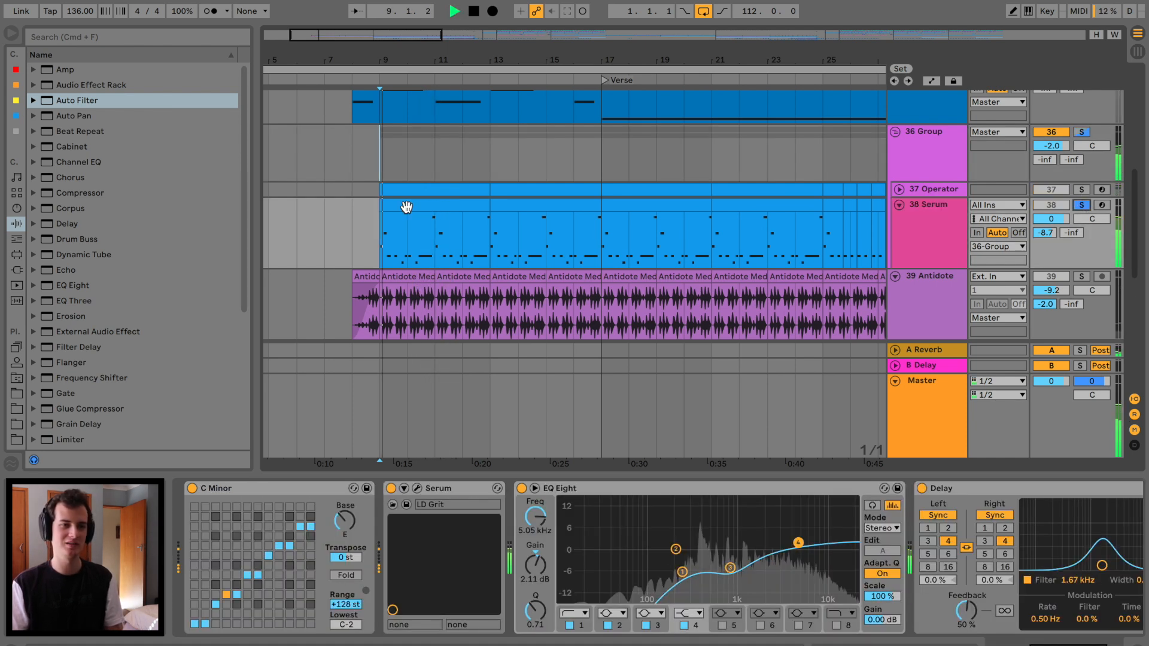
click(1082, 190)
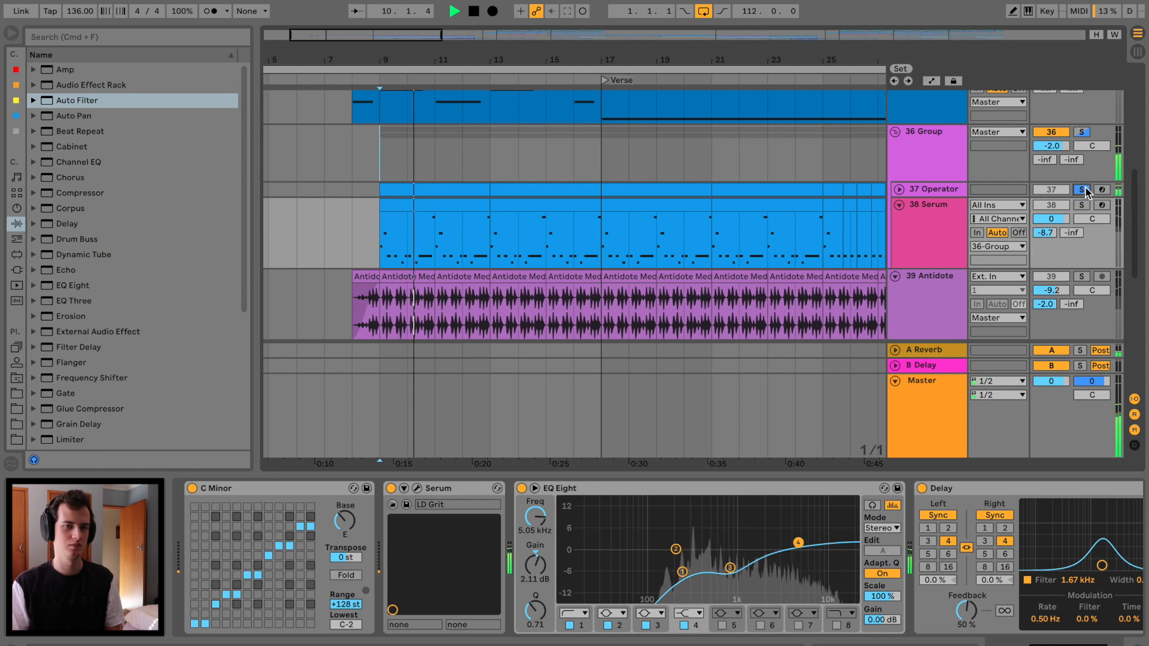
Duplicate the 37 Operator track, then unfold and solo the copy and play it from its first clip at bar 9.
click(941, 193)
key(super+d)
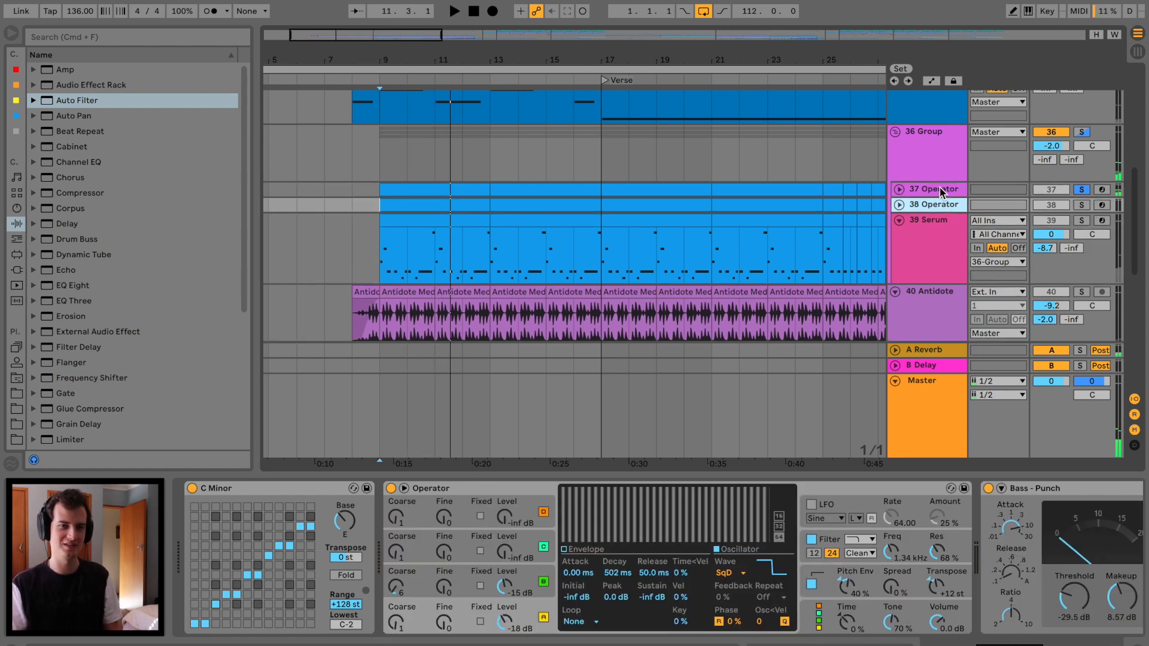
click(926, 207)
click(1081, 207)
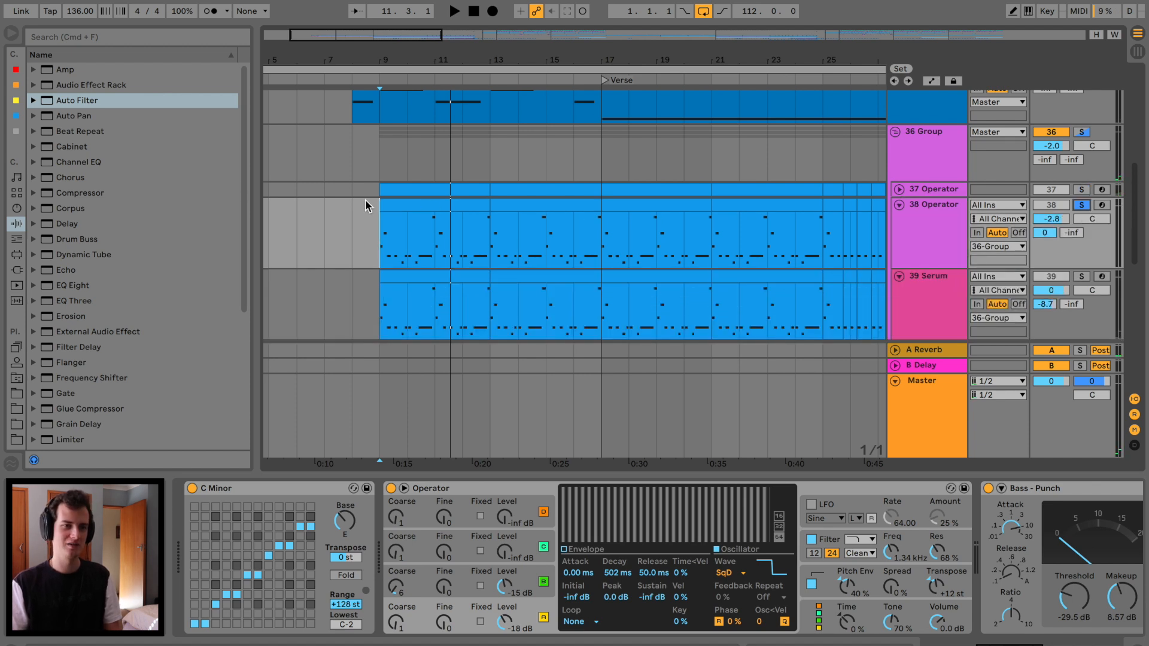
click(397, 205)
key(space)
scroll(431, 201, right, 5)
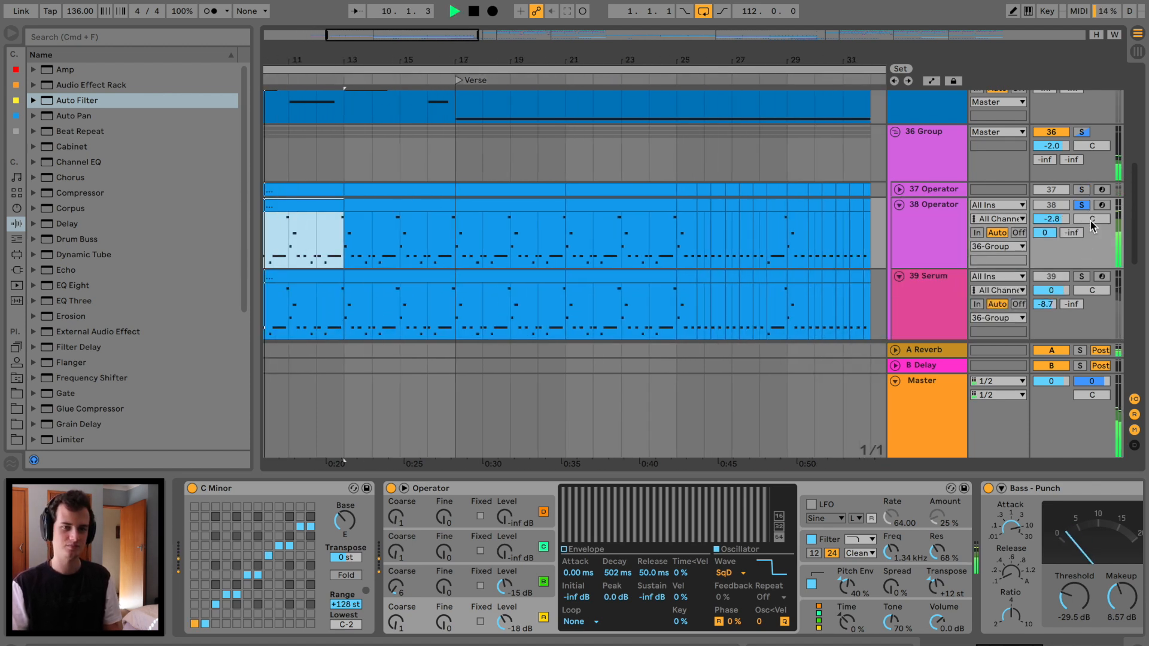
Show the track delays, set the 38 Operator track's delay to 18 ms and play it together with 37 Operator.
click(1134, 446)
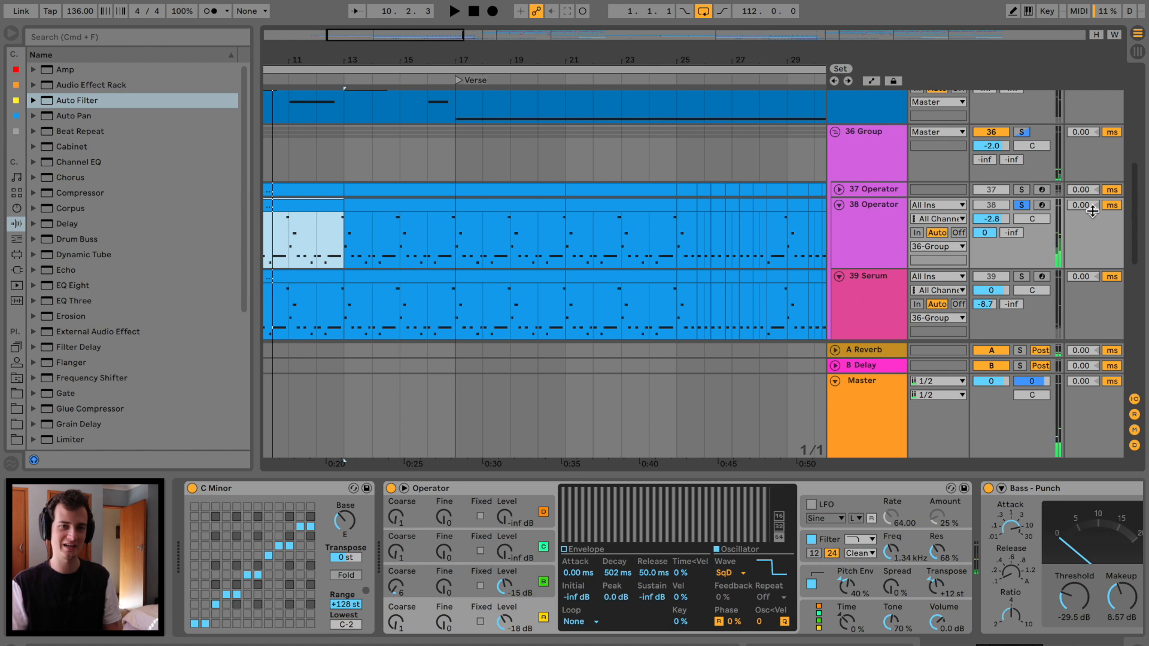
drag(1093, 214, 1093, 211)
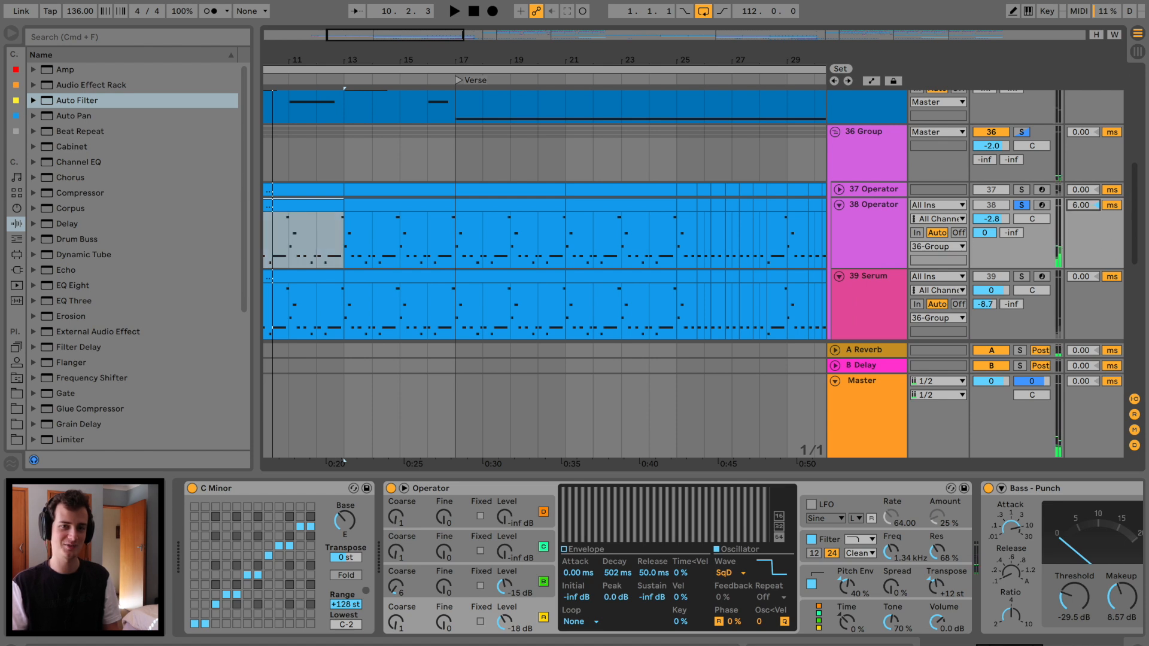
click(1022, 190)
key(space)
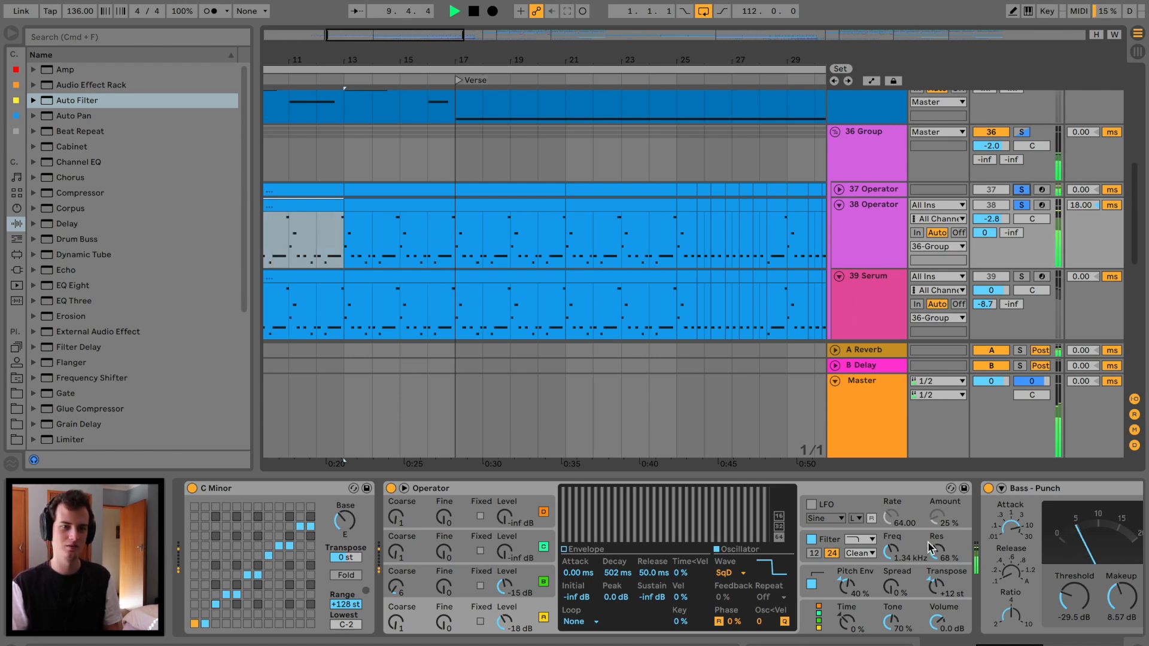
Delete the Delay and Chorus devices from the 38 Operator track.
scroll(956, 571, right, 10)
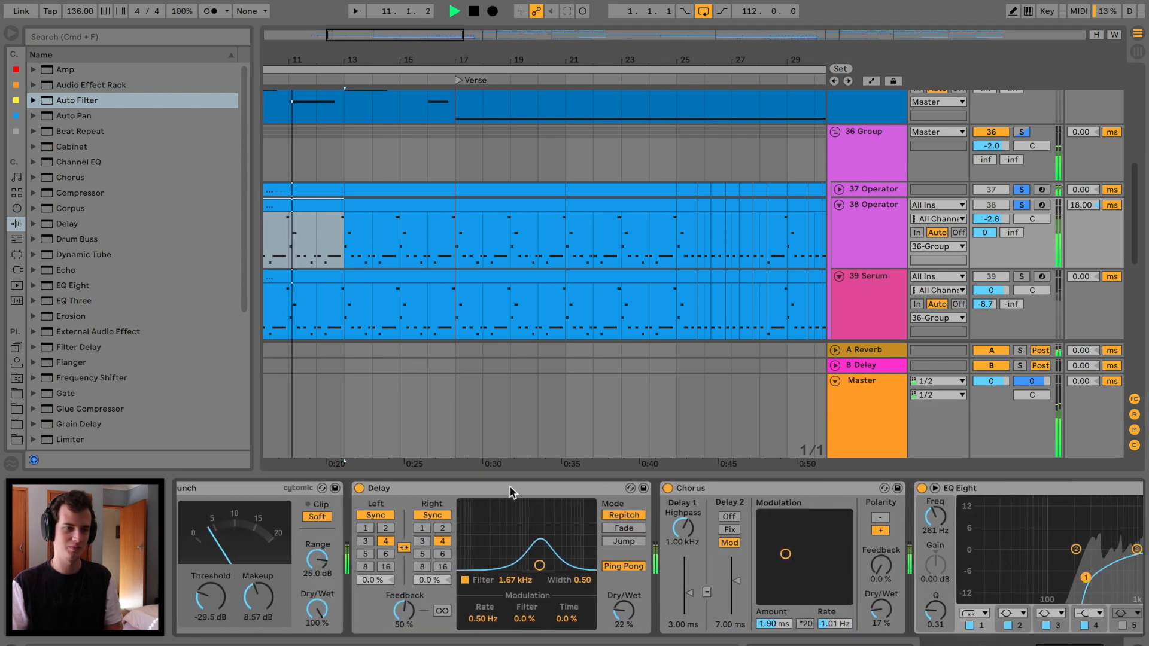
click(516, 492)
key(Delete)
key(Delete)
scroll(455, 488, left, 5)
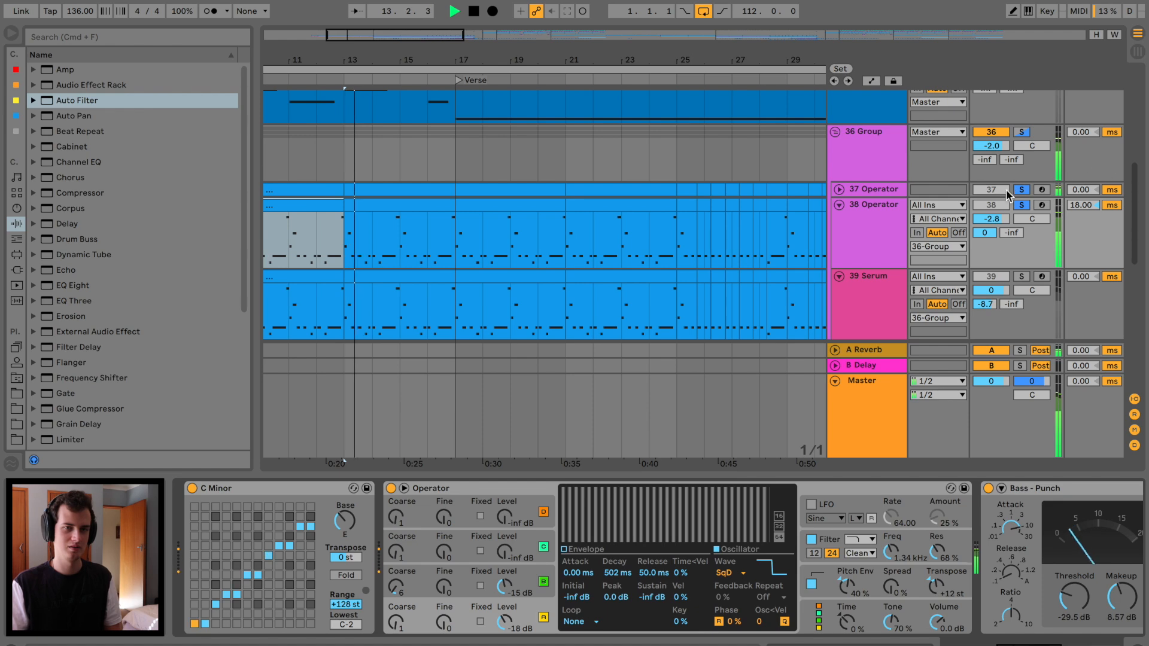
Reshape the 38 Operator track's EQ Eight with the low cut at 310 Hz and a dip just below 1 kHz.
key(space)
scroll(999, 581, right, 8)
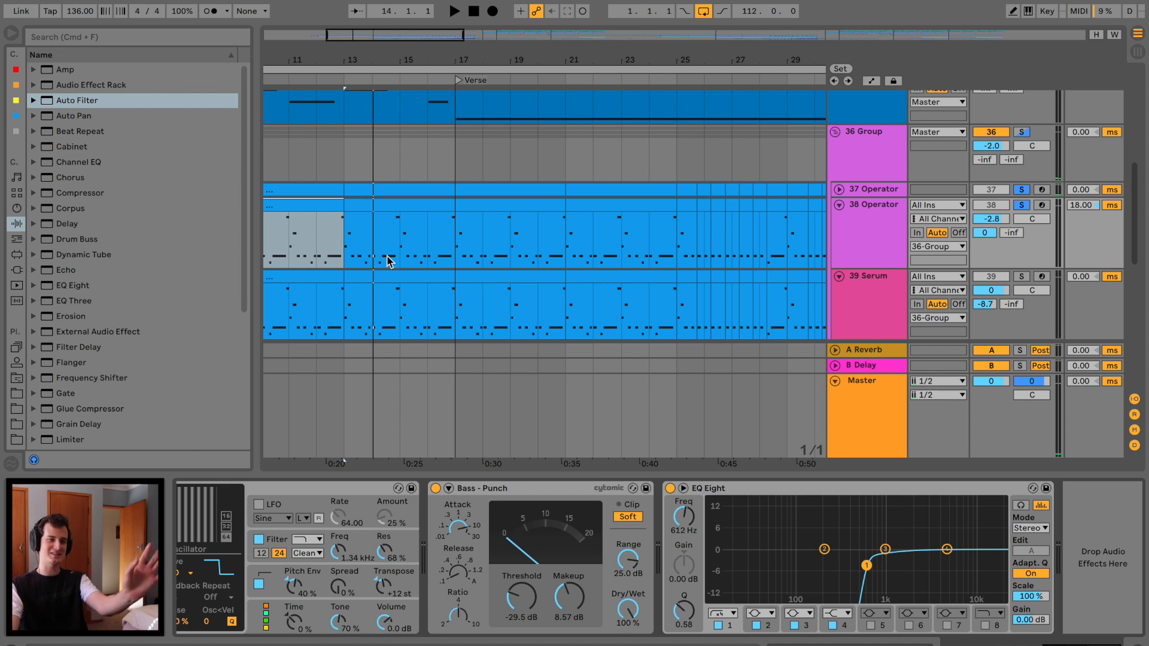
scroll(368, 266, left, 5)
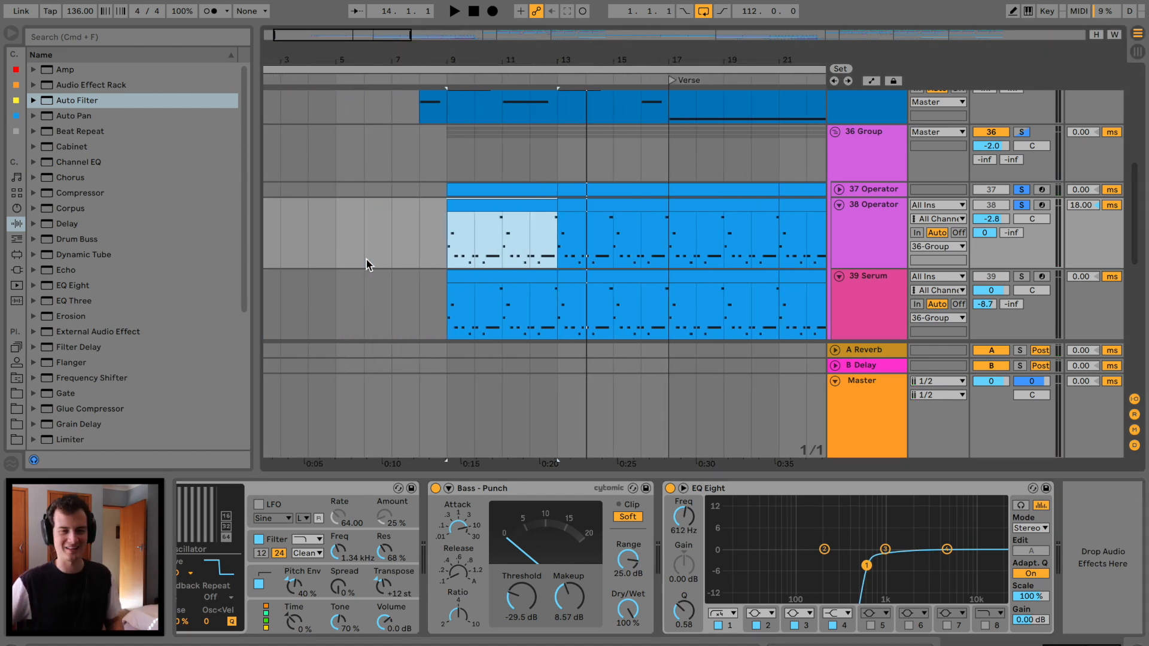
key(space)
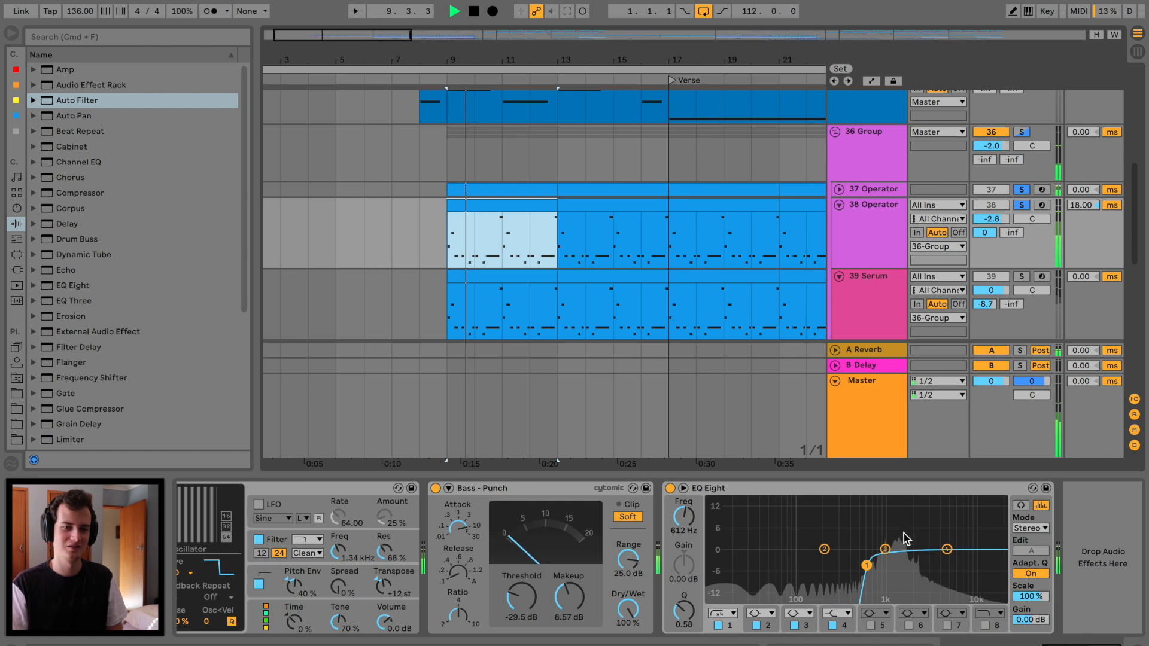
drag(867, 566, 841, 543)
key(space)
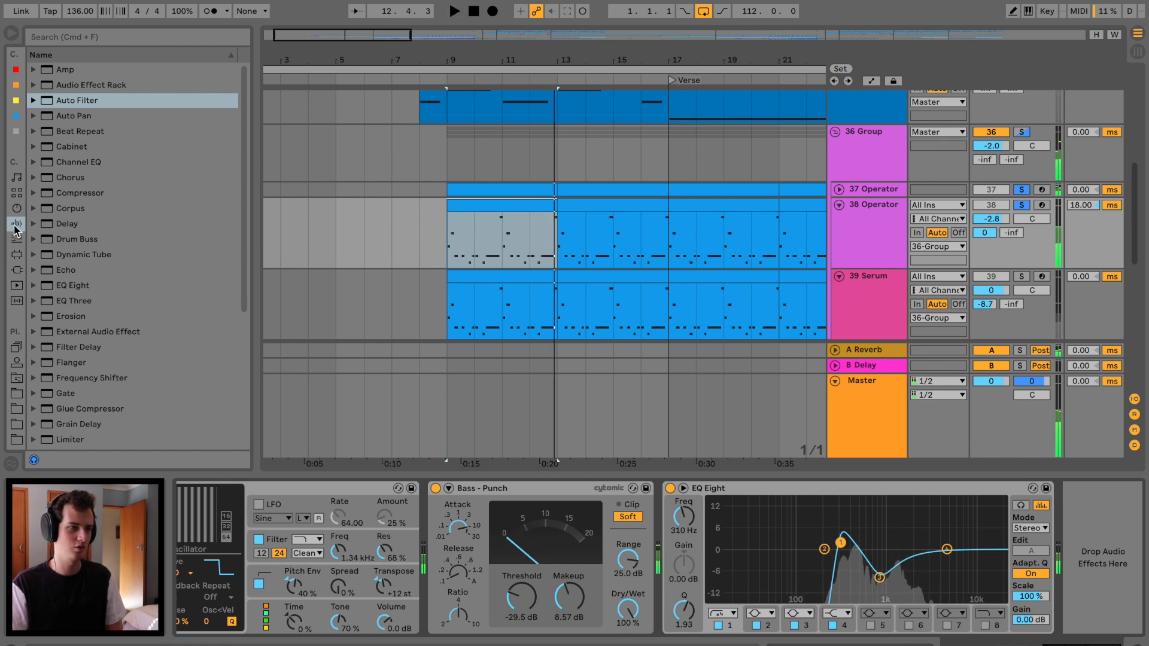
Insert a Pitch MIDI effect directly before Operator on the 38 Operator track.
click(17, 239)
drag(65, 136, 446, 556)
click(225, 543)
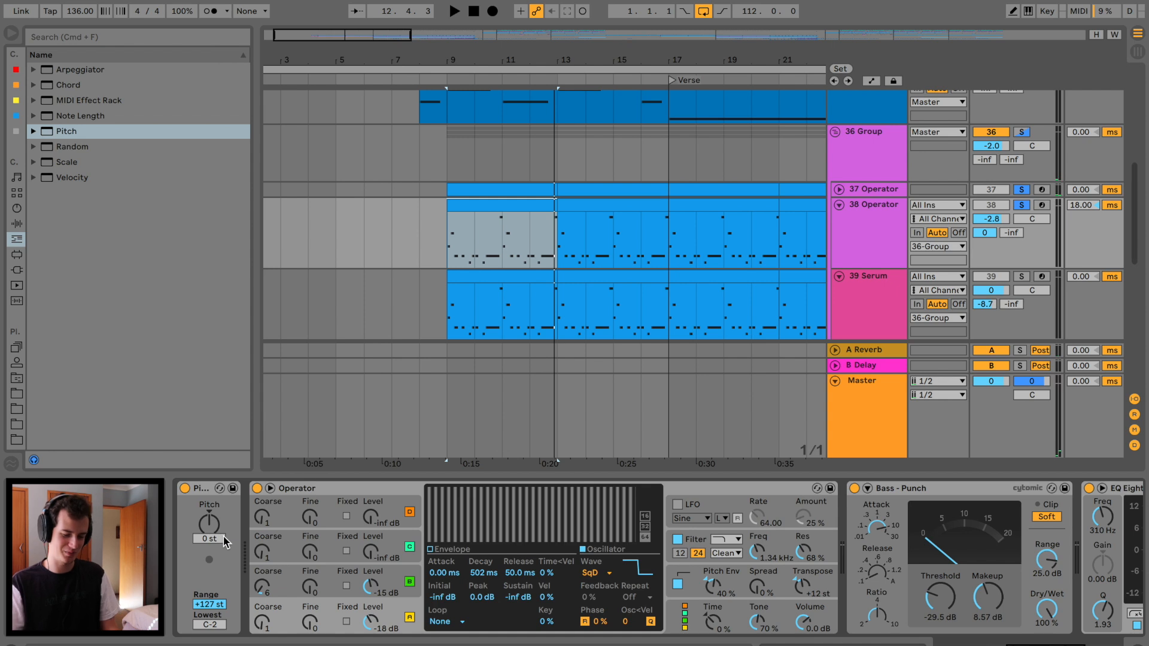
Adjust the 38 Operator track's volume during playback and unsolo 36 Group.
key(space)
drag(992, 218, 992, 217)
click(1024, 133)
click(1024, 133)
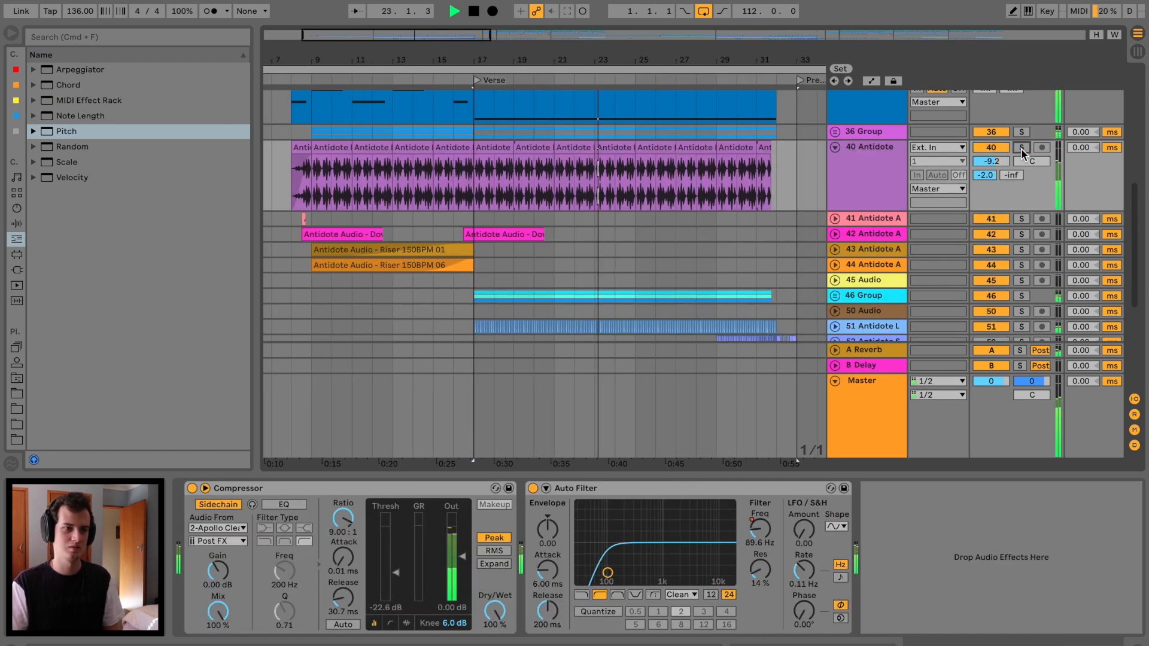
Hide the track delays, solo 1 Group and copy the group's Ballad Reverb device.
scroll(495, 167, up, 10)
click(1022, 97)
click(1134, 445)
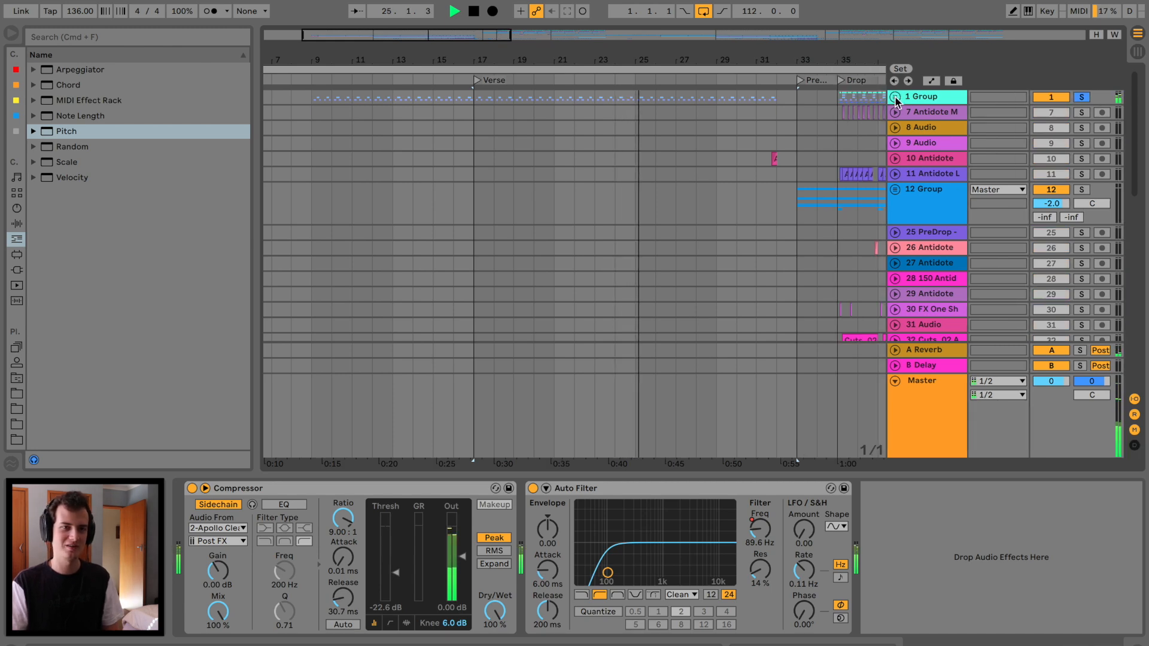
click(896, 97)
scroll(757, 601, down, 5)
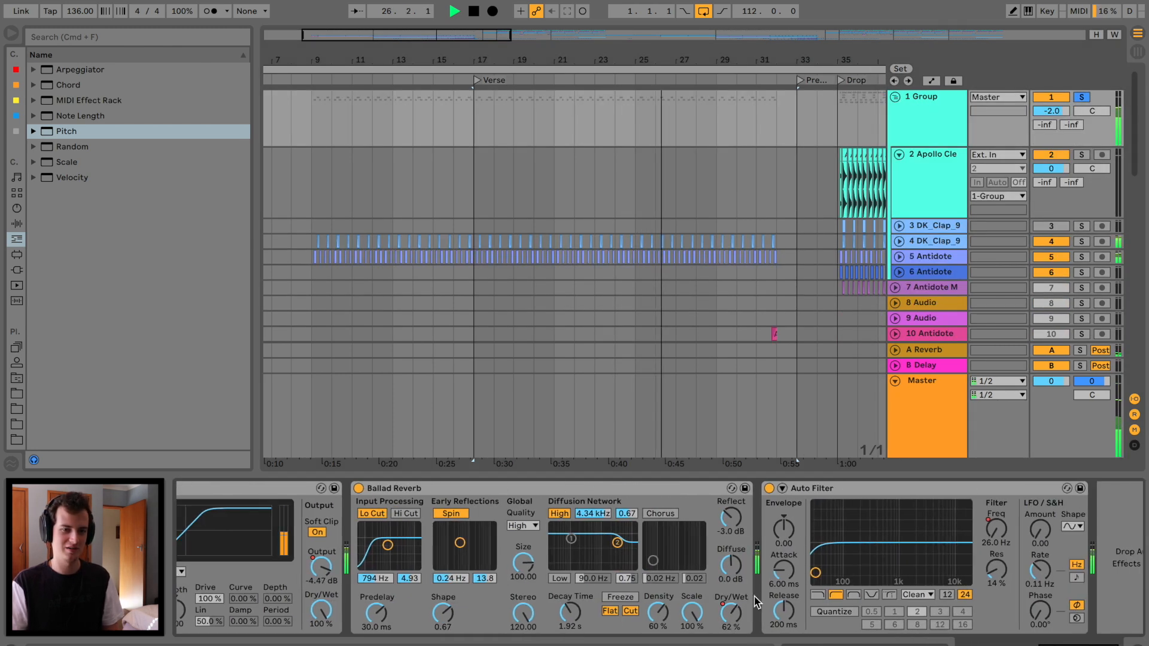
click(896, 97)
scroll(526, 262, down, 15)
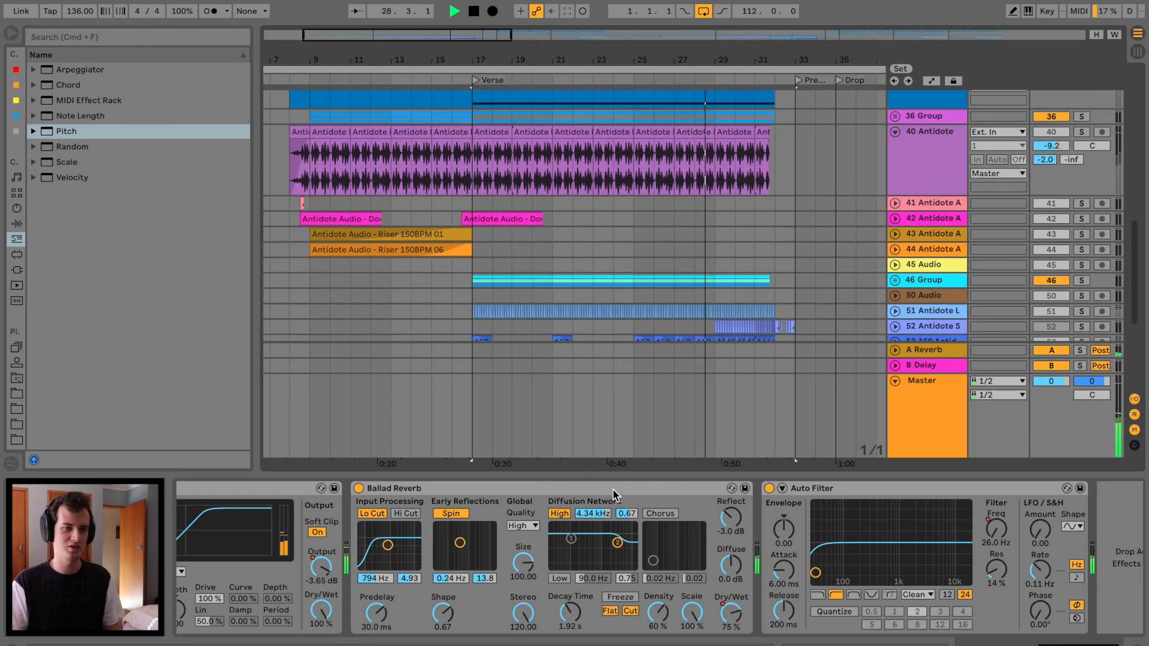
Paste the Ballad Reverb after Auto Filter on the 40 Antidote track and listen to it soloed from bar 17.
click(483, 132)
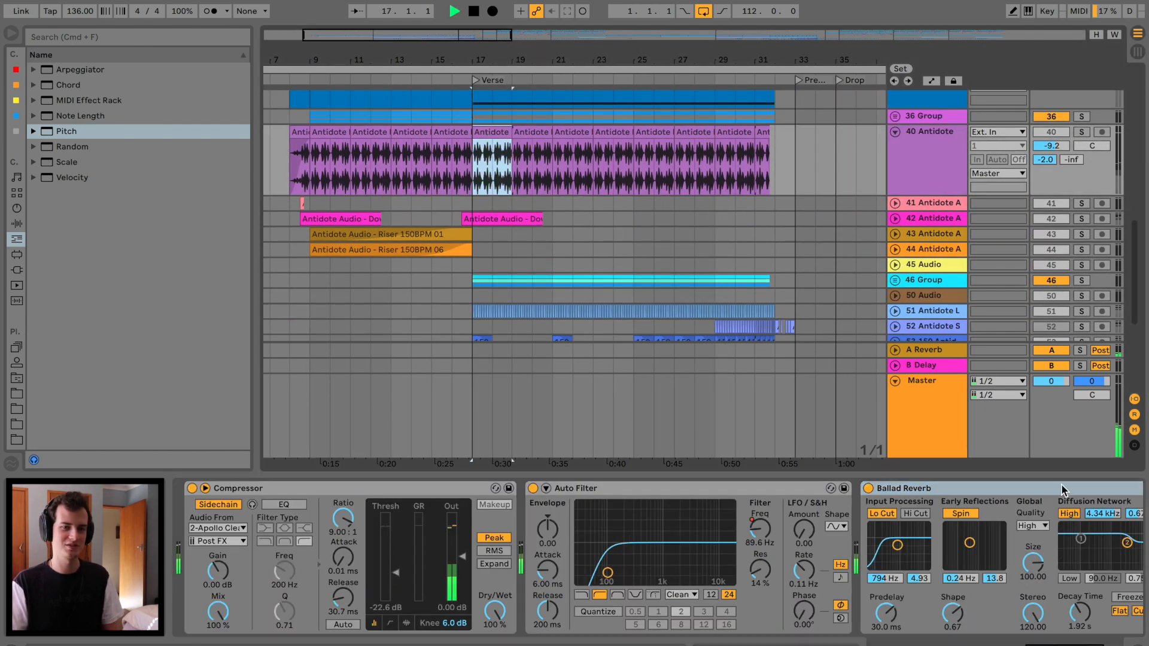
click(1063, 490)
click(1084, 133)
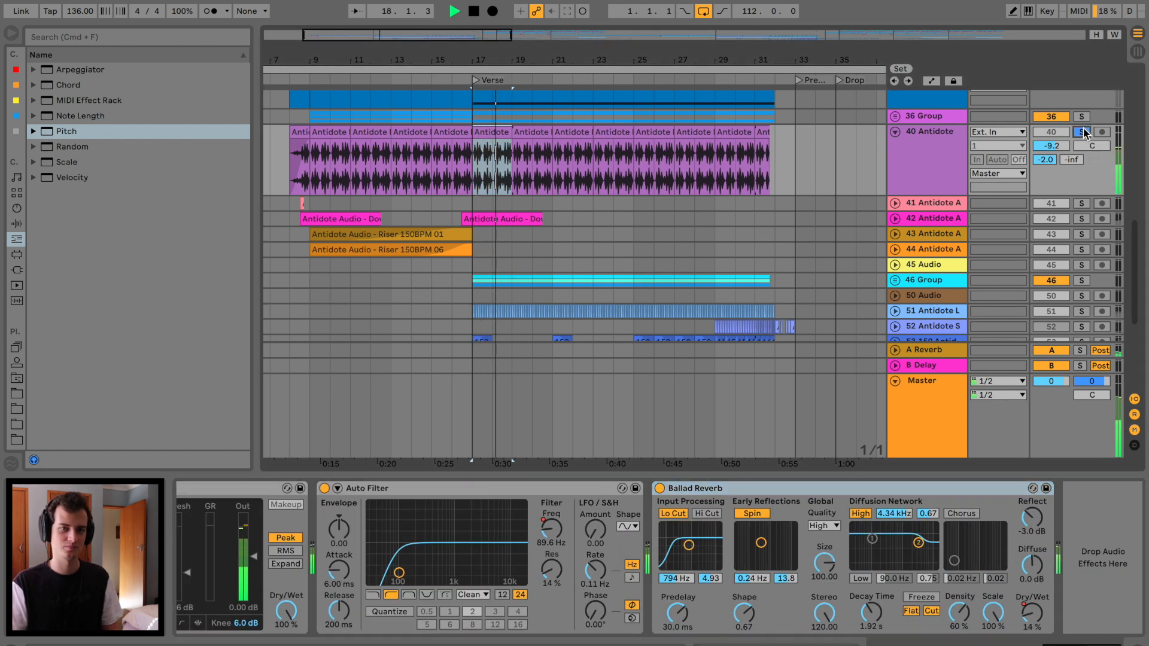
click(1084, 132)
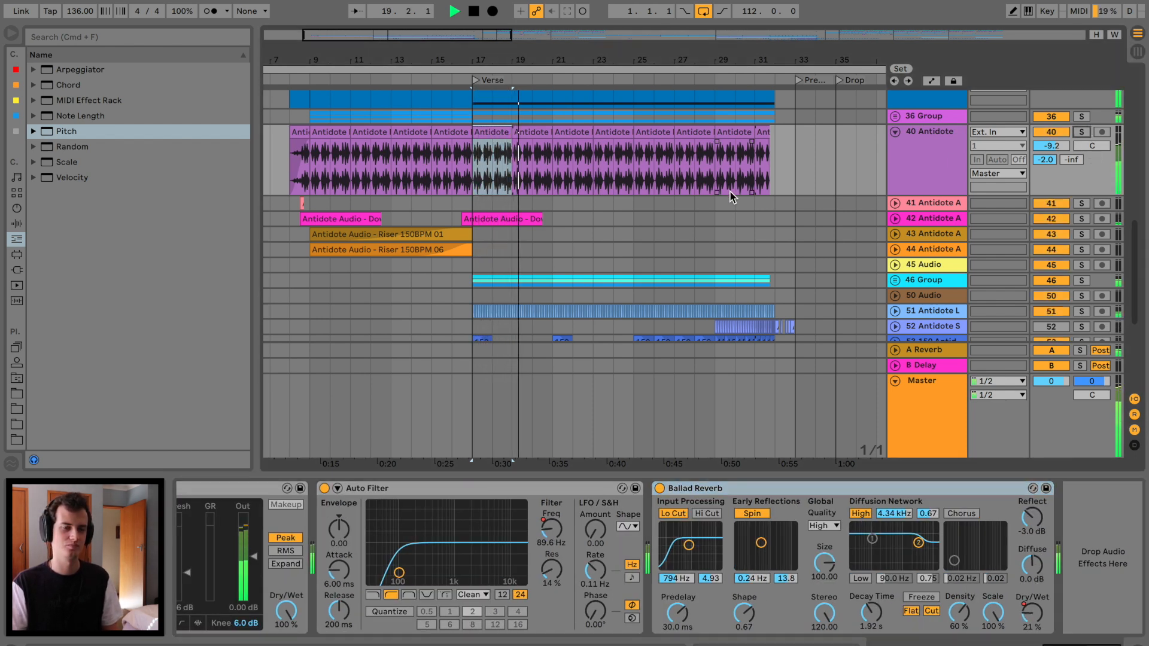
Draw a rising ramp from bar 25 to bar 32 in the Master's Auto Filter frequency automation and audition it.
click(958, 423)
key(a)
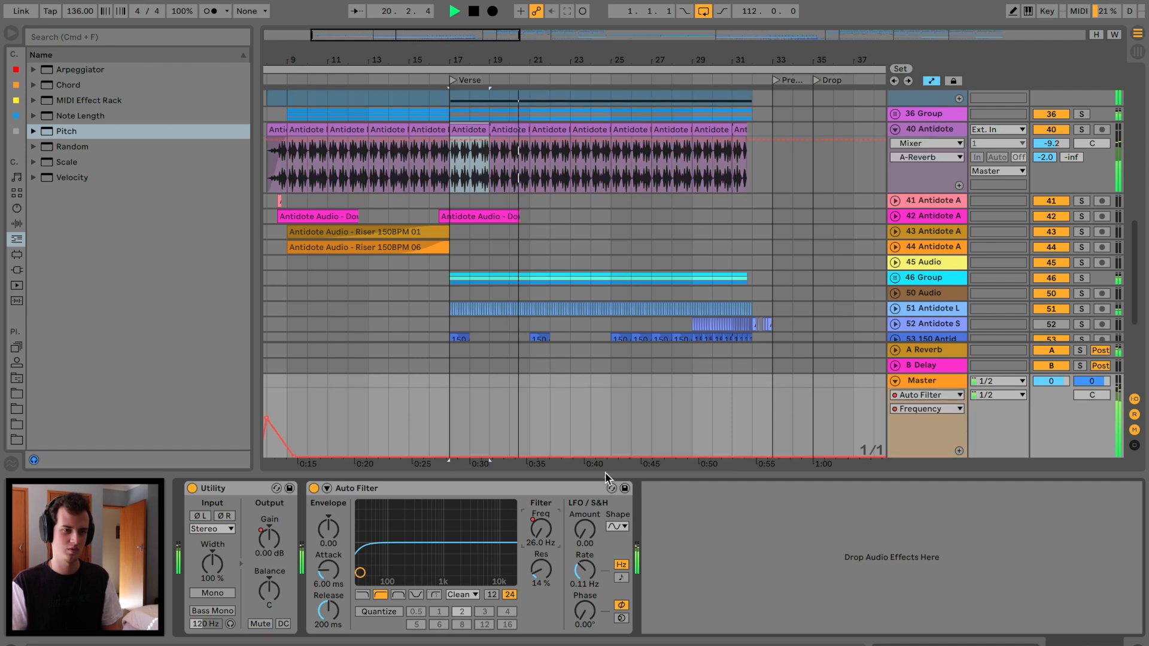
key(space)
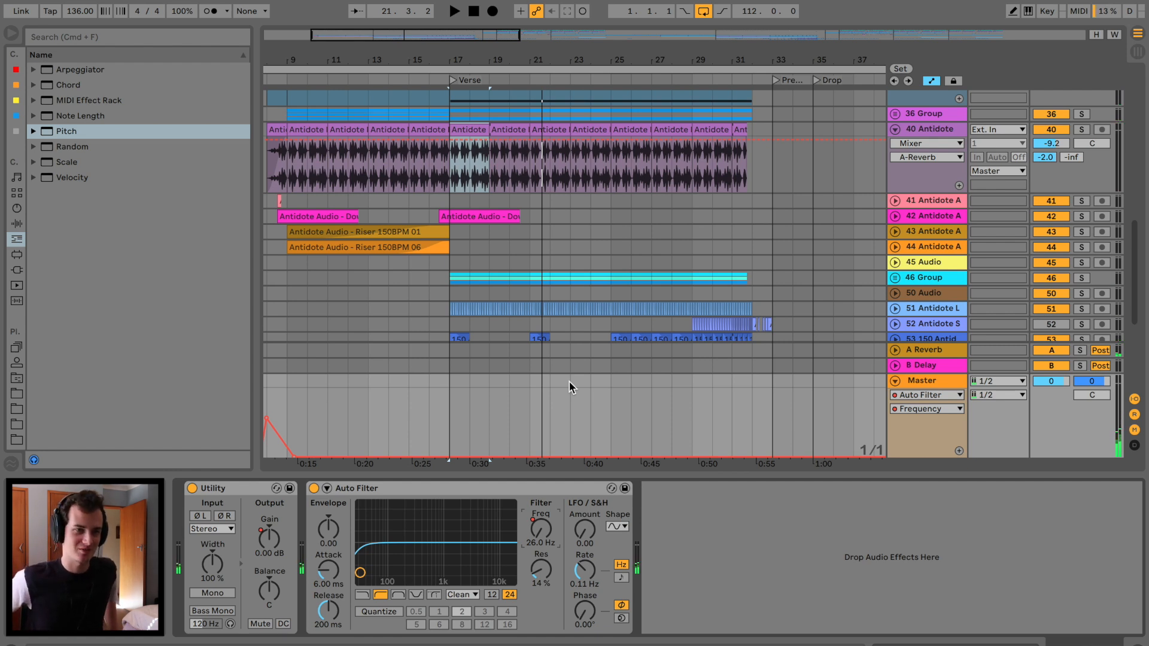
click(612, 457)
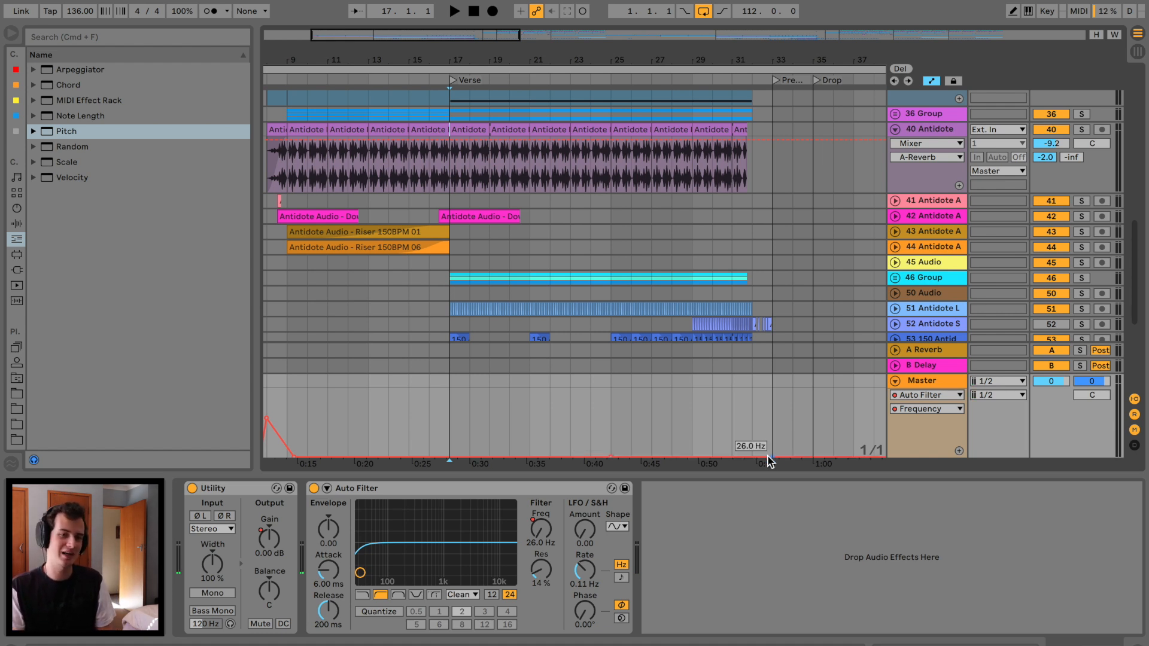
drag(753, 458, 752, 444)
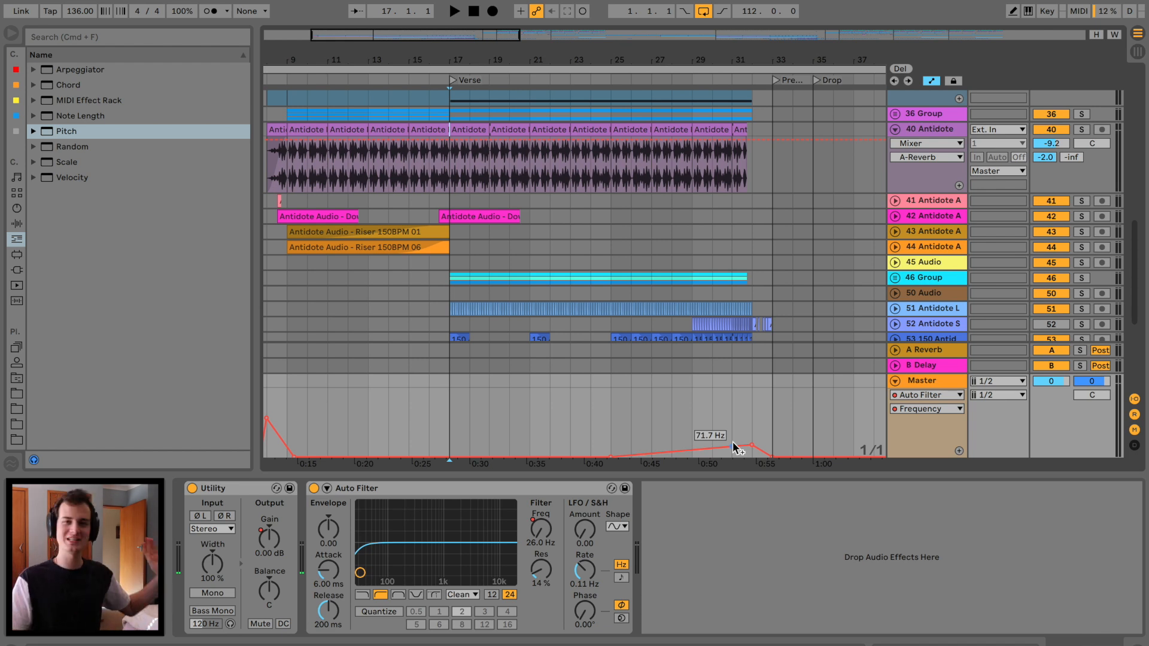
click(672, 78)
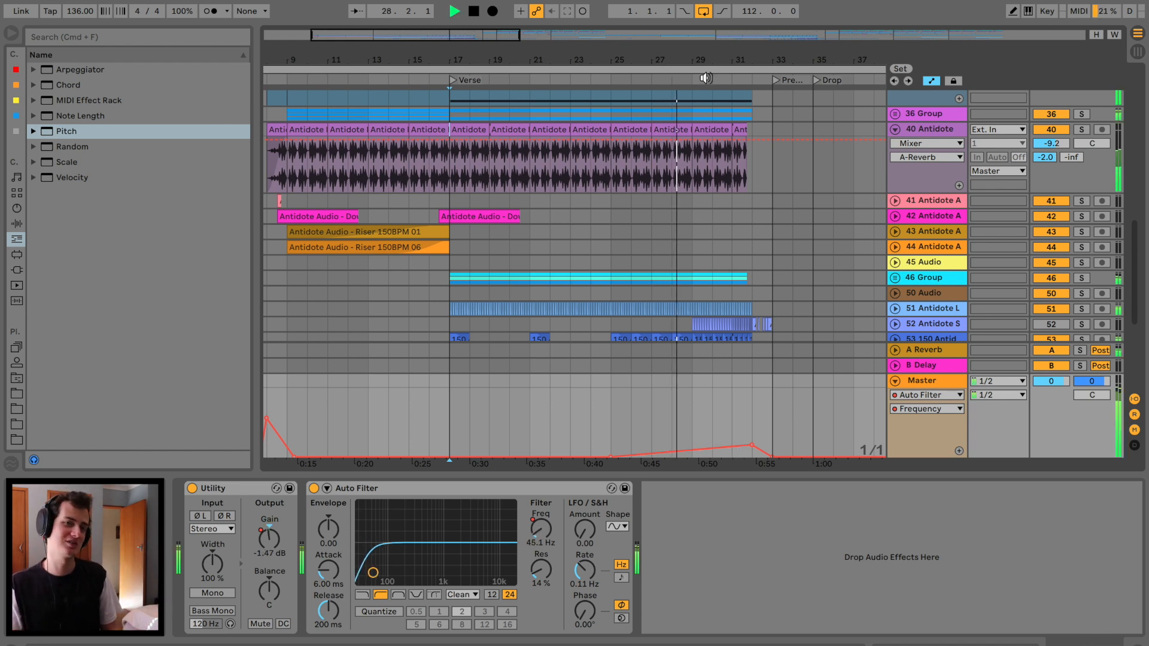
Raise the Master filter point at bar 32, bend the ramp into a curve and remove the point at bar 33.
mouse_move(752, 445)
mouse_down()
mouse_move(752, 426)
mouse_move(719, 447)
mouse_move(752, 434)
mouse_up()
key(space)
key(space)
click(770, 458)
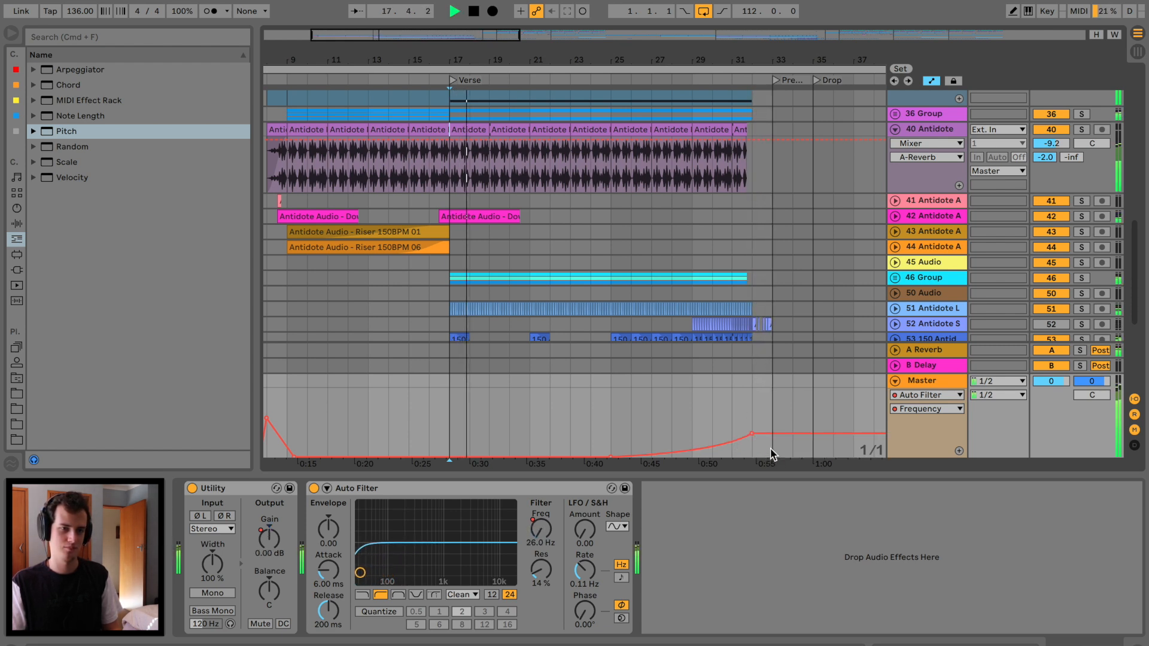
Hold the Master filter frequency level after bar 32 and drop it back to the minimum at the bar 33 Predrop marker.
drag(787, 60, 787, 105)
click(730, 434)
drag(747, 433, 747, 460)
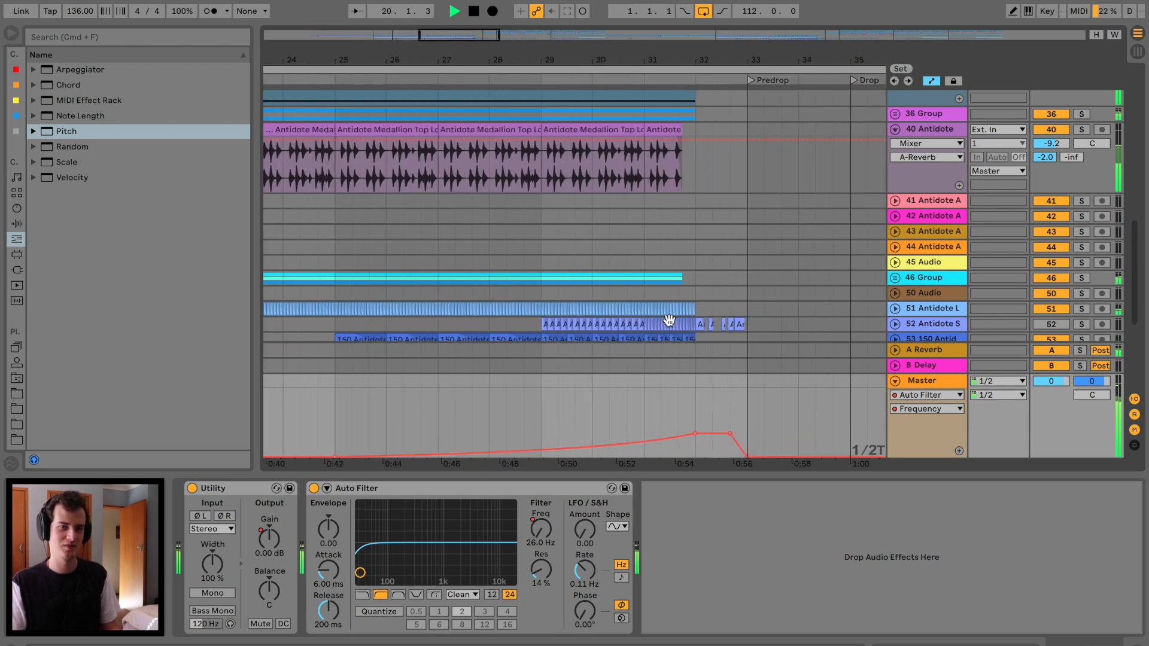
Insert a new audio track directly below track 56.
scroll(543, 135, left, 3)
drag(570, 60, 569, 21)
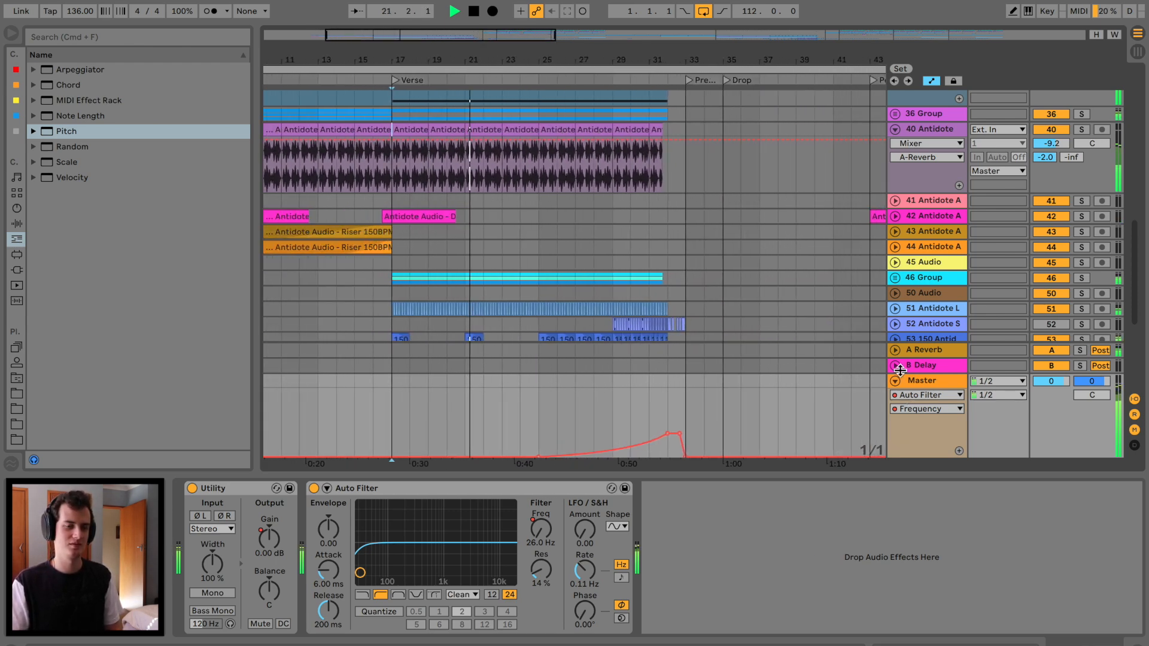
scroll(555, 344, down, 5)
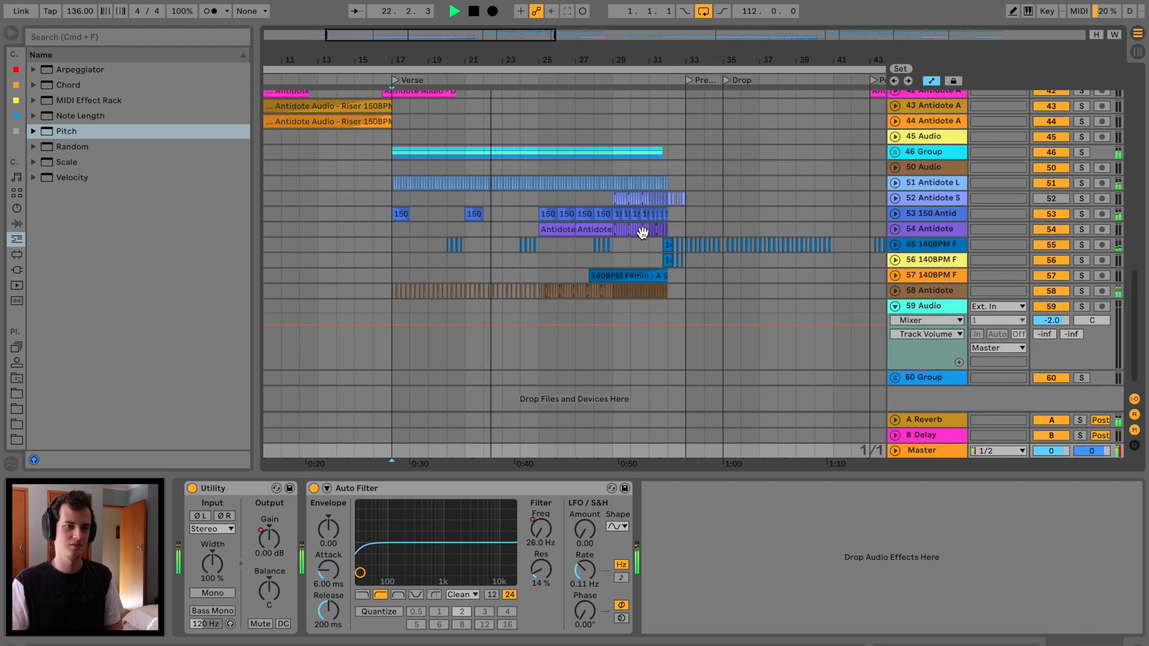
key(Up)
key(Up)
key(Up)
key(super+t)
drag(457, 59, 456, 81)
Open the Hybrid Mini Effects folder within the Antidote Audio - Resistance pack's FX samples and preview a sample.
click(16, 393)
click(33, 317)
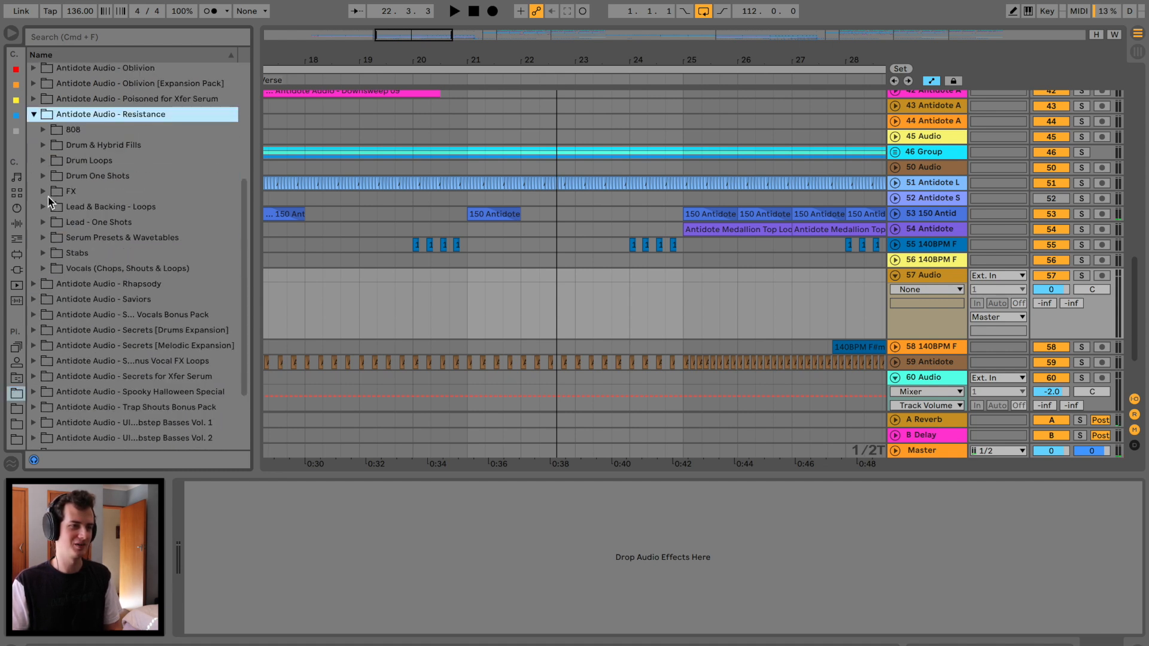
click(46, 194)
click(54, 238)
click(95, 284)
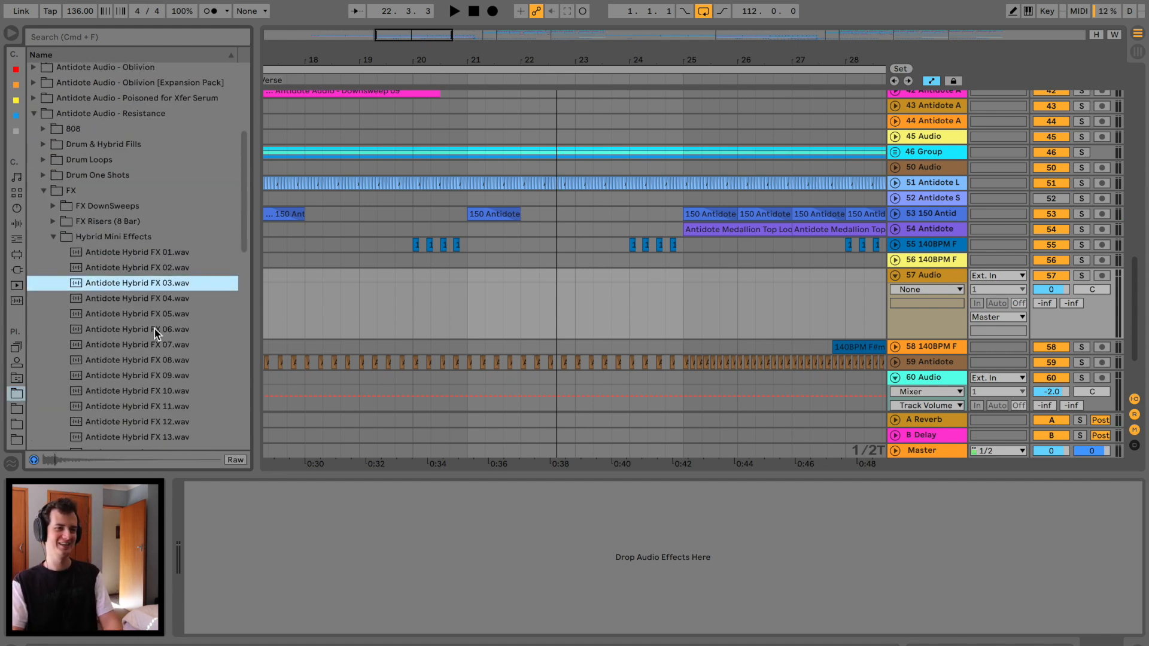
Audition the Hybrid Mini Effects samples and place Antidote Hybrid FX 03.wav on track 57 at bar 23.
scroll(156, 329, down, 3)
click(177, 195)
click(178, 178)
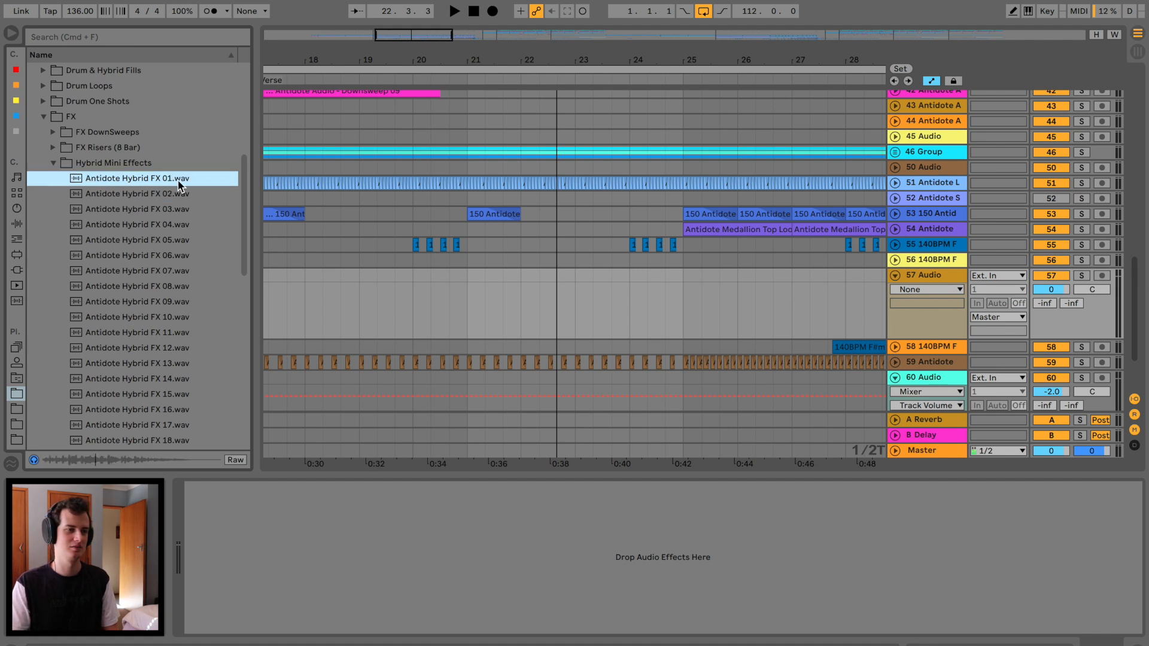
click(167, 238)
click(169, 224)
click(169, 210)
drag(169, 210, 589, 287)
Play the verse with the new effect clip and lower track 57's volume to -10.6 dB.
click(451, 272)
key(space)
key(minus)
drag(1068, 286, 1068, 295)
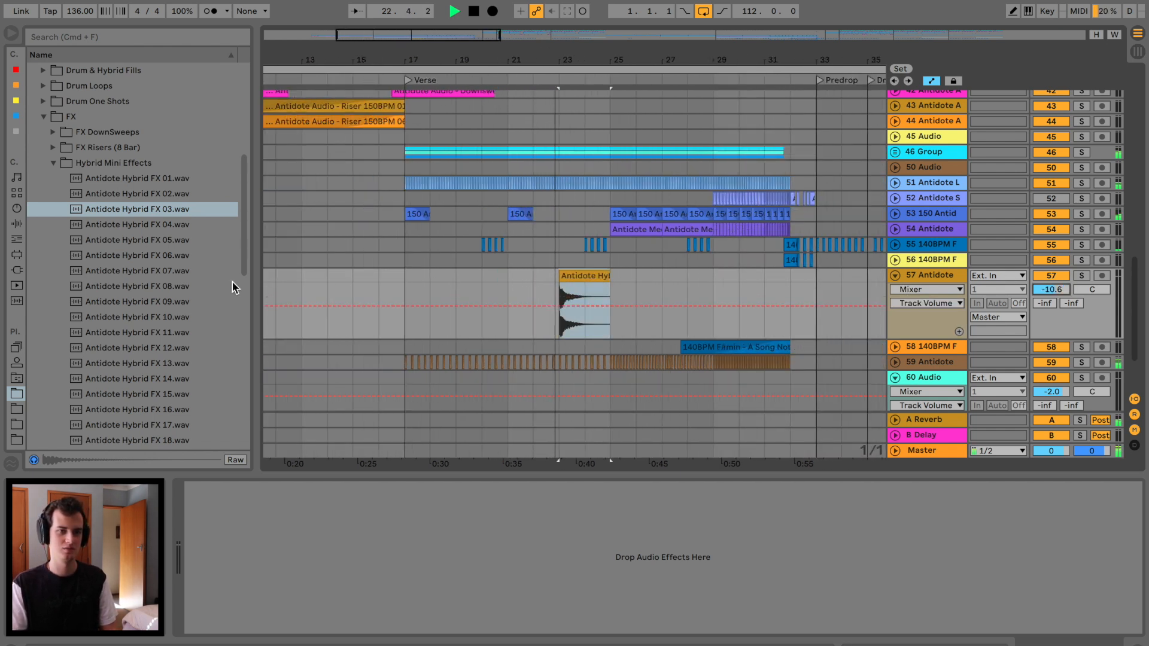
Add EQ Eight to track 57 and make band 1 a low cut at 284 Hz.
click(17, 223)
double_click(135, 287)
key(space)
click(249, 612)
click(242, 638)
drag(274, 562, 341, 562)
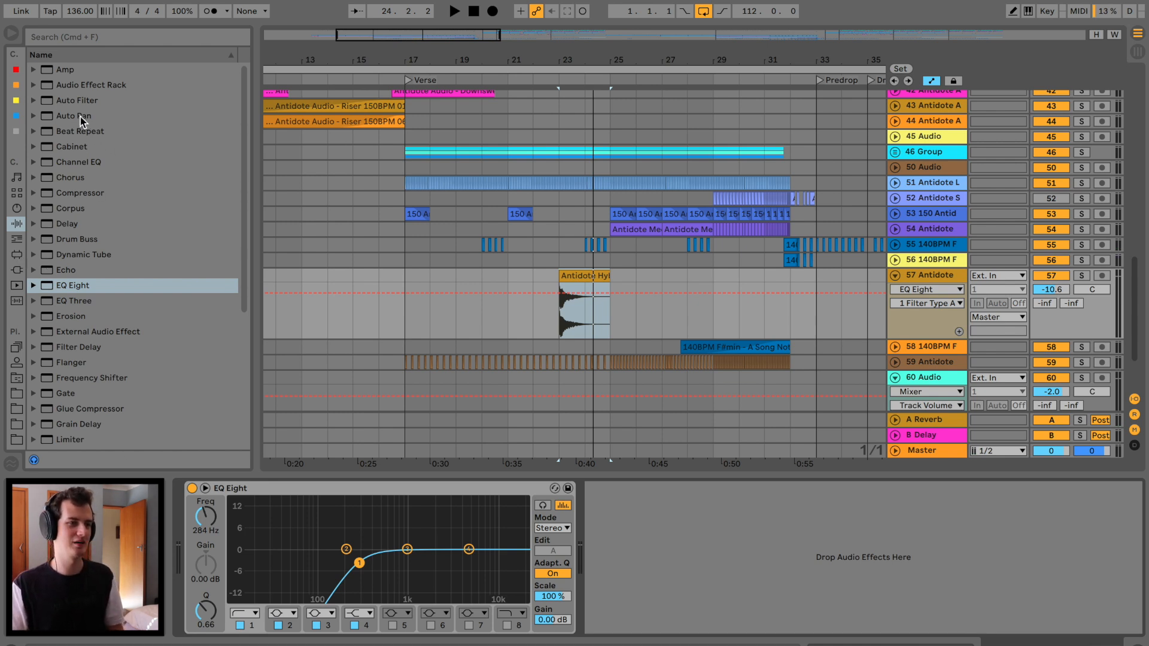
Add Delay after track 57's EQ with both sides synced to 4, filter at 2.08 kHz, width 2.29 and dry/wet at 40%.
click(67, 223)
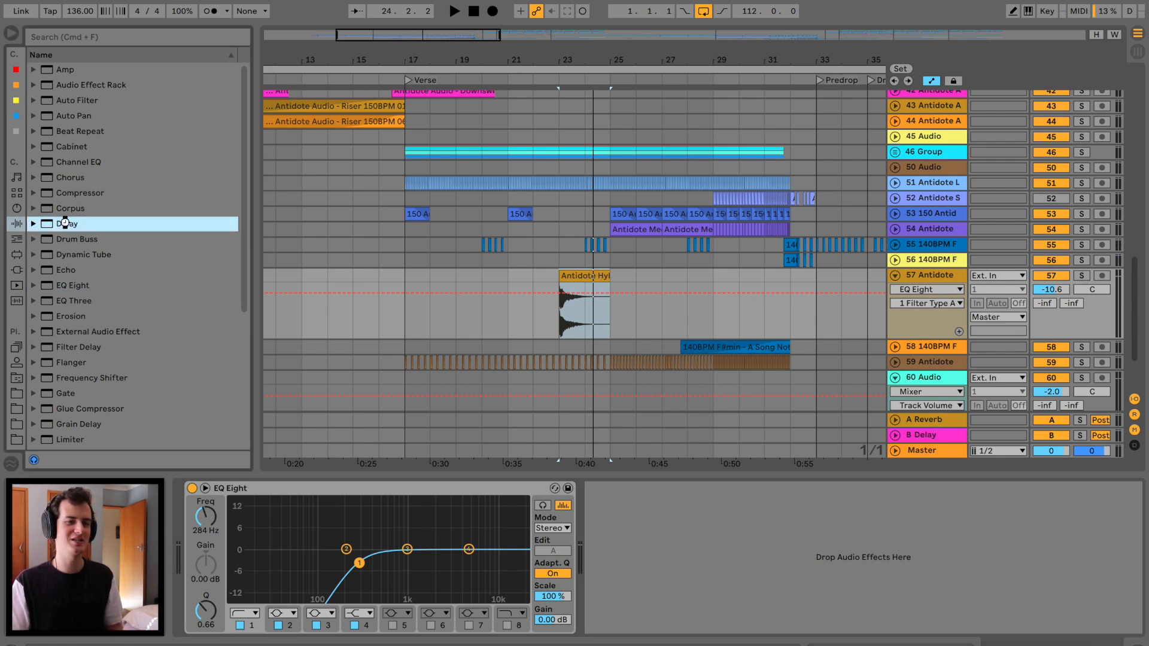
drag(67, 224, 802, 593)
click(679, 542)
drag(785, 530, 777, 552)
key(space)
drag(857, 611, 857, 618)
key(space)
key(space)
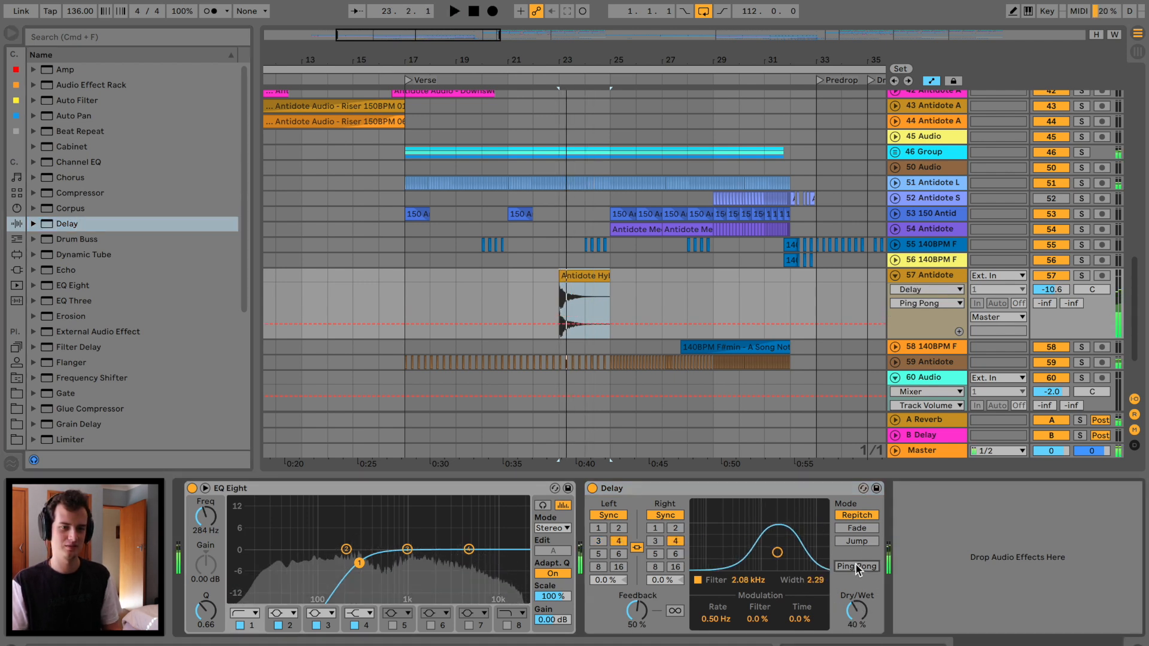
Enable Ping Pong on track 57's Delay, set its filter to 1.61 kHz with width 3.86, and raise dry/wet to 60%.
click(856, 566)
drag(778, 552, 772, 541)
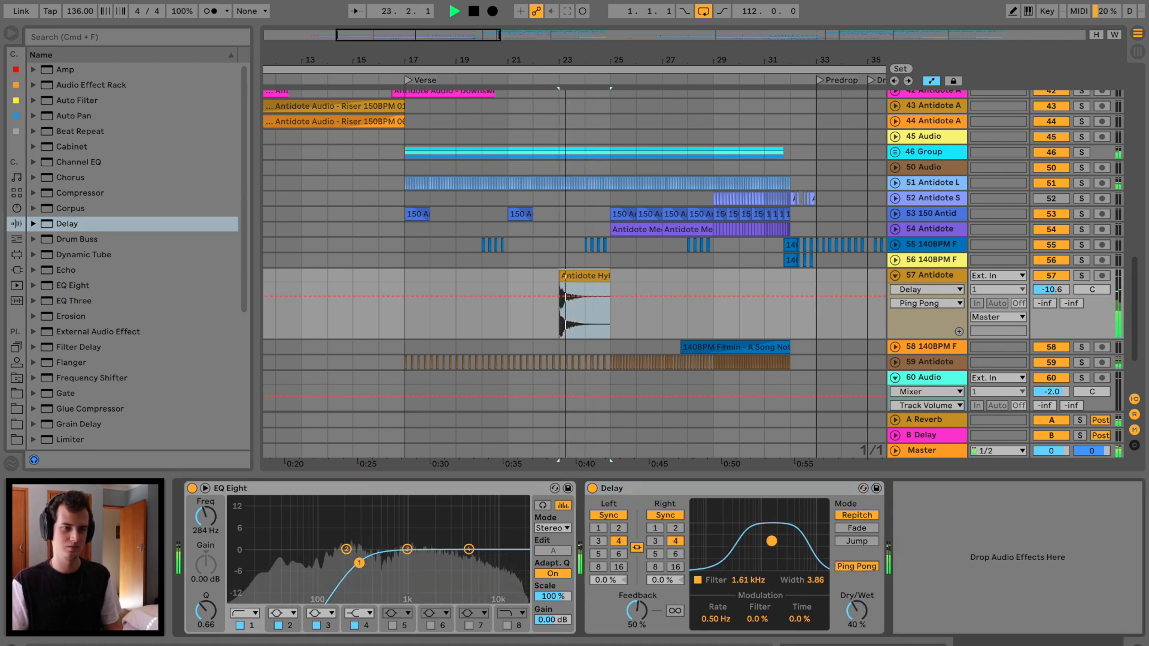
drag(858, 611, 858, 599)
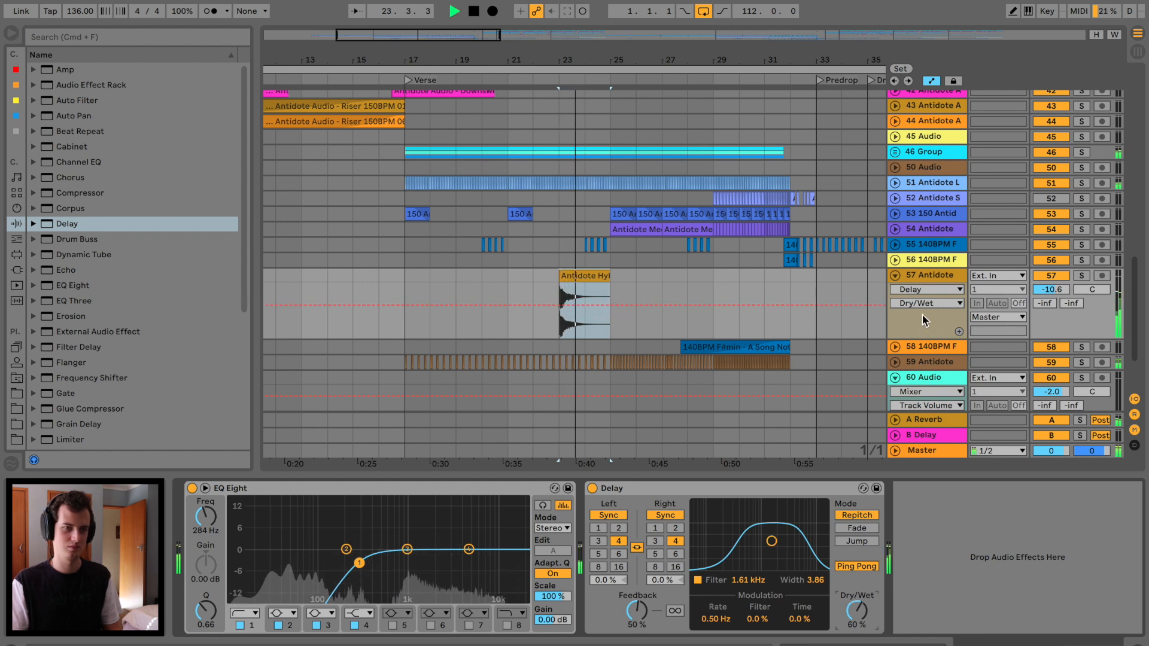
Raise track 57's reverb send to 0, move its EQ low cut to 653 Hz with Q 1.85, and fold the track.
drag(1045, 303, 1042, 301)
drag(359, 565, 391, 543)
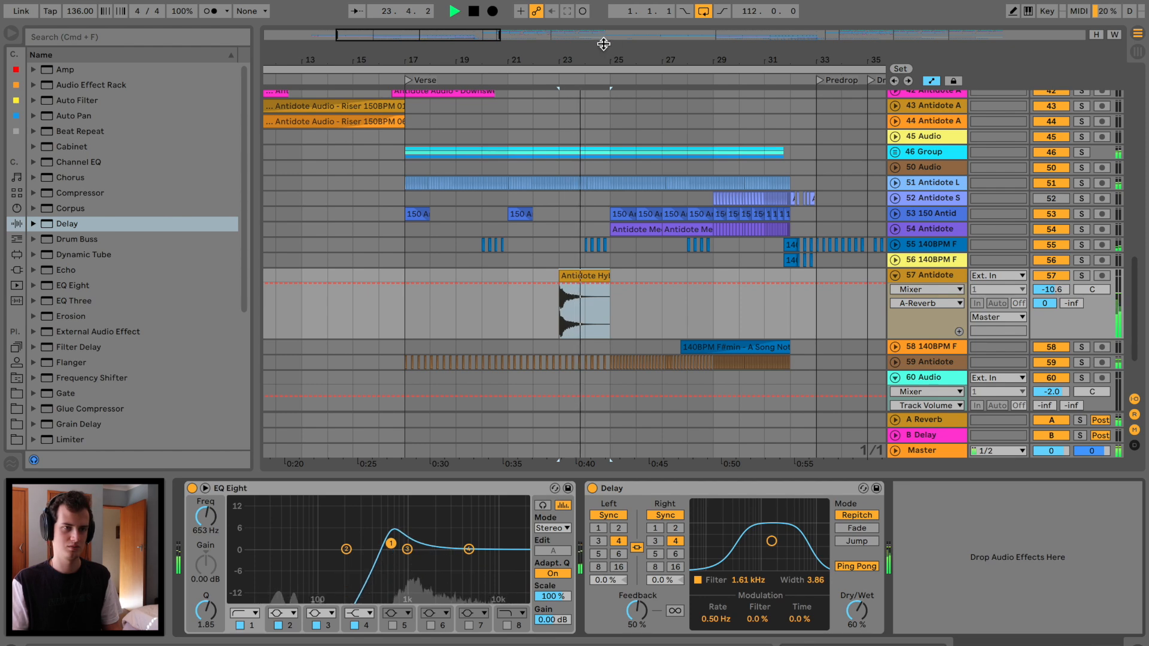
click(1052, 290)
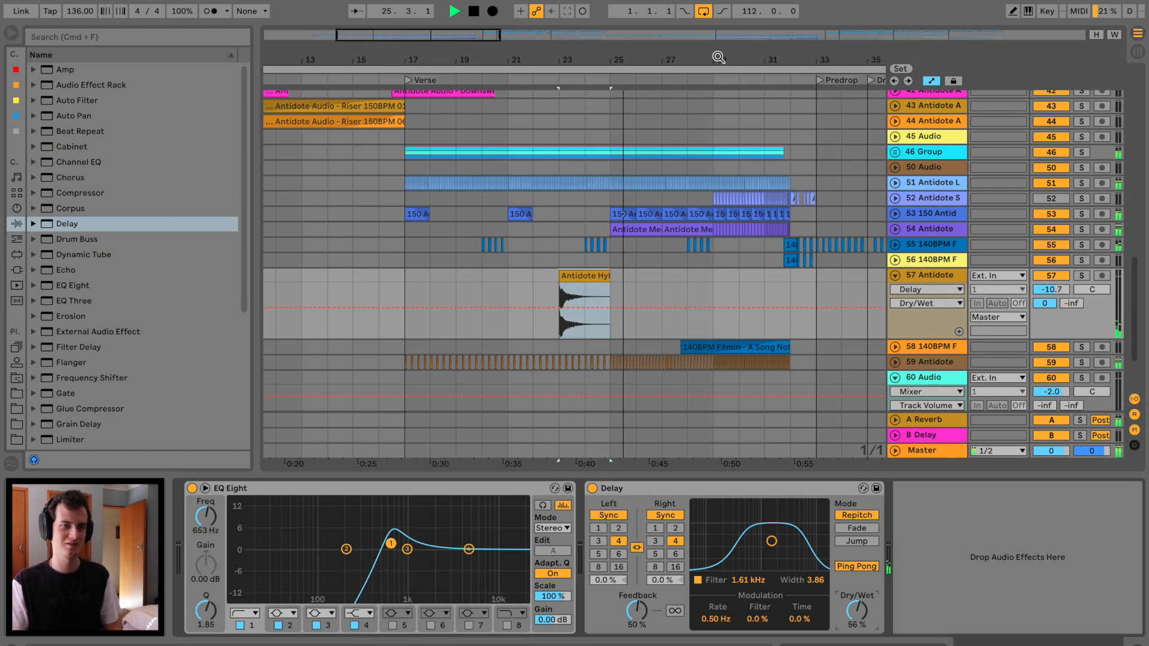
drag(718, 58, 719, 94)
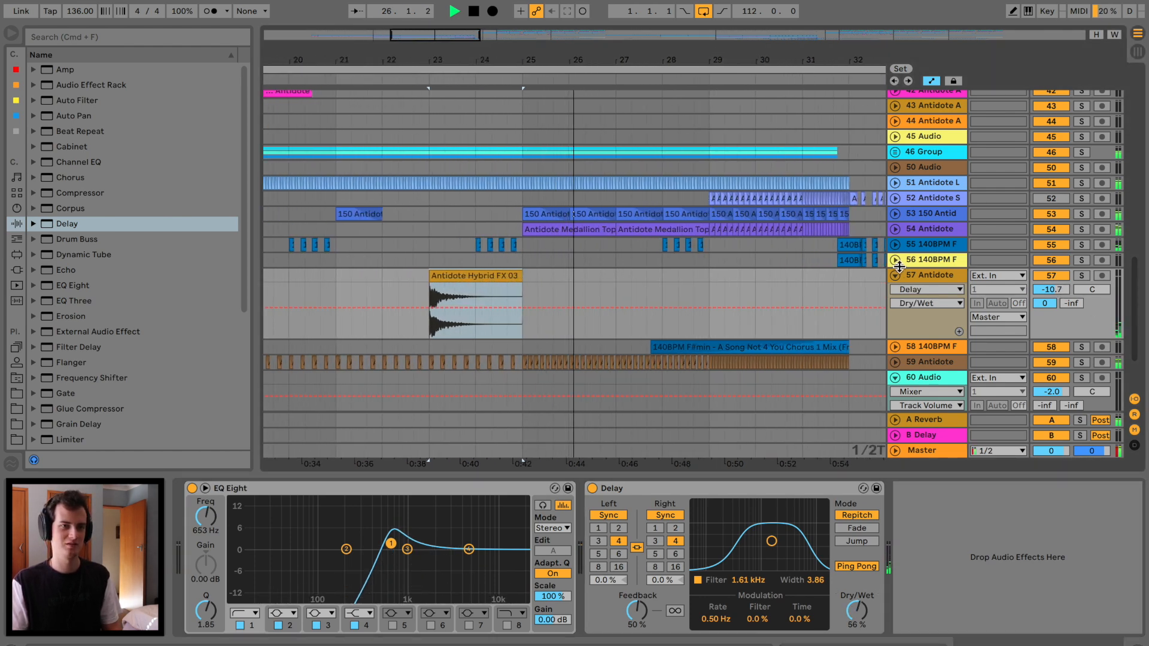
click(895, 275)
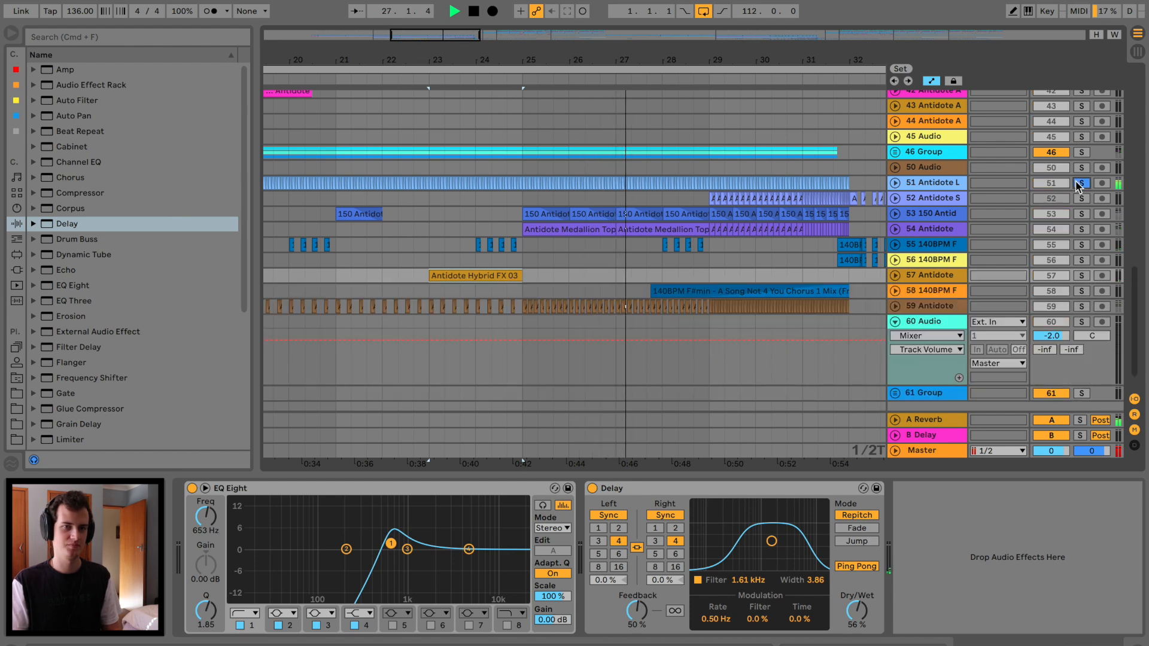
Solo the loops on tracks 53 and 54 in turn, and compare the mix with track 54 off and on.
click(1082, 214)
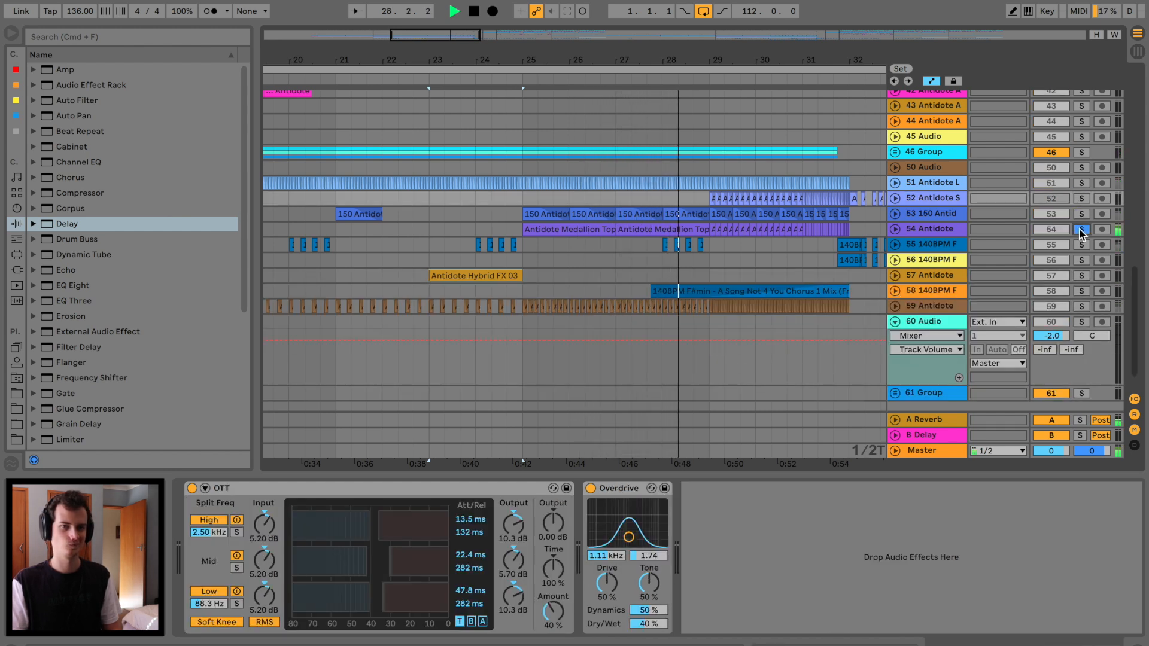
click(1082, 229)
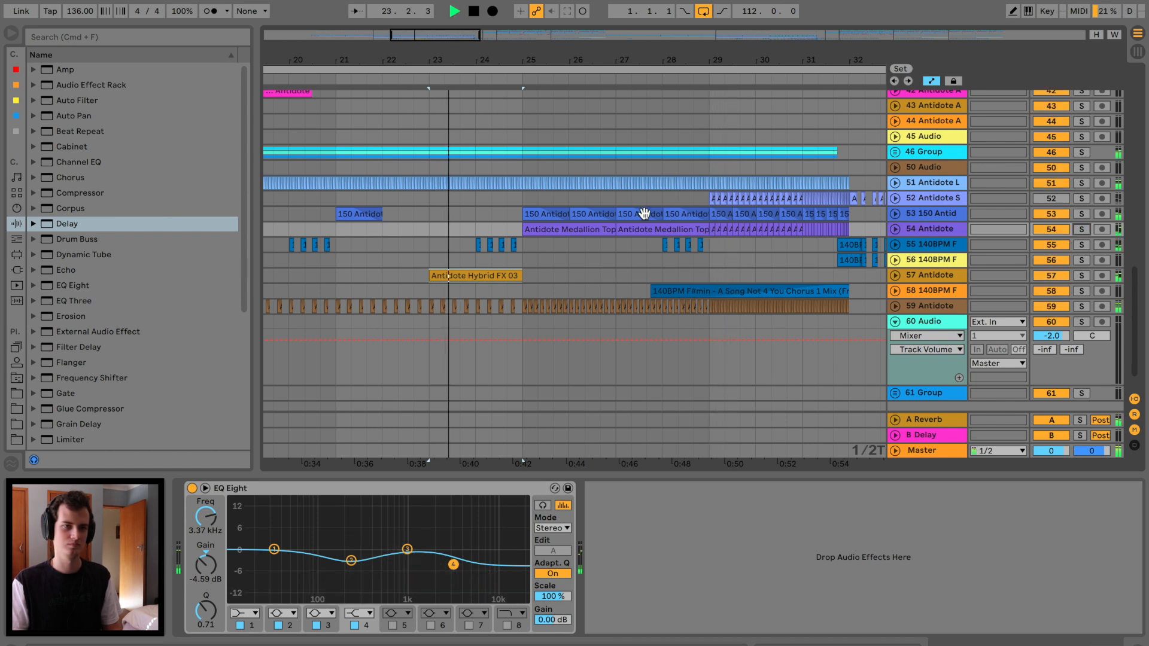
click(1052, 229)
click(1052, 229)
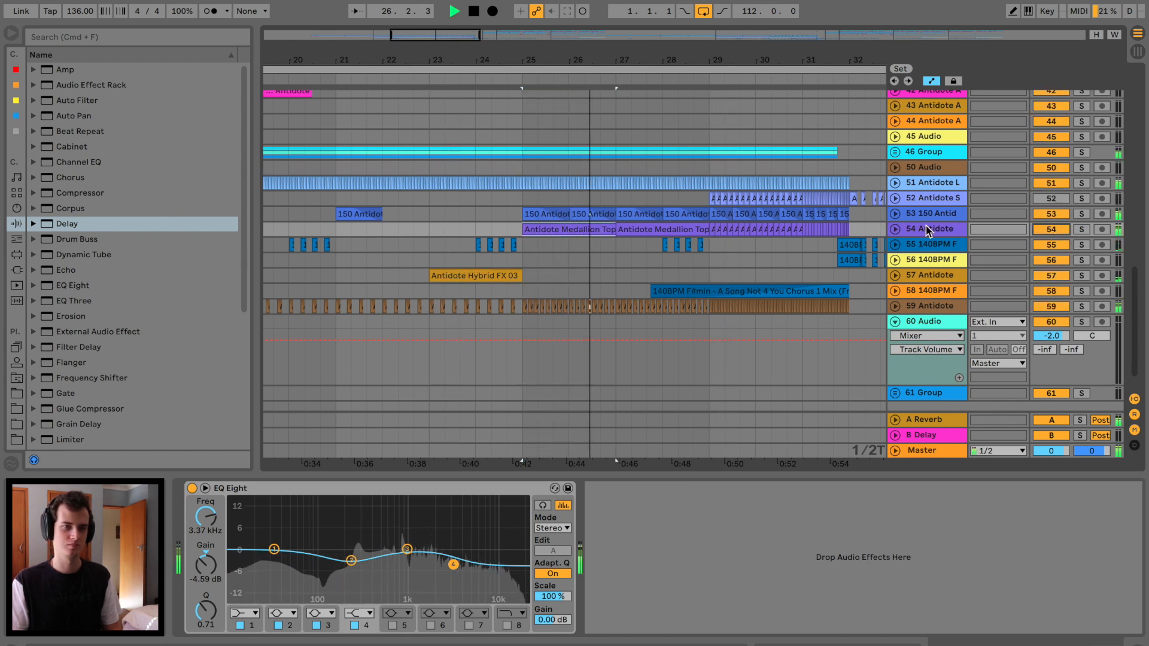
Unfold track 54 and compare the build-up from bar 29 with that track muted and unmuted.
click(895, 229)
key(space)
click(1042, 231)
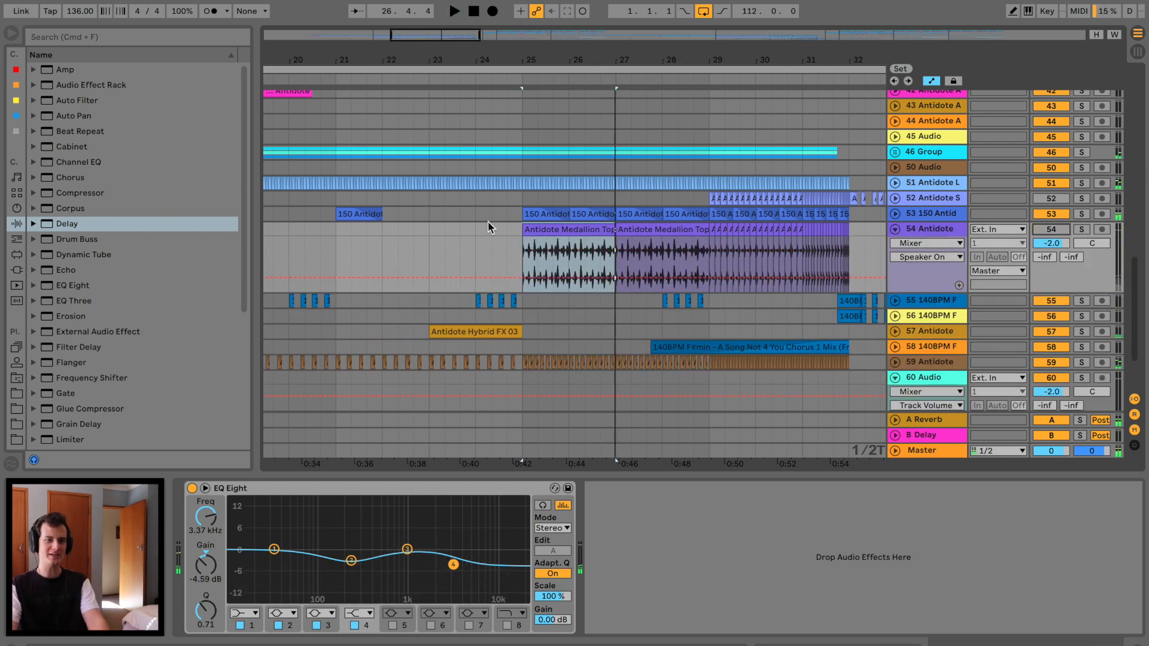
key(space)
key(space)
click(711, 230)
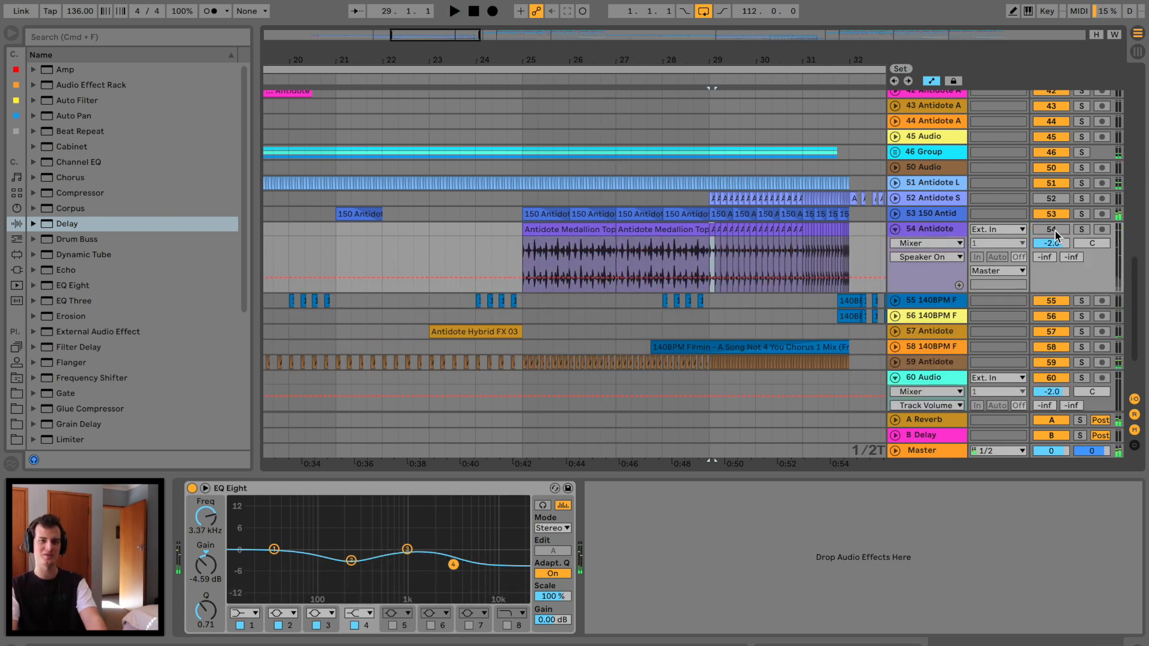
key(space)
click(1065, 228)
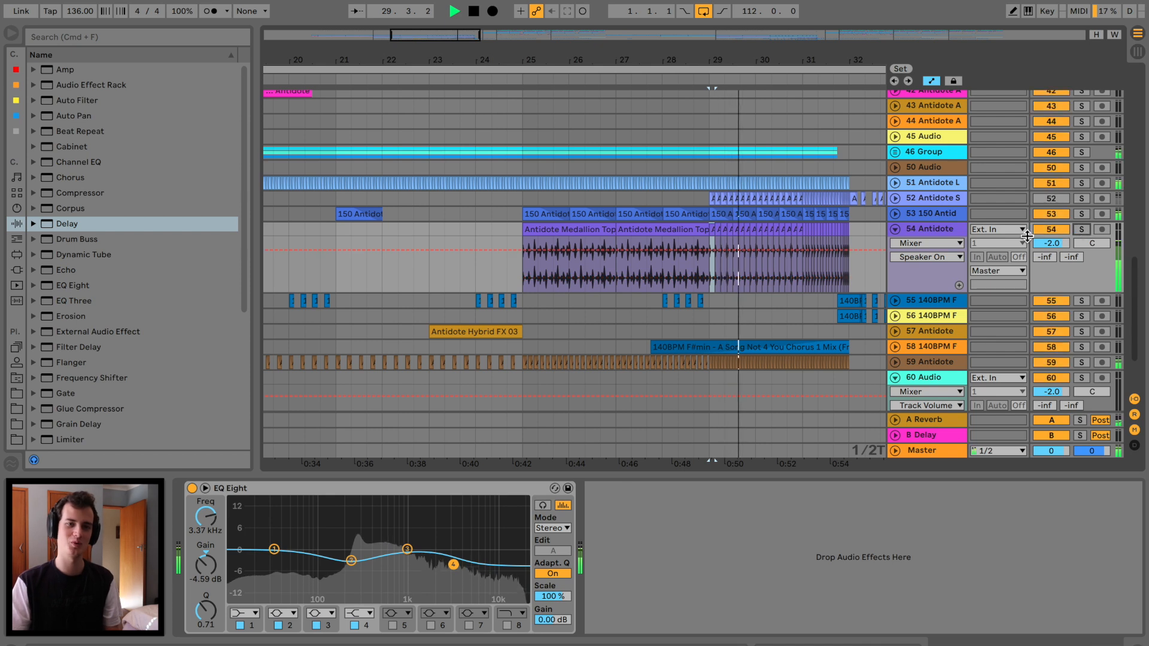
Enable EQ band 8 as a high cut on track 54 and automate its frequency from 1.10 kHz at bar 25 to 17.4 kHz at bar 29.
click(508, 625)
click(205, 516)
key(space)
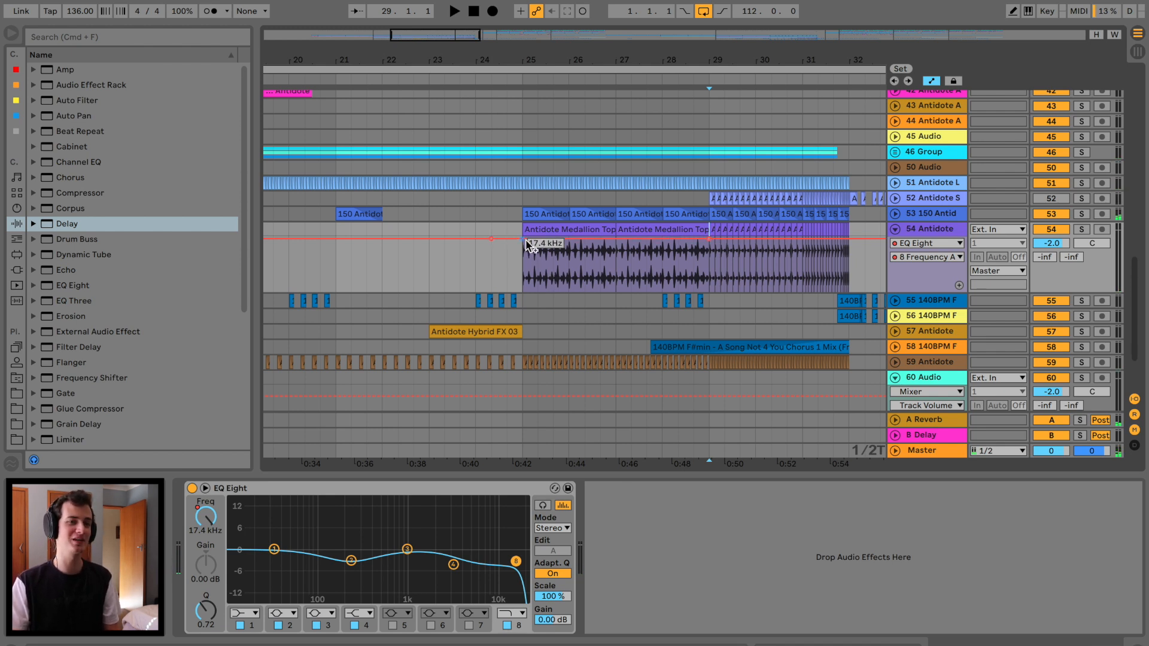
drag(522, 255, 523, 259)
click(506, 272)
key(space)
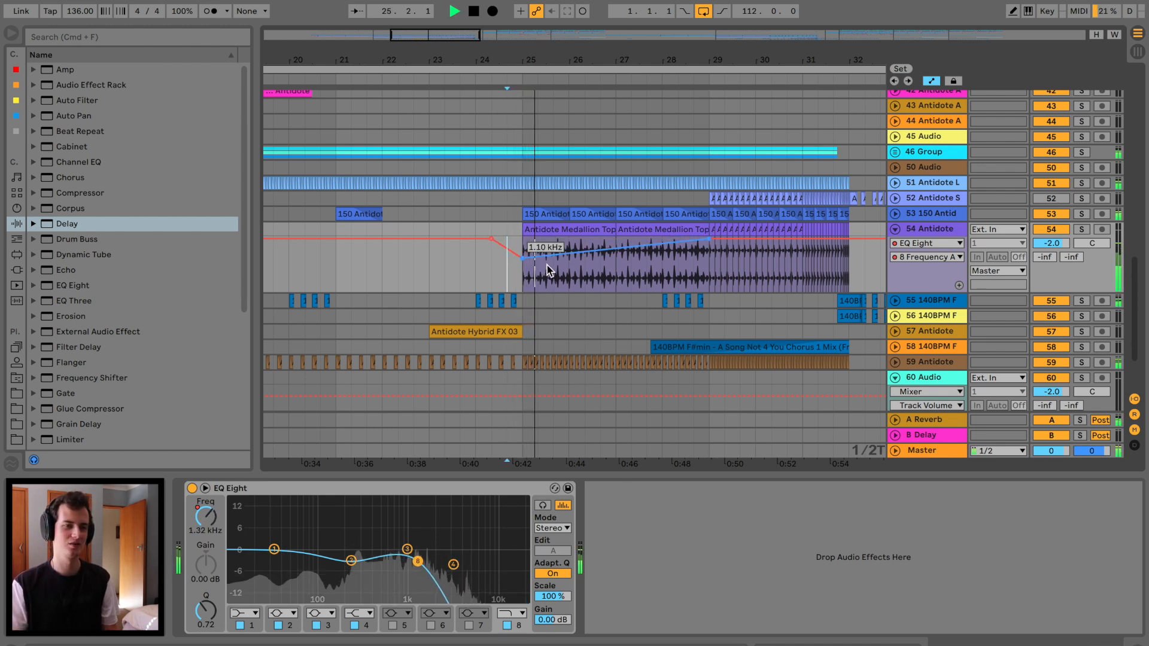
Add Auto Pan to track 54 with its amount at 100%.
click(1082, 244)
key(space)
double_click(81, 118)
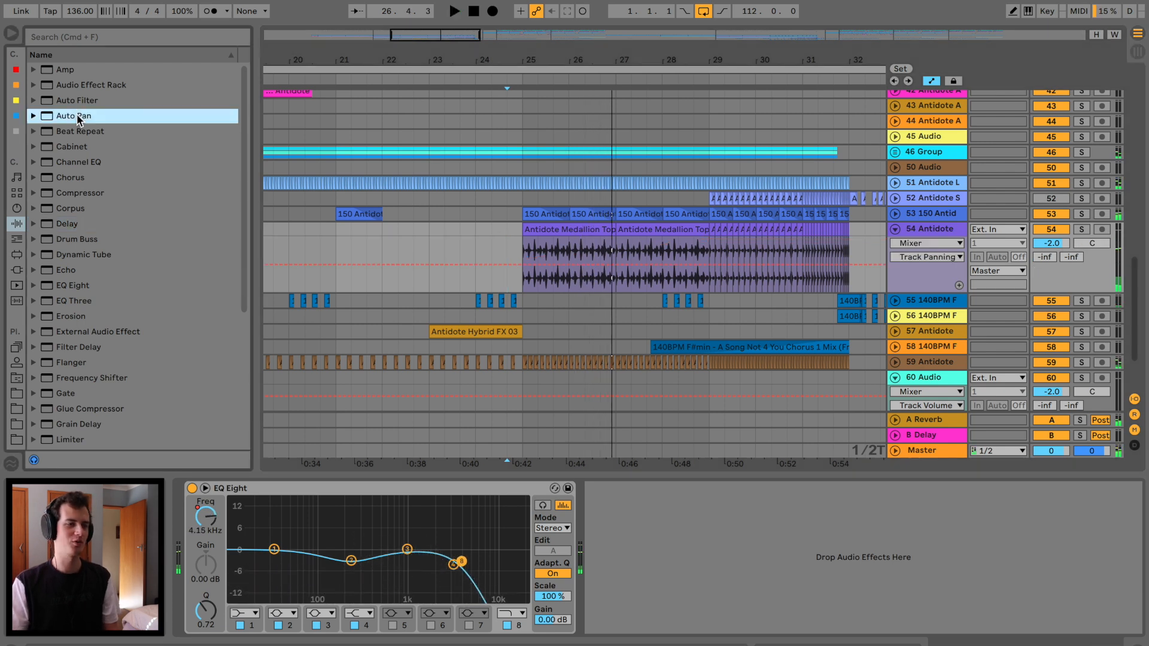
drag(605, 572, 607, 576)
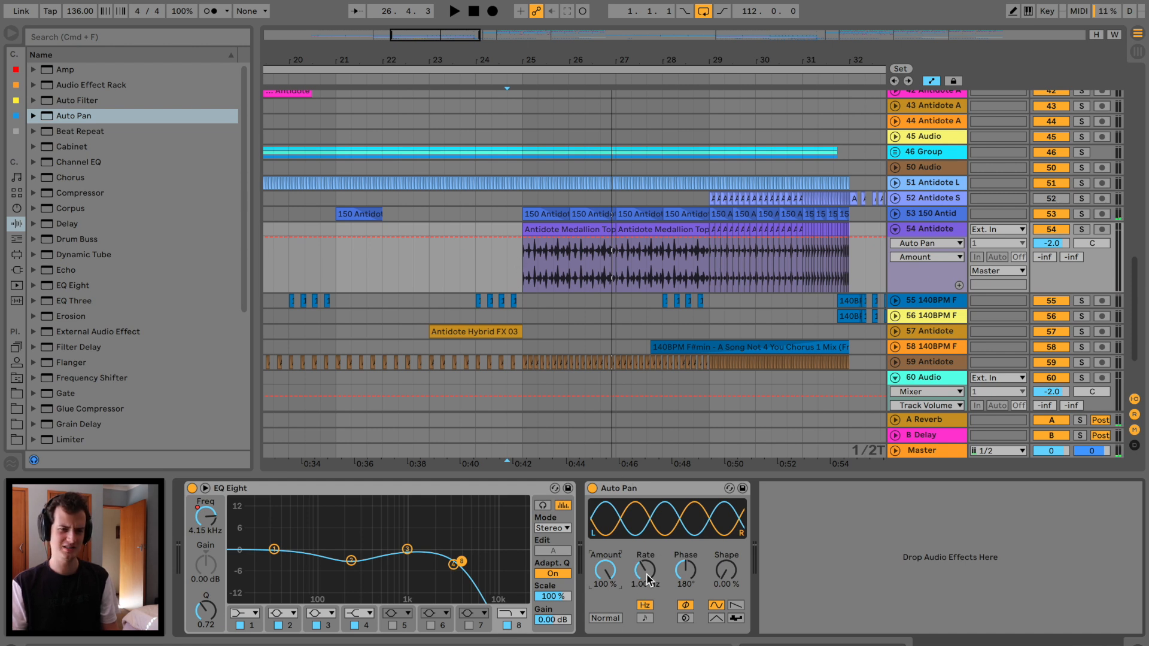
Tempo-sync track 54's Auto Pan at a rate of 1/2, auditioning it soloed and in the full mix.
key(space)
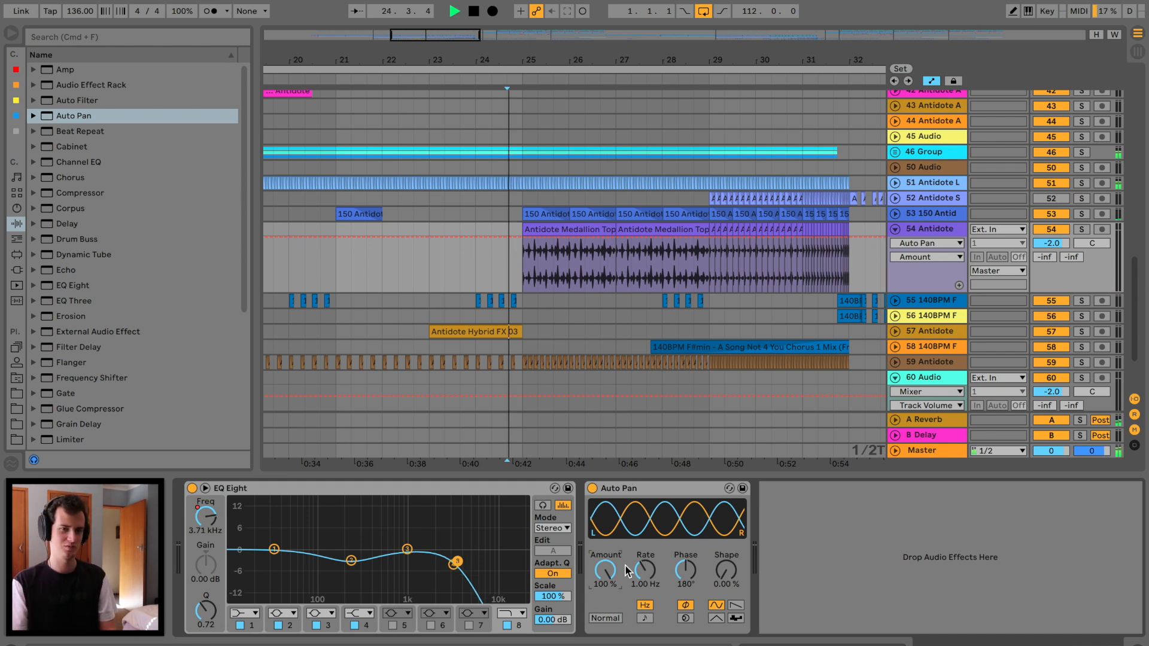
click(1082, 229)
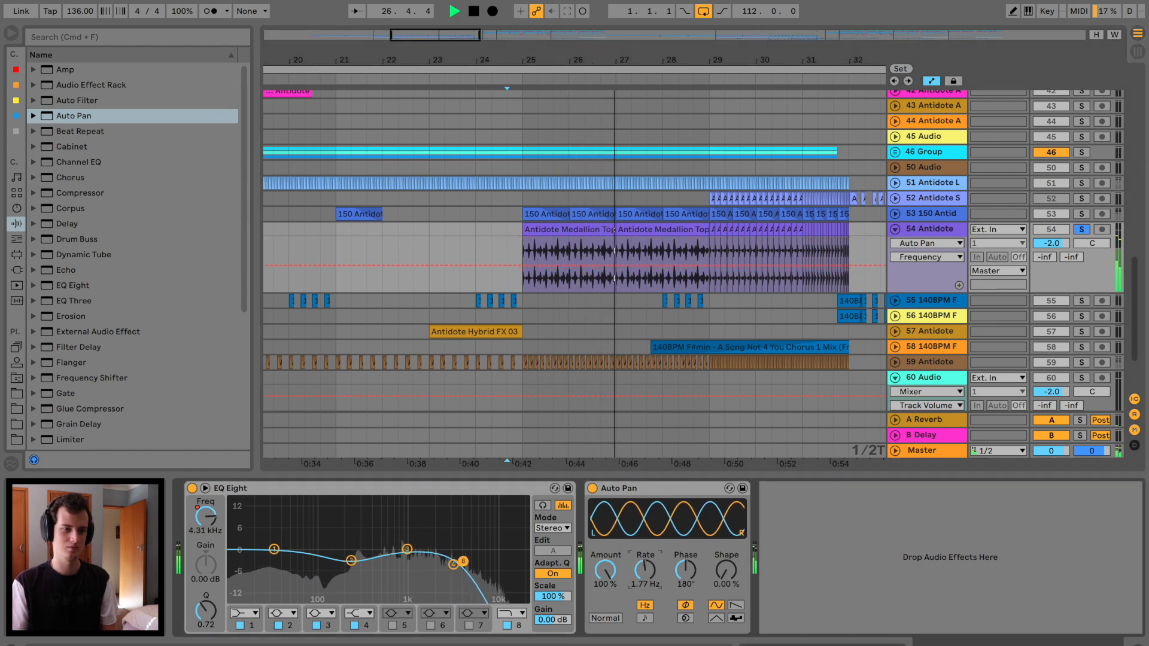
click(645, 619)
drag(644, 580, 644, 551)
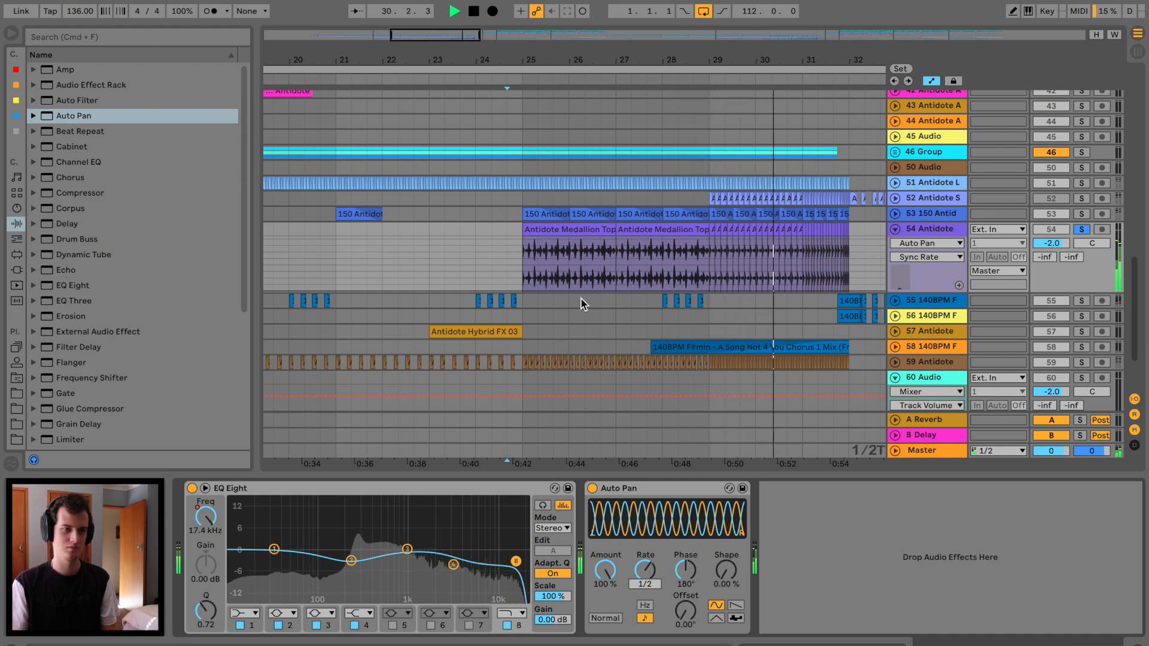
key(space)
key(space)
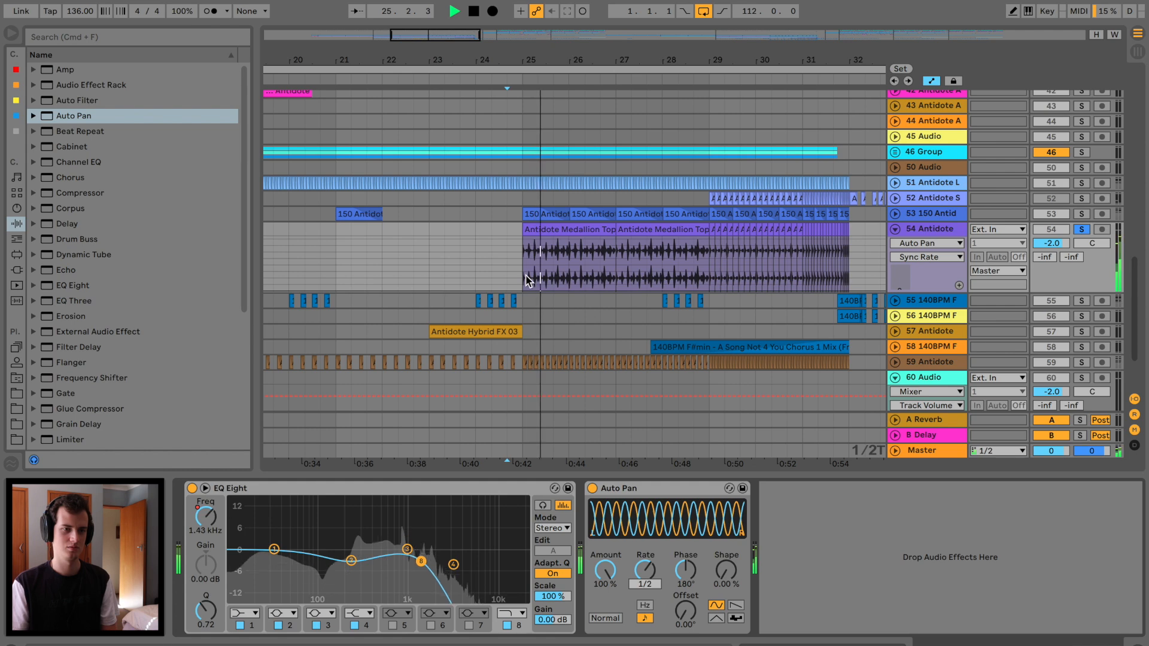
click(1083, 229)
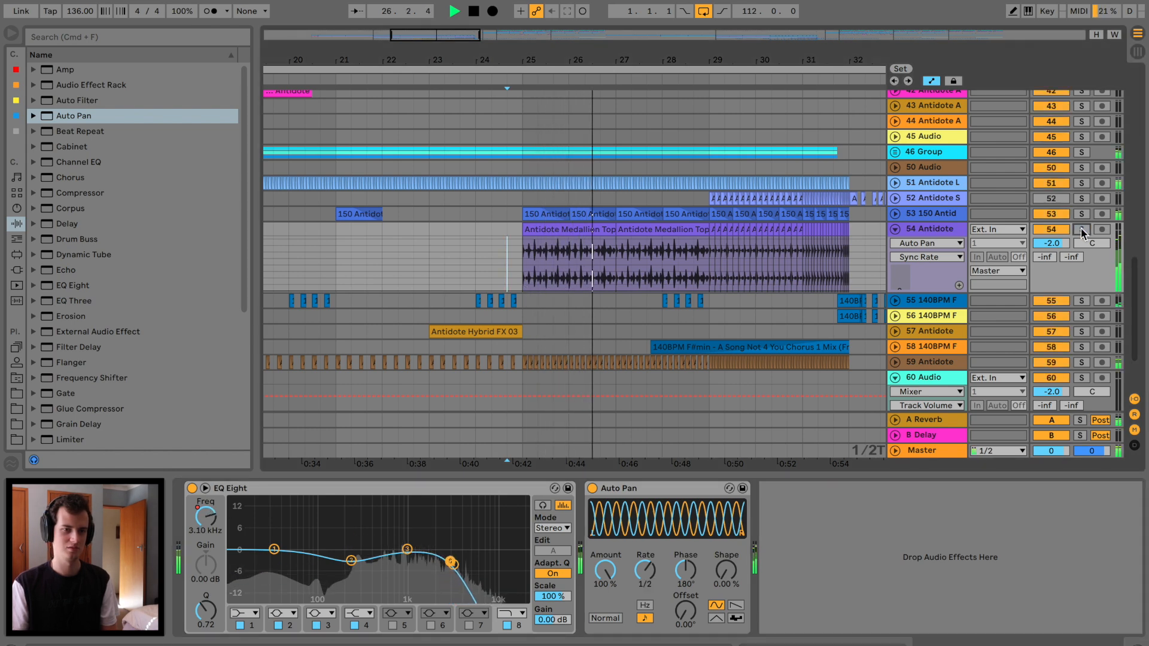
Automate track 54's Auto Pan amount to curve down from bar 29 to 0% near bar 32, and set its reverb send to -19.0 dB.
click(607, 562)
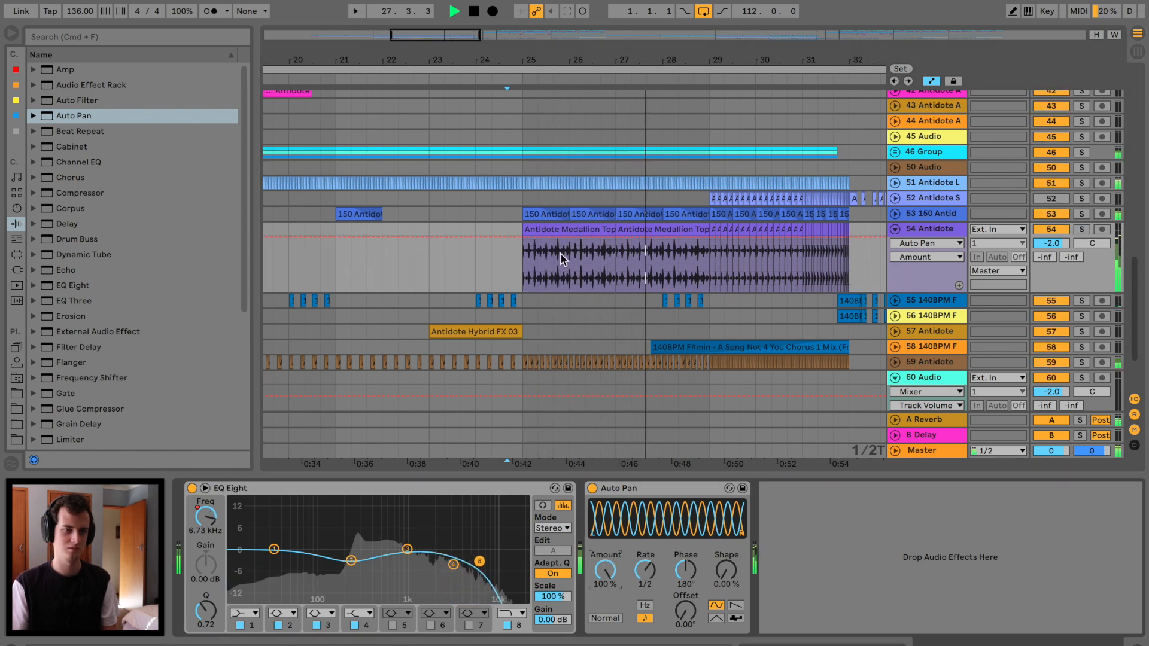
drag(710, 238, 709, 244)
drag(850, 244, 849, 292)
drag(759, 261, 759, 281)
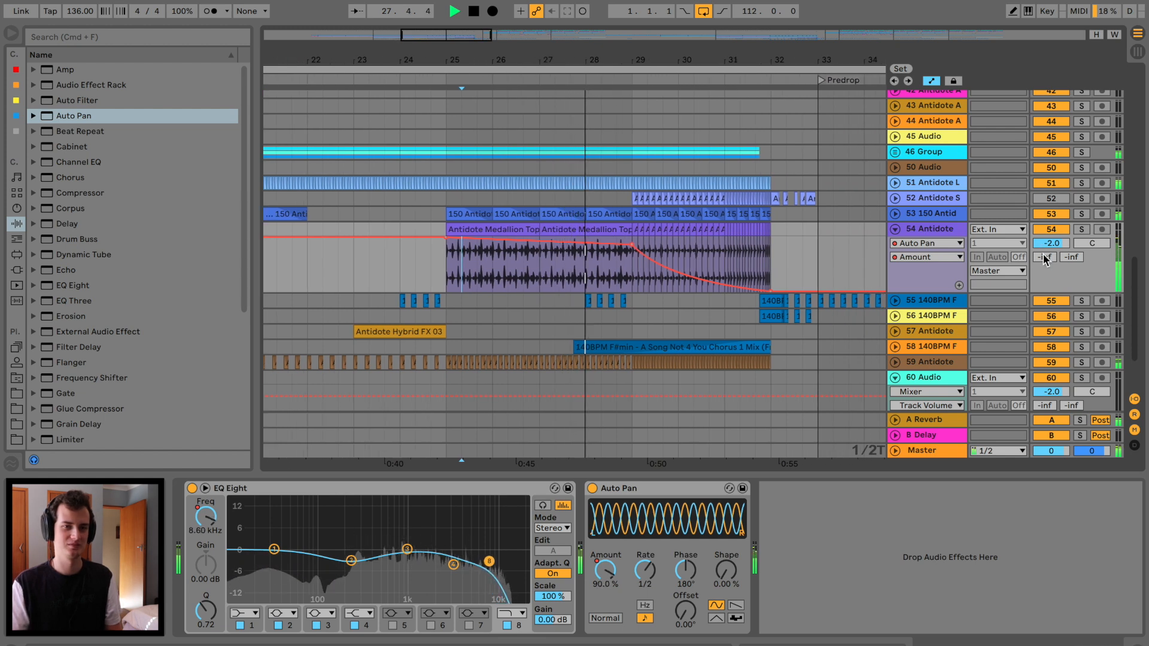
drag(1040, 257, 1040, 254)
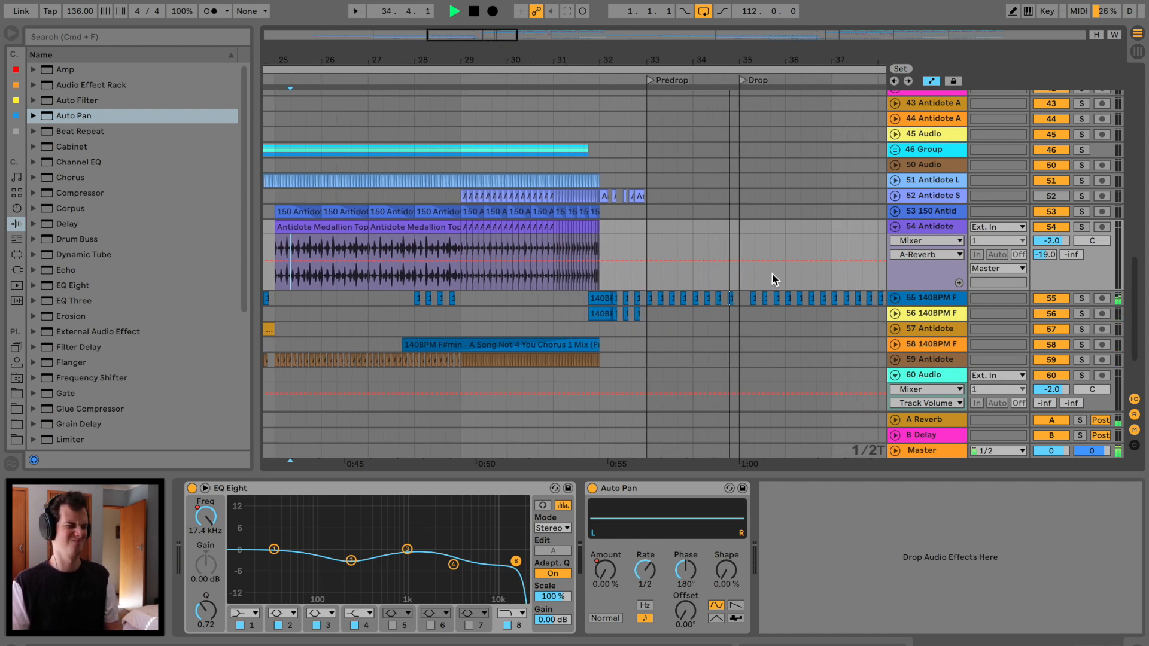
Group the two 140BPM tracks 55 and 56.
click(595, 298)
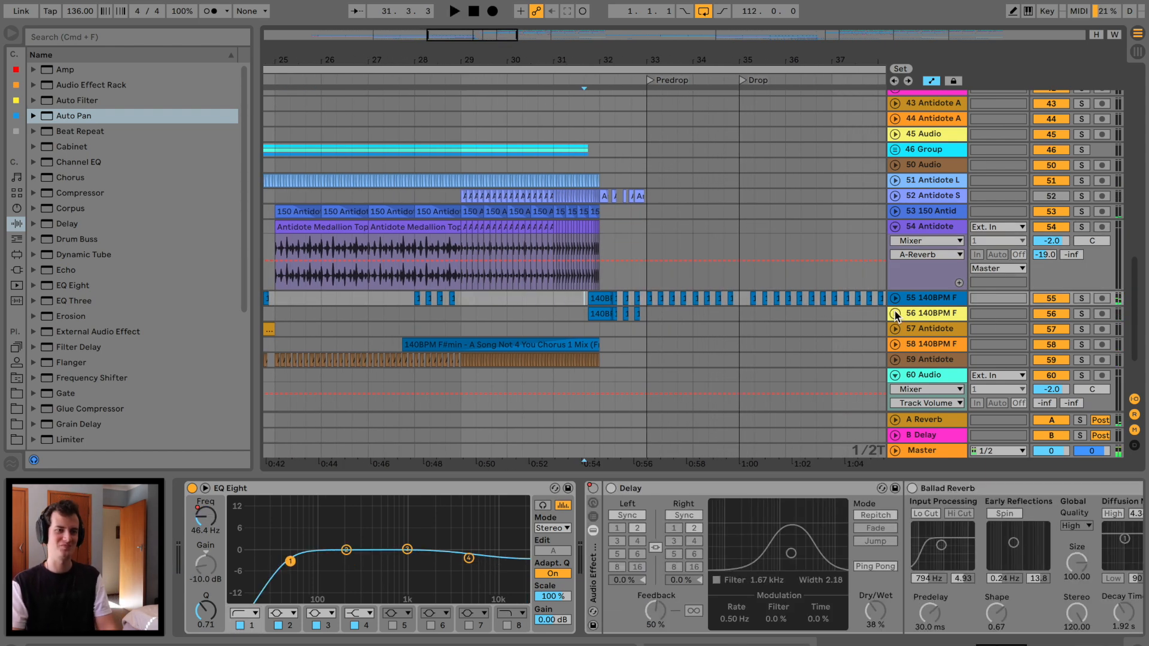
click(919, 314)
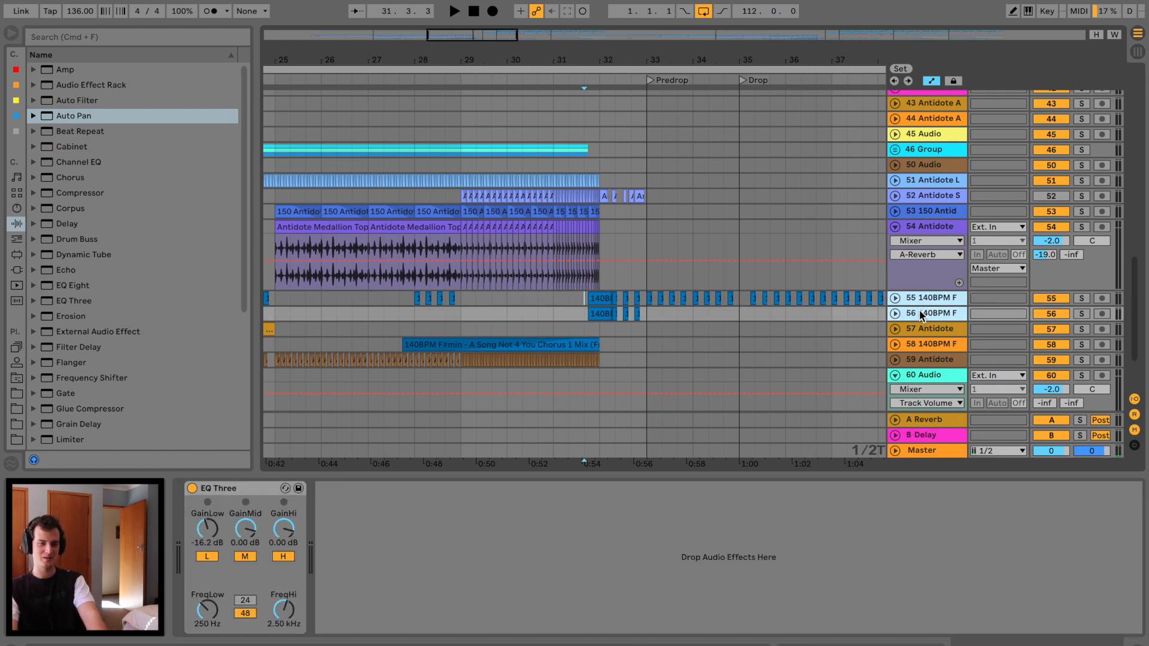
key(super+g)
Audition the new 55 Group soloed from just after bar 31.
scroll(509, 302, left, 2)
click(425, 308)
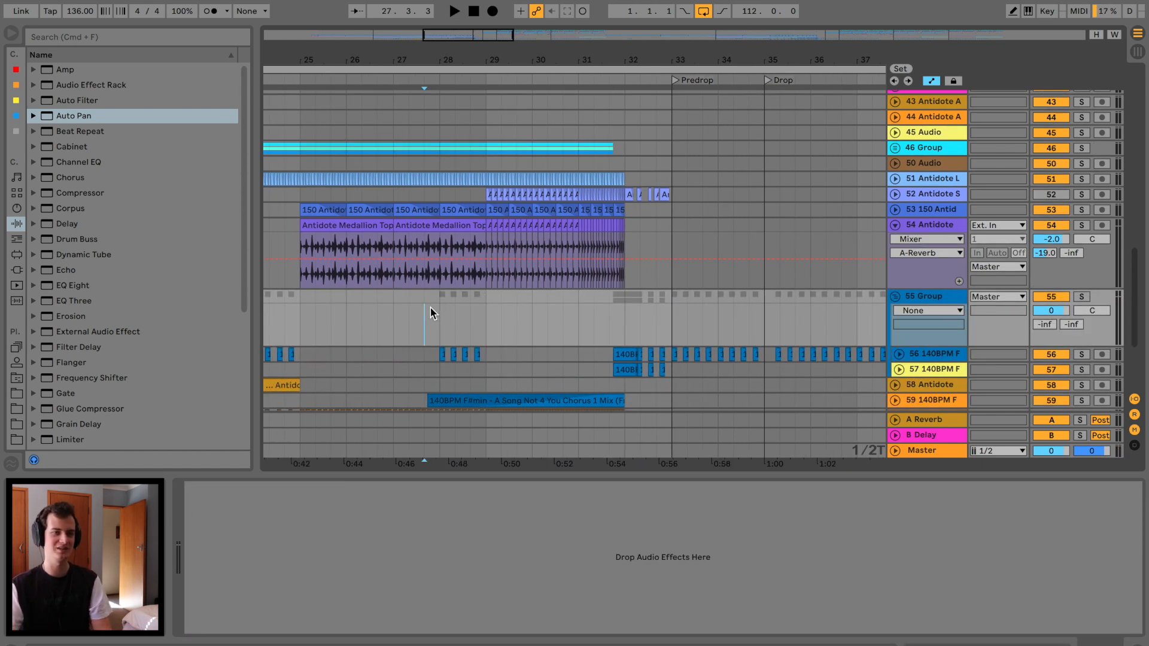
click(594, 304)
key(space)
click(1082, 297)
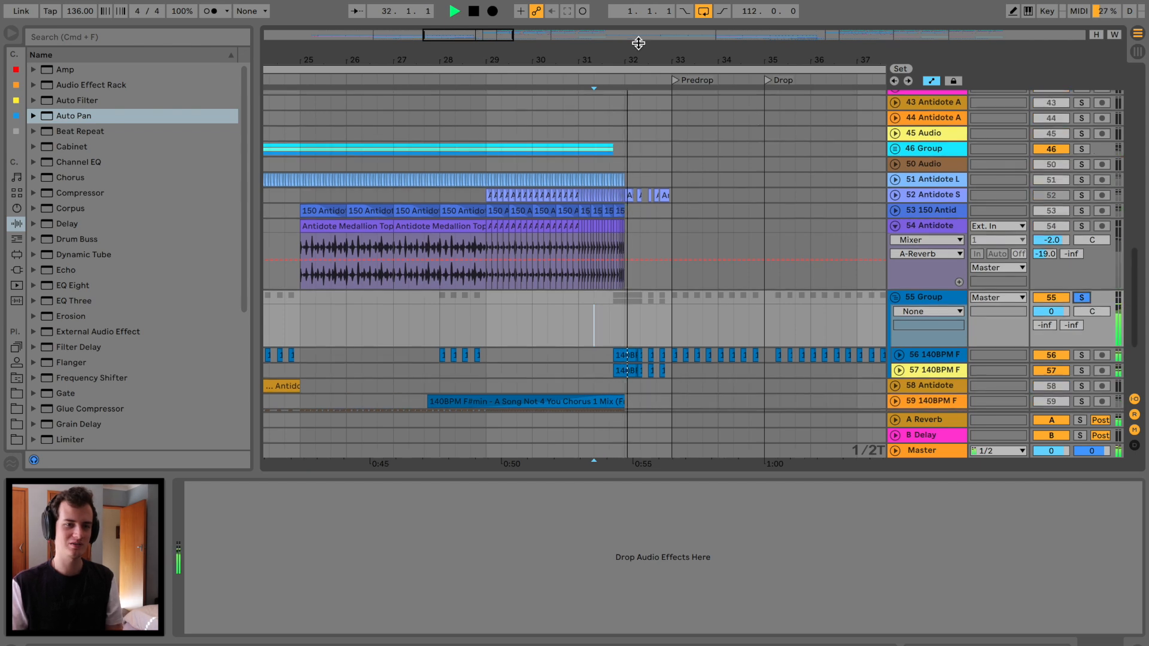
Add an Overdrive to the 55 Group at 1.80 kHz with bandwidth 5.10 and Dry/Wet at 2%, auditioning it soloed.
scroll(680, 323, up, 3)
key(space)
scroll(950, 299, up, 1)
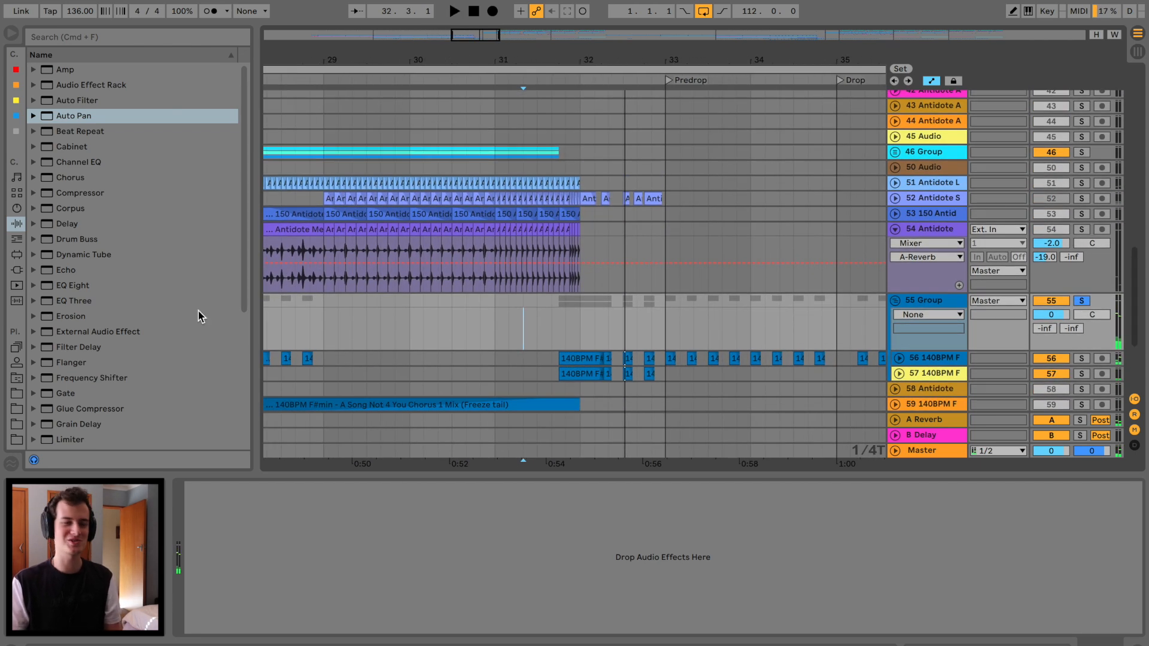
scroll(98, 383, down, 5)
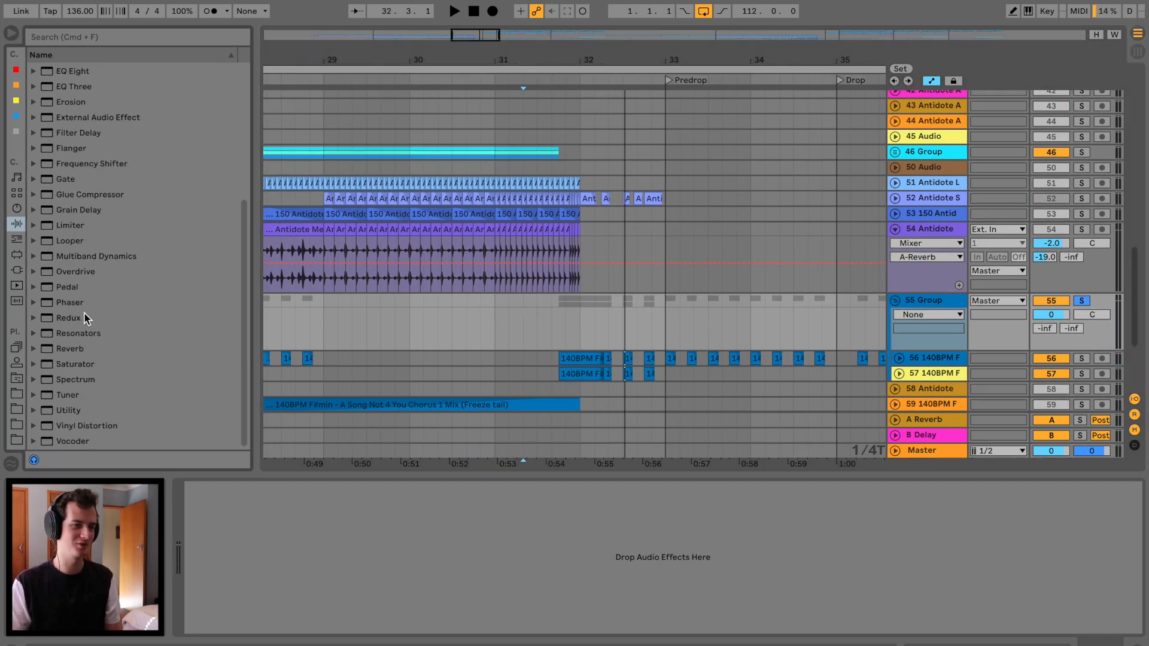
click(85, 274)
key(Return)
key(space)
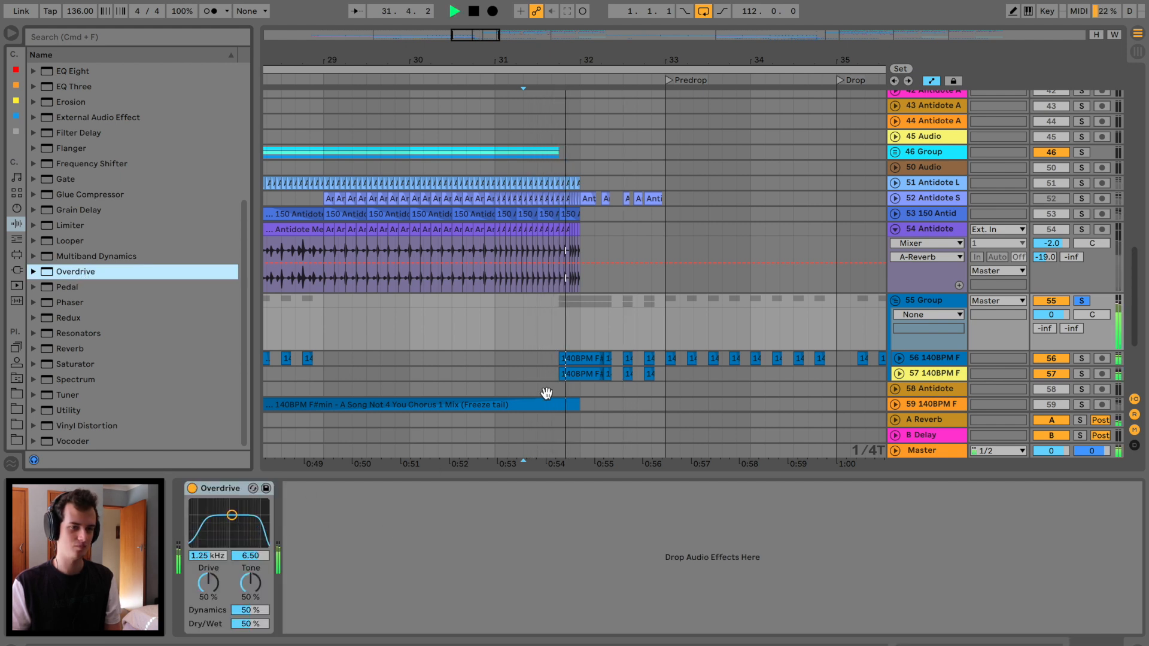
drag(236, 520, 240, 527)
mouse_move(251, 624)
mouse_down()
mouse_move(250, 645)
mouse_move(250, 630)
mouse_up()
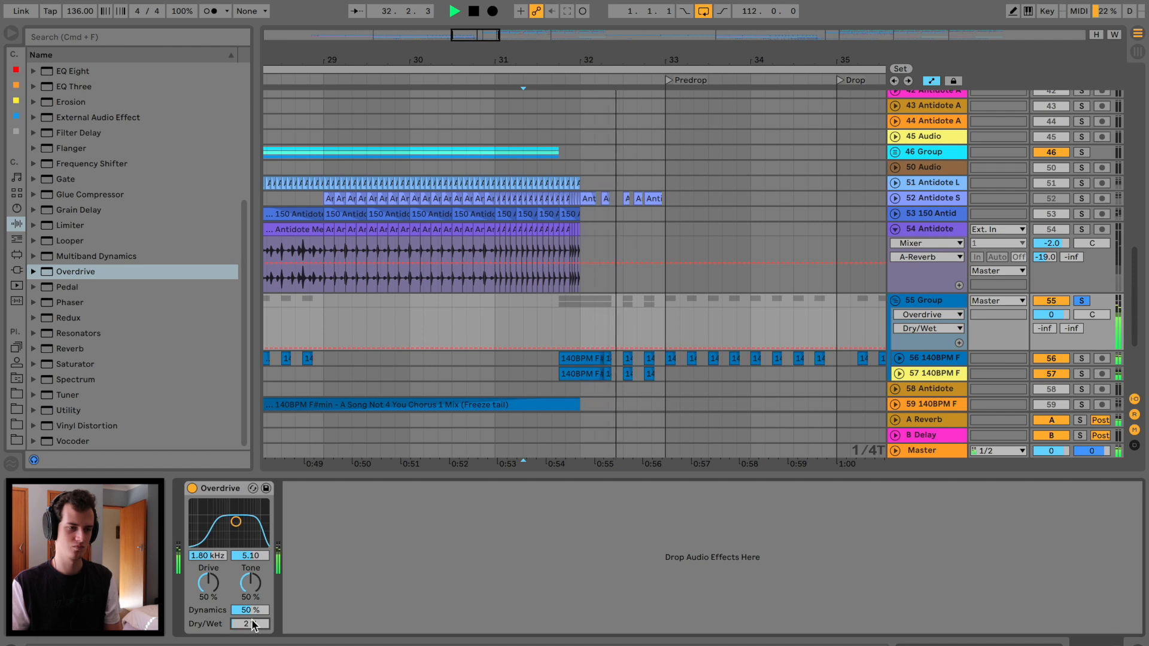
Unsolo the 55 Group, set its Overdrive Dry/Wet to 9%, and audition the transition to the predrop in the full mix.
click(1081, 302)
key(space)
key(space)
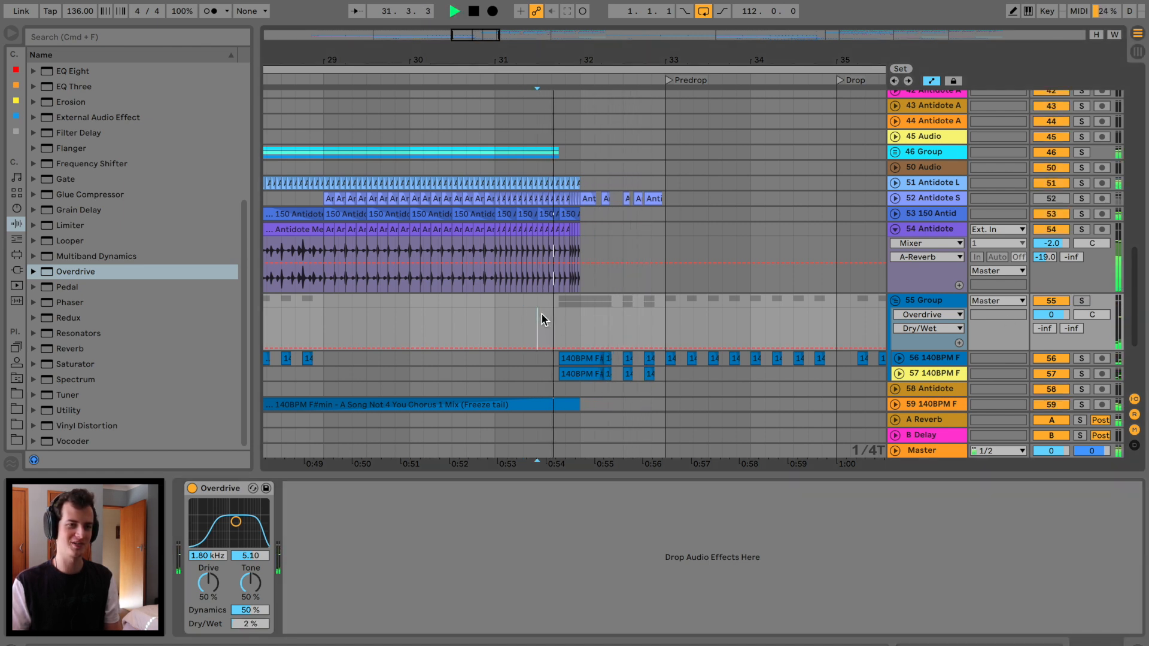
drag(250, 624, 250, 619)
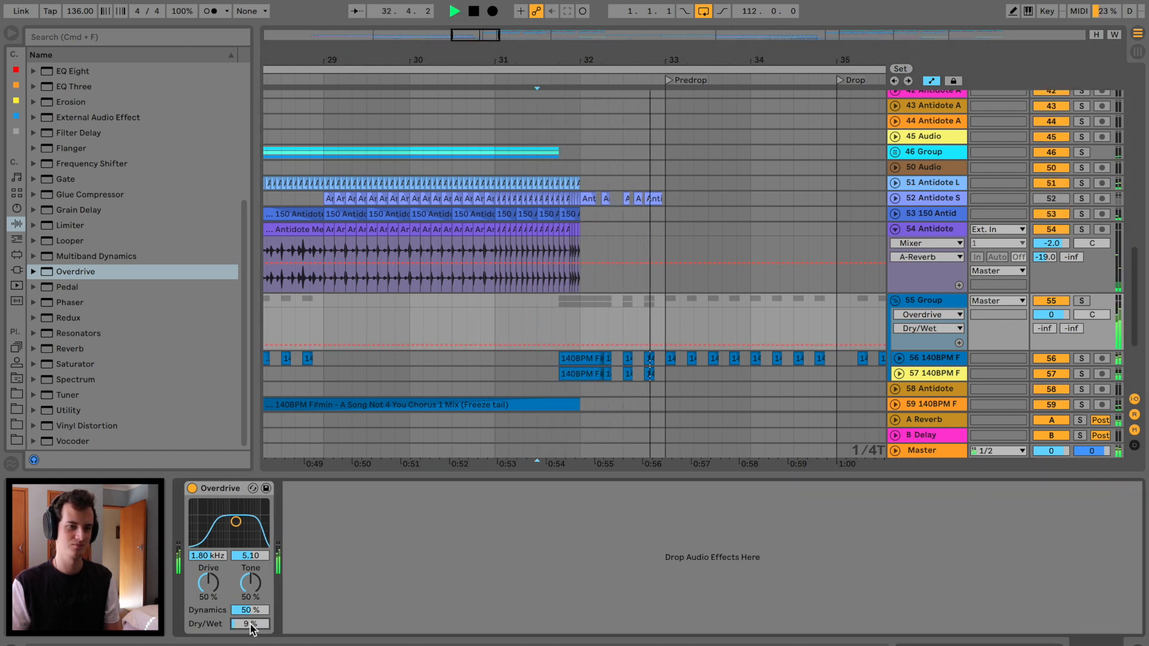
click(592, 317)
key(space)
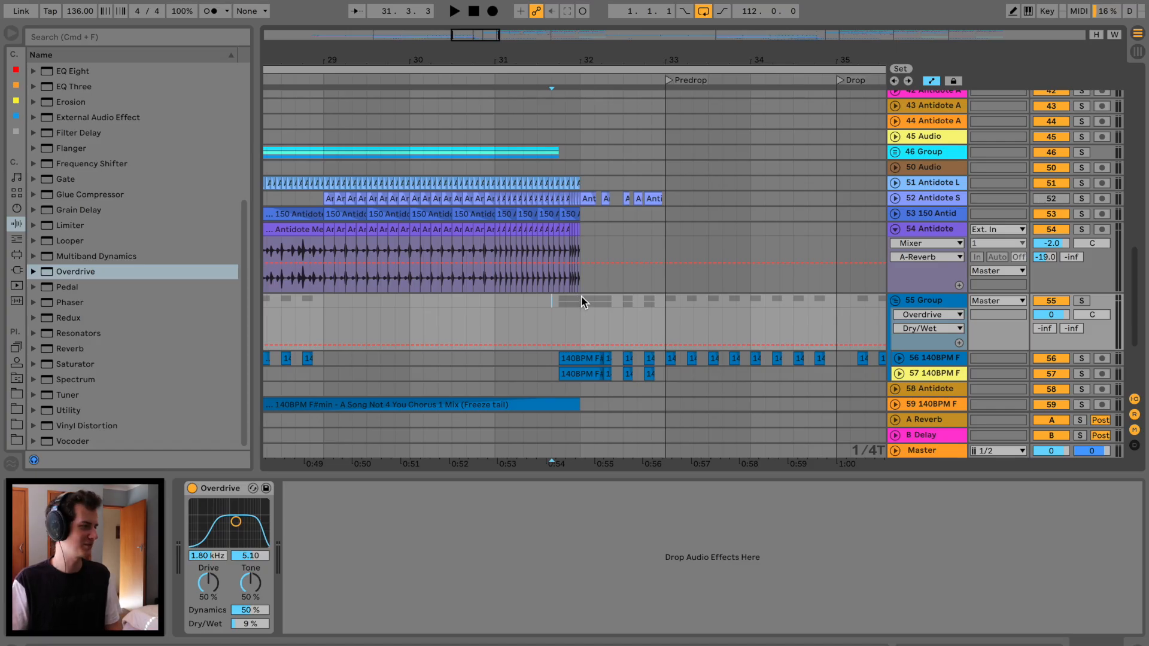
key(space)
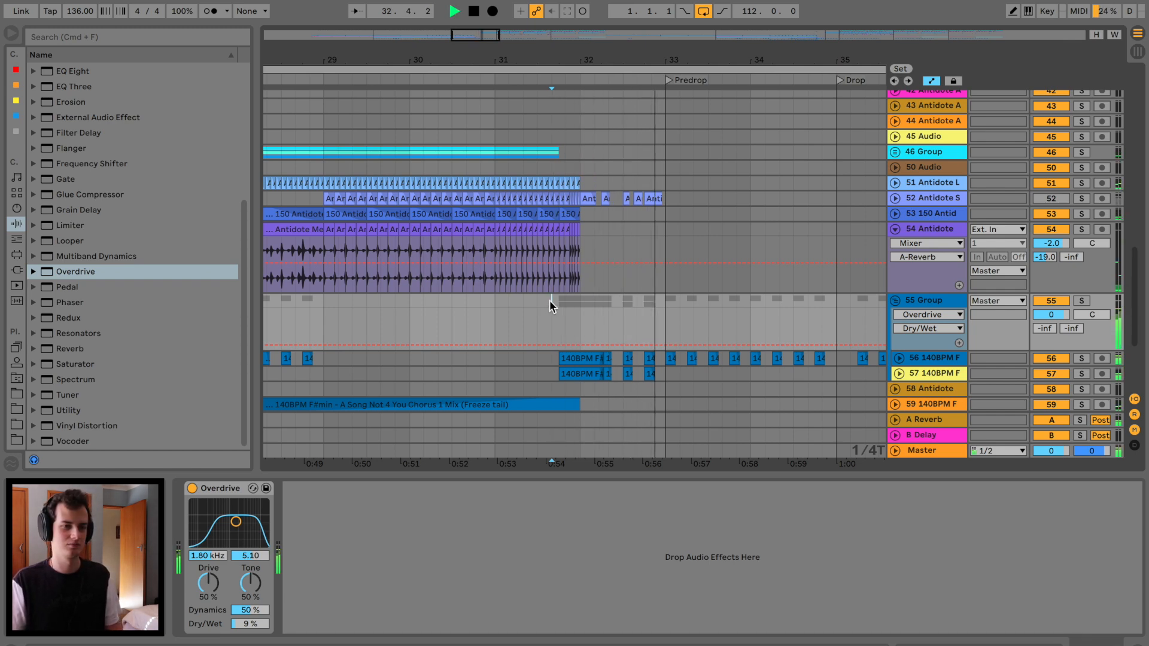
Curve the Master Auto Filter frequency automation before bar 33 so it holds high and falls steeply at the predrop, auditioning around bar 32.
scroll(640, 346, down, 5)
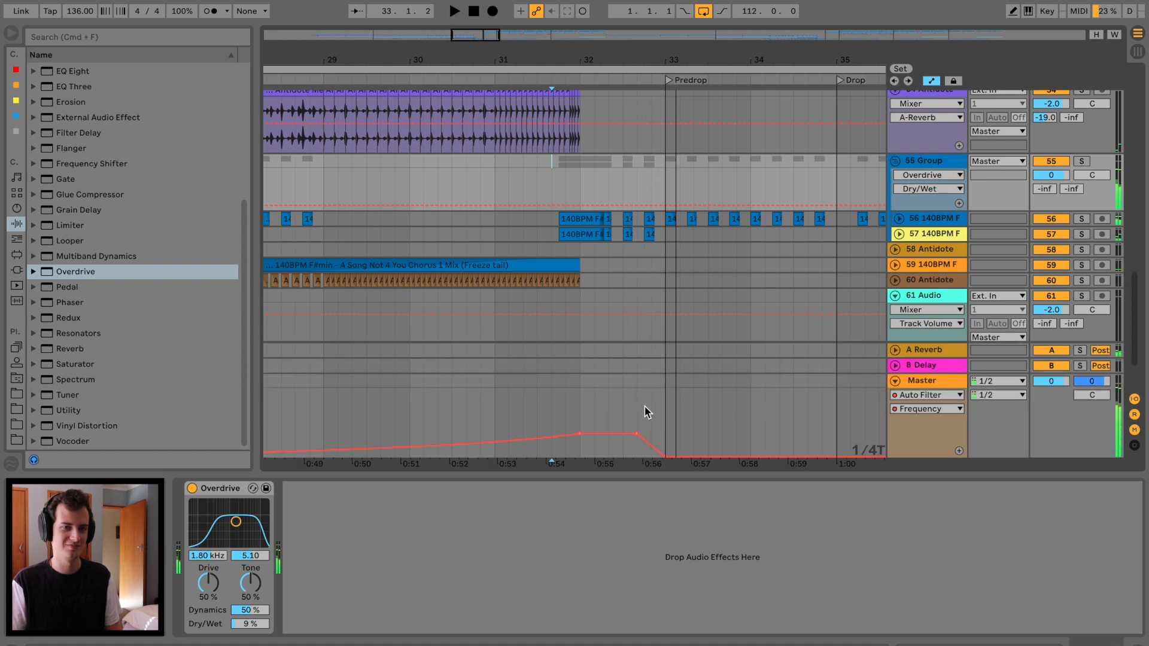
click(590, 415)
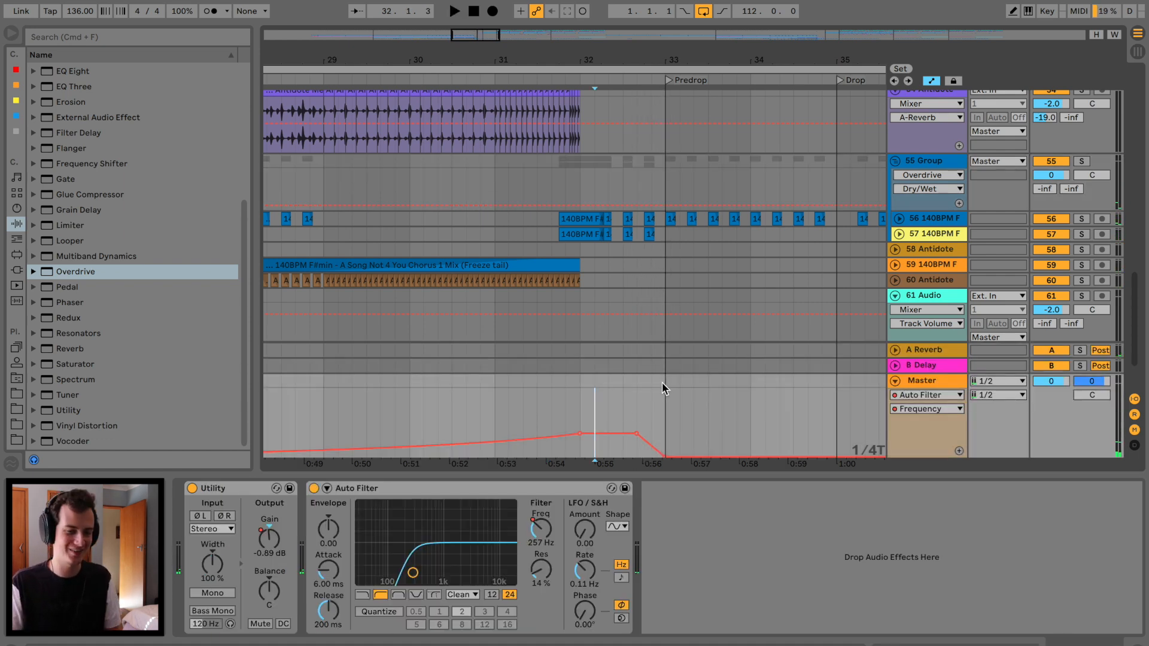
drag(537, 60, 541, 57)
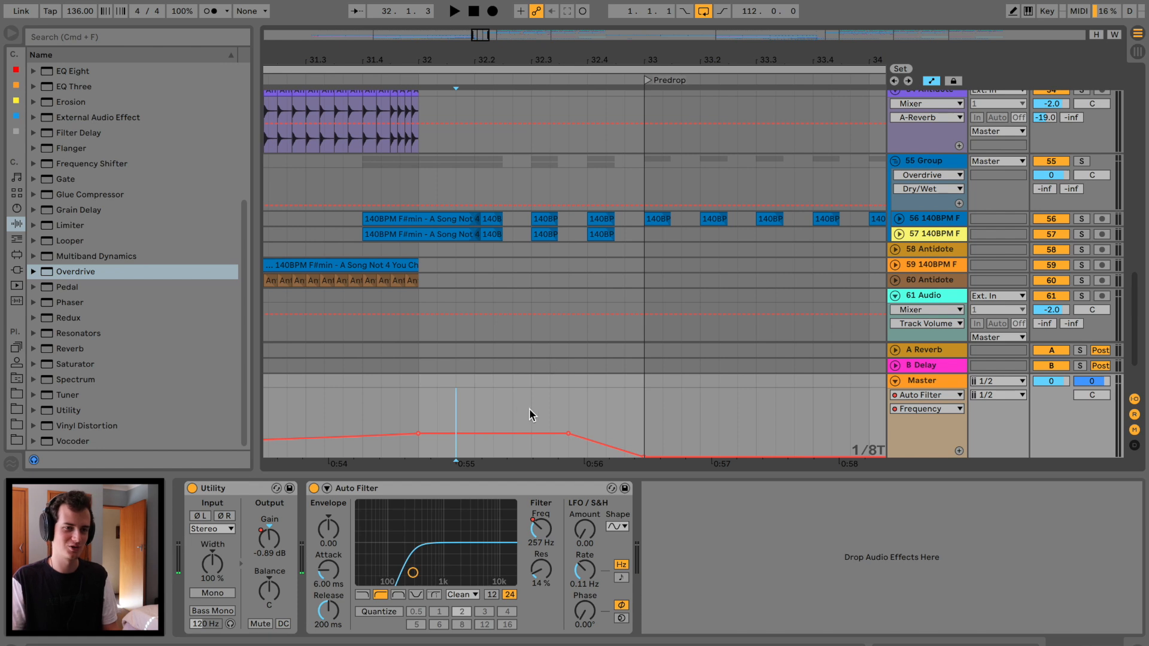
click(411, 394)
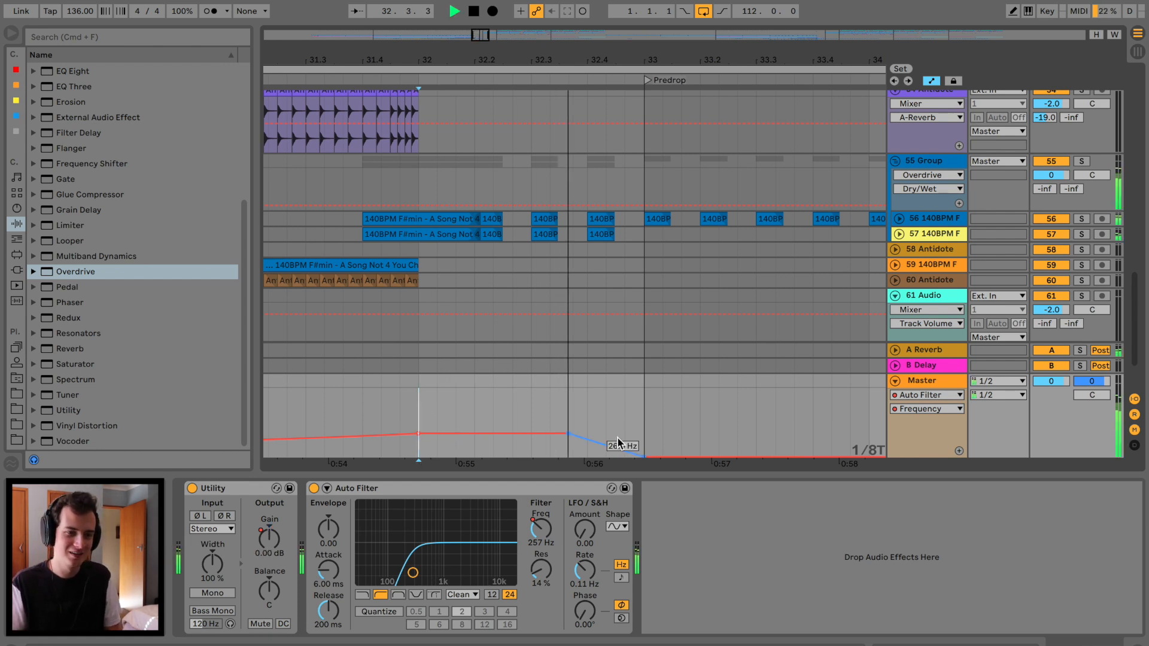
key(space)
click(348, 409)
key(space)
drag(624, 446, 623, 426)
click(401, 393)
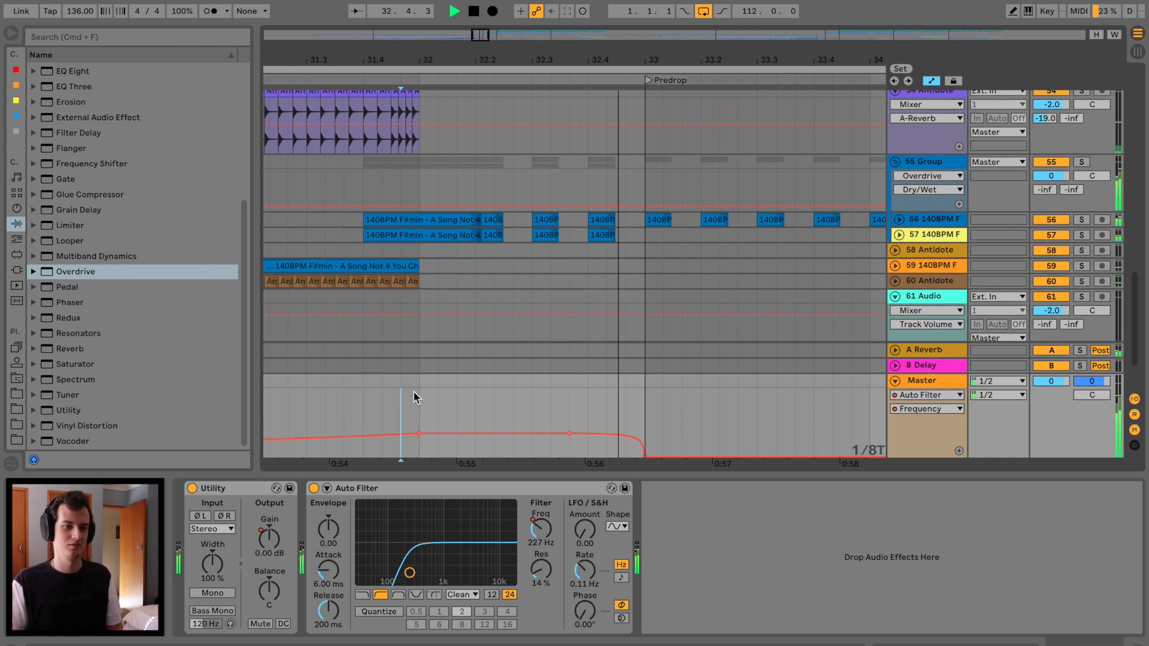
Collapse the Master and track 61, and insert a new audio track directly below track 61.
click(895, 381)
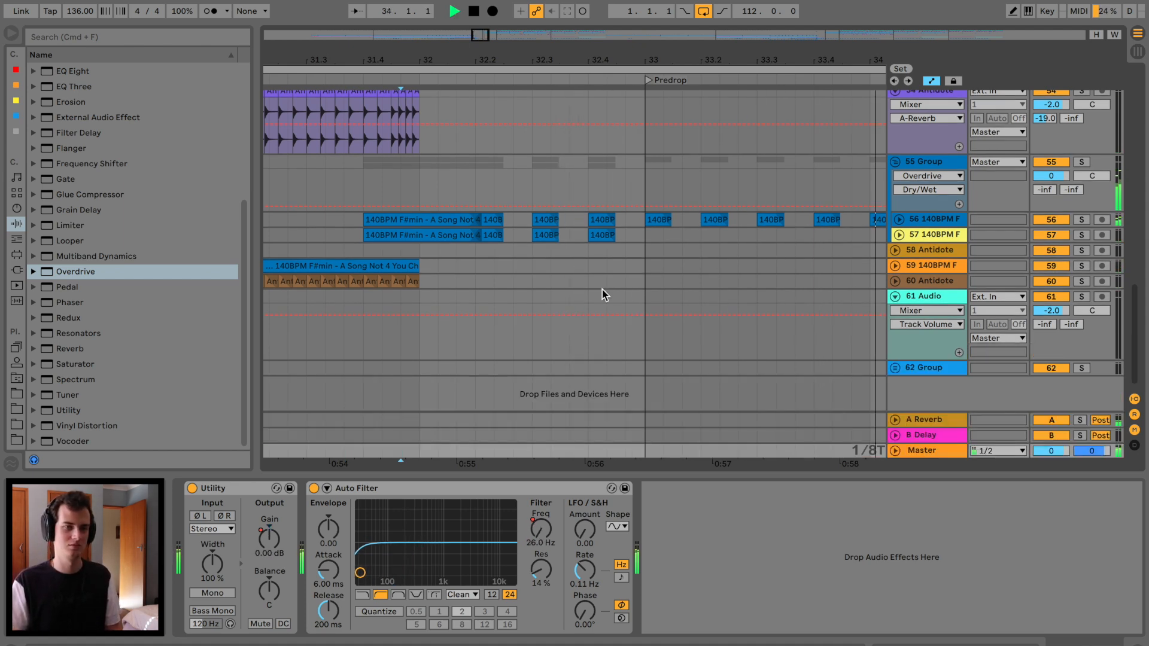
key(space)
drag(564, 65, 522, 35)
scroll(453, 214, left, 5)
scroll(454, 216, right, 2)
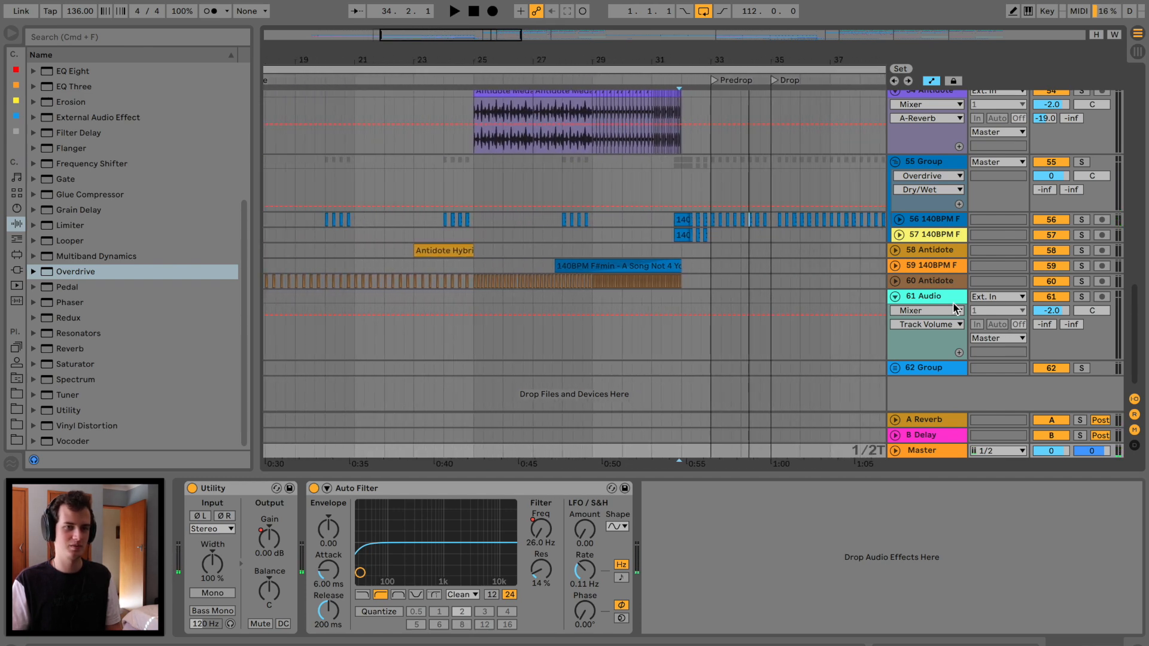
click(894, 296)
click(940, 299)
key(super+t)
Preview cymbals in the Resistance pack's Drum One Shots and place Antidote Crash 2.wav at bar 32 on the new track 62.
click(13, 395)
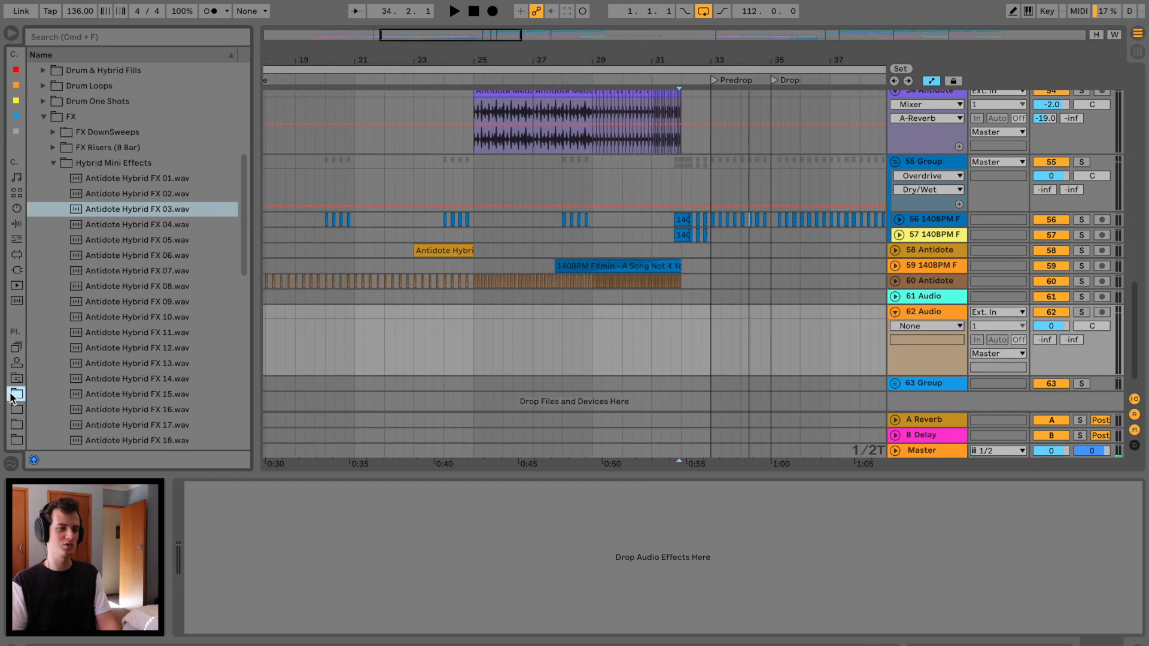
click(43, 117)
scroll(42, 135, up, 4)
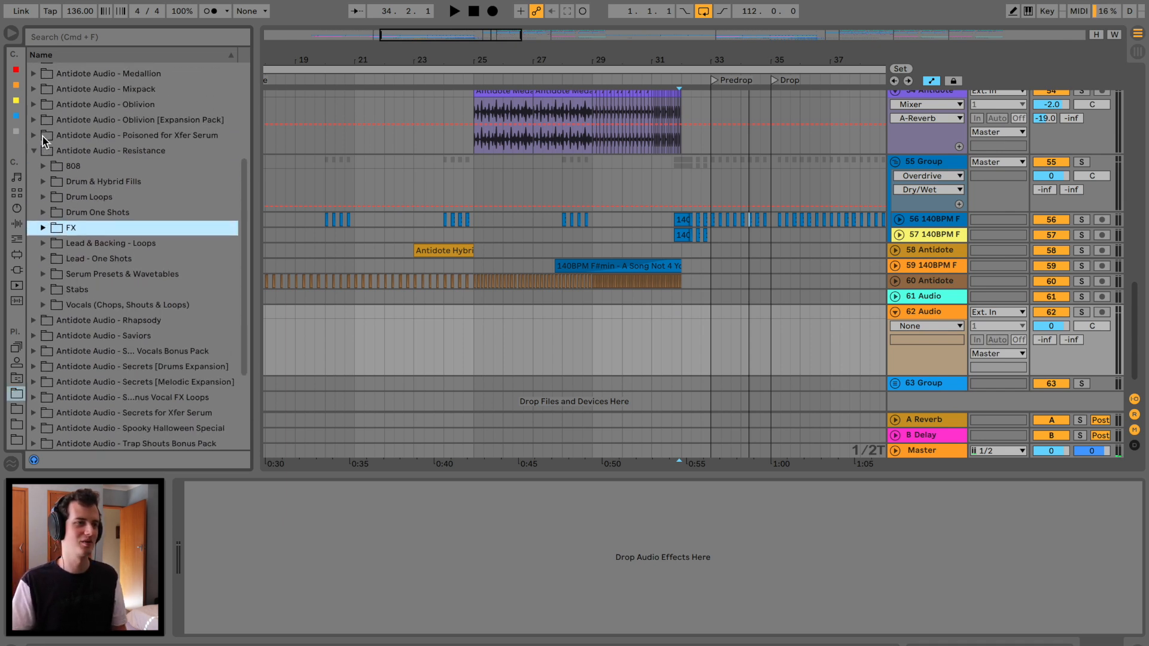
click(43, 212)
click(52, 244)
click(95, 349)
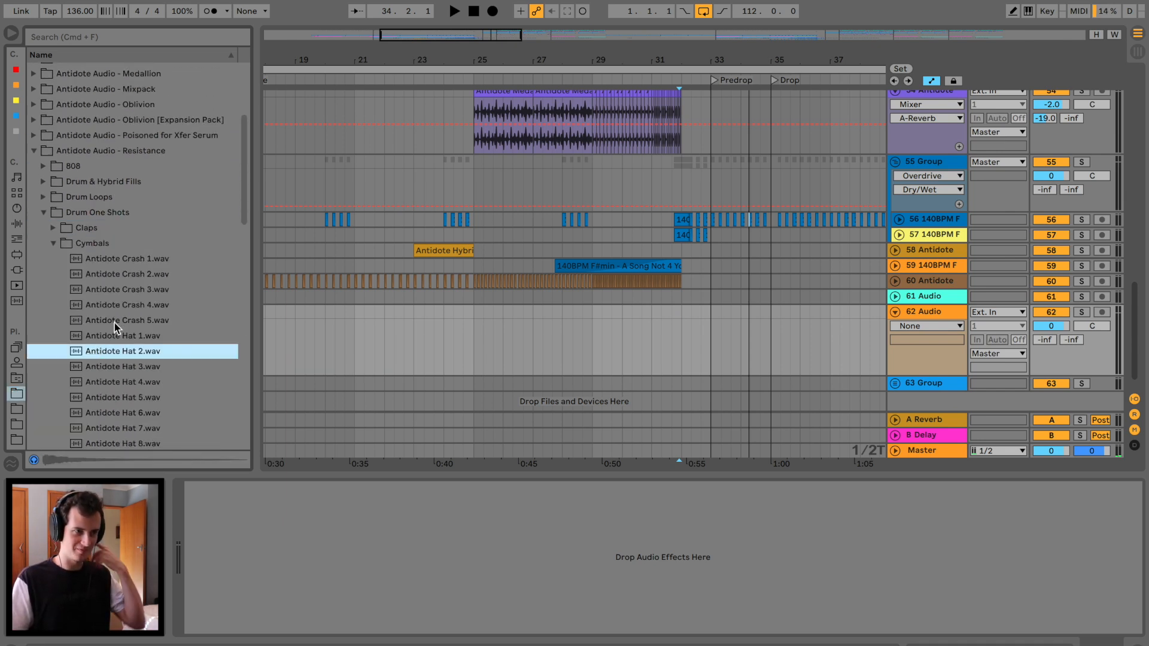
click(133, 275)
drag(133, 276, 685, 347)
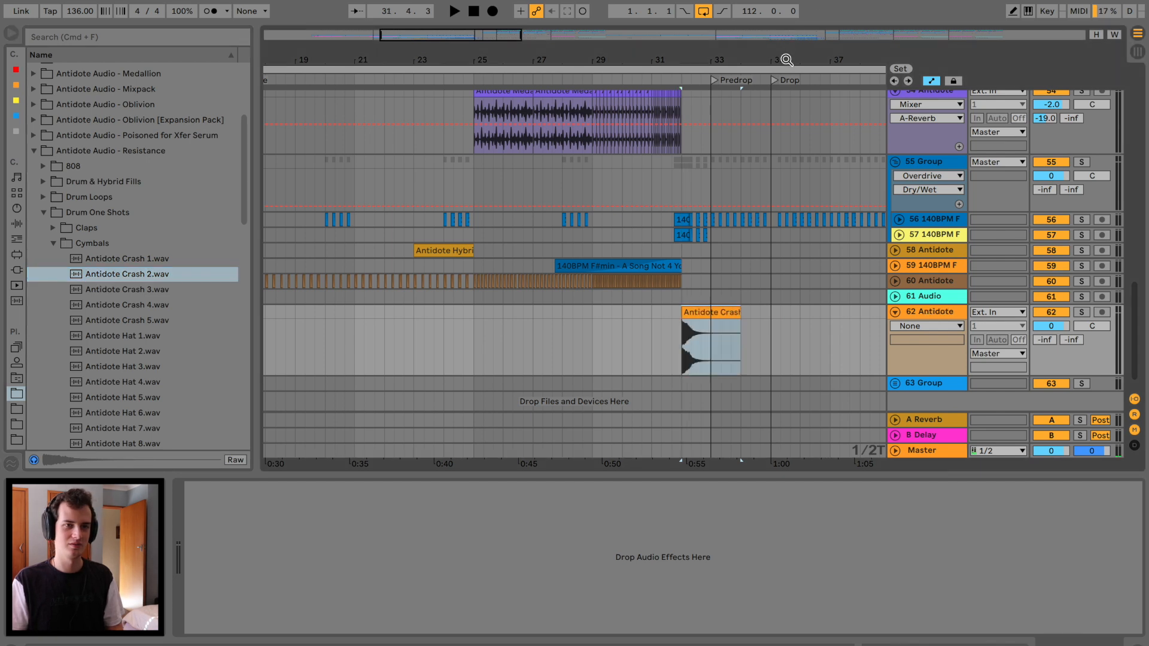
Reverse the Antidote Crash 2 sample and delete everything except the short swell ending at bar 33.
drag(787, 59, 787, 114)
scroll(450, 156, left, 4)
drag(332, 339, 464, 312)
click(310, 529)
click(428, 312)
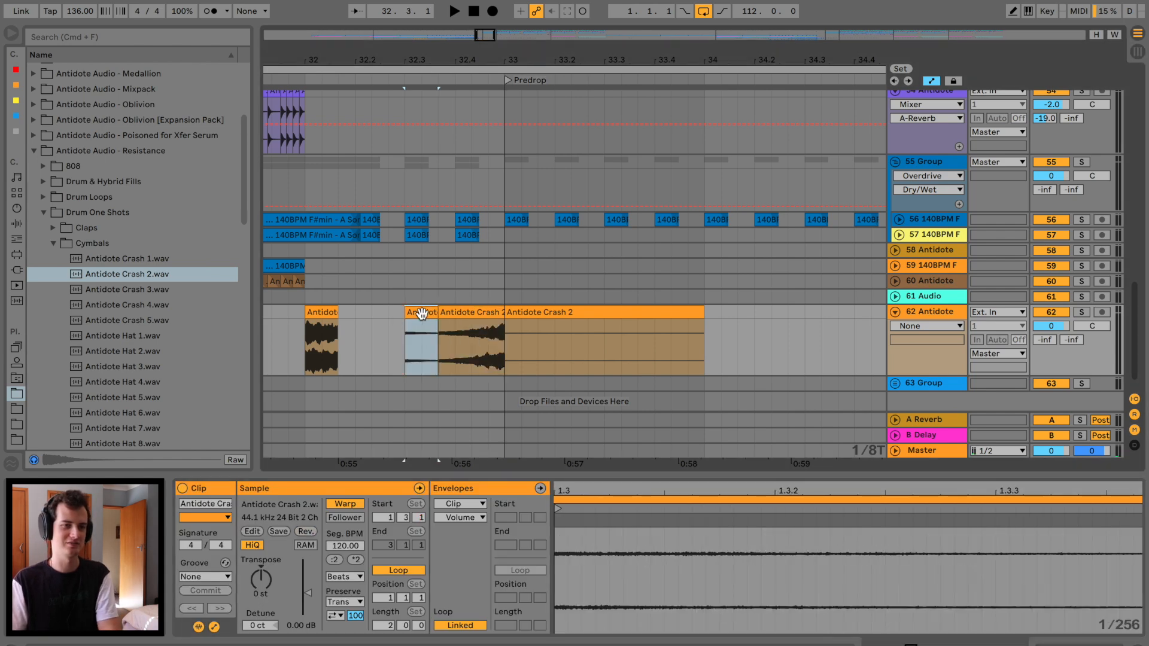
key(Delete)
click(327, 311)
key(Delete)
click(603, 310)
key(Delete)
Give the reversed crash a steep fade-in, set track 62's volume to -6.5 dB and its reverb send to 0, and audition it.
click(485, 313)
drag(441, 322, 493, 360)
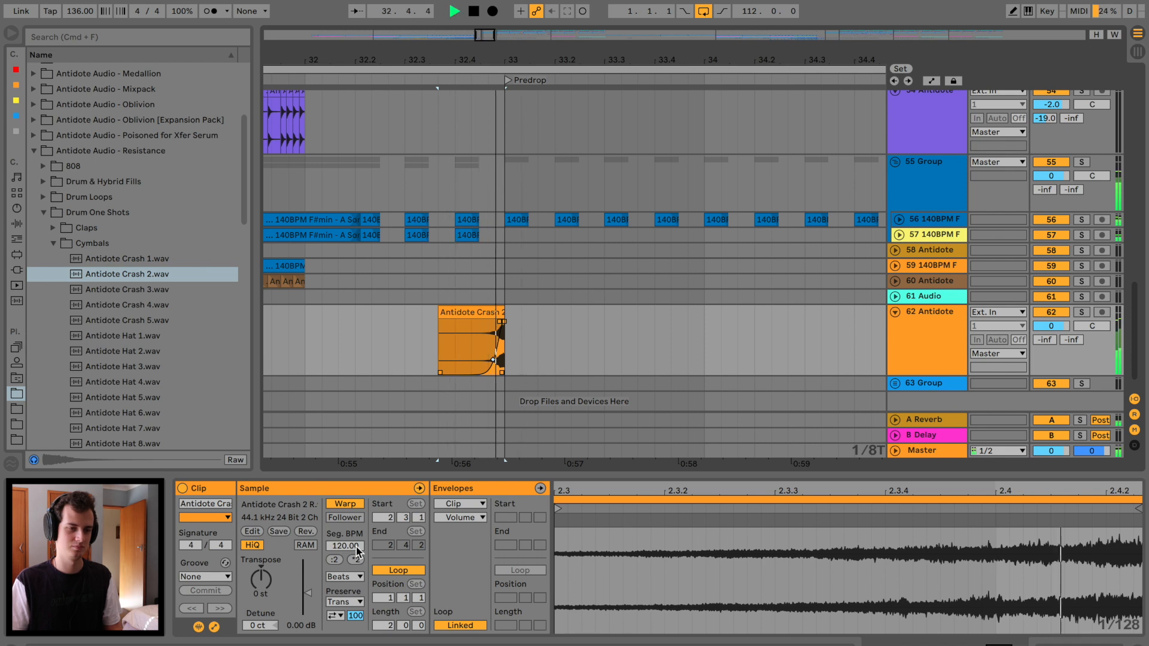
mouse_move(1060, 328)
mouse_down()
mouse_move(1062, 339)
mouse_move(1047, 324)
mouse_up()
key(space)
key(space)
click(307, 320)
key(space)
key(space)
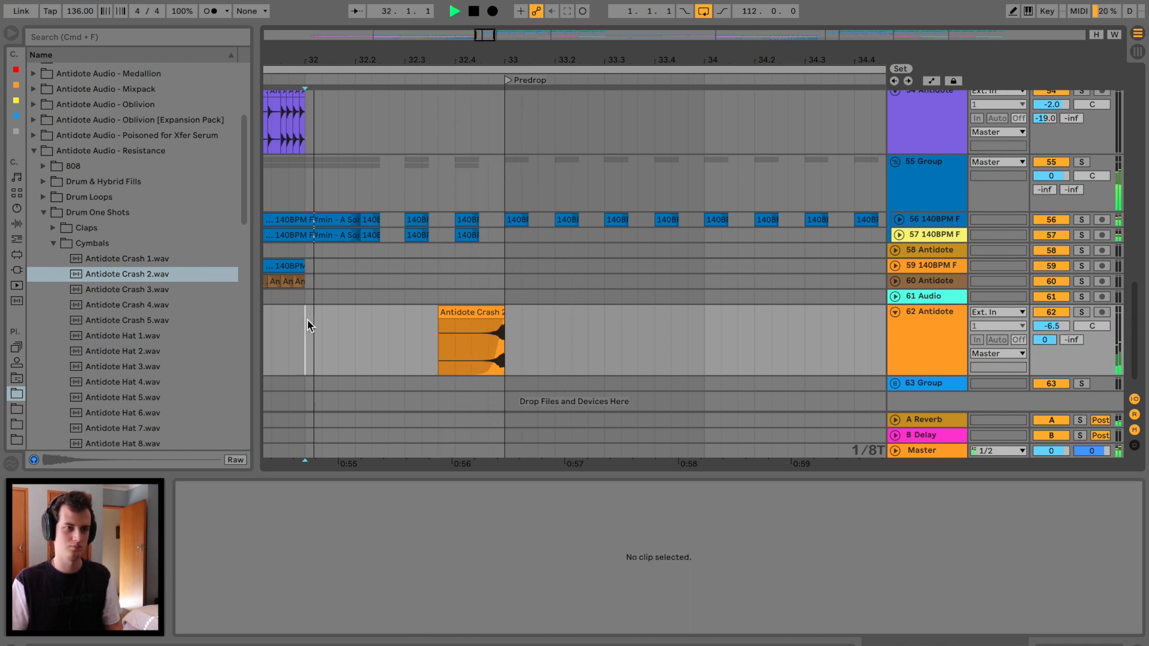
Reshape the reversed crash's fade-in into a more gradual S-curve and set track 62's volume to -7.8 dB.
click(498, 358)
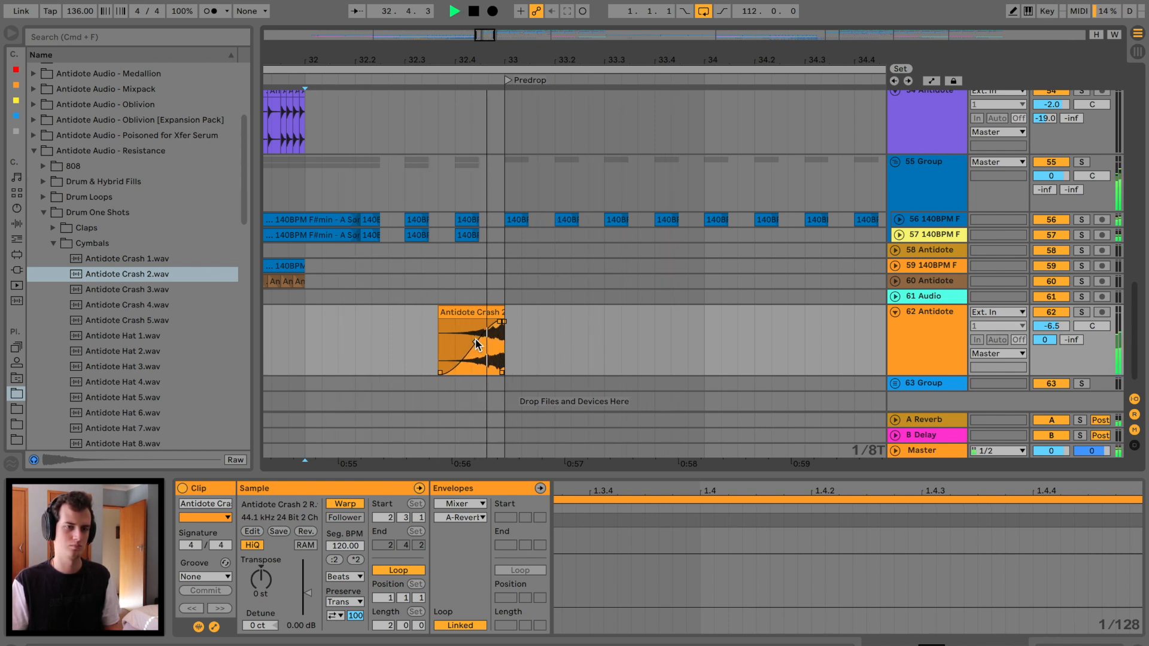
drag(1061, 327, 1061, 333)
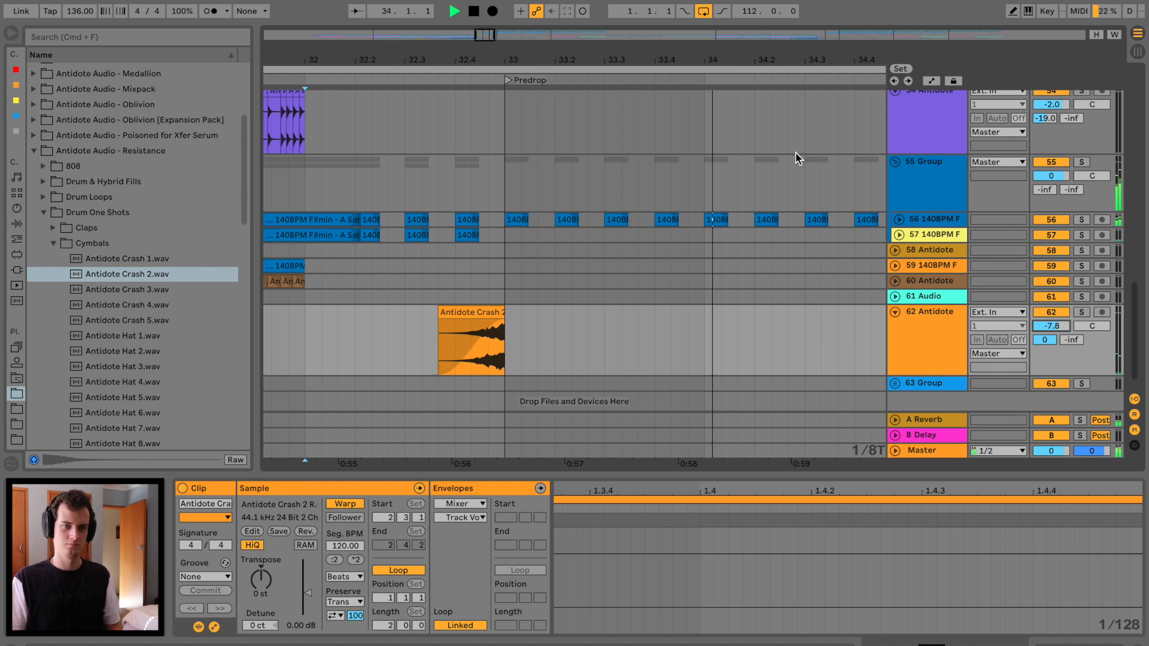
drag(677, 57, 676, 56)
key(space)
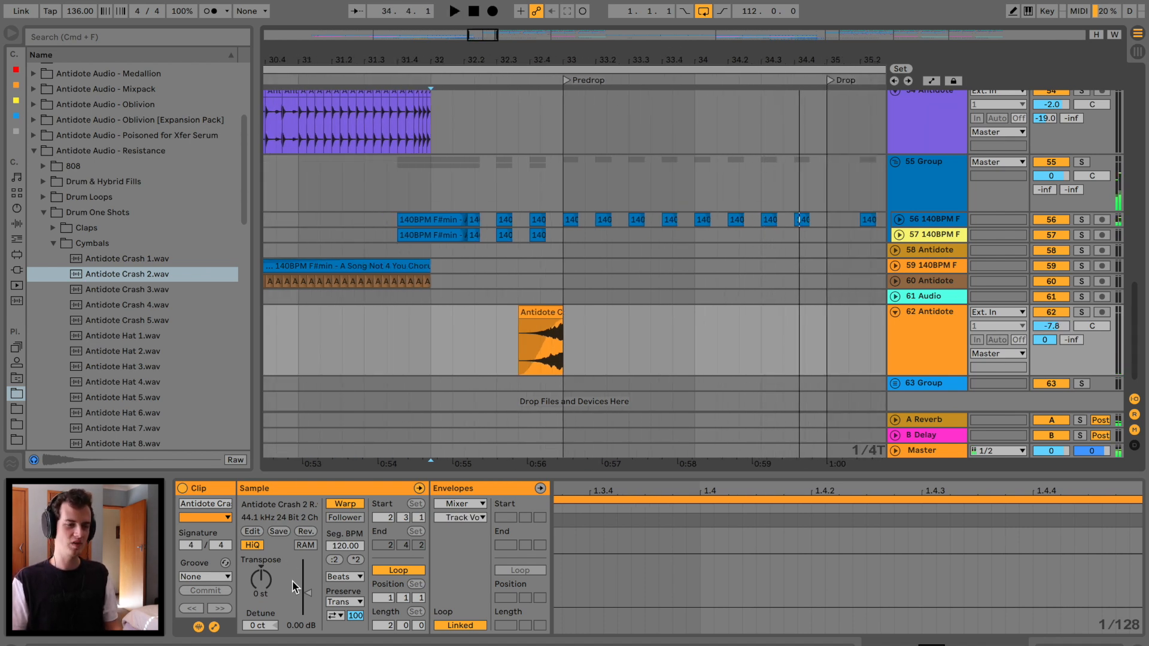
Check the reversed crash's warp mode options and audition the crash in the mix from just before bar 32.
click(361, 580)
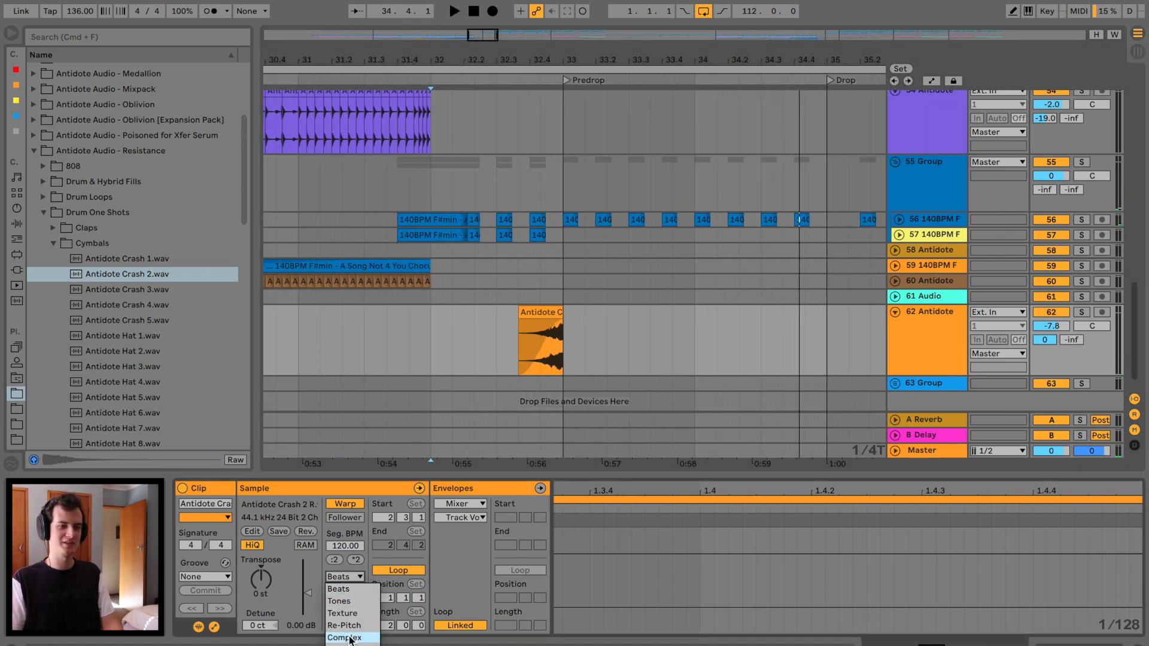
click(356, 577)
click(427, 336)
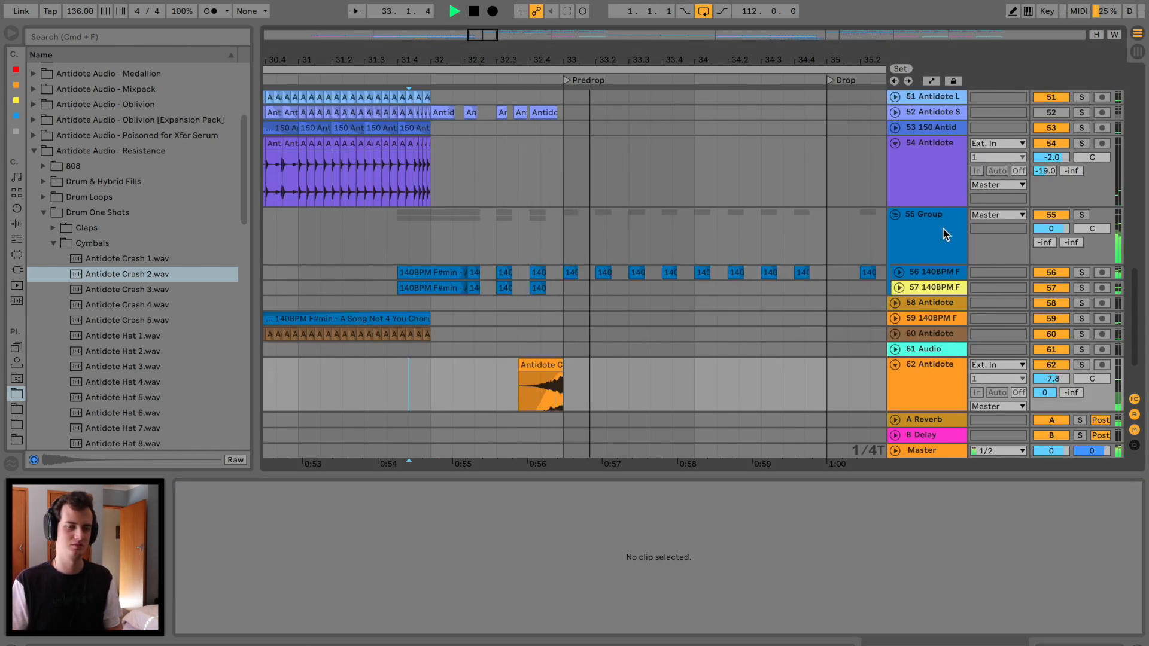
key(space)
Show track 62's device chain and add a Reverb to it.
double_click(939, 374)
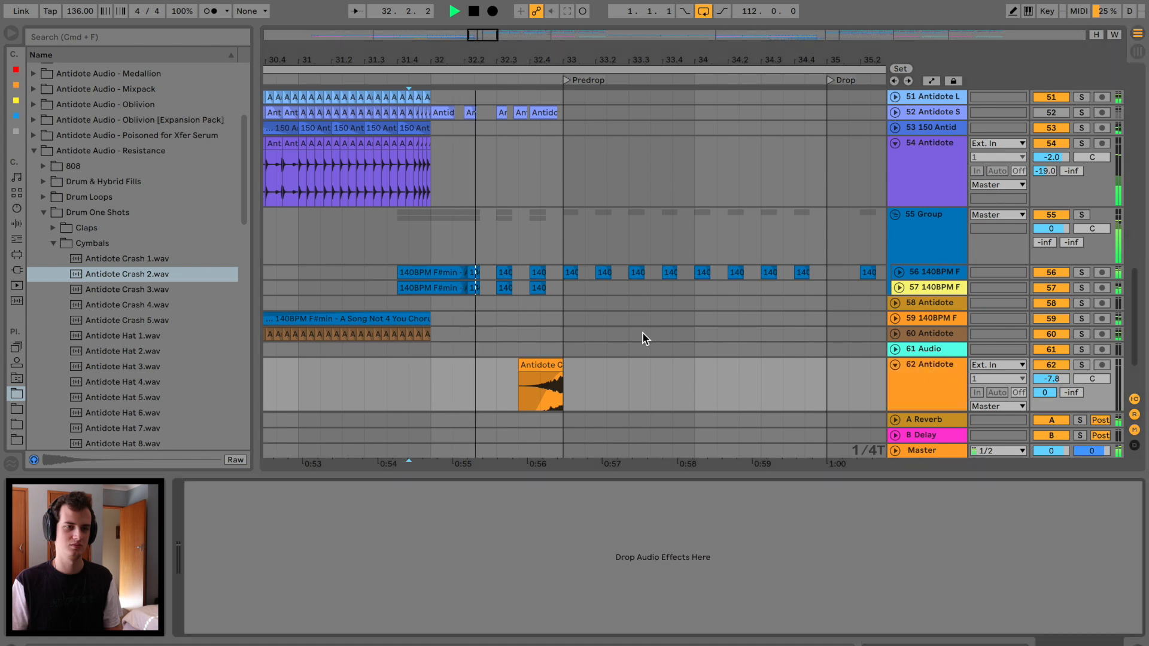
click(17, 224)
key(space)
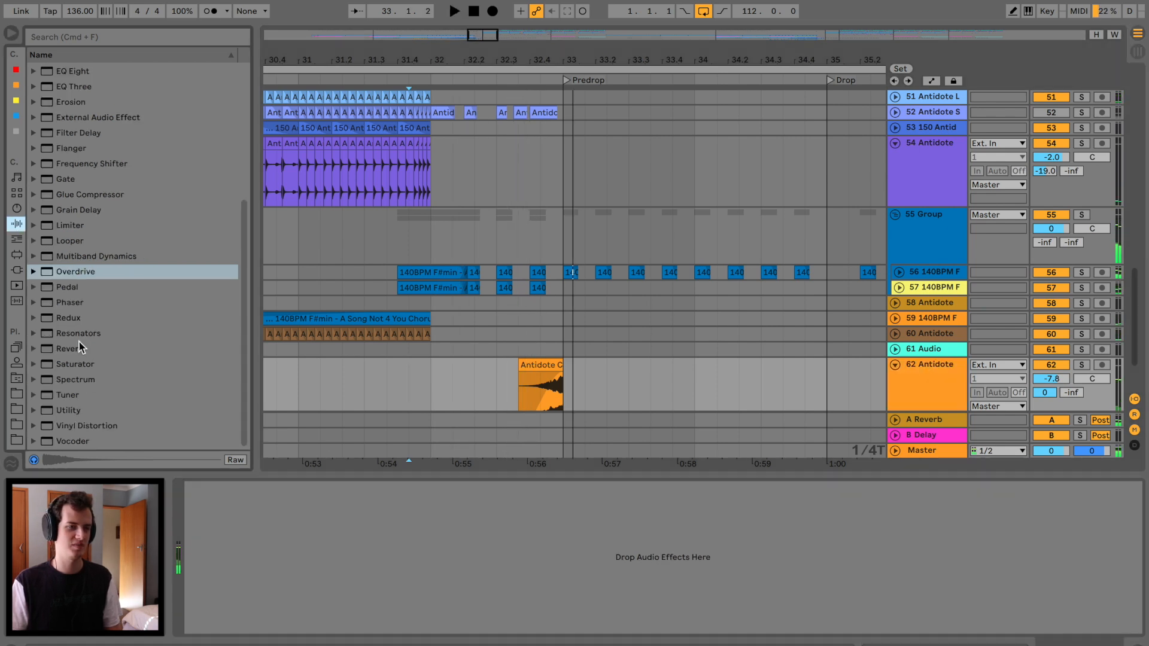
click(68, 352)
key(Return)
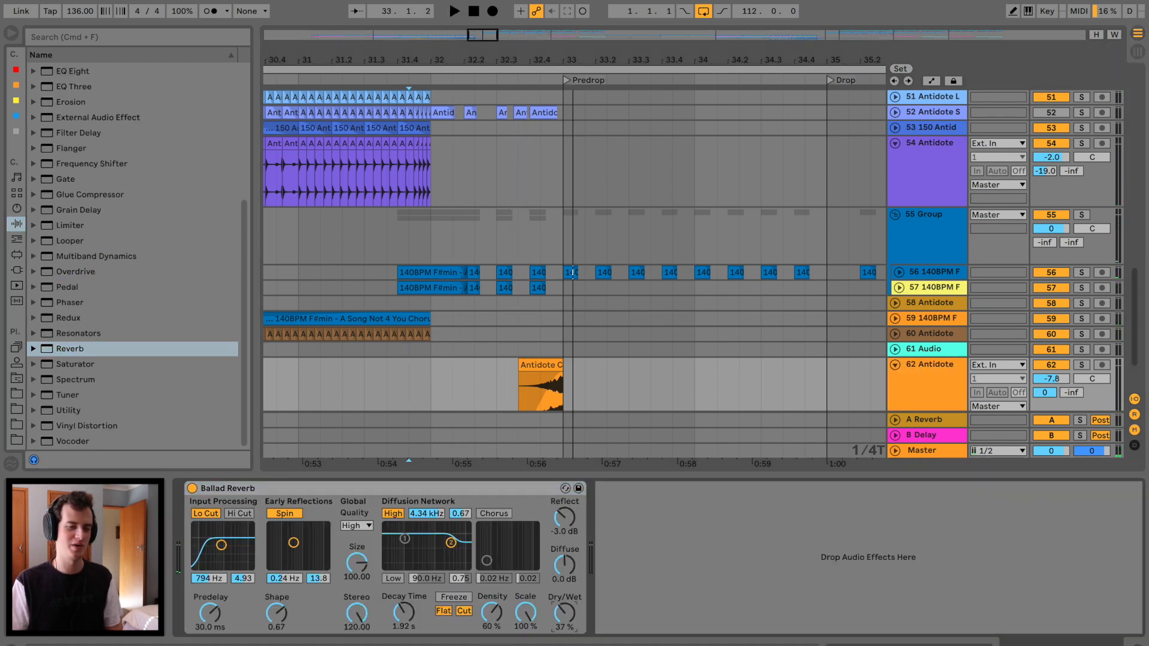
Set track 62's Reverb to 100% Dry/Wet, 1.28 s decay time and 0.50 ms predelay while auditioning the crash.
click(523, 387)
key(space)
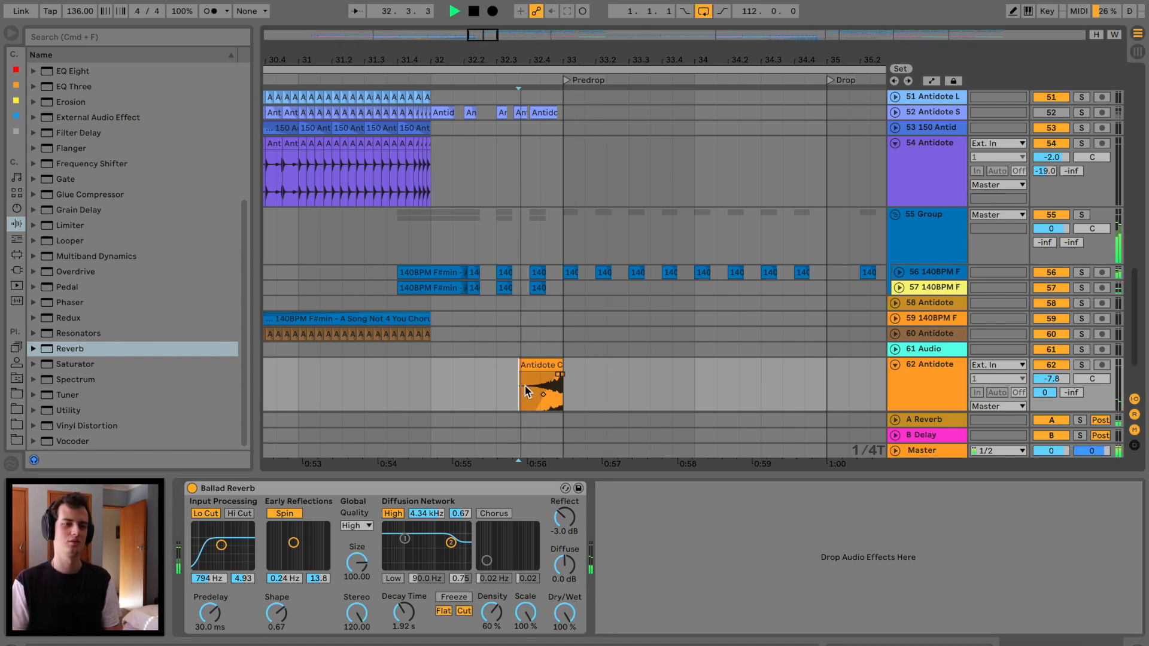
key(space)
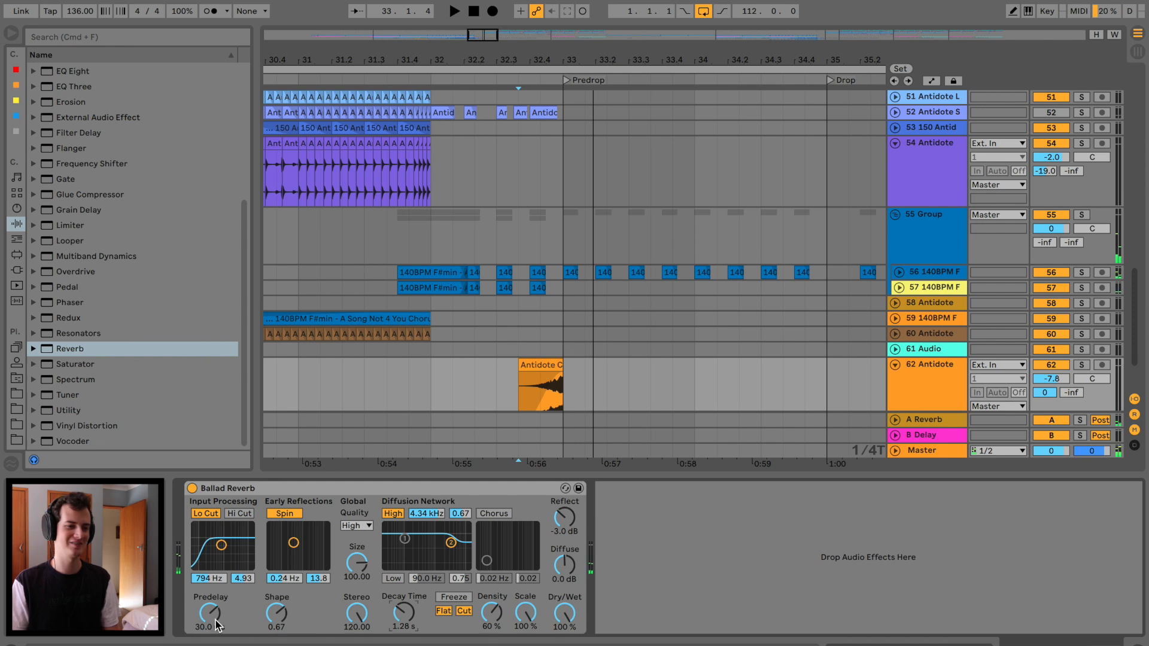
key(space)
key(space)
Add an Overdrive after track 62's Reverb at 2.06 kHz with bandwidth 1.21, set the track volume to -4.4 dB, and collapse the track.
mouse_move(67, 272)
mouse_down()
mouse_move(699, 526)
mouse_move(649, 526)
mouse_move(648, 539)
mouse_up()
key(space)
key(space)
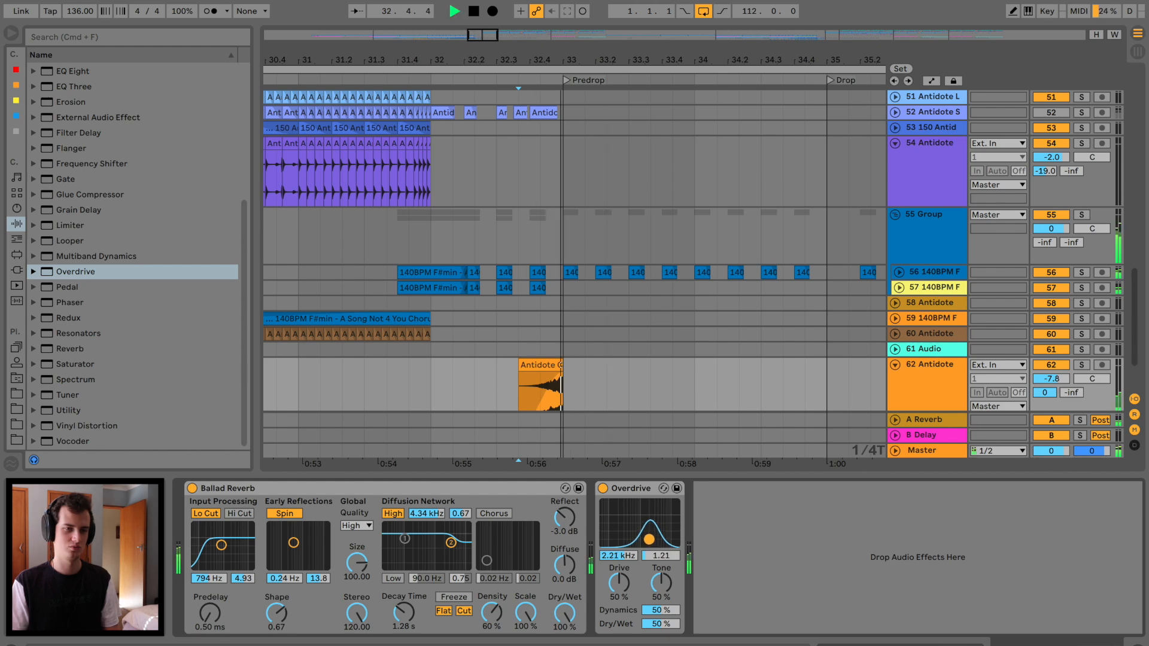
drag(1036, 378, 1036, 366)
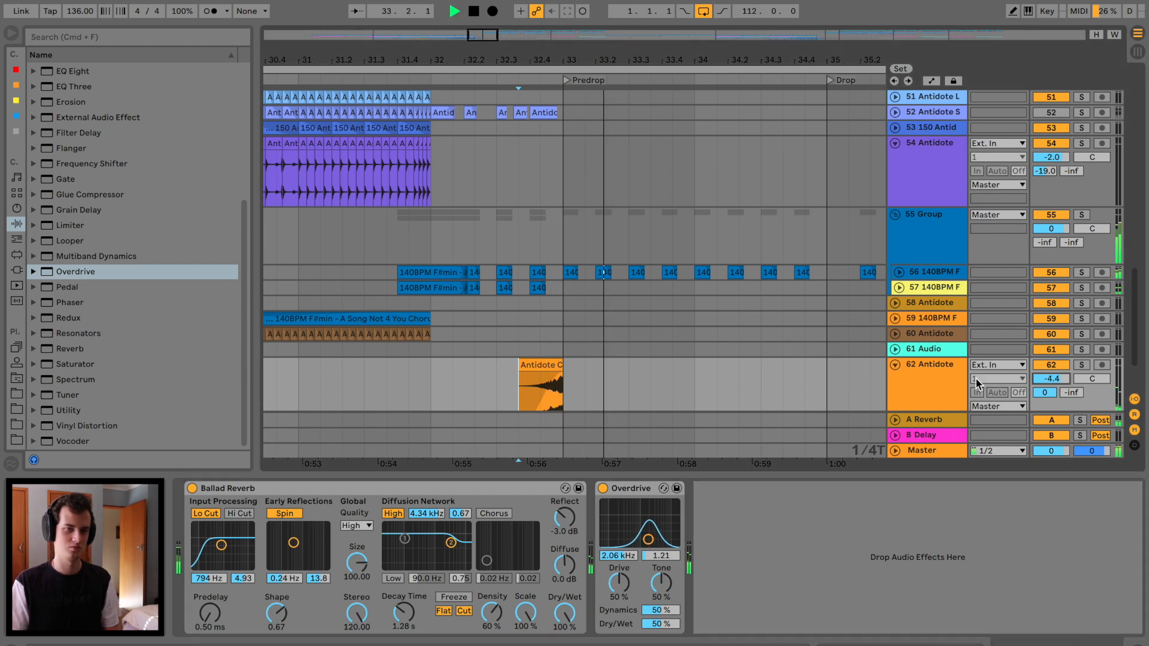
click(895, 364)
key(space)
drag(797, 476, 796, 598)
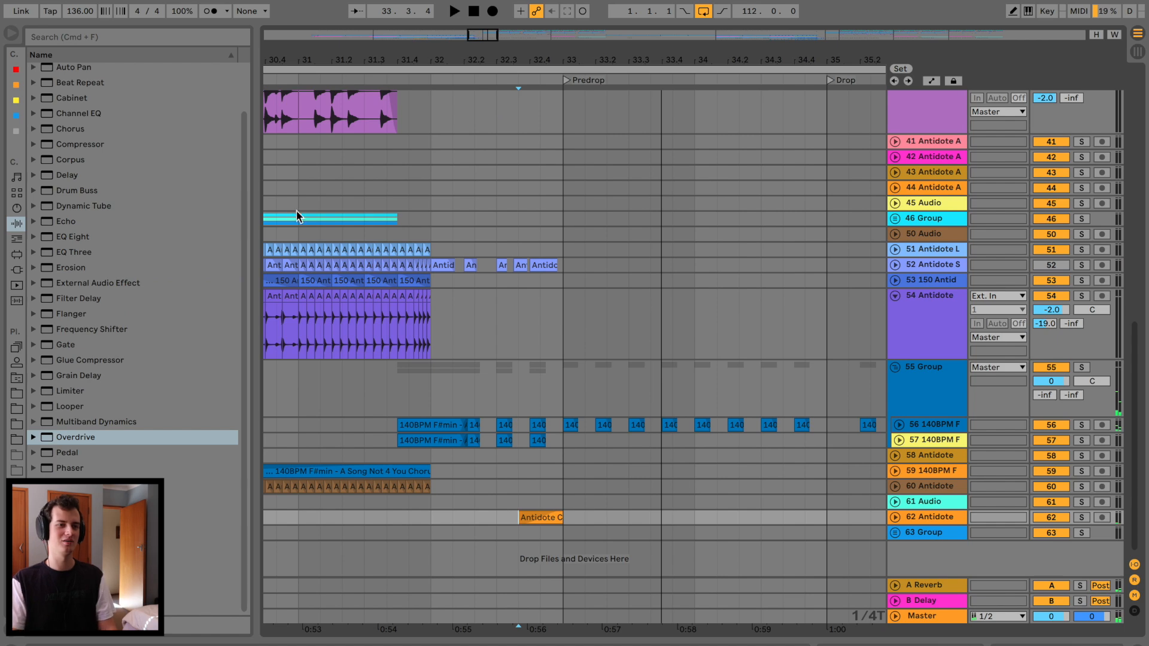
Audition the transition from the build-up through the predrop into the drop, and collapse track group 55.
click(356, 399)
drag(483, 57, 480, 60)
key(space)
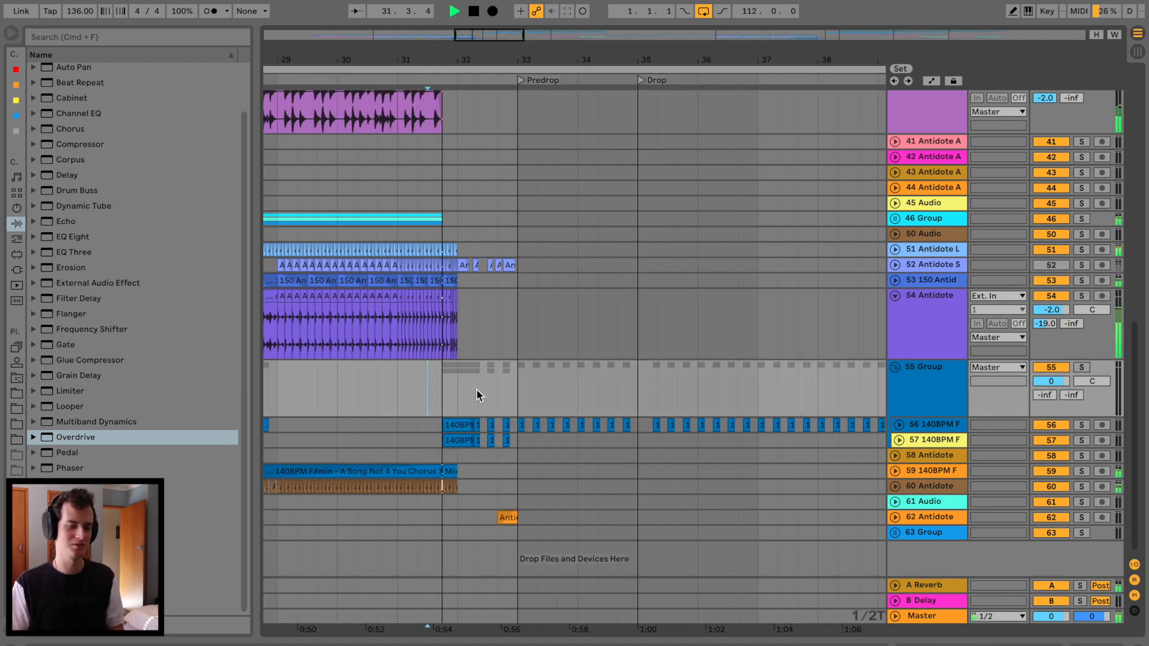
scroll(477, 390, left, 5)
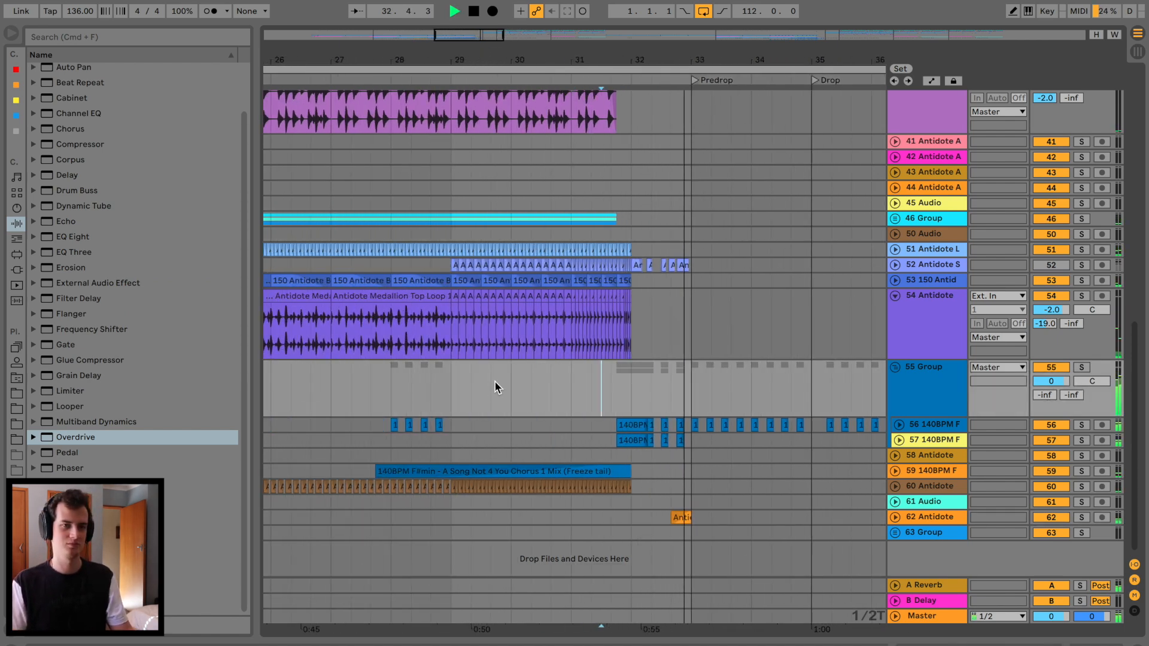
scroll(708, 358, right, 5)
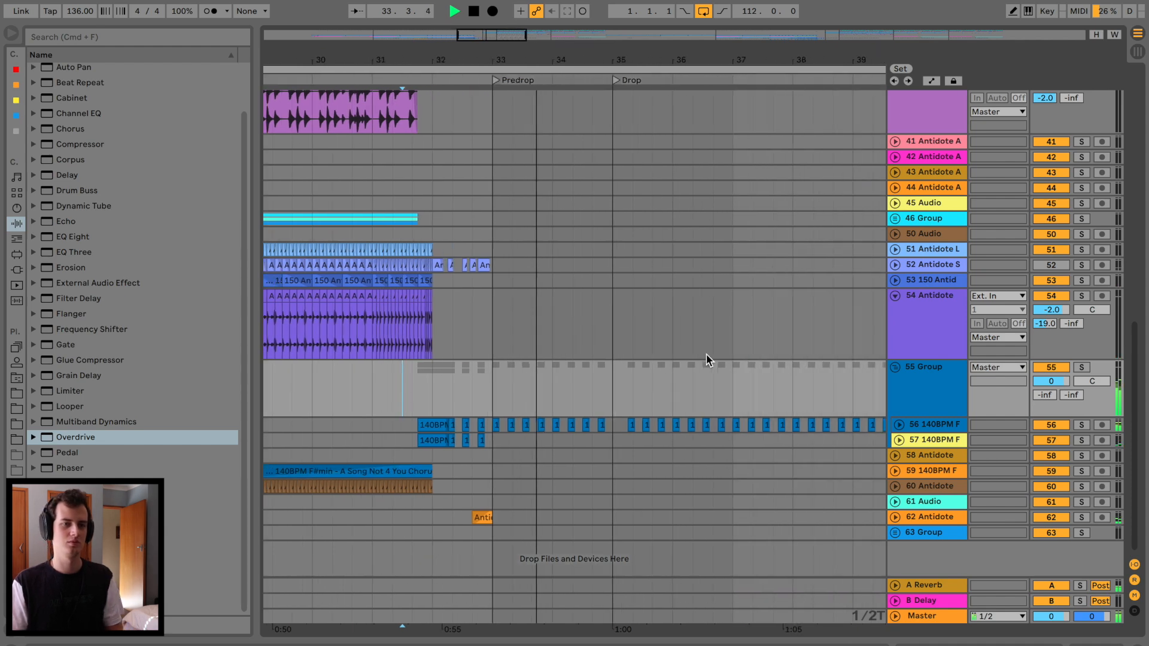
click(896, 368)
Look over the tracks around the drop, audition the intro, and return to the effects tracks near the predrop.
scroll(601, 273, up, 5)
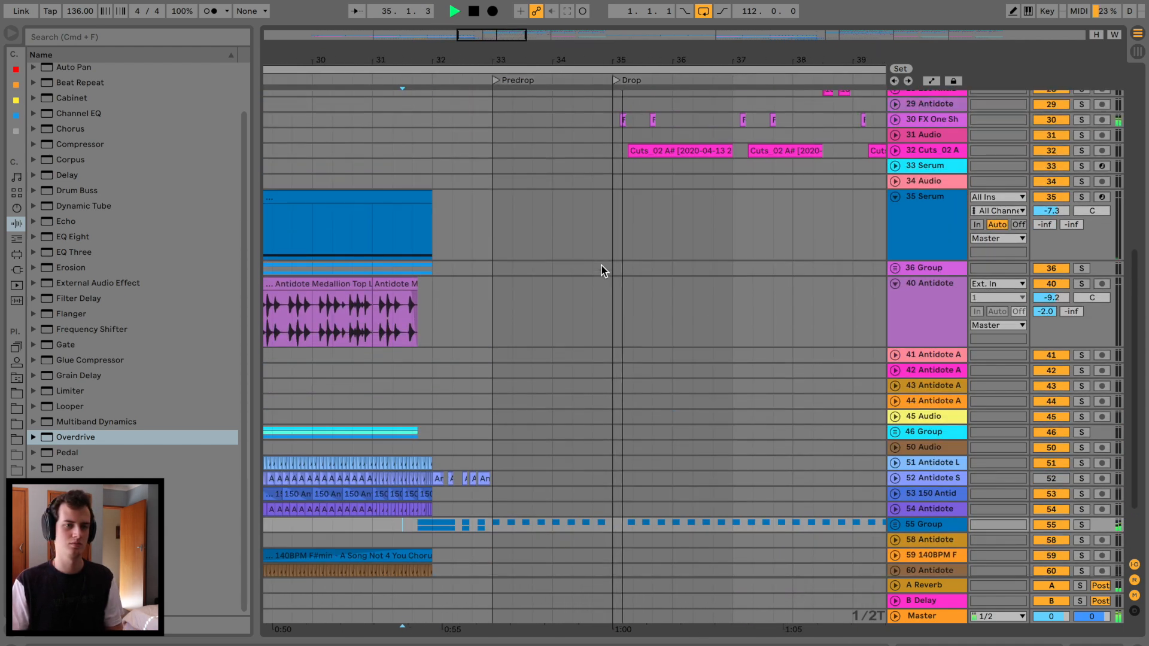
scroll(478, 192, up, 5)
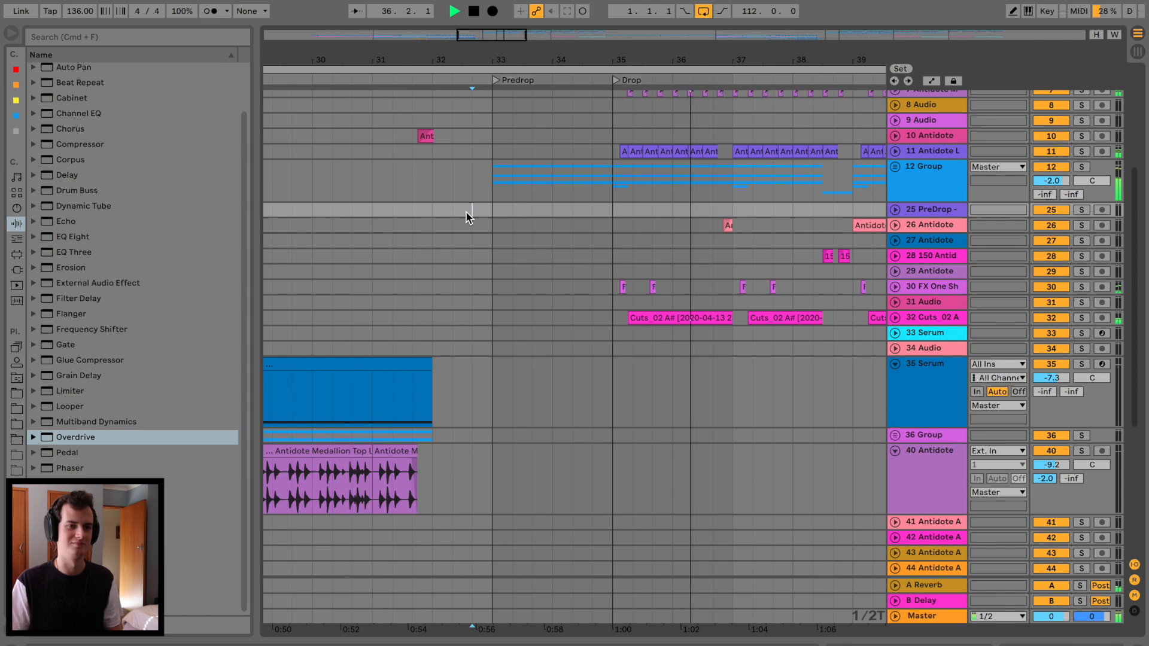
scroll(466, 217, left, 10)
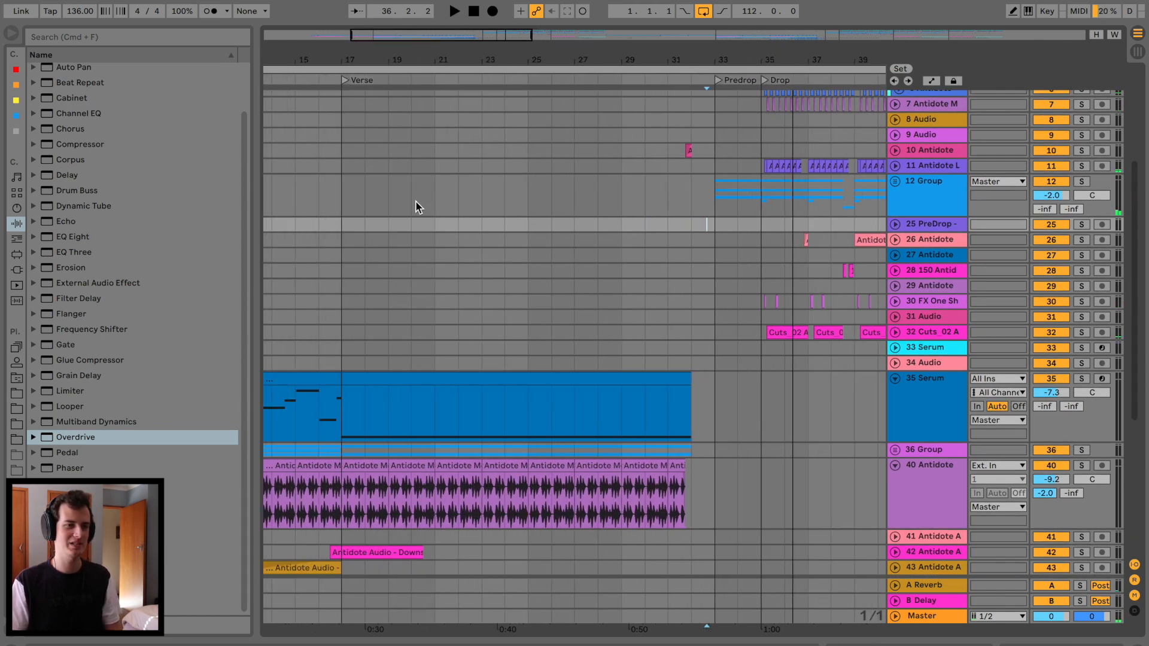
click(363, 298)
key(space)
click(296, 302)
key(space)
key(space)
scroll(431, 341, down, 5)
scroll(660, 364, right, 5)
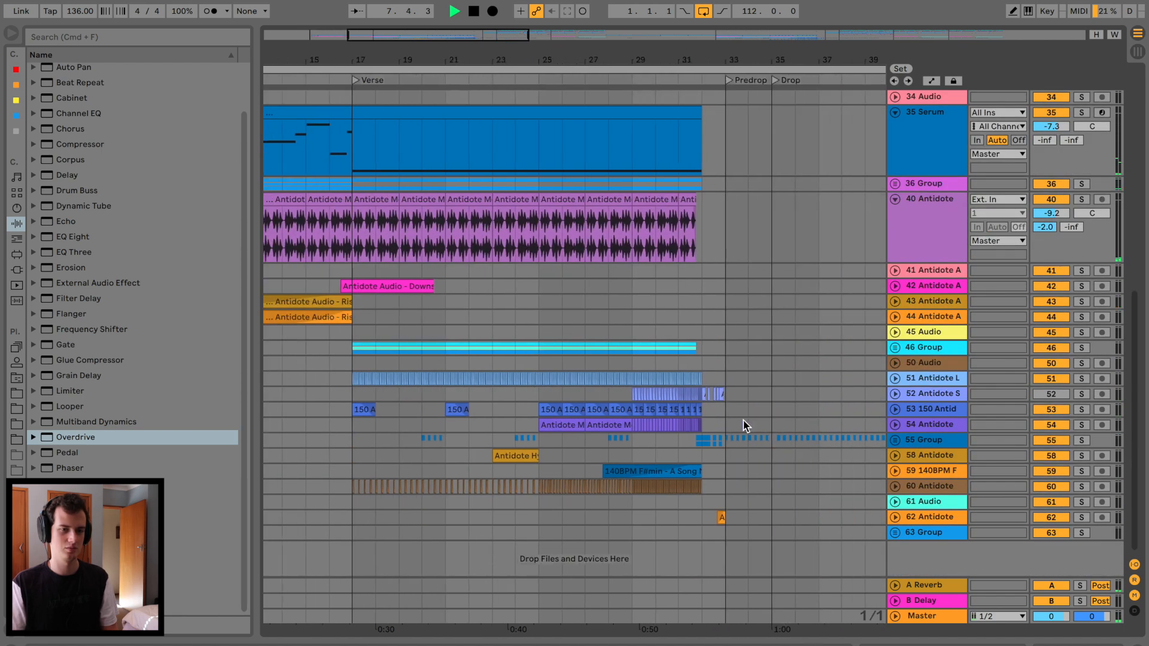
Copy track 62's reversed crash into the intro so it ends at bar 9, and audition it from bar 7.
click(721, 521)
scroll(470, 506, left, 8)
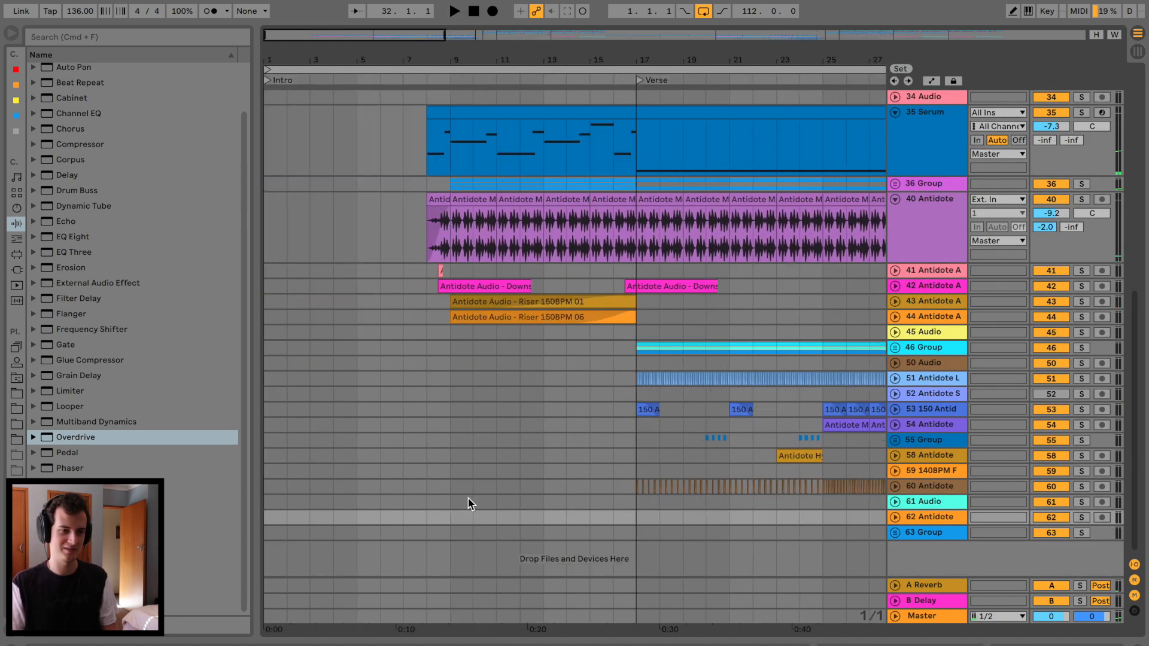
click(414, 501)
key(space)
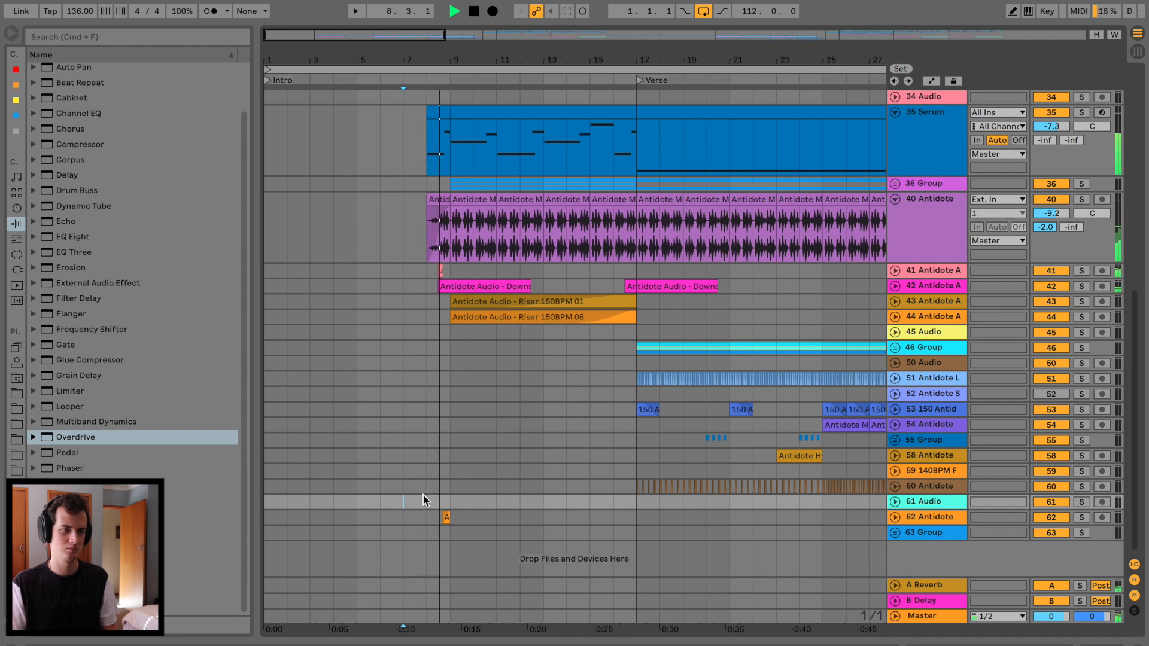
Move the short clip on track 41 to start at bar 9, and replay the intro.
key(space)
key(space)
drag(441, 269, 456, 273)
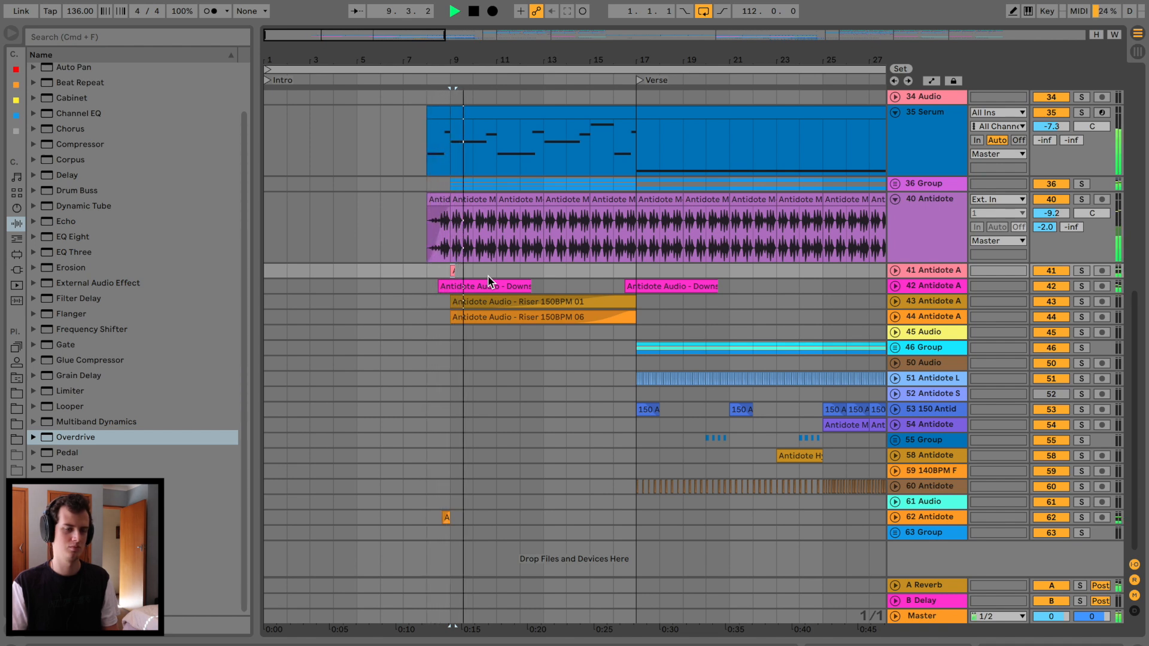
Copy the two-bar Antidote clip on track 58 to bar 13, and listen through to the start of the verse.
click(811, 453)
key(super+c)
click(541, 454)
key(super+v)
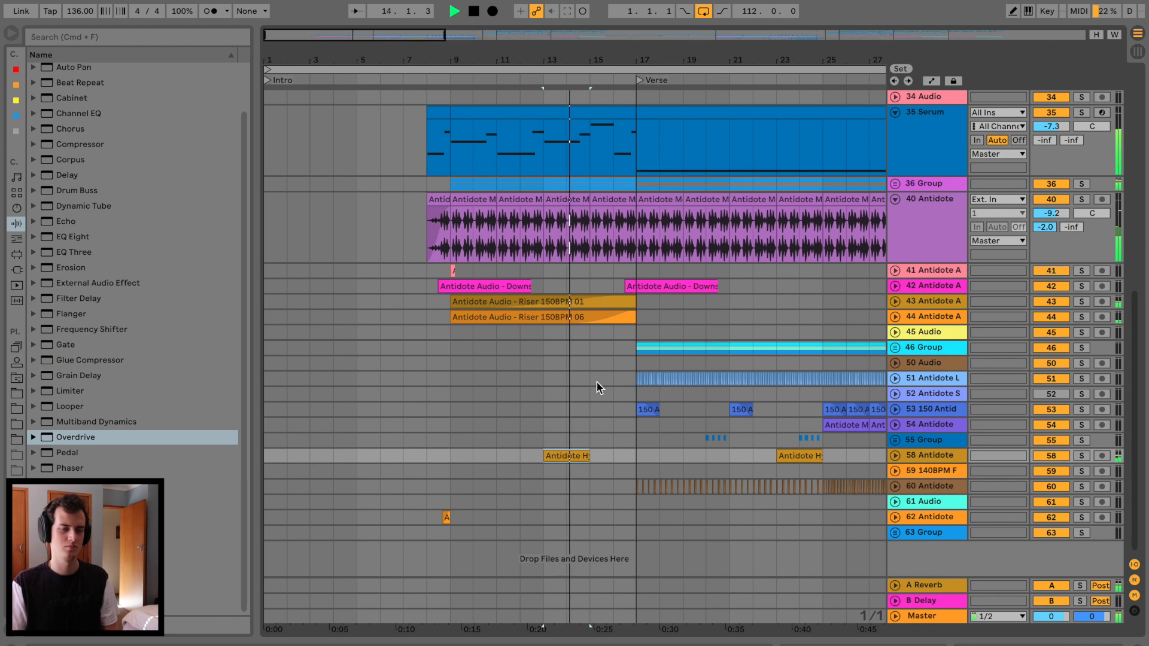
scroll(597, 378, right, 3)
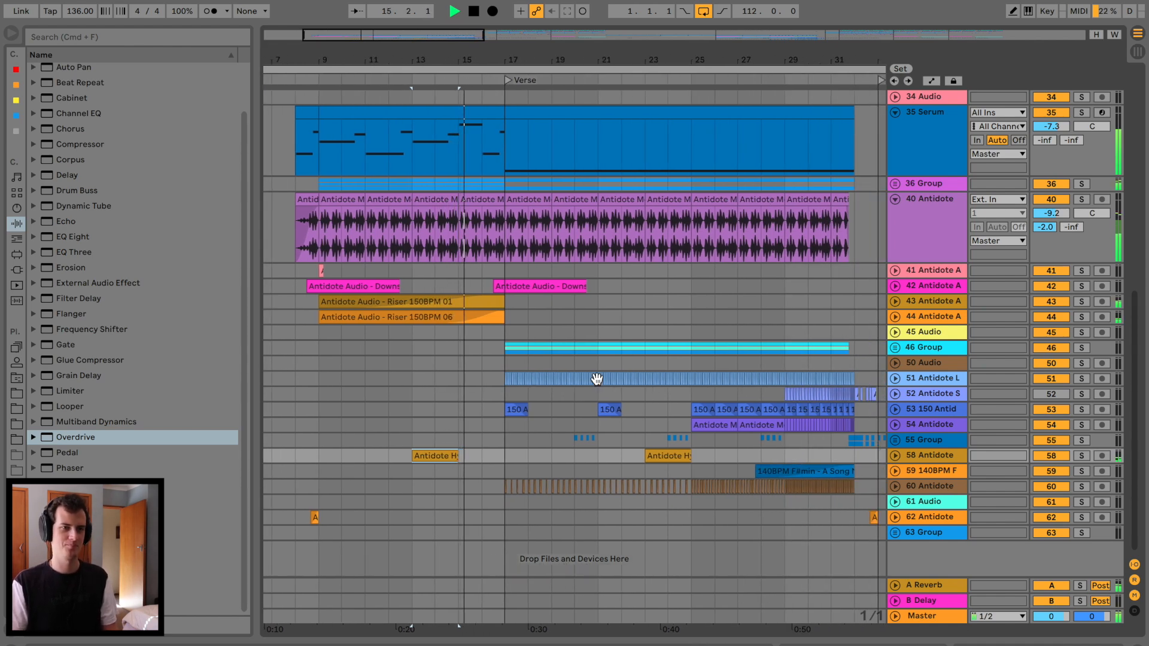
scroll(427, 171, right, 10)
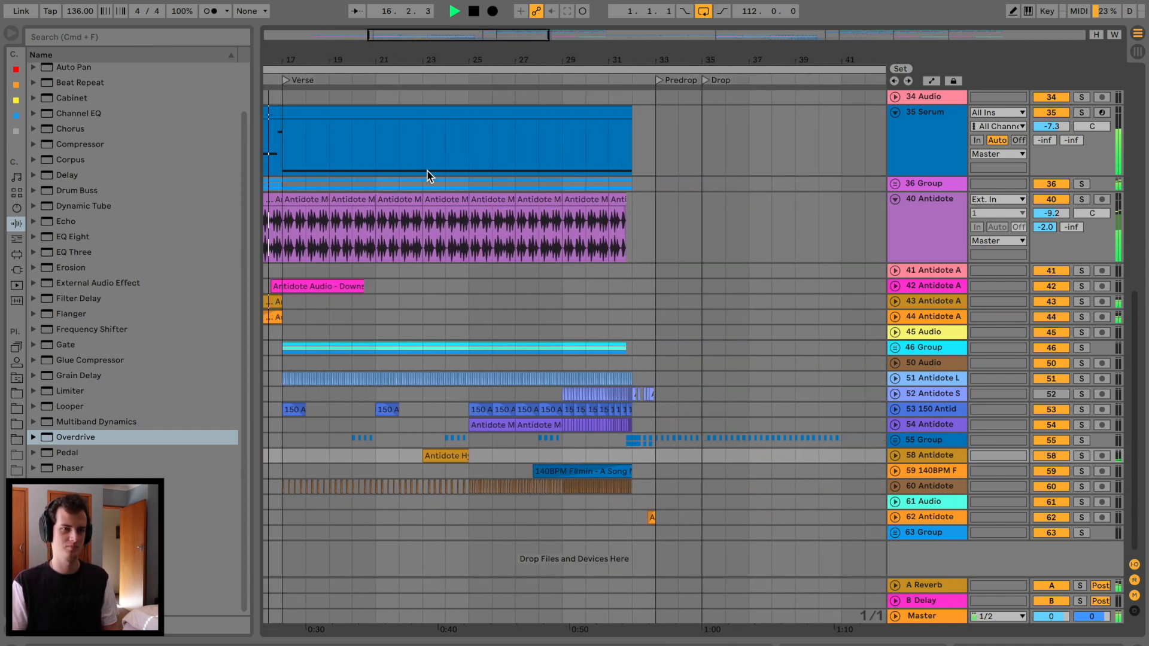
scroll(427, 175, left, 15)
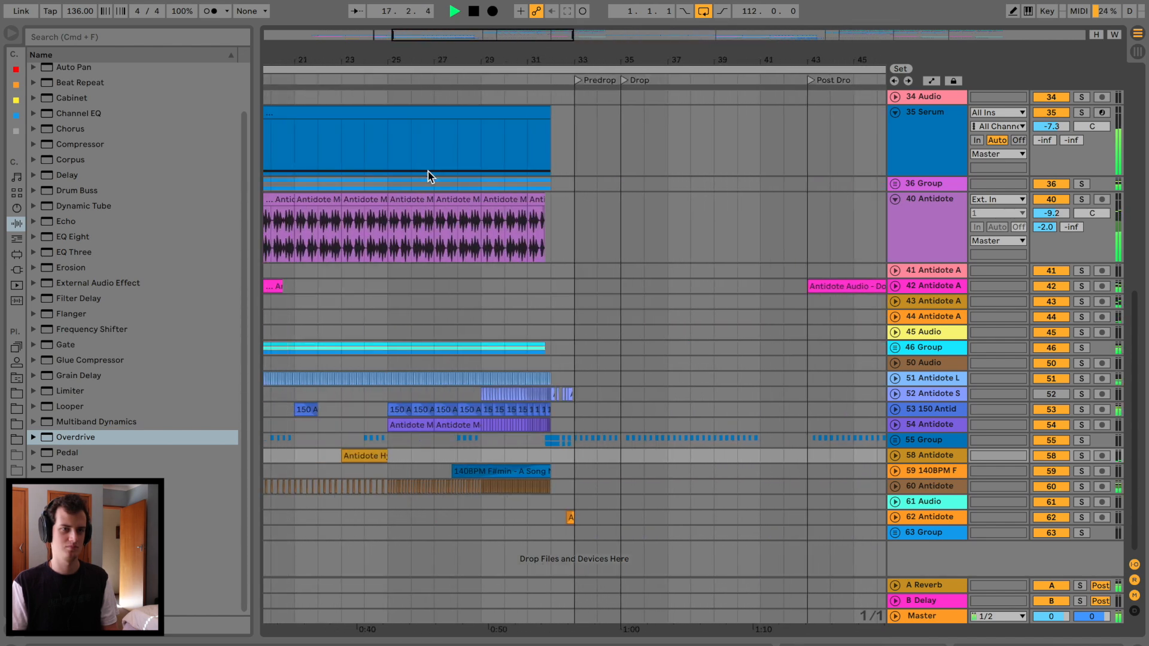
scroll(428, 171, left, 4)
Solo the Serum track 35, play it from bar 11, and show its device chain.
click(429, 171)
key(space)
click(923, 114)
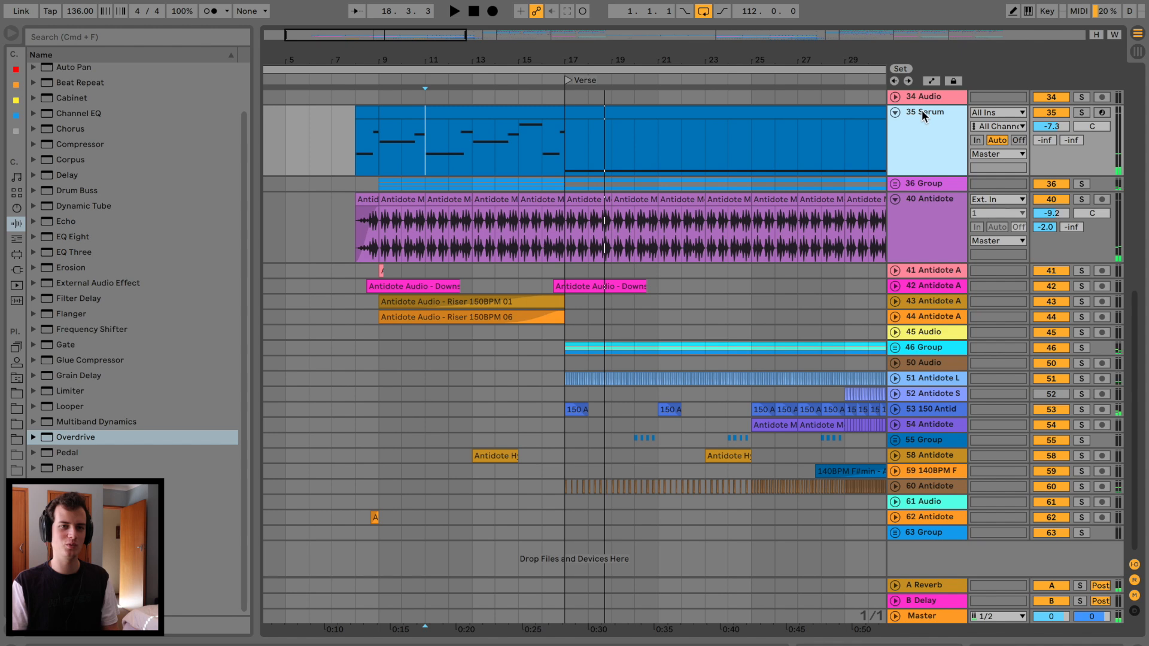
click(1083, 112)
key(space)
double_click(961, 135)
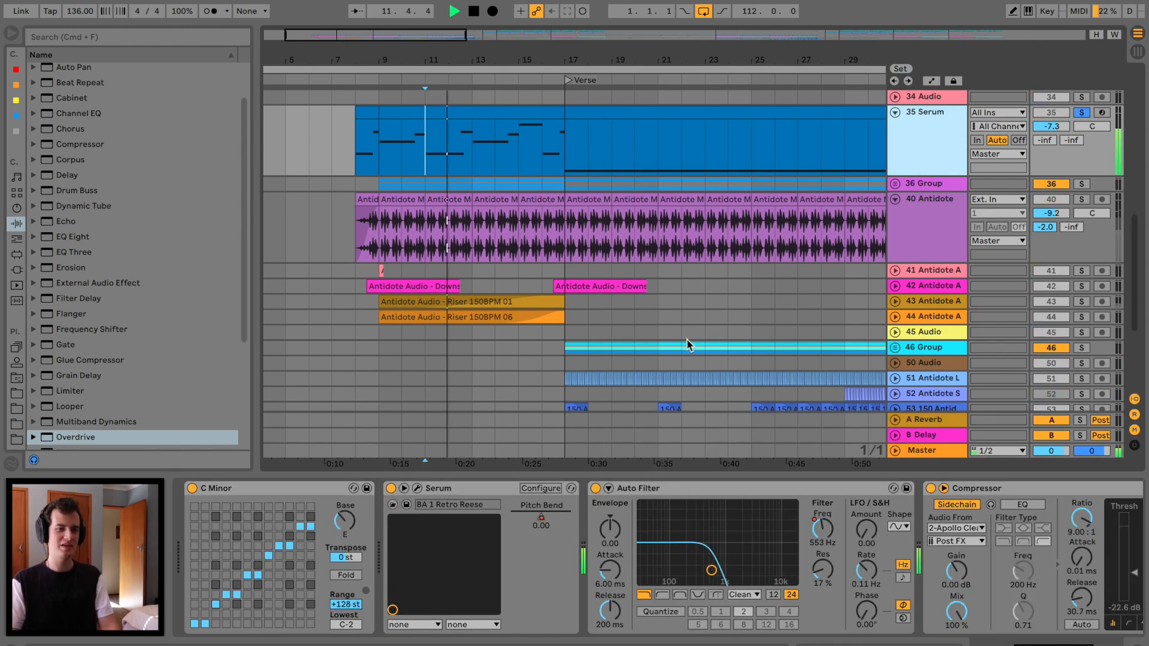
Review track 35's devices, open its Serum instrument, and enable the HardClip distortion in Serum's effects.
scroll(749, 569, right, 5)
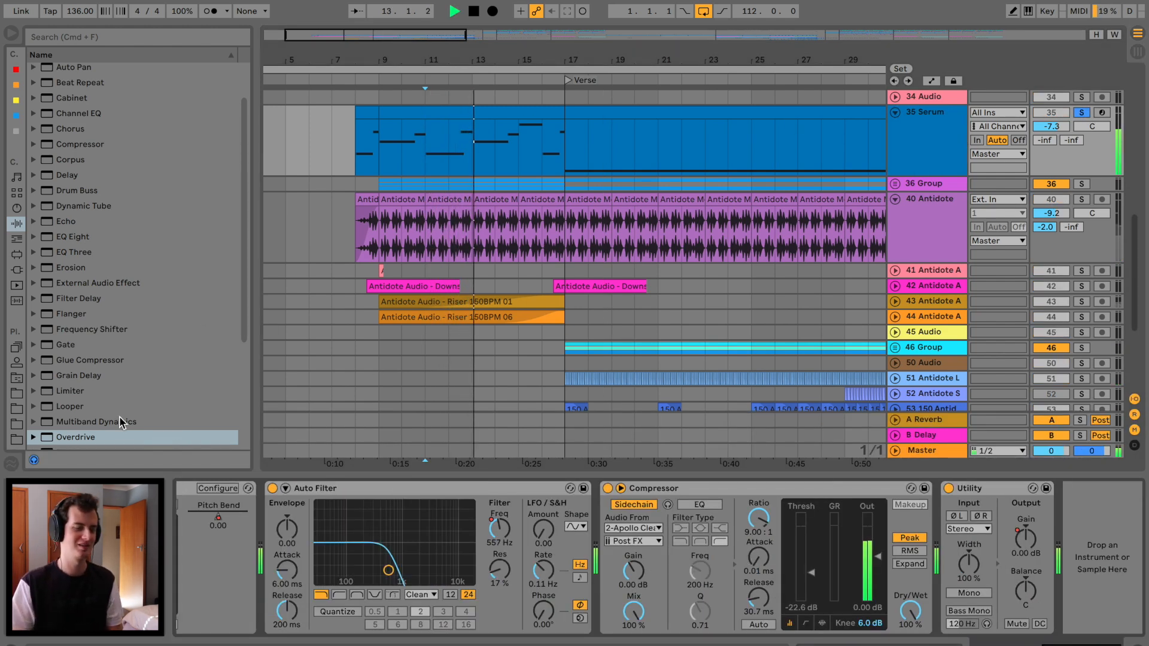
scroll(123, 424, down, 5)
scroll(328, 488, left, 5)
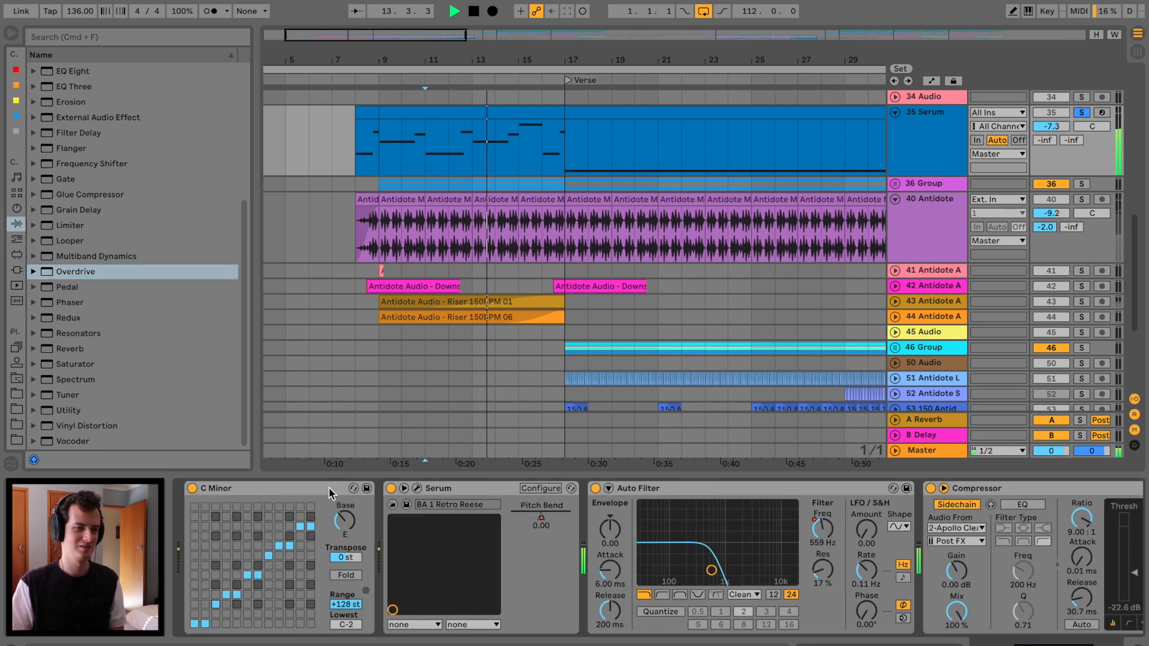
click(417, 489)
drag(547, 59, 391, 12)
click(478, 58)
click(357, 281)
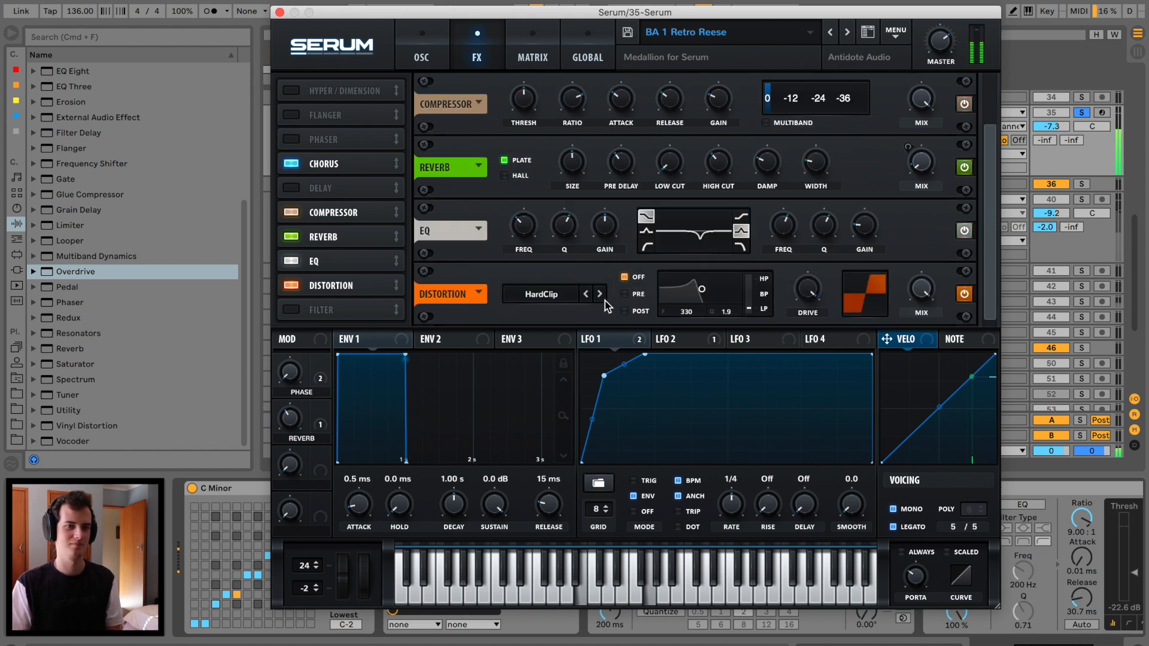
Set the fine tuning of Serum's oscillators B and A to 18 cents each, and close the instrument window.
click(417, 58)
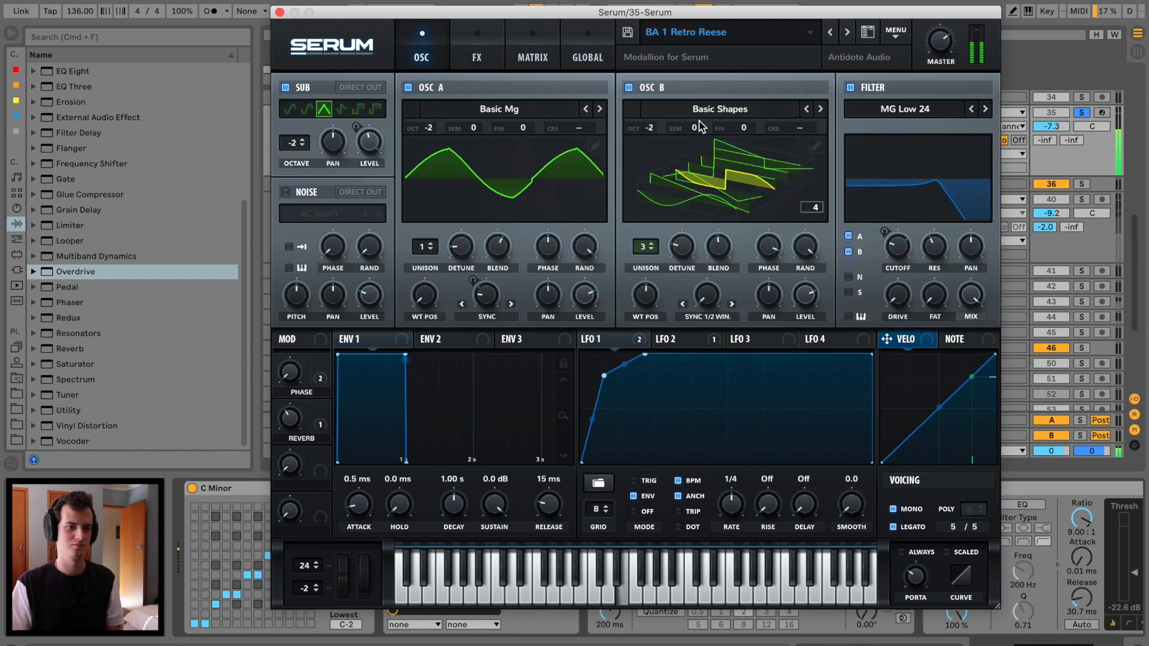
mouse_move(749, 130)
mouse_down()
mouse_move(756, 97)
mouse_move(756, 118)
mouse_up()
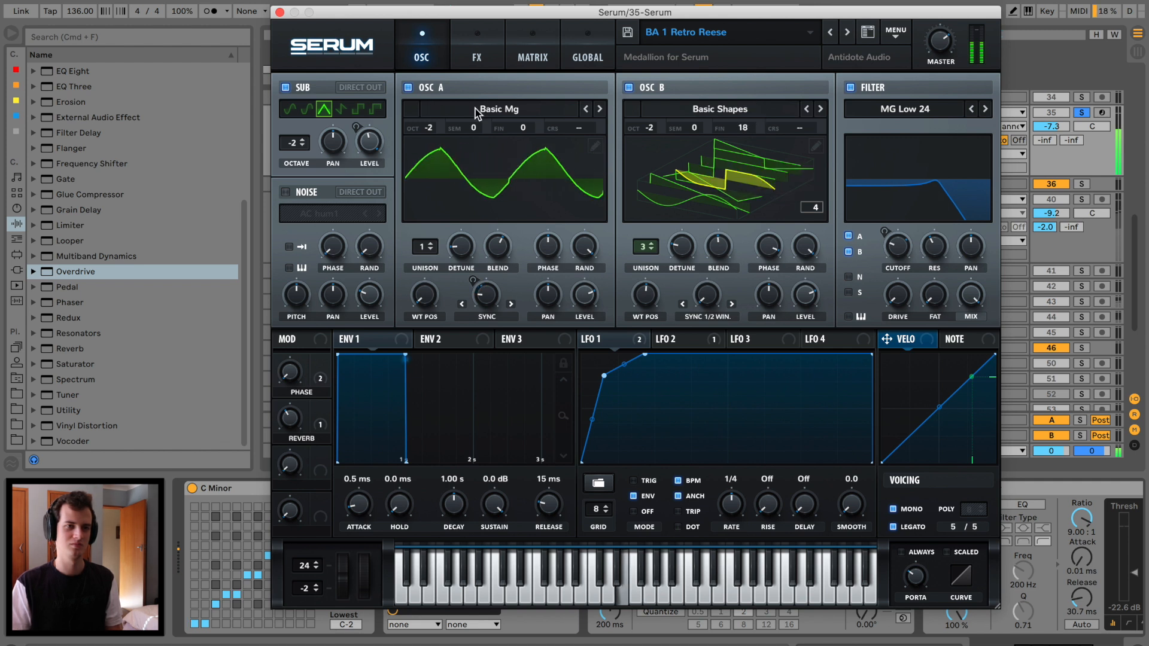
drag(576, 128, 531, 115)
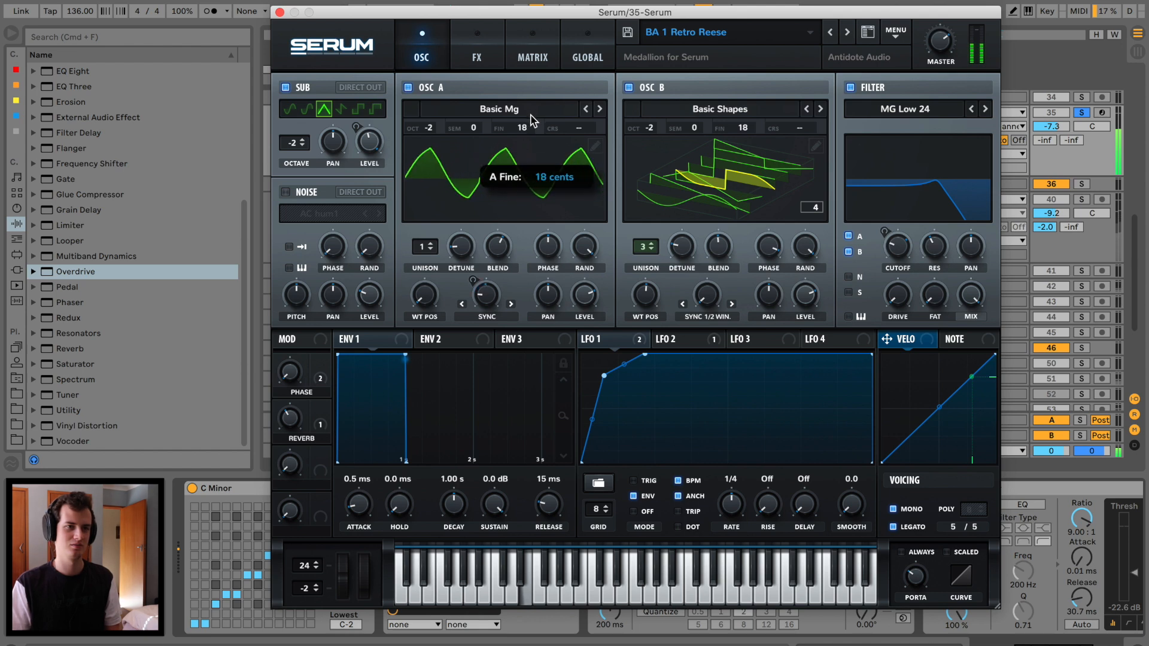
click(280, 12)
Unsolo track 35, play the mix from bar 8, and try an Overdrive between Serum and Auto Filter.
click(368, 165)
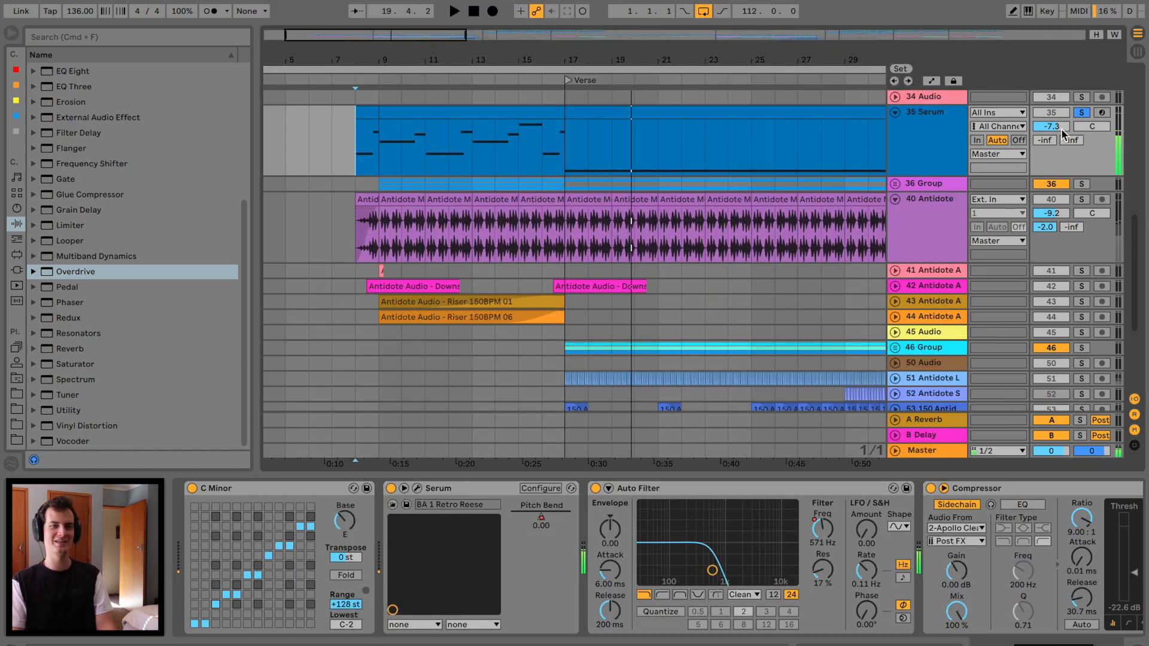
click(1081, 113)
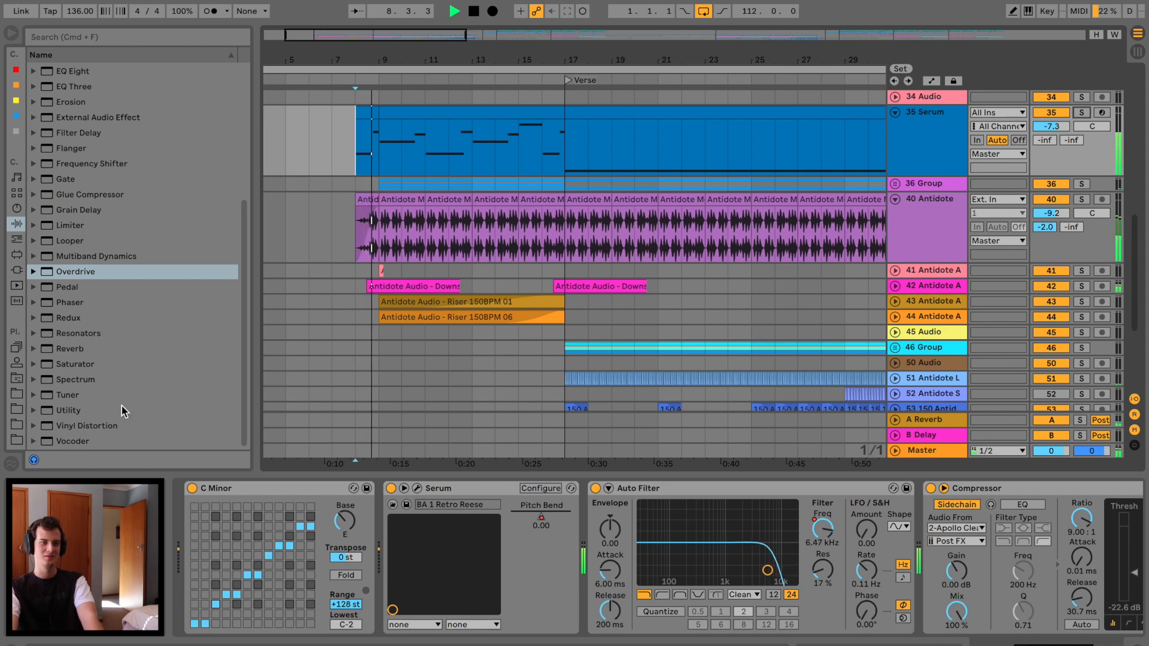
double_click(77, 270)
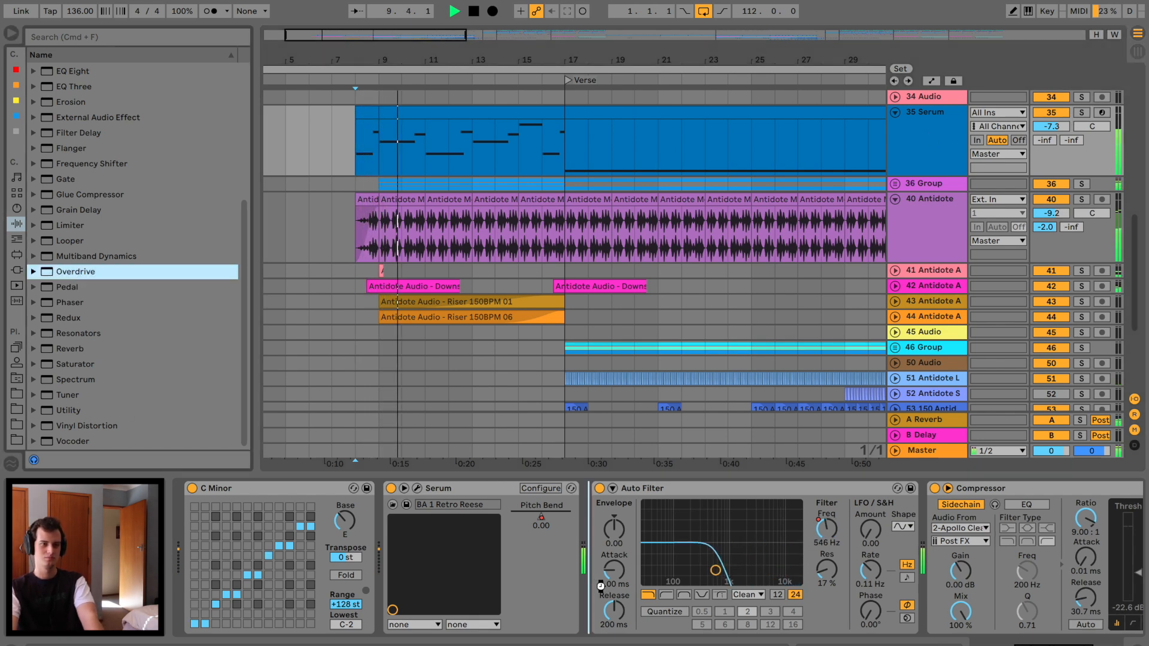
drag(616, 543, 609, 543)
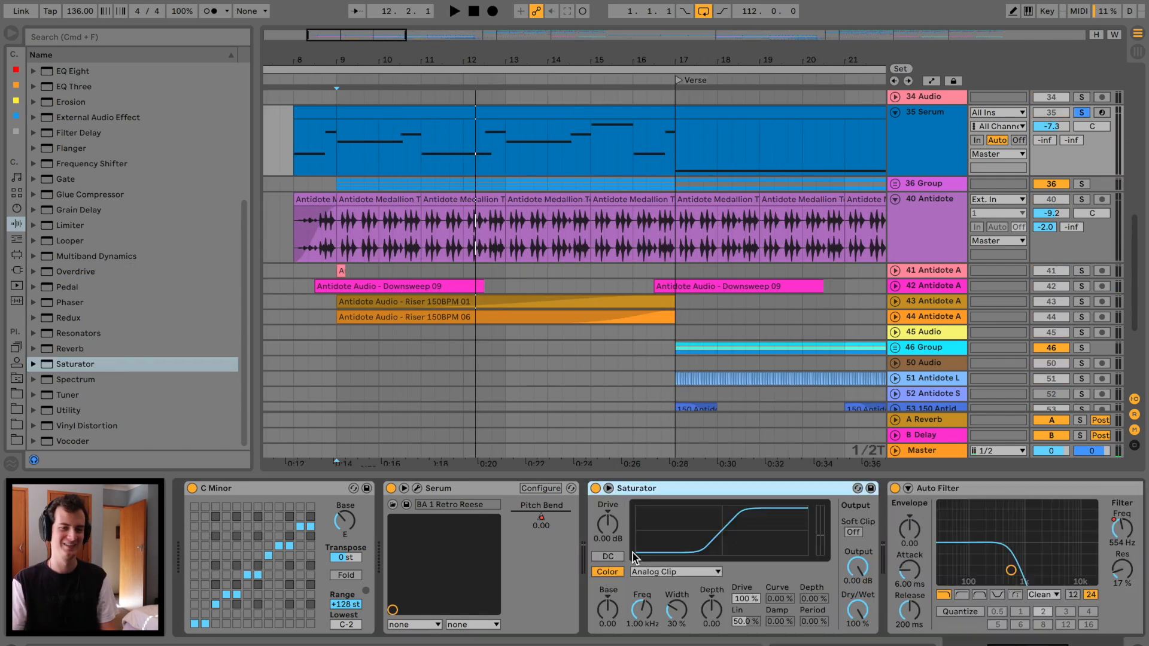
Put a Saturator between Serum and Auto Filter with 36 dB drive and base 6.29, try Hard Curve, and choose Sinoid Fold.
drag(608, 611, 609, 584)
drag(609, 525, 608, 466)
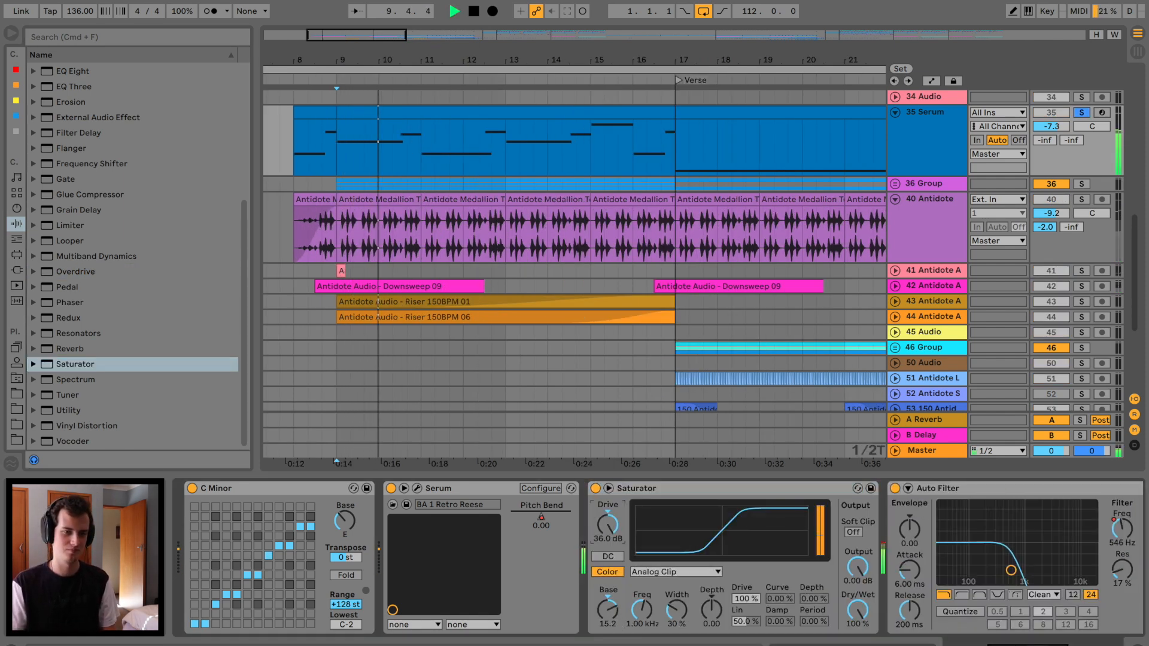
drag(613, 634, 614, 645)
click(680, 575)
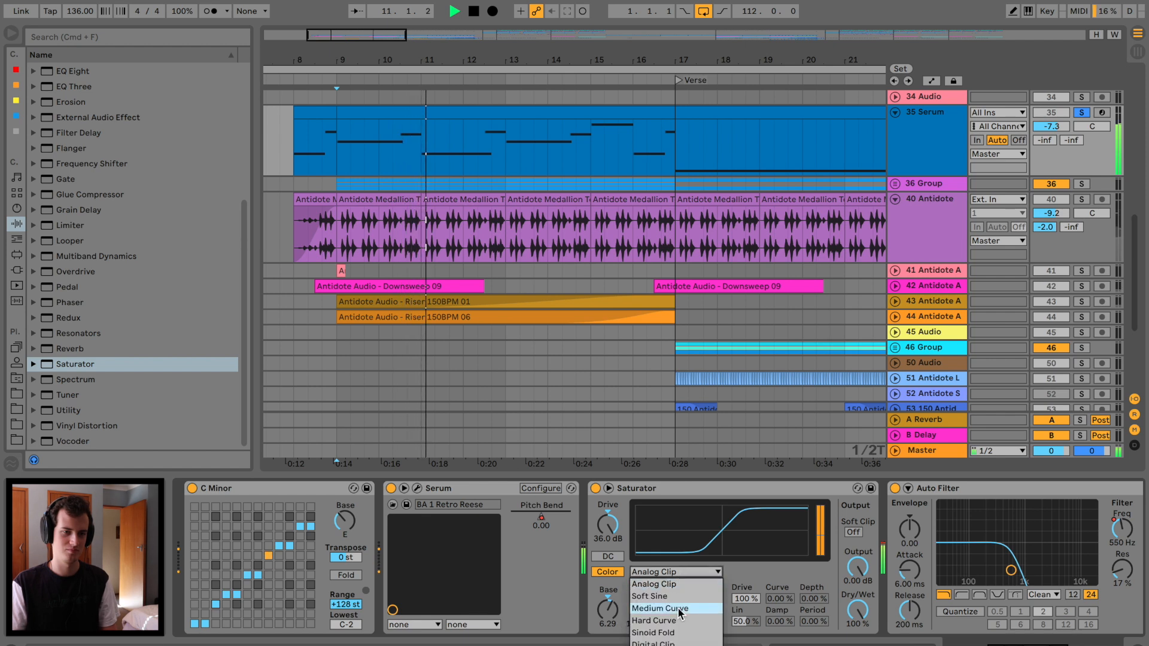
click(654, 621)
click(673, 574)
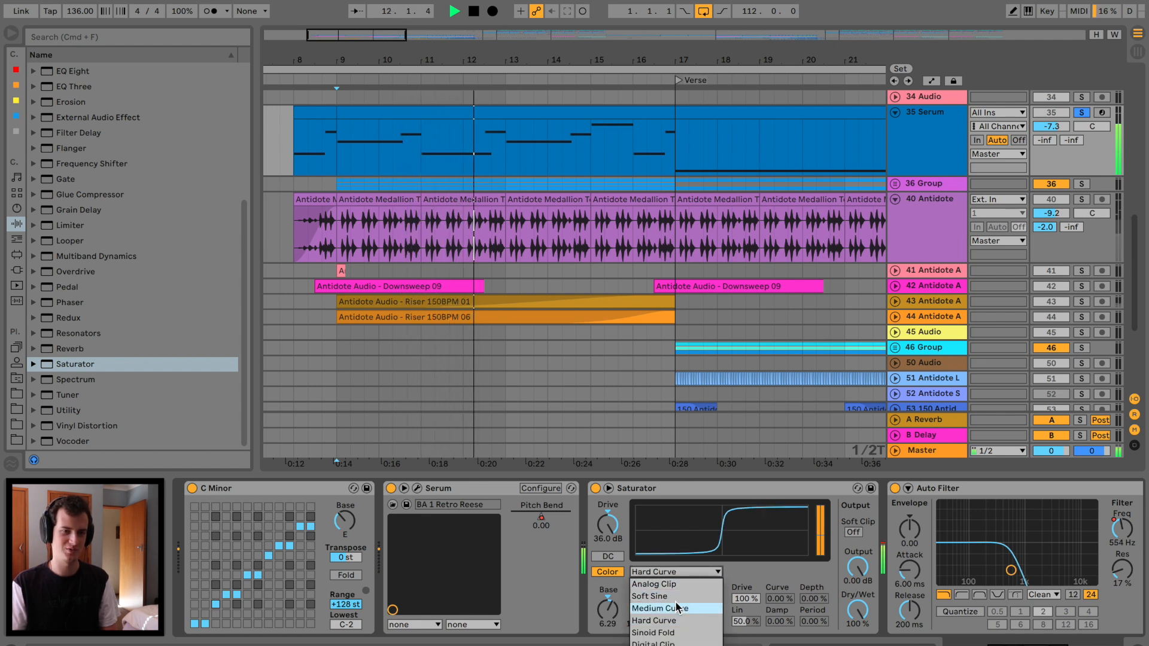
click(653, 632)
Set the Saturator's width to 53%, base to 1.71 and drive to 5.71 dB while auditioning the soloed bass.
drag(677, 612, 677, 602)
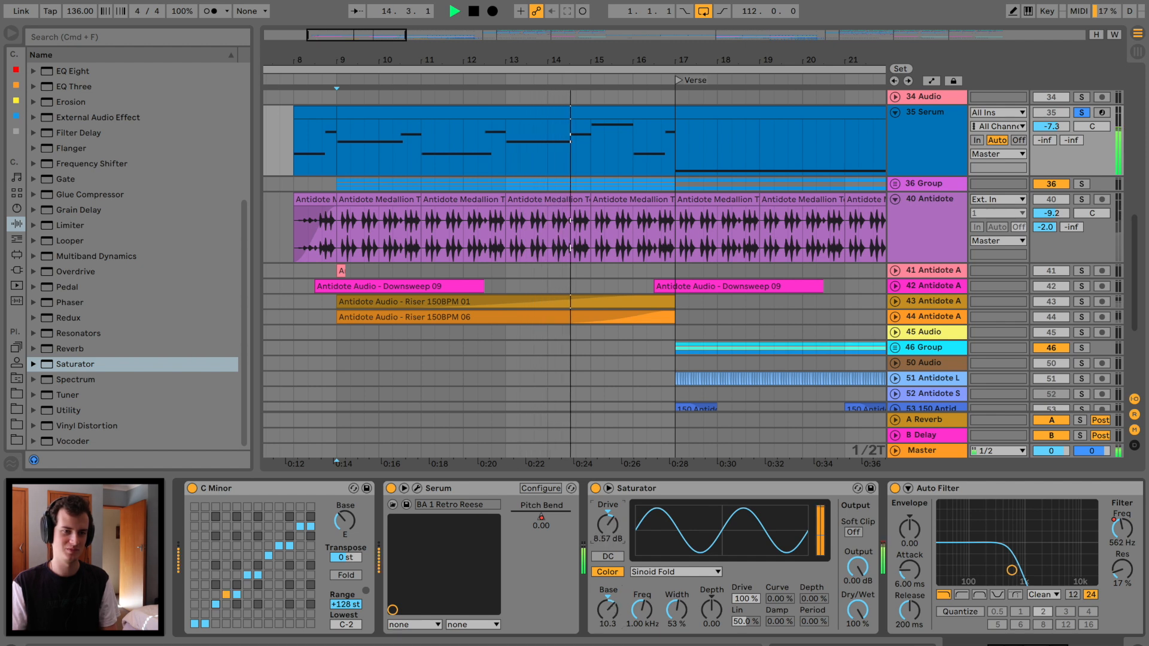
drag(608, 610, 607, 626)
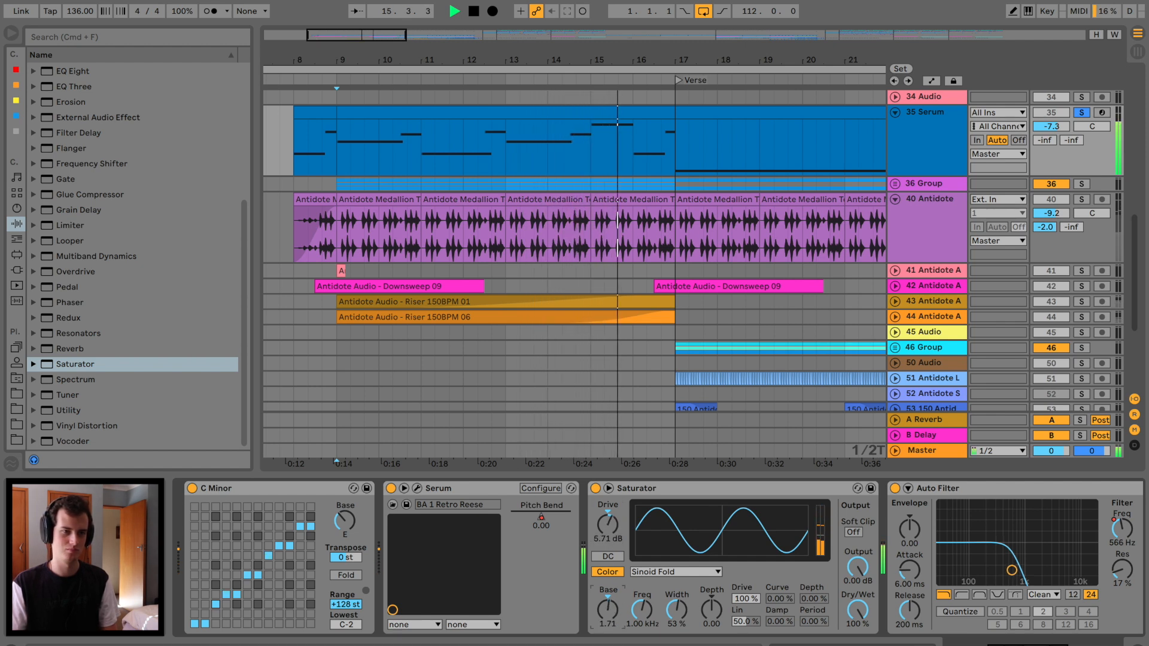
key(space)
key(space)
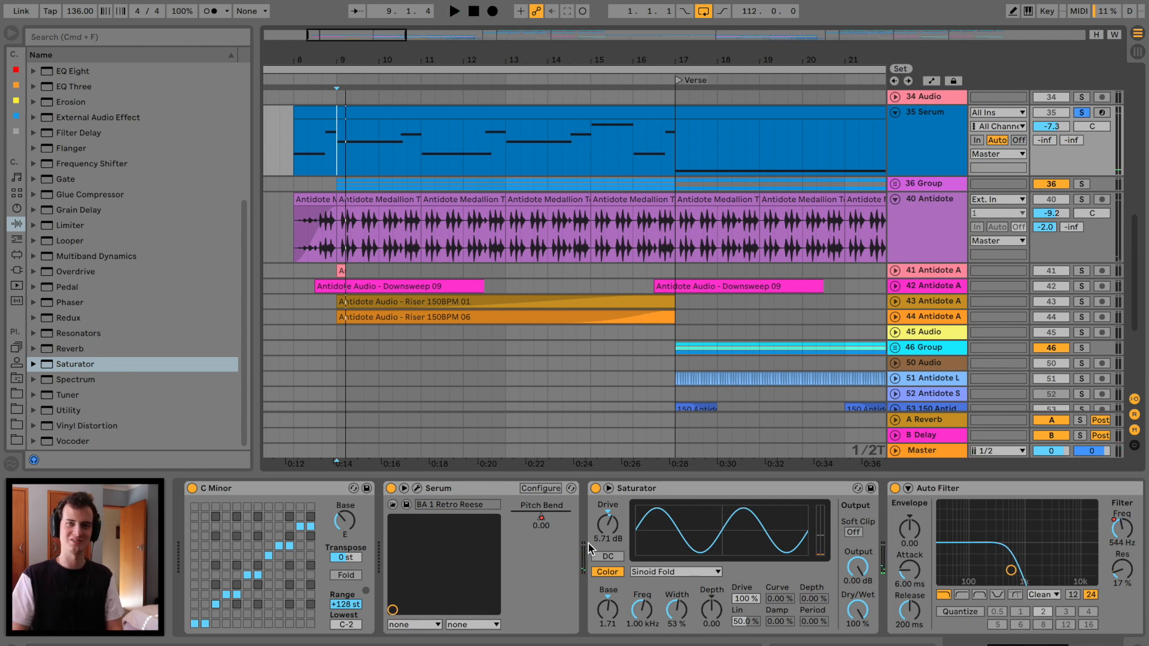
Set the Saturator's drive to 2.86 dB while playing from bar 8, and insert Multiband Dynamics between Auto Filter and Compressor.
scroll(590, 548, right, 8)
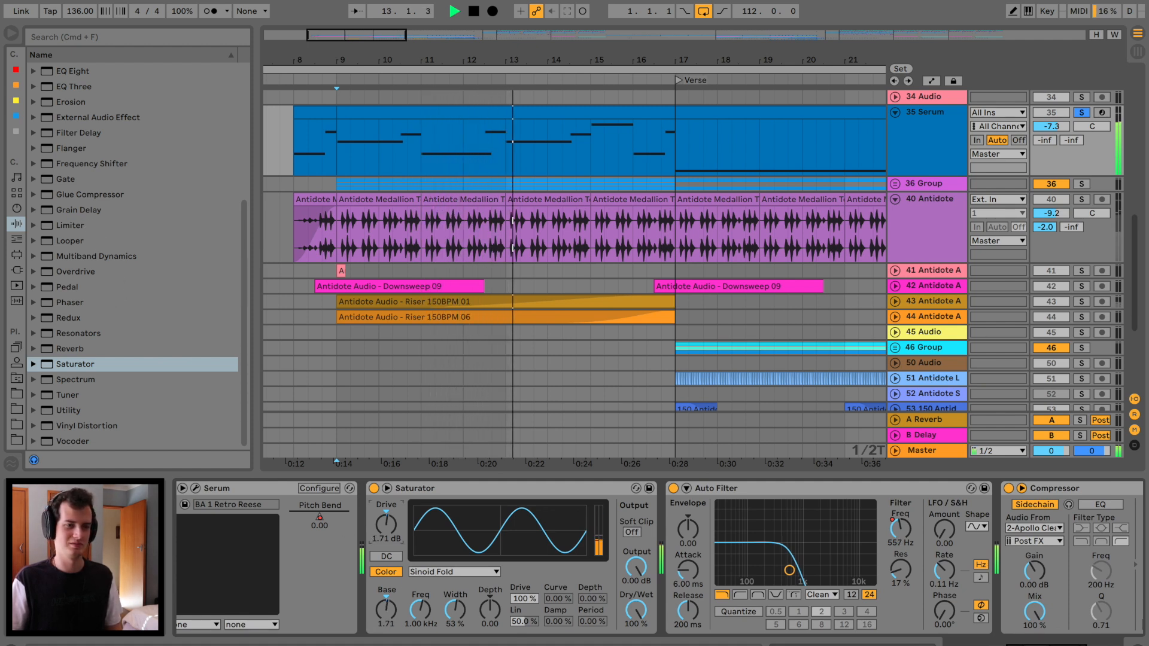
click(293, 153)
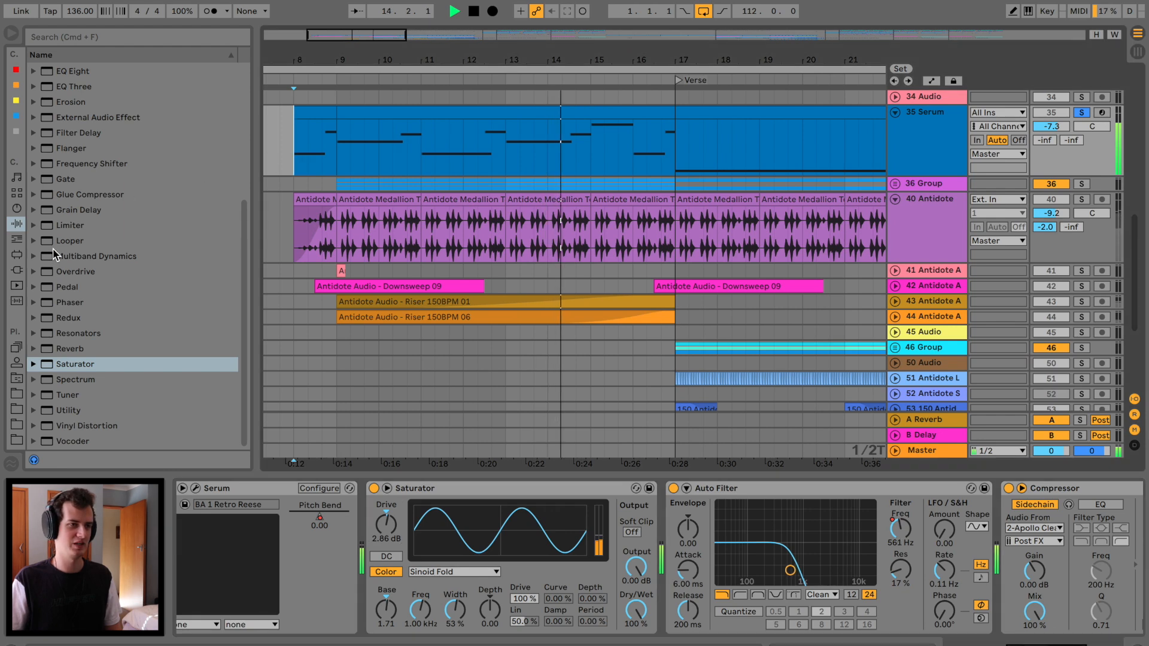
click(54, 255)
drag(1014, 510, 1024, 506)
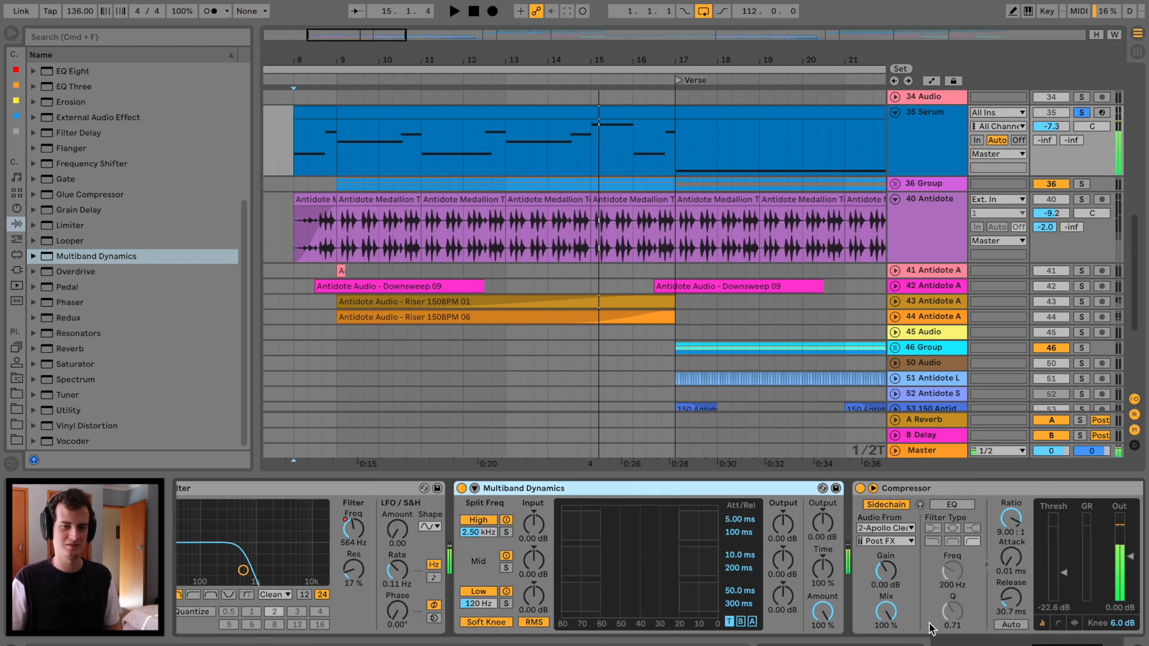
Set the Multiband Dynamics above thresholds to -11.9 dB for mid and -15.6 dB for low, both with 1:Inf ratios, during playback.
click(751, 621)
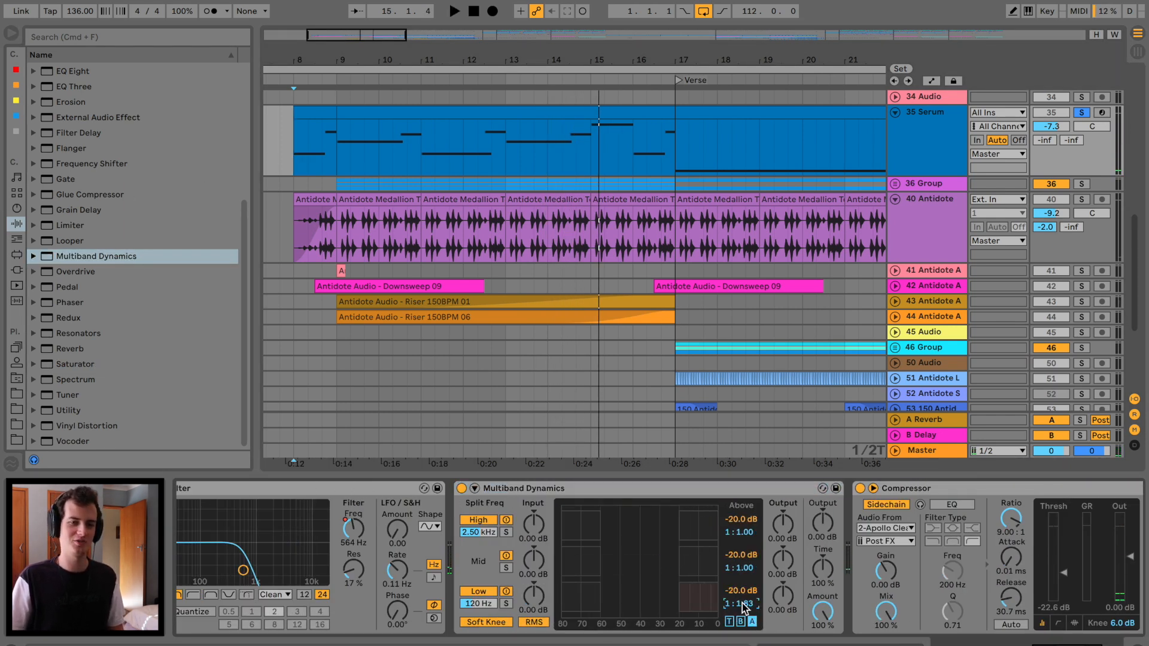
key(space)
drag(742, 557, 742, 536)
click(742, 591)
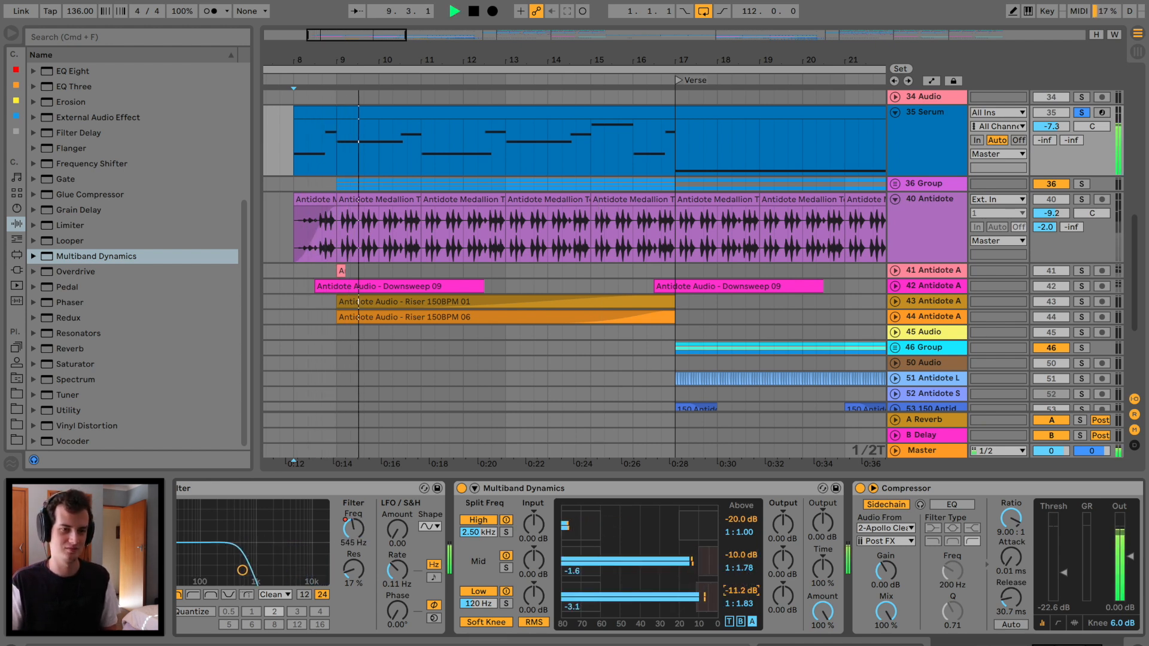
drag(736, 607, 748, 579)
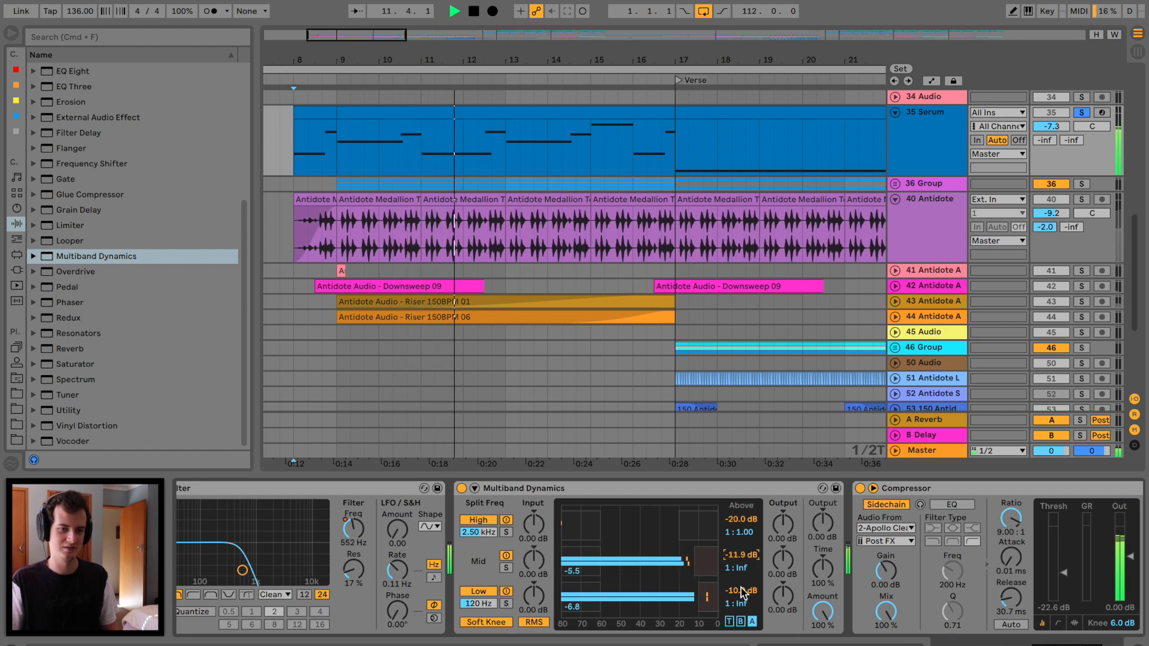
drag(746, 592, 746, 610)
Unsolo track 35, play the full mix from just before bar 8, and set the Multiband Dynamics low threshold to -9.38 dB.
key(space)
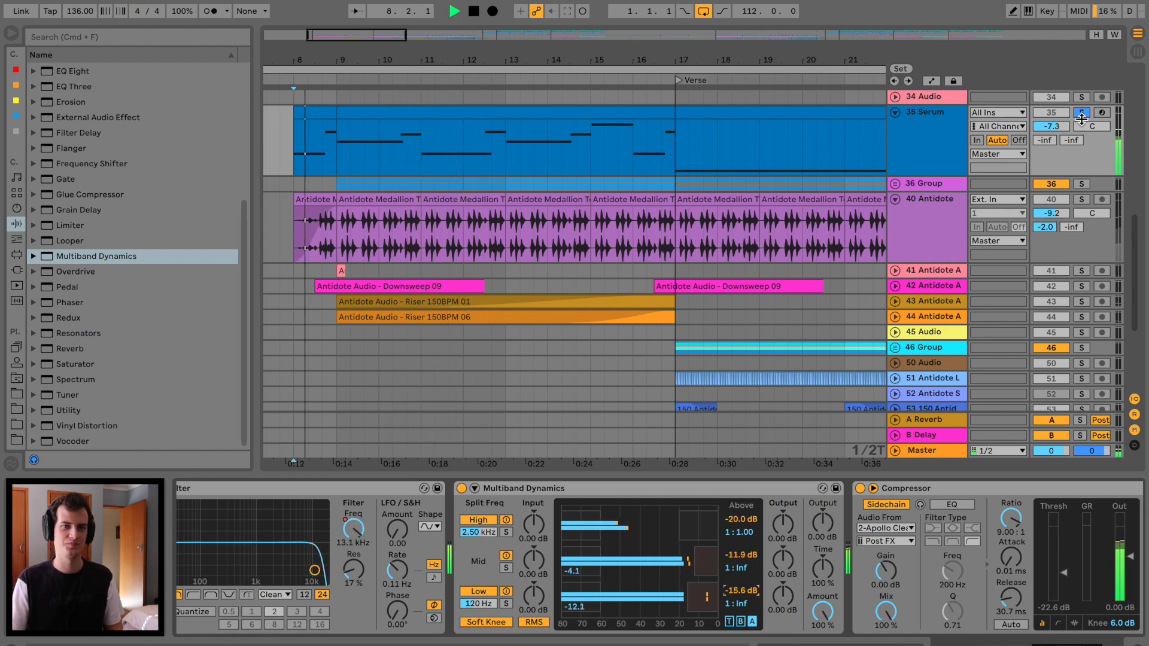
click(280, 157)
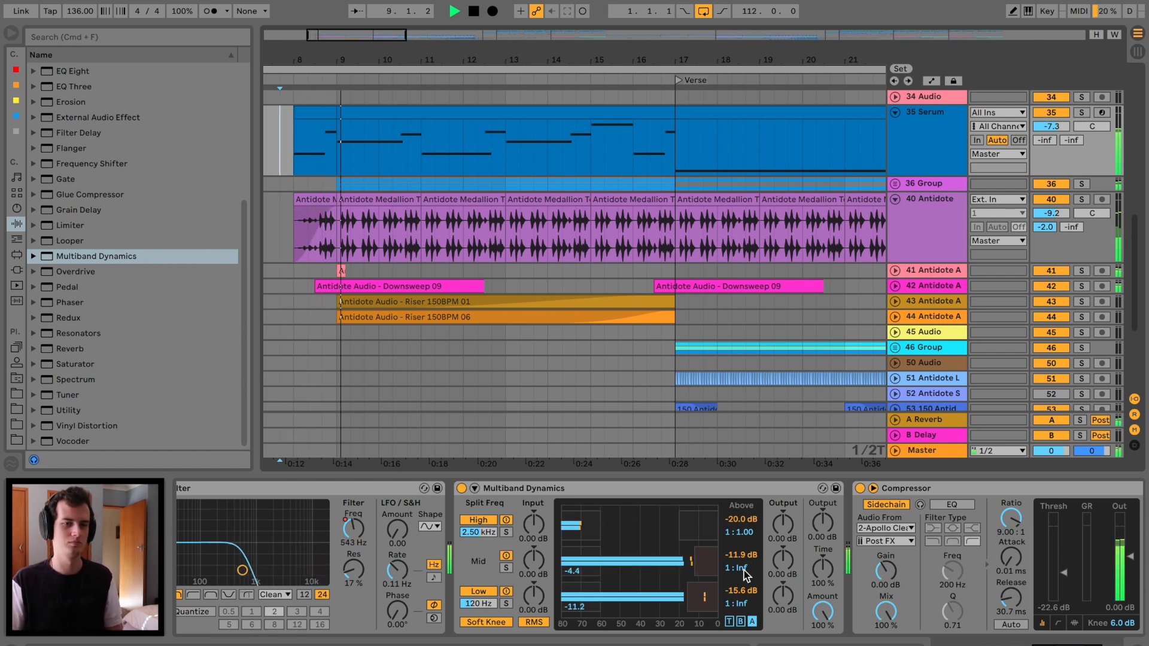
drag(743, 592, 741, 551)
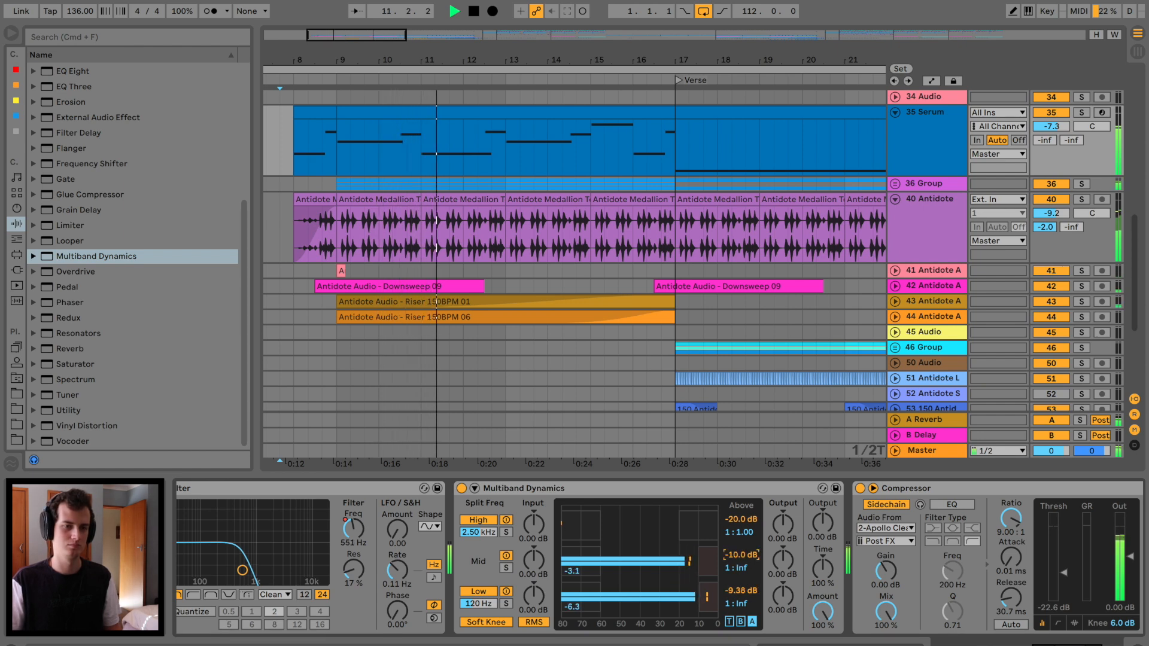
In track 35's Serum, set Osc A to 9 unison voices with more detune and Osc B to 5 voices, and close the plugin.
scroll(417, 492, left, 10)
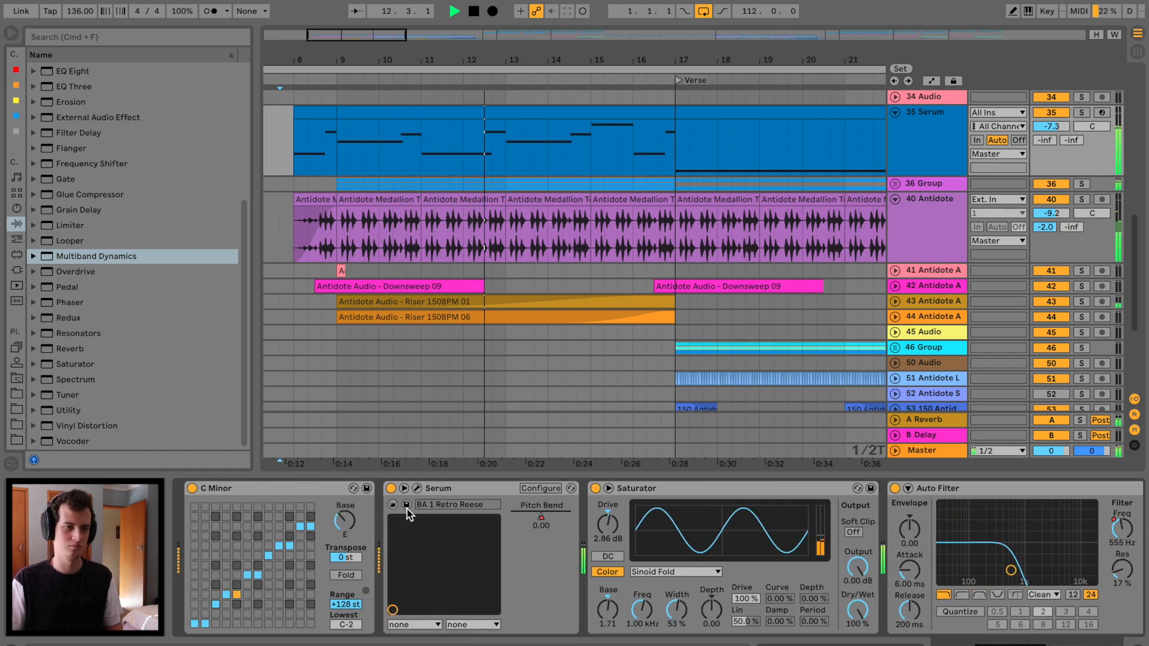
click(417, 491)
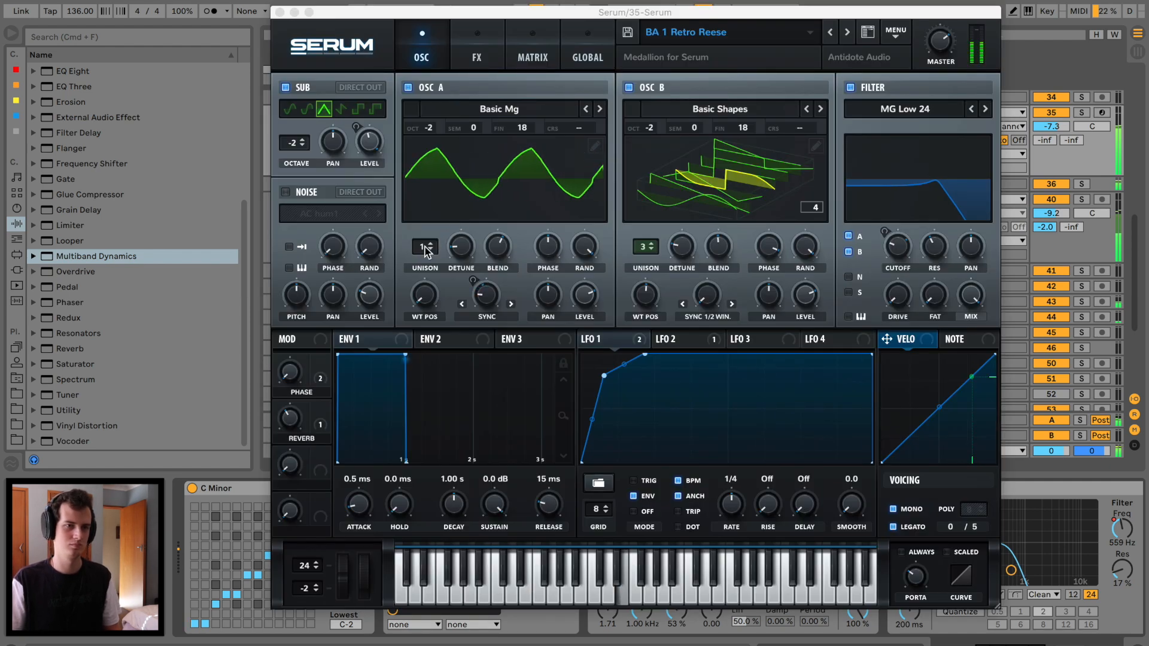
drag(434, 193, 442, 158)
drag(463, 244, 468, 199)
drag(466, 242, 465, 250)
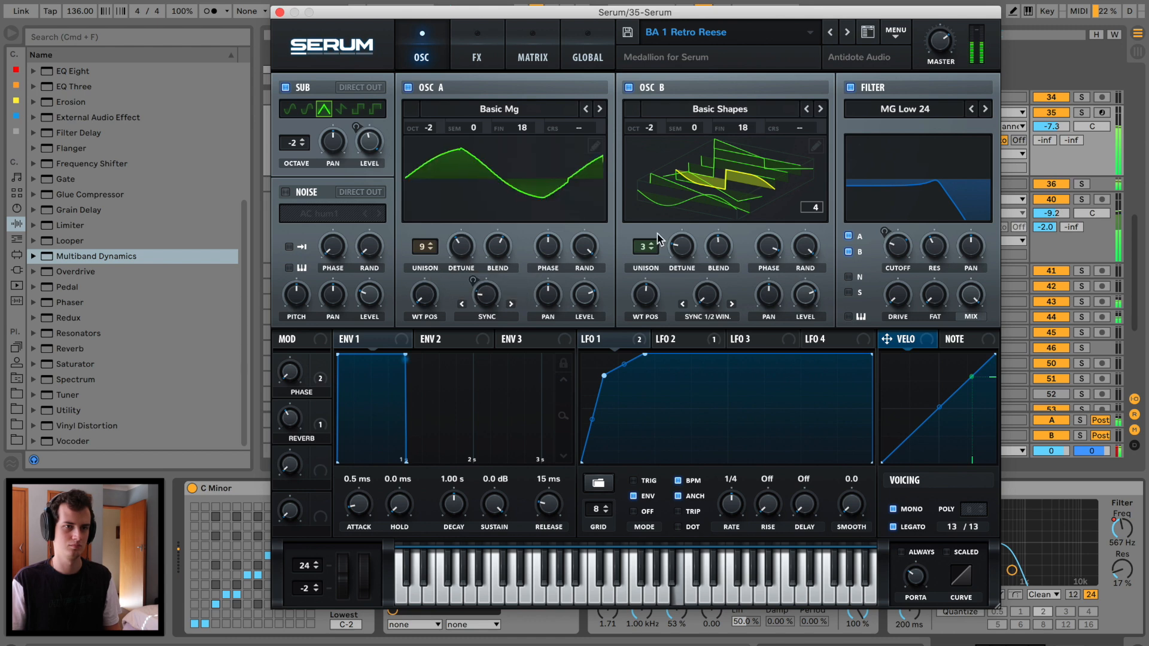
drag(651, 244, 654, 222)
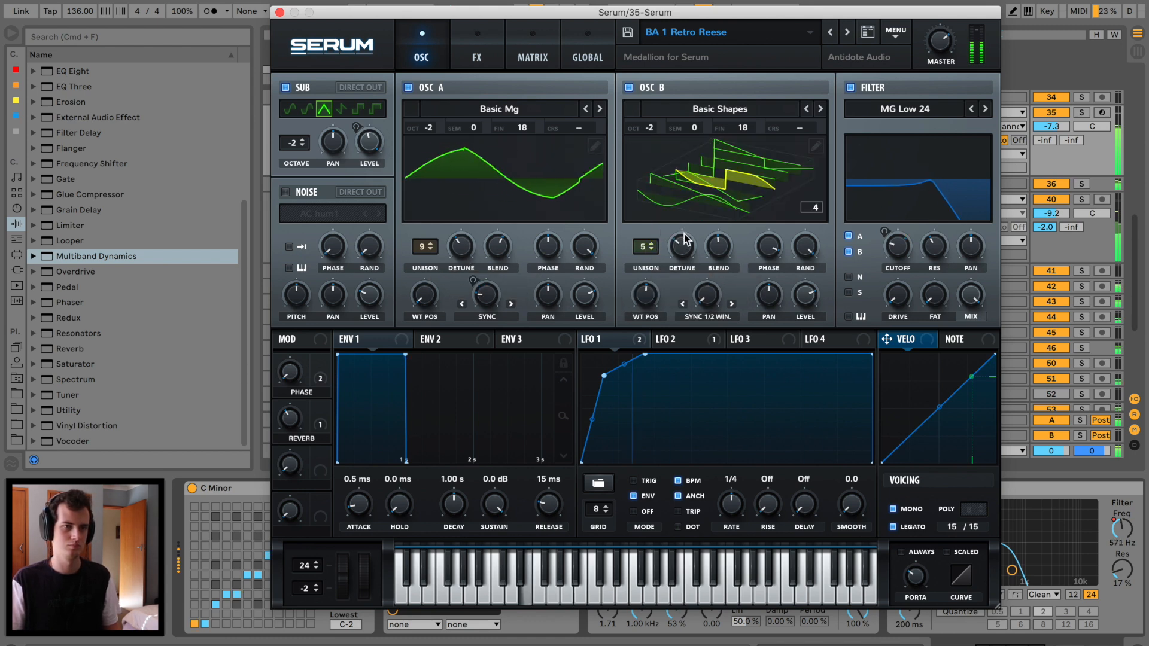
click(280, 13)
Automate track 35's A-Reverb send to rise from about bar 23 to 0 dB at bar 32, and drop back right after.
scroll(683, 243, right, 9)
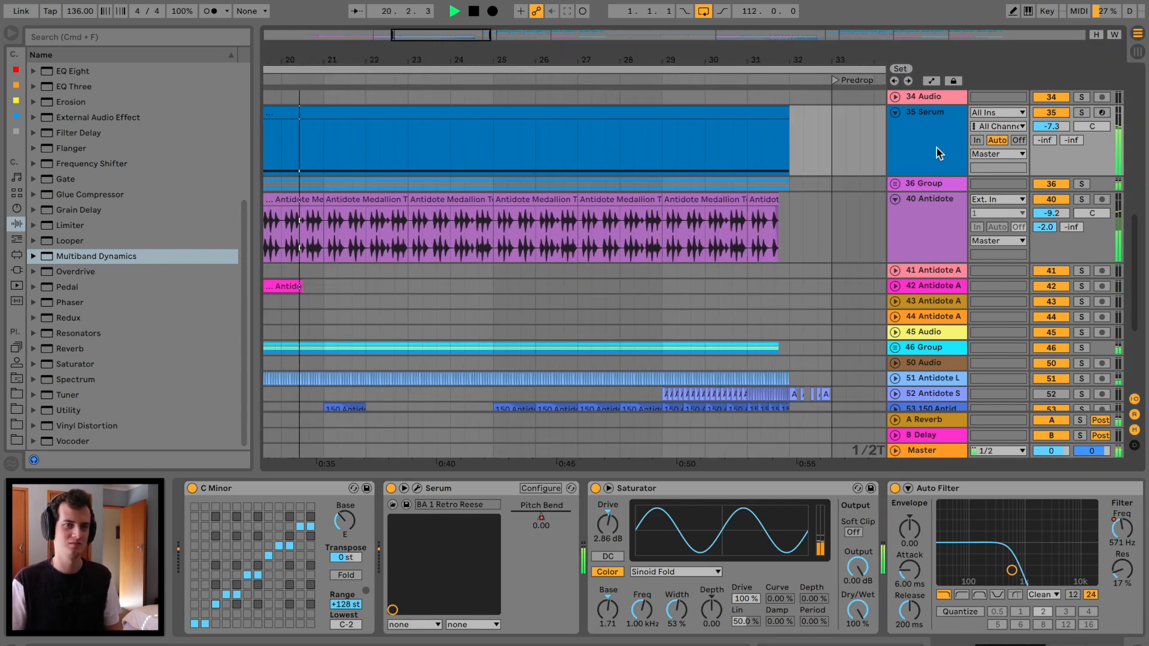
click(937, 152)
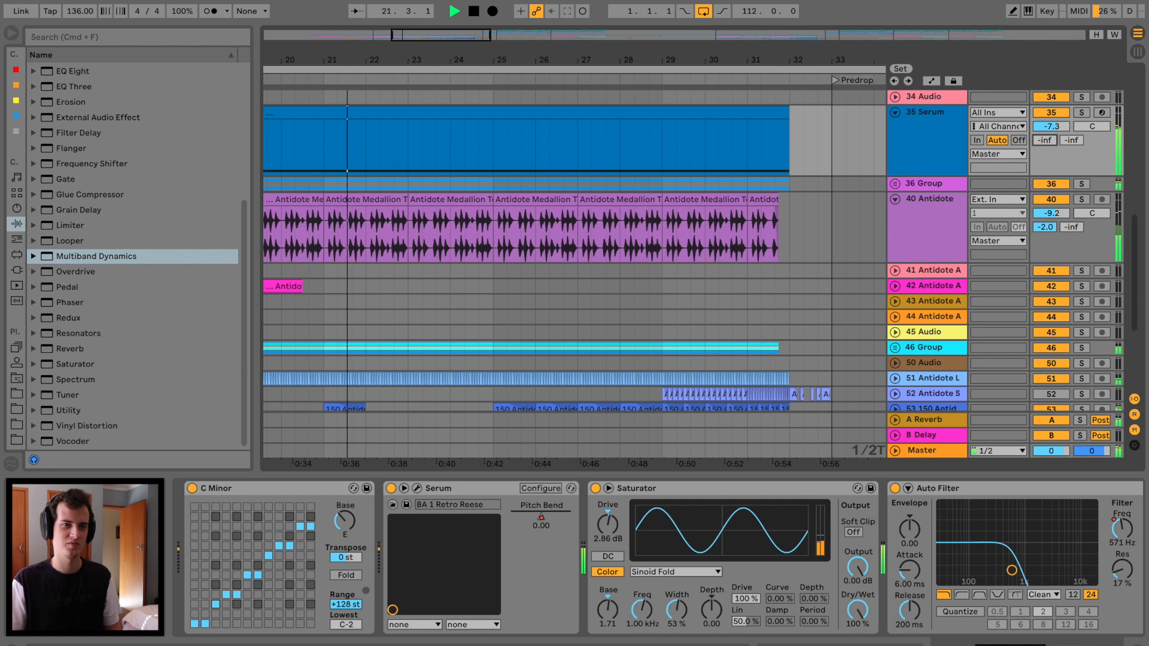
key(a)
scroll(346, 159, left, 2)
click(521, 173)
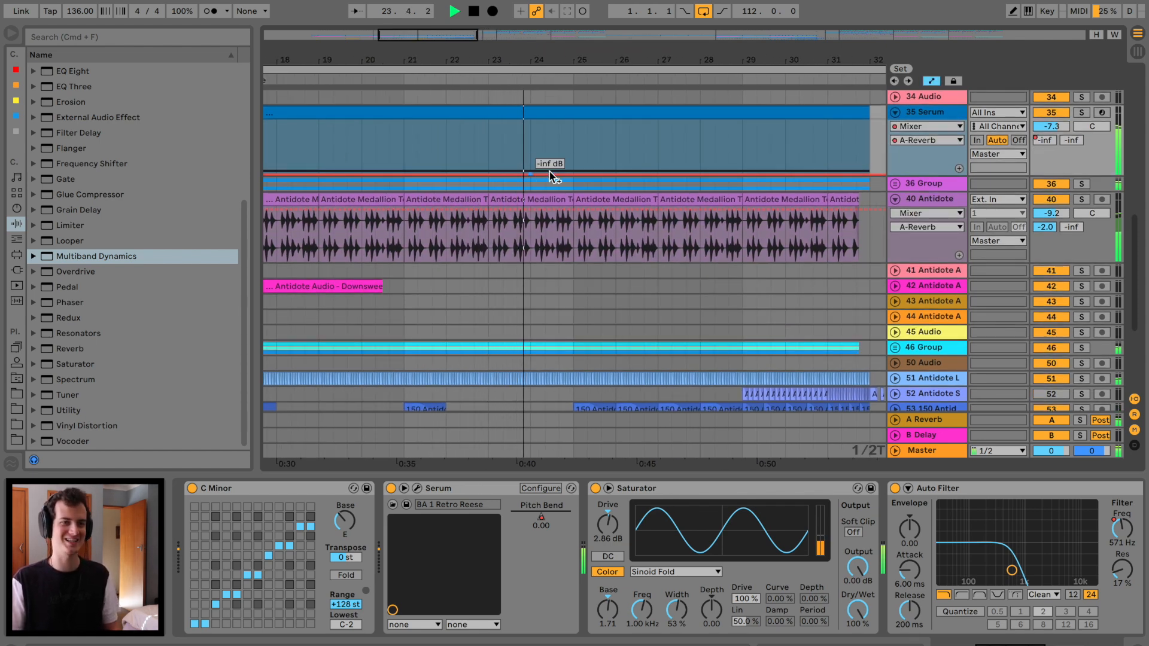
drag(869, 173, 869, 121)
click(503, 173)
click(533, 173)
scroll(587, 158, right, 5)
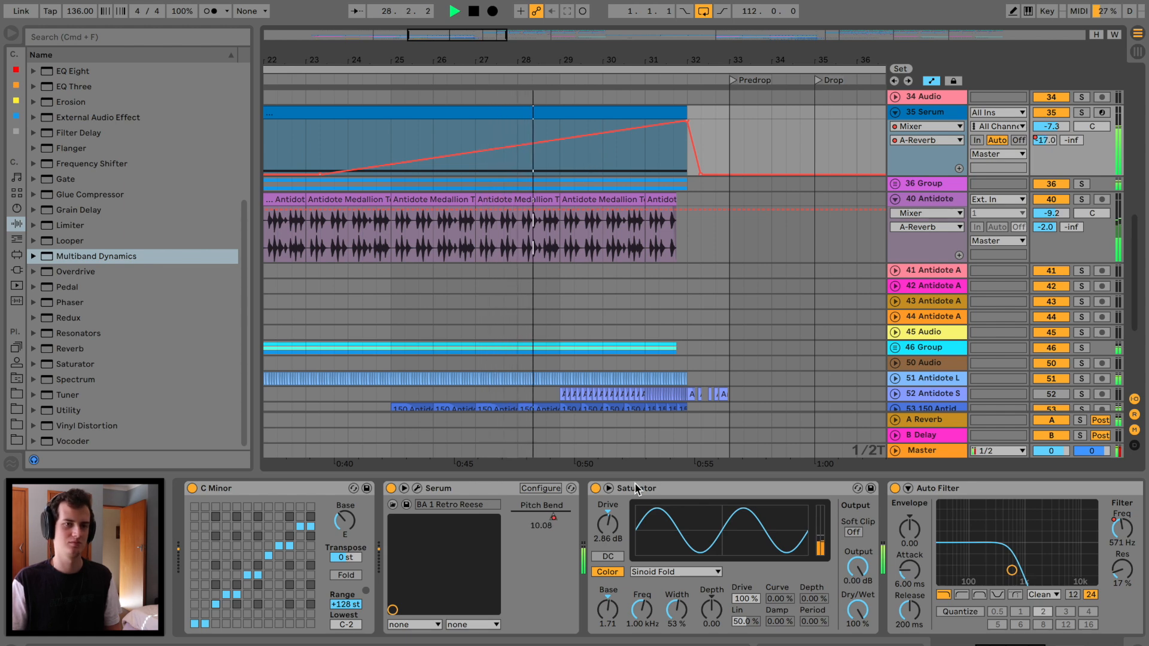
Show the Master's Utility gain automation, raise the point near bar 31.5 to 0 dB, and play the transition.
scroll(702, 519, right, 10)
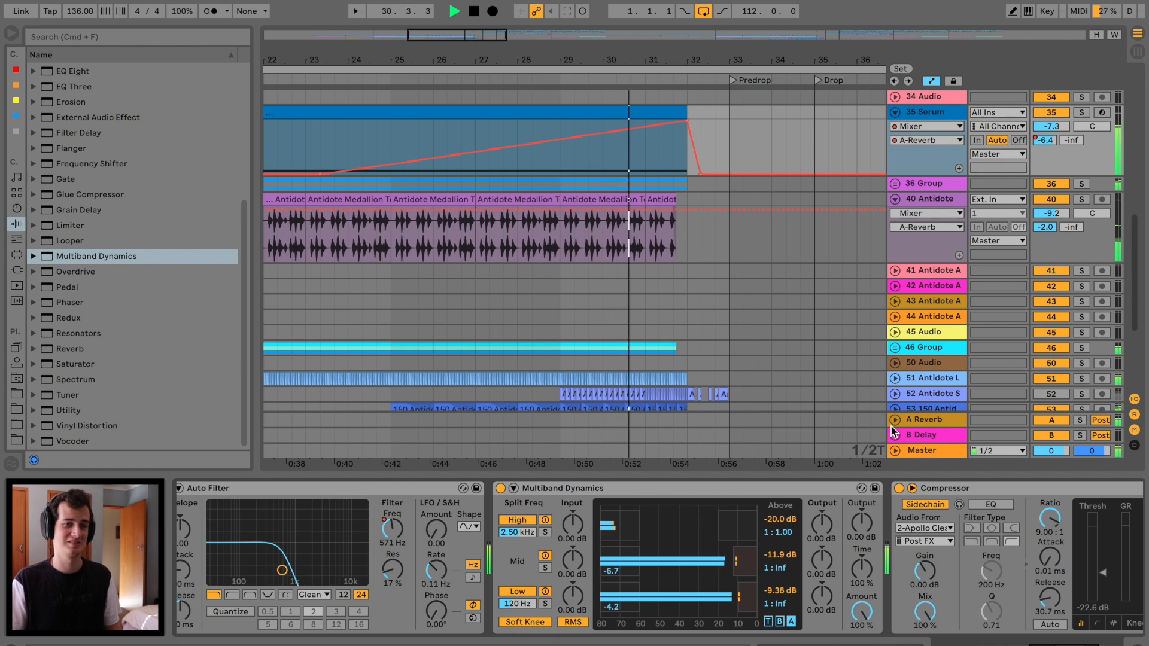
scroll(573, 330, down, 6)
click(920, 452)
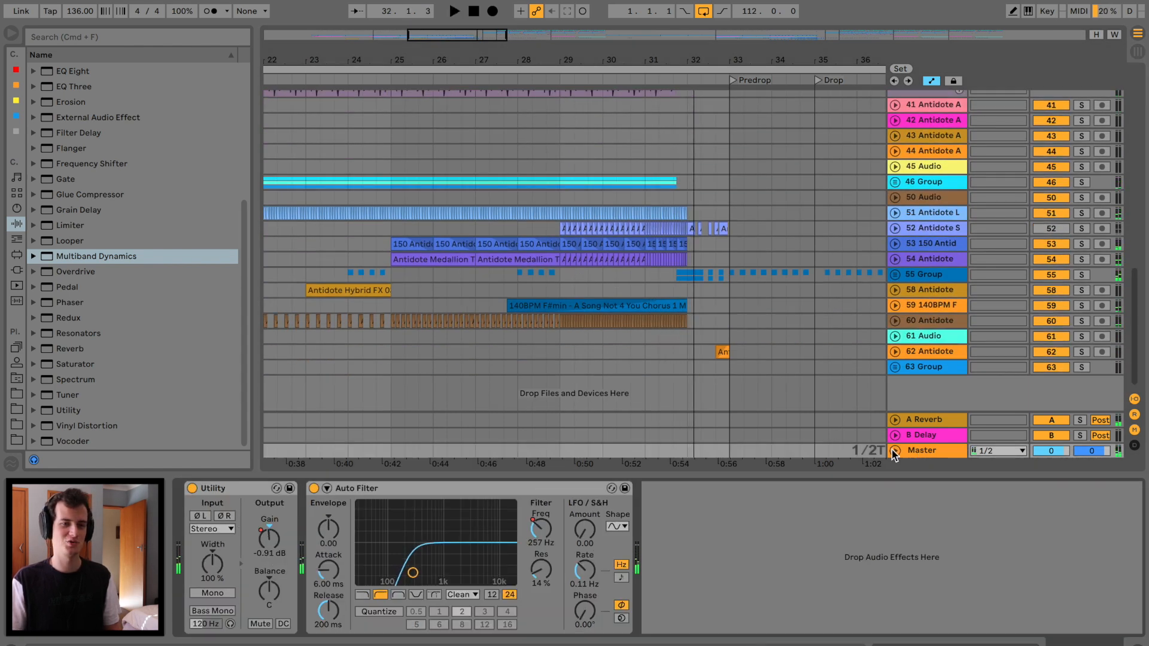
click(894, 451)
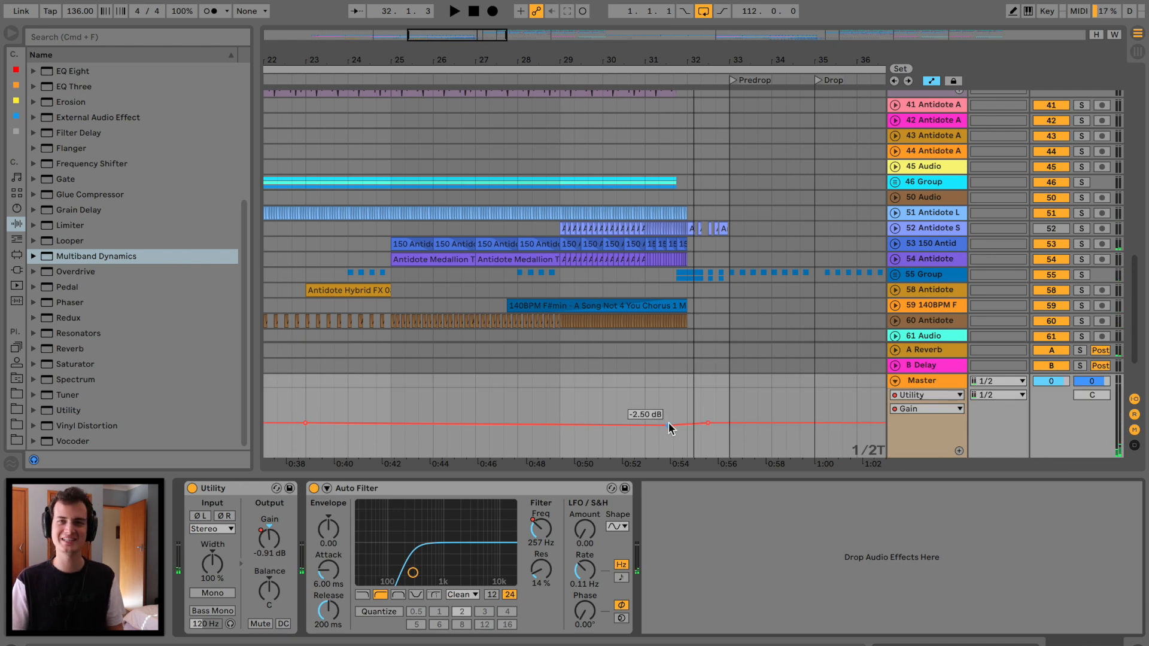
drag(666, 427, 668, 424)
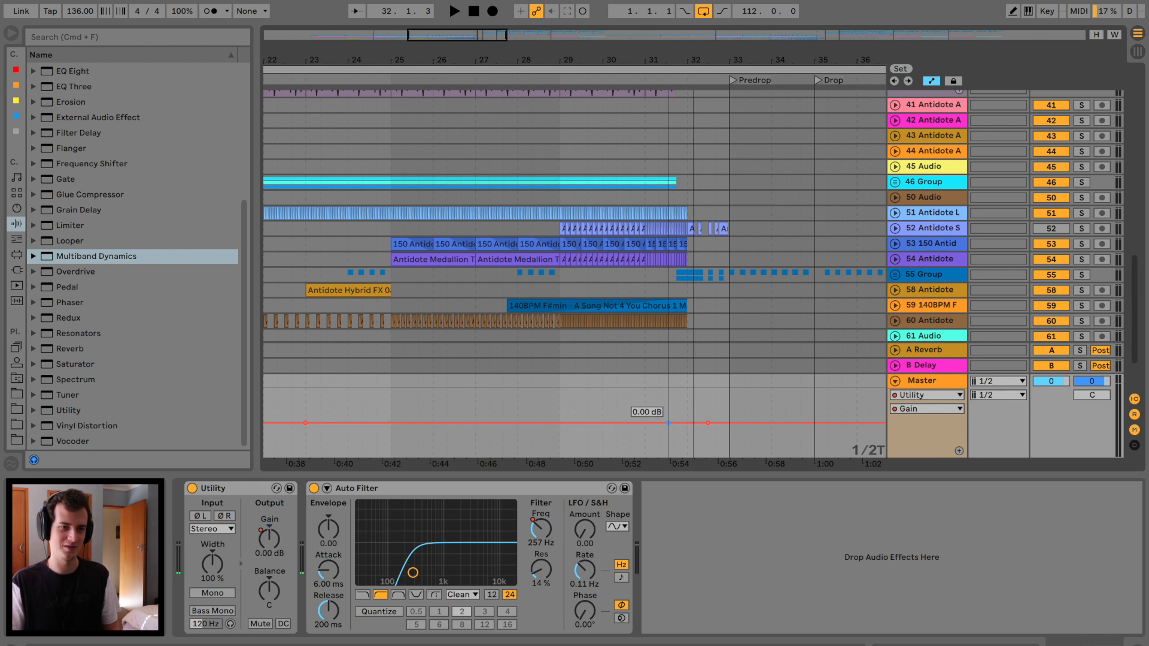
click(622, 79)
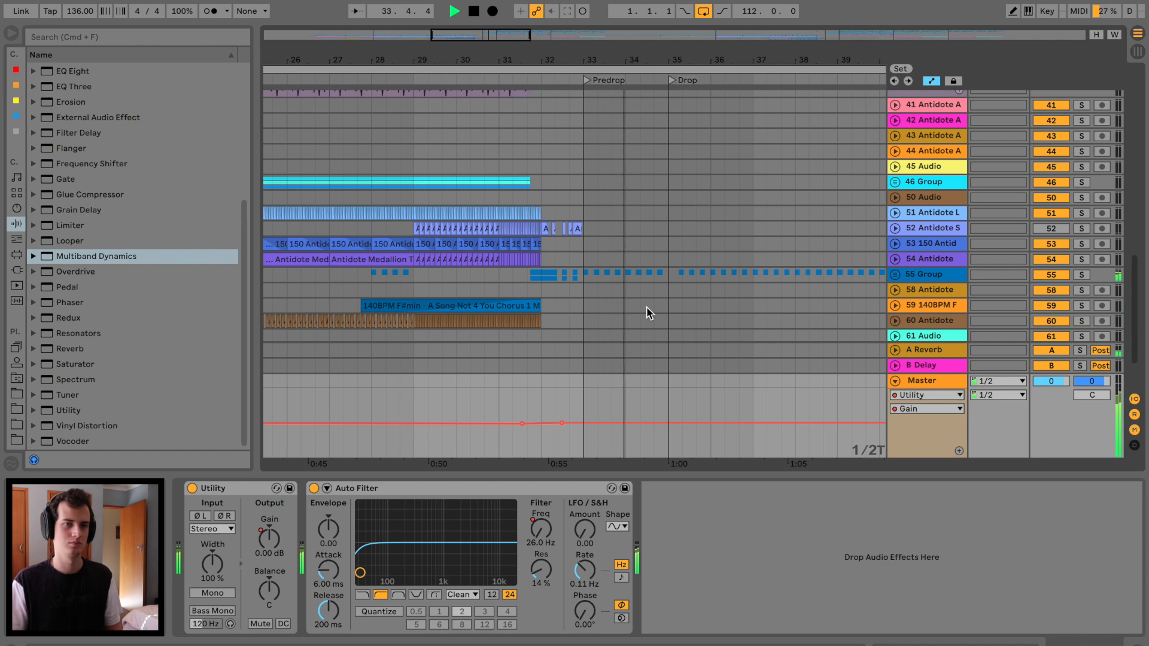
Play track 35's build-up from about bar 28.5, and audition the drop from bar 35.
scroll(647, 306, up, 10)
scroll(646, 307, left, 3)
click(490, 275)
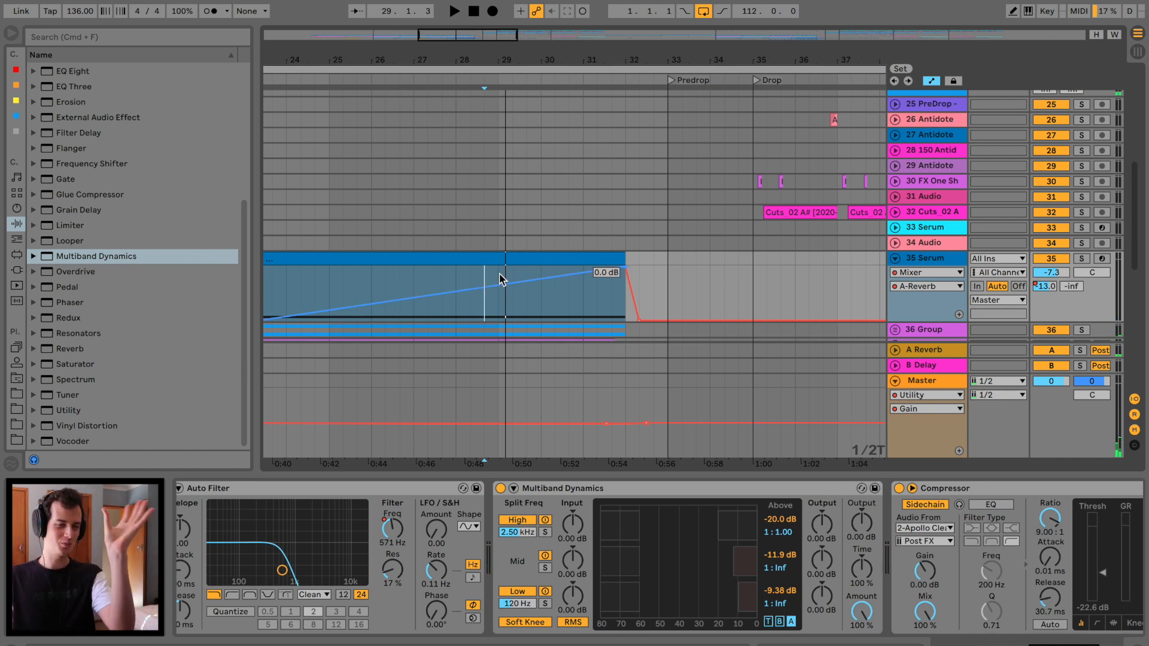
scroll(554, 308, right, 8)
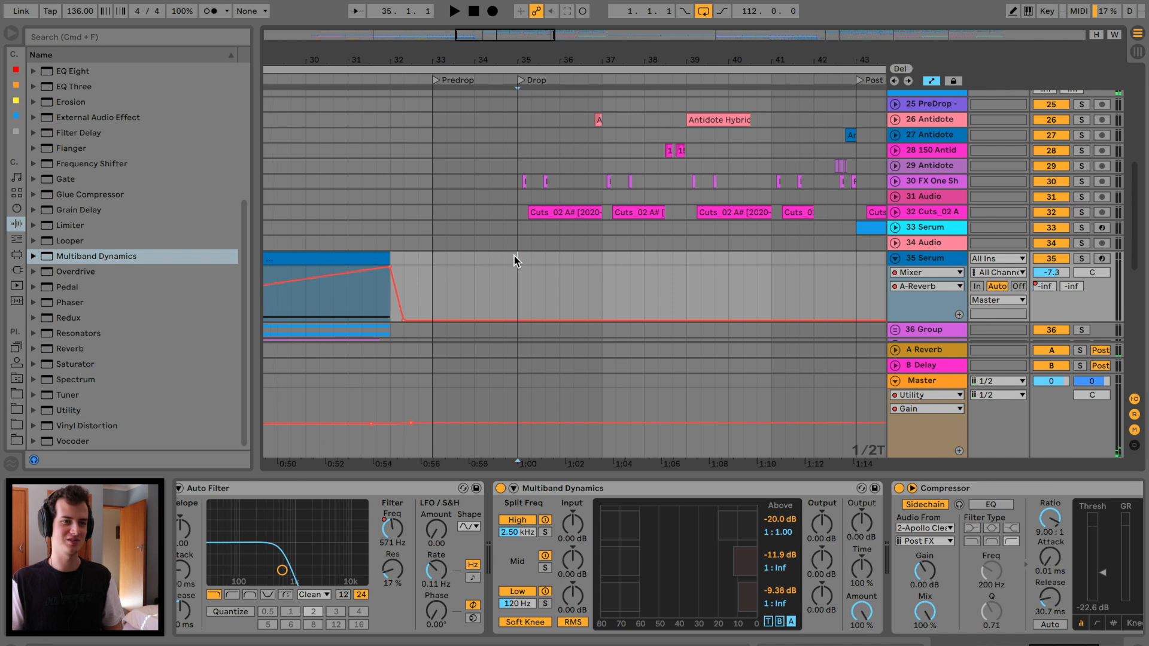
click(518, 259)
key(space)
key(space)
Compare the predrop at bar 33 with the build-up from about bar 27 by playing each in turn.
click(434, 261)
key(space)
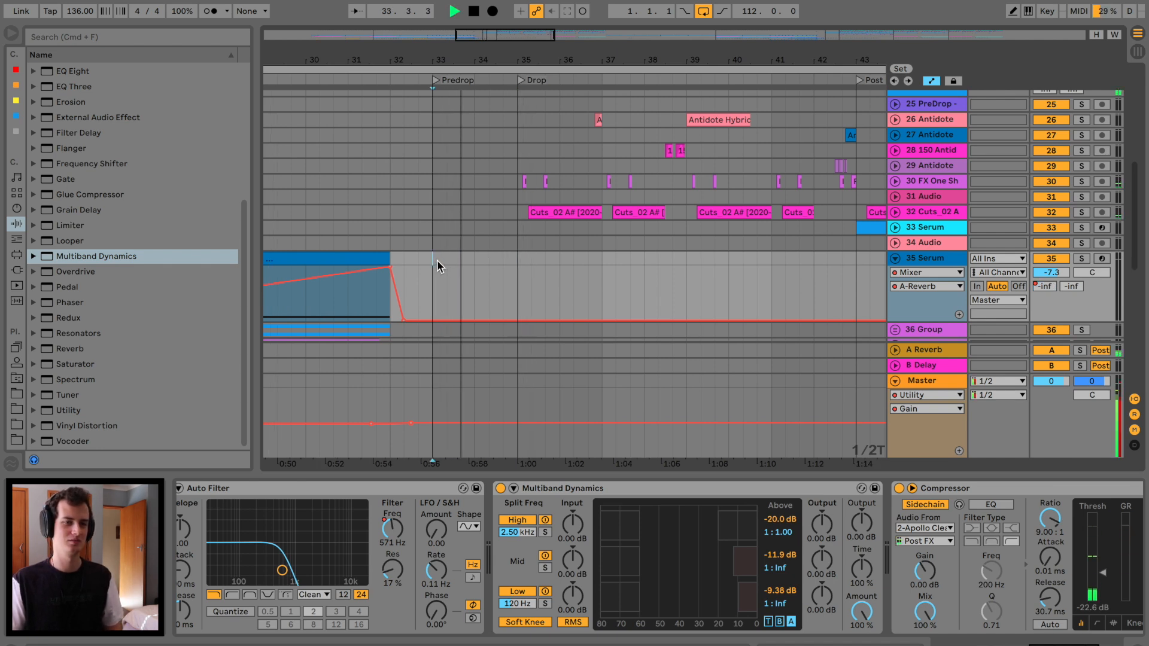
scroll(438, 262, left, 8)
key(space)
click(440, 277)
key(space)
click(688, 261)
key(space)
key(space)
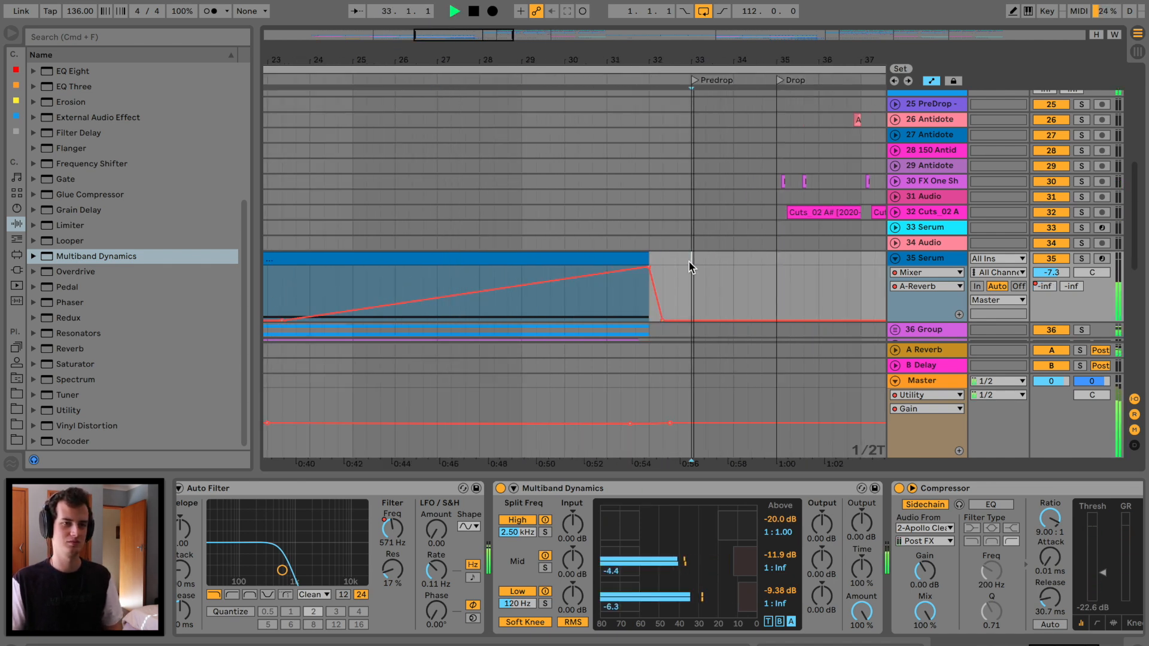
Stop playback and collapse the 40 Antidote and Master tracks.
scroll(663, 271, down, 2)
scroll(663, 270, right, 1)
scroll(663, 270, down, 2)
scroll(663, 271, right, 1)
key(space)
click(897, 256)
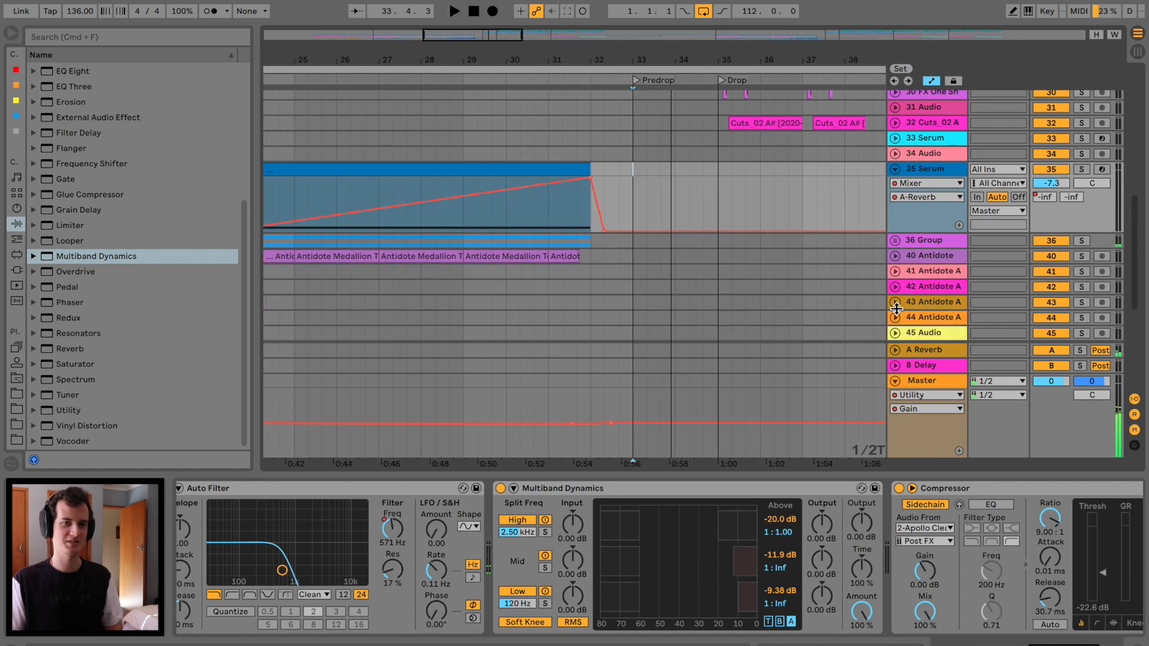
click(896, 381)
Solo group 12, rename it BASSES, and play it from bar 33.
scroll(739, 296, up, 6)
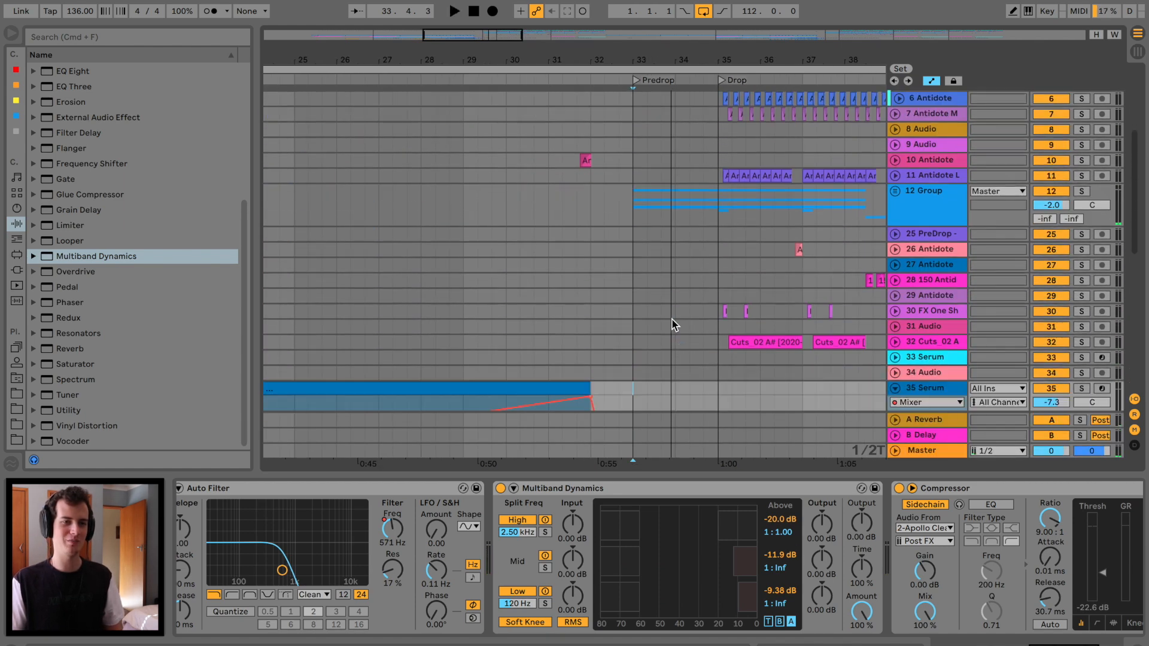
click(636, 213)
click(1082, 191)
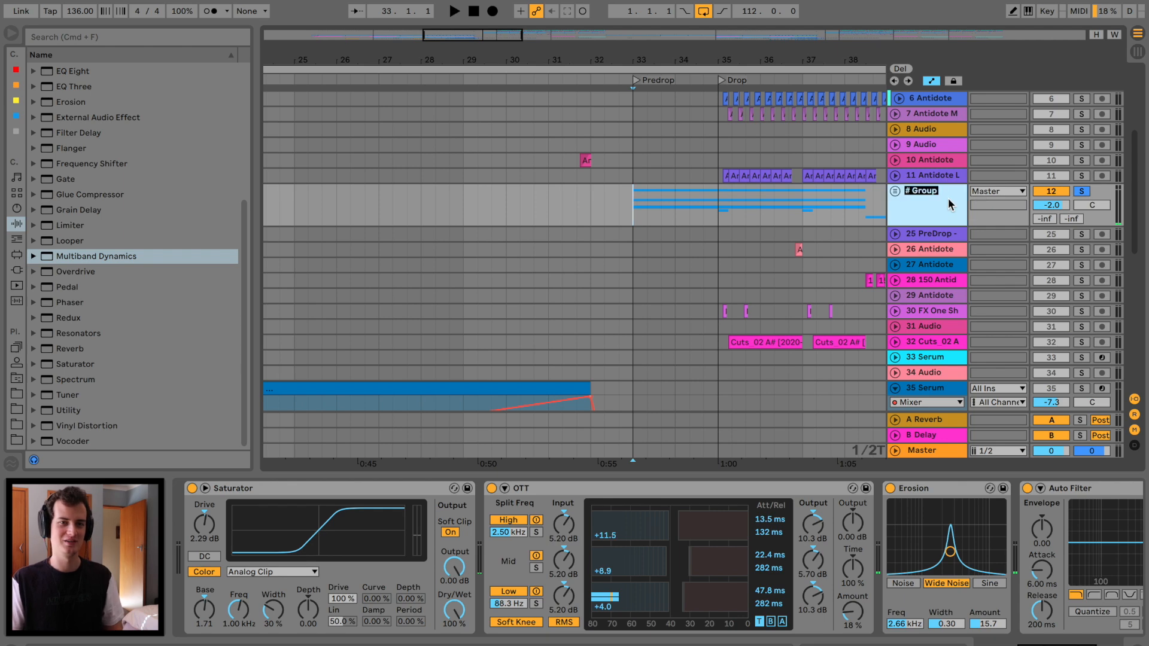
text(BASSES)
key(Return)
key(space)
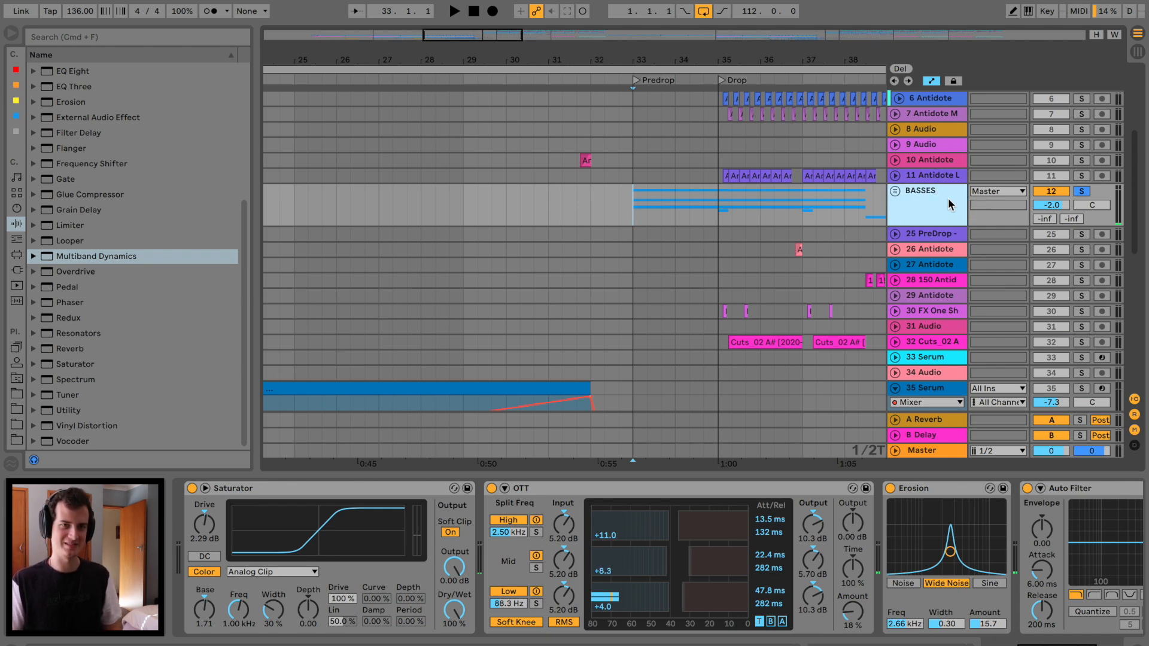
Unfold the BASSES group and audition 14 Serum, SUB and 19 Serum soloed one at a time from bar 33.
click(895, 191)
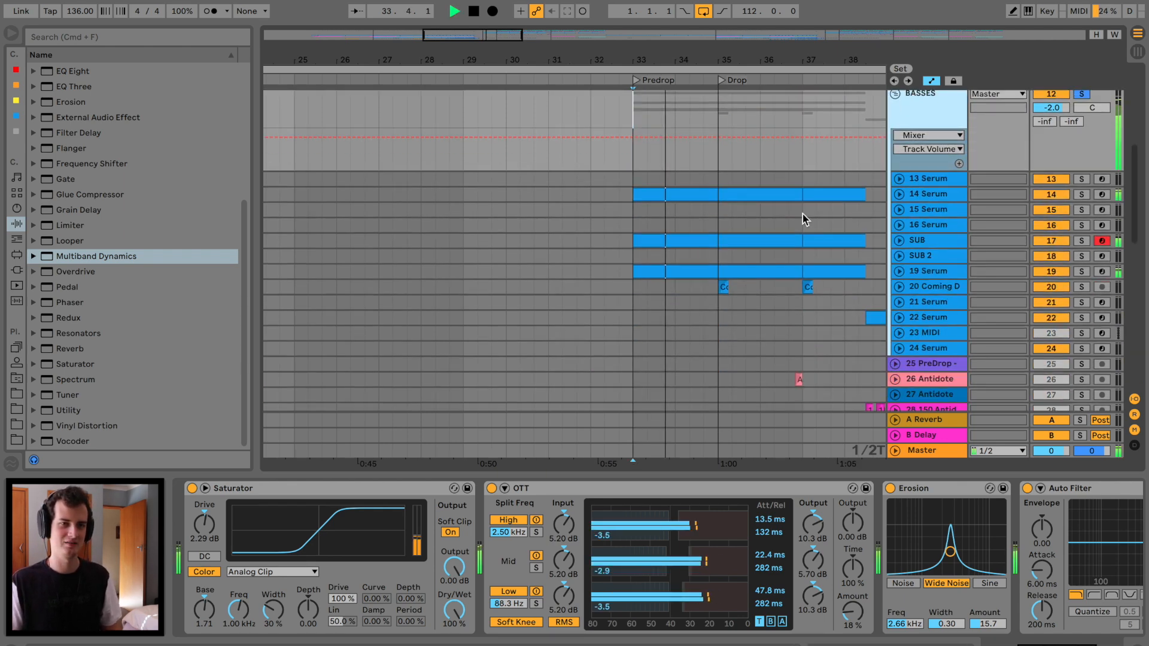
click(1081, 195)
key(space)
key(space)
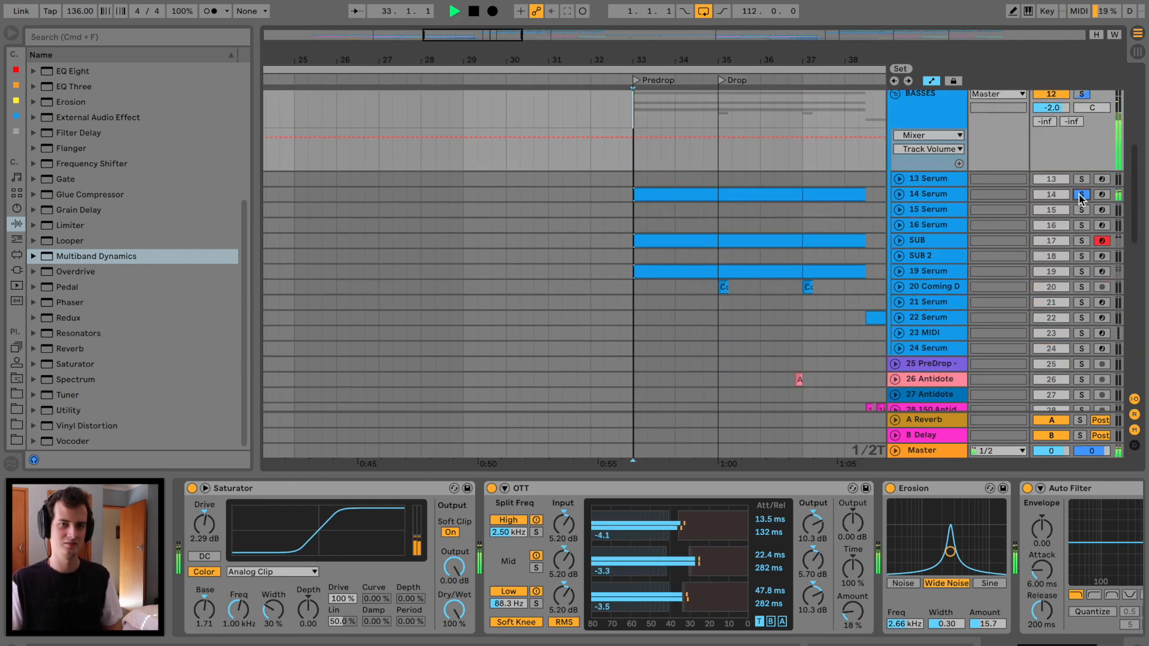
key(space)
click(1081, 241)
click(1082, 271)
key(space)
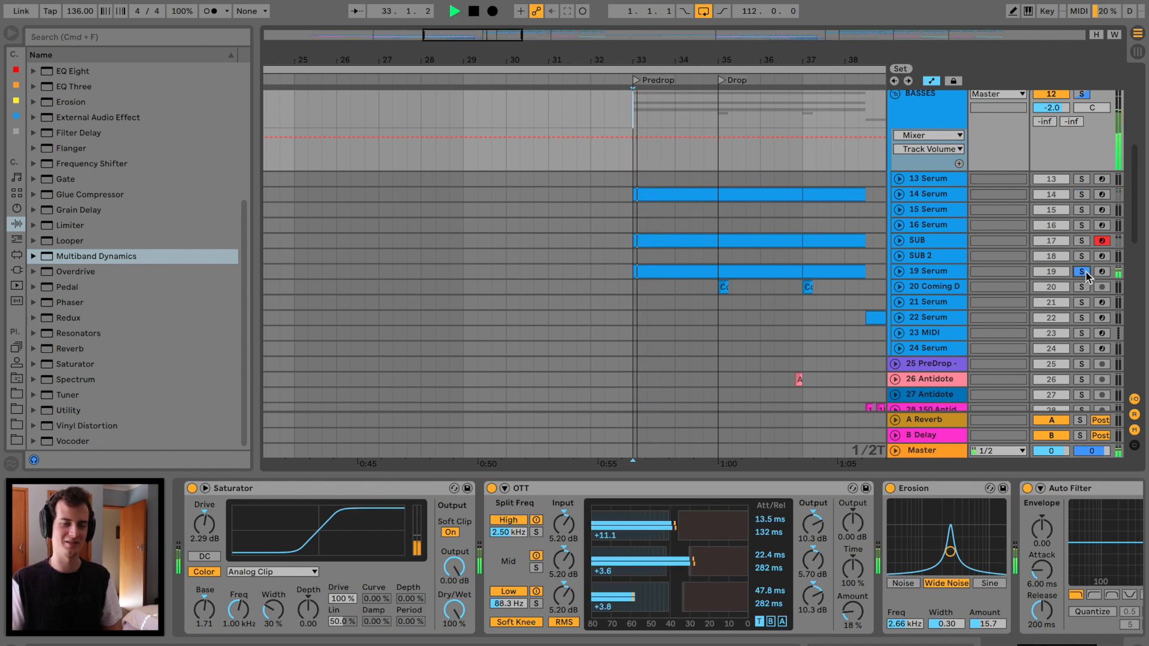
Solo 14 Serum and review its effects chain while playing from bar 33.
click(1082, 194)
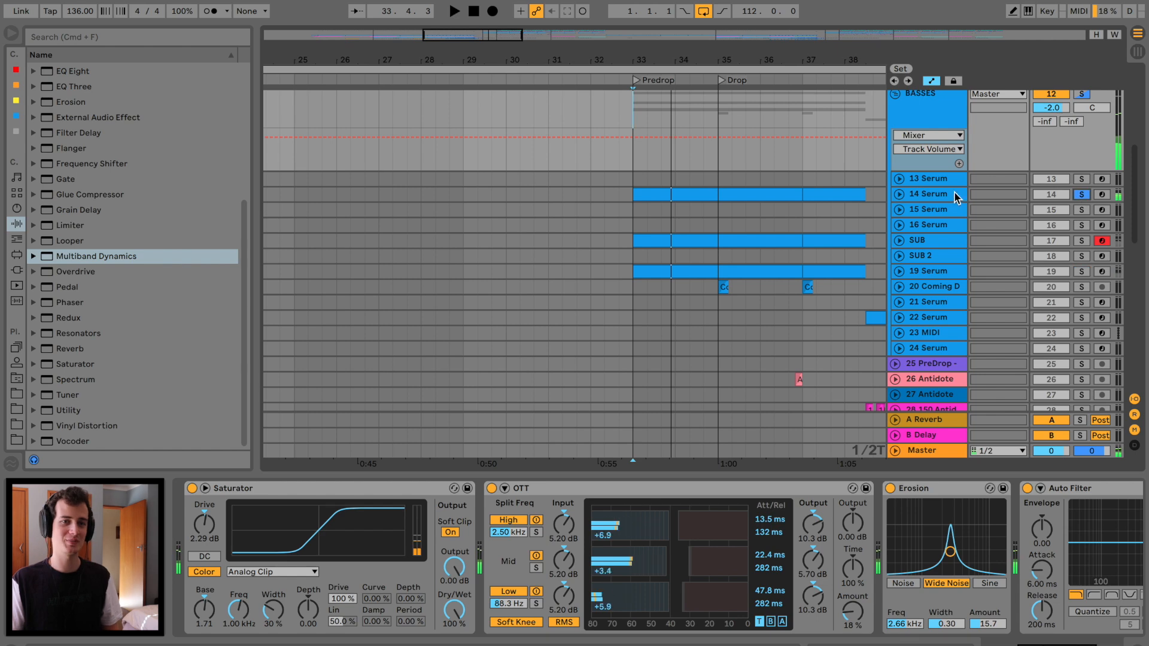
click(952, 194)
key(space)
scroll(987, 540, right, 10)
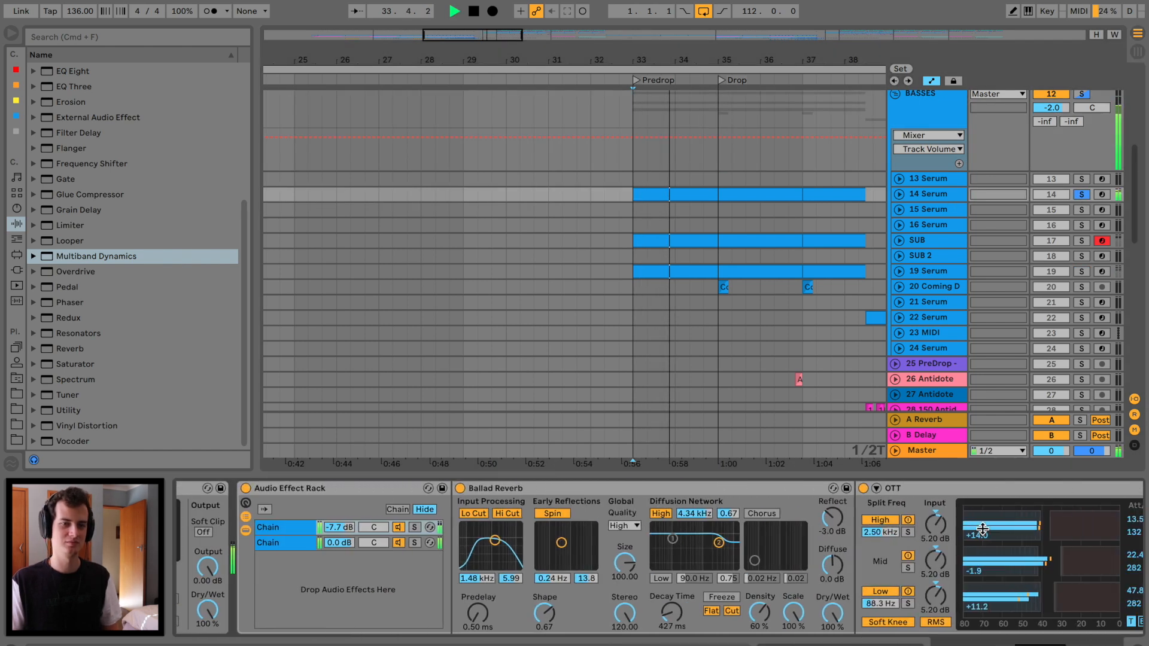
scroll(981, 529, left, 5)
scroll(934, 527, left, 8)
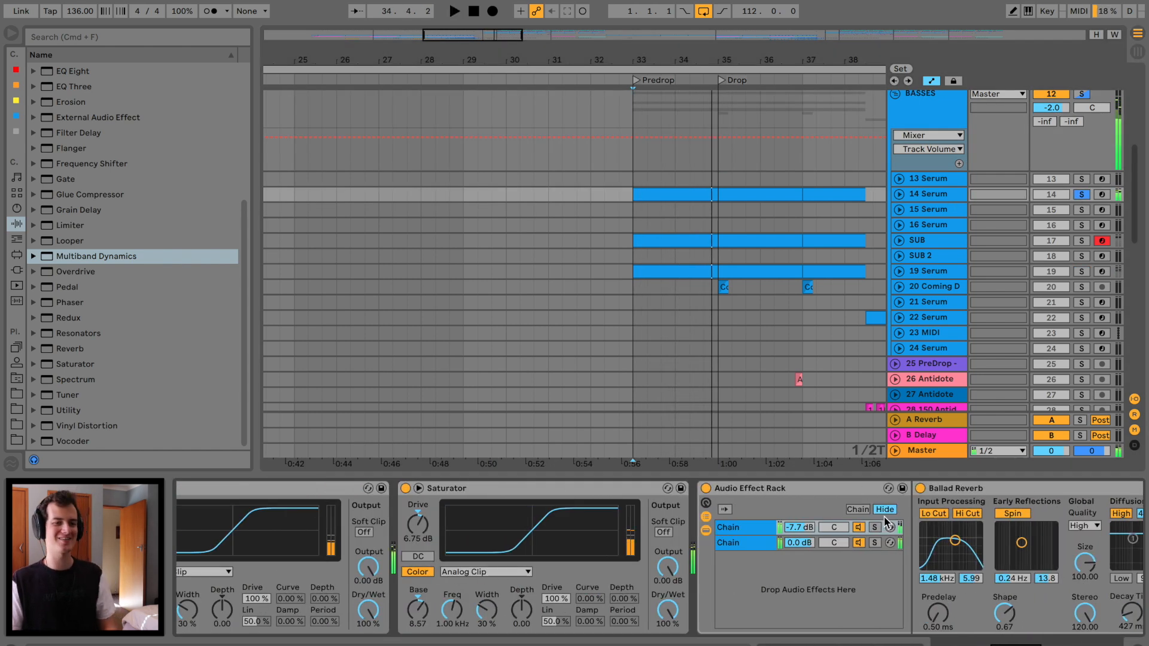
Try an EQ Eight in M/S mode with a side-channel boost before the Compressor on 14 Serum, and delete it.
double_click(792, 490)
scroll(967, 504, right, 7)
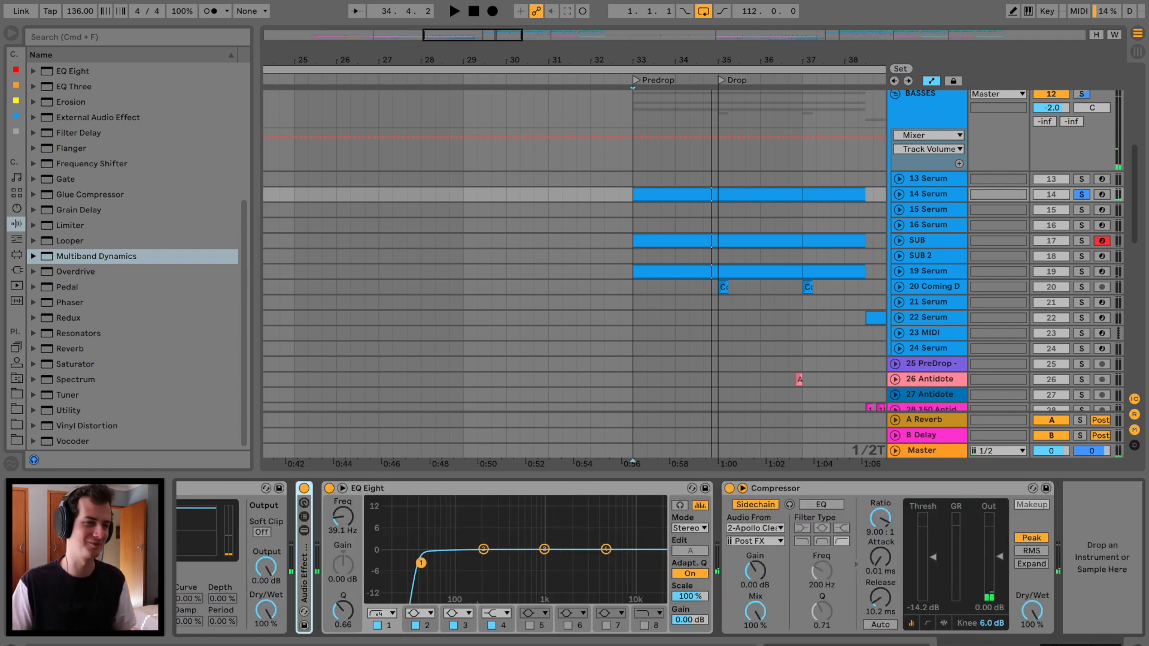
scroll(73, 177, up, 4)
drag(75, 189, 735, 511)
click(1088, 528)
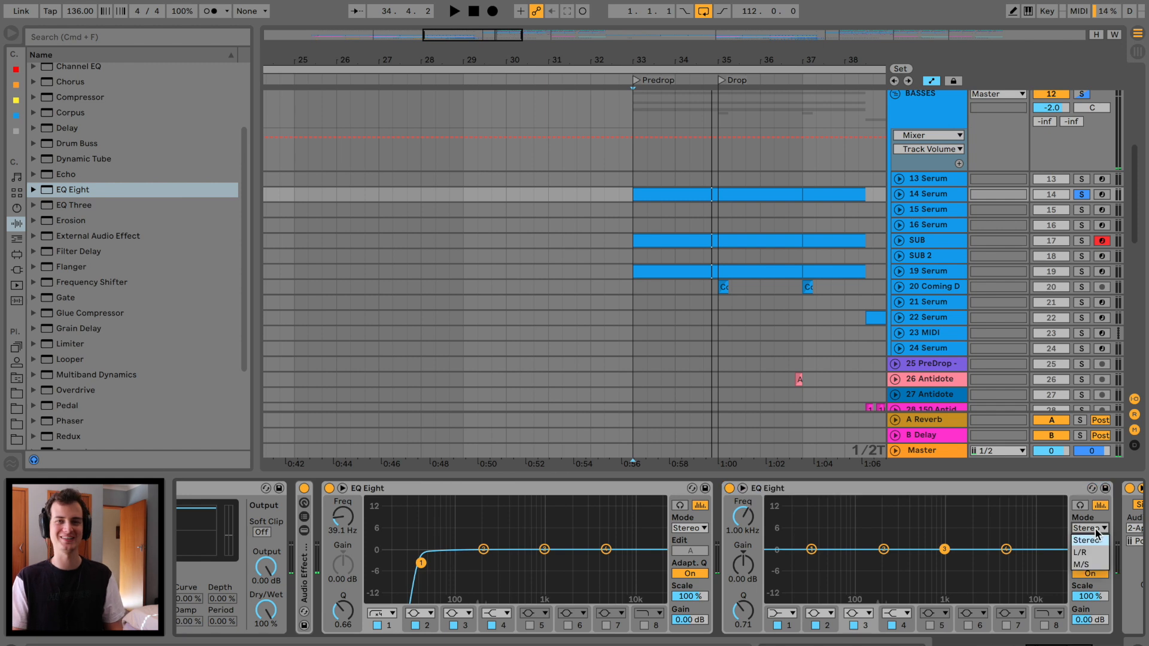
scroll(894, 578, right, 5)
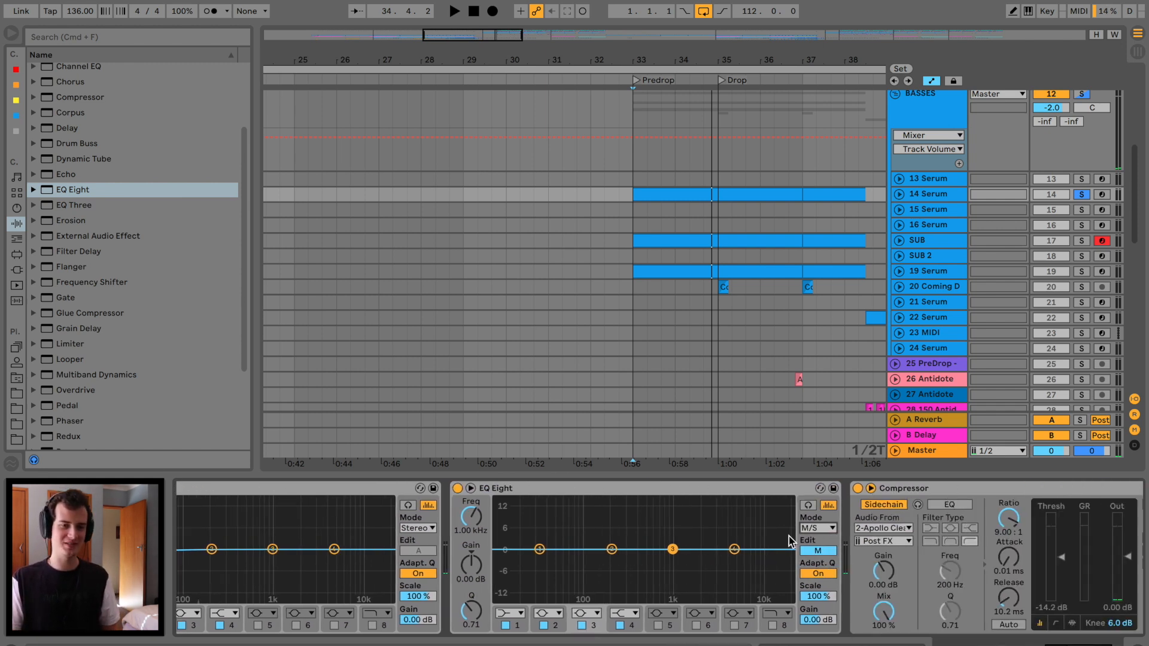
key(space)
click(818, 551)
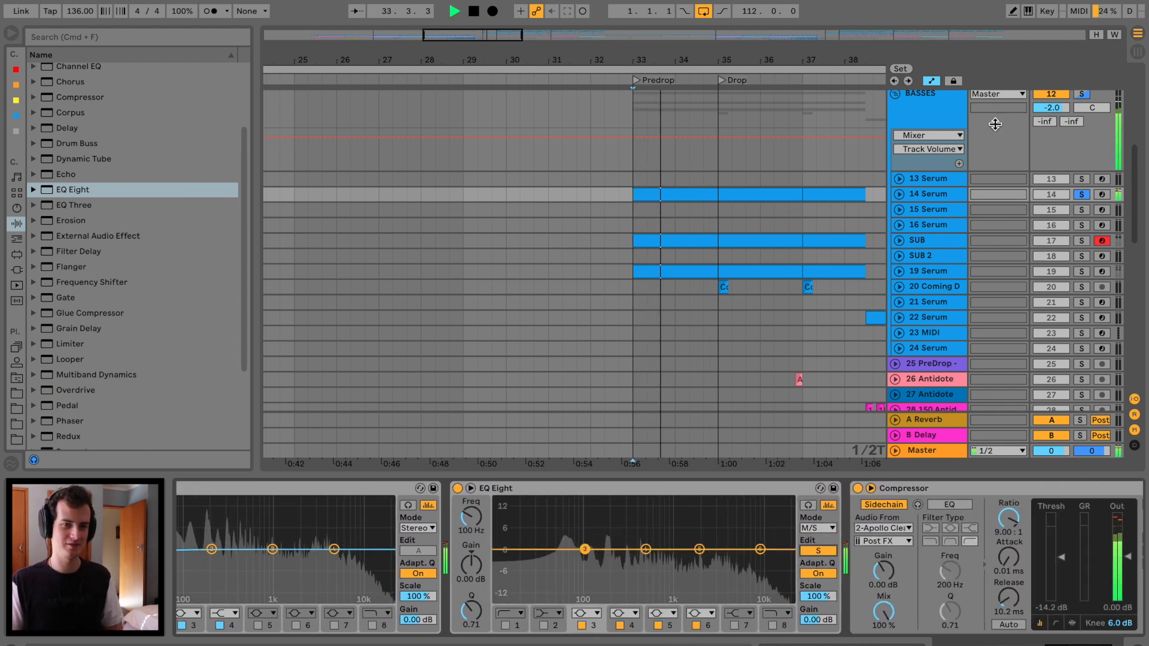
drag(645, 550, 606, 532)
click(606, 488)
key(Delete)
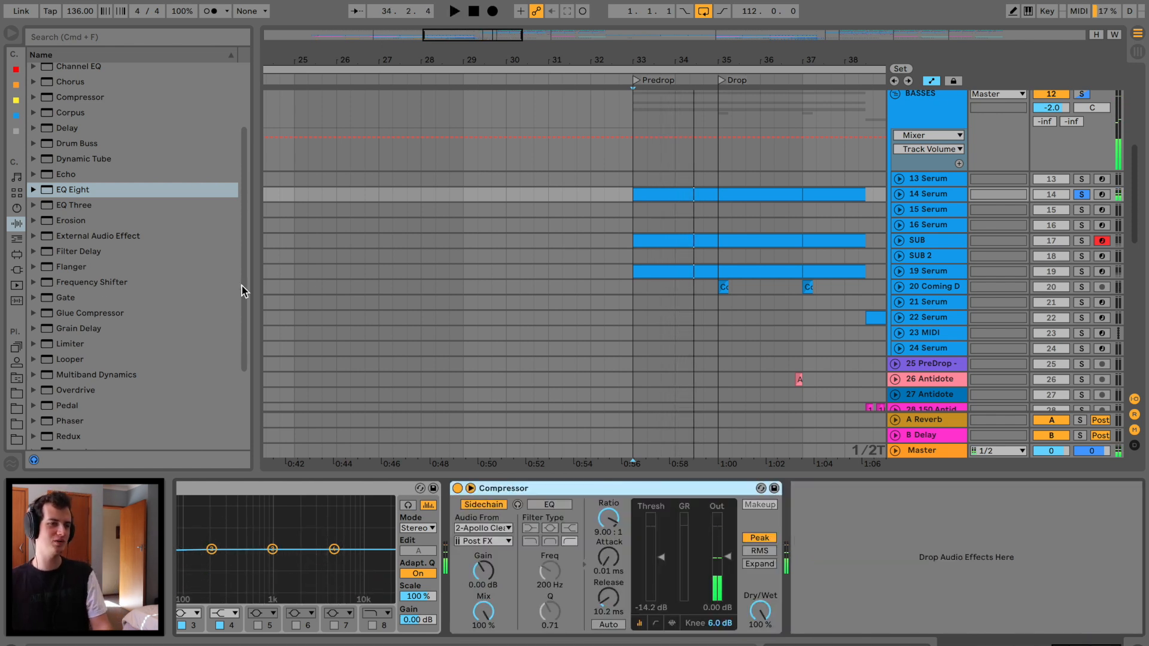
Insert the iZotope Ozone 7 VST before the Compressor on 14 Serum.
click(17, 270)
click(34, 85)
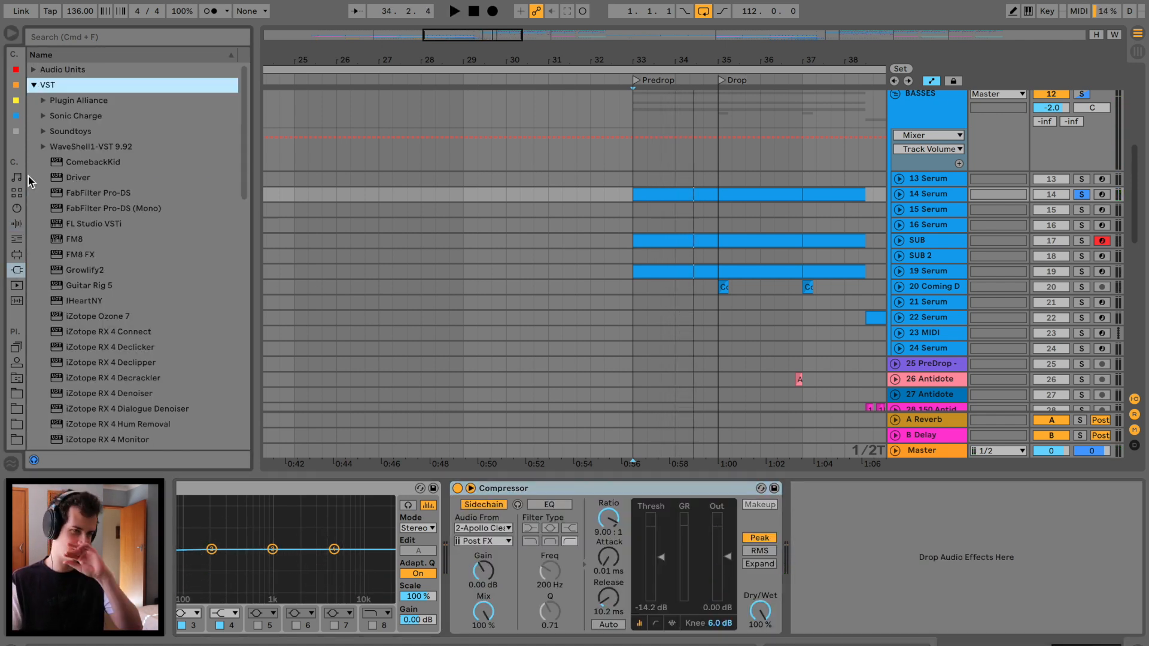
scroll(111, 317, down, 5)
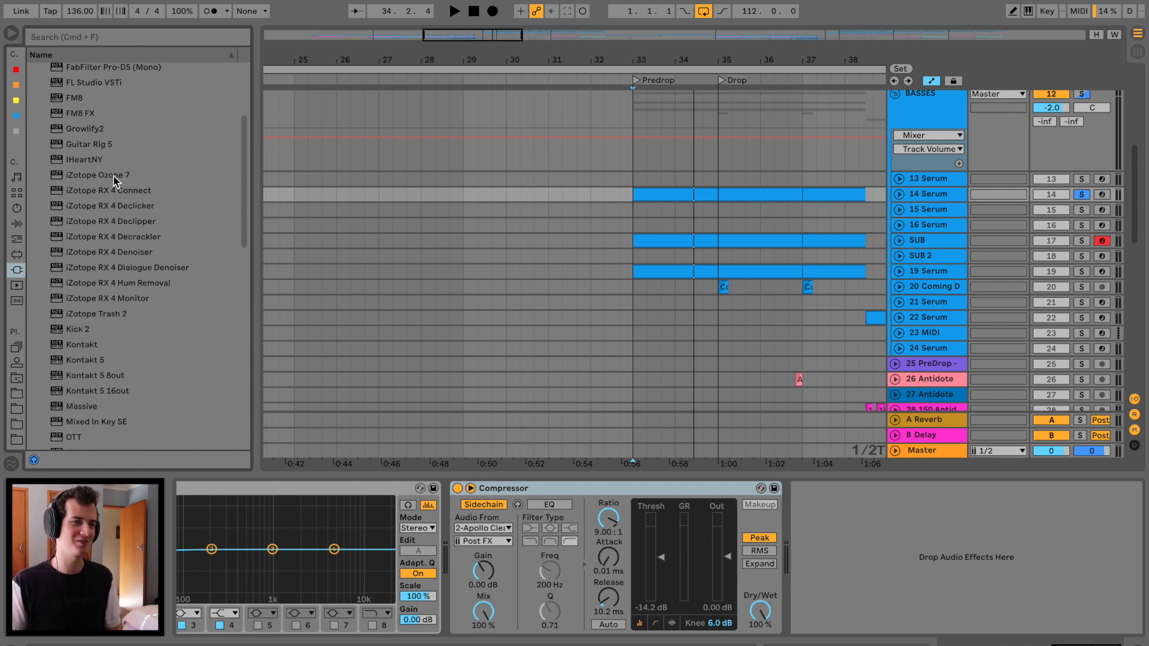
double_click(103, 175)
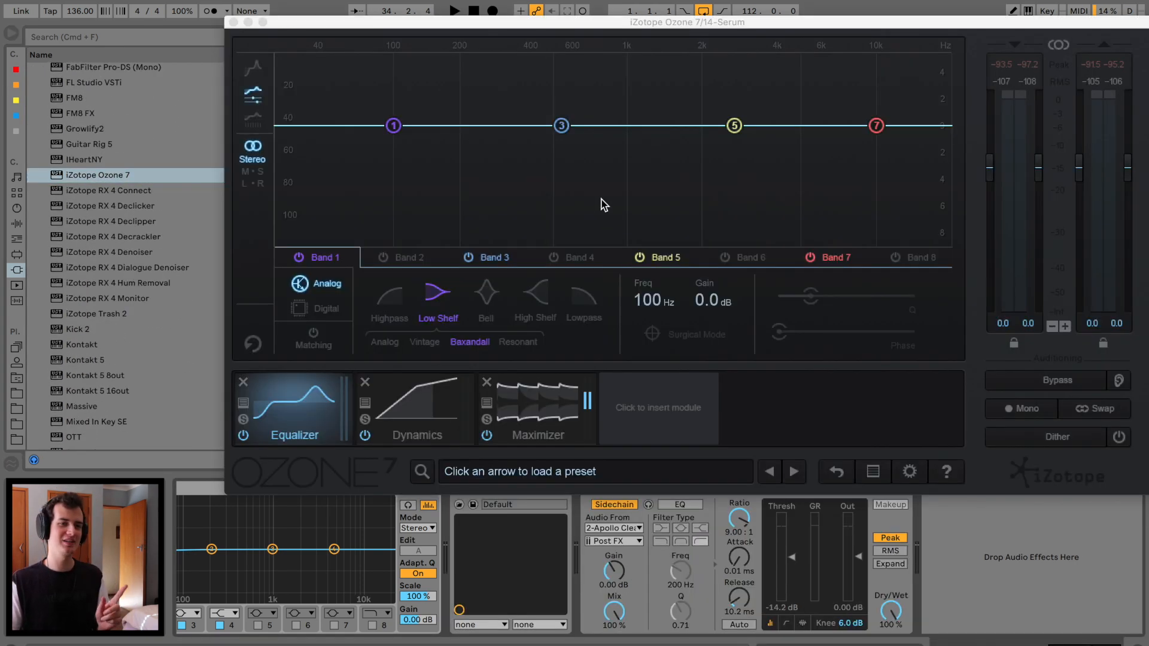
Replace Ozone 7's default modules with an Imager and turn on Stereoize at 8.6.
click(243, 382)
click(243, 382)
click(243, 382)
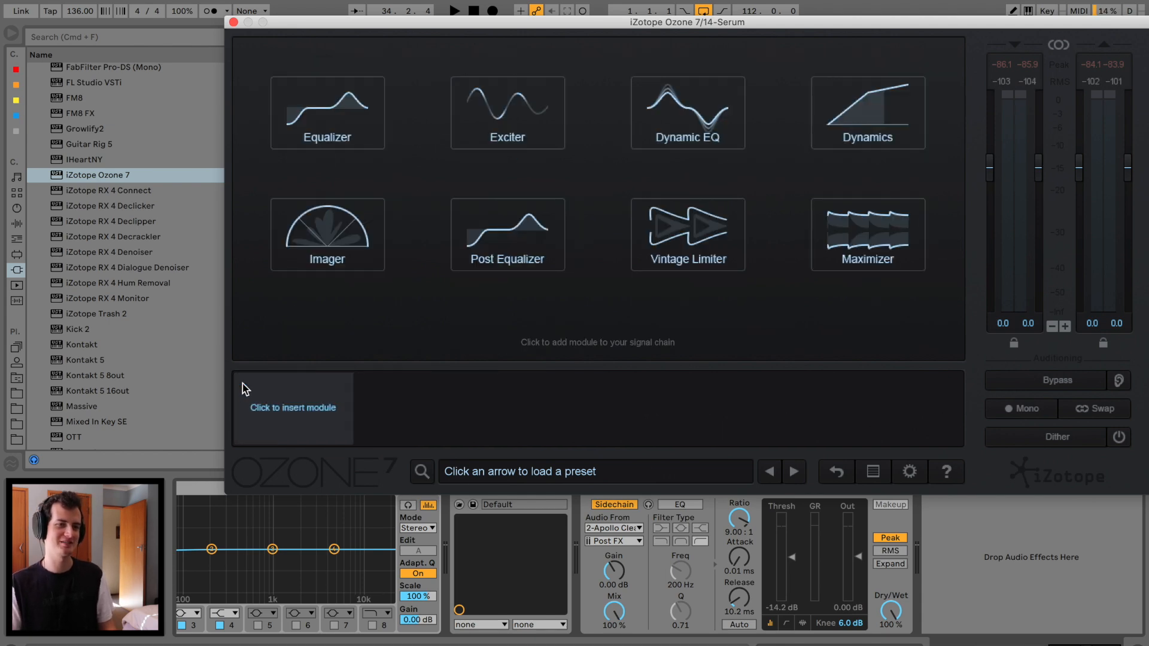
click(331, 244)
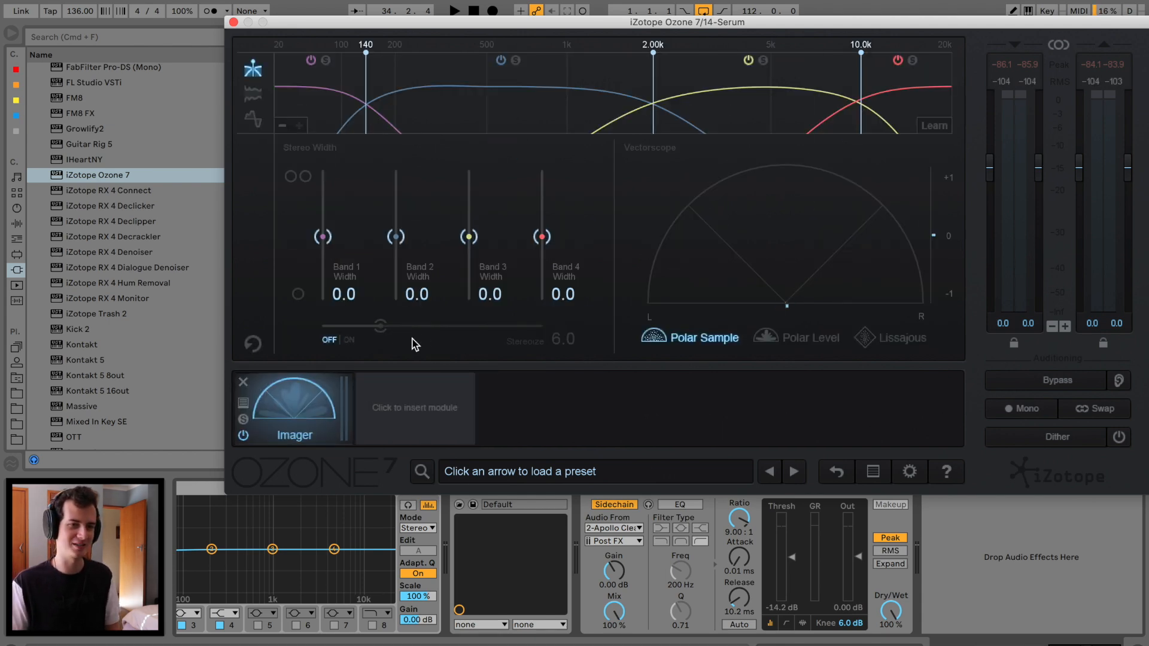
click(349, 340)
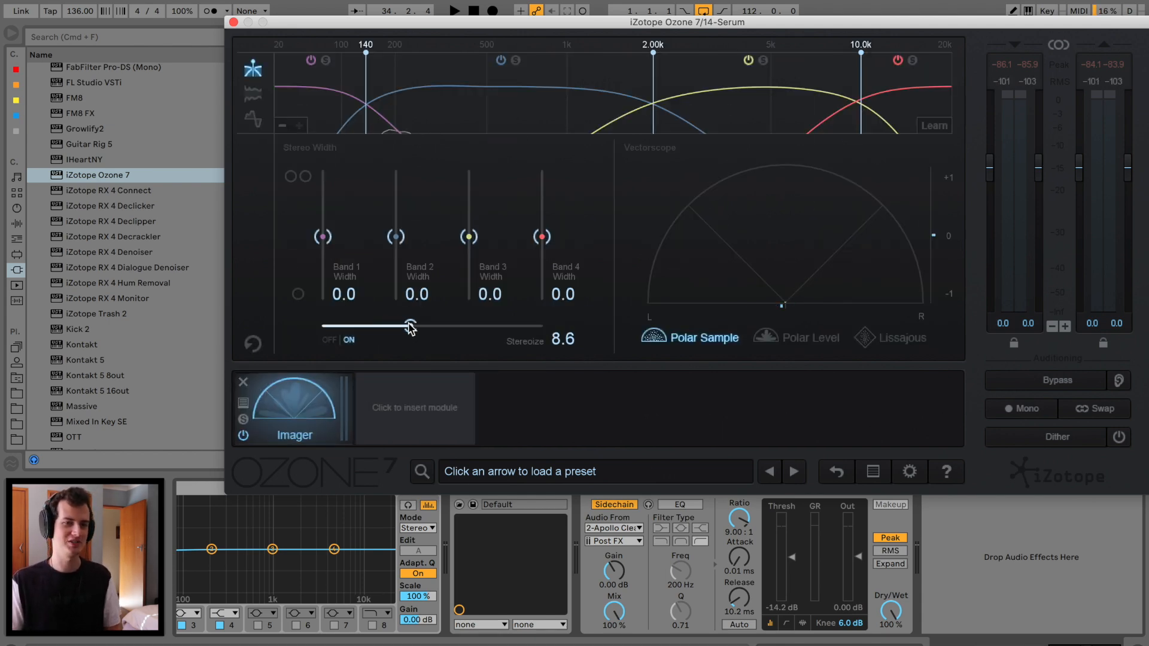
Change the Imager's crossover type in the Ozone 7 options.
right_click(539, 114)
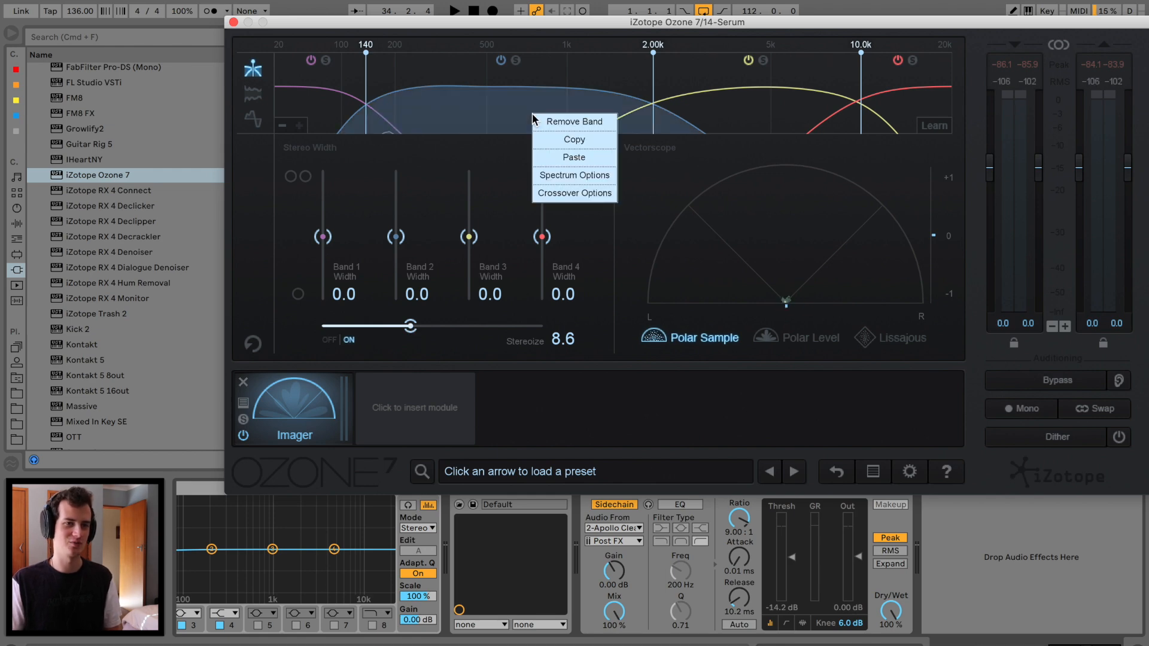
click(597, 180)
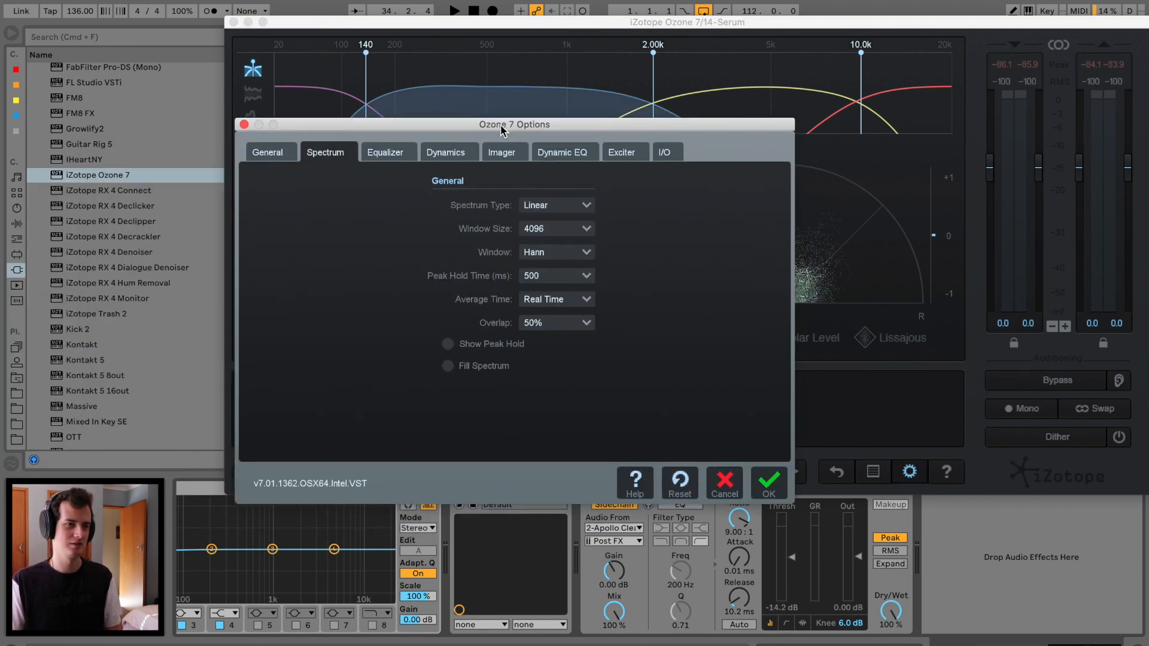
click(508, 152)
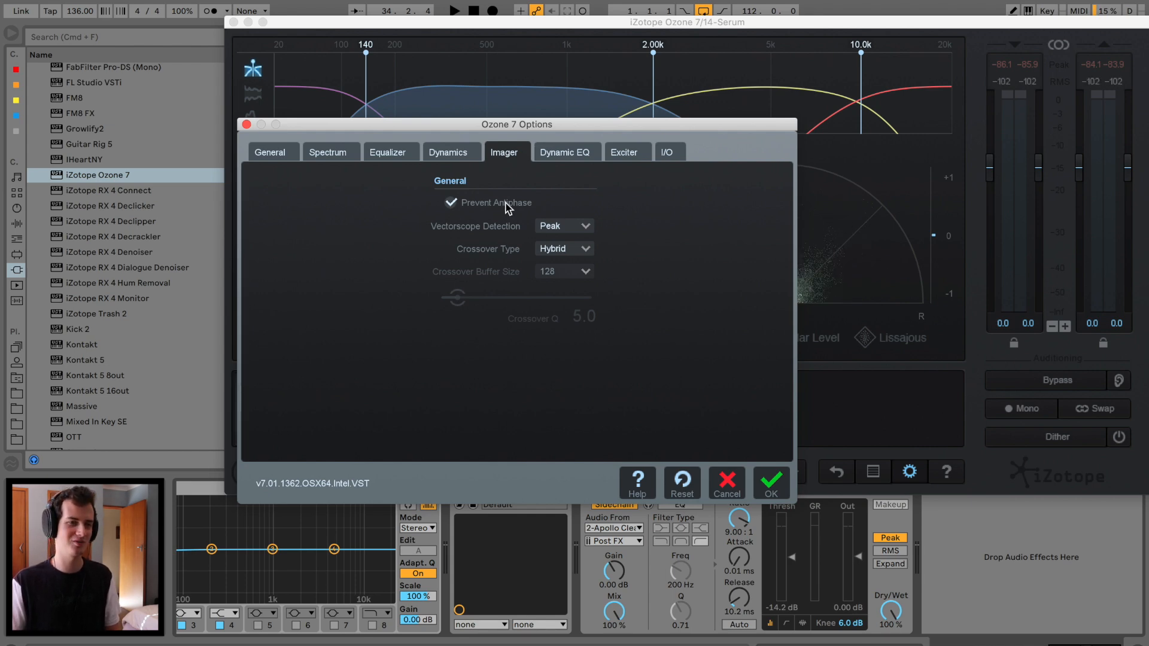
click(562, 249)
click(566, 278)
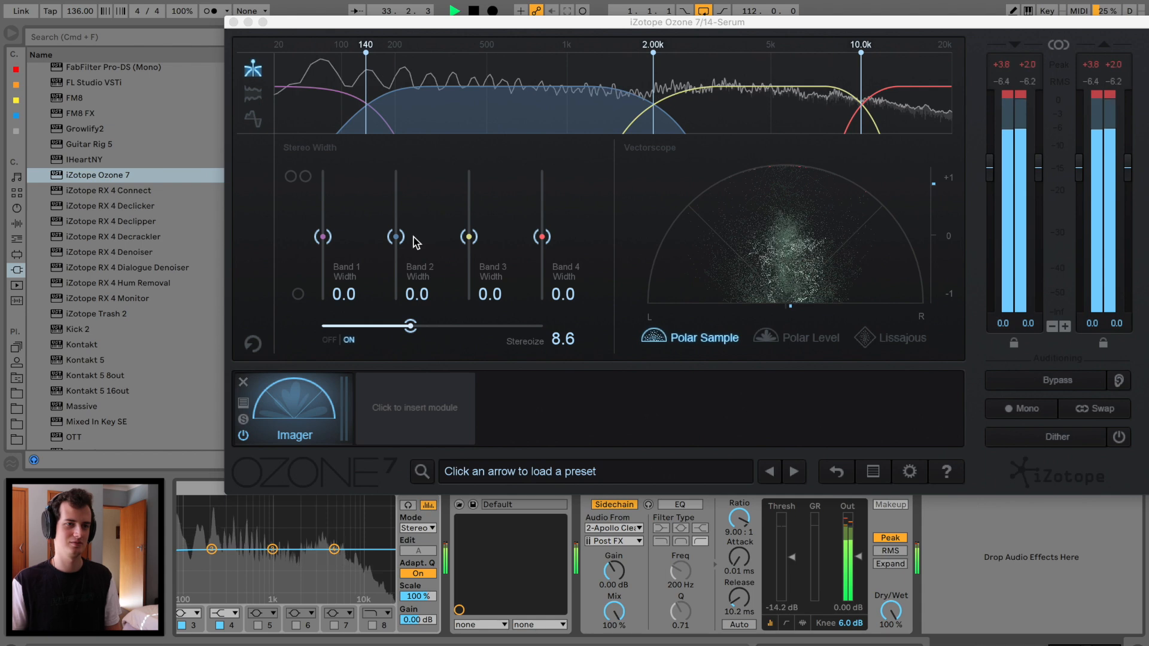
Set the Imager width to 45.6 for Band 2 and -100 for Bands 1, 3 and 4 while auditioning 14 Serum.
drag(395, 237, 396, 207)
drag(468, 236, 468, 311)
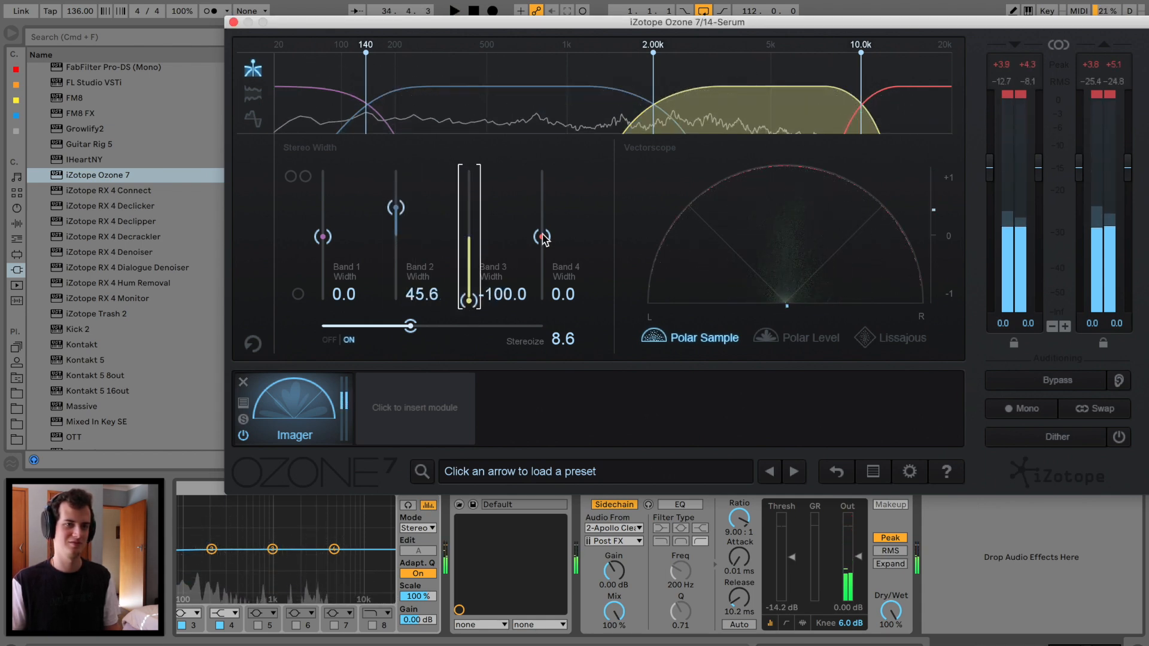
key(space)
drag(542, 236, 544, 367)
key(space)
drag(322, 237, 323, 302)
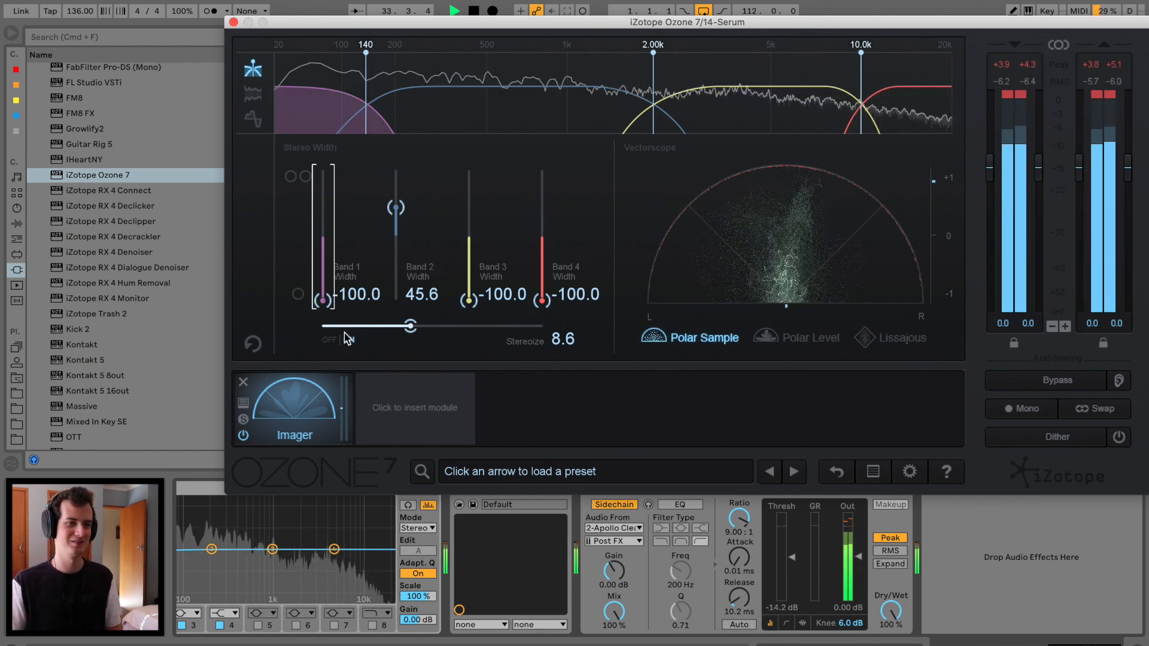
Unsolo 14 Serum and play the full mix from about bar 32 with the Ozone 7 window moved off the arrangement.
drag(588, 37, 503, 263)
key(space)
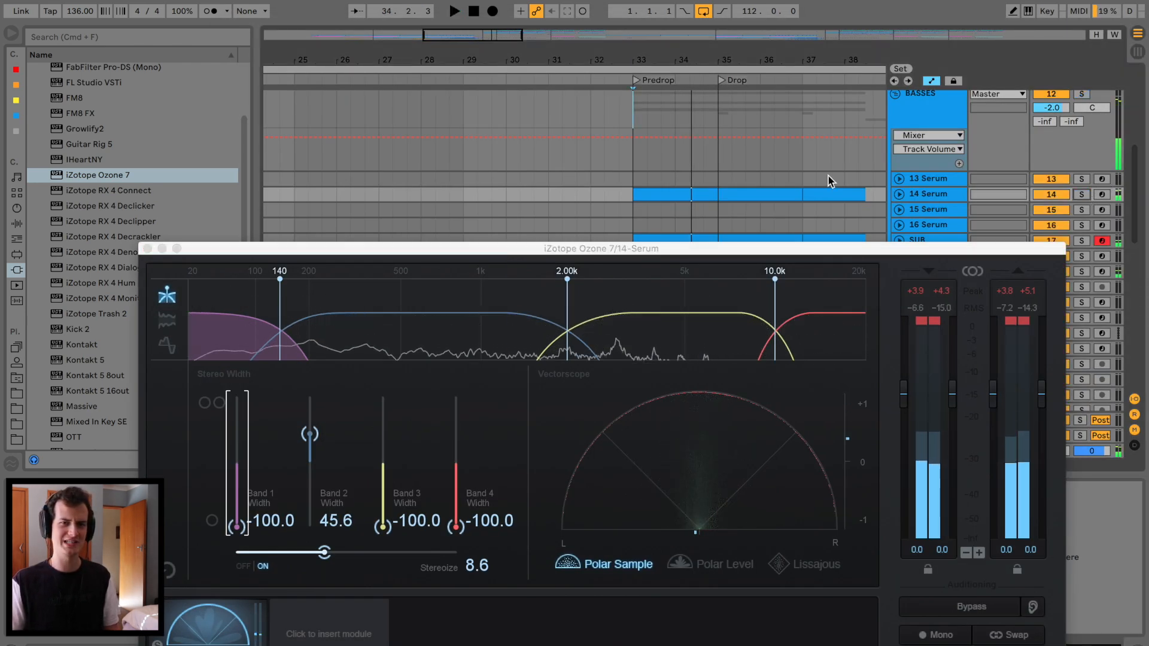
click(594, 172)
key(space)
click(928, 194)
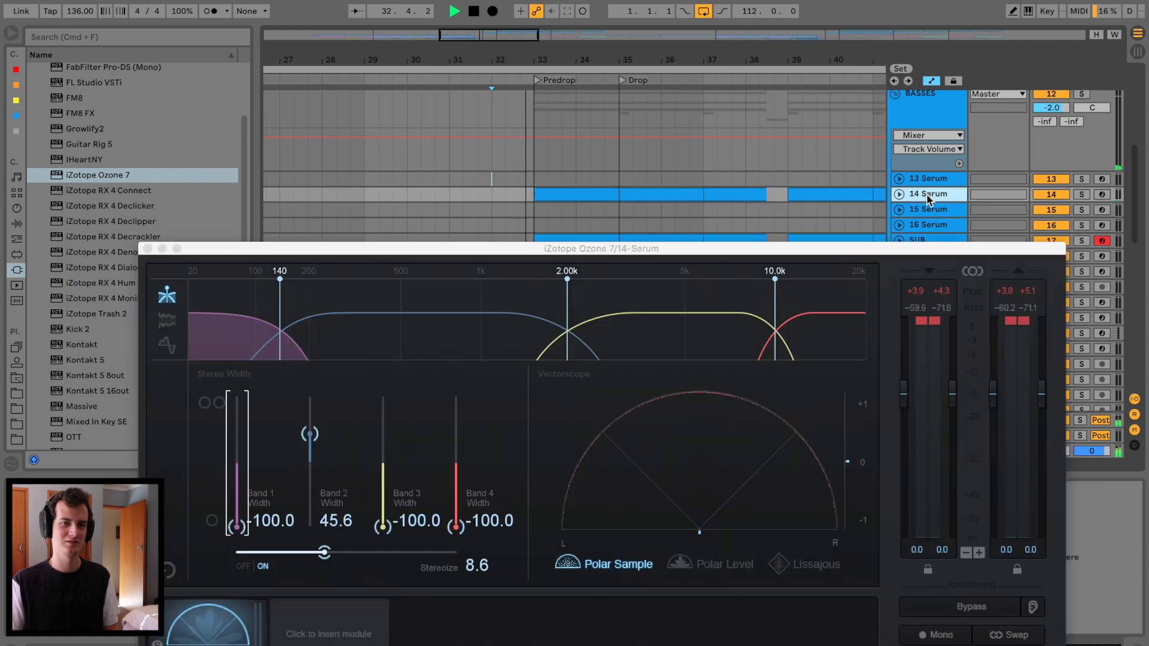
Raise the Imager width to 45.6 for Band 3 and 32.9 for Band 4, and stop playback.
drag(721, 254, 790, 145)
drag(453, 417, 452, 325)
drag(526, 418, 526, 334)
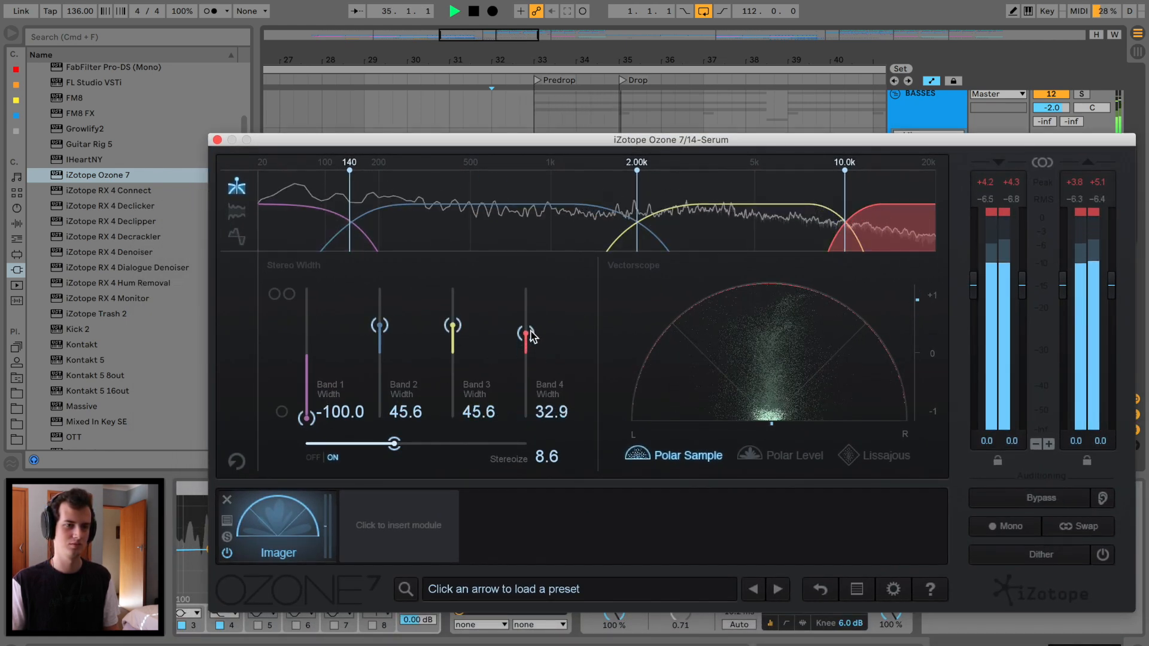
click(506, 69)
key(space)
Add a Dynamics module after the Imager in Ozone 7 and play 14 Serum soloed from bar 33.
click(398, 525)
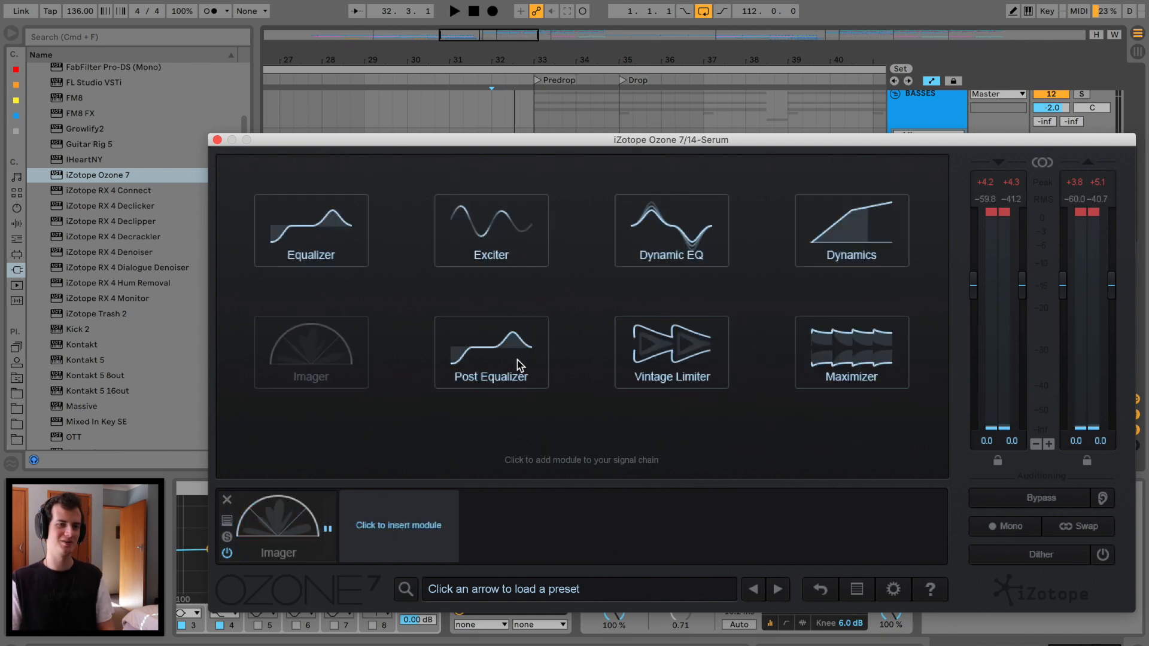
click(832, 258)
drag(543, 143, 560, 236)
drag(587, 62, 589, 80)
key(space)
click(485, 192)
click(1082, 194)
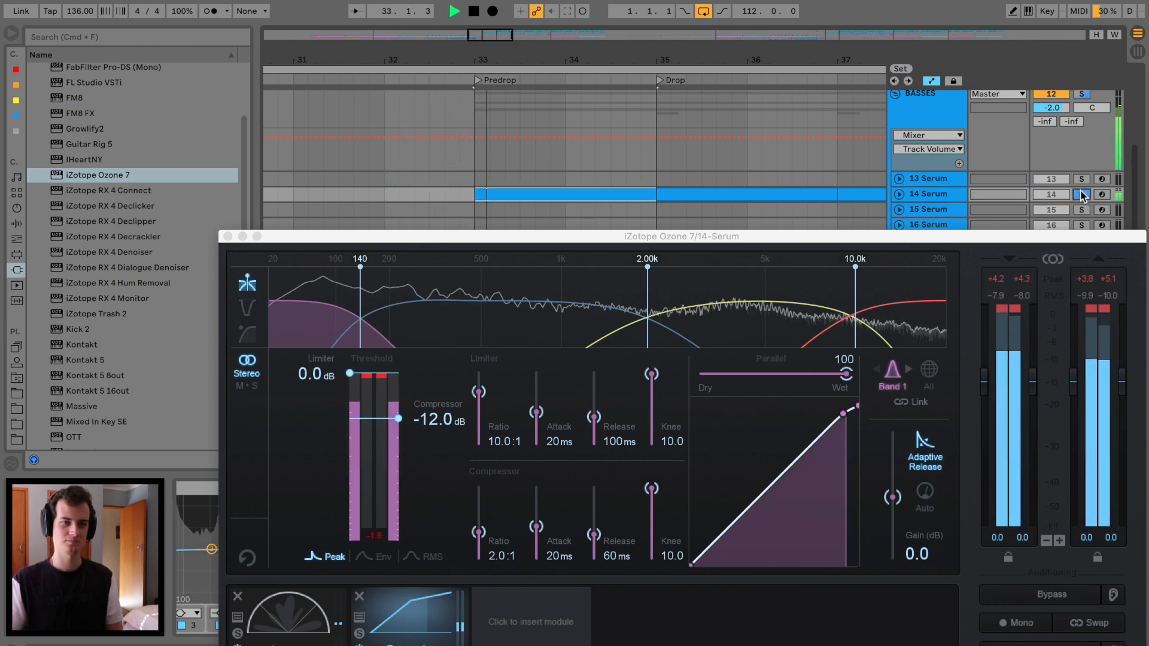
Set the Dynamics compressor threshold for Band 2 to -9.2 dB while replaying the predrop.
mouse_move(382, 416)
mouse_down()
mouse_move(395, 388)
mouse_move(392, 464)
mouse_move(394, 410)
mouse_up()
click(413, 333)
key(space)
key(space)
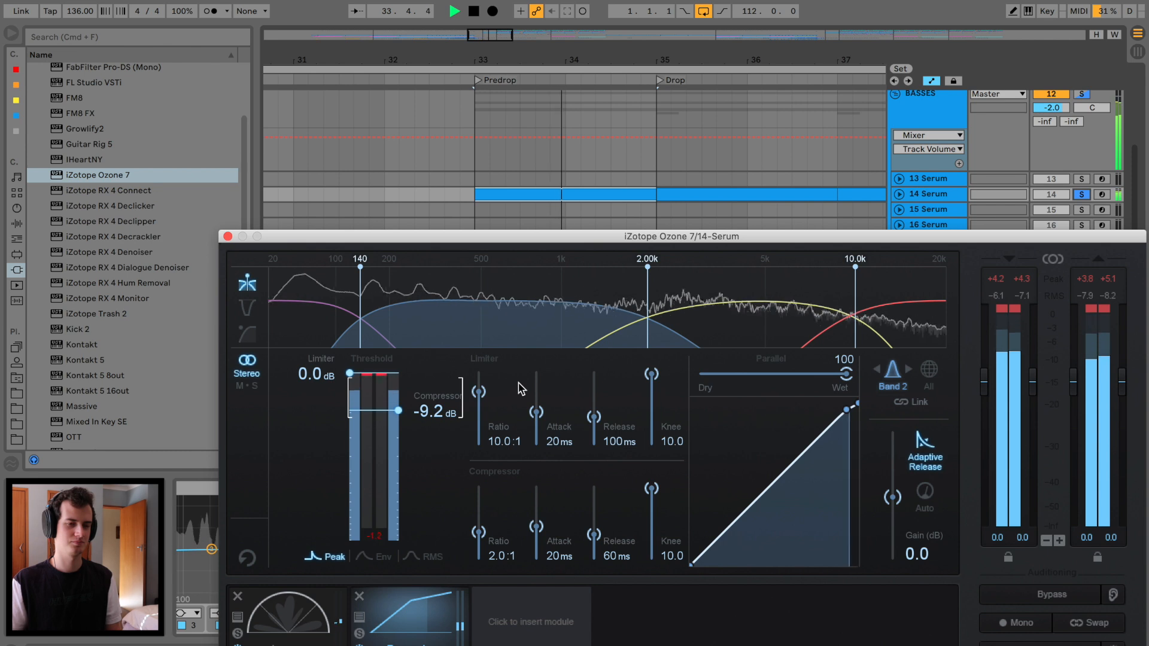
Set the Band 3 compressor to 1 ms attack and 271 ms release, and lower its threshold.
click(687, 333)
mouse_move(396, 422)
mouse_down()
mouse_move(397, 387)
mouse_move(397, 406)
mouse_up()
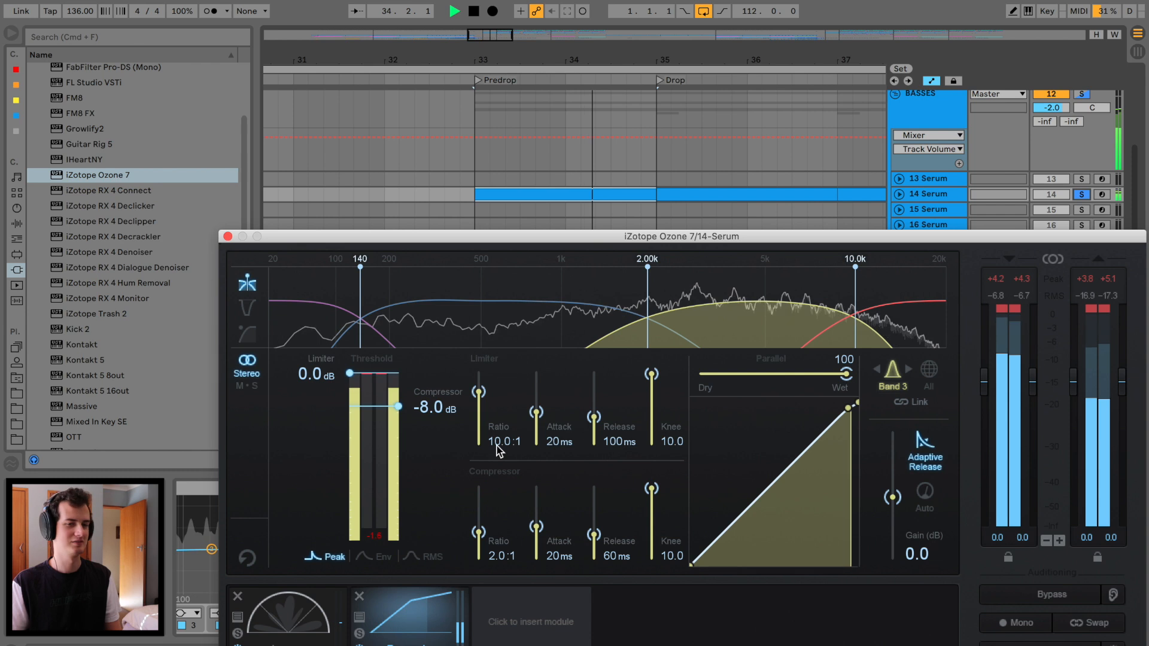
drag(529, 530, 538, 521)
drag(608, 540, 607, 552)
drag(536, 515, 594, 525)
mouse_move(390, 417)
mouse_down()
mouse_move(389, 441)
mouse_move(390, 431)
mouse_up()
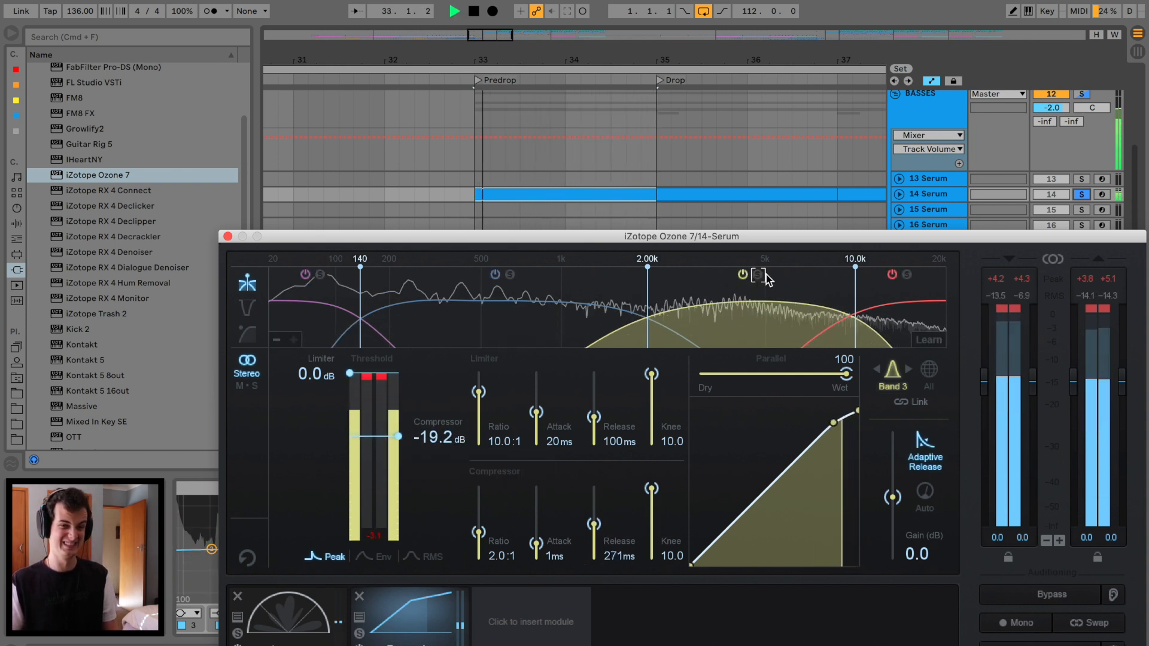
key(space)
mouse_move(371, 436)
mouse_down()
mouse_move(371, 410)
mouse_move(371, 431)
mouse_up()
Set the Band 4 gain in the Dynamics module to 8.5 dB.
click(896, 307)
click(738, 315)
click(893, 336)
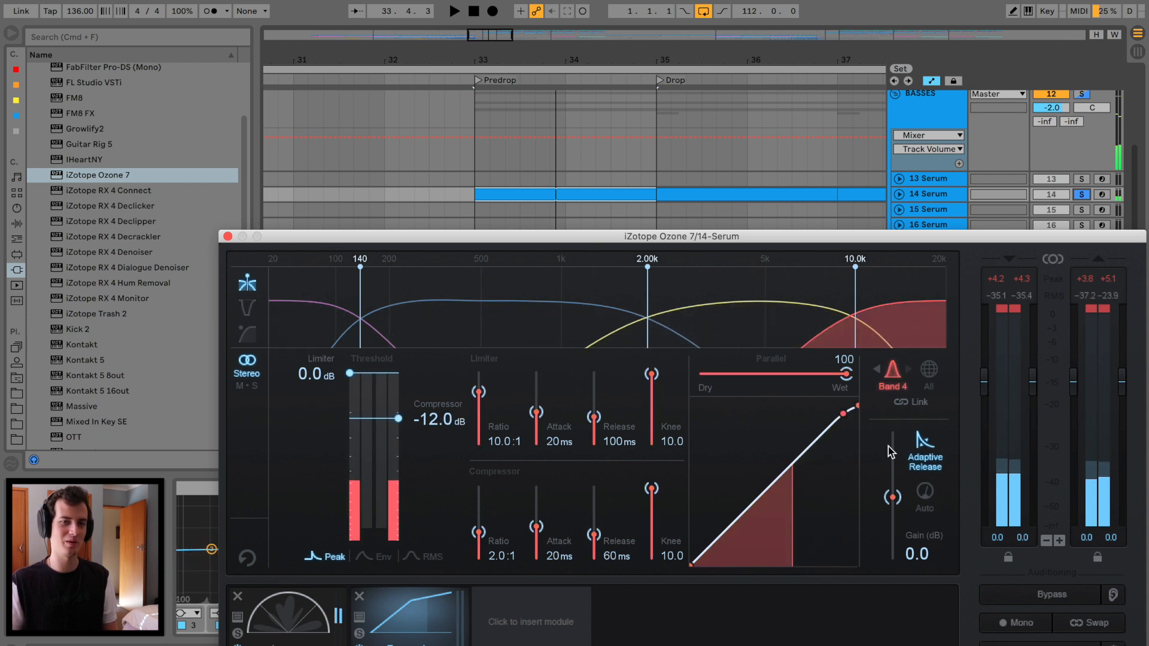
mouse_move(893, 497)
mouse_down()
mouse_move(894, 477)
mouse_move(895, 487)
mouse_up()
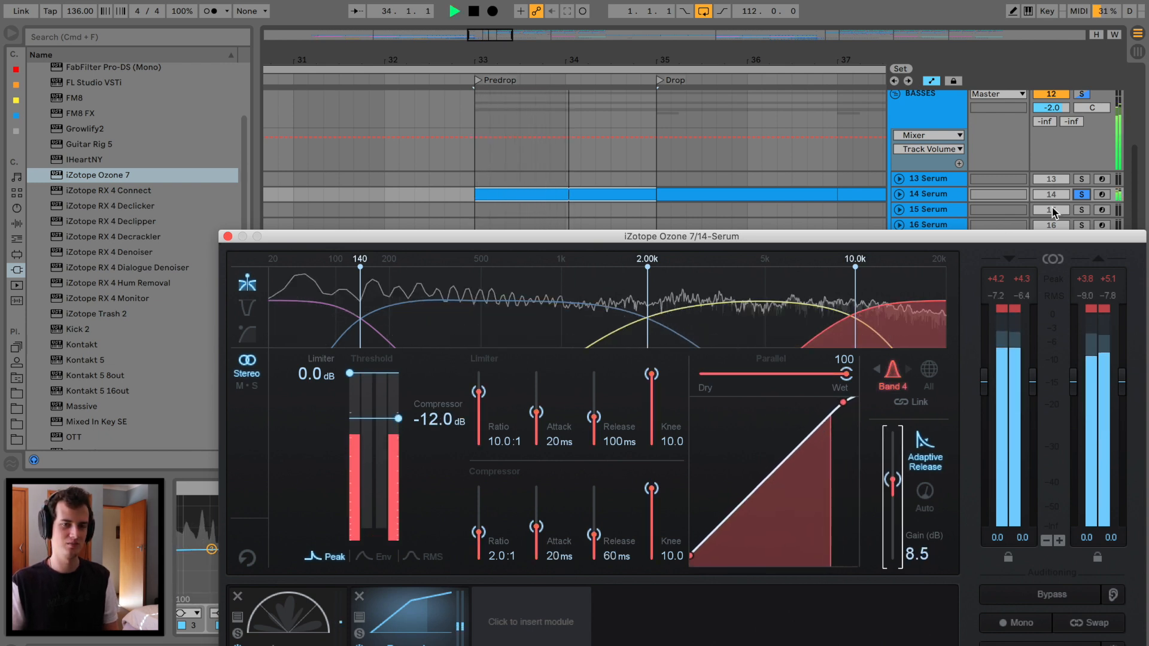
Unsolo 14 Serum, close the Ozone 7 window, and compare the full mix with Ozone 7 bypassed and enabled from before the predrop.
click(367, 198)
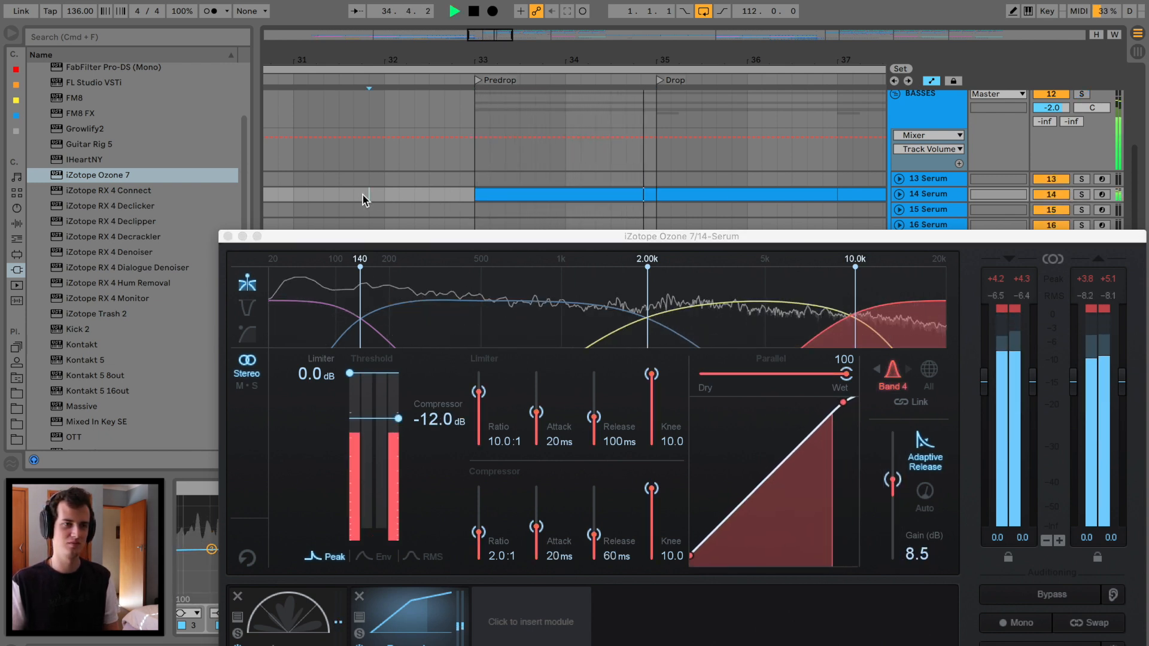
click(228, 236)
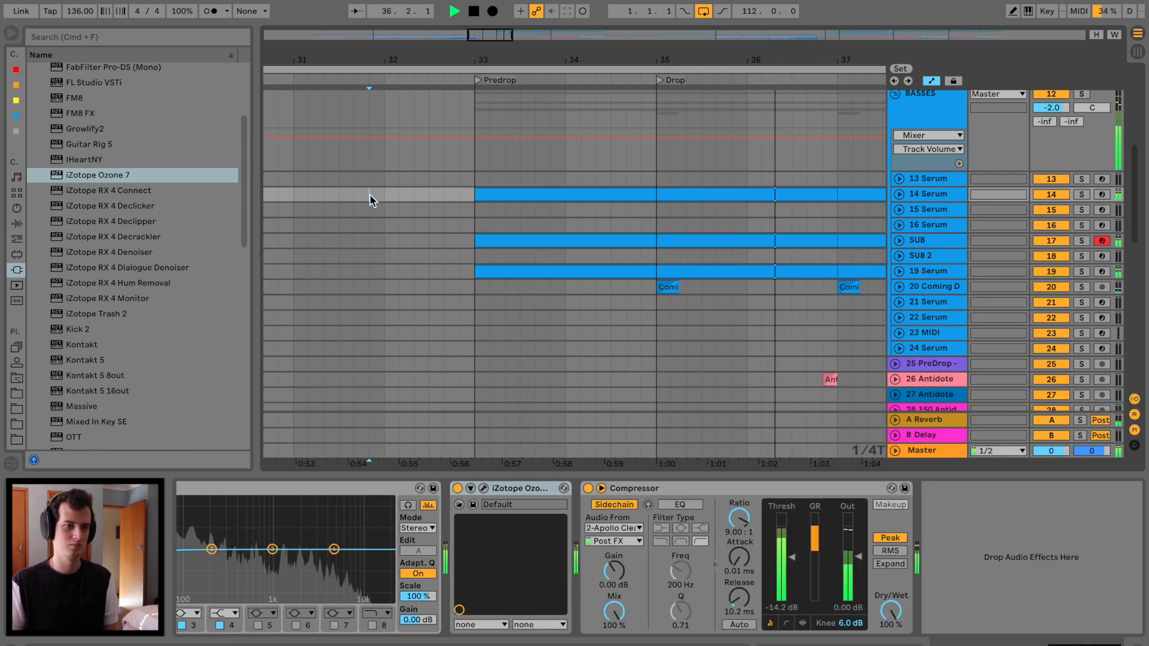
key(space)
click(450, 197)
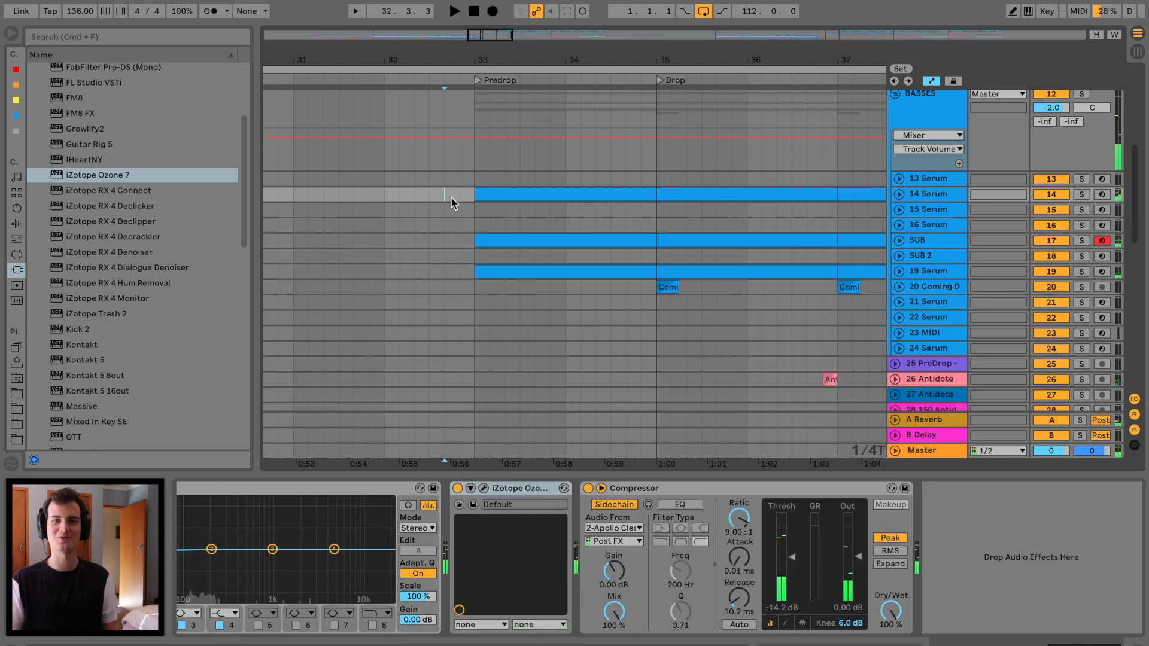
key(space)
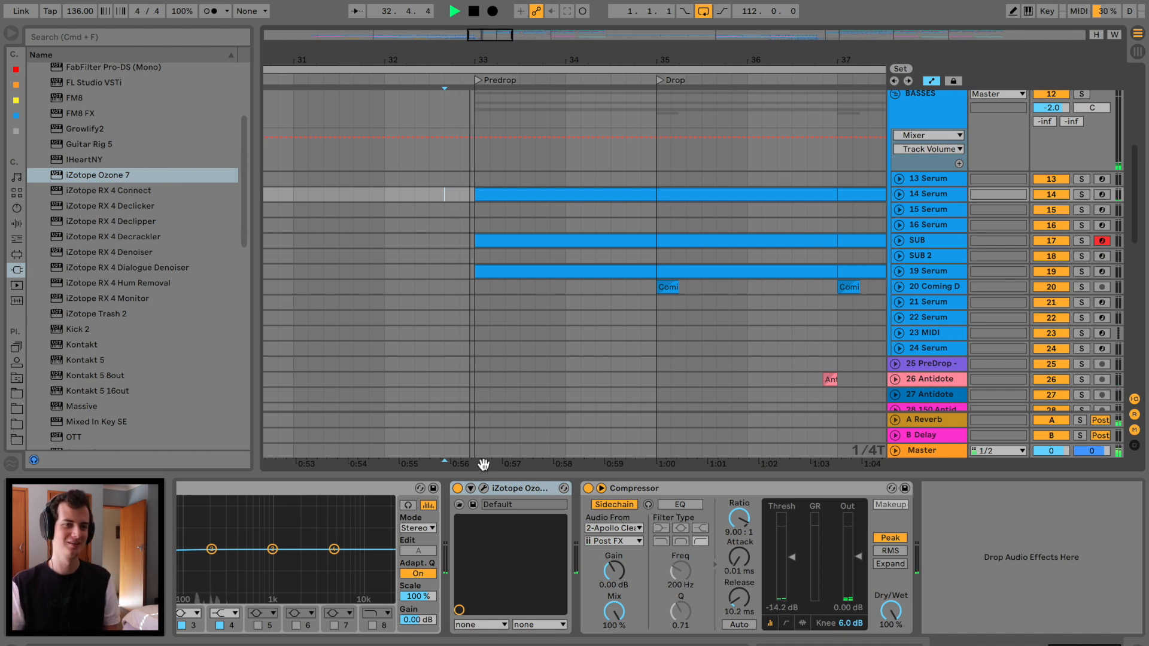
click(458, 489)
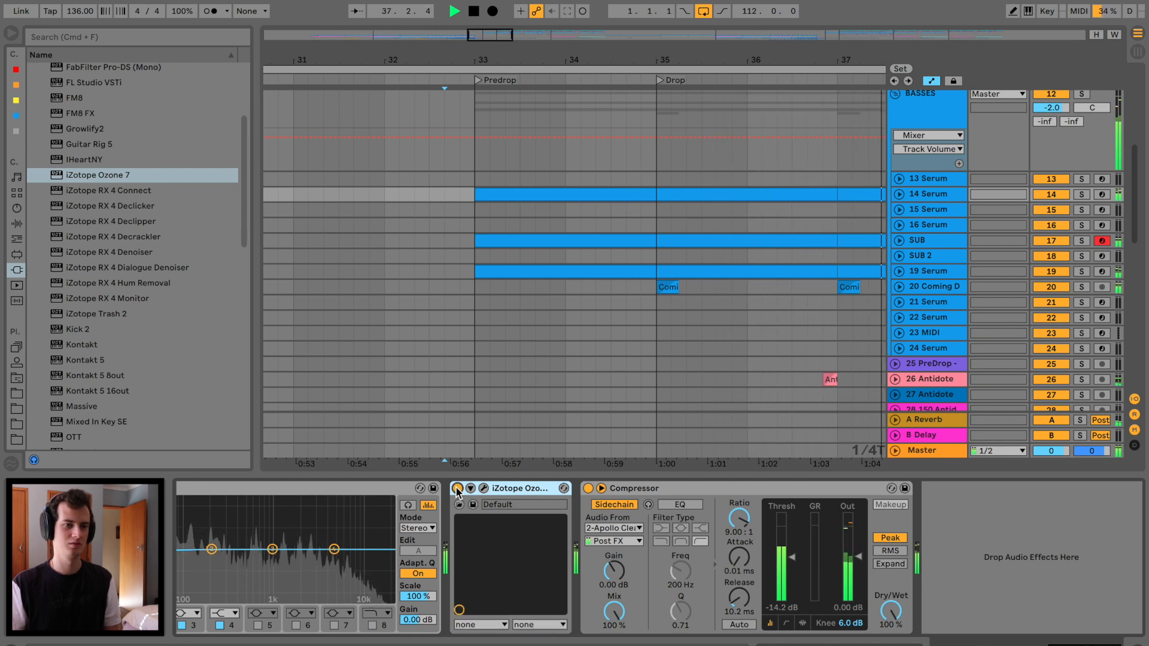
click(458, 488)
Reopen Ozone 7 on 14 Serum and set the Dynamics Band 2 gain to 2.3 dB while playing the predrop.
click(483, 488)
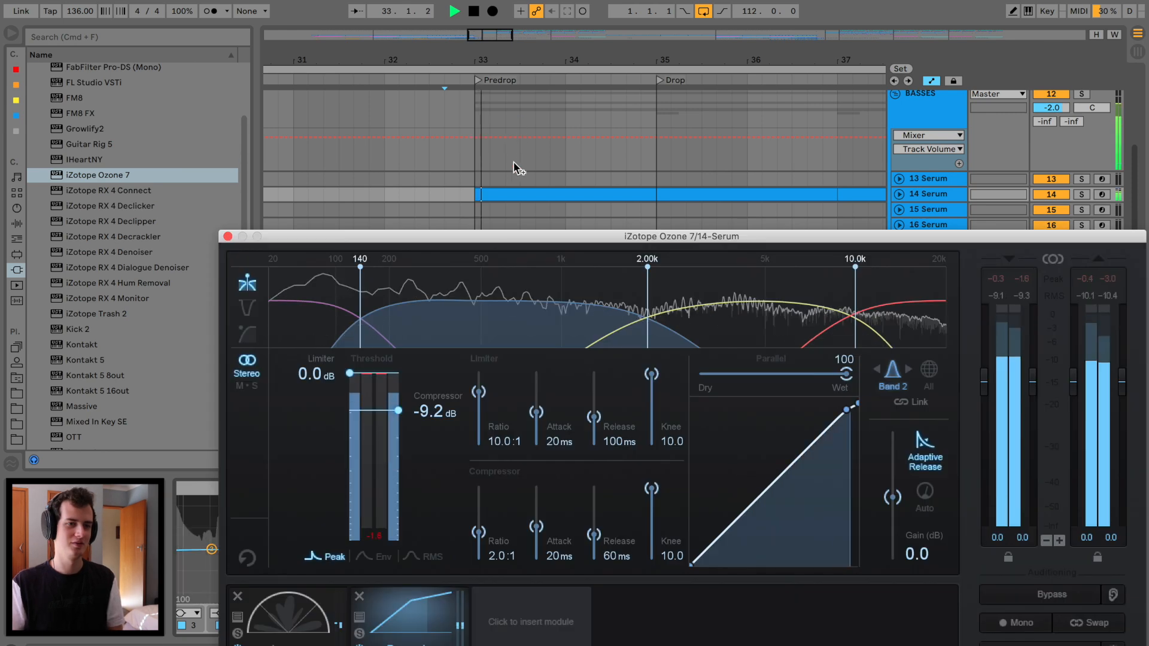
mouse_move(893, 497)
mouse_down()
mouse_move(893, 478)
mouse_move(895, 493)
mouse_up()
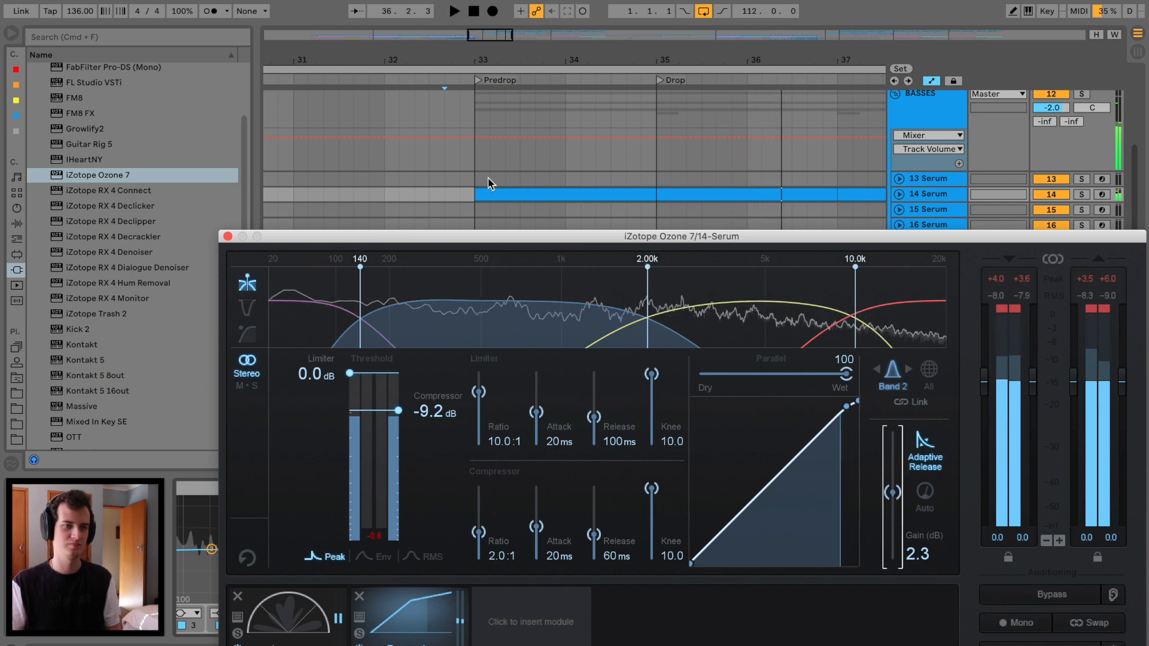
click(490, 194)
key(space)
Place the playback start just before the Predrop marker on the 13 Serum track.
click(614, 188)
click(458, 182)
scroll(480, 187, right, 2)
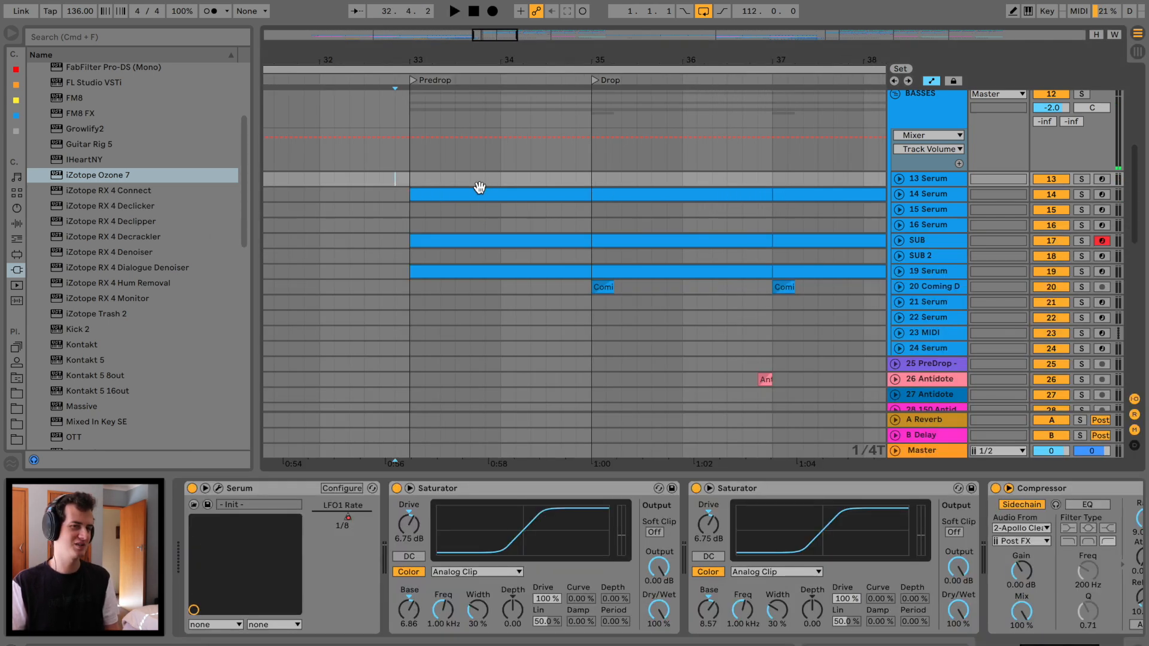
Reopen Ozone 7 on 14 Serum, add an Equalizer module, and choose Pink Noise as its matching reference.
click(454, 193)
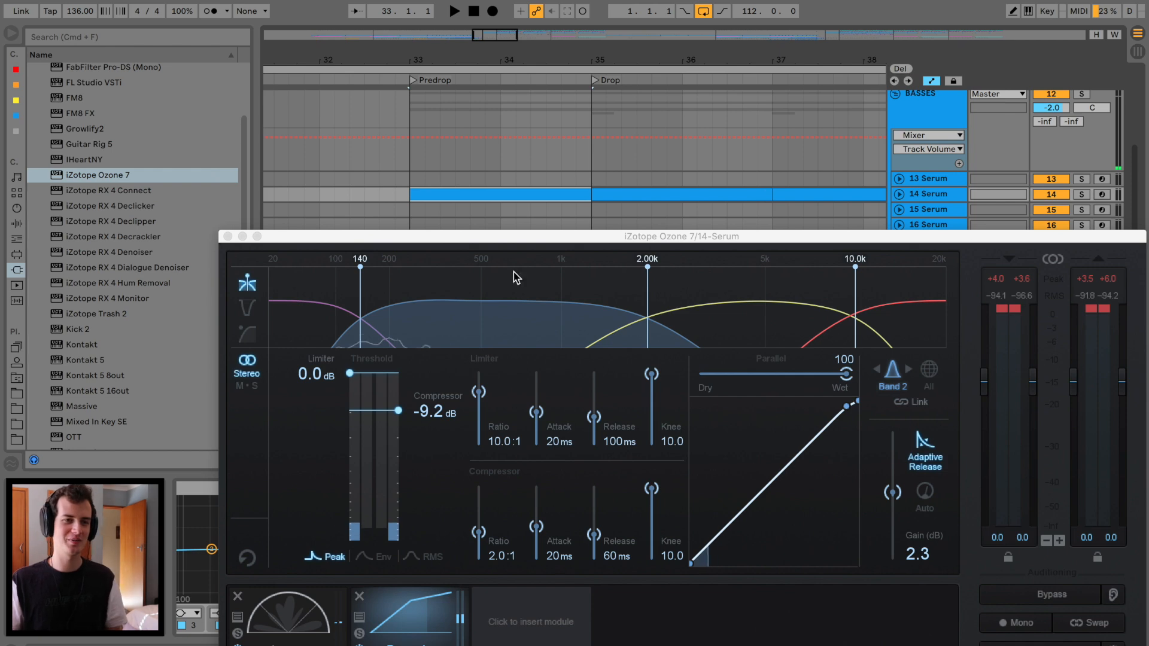
drag(538, 237, 496, 136)
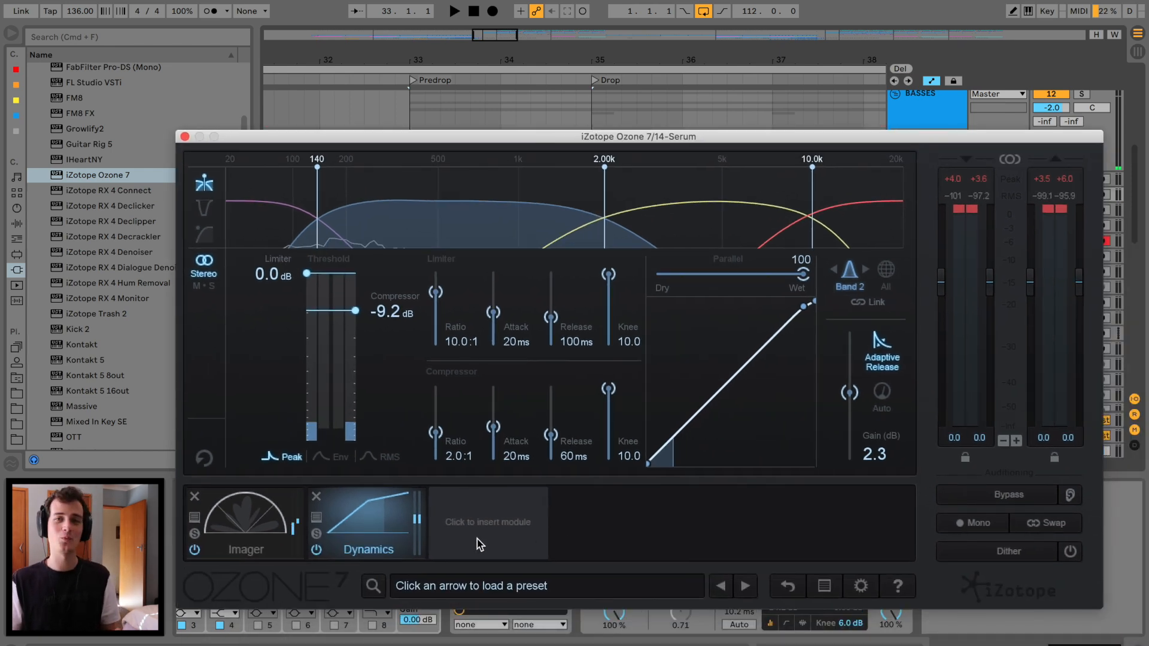
click(479, 542)
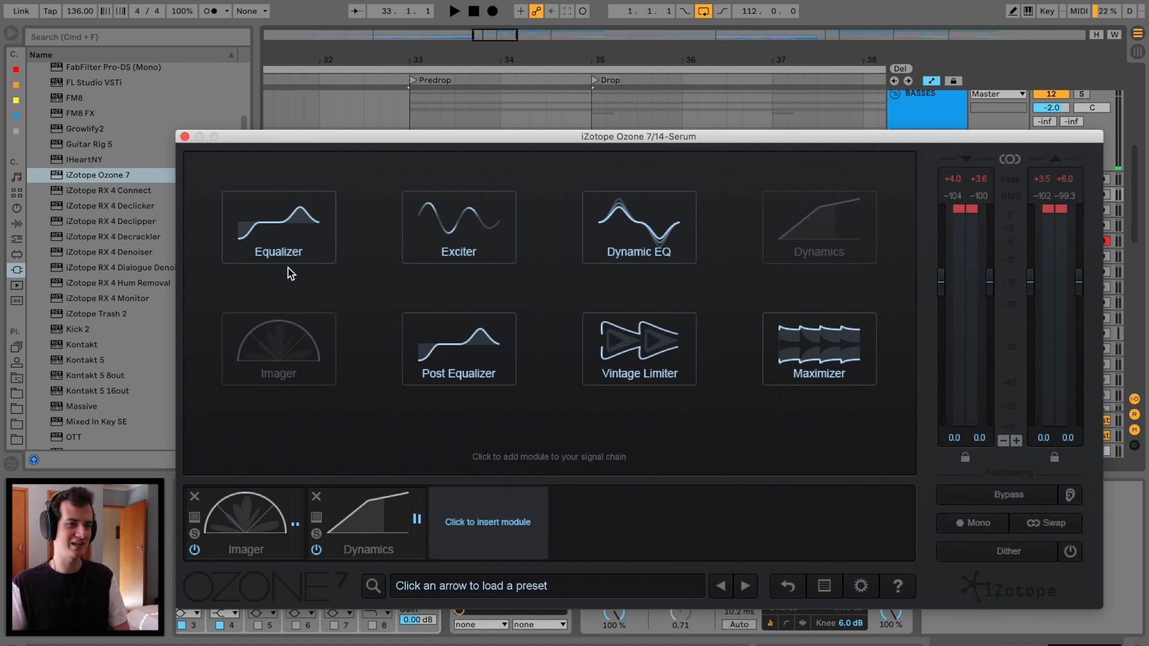
click(290, 240)
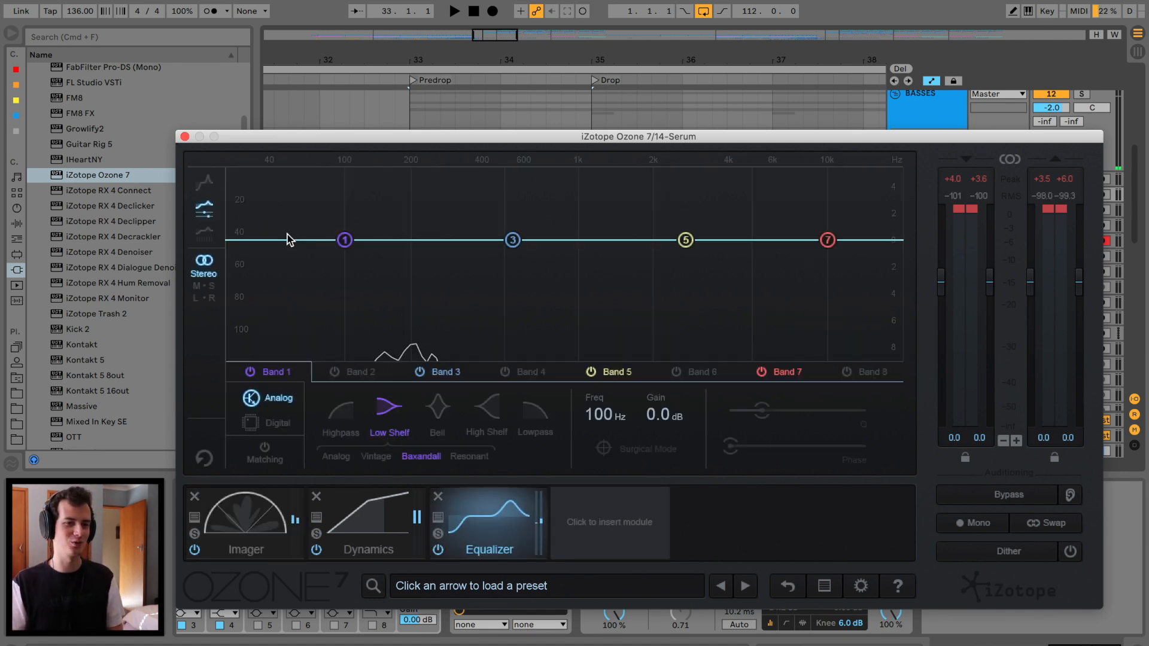
click(264, 458)
click(341, 444)
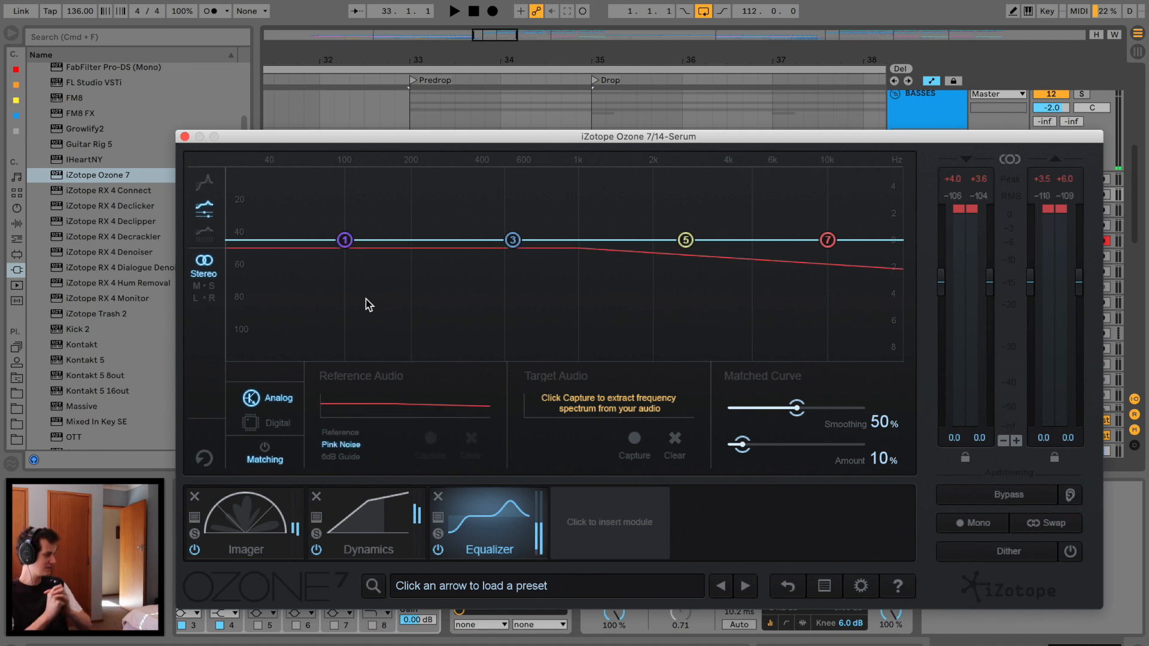
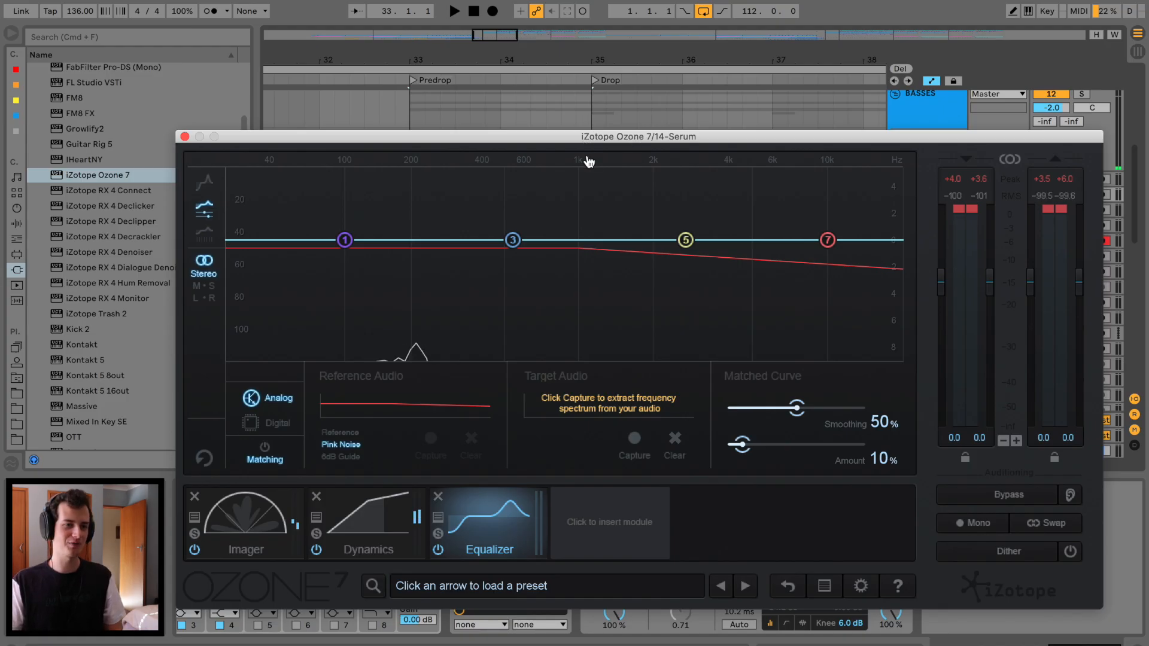
Solo 14 Serum and play it from the Predrop marker with the equalizer's spectrum and pink noise curve in view.
drag(611, 142, 606, 167)
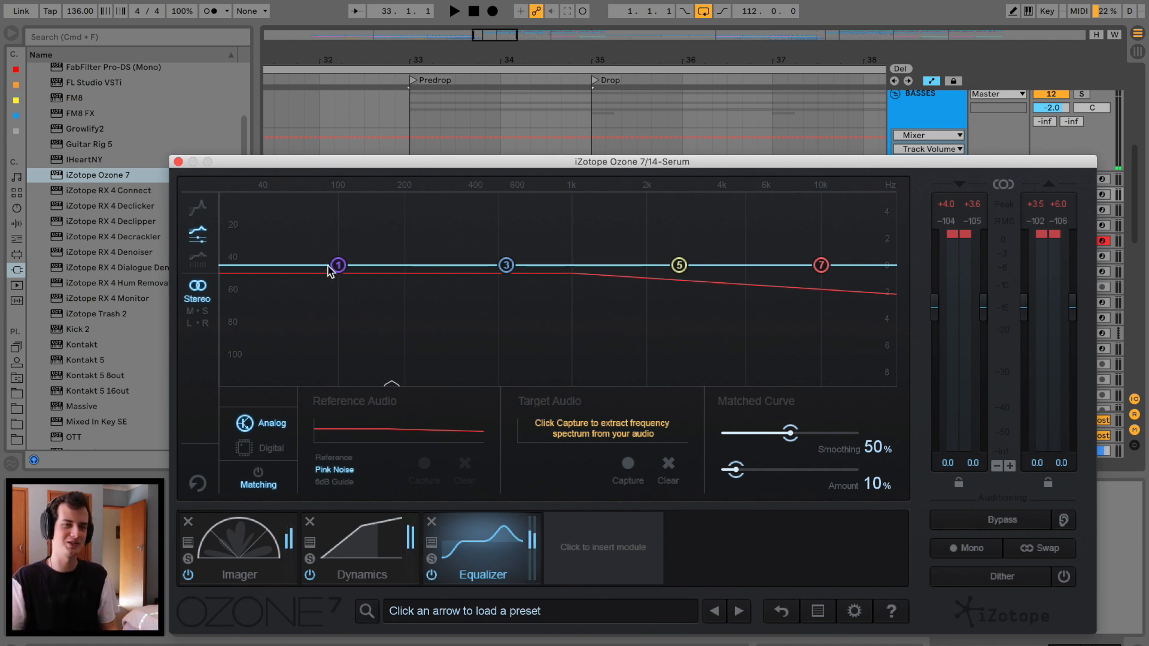
drag(466, 165, 462, 232)
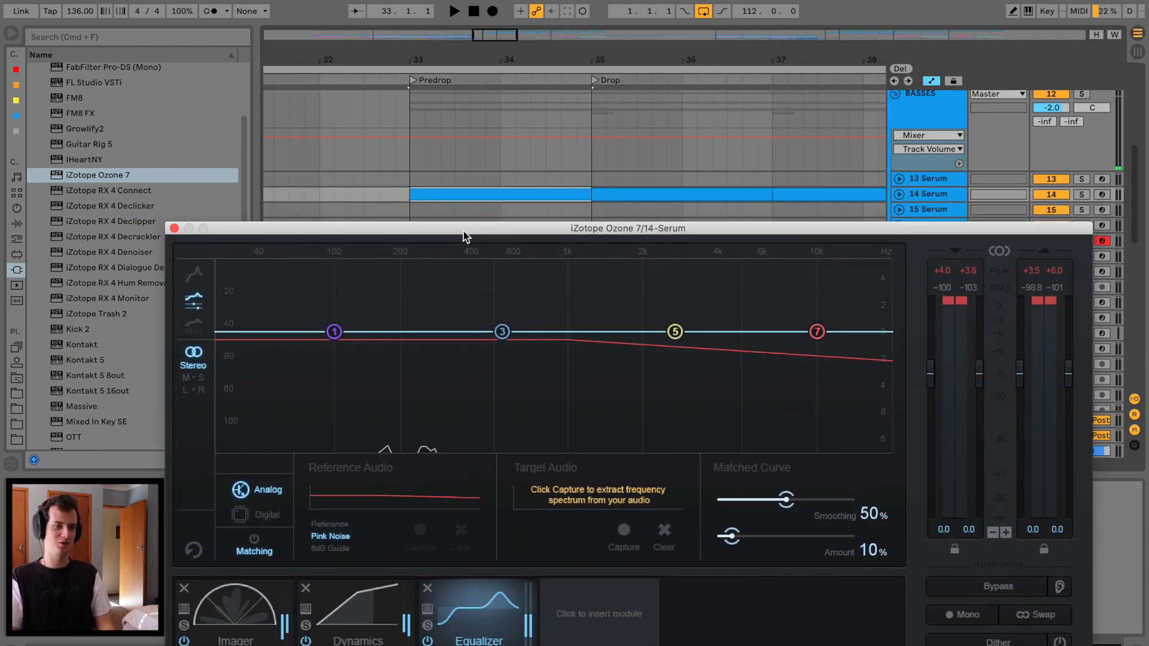
click(408, 197)
key(space)
click(1081, 194)
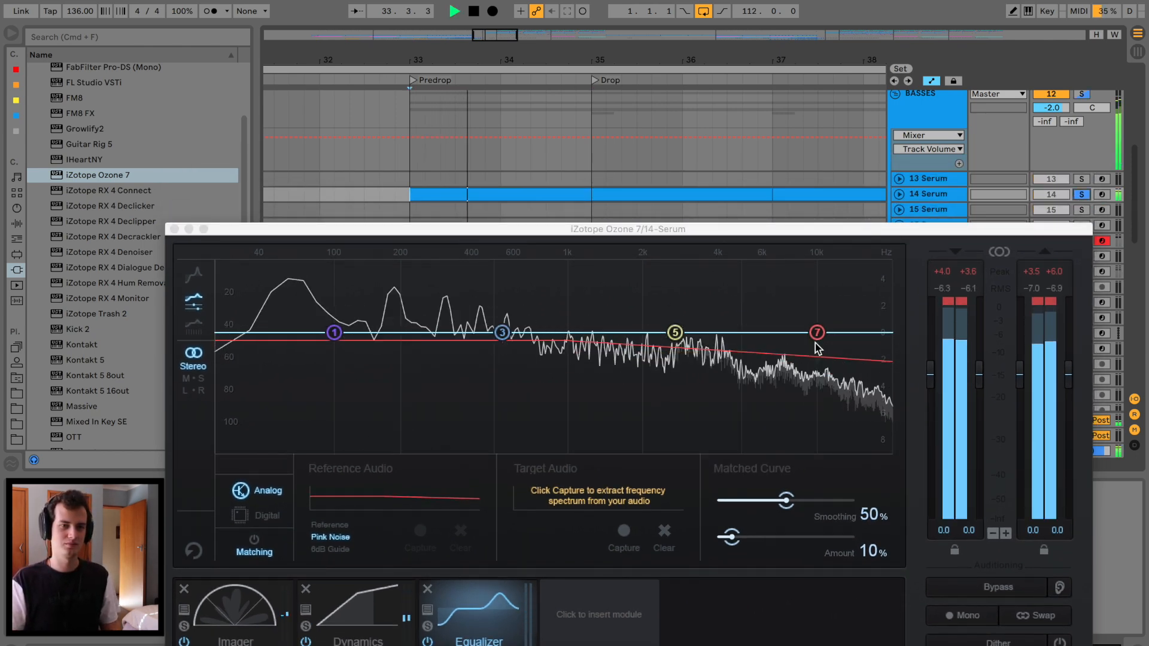
drag(612, 231, 646, 203)
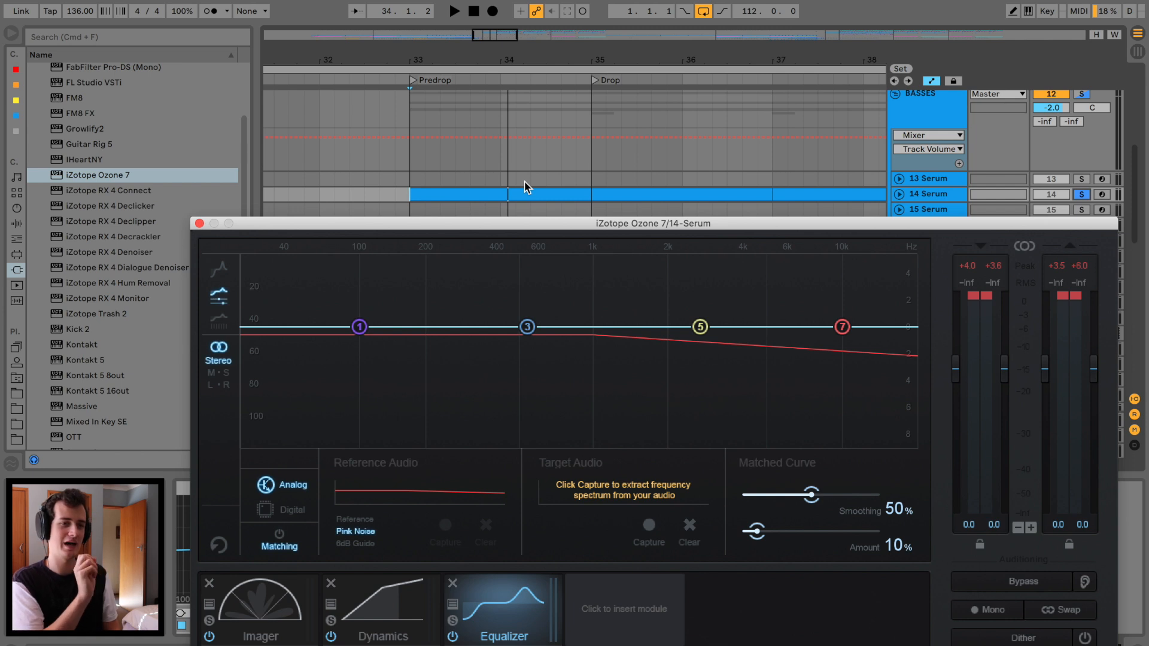
Capture the soloed Serum's playback as the equalizer's target audio and enable Matching.
click(652, 527)
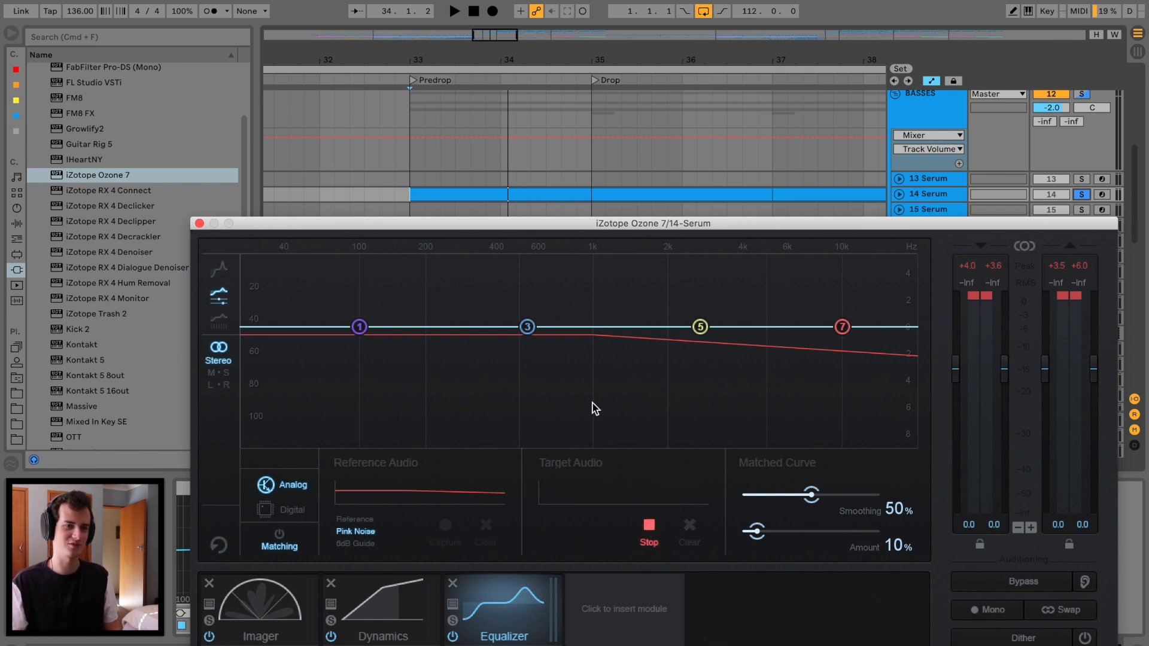
key(space)
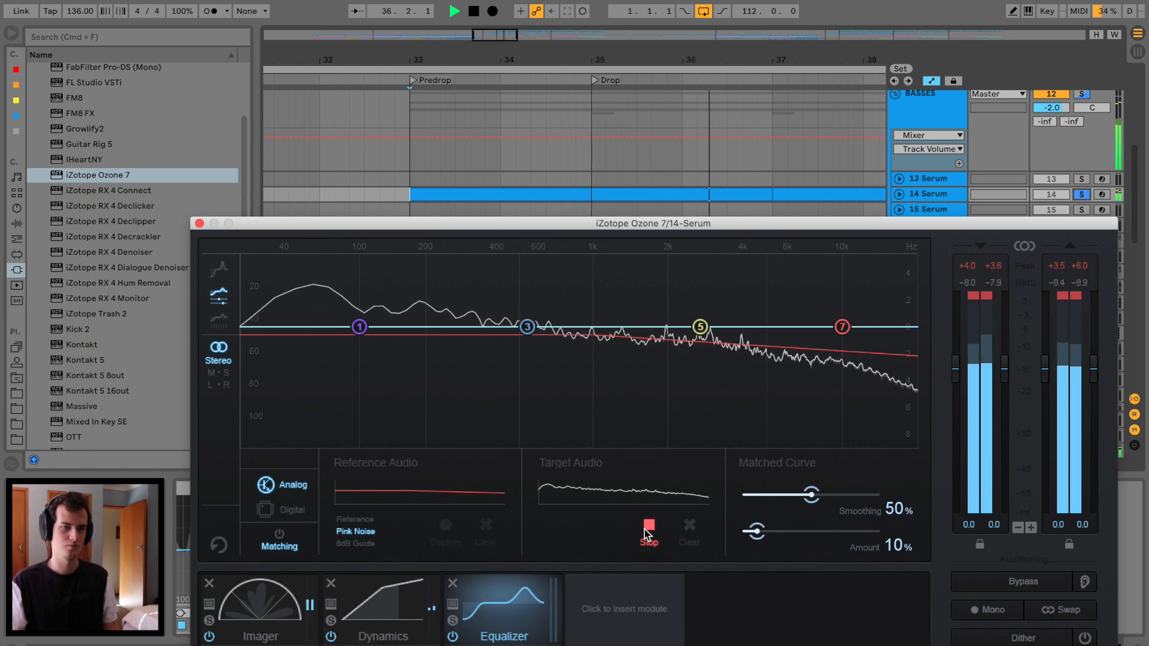
click(648, 533)
key(space)
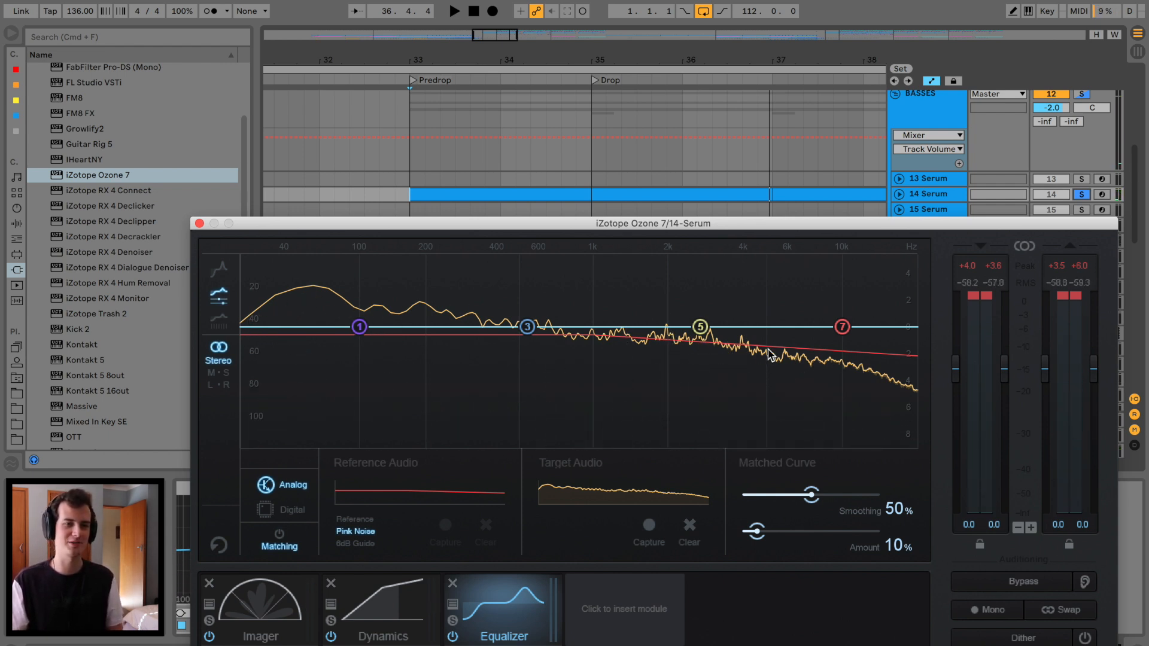
click(279, 535)
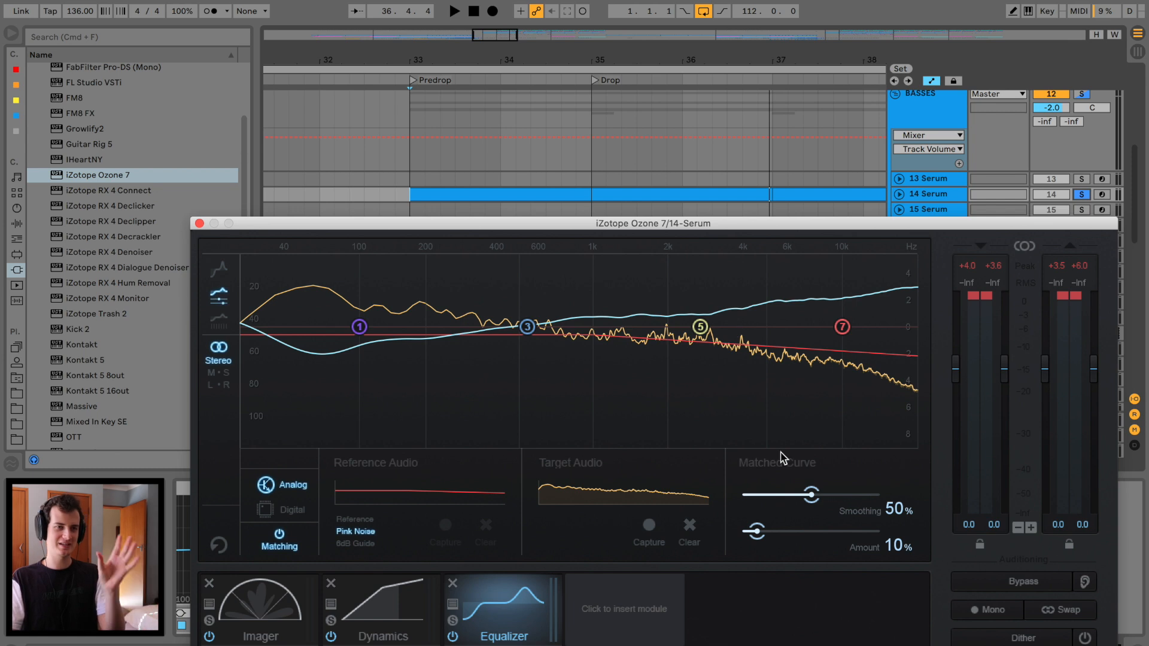
Audition the matched curve over the predrop with 0% smoothing and 100% amount.
drag(804, 499, 1062, 546)
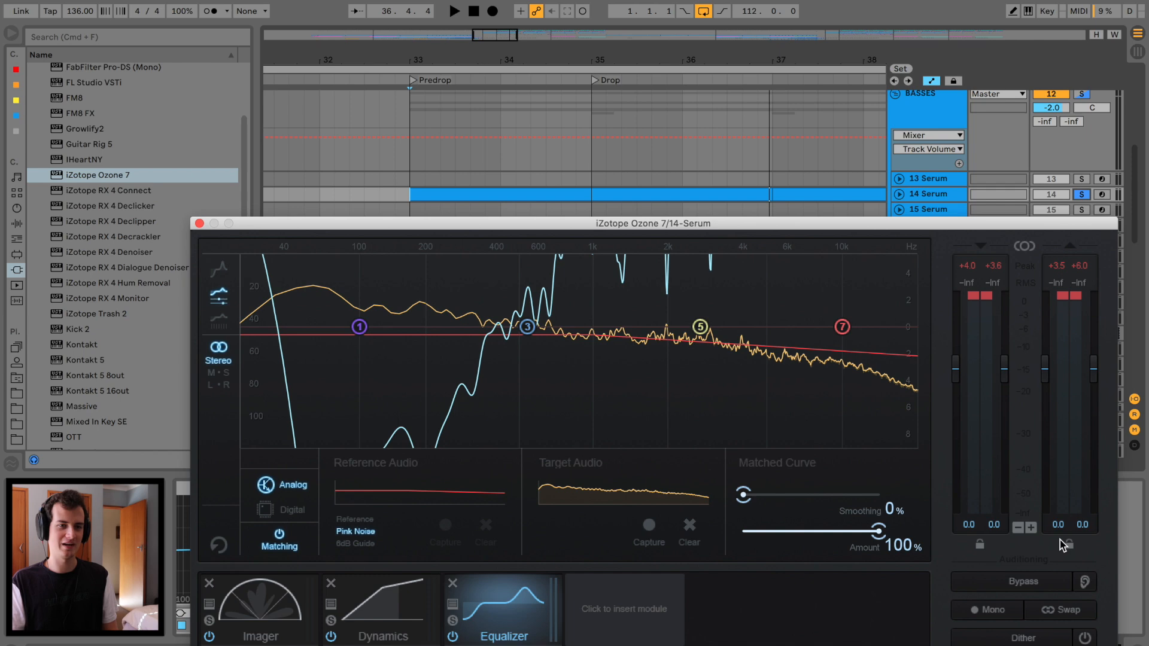
click(527, 191)
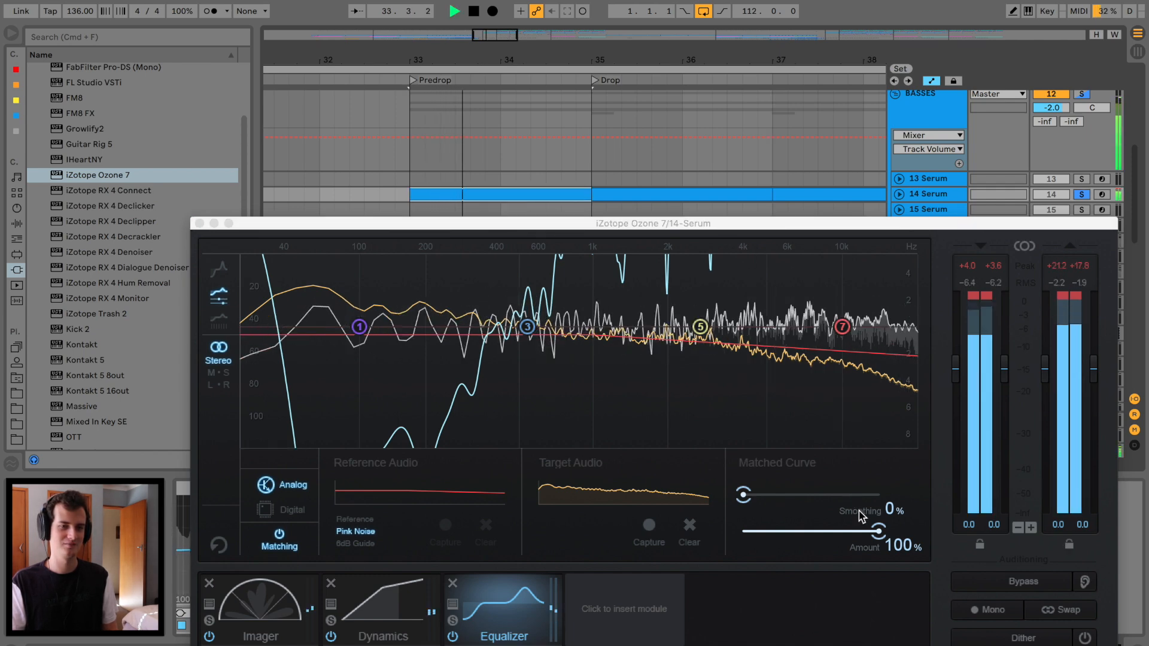
Set the matched curve to 10% smoothing and about 20% amount while playing the soloed Serum.
drag(878, 531, 778, 496)
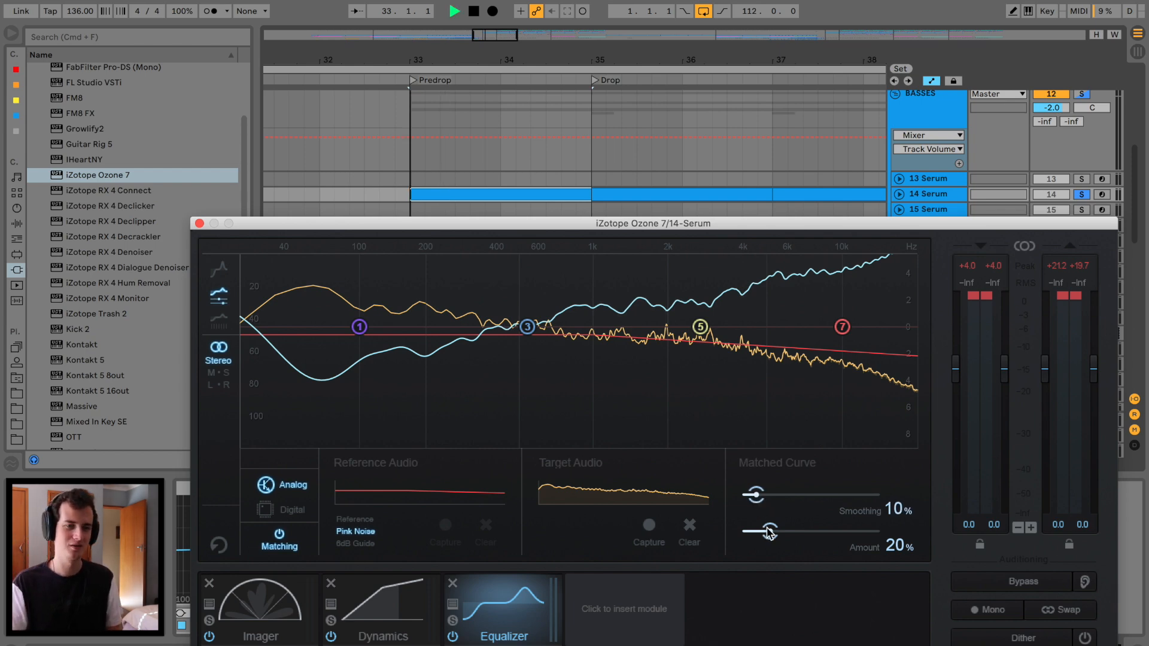
mouse_move(768, 533)
mouse_down()
mouse_move(744, 534)
mouse_move(859, 537)
mouse_move(722, 534)
mouse_move(770, 532)
mouse_up()
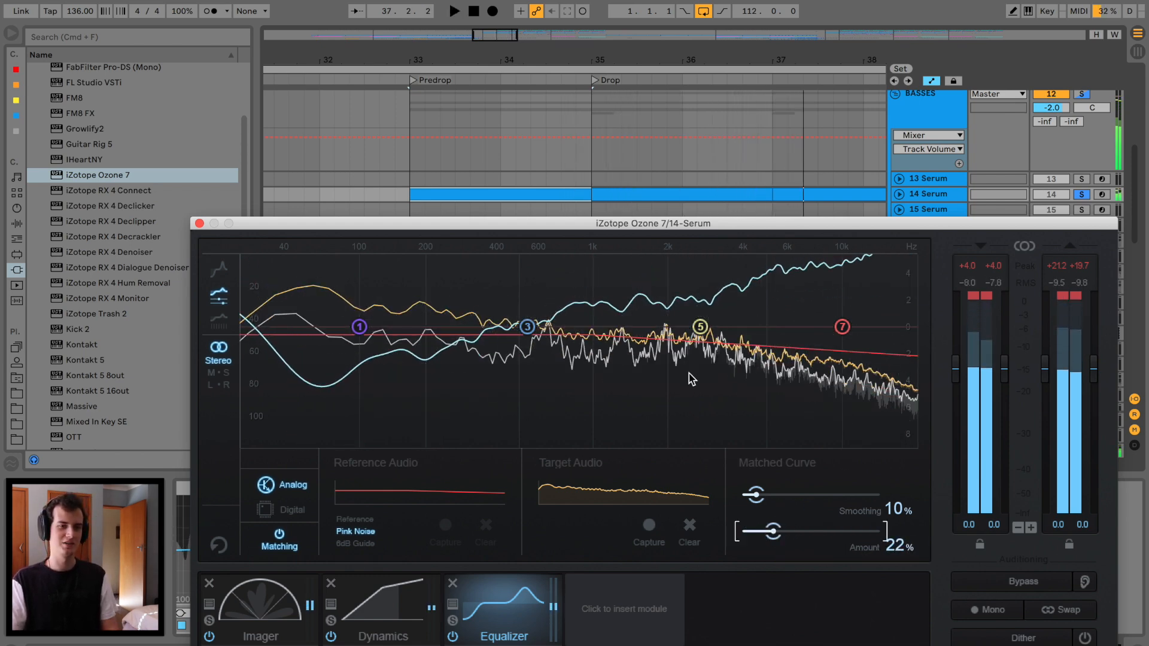
scroll(912, 333, down, 5)
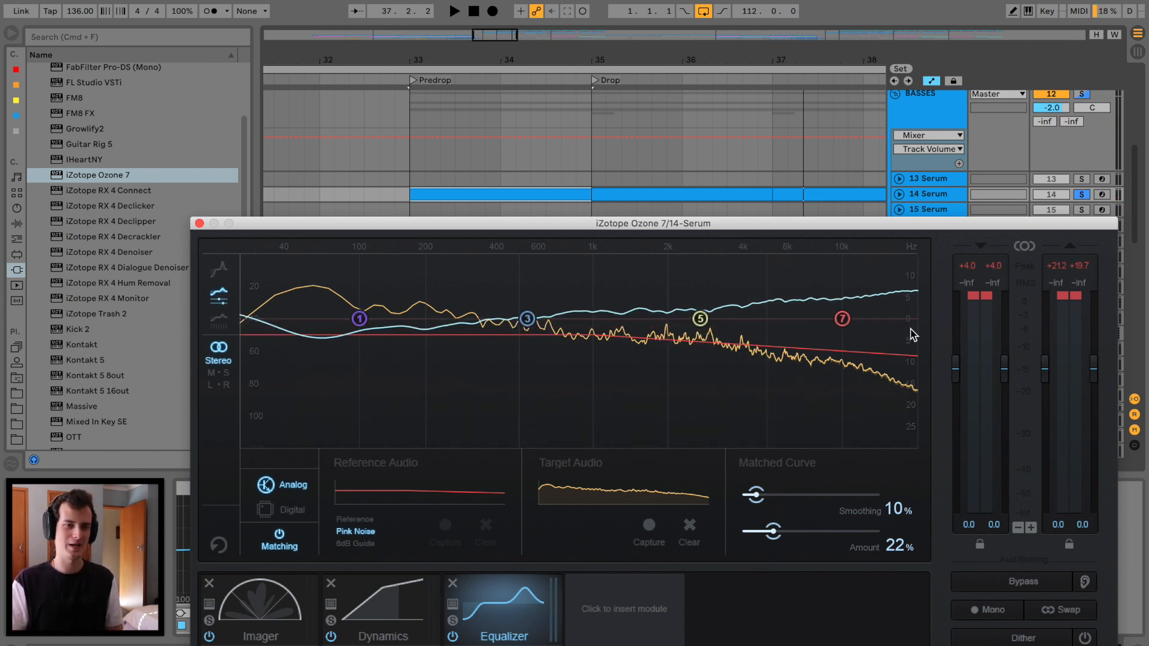
drag(770, 535, 765, 533)
Close the Ozone 7 window and compare the soloed 14 Serum with Ozone 7 bypassed and enabled.
click(200, 222)
key(space)
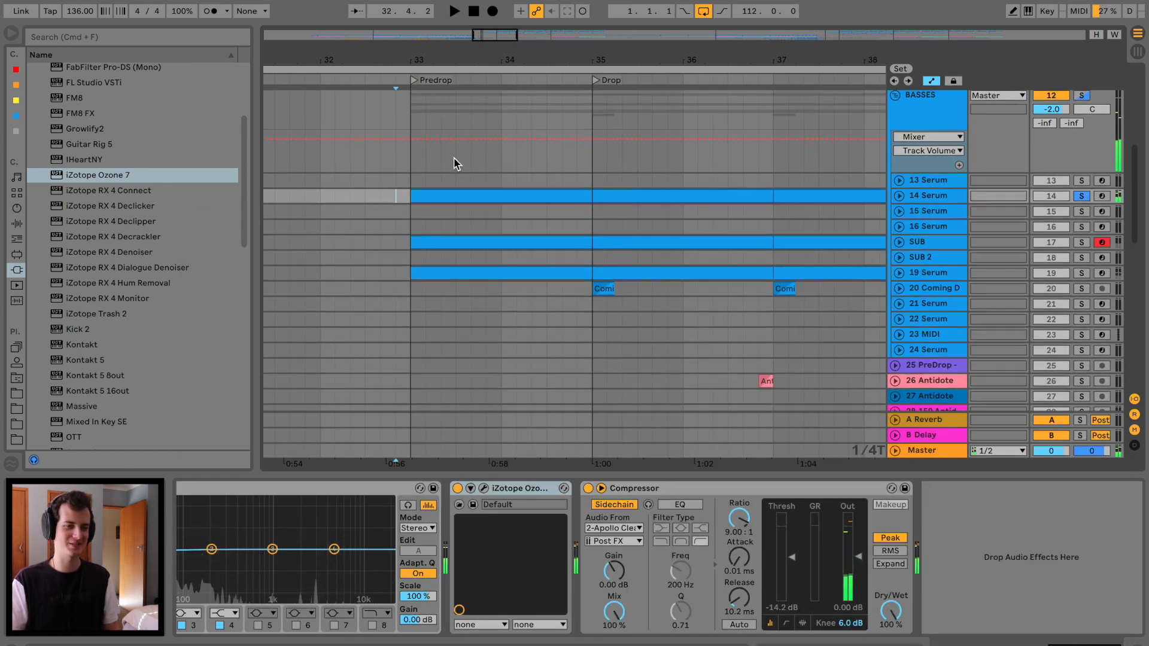
key(space)
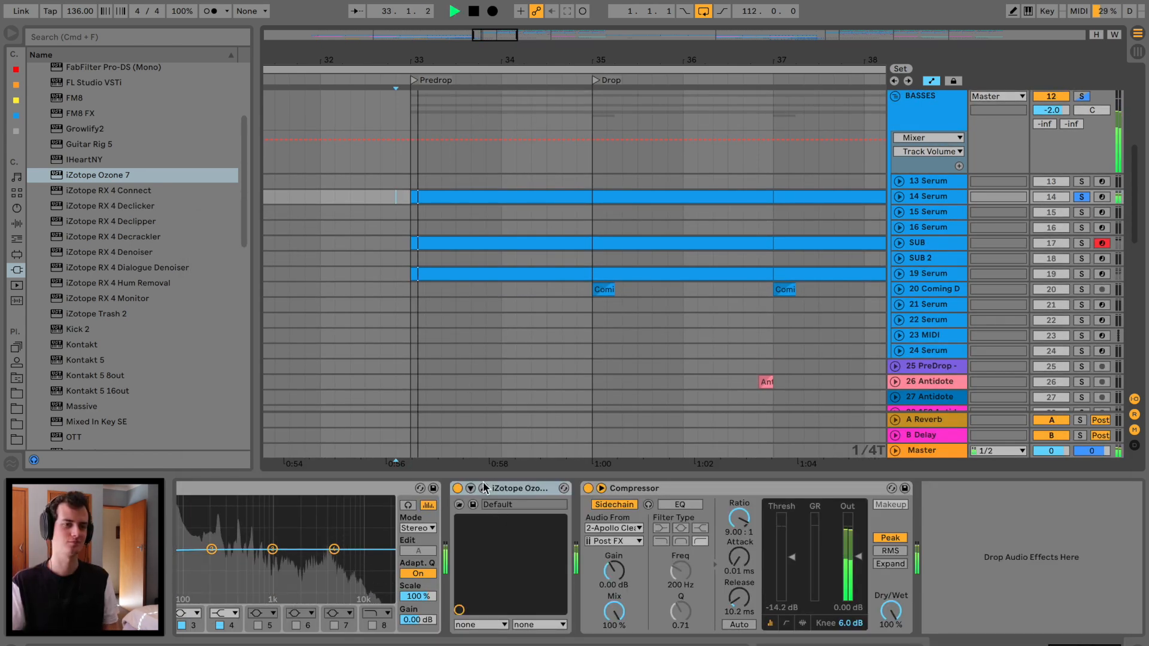
click(457, 489)
click(457, 489)
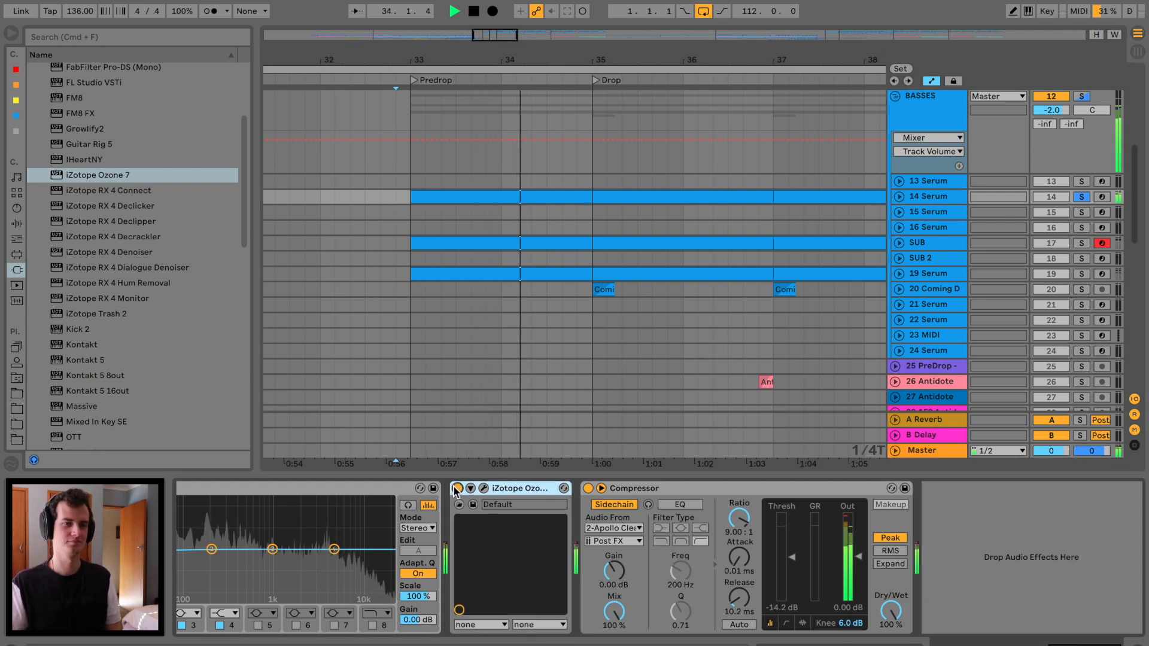
Unsolo 14 Serum and replay the full mix from just before the predrop.
click(1083, 197)
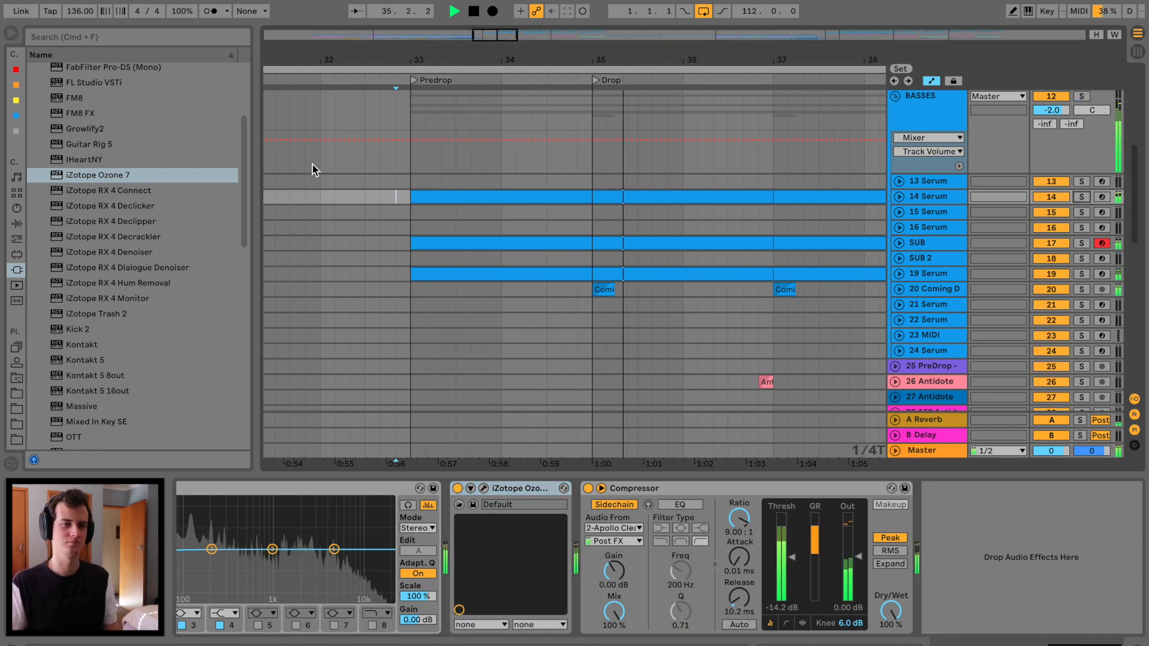
click(286, 77)
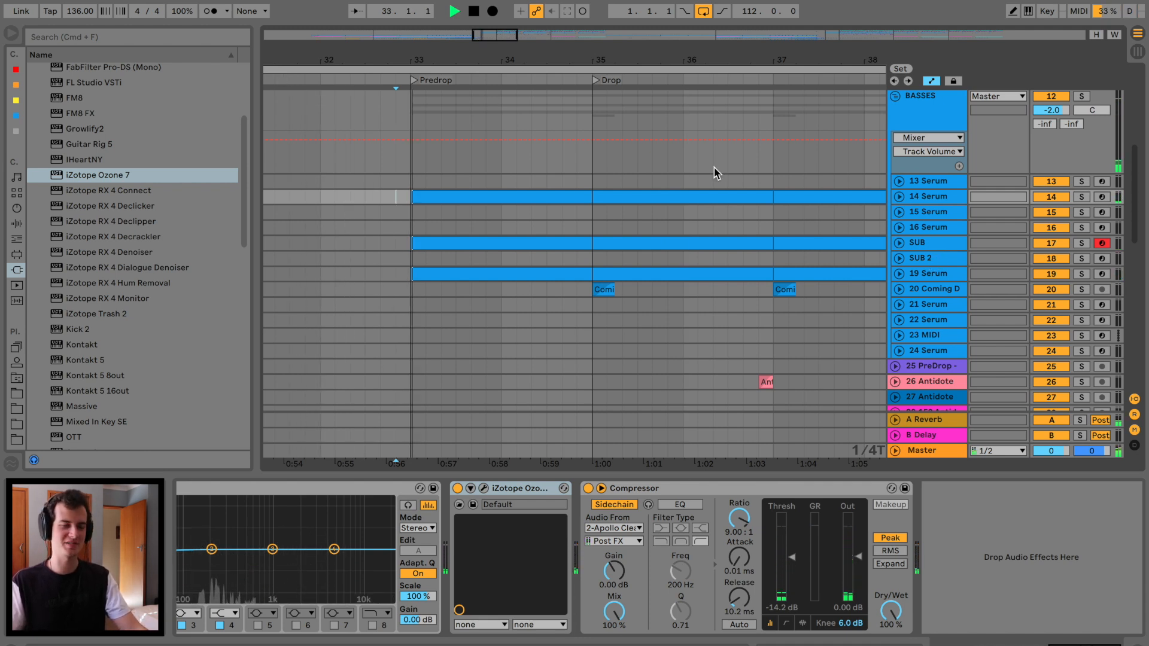
drag(505, 53, 506, 47)
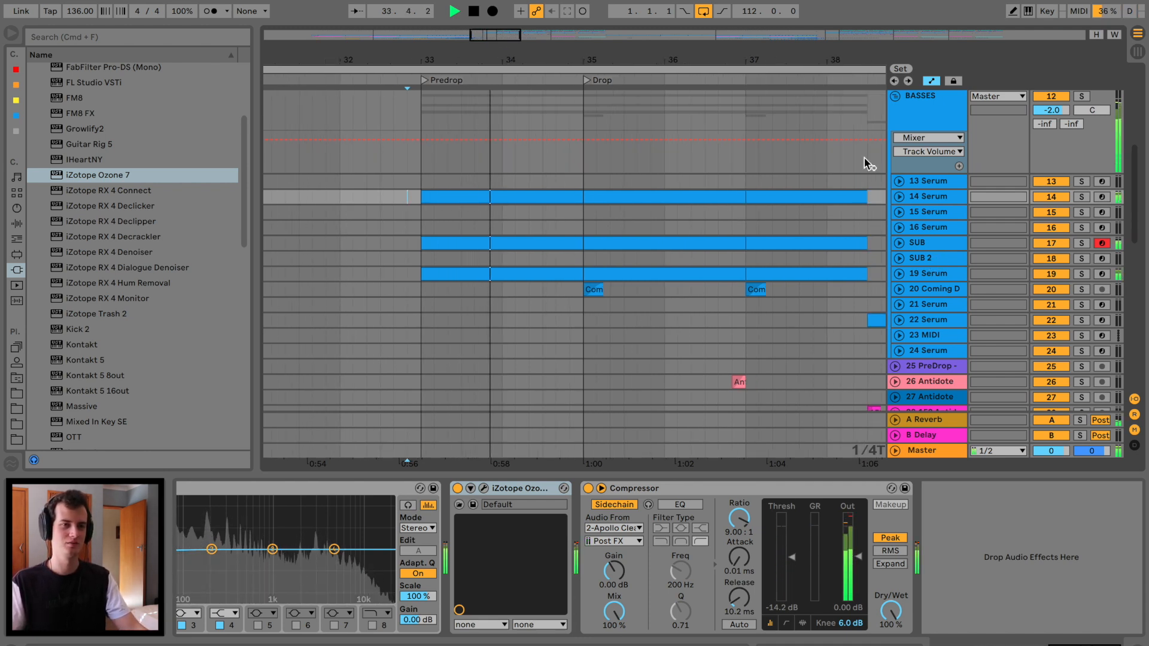
Unfold the SUB track and raise its volume to 6.0 dB while playing the predrop and drop.
click(899, 244)
click(924, 244)
drag(1051, 258, 1051, 209)
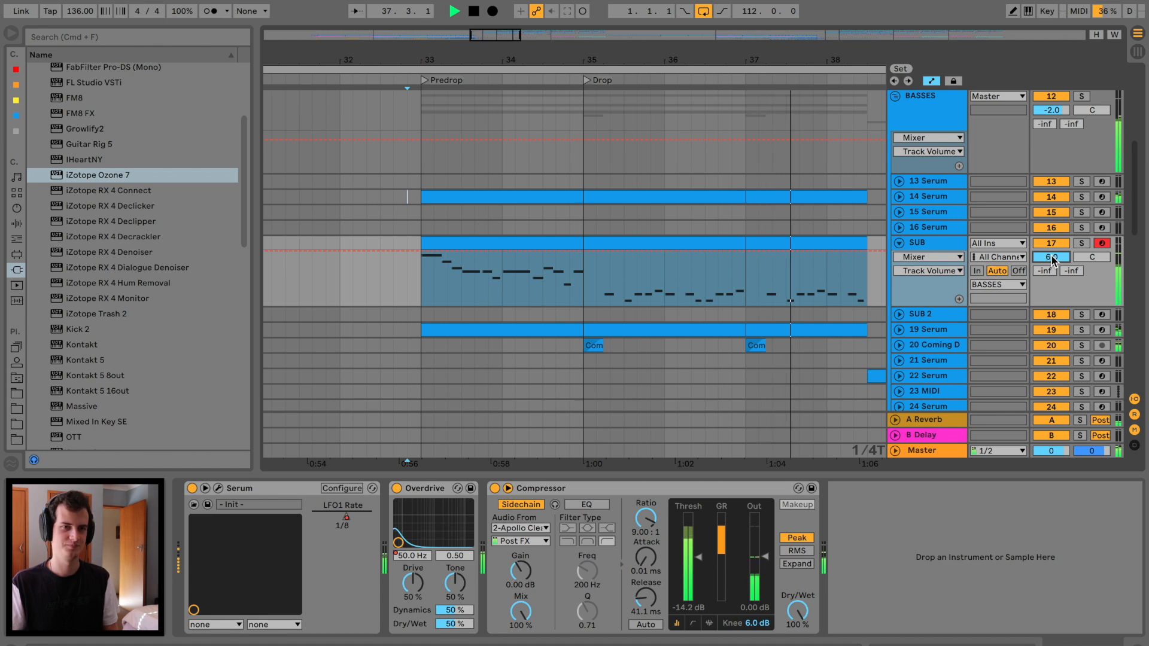
key(space)
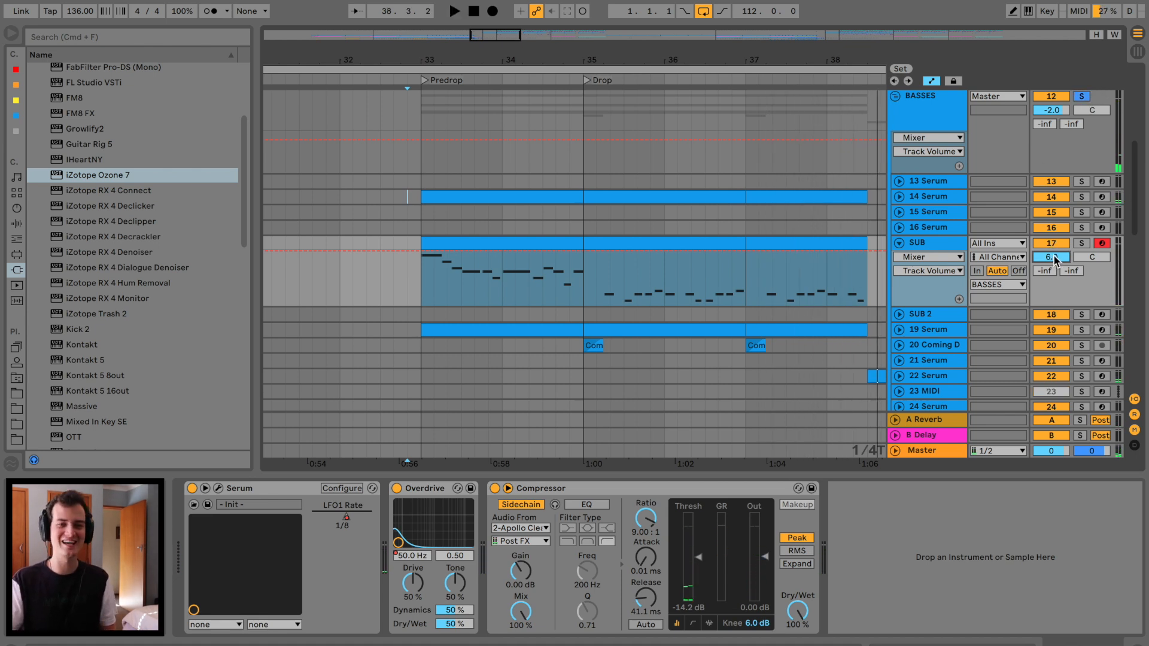
key(space)
drag(1052, 257, 1052, 237)
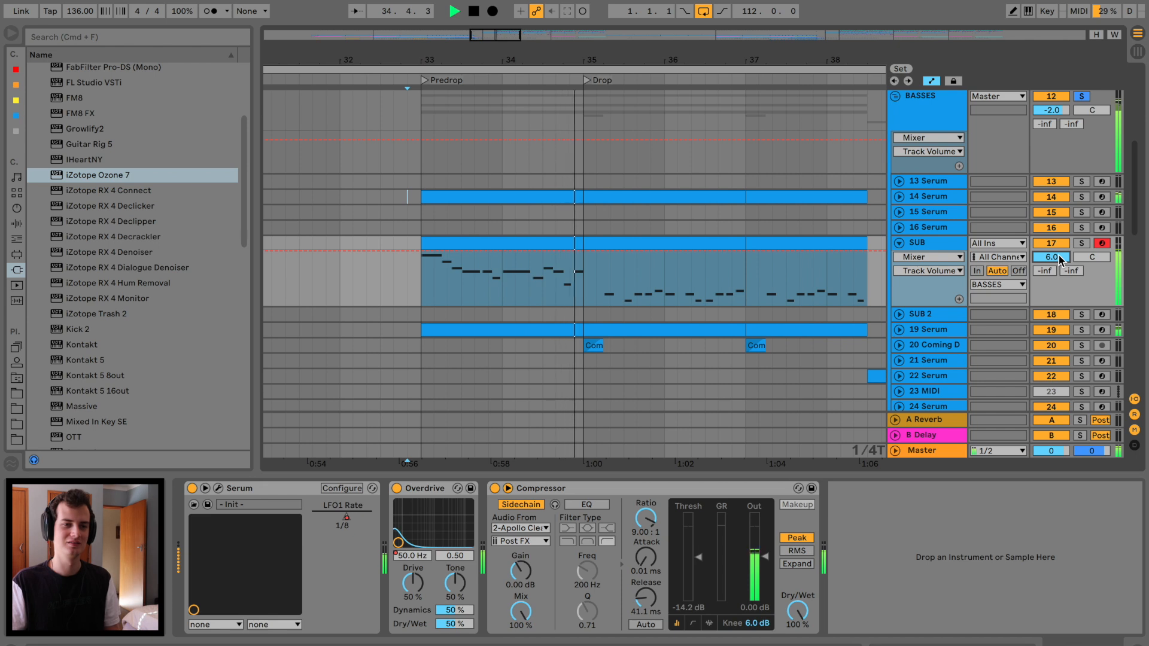
Set the SUB track's volume to 0 dB and replay the predrop.
click(932, 196)
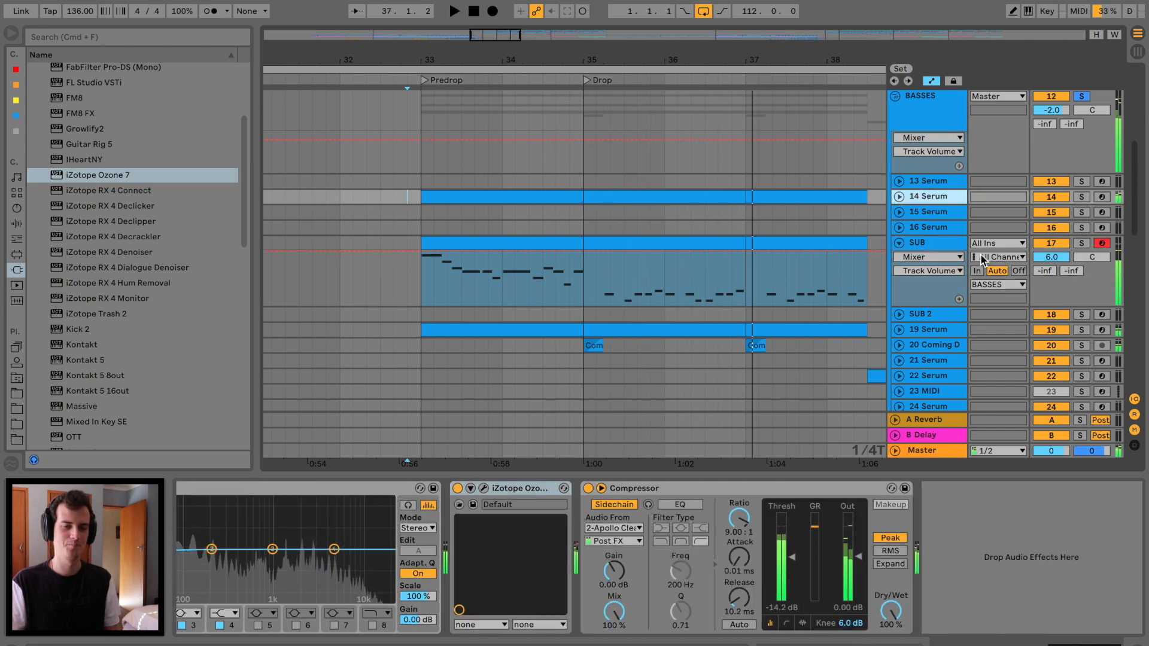
click(1042, 256)
text(0)
key(Return)
key(space)
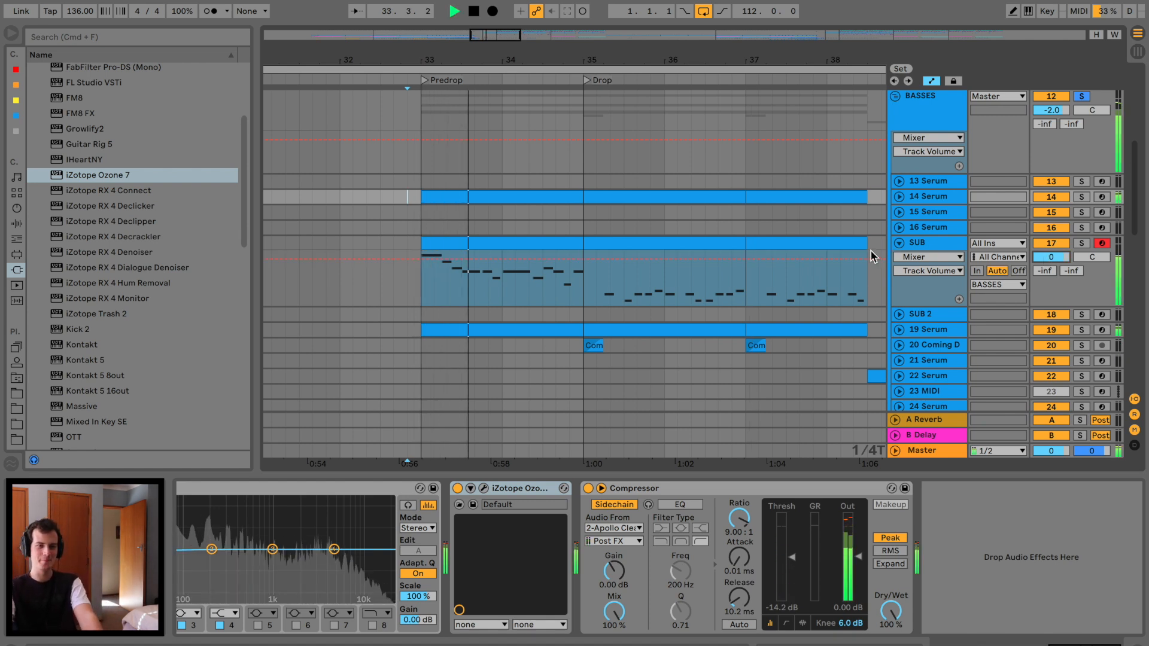
Insert a Limiter between SUB's Overdrive and Compressor, with automatic release off and the release time at 0.01 ms.
click(936, 247)
key(space)
key(space)
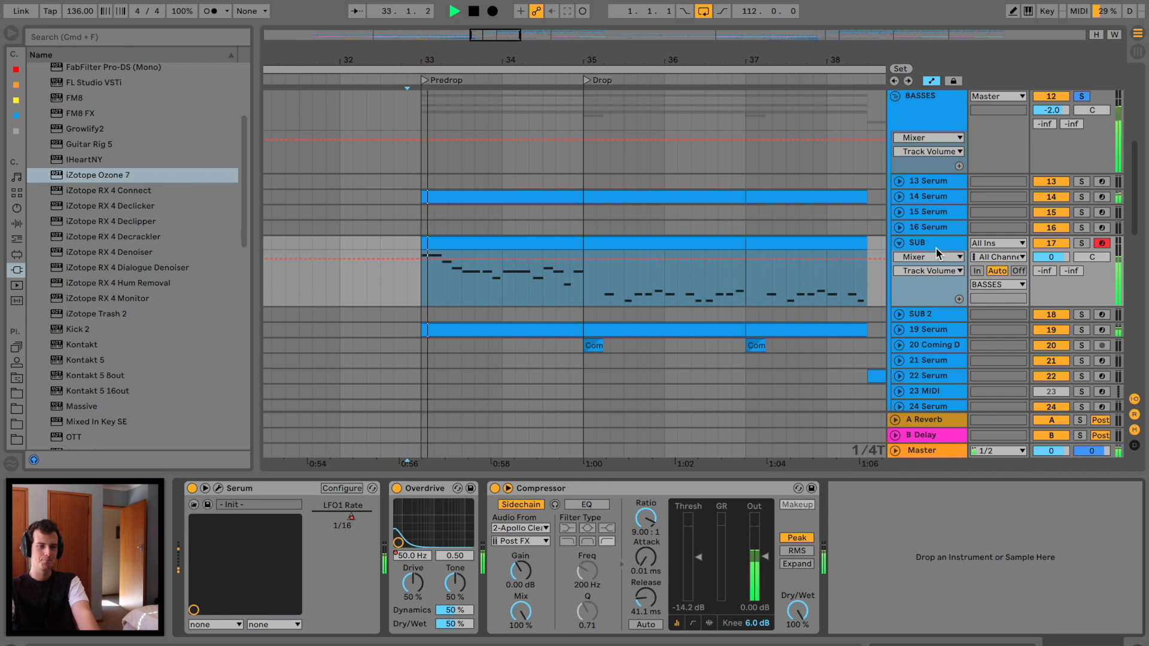
click(17, 224)
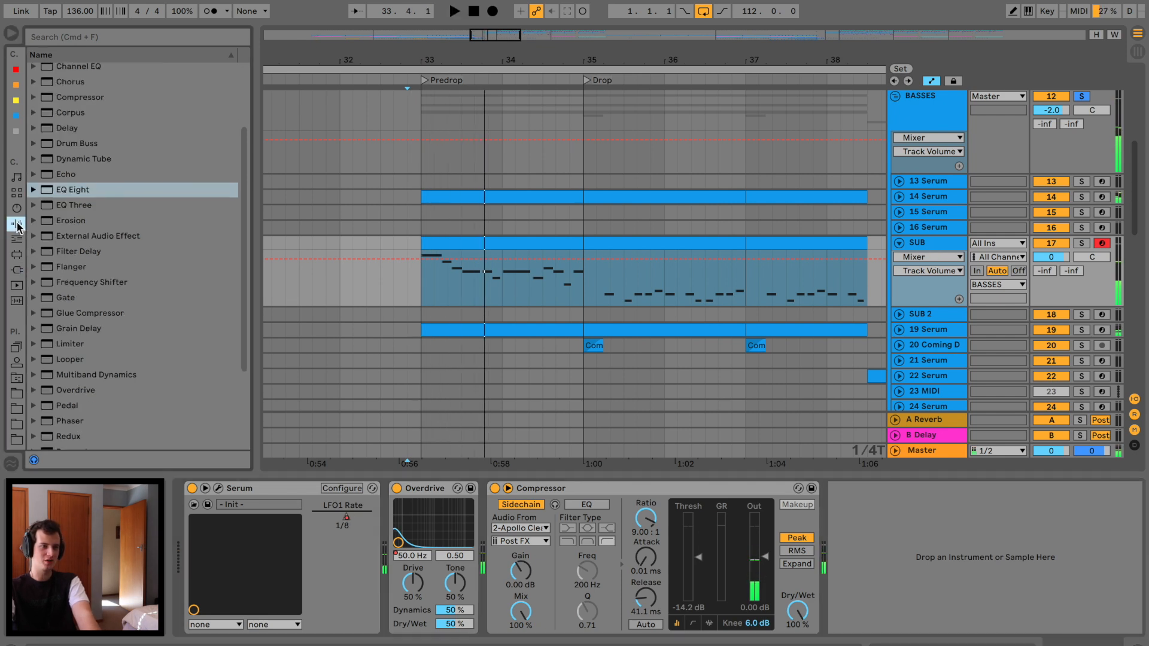
drag(70, 344, 513, 508)
click(514, 624)
drag(513, 598, 513, 637)
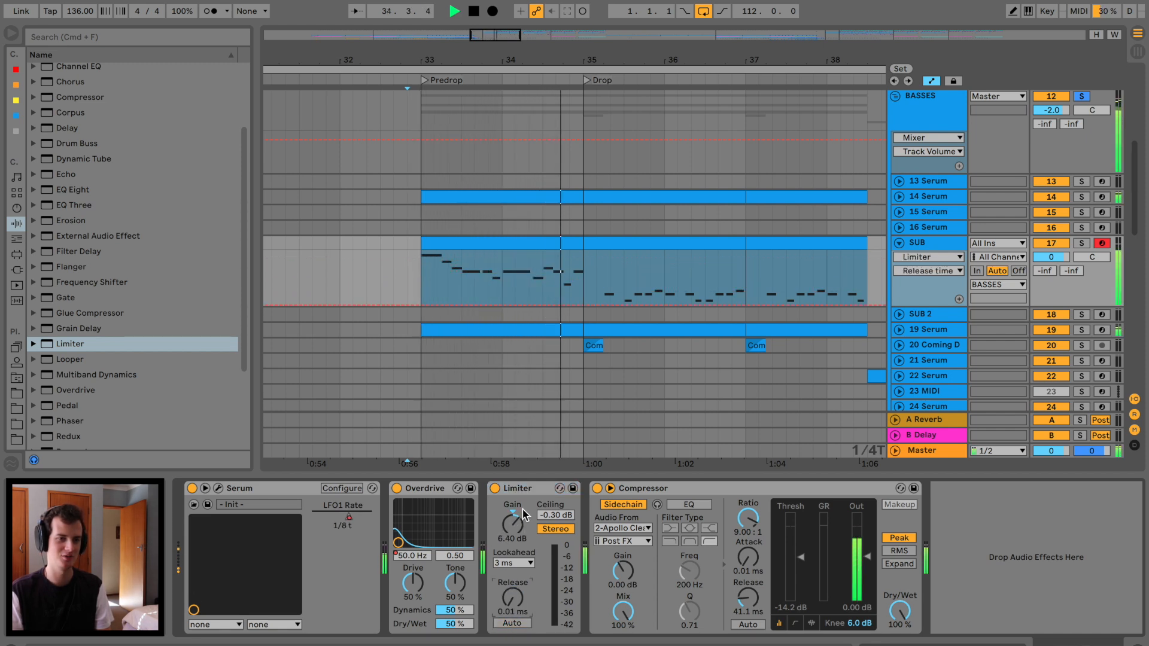
Raise the SUB Limiter's gain to about 23 dB while the basses play.
drag(513, 524, 513, 516)
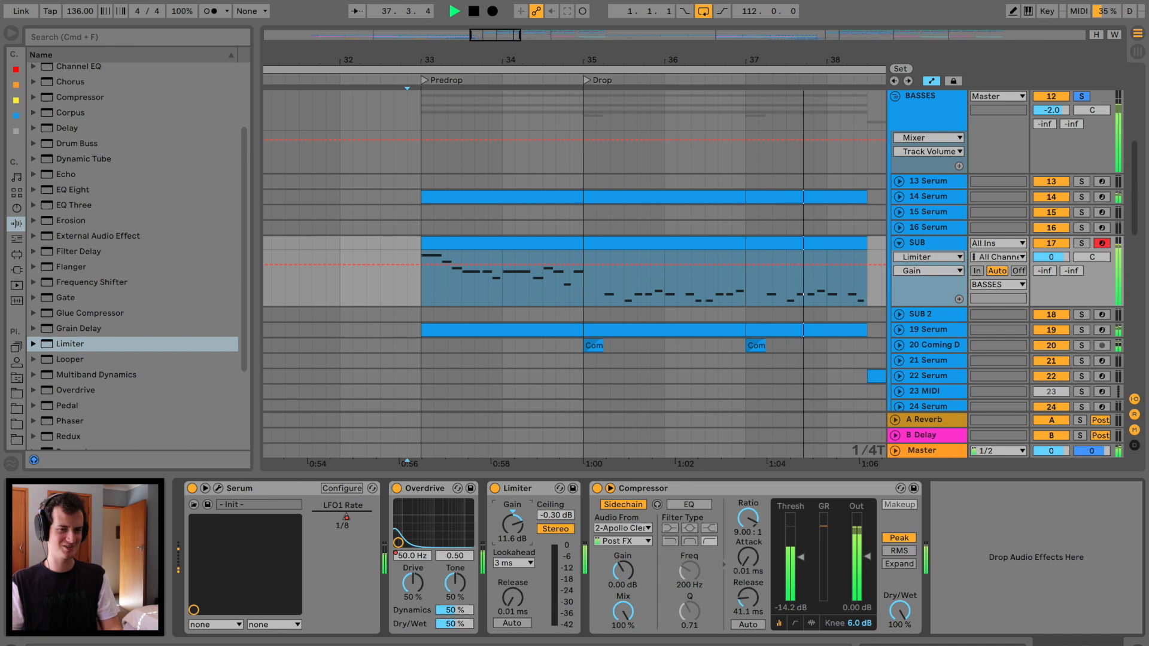
drag(512, 525, 511, 519)
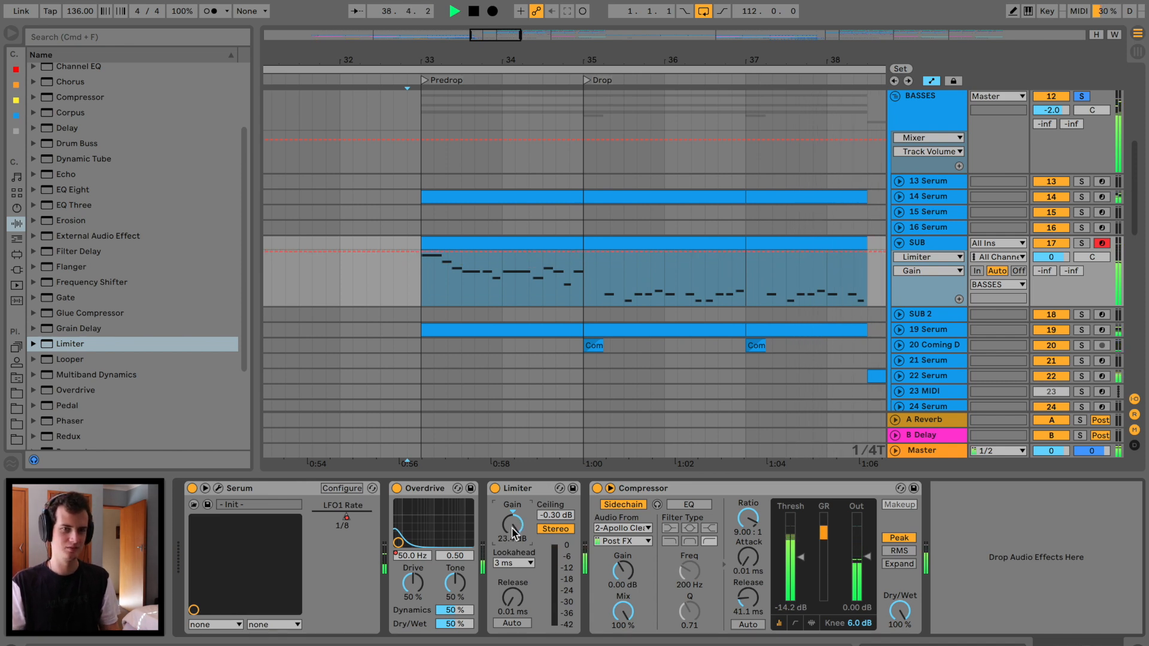
Insert a new audio track below the 25 PreDrop track and set its input to Resampling.
click(366, 295)
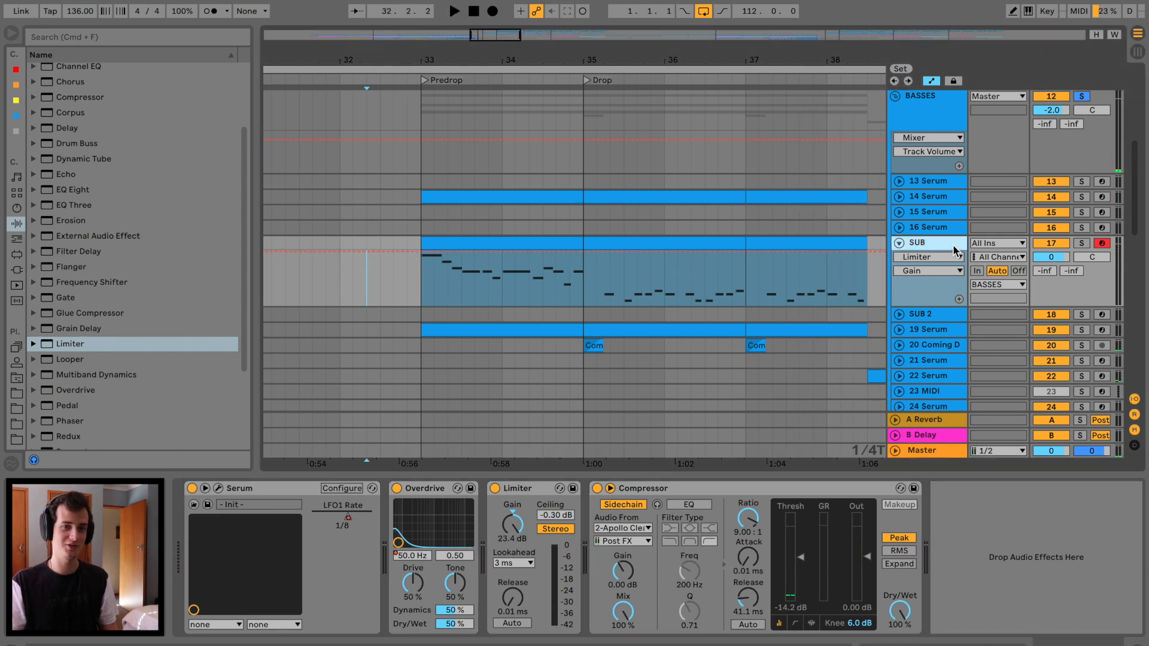
click(931, 318)
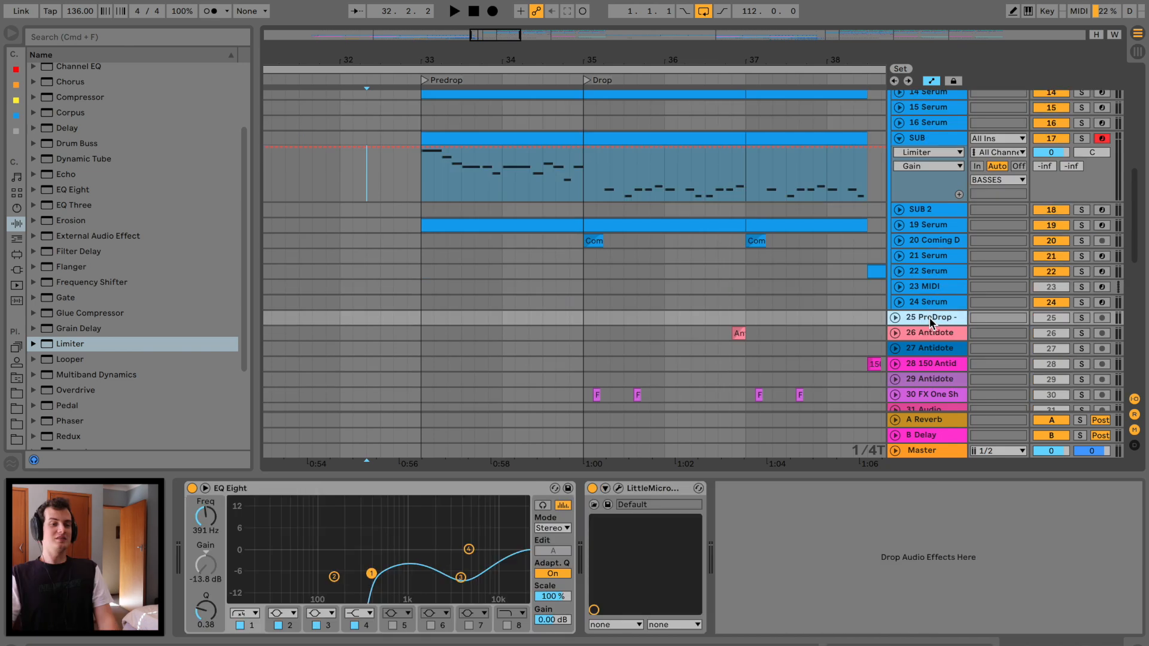
key(super+t)
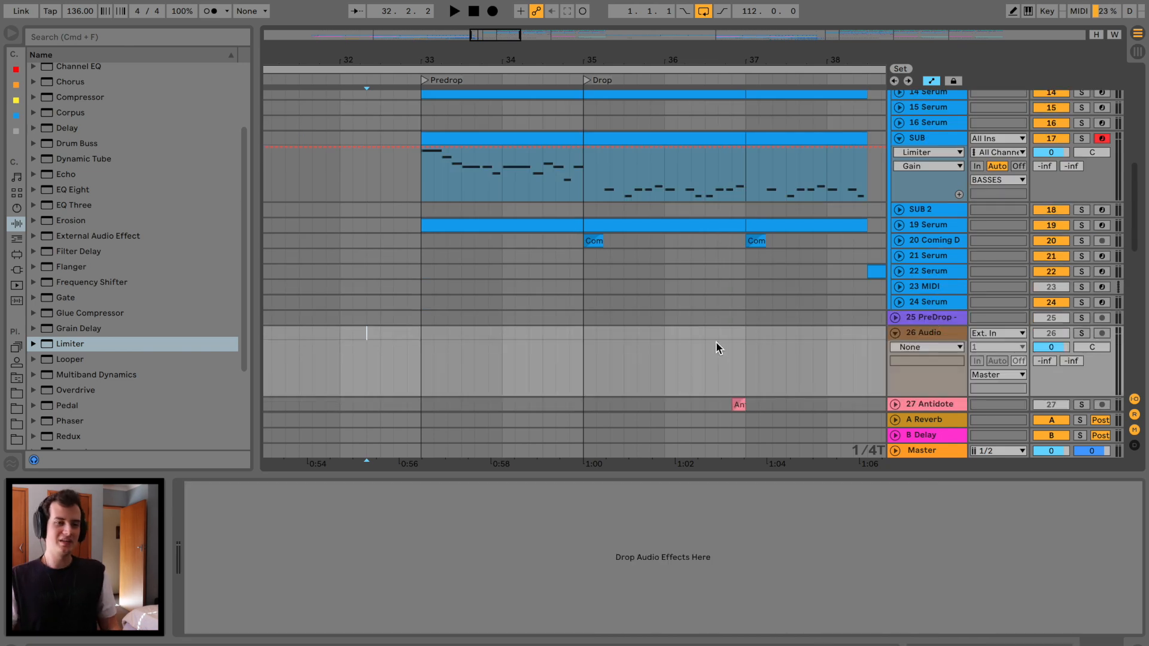
click(1008, 335)
click(1008, 342)
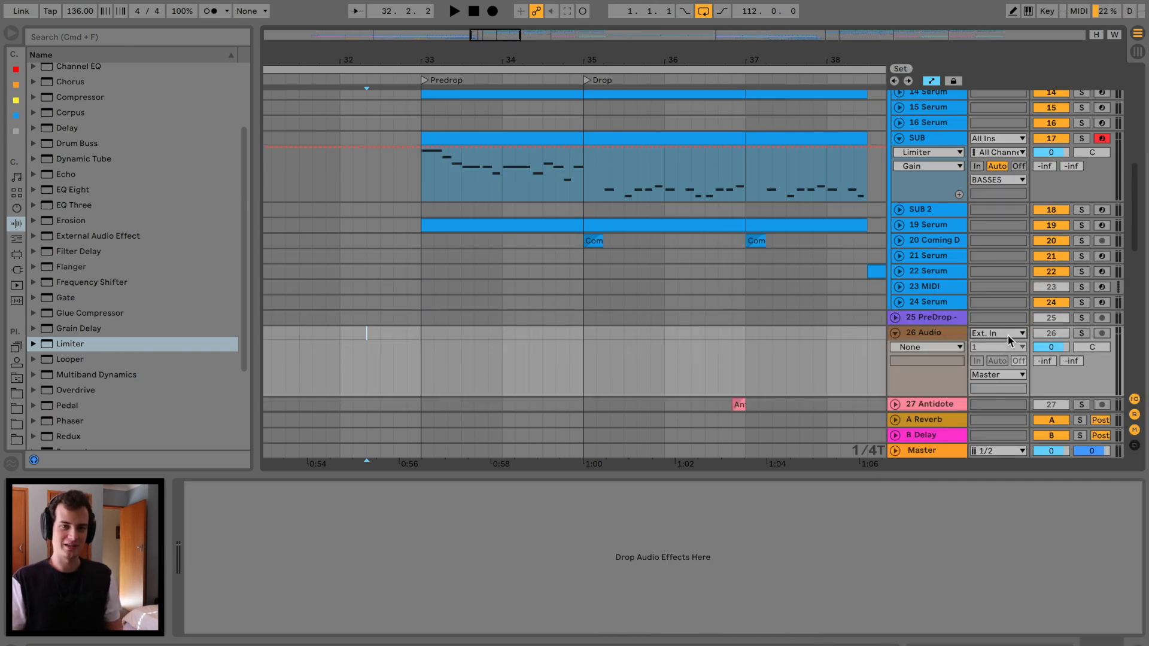
click(1008, 335)
click(1006, 387)
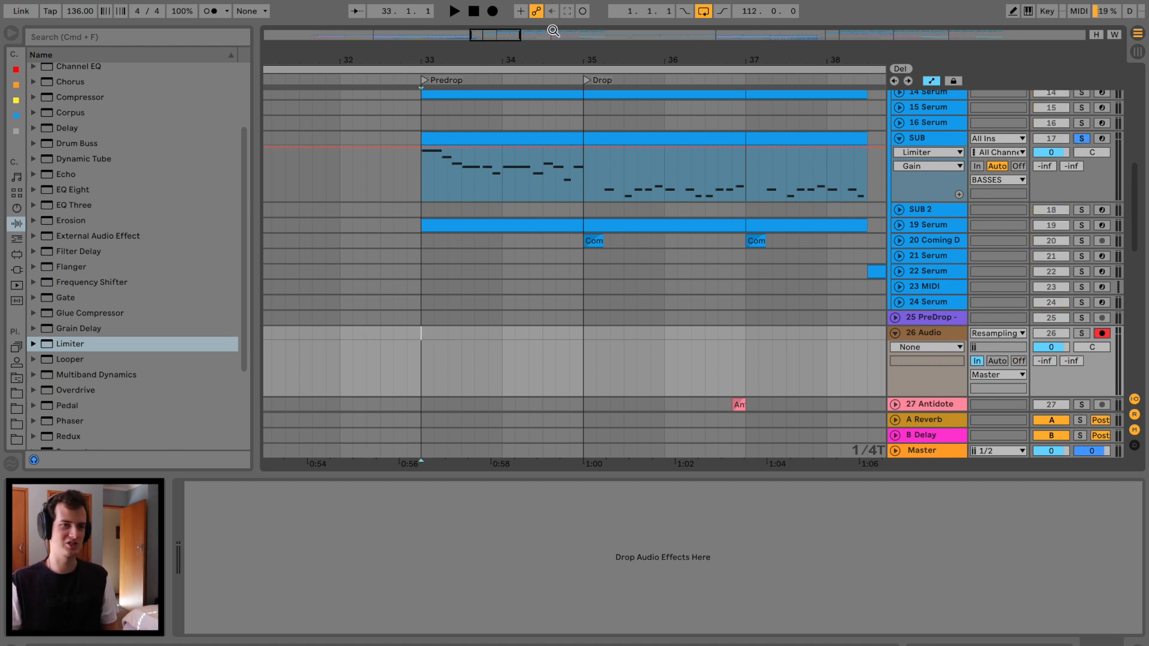
Record the soloed SUB onto the new audio track from the predrop's start and inspect the recorded waveform up close.
click(493, 12)
drag(462, 54, 461, 81)
key(space)
drag(361, 62, 361, 126)
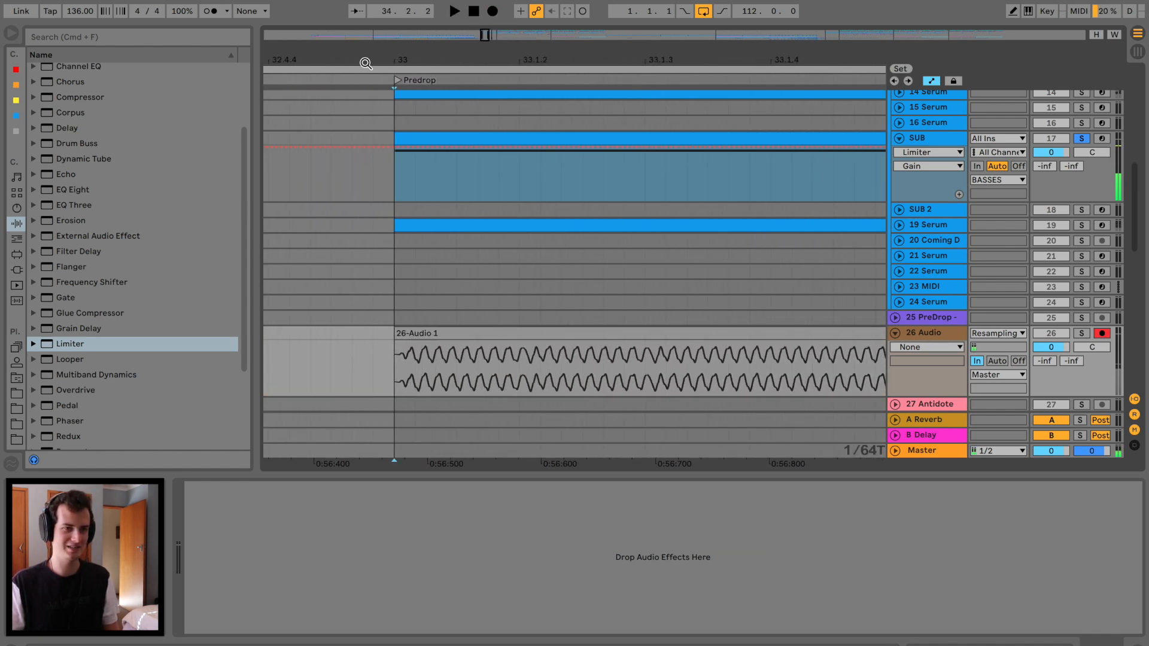
drag(432, 61, 432, 18)
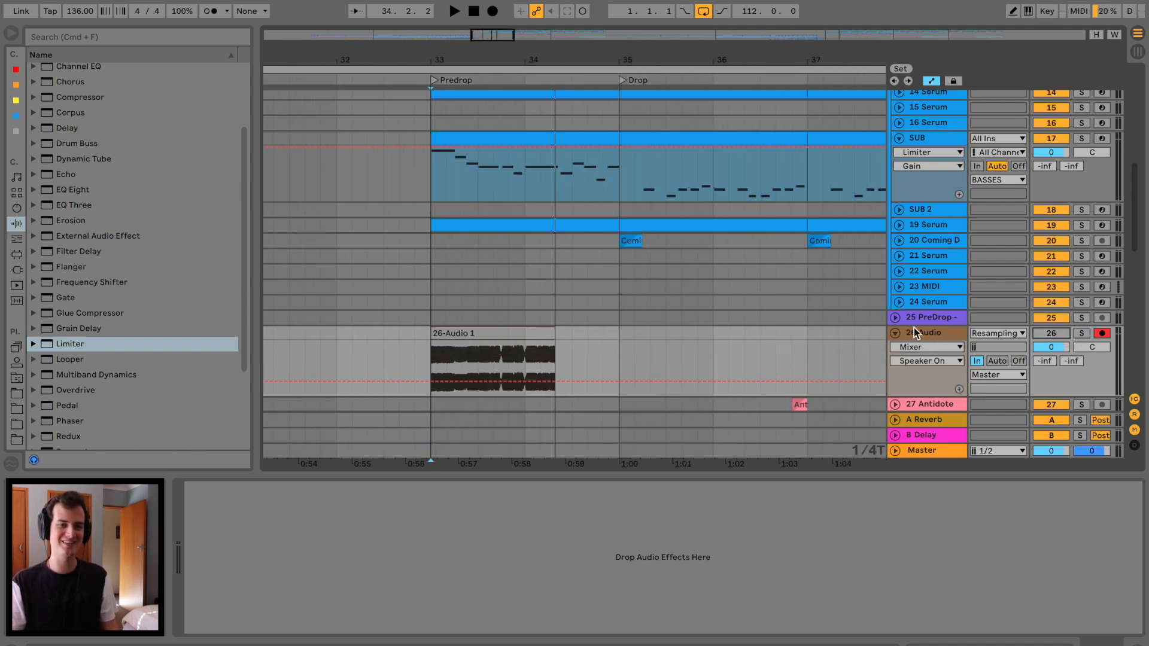
Fold the 26 Audio track and lower SUB's volume to -5.3 dB while playing the predrop and drop.
click(895, 334)
scroll(828, 214, up, 3)
click(942, 217)
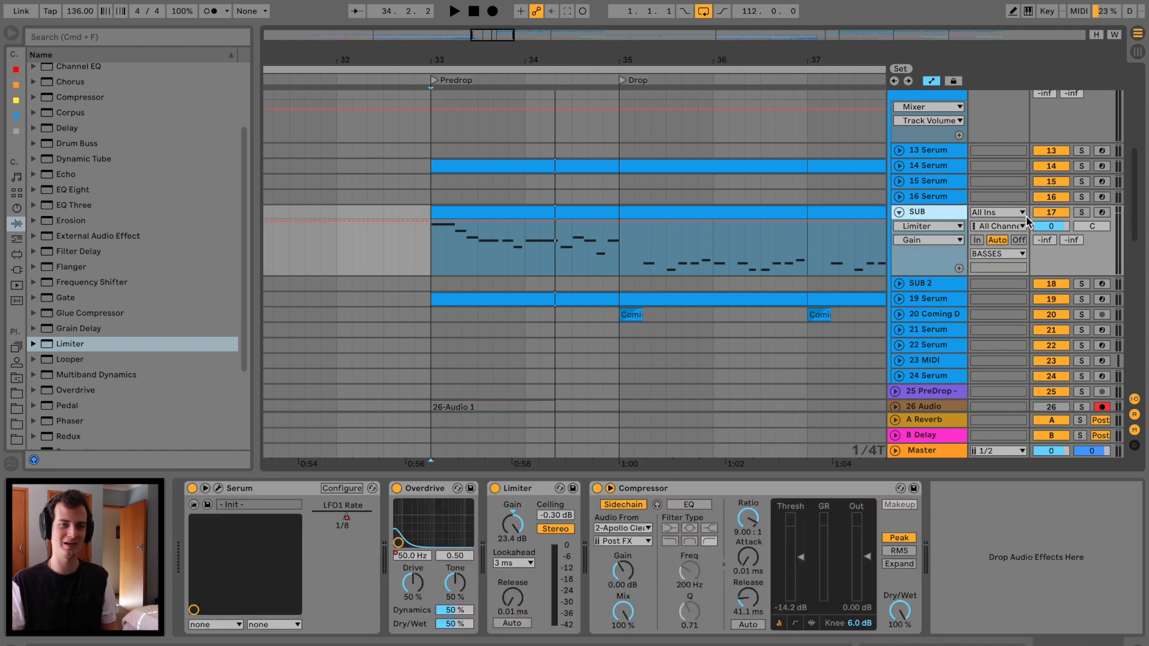
click(1047, 231)
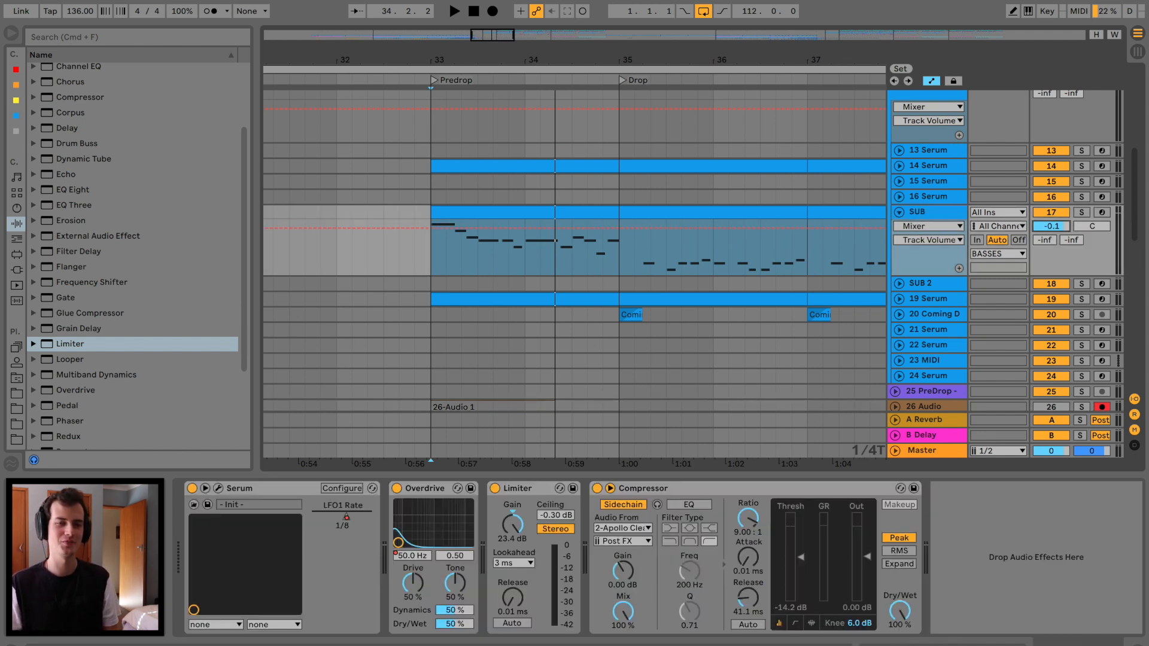
key(space)
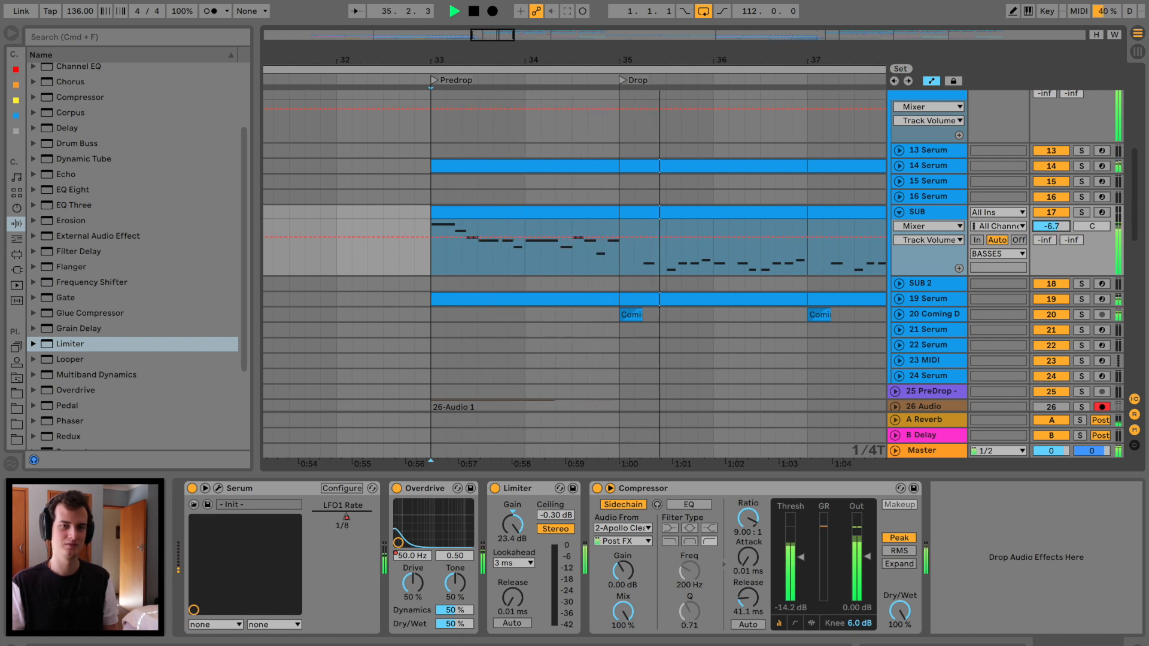
drag(1059, 228, 1060, 231)
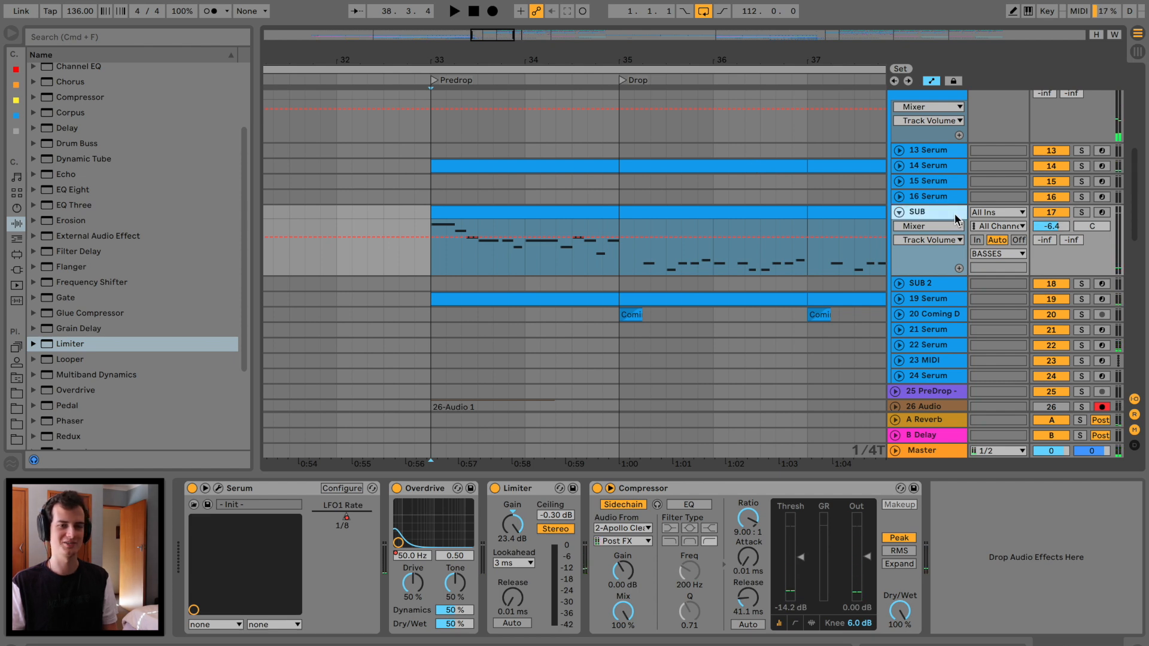
key(super+d)
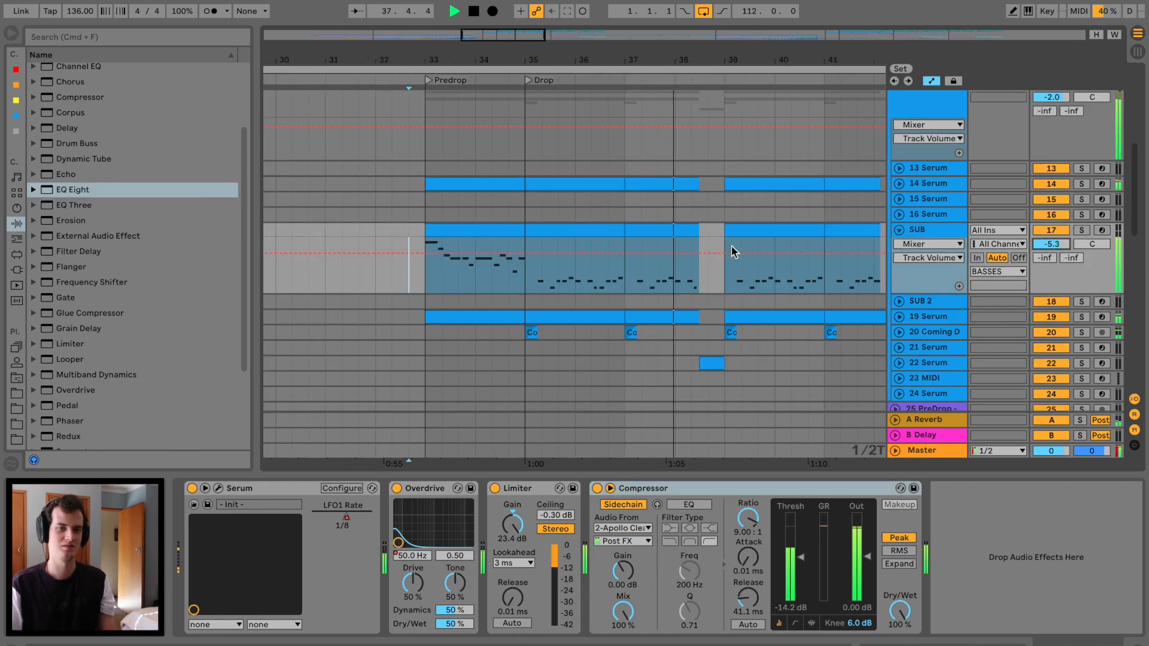
Fold the BASSES group in the arrangement.
scroll(731, 251, up, 5)
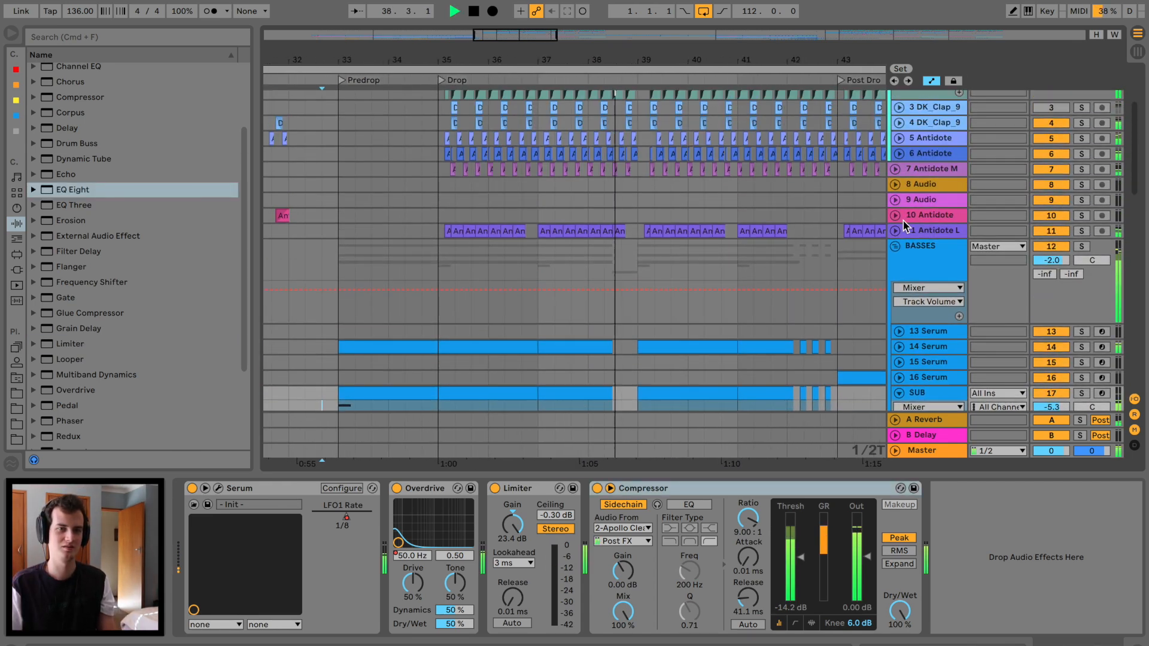
click(895, 246)
scroll(707, 221, up, 5)
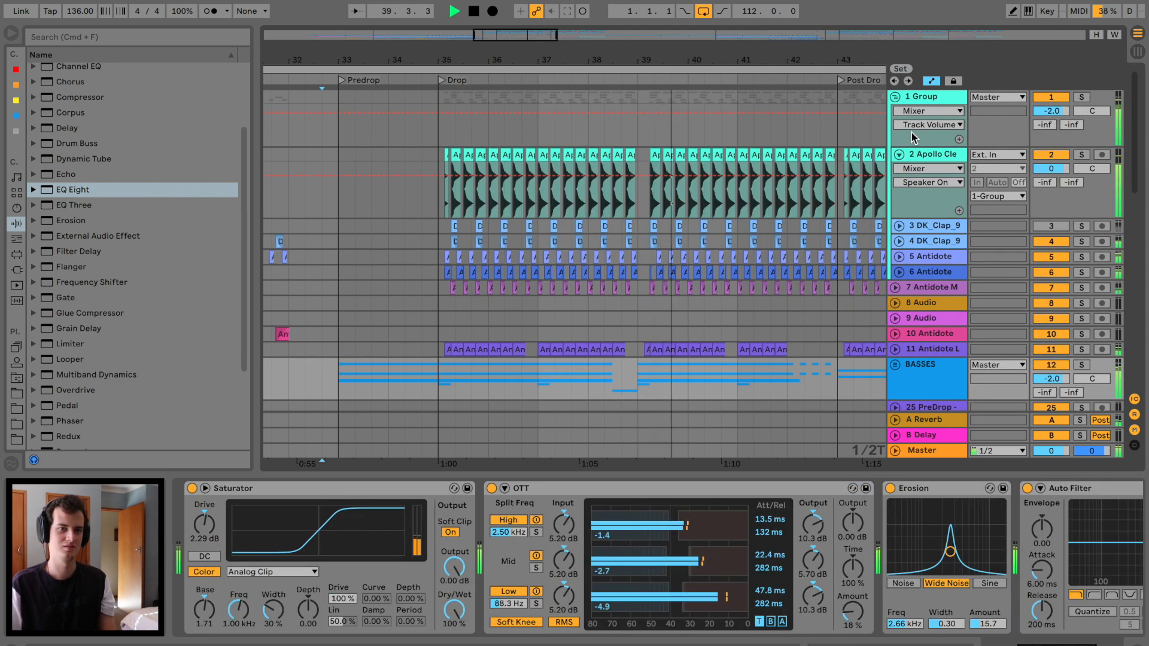
Play the transition around bar 39 and delete the 56 Group's clip at that bar.
scroll(620, 330, down, 5)
click(617, 316)
click(620, 81)
drag(626, 66, 610, 161)
click(685, 152)
scroll(685, 150, up, 3)
scroll(684, 153, down, 6)
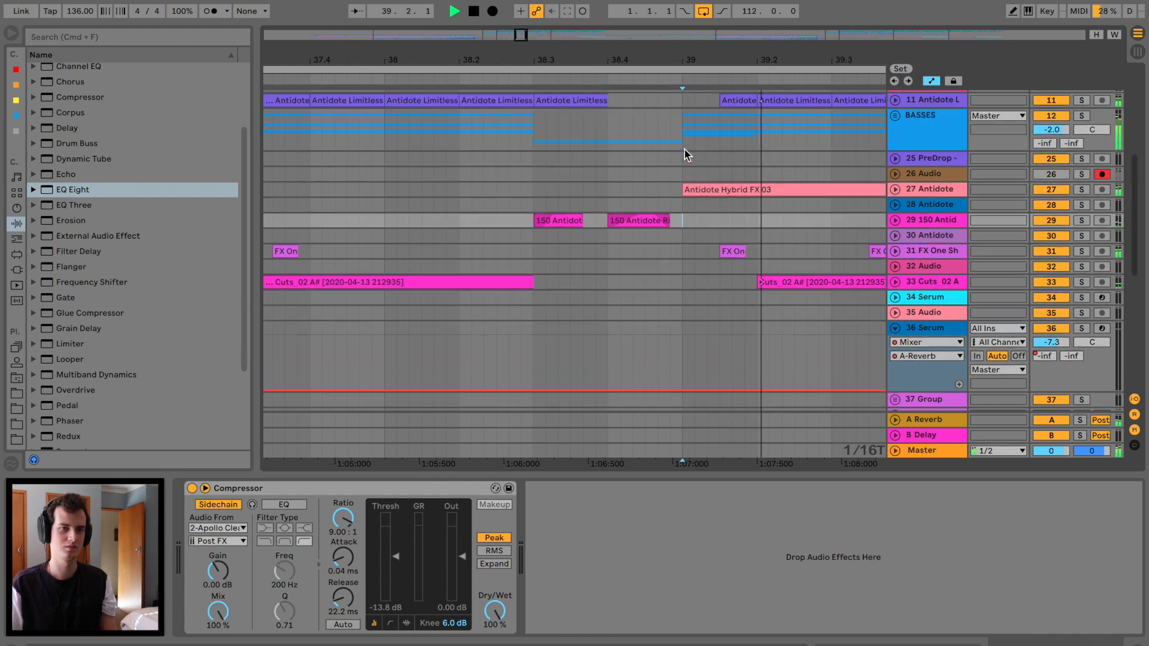
key(space)
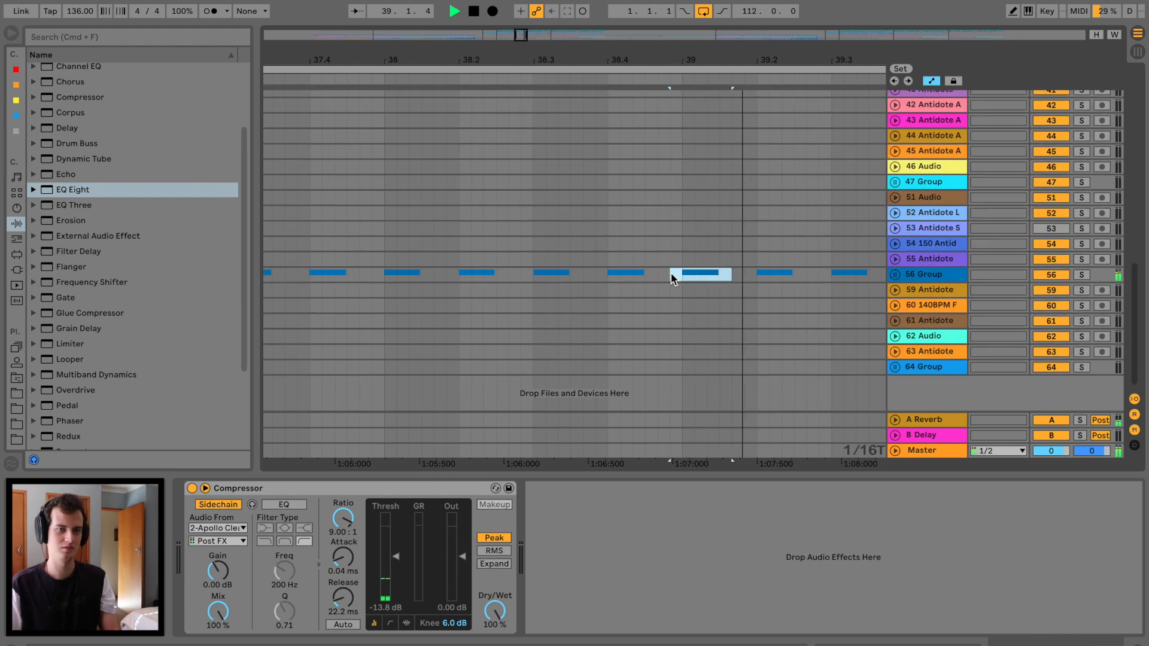
click(658, 213)
key(space)
click(689, 274)
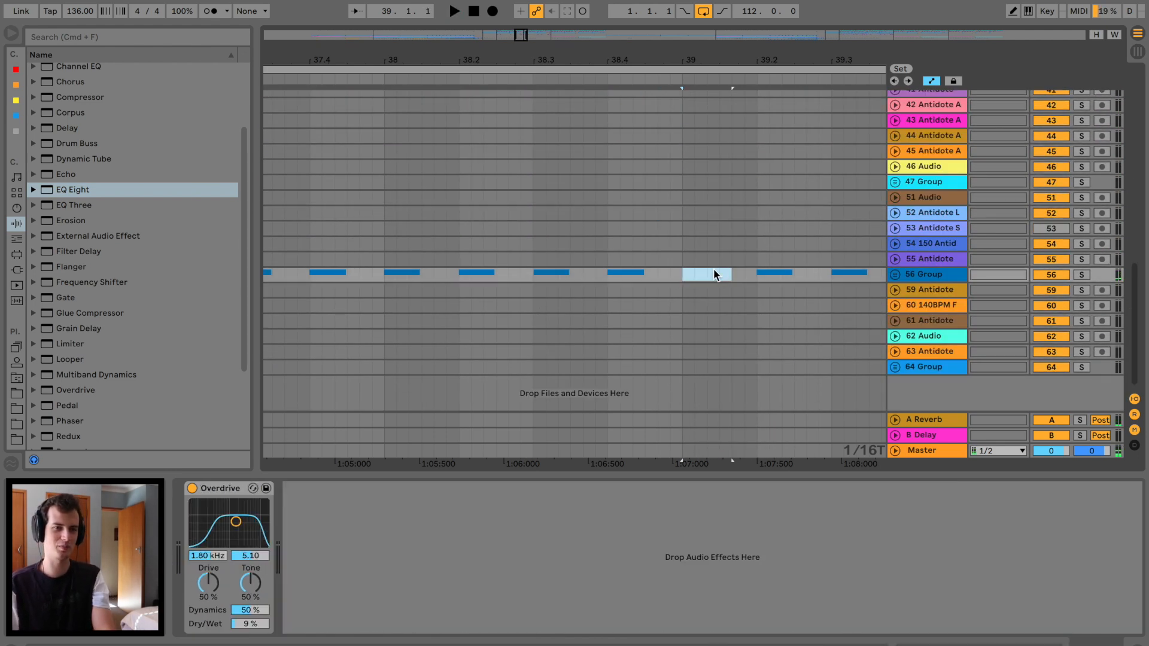
Replay the drop break leading into bar 39 and narrow the browser.
click(660, 225)
scroll(659, 225, up, 7)
key(space)
scroll(660, 226, up, 5)
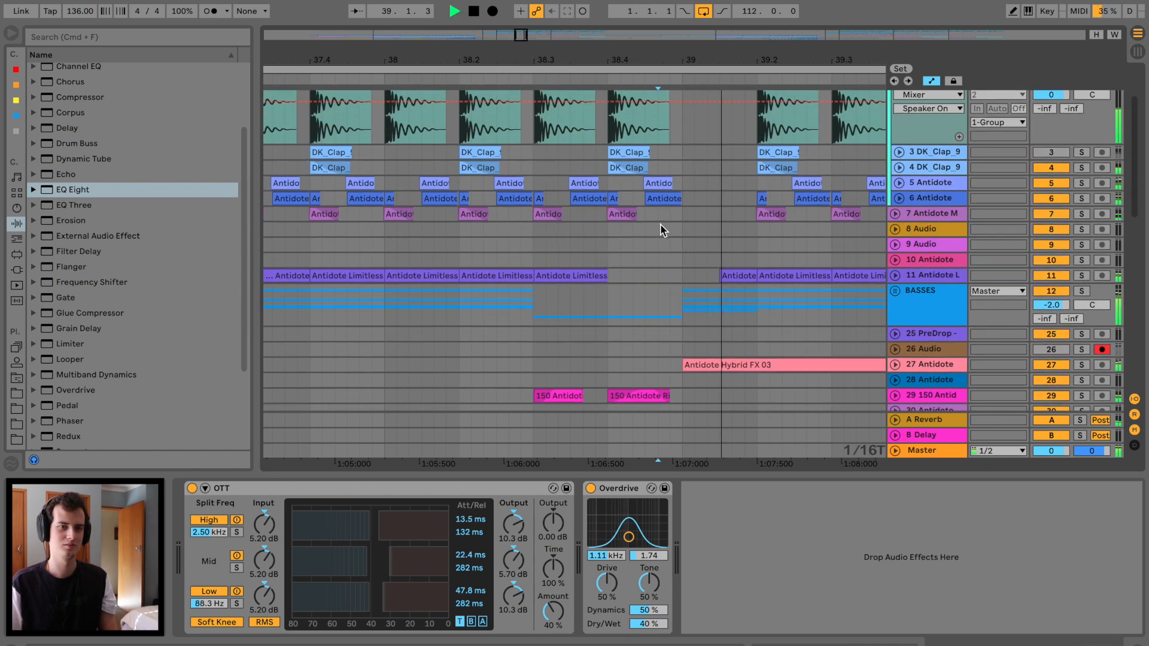
click(677, 285)
click(435, 306)
key(space)
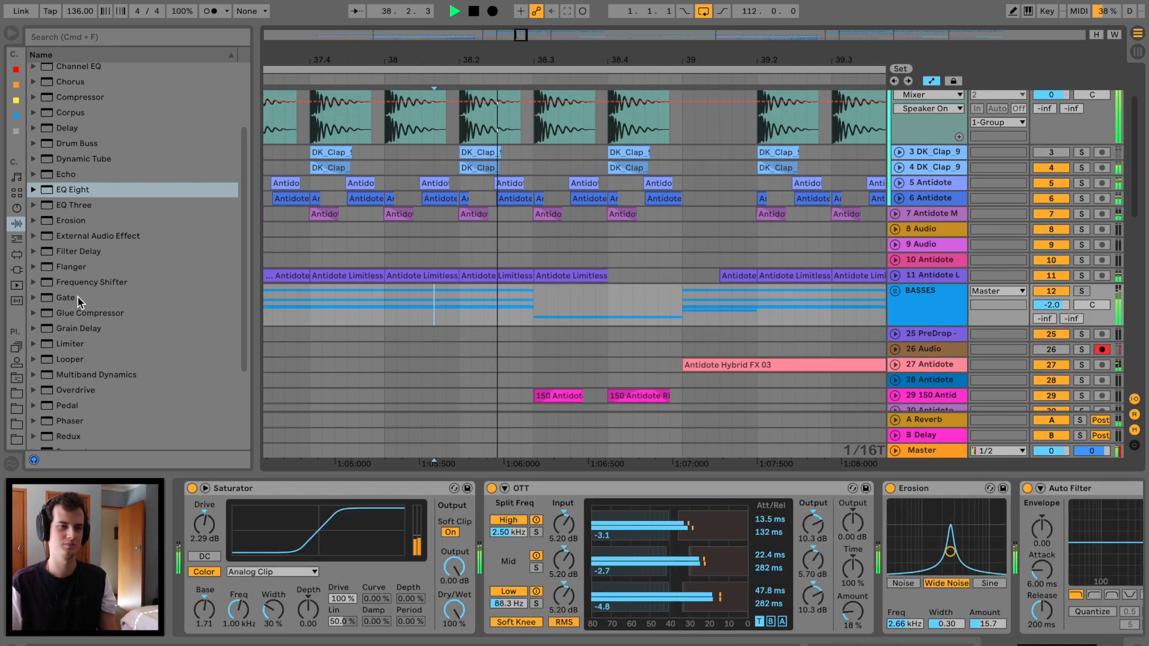
drag(254, 234, 216, 233)
key(space)
Play the drop from its start and audition the 6 Antidote track in solo.
drag(521, 60, 519, 18)
scroll(359, 253, up, 3)
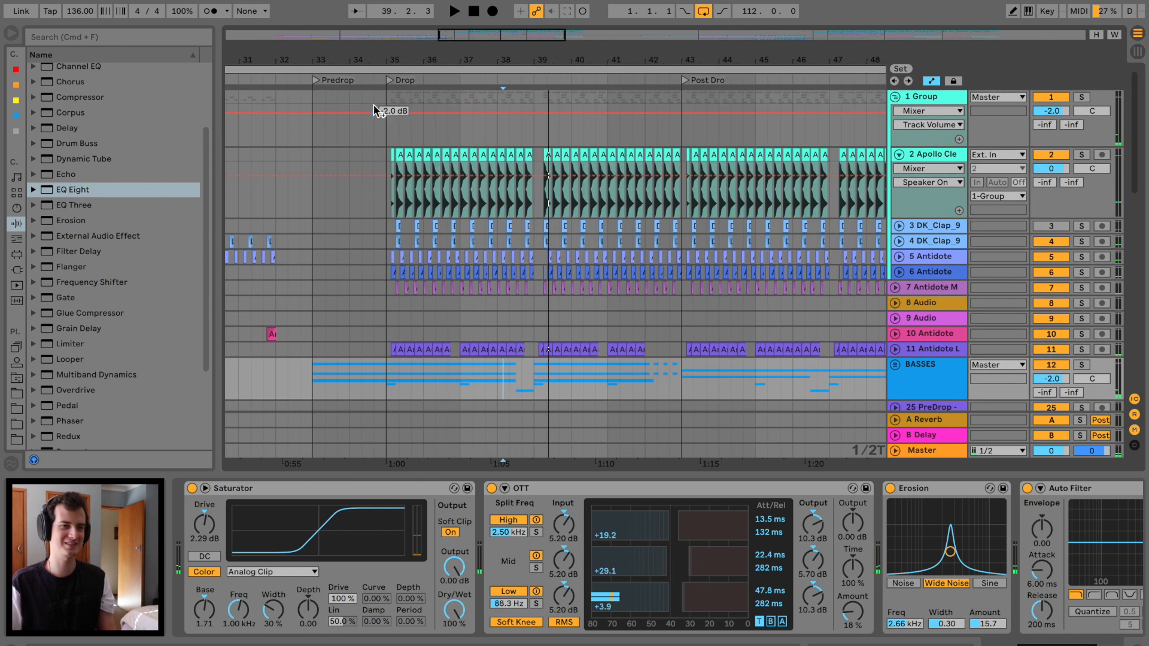
click(374, 115)
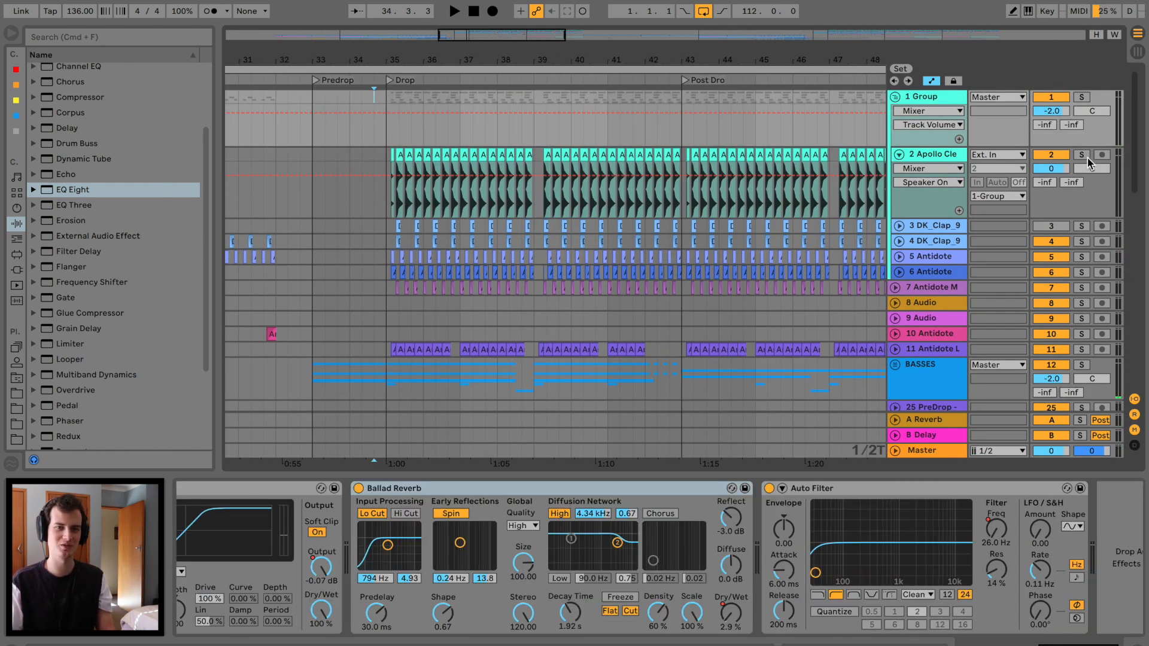
click(473, 256)
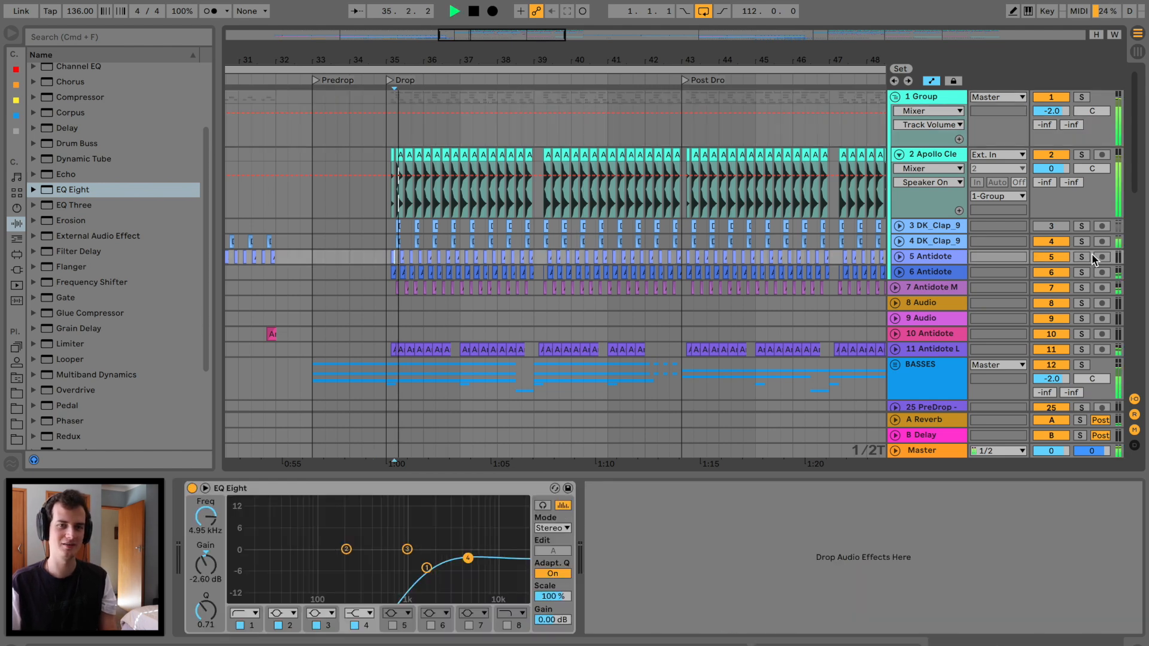
click(1083, 272)
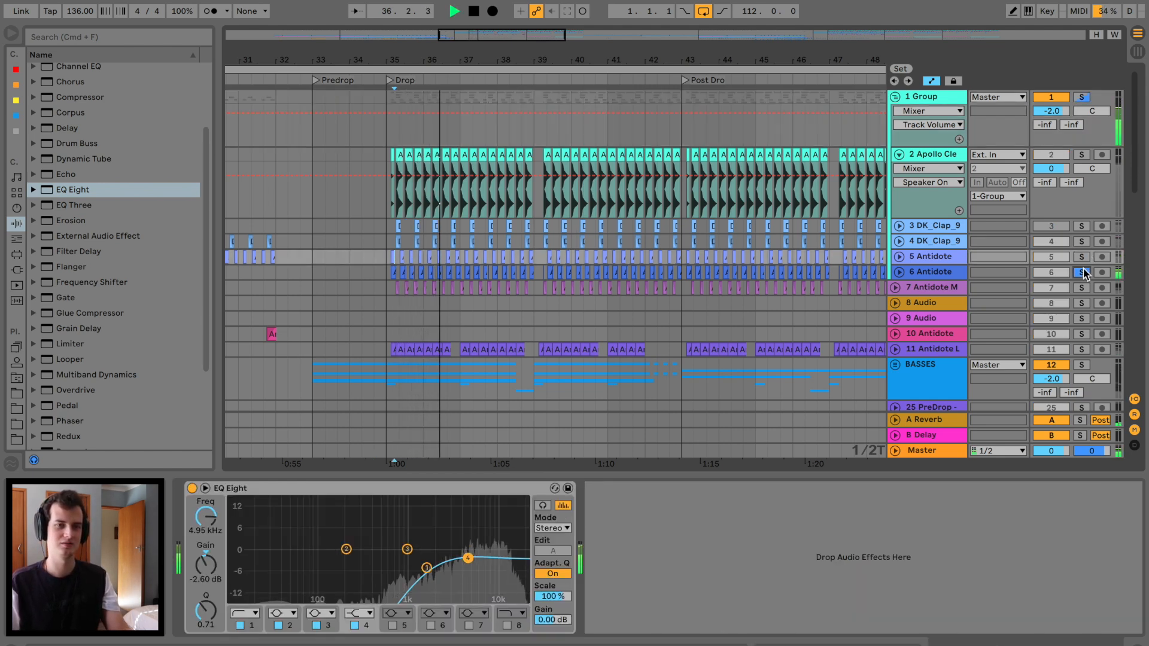
click(1083, 272)
Add an EQ Eight to the 6 Antidote track with a 30 Hz low cut and band 3 boosted about 5 dB just below 1 kHz.
drag(77, 188, 516, 276)
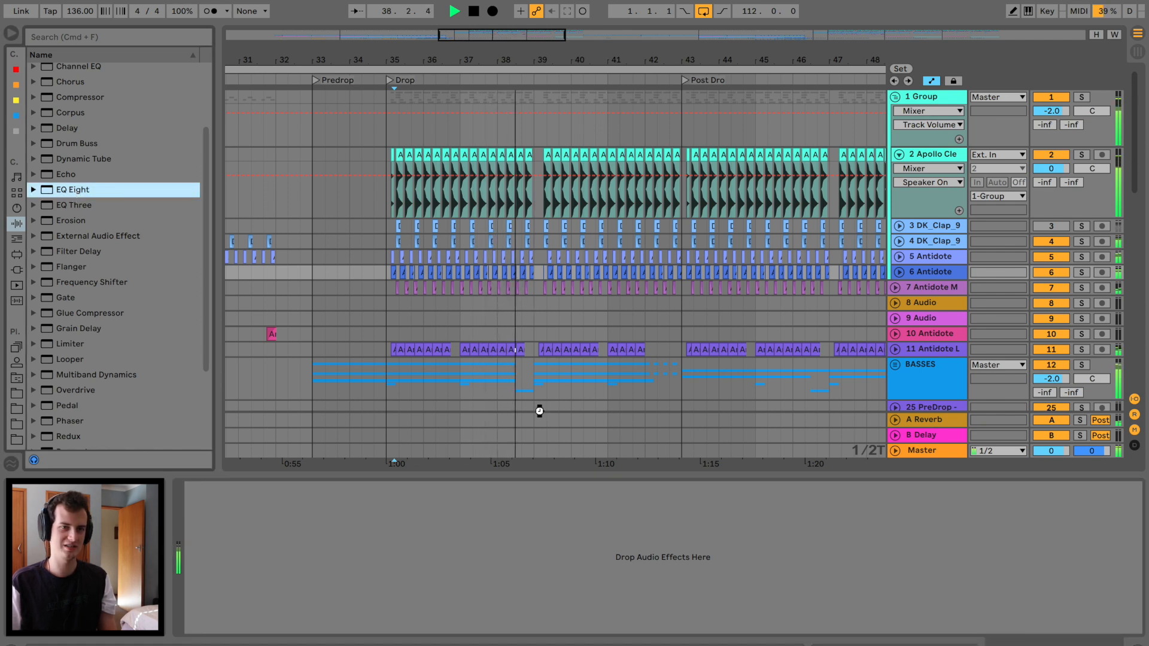
drag(469, 549, 399, 532)
click(256, 613)
click(245, 626)
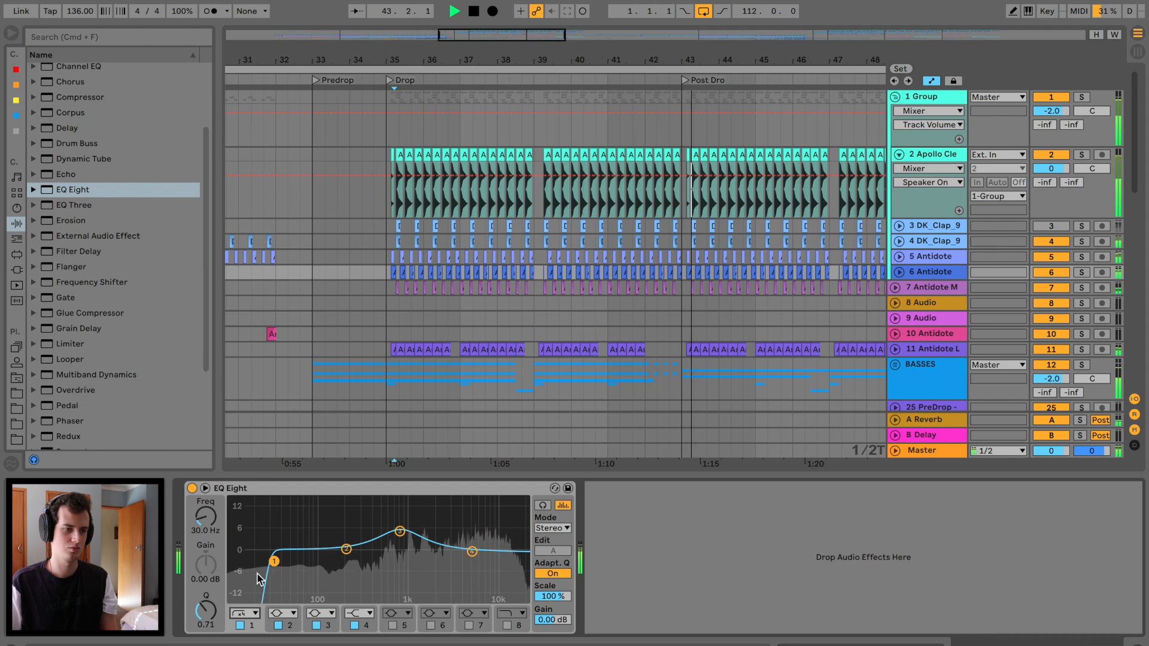
click(610, 303)
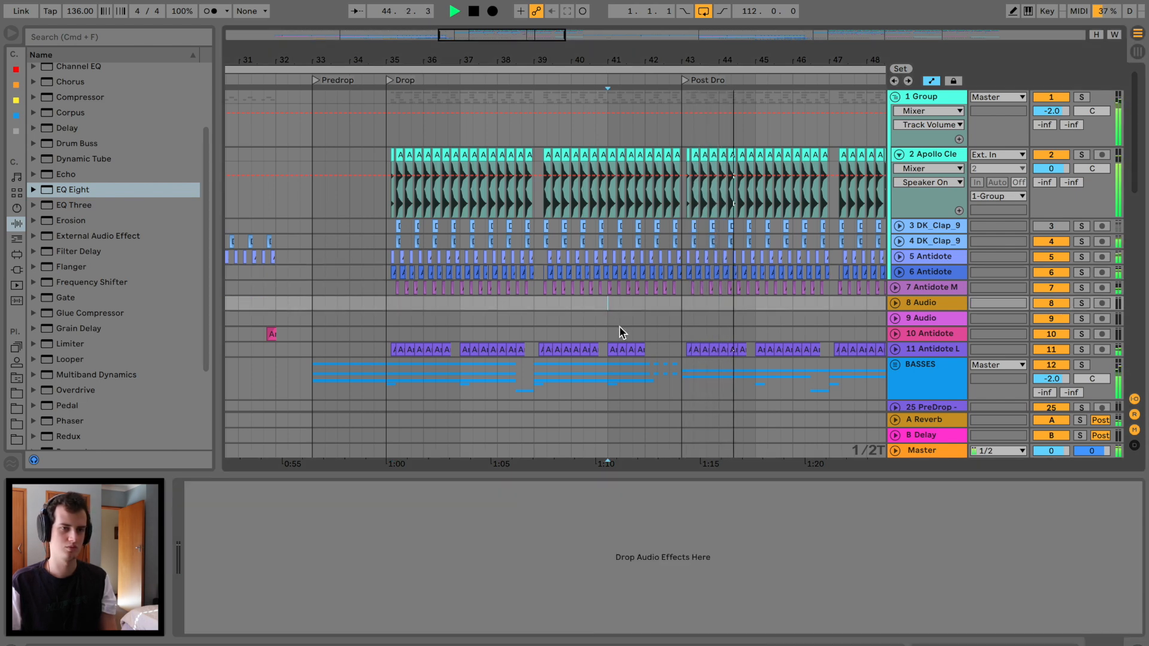
Unfold the BASSES group and audition the 16 Serum and SUB 2 tracks in solo during the post drop.
scroll(619, 326, down, 15)
scroll(619, 326, up, 5)
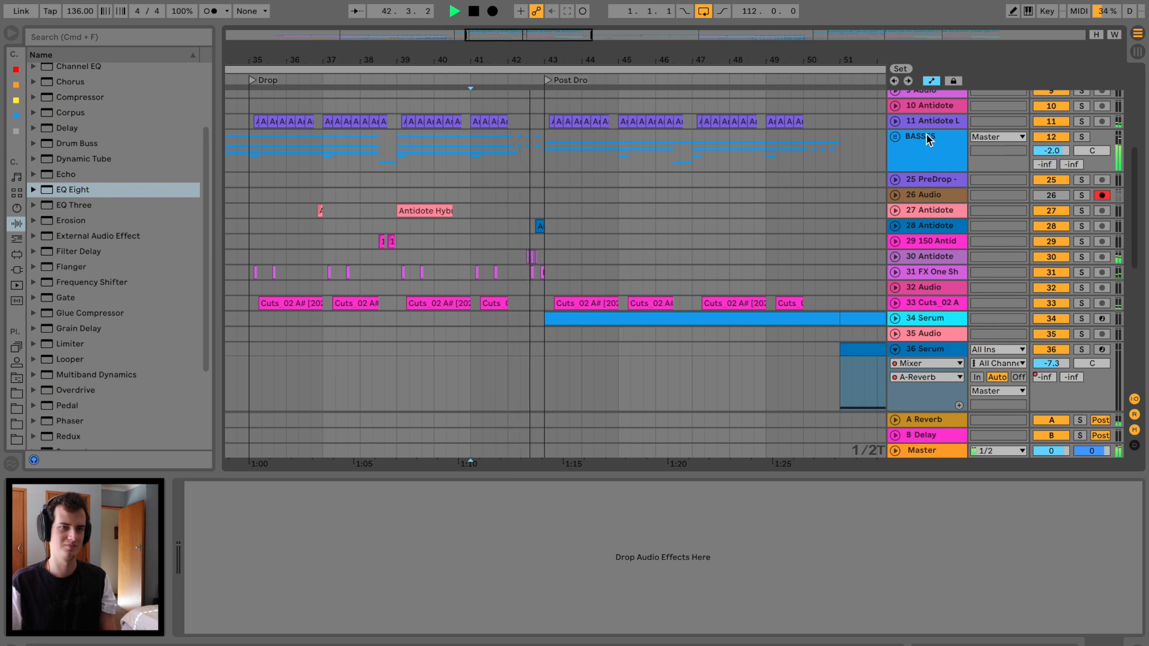
click(895, 136)
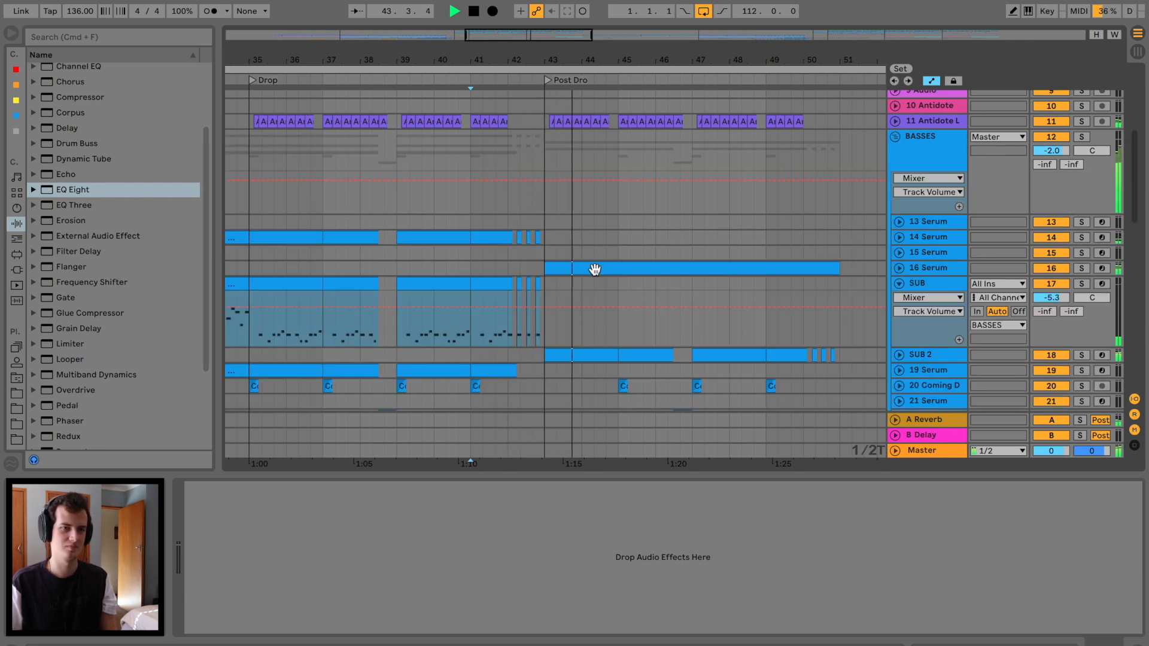
scroll(759, 277, down, 2)
click(1083, 309)
click(1083, 222)
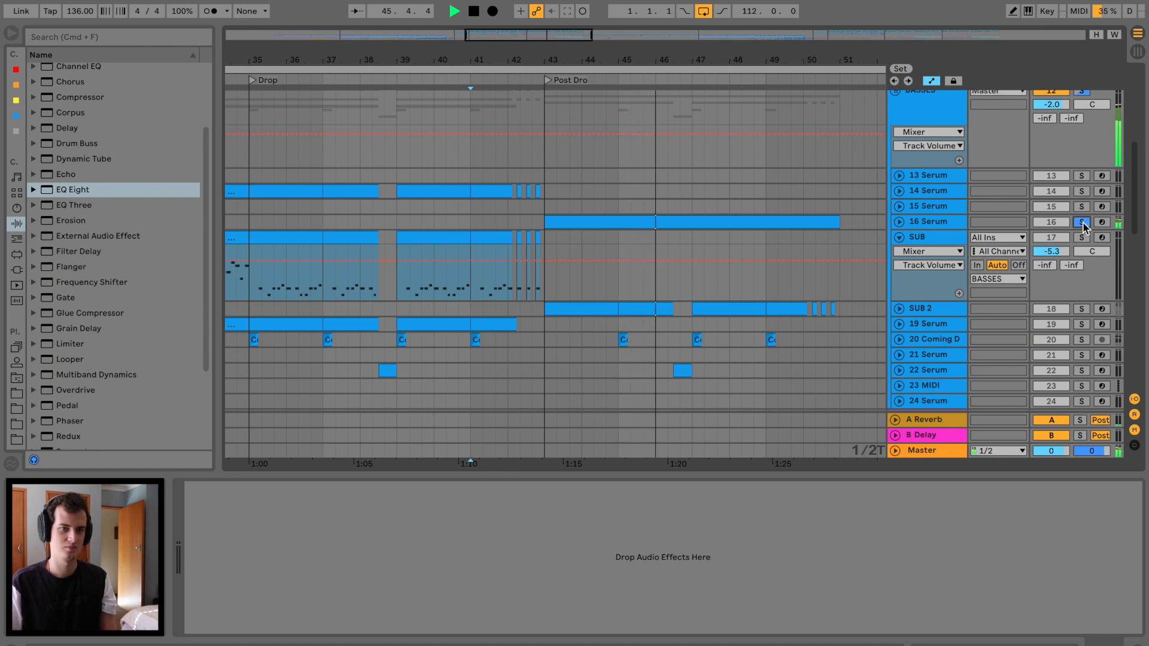
click(942, 310)
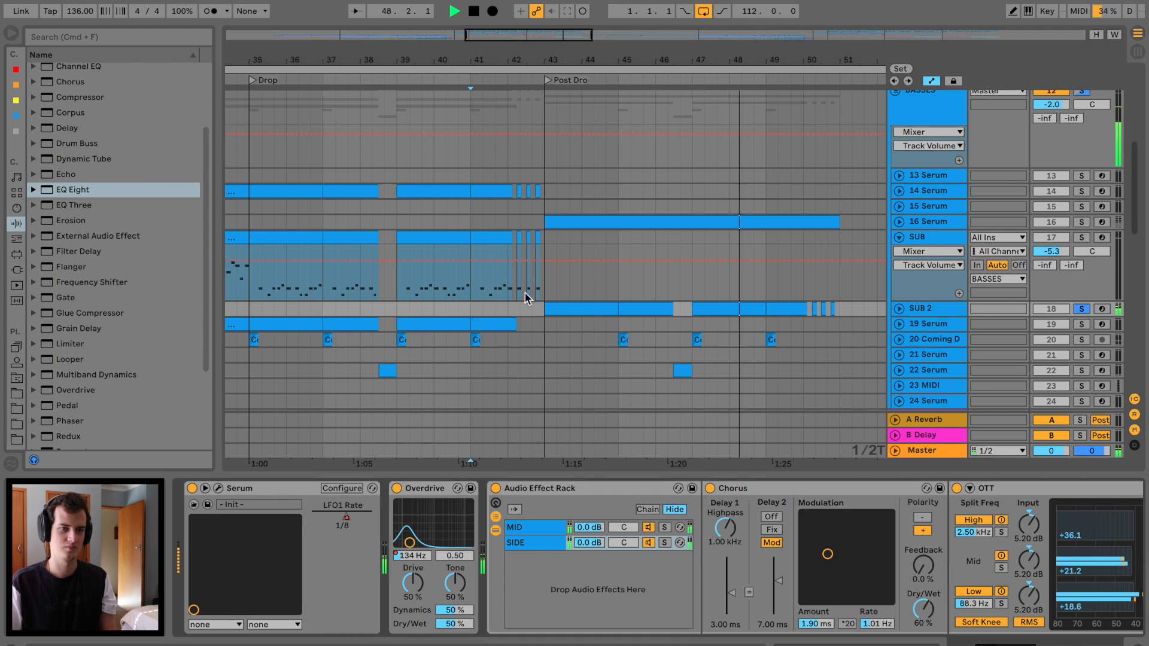
Copy all of SUB 2's post-drop clips, from bar 43 to about bar 51, onto the SUB track.
click(574, 306)
key(space)
shift+click(841, 312)
drag(574, 306, 586, 282)
Play the post drop from bar 43 with SUB, SUB 2 and 16 Serum soloed together, and check the SUB 2 and 16 Serum devices.
click(579, 306)
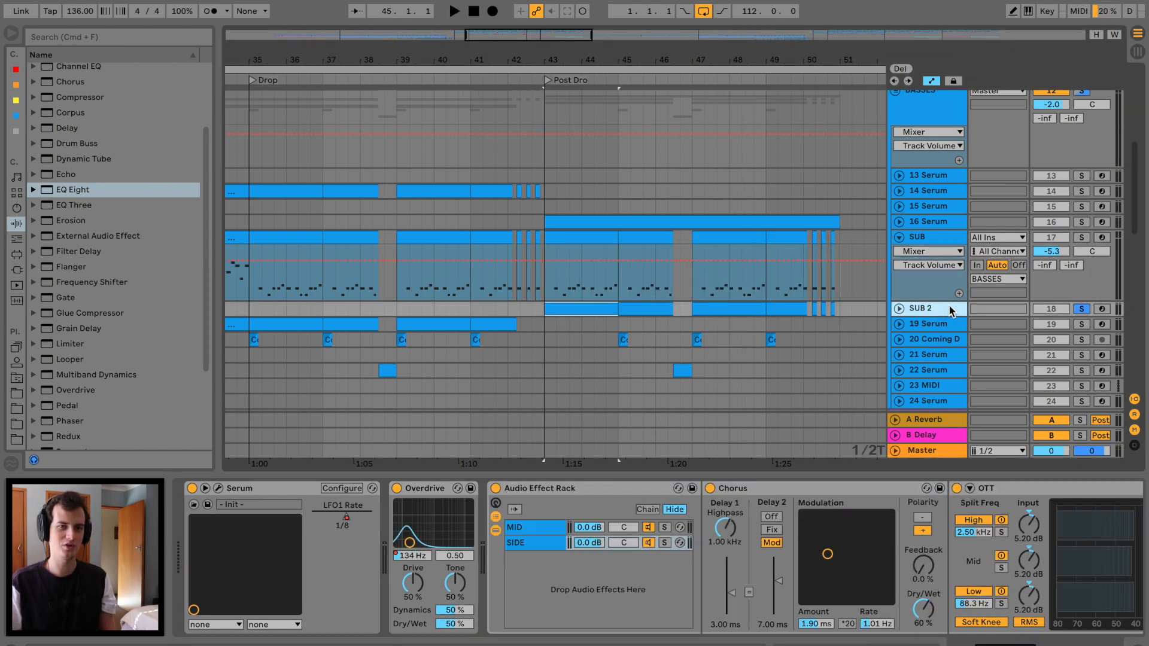
scroll(922, 551, right, 10)
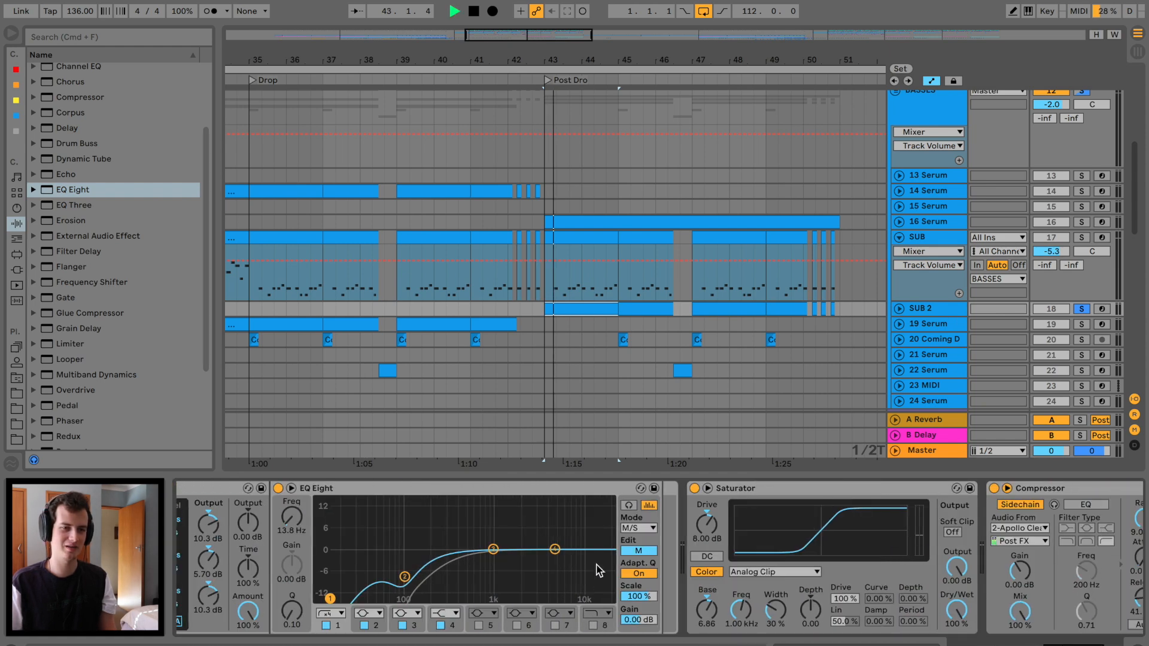
click(1082, 238)
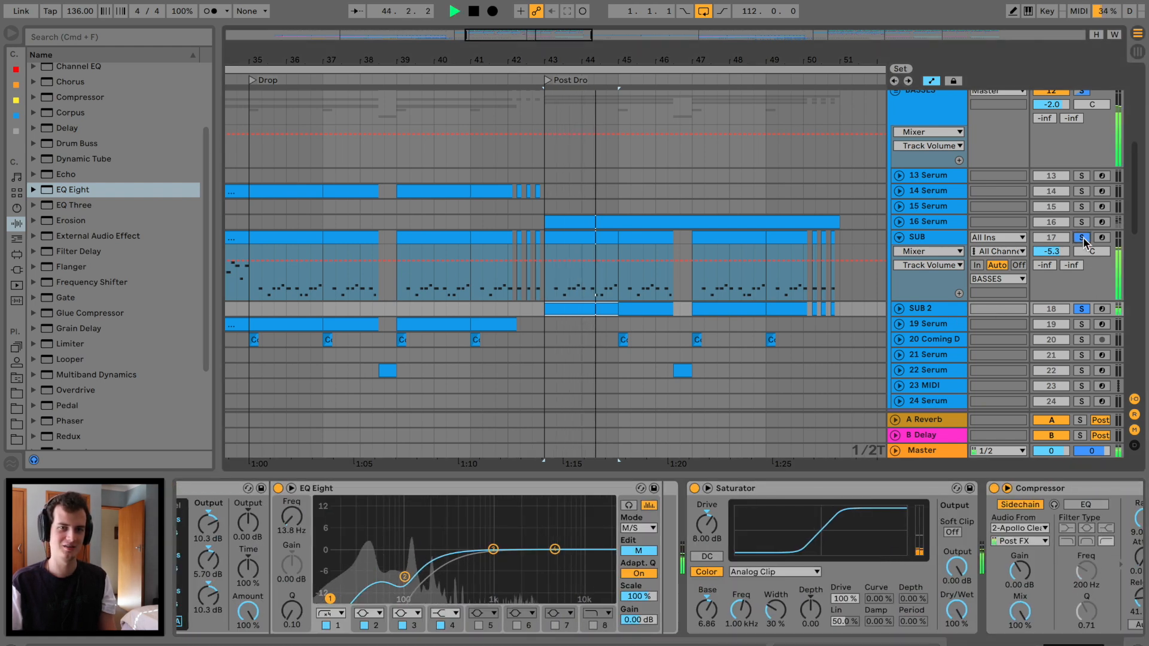
click(1082, 222)
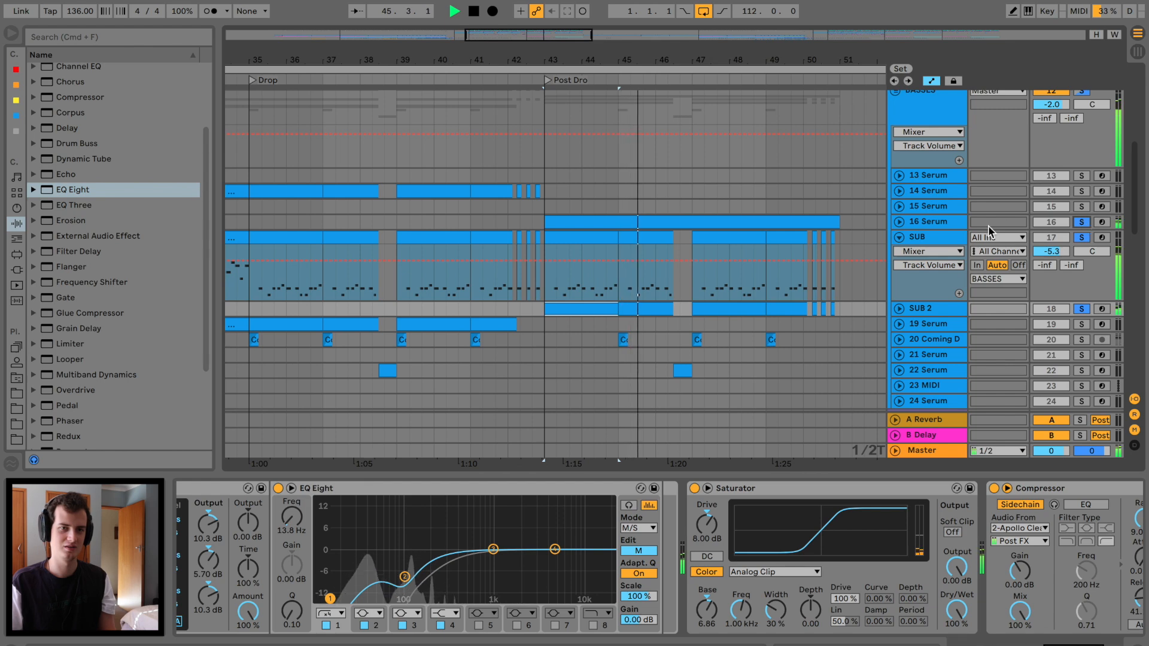
click(1008, 226)
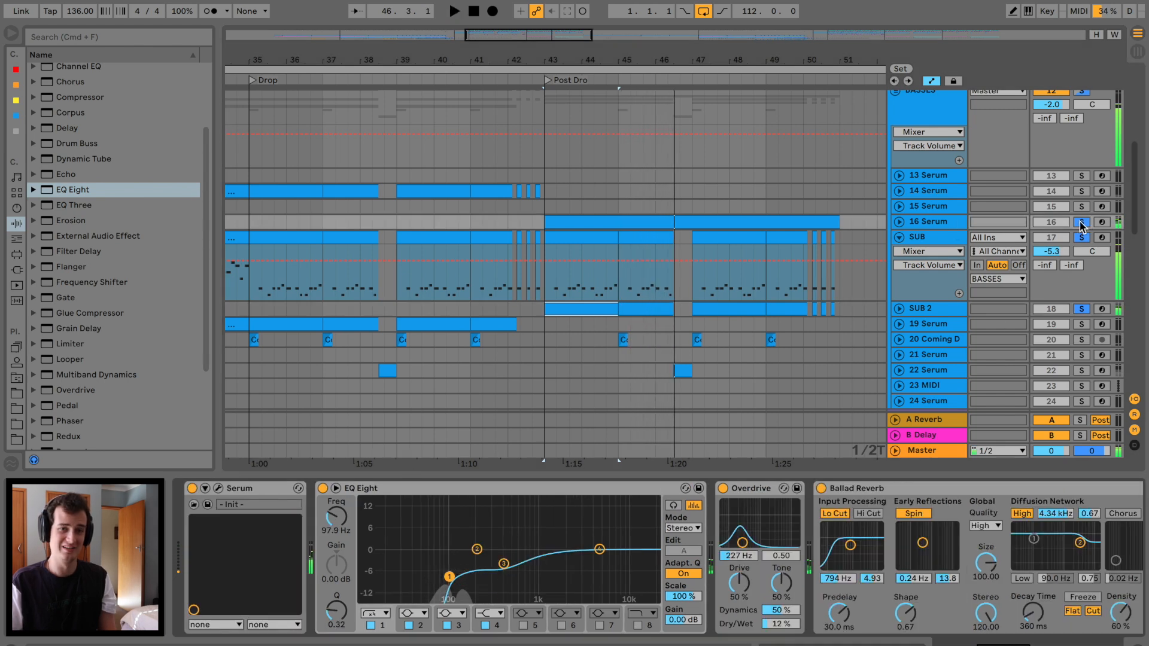
Take the bass tracks out of solo and play the transition from the drop into the post drop with the full mix.
click(1081, 223)
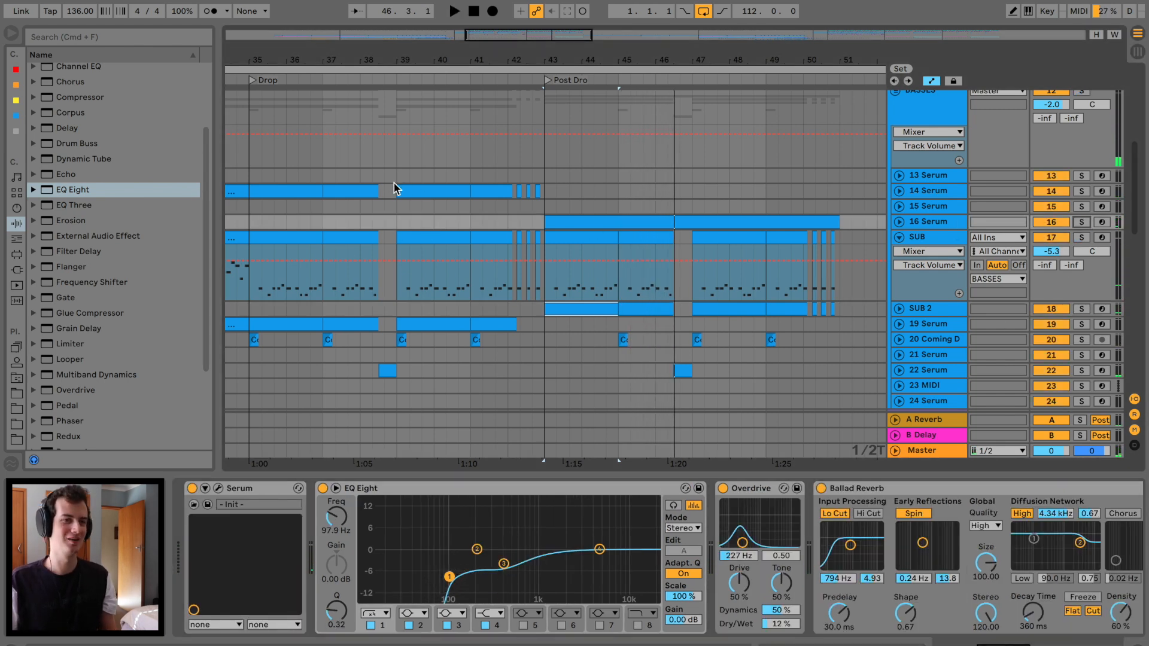
click(436, 221)
key(space)
click(523, 222)
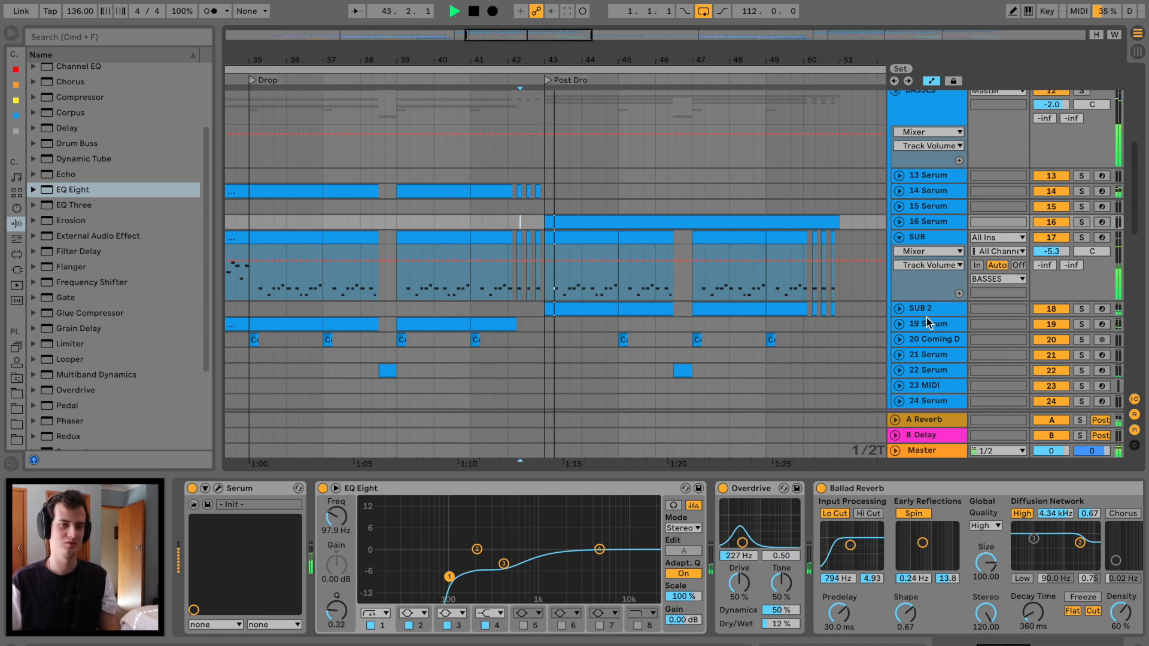
key(space)
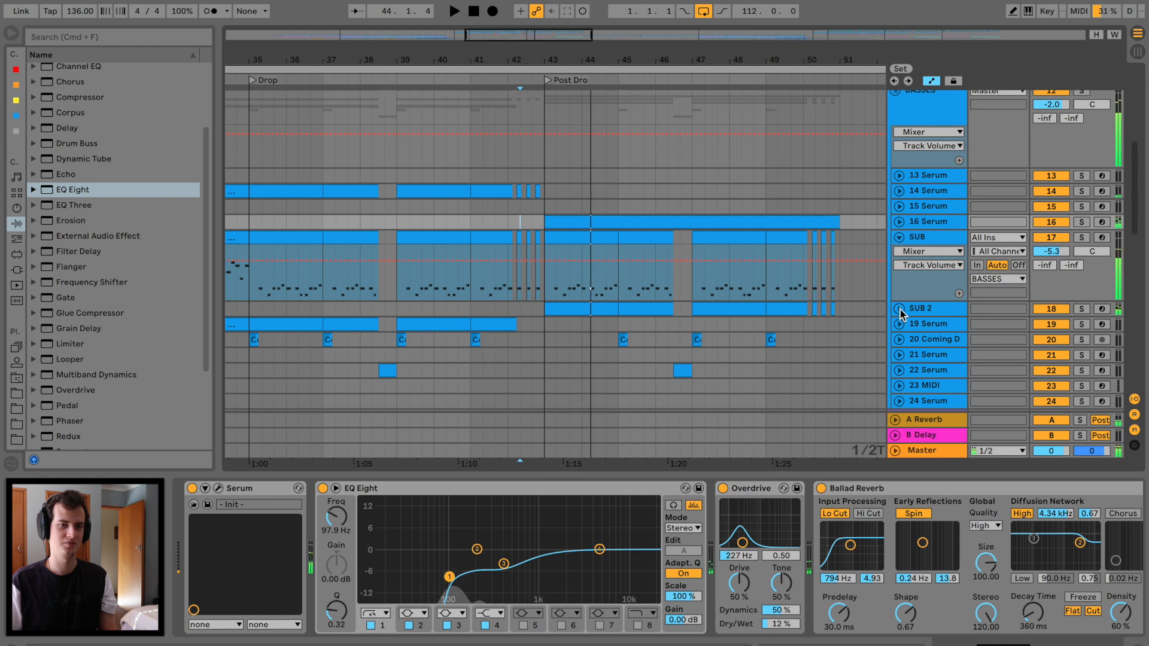
Check the SUB 2 track's mixer settings during playback and try a higher low-cut frequency on the 16 Serum track's EQ Eight.
click(899, 309)
key(space)
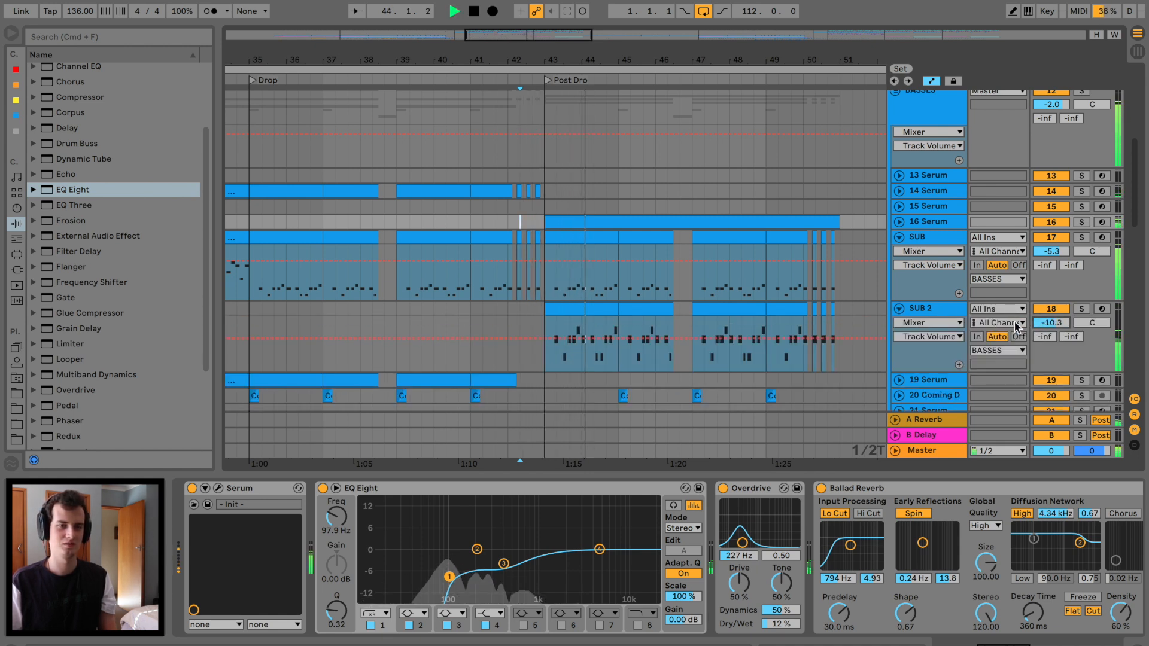
click(899, 309)
click(899, 222)
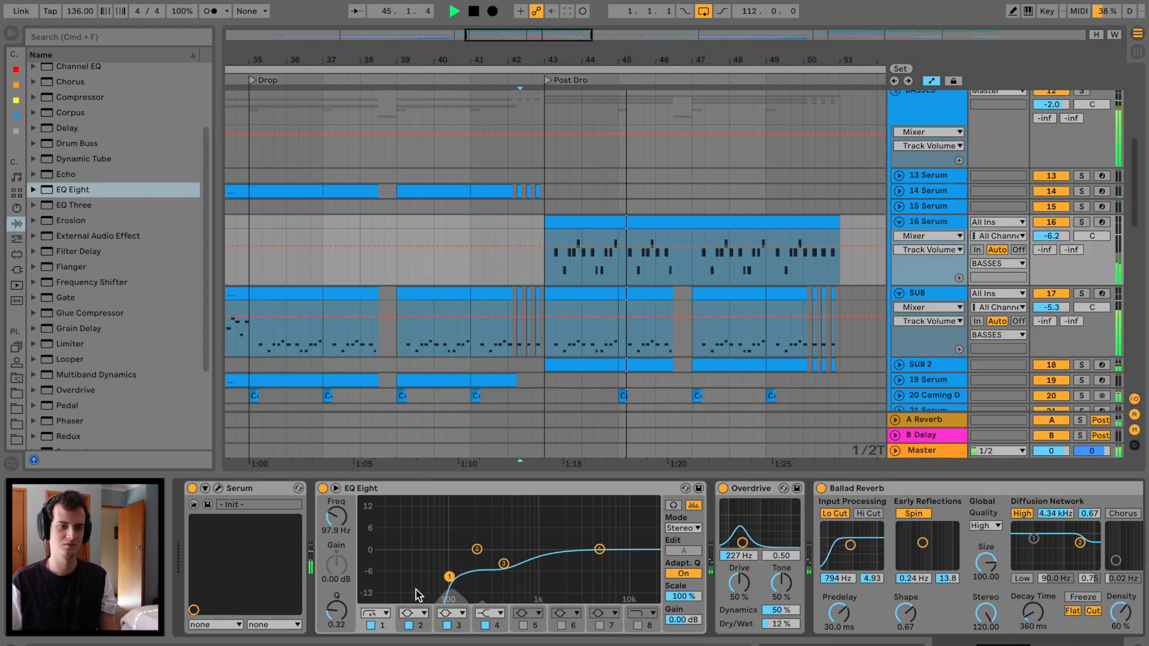
drag(448, 579, 473, 564)
Automate the SUB track's Limiter Gain down to about 12.9 dB across the post drop, from bar 43 to bar 51.
click(605, 290)
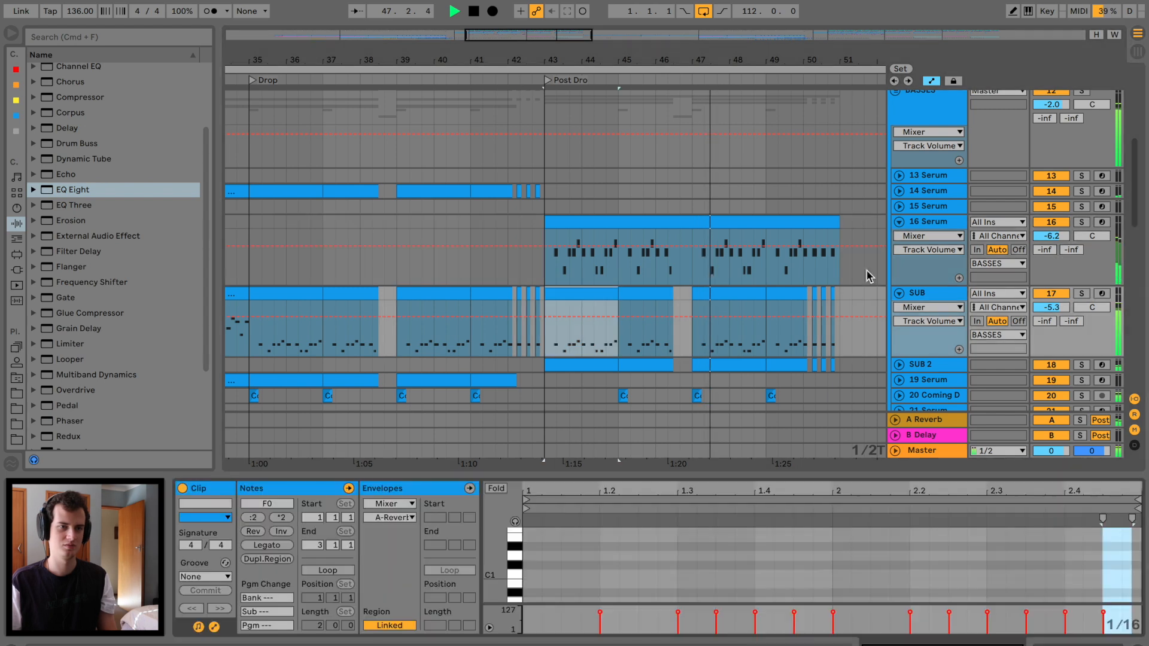
key(shift+Tab)
click(513, 533)
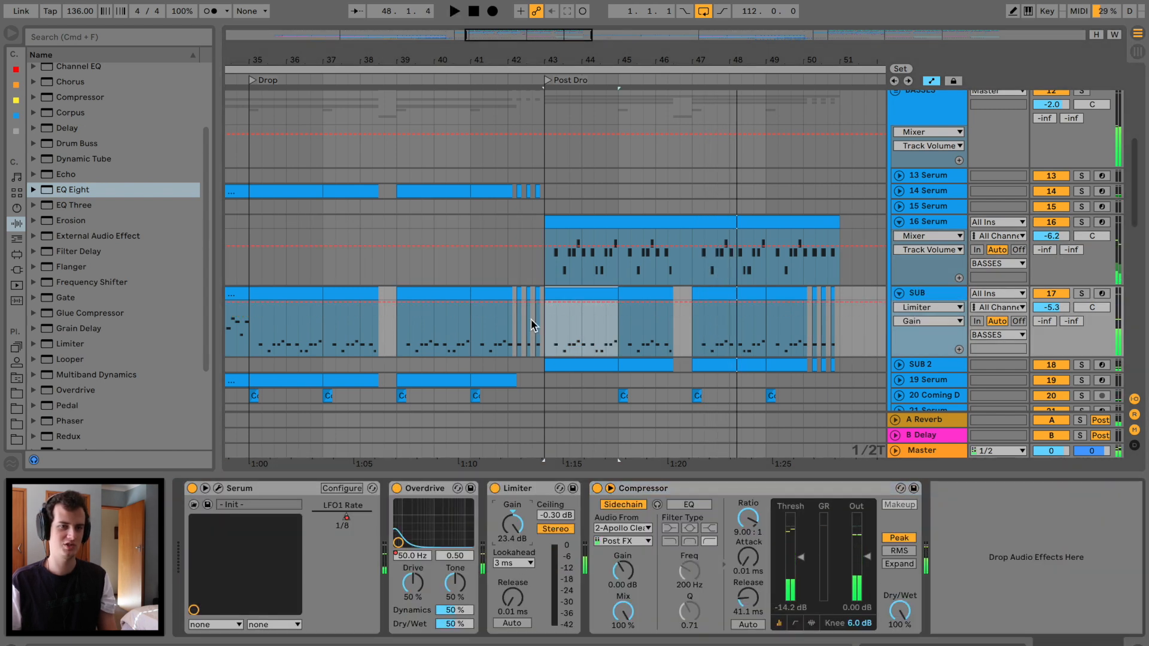
click(540, 303)
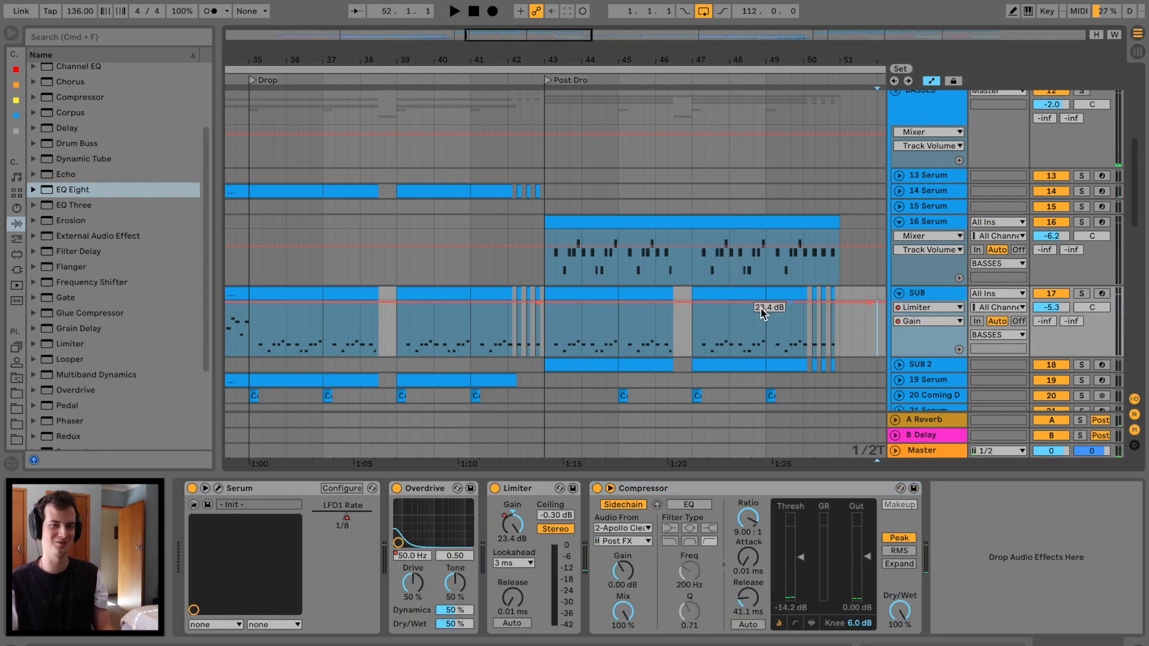
key(space)
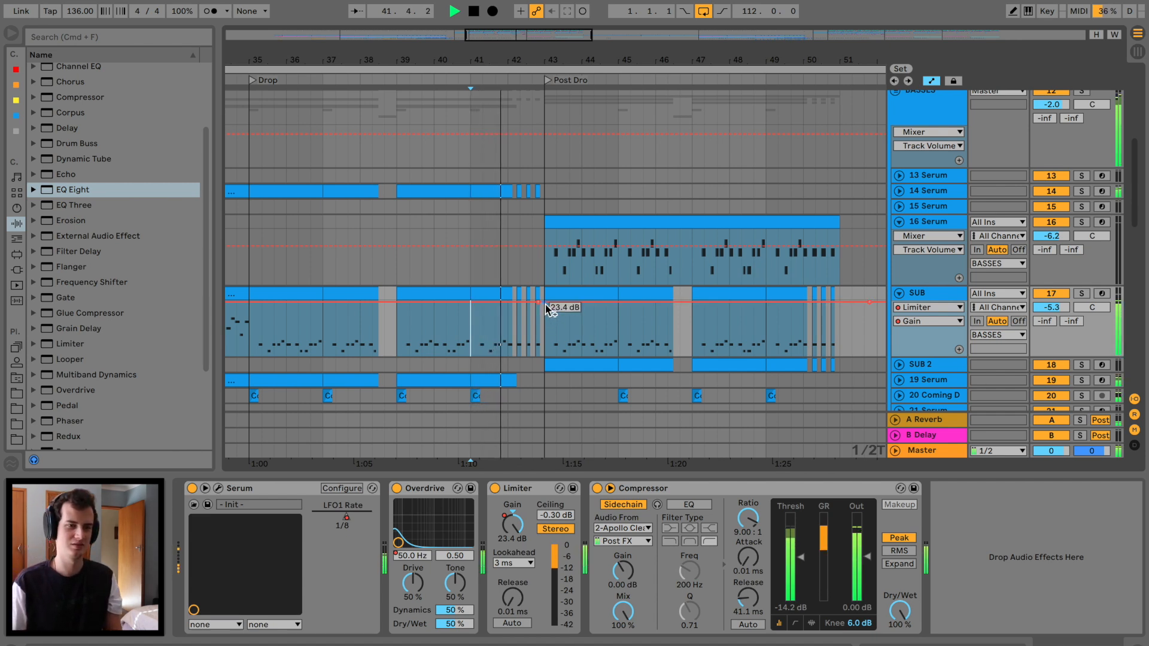
drag(840, 303, 840, 308)
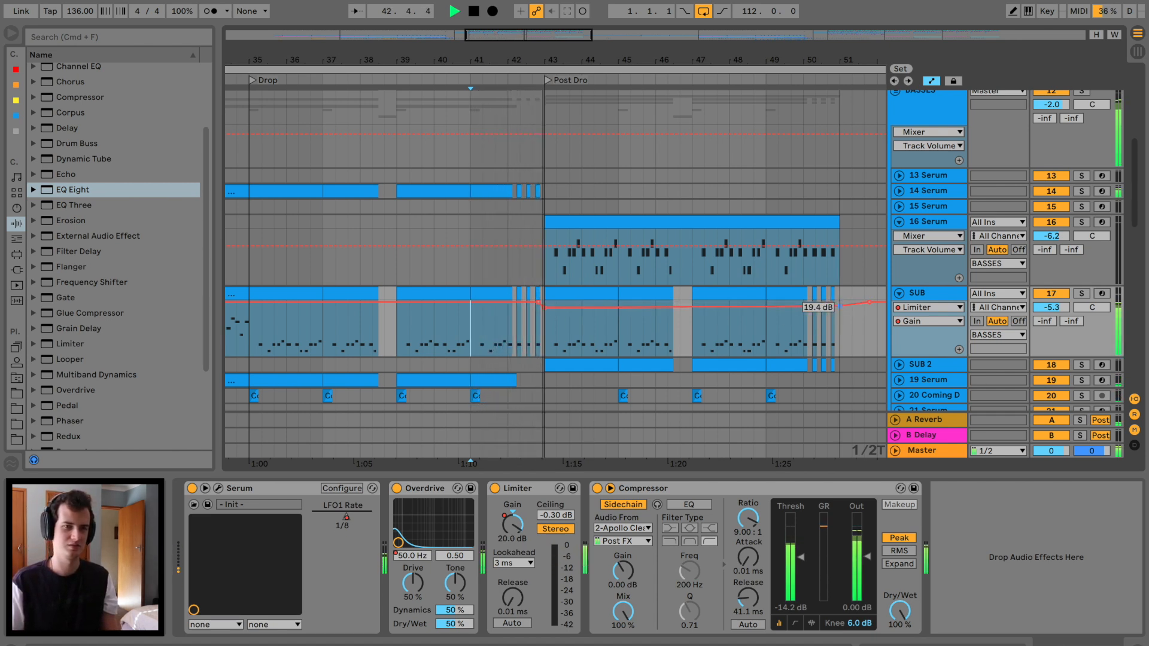
drag(544, 308, 544, 314)
drag(840, 307, 840, 313)
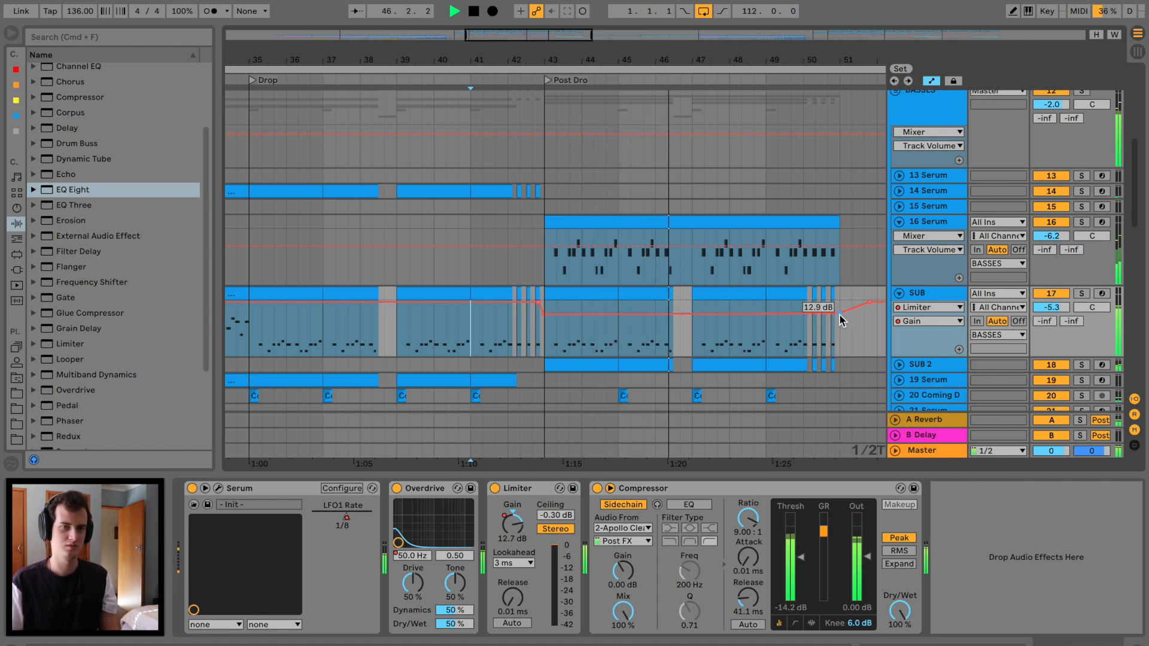
Solo the 16 Serum track and set band 1, the low cut, of its EQ Eight to 100 Hz.
click(951, 222)
drag(472, 564, 433, 567)
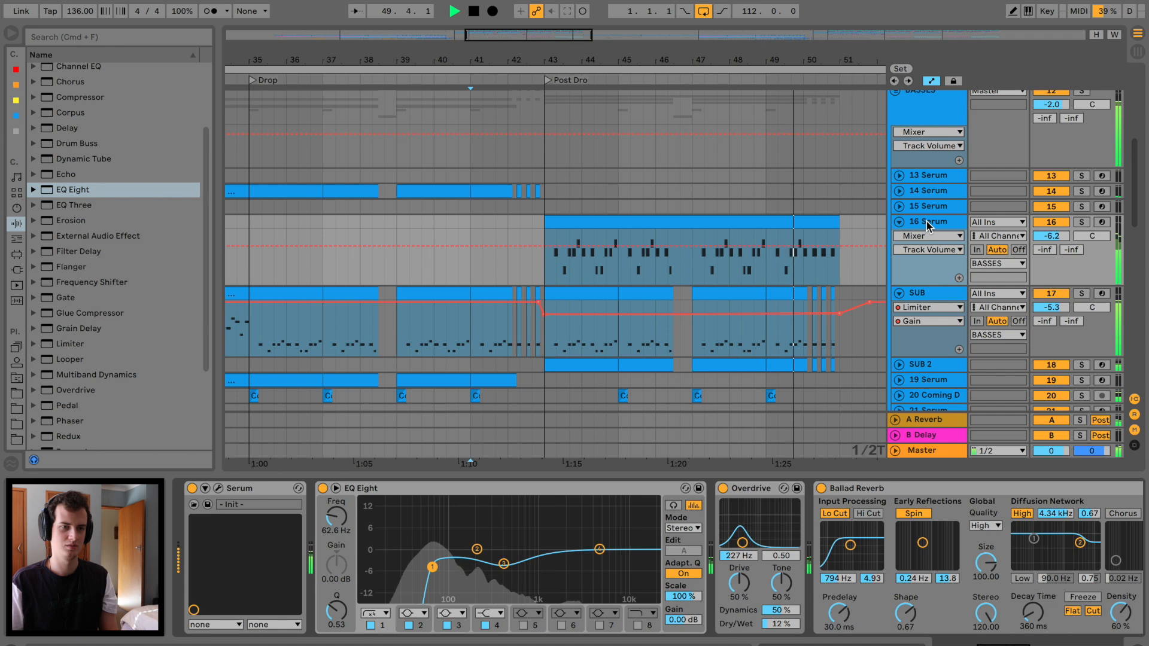
key(s)
click(605, 218)
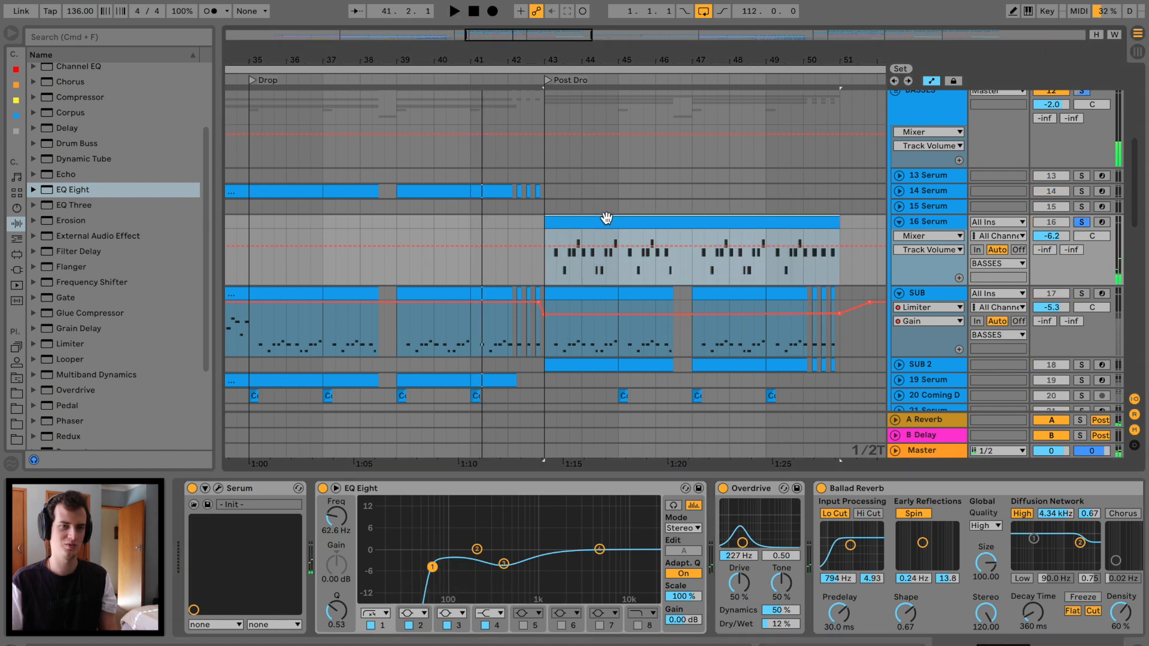
mouse_move(432, 567)
mouse_down()
mouse_move(371, 562)
mouse_move(450, 564)
mouse_up()
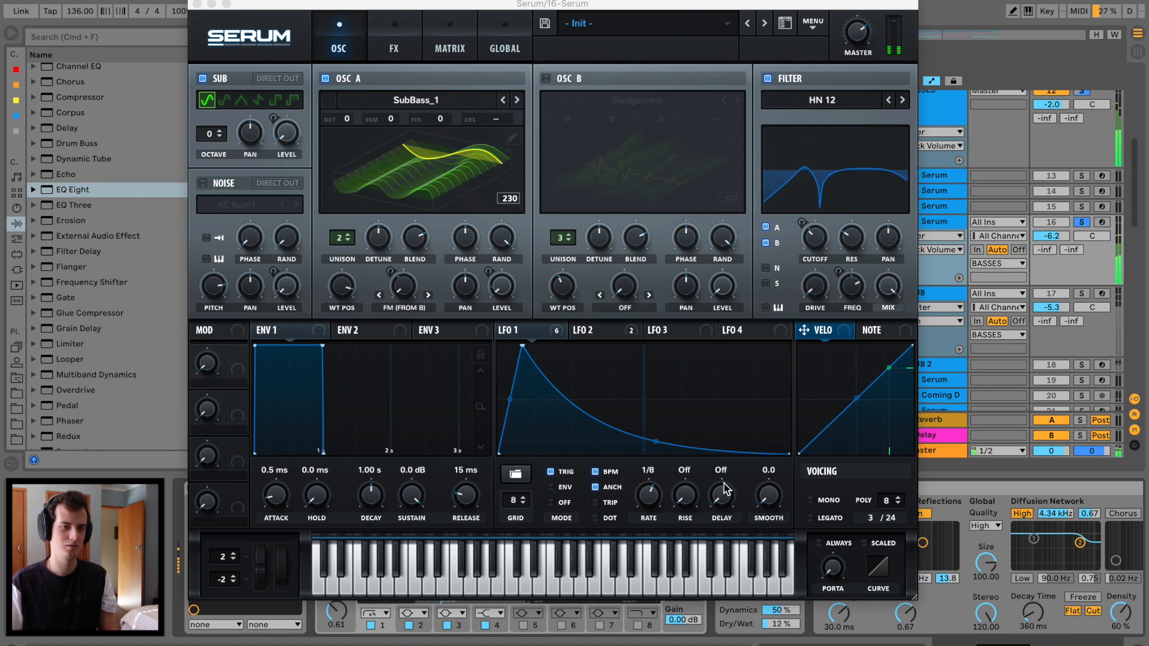
Switch LFO 1 to ENV mode in the 16 Serum track's Serum, then audition the post drop from bar 43 with all tracks.
click(562, 489)
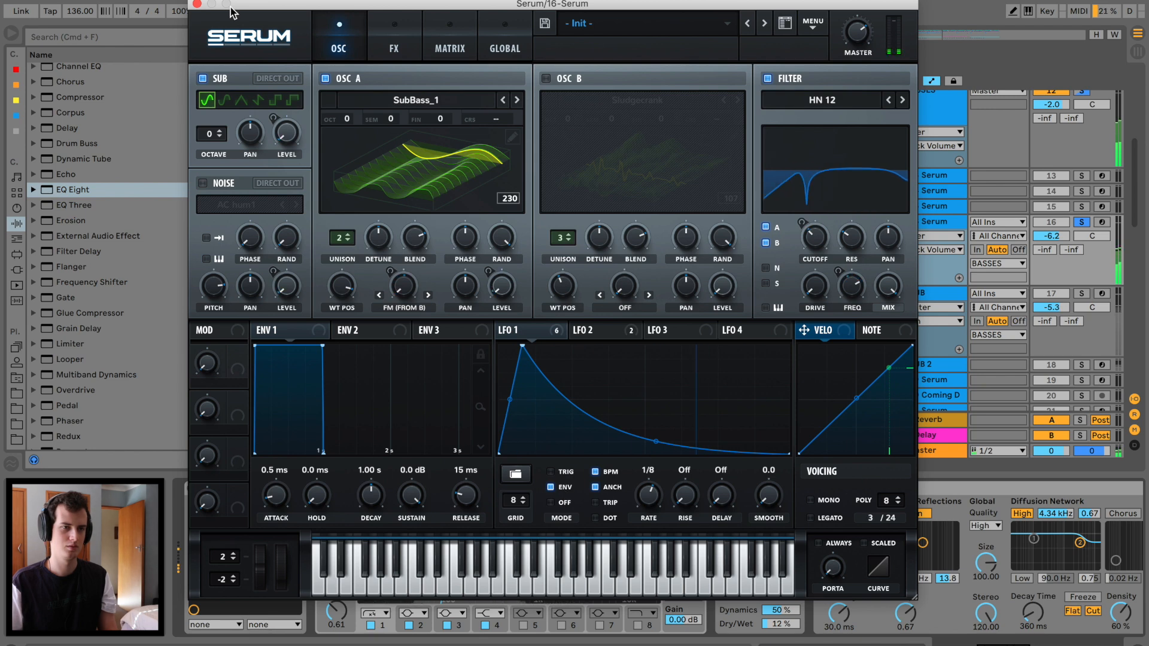
click(197, 5)
click(545, 230)
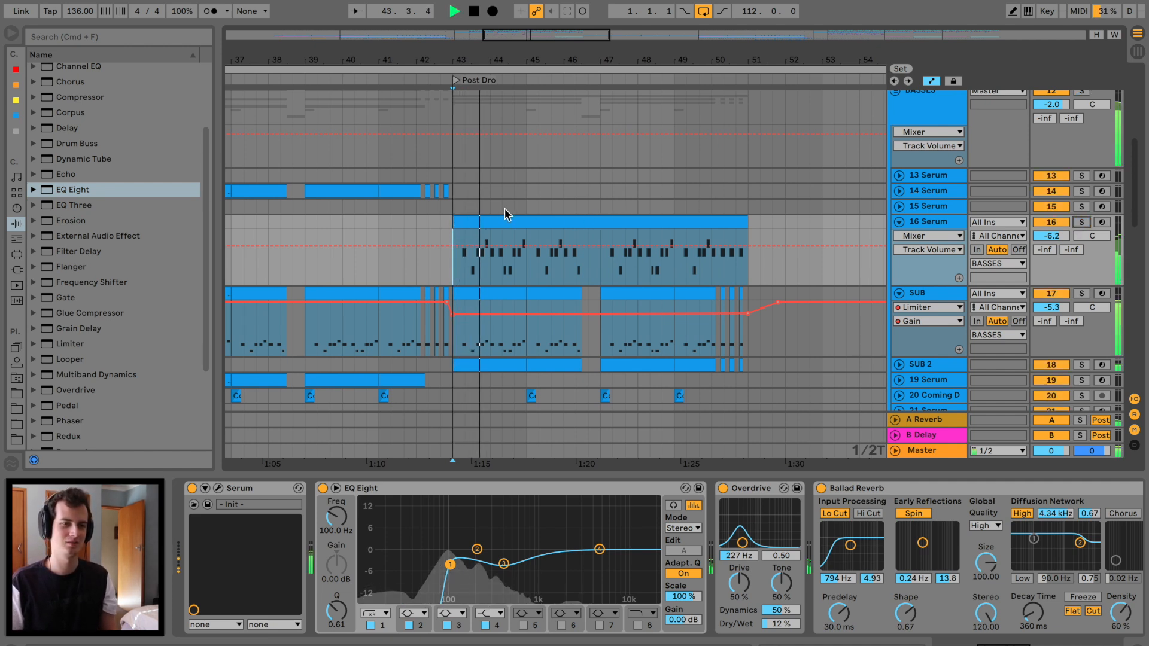
Fold the 16 Serum track and the BASSES group, and look over the FX tracks across the whole arrangement.
drag(643, 61, 645, 27)
click(899, 221)
scroll(898, 231, up, 4)
click(895, 230)
scroll(636, 271, down, 15)
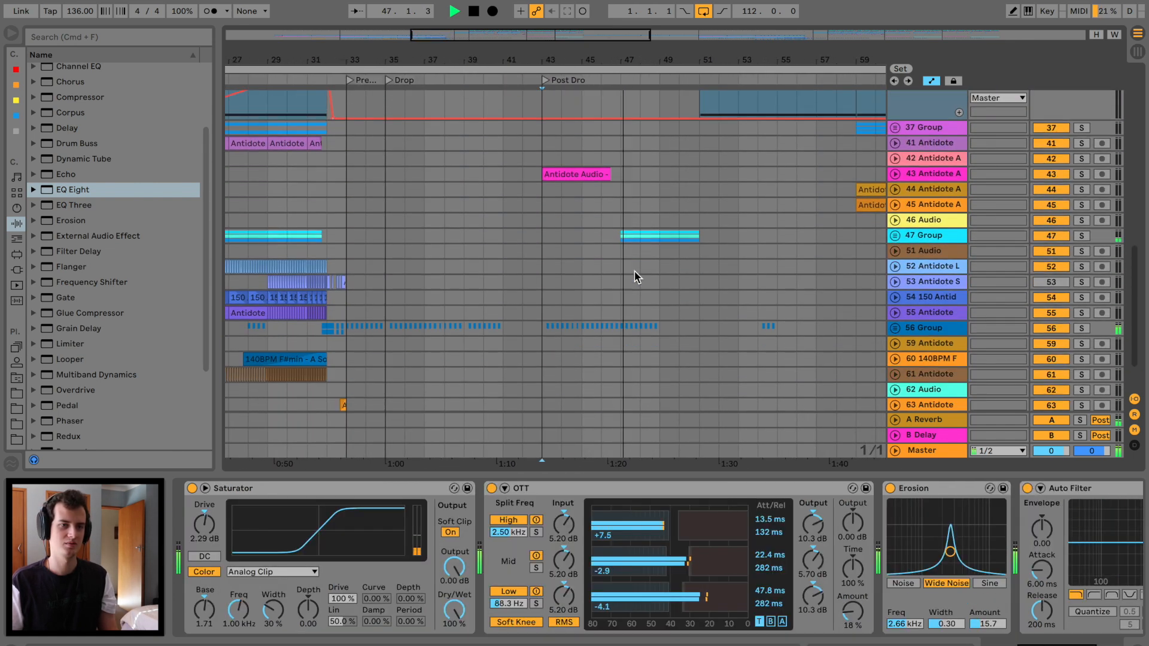
key(minus)
key(minus)
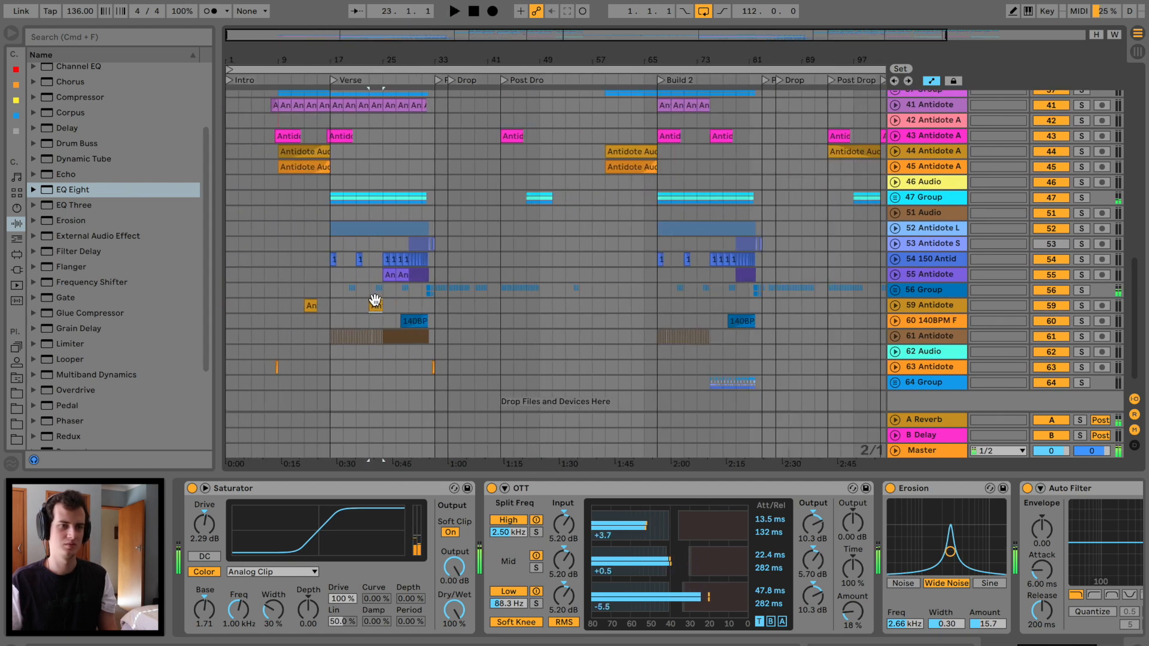
Copy the Antidote Hybrid FX clip at bar 23 on the 59 Antidote track to bar 47 in the post drop.
key(space)
drag(375, 58, 392, 344)
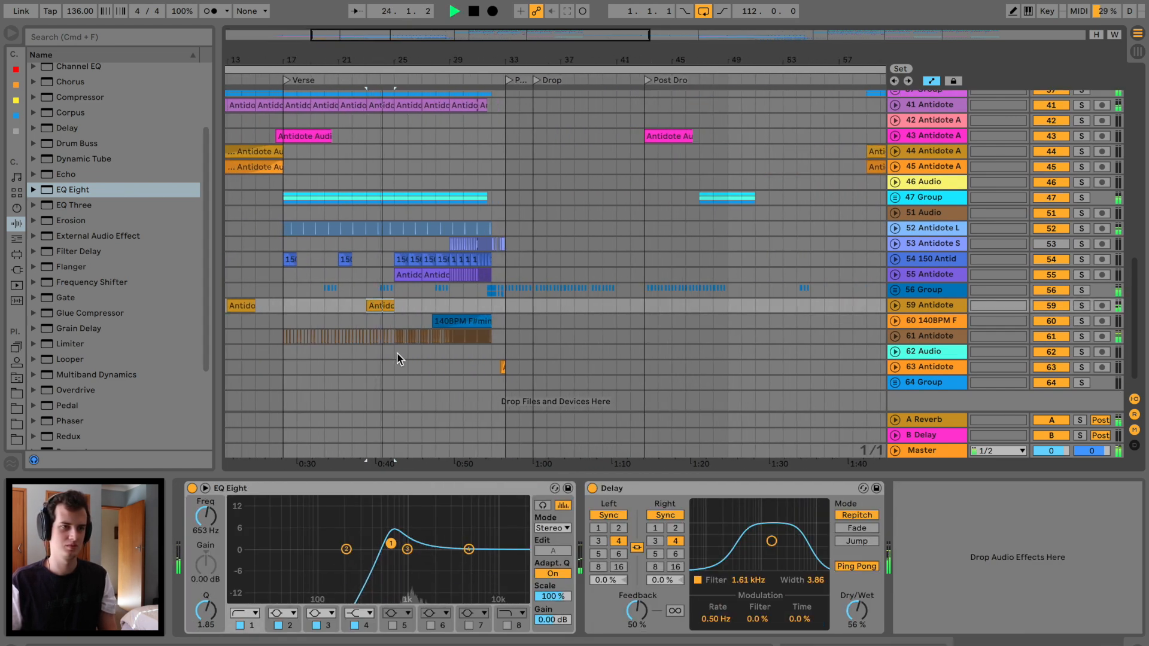
scroll(599, 319, right, 5)
click(647, 307)
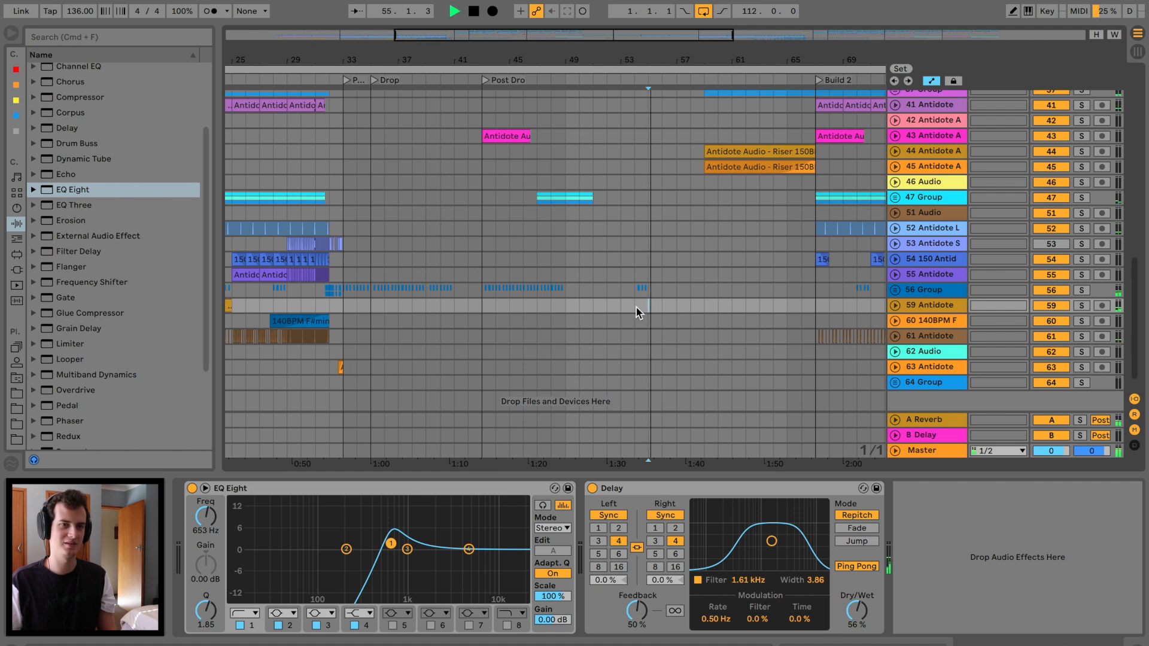
click(562, 304)
key(space)
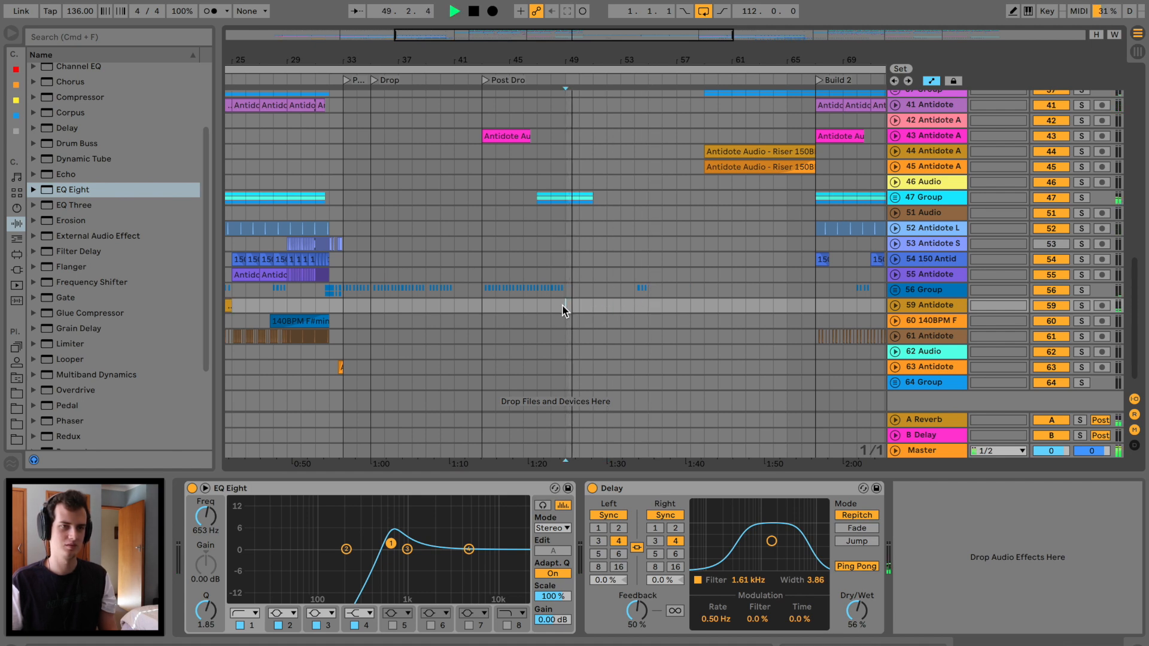
click(547, 306)
key(space)
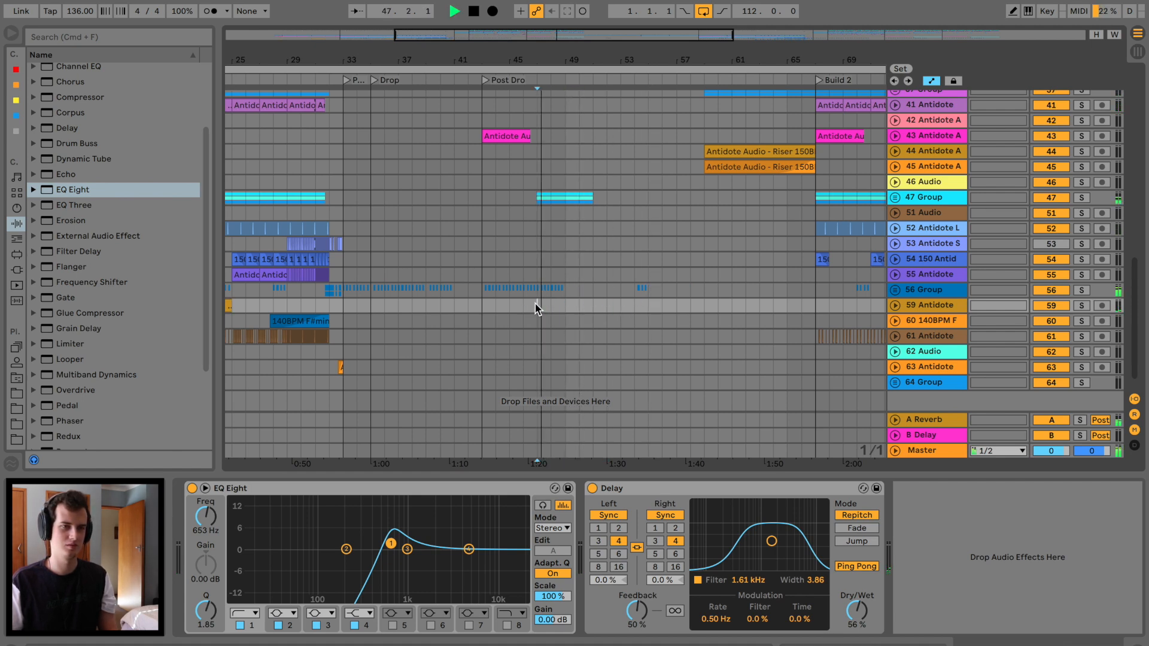
key(space)
key(space)
drag(542, 61, 541, 146)
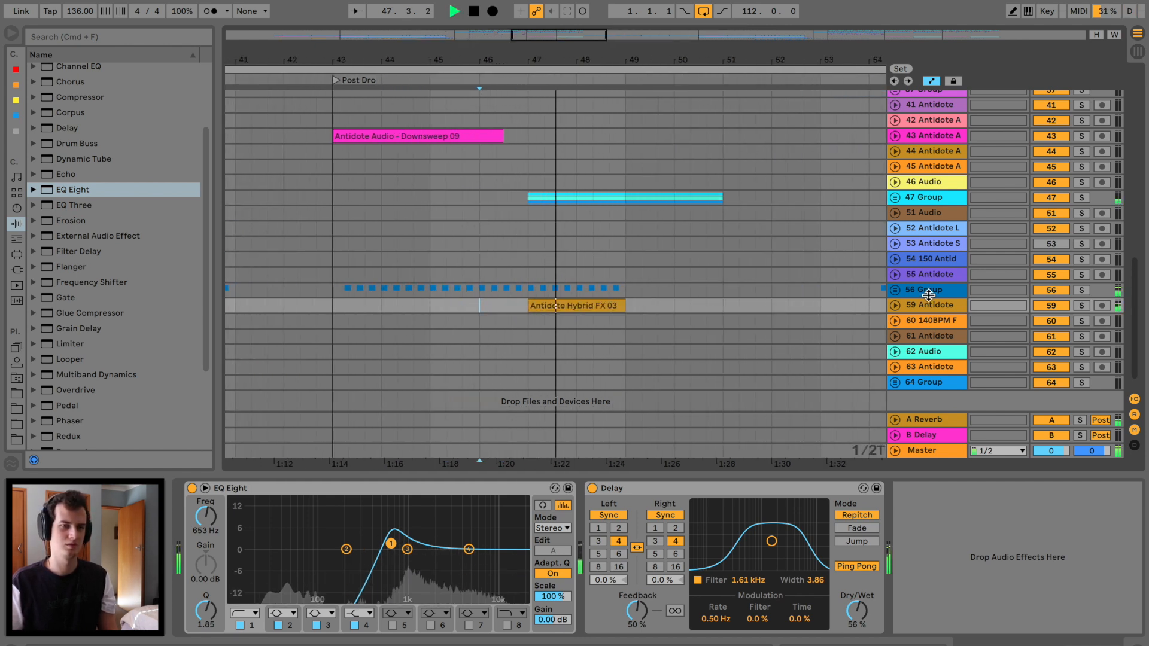
Unfold the 59 Antidote track and play on through the end of the post drop.
drag(635, 58, 636, 43)
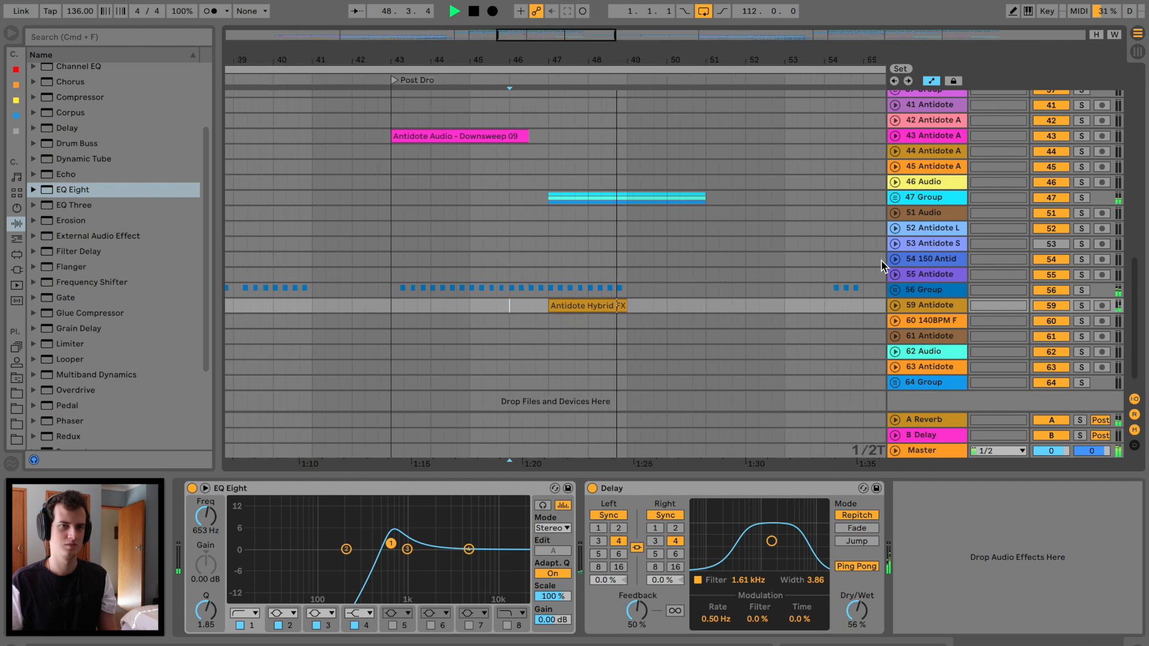
scroll(828, 251, up, 10)
scroll(826, 317, down, 10)
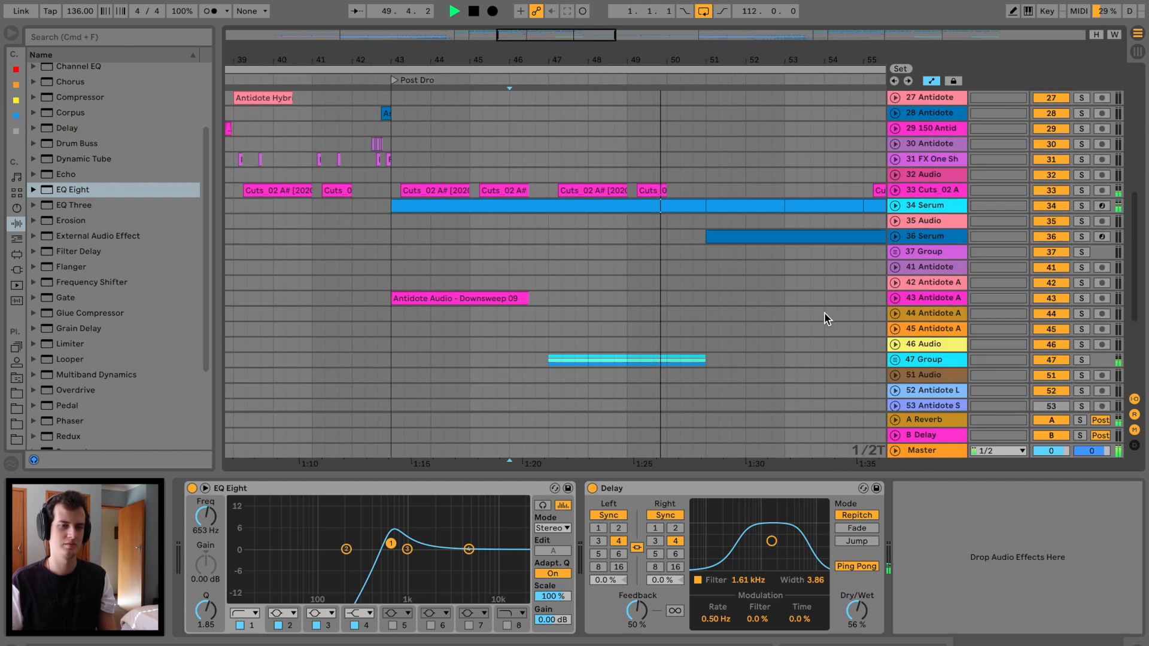
click(925, 291)
scroll(719, 301, down, 3)
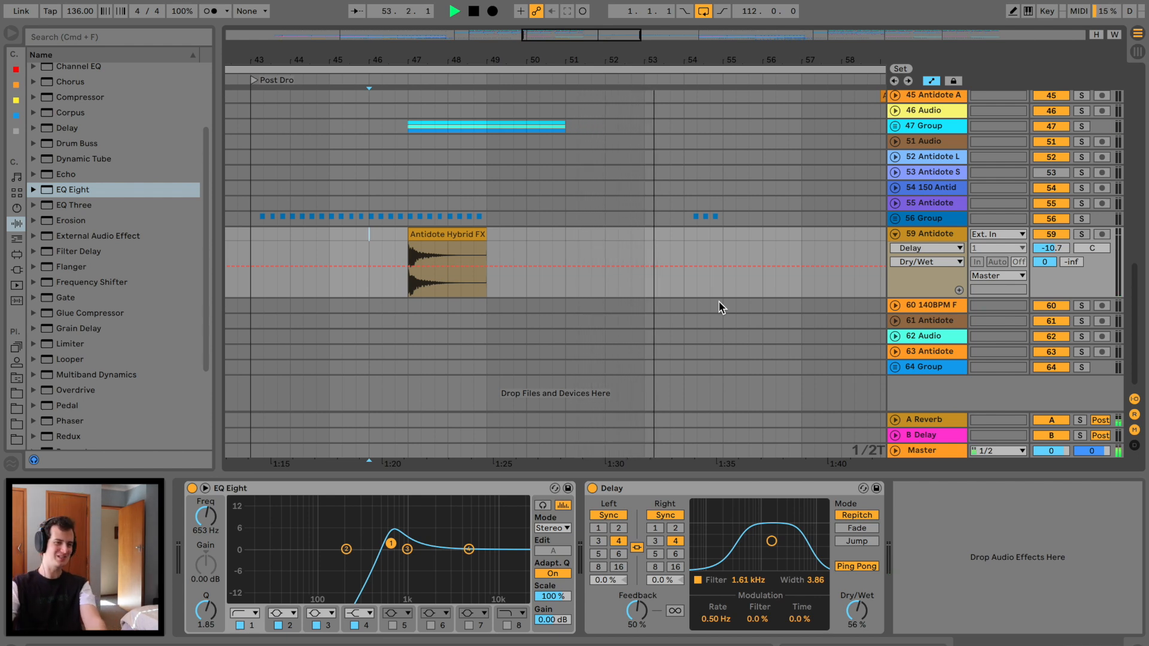
Add the Antidote Crash 2.wav sample from the Resistance pack's Cymbals folder to the 59 Antidote track at bar 55.
click(12, 394)
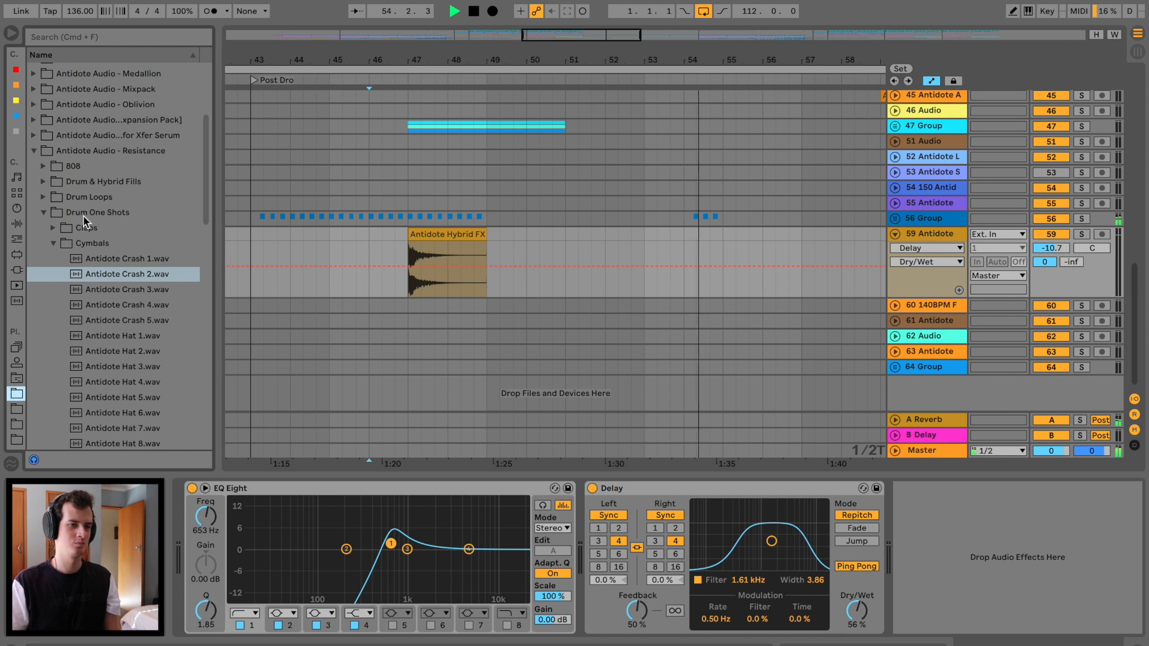
drag(119, 274, 753, 246)
click(729, 246)
Hide the automation lanes, give the Antidote Crash 2 clip a short fade-in, and audition it from bar 55.
key(a)
click(748, 237)
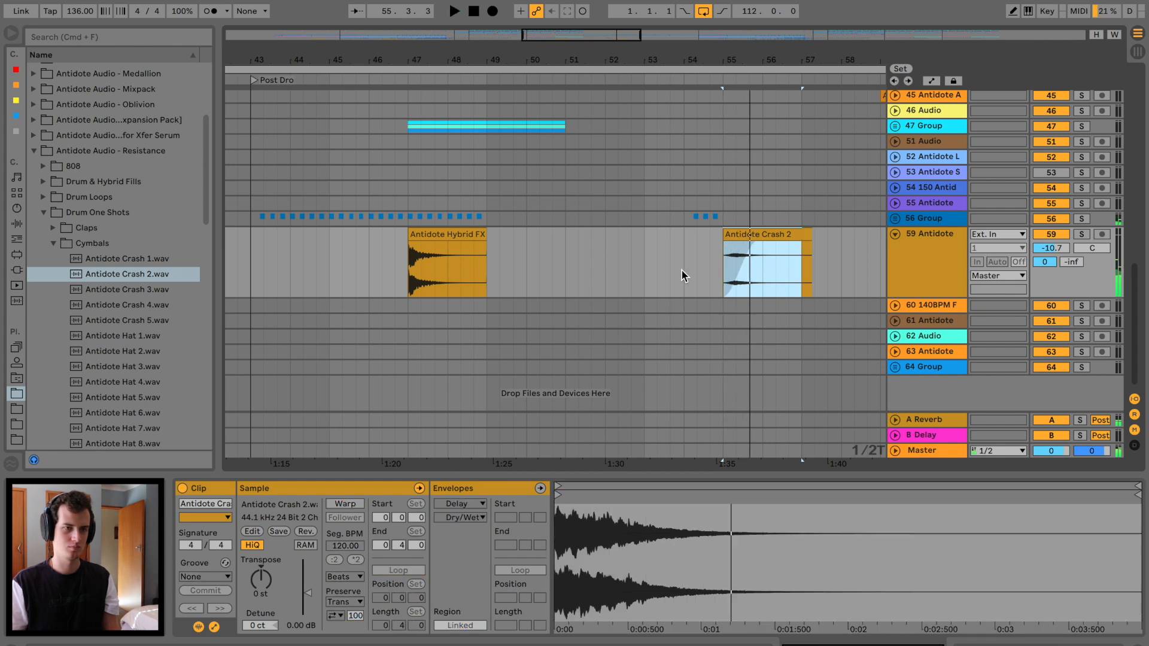
click(699, 259)
click(754, 237)
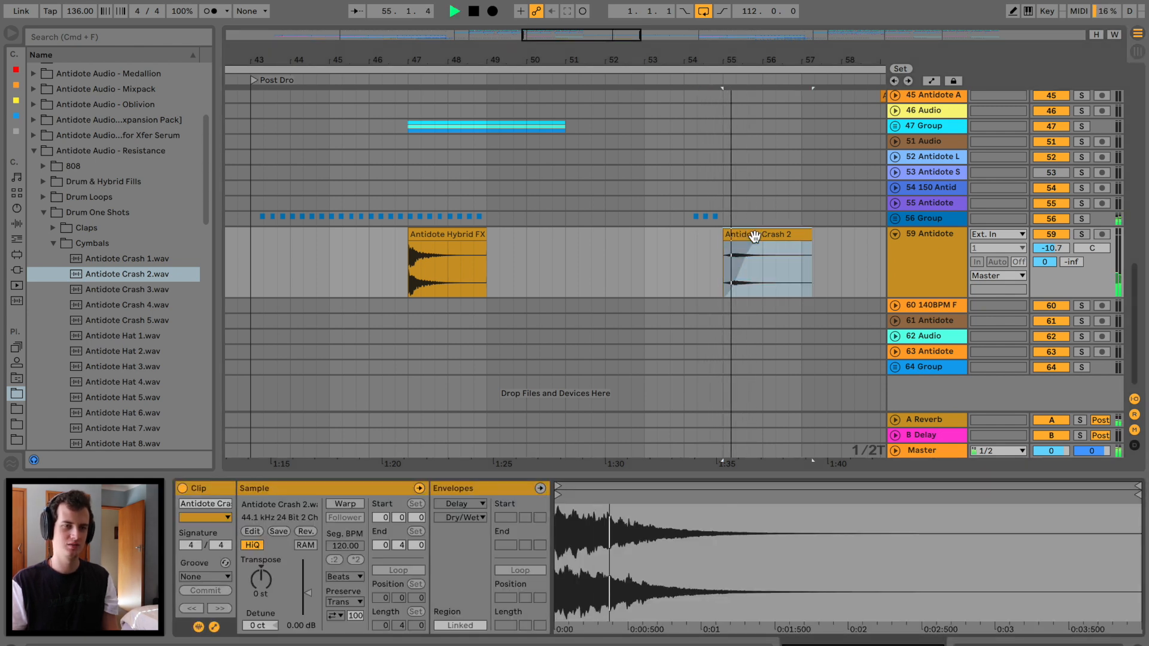
click(699, 249)
click(747, 238)
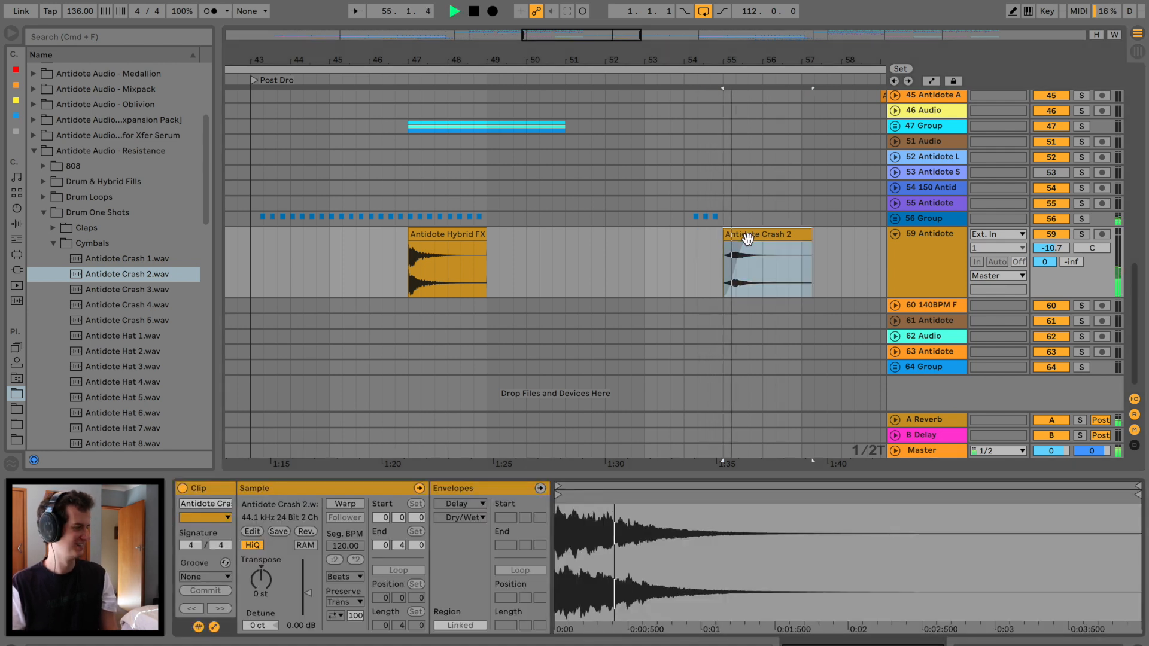
Audition the one-bar fills in the Resistance pack's Drum & Hybrid Fills folder, up to 150 Antidote 1 Bar HybridFill 11.wav.
click(52, 243)
click(43, 213)
click(43, 181)
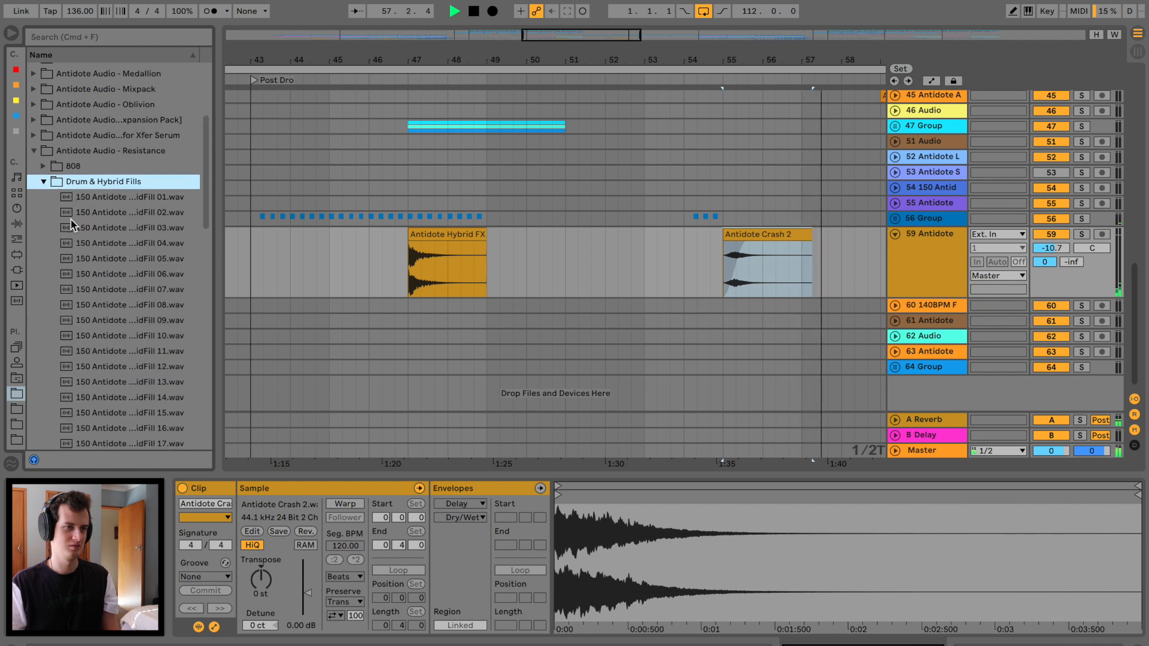
key(space)
click(101, 259)
drag(218, 246, 316, 249)
click(205, 355)
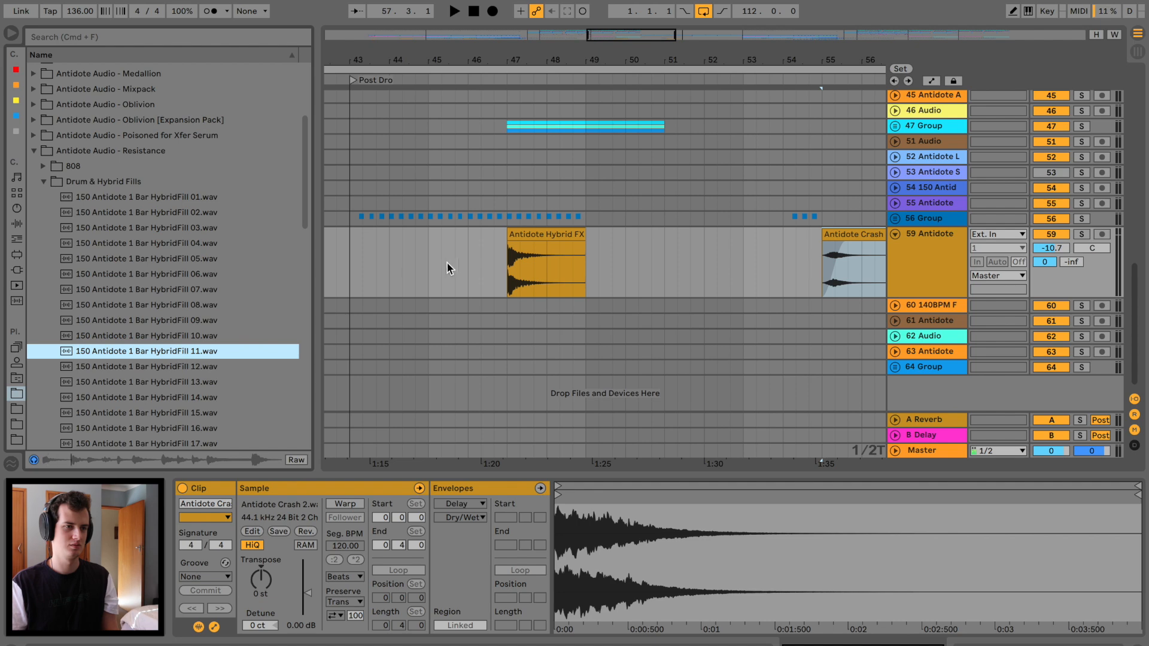
Place 150 Antidote 1 Bar HybridFill 11.wav on the 59 Antidote track at bar 50, with a fade-in and a transpose of -6 st.
click(606, 254)
key(space)
drag(208, 340, 625, 250)
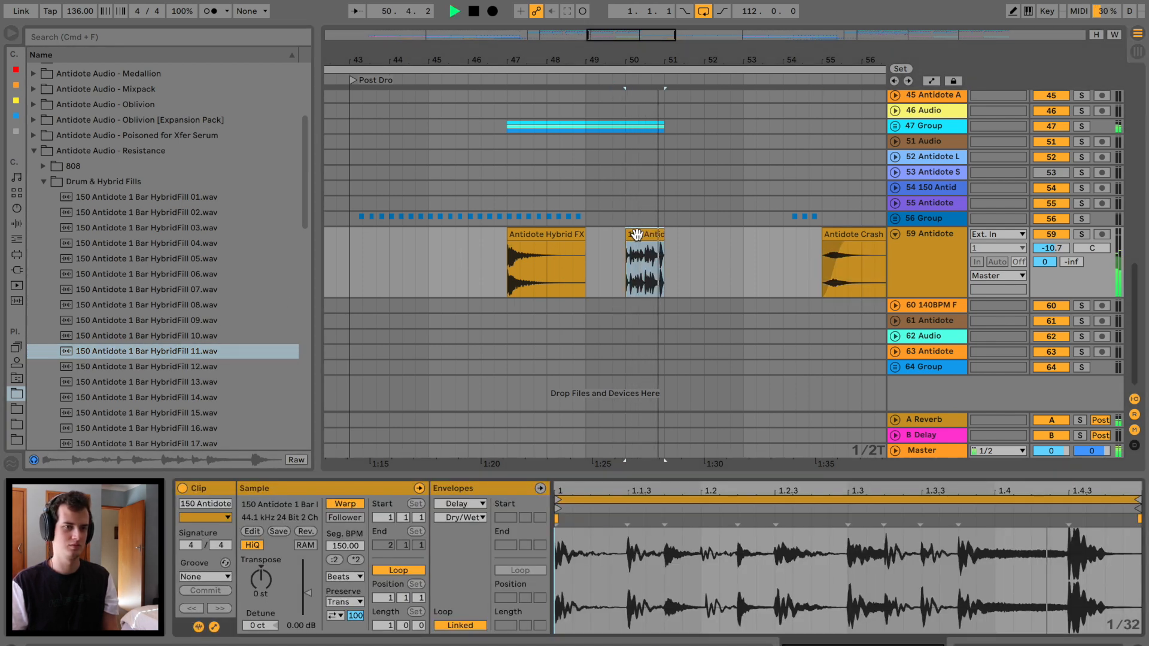
key(space)
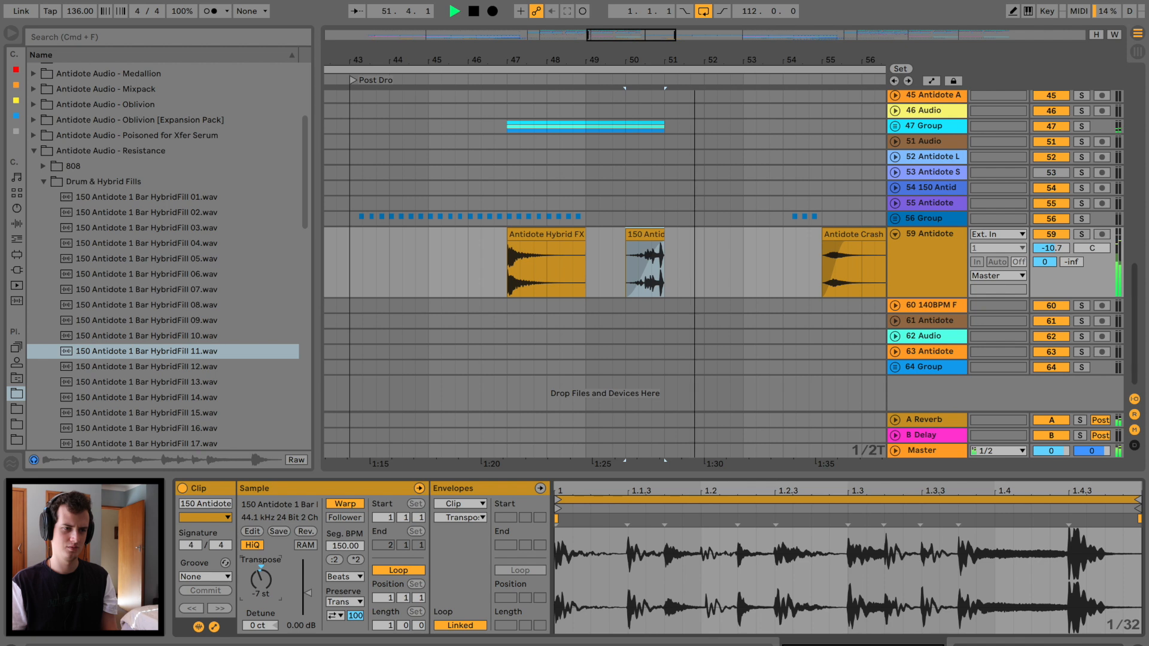
key(space)
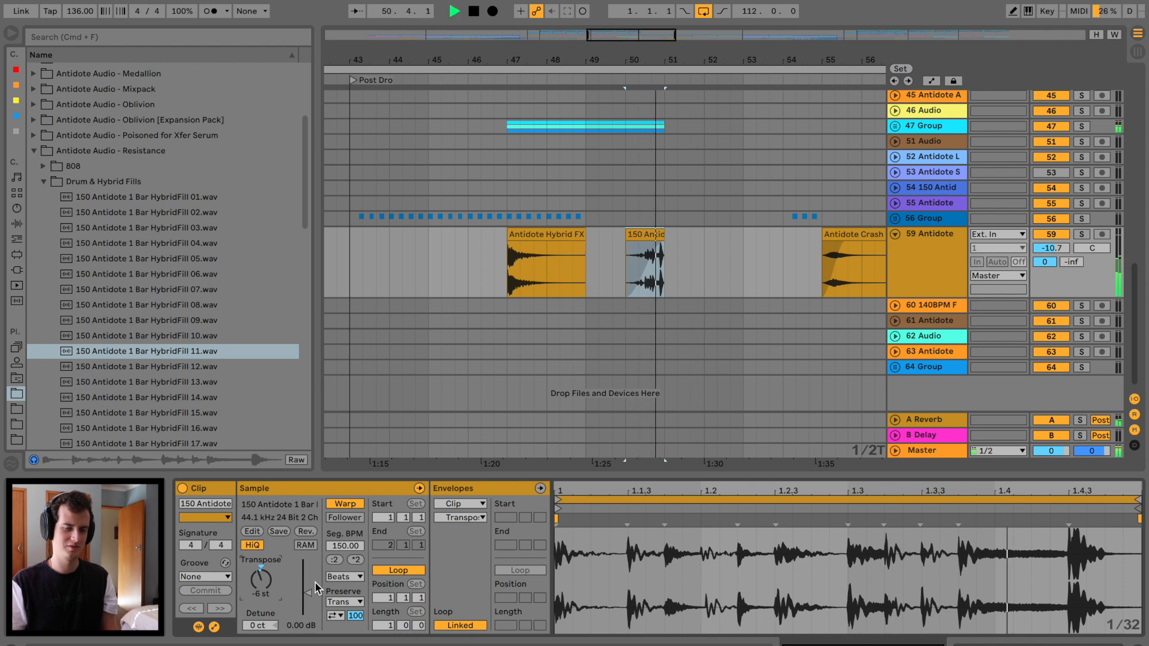
Try a transpose of -7 st on the 150 Antidote 1 Bar HybridFill 11 clip and audition it.
drag(261, 581, 261, 585)
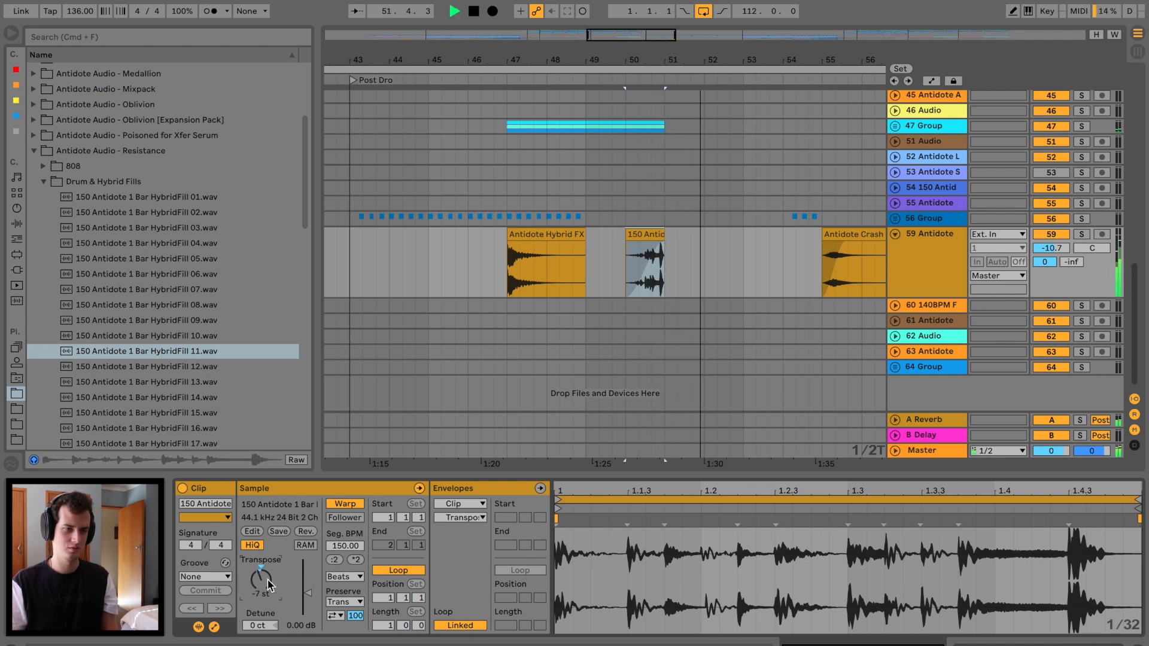
key(space)
key(space)
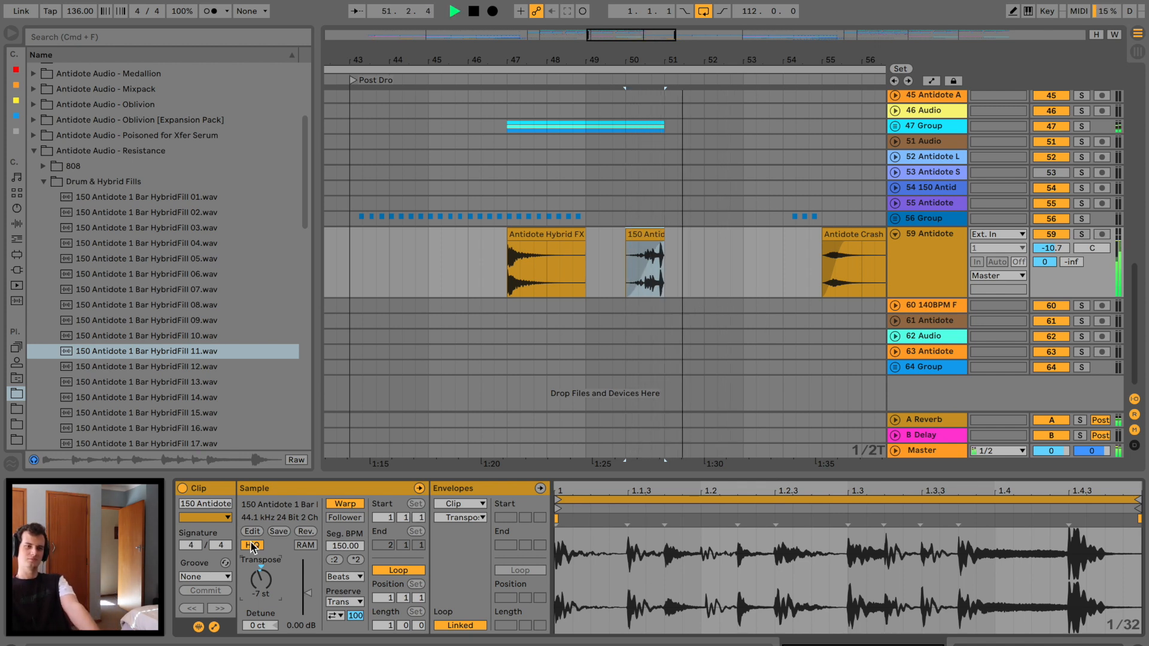
Lower the gain of the HybridFill 11 clip to -12.4 dB while auditioning it.
drag(306, 594, 306, 598)
key(space)
key(space)
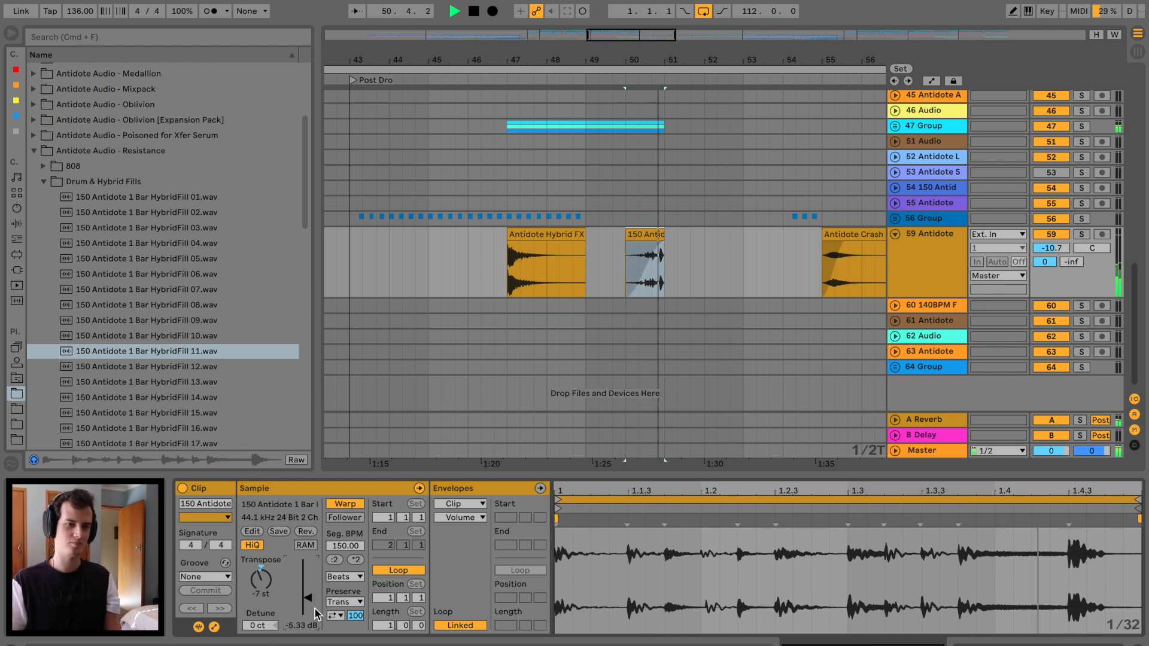
drag(307, 598, 307, 603)
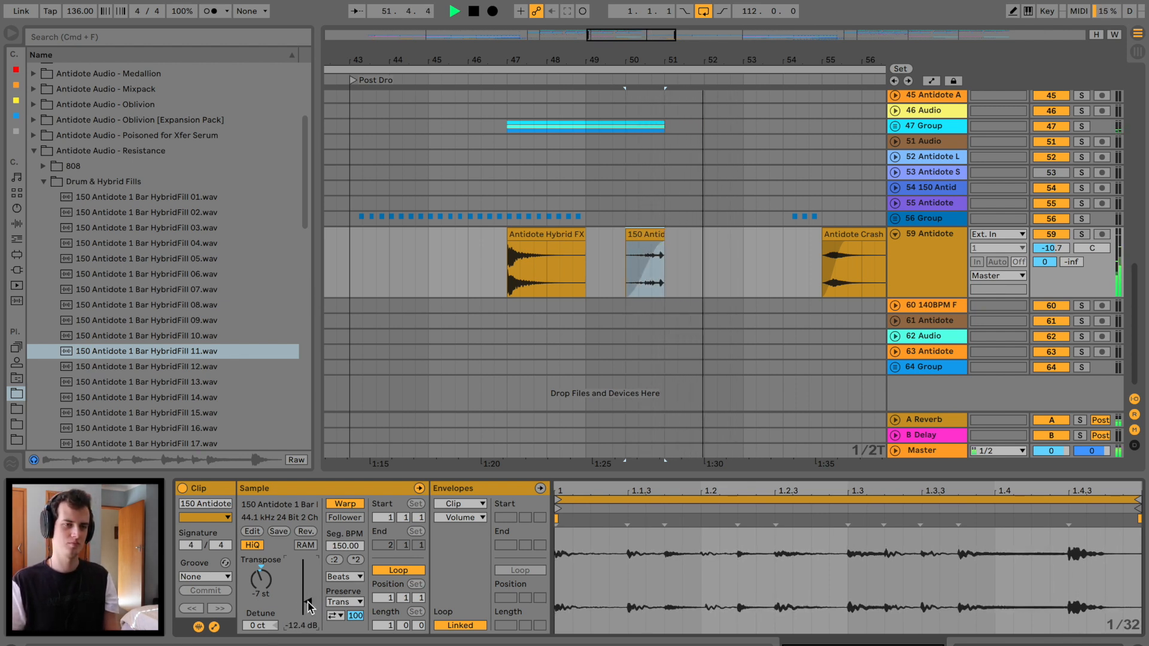
key(space)
Loop the final hit of the HybridFill 11 clip from about 50.4 for one beat and solo the 59 Antidote track.
drag(674, 58, 674, 89)
drag(635, 283, 650, 261)
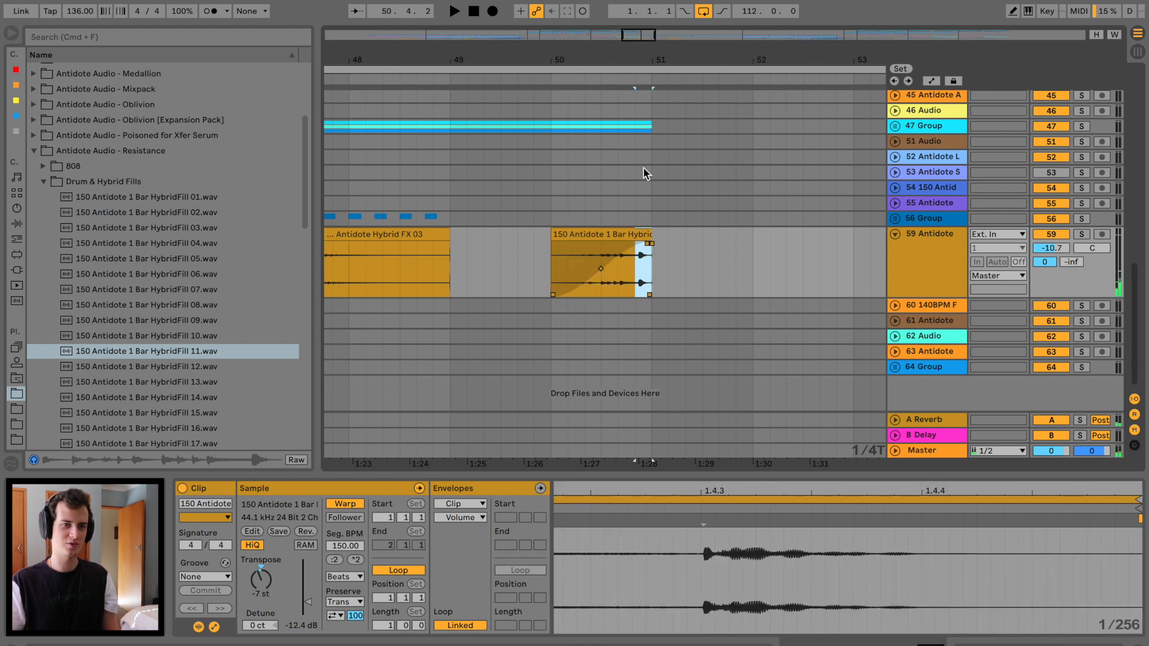
drag(646, 60, 646, 90)
click(938, 253)
key(space)
drag(610, 271, 666, 244)
key(super+l)
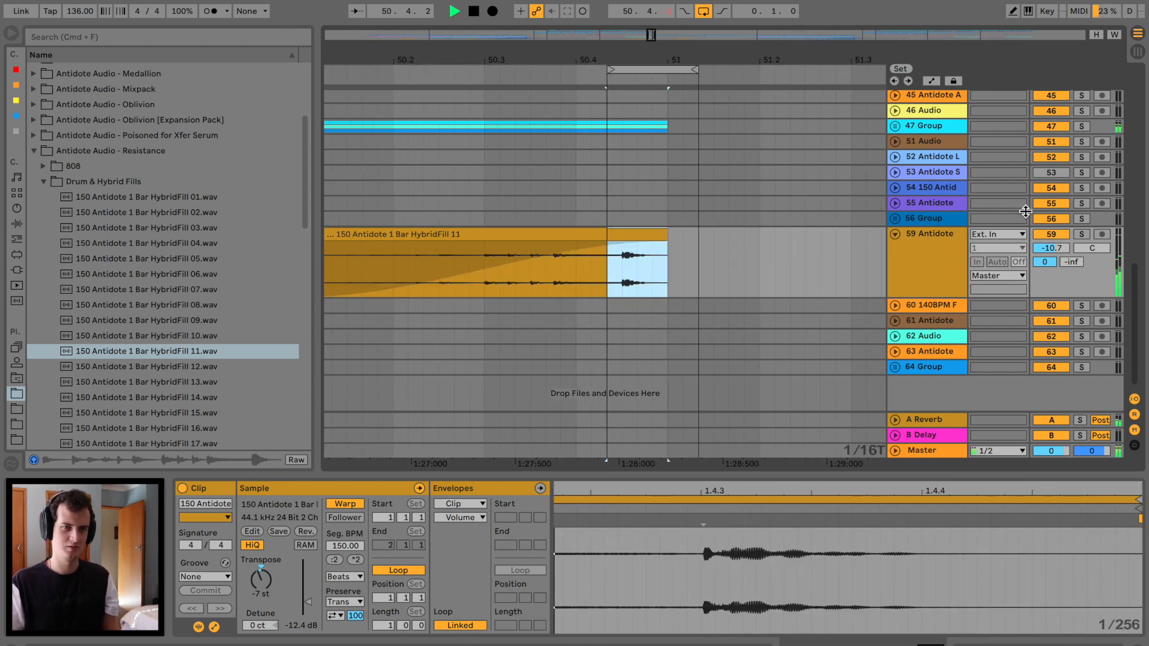
click(937, 246)
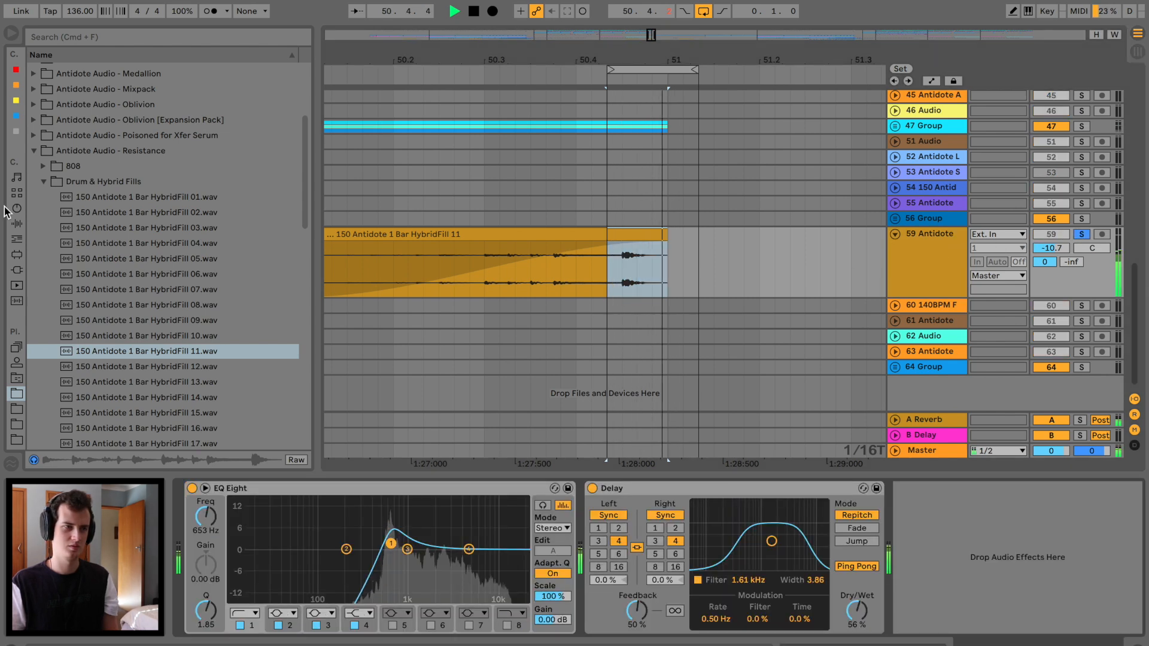
Add a Tuner after the Delay on the 59 Antidote track and play the looped hit through it.
click(17, 223)
scroll(84, 371, down, 3)
drag(74, 399, 1036, 624)
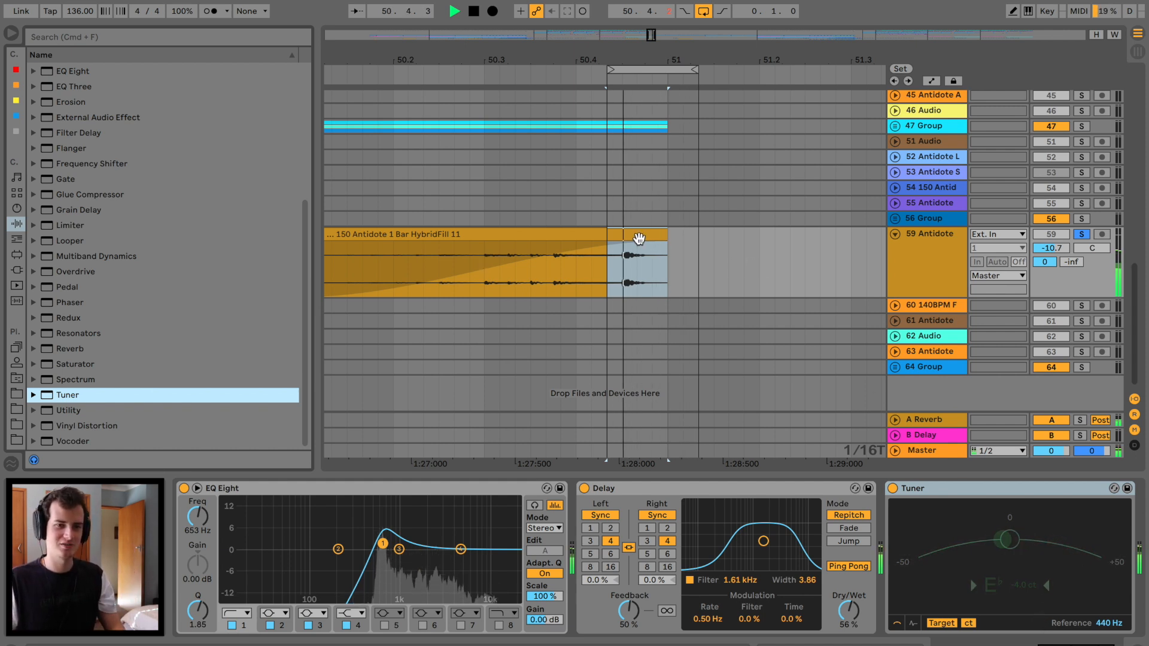
key(space)
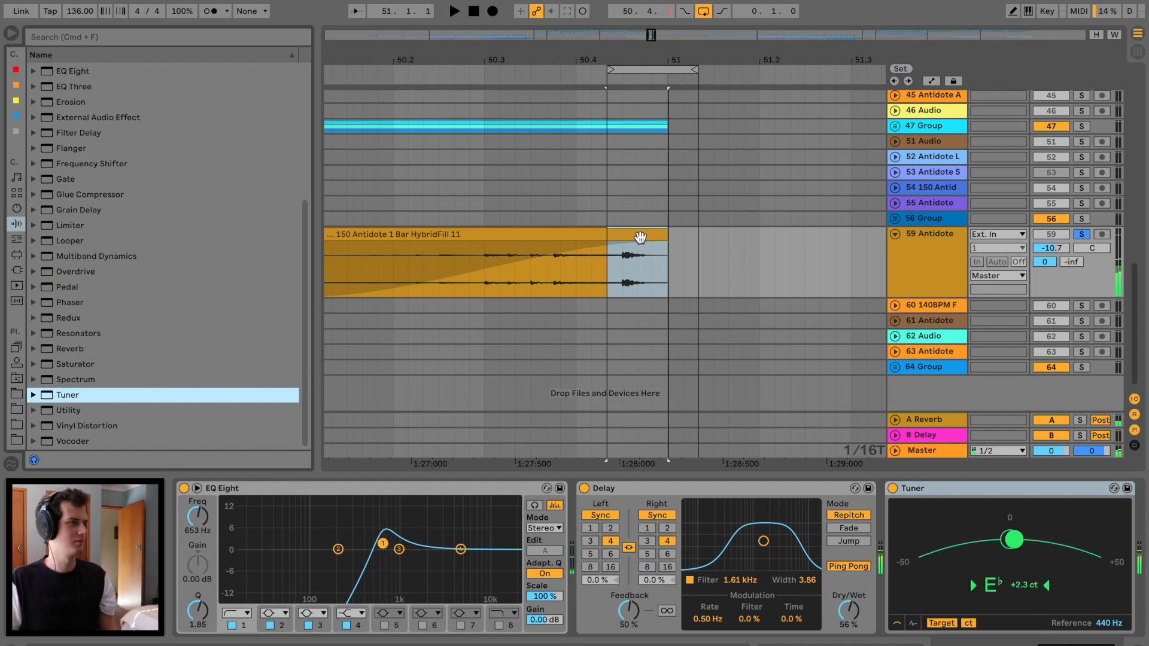
Set the HybridFill 11 clip's transpose to -6 st and play the full mix from bar 50 with the arrangement loop turned off.
click(641, 238)
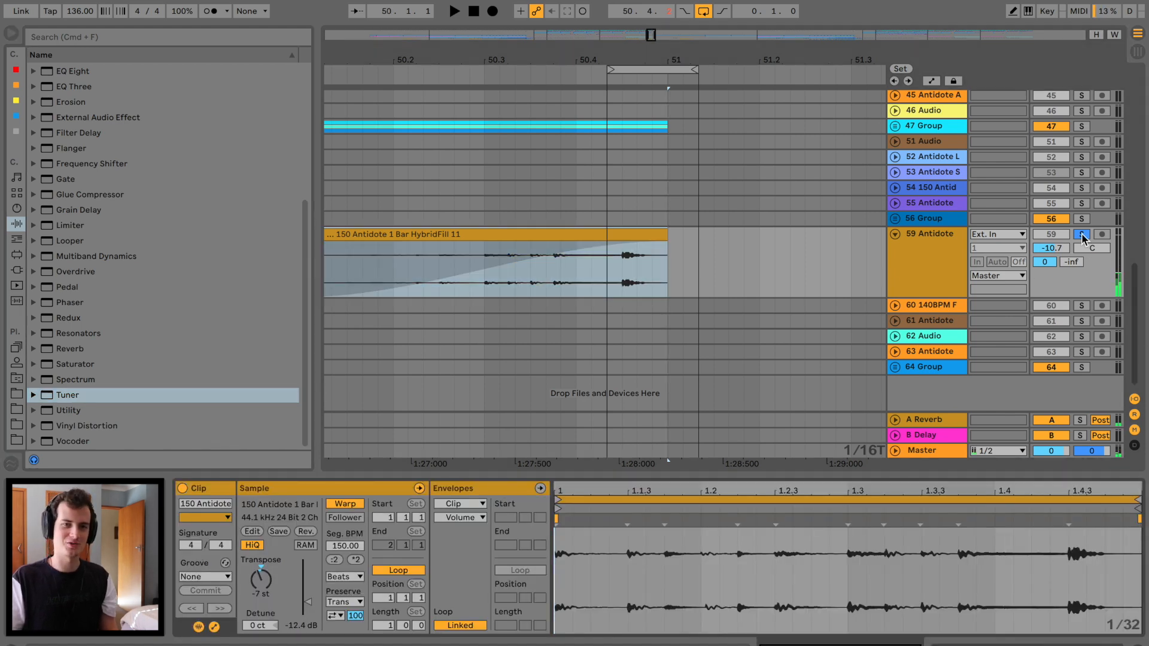
drag(572, 64, 571, 57)
click(547, 232)
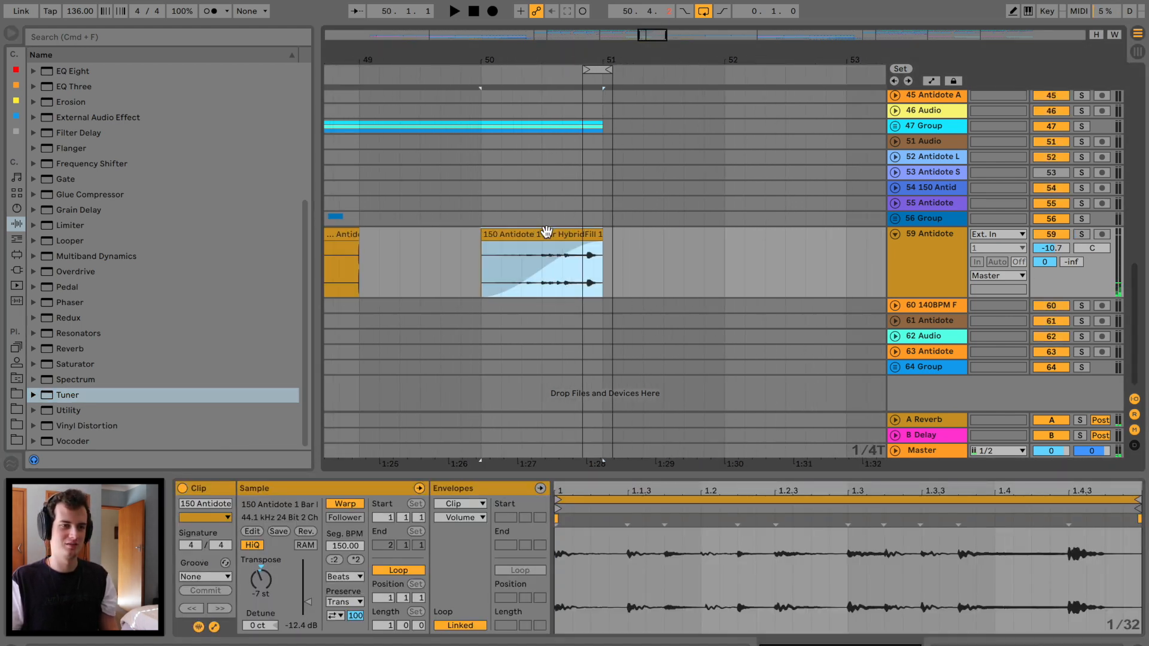
click(254, 605)
key(space)
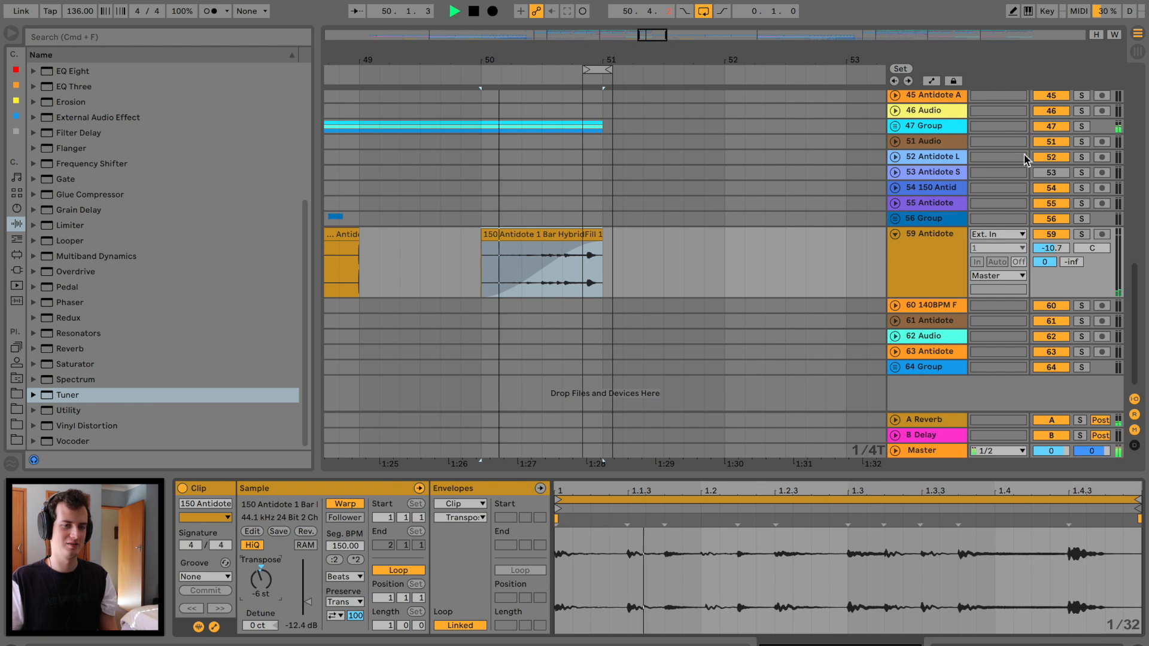
click(702, 11)
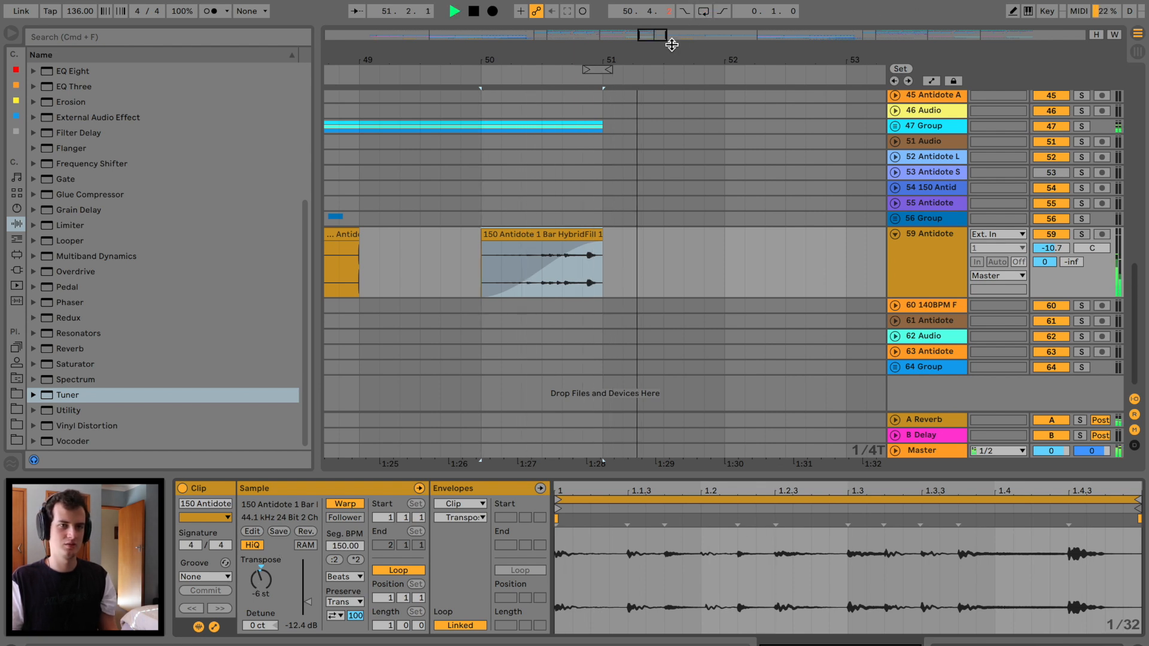
Fold the 59 Antidote track while the post drop plays on.
drag(672, 55, 671, 27)
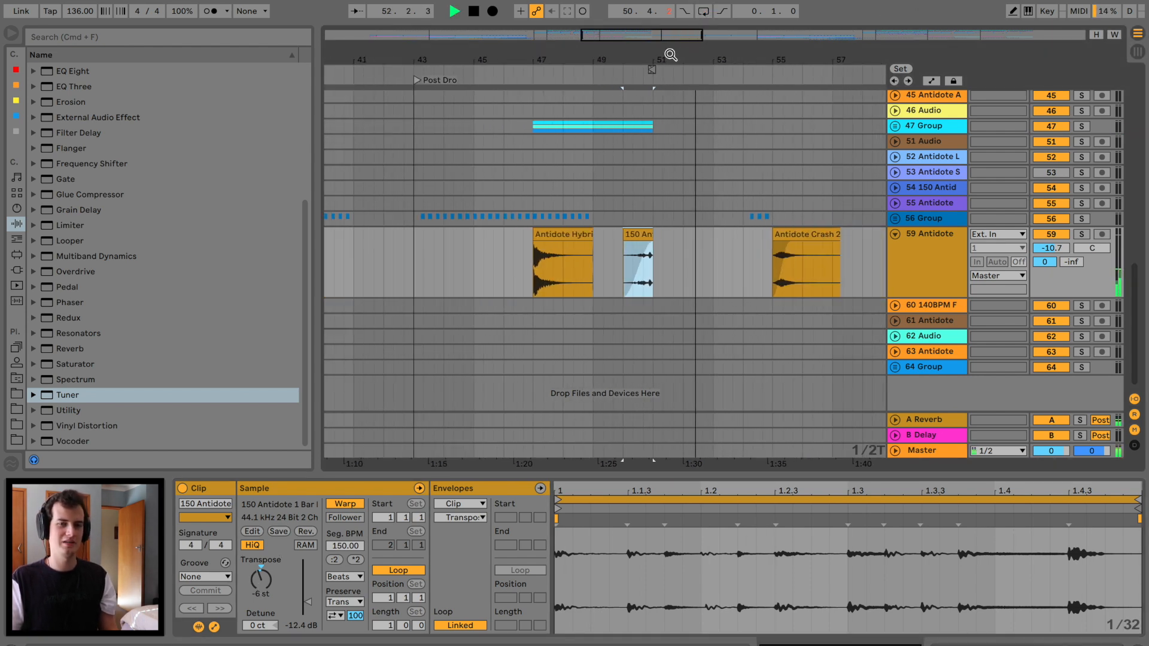
scroll(635, 208, right, 4)
scroll(635, 208, down, 3)
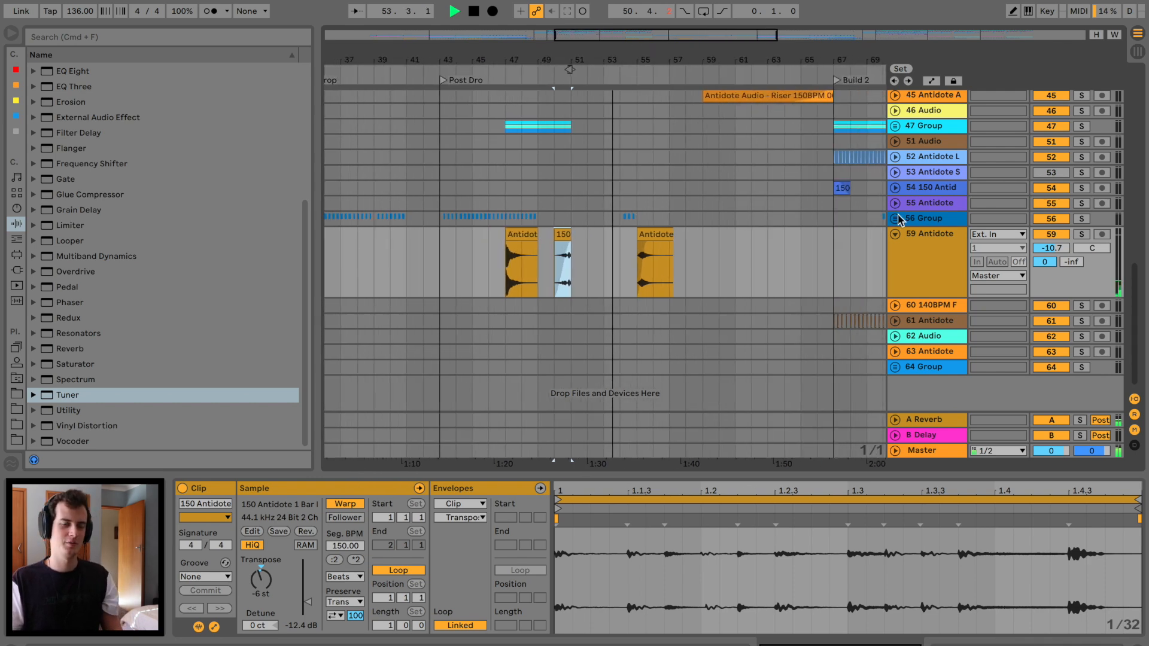
click(895, 234)
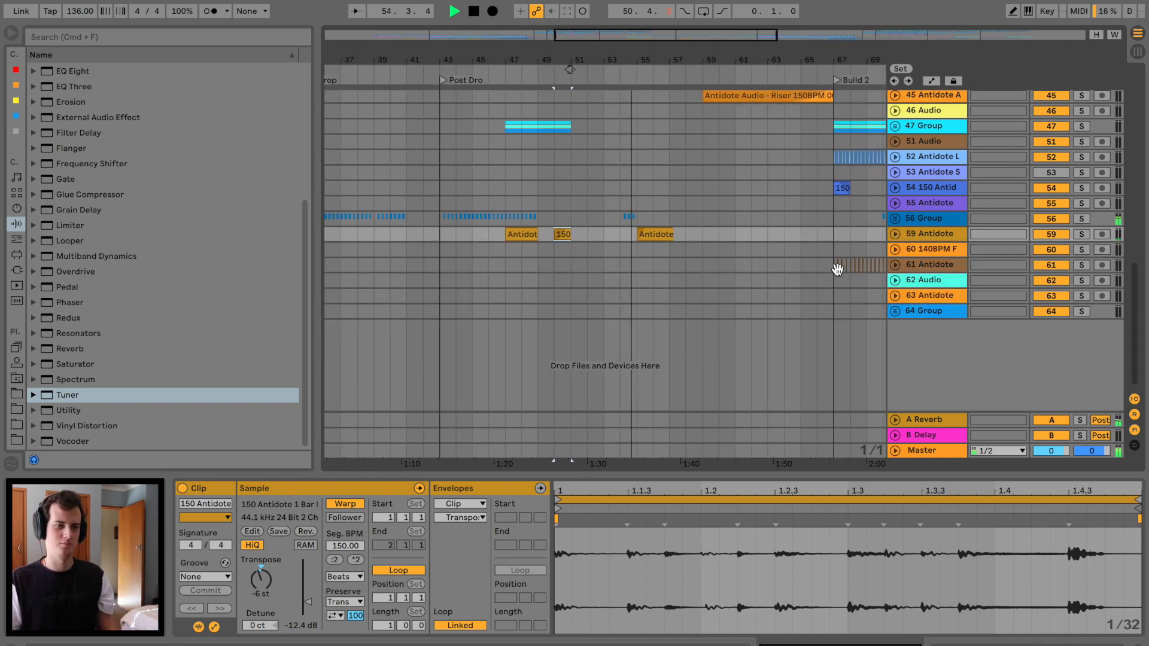
Solo the 37 Group and play it from bar 59.
scroll(677, 267, up, 8)
scroll(683, 275, down, 3)
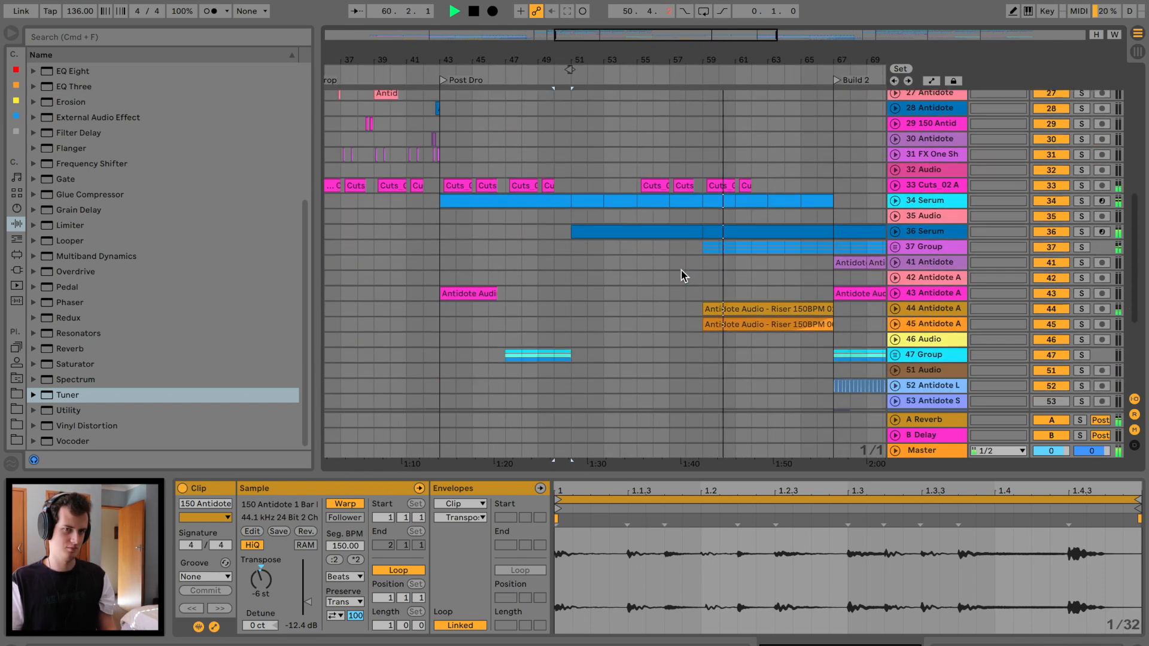
click(706, 246)
key(space)
click(1082, 249)
key(space)
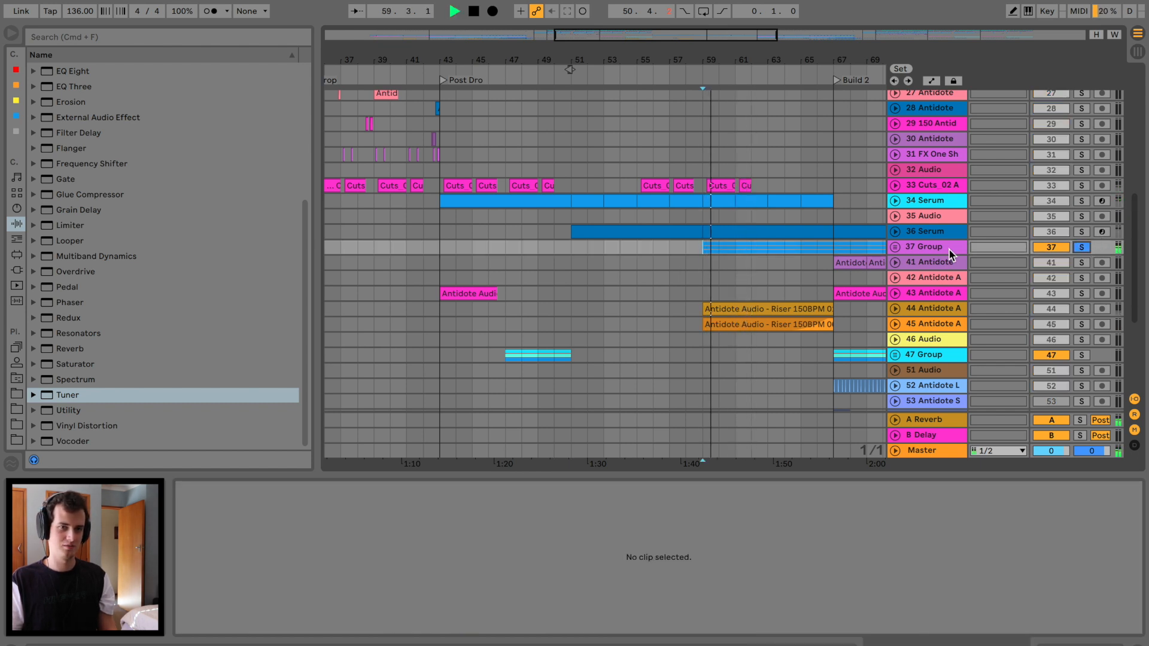
Unfold the 37 Group and compare its 38 Operator, 39 Operator and 40 Serum tracks by soloing them in turn.
click(895, 247)
scroll(748, 219, down, 5)
scroll(748, 219, right, 5)
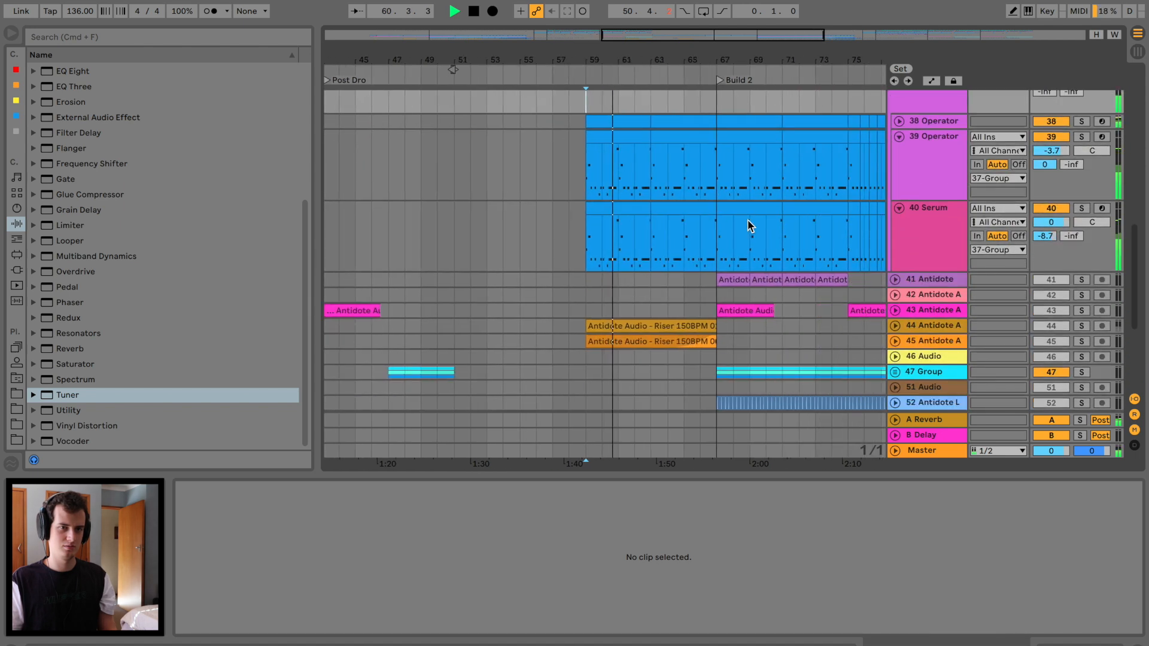
scroll(749, 219, up, 2)
click(1082, 201)
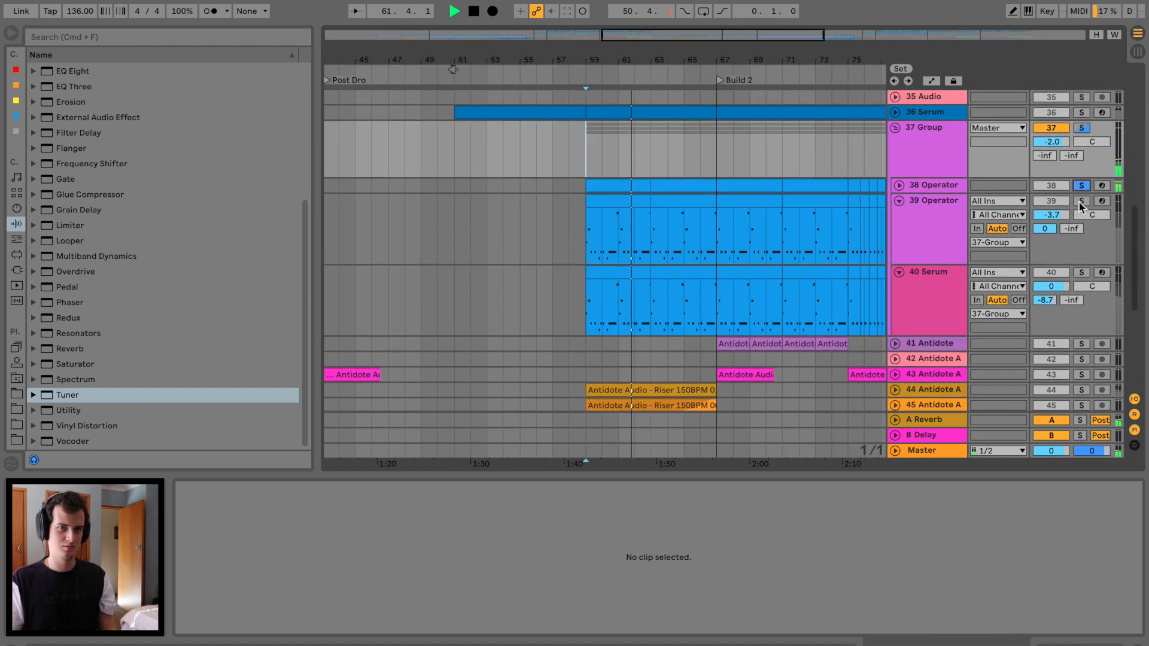
click(1084, 272)
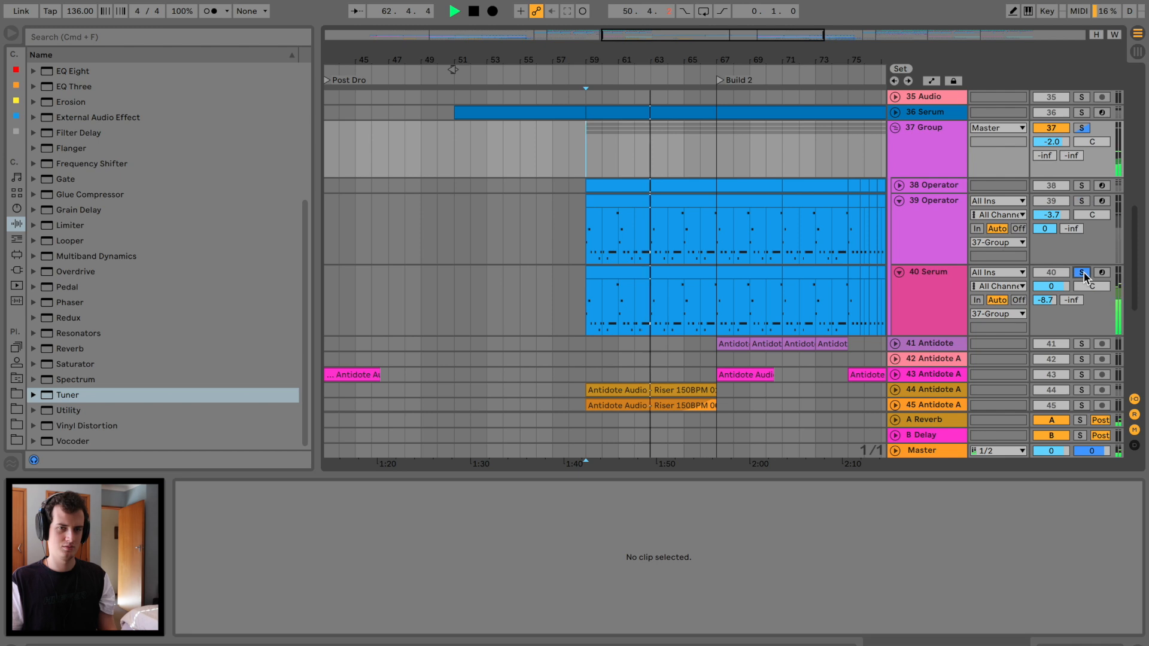
click(1084, 273)
Delete the 39 Operator clips from bar 59 up to Build 2 at bar 67.
click(619, 199)
shift+click(703, 195)
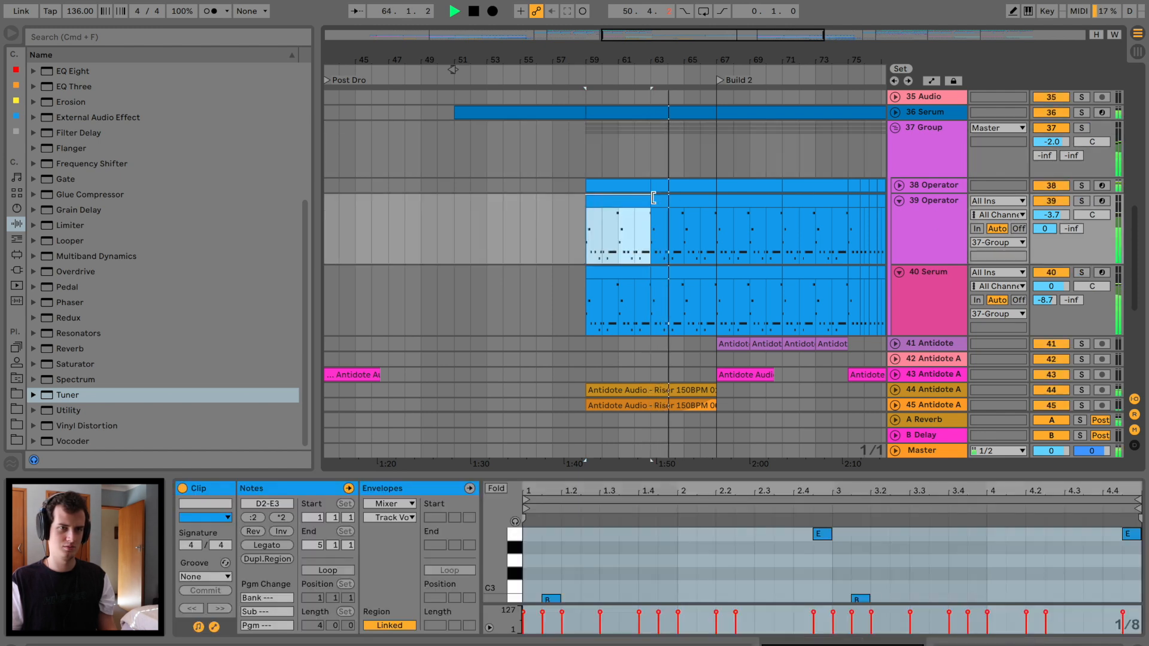
key(Delete)
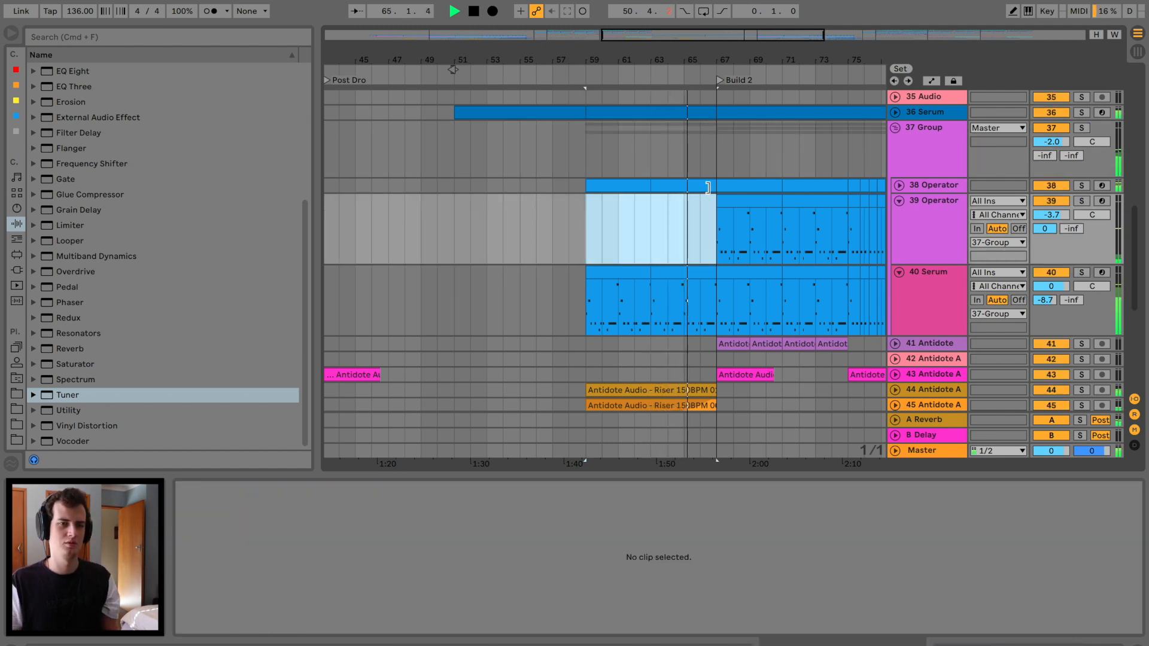
scroll(737, 192, right, 4)
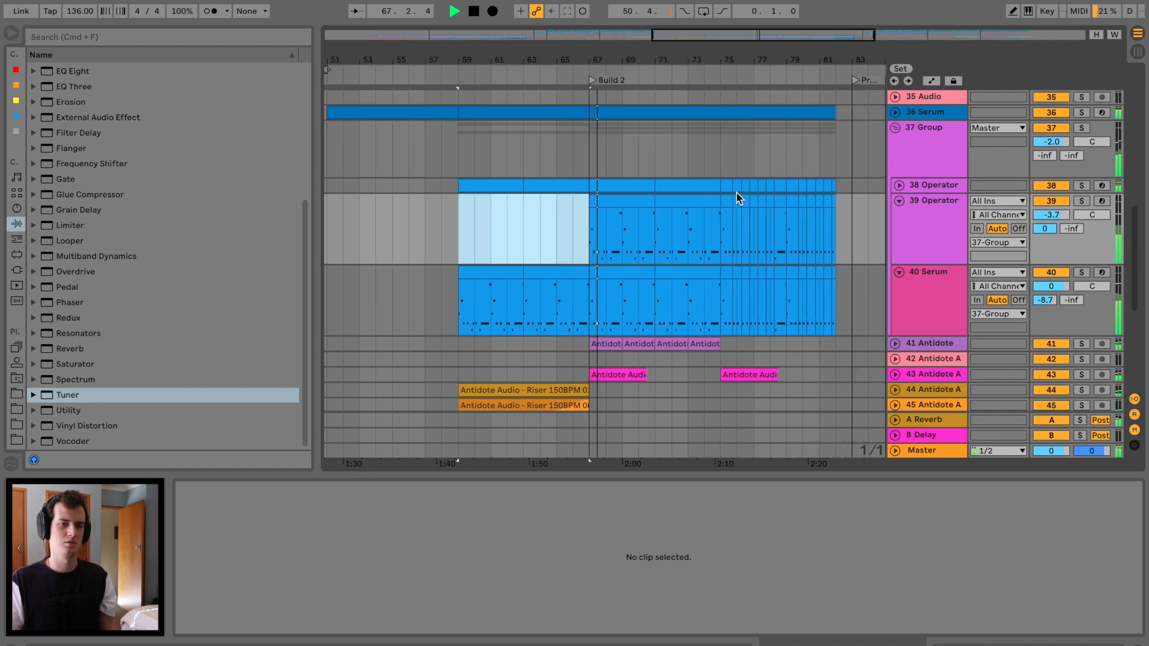
Delete the remaining 39 Operator clips throughout Build 2 and fold the 37 Group.
drag(580, 207, 859, 195)
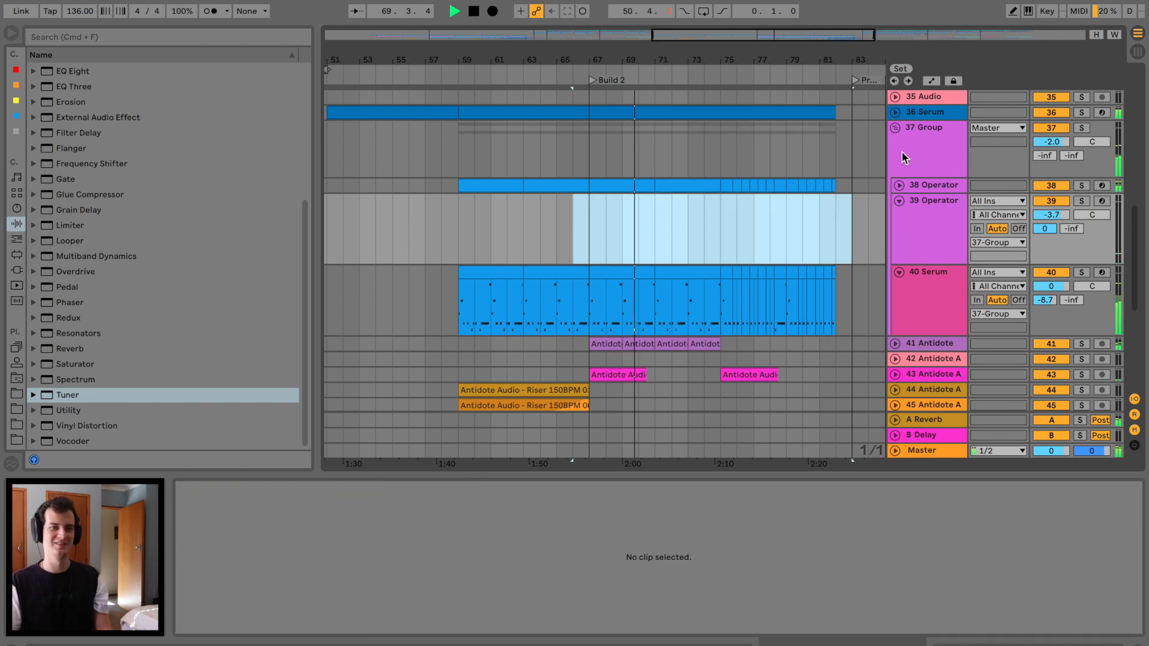
click(895, 128)
Automate the Utility gain on 36 Serum to dip to about -5 dB at the start of Build 2, playing back while adjusting.
click(896, 238)
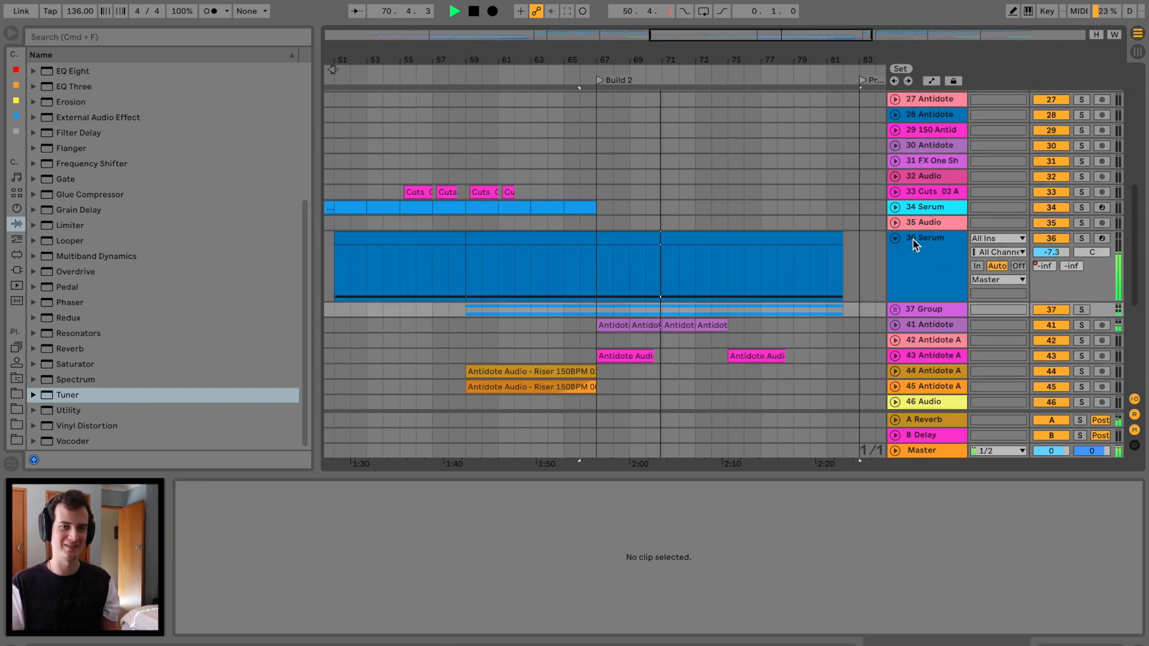
click(926, 239)
scroll(871, 608, right, 5)
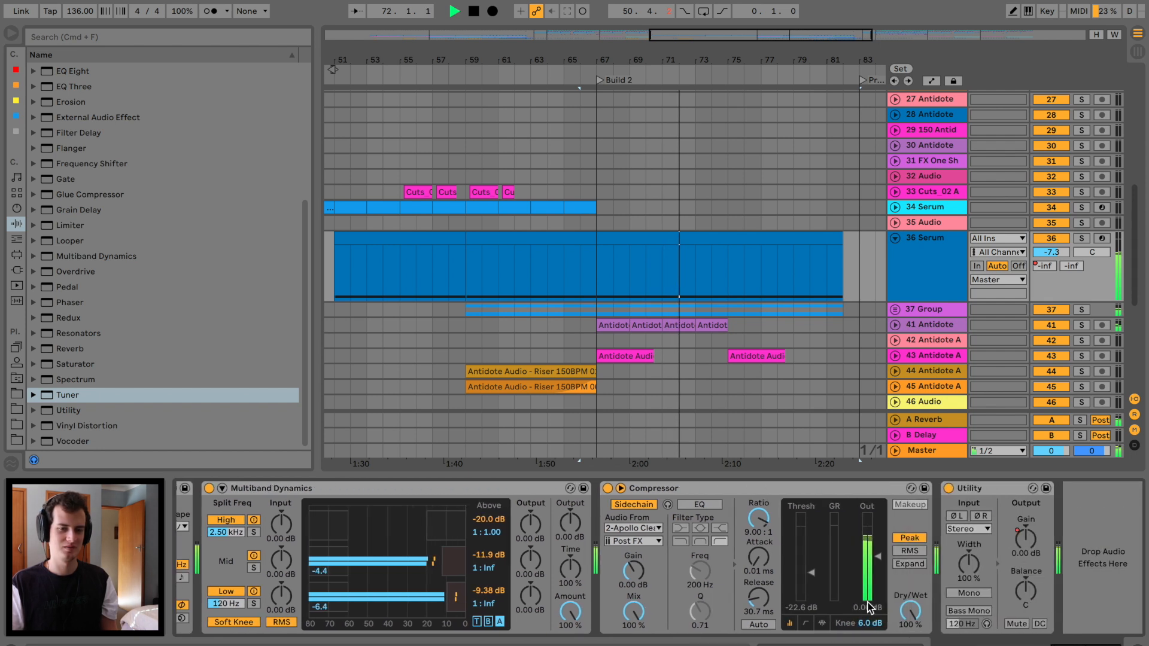
key(a)
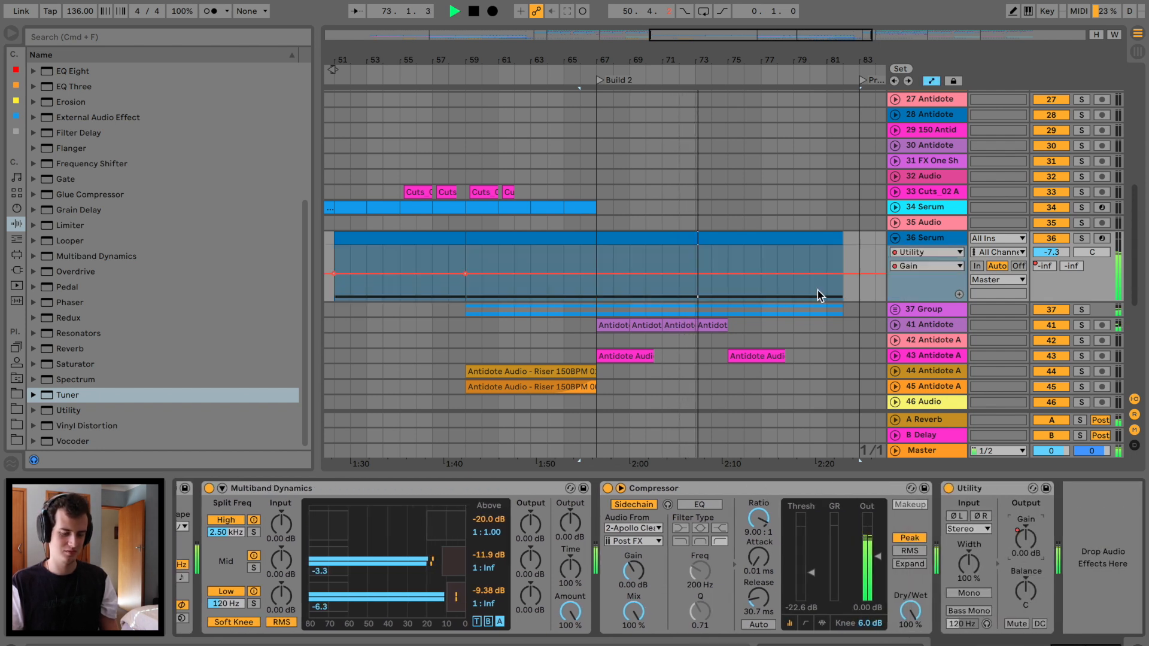
click(582, 269)
click(470, 258)
key(space)
key(space)
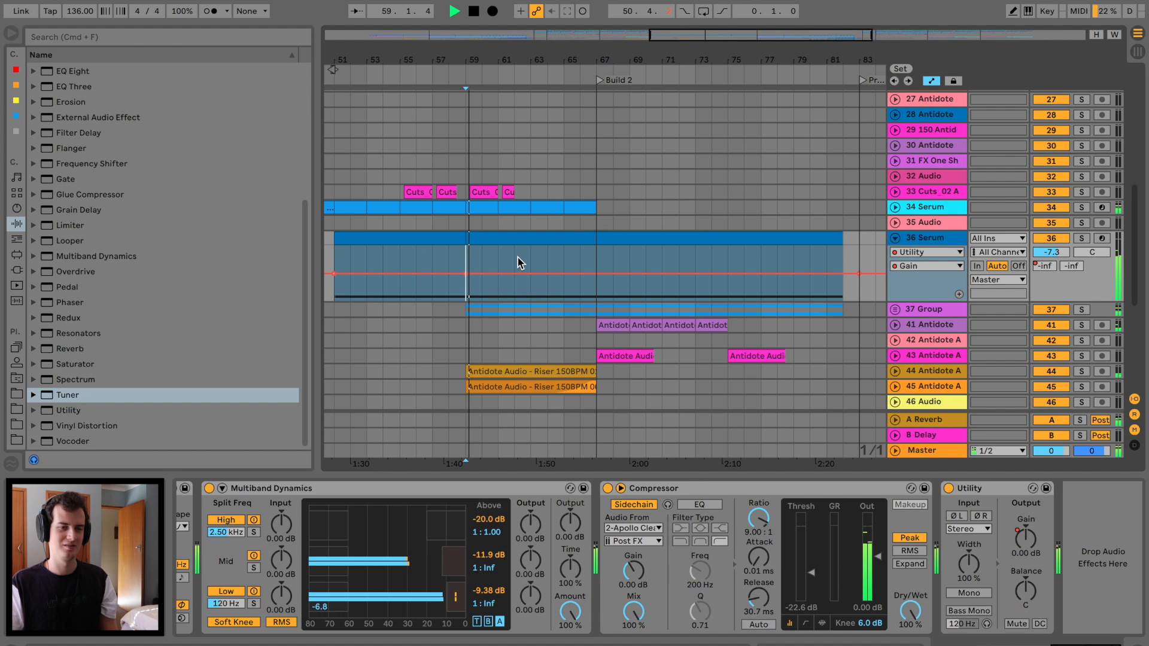
click(564, 268)
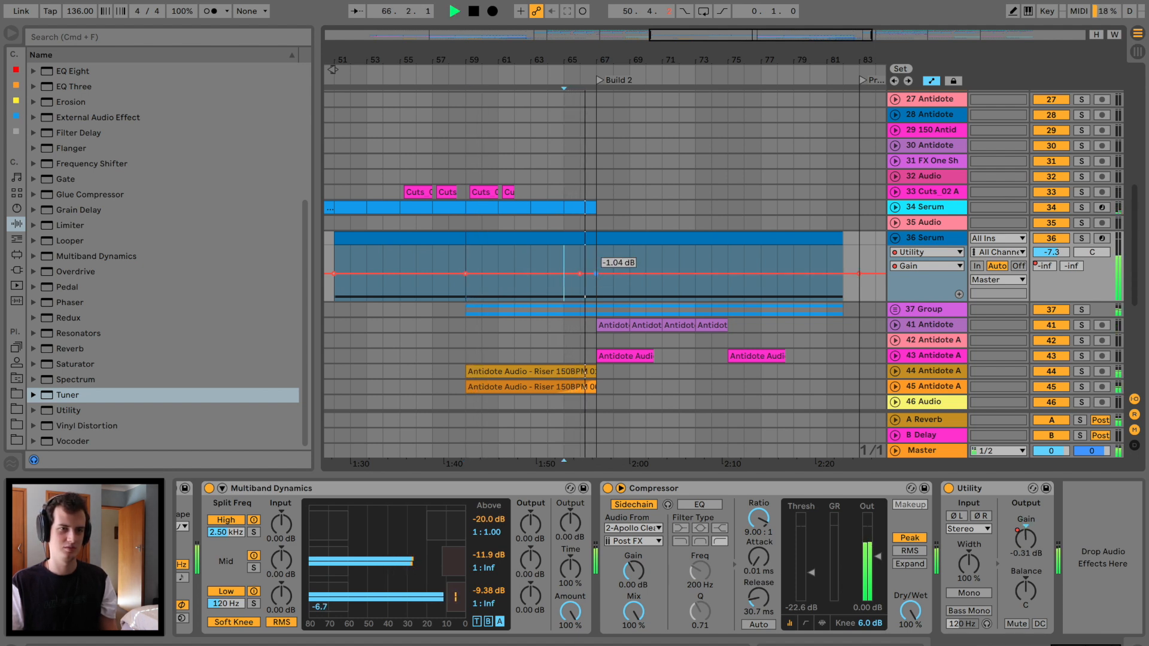
drag(595, 278, 596, 276)
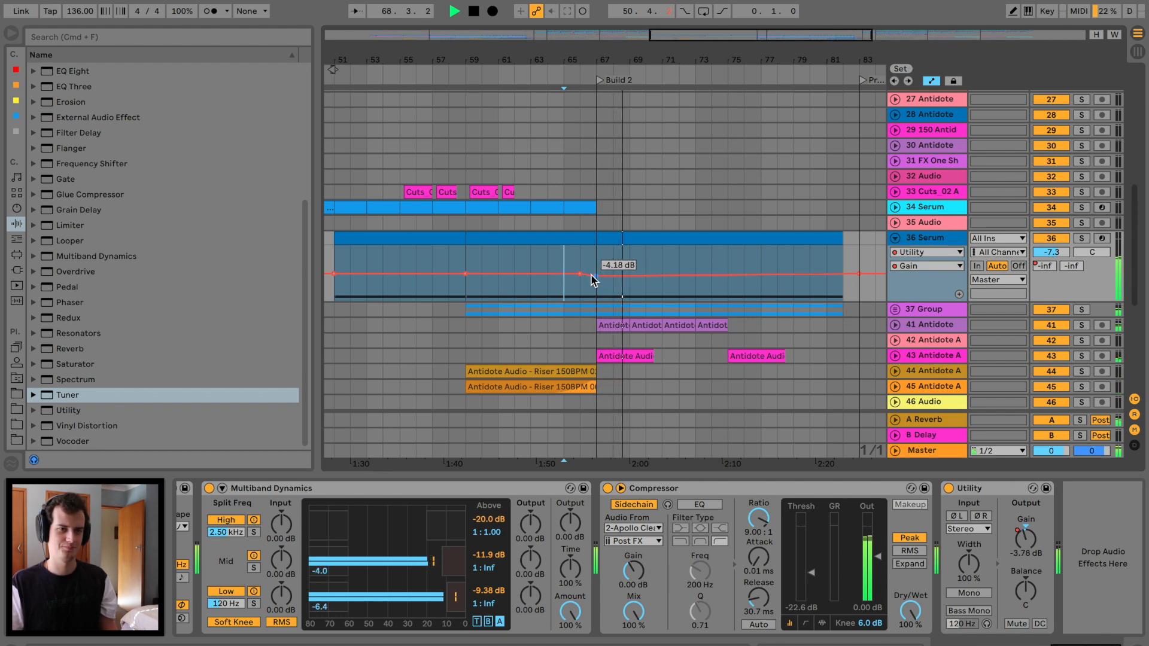
drag(593, 280, 592, 283)
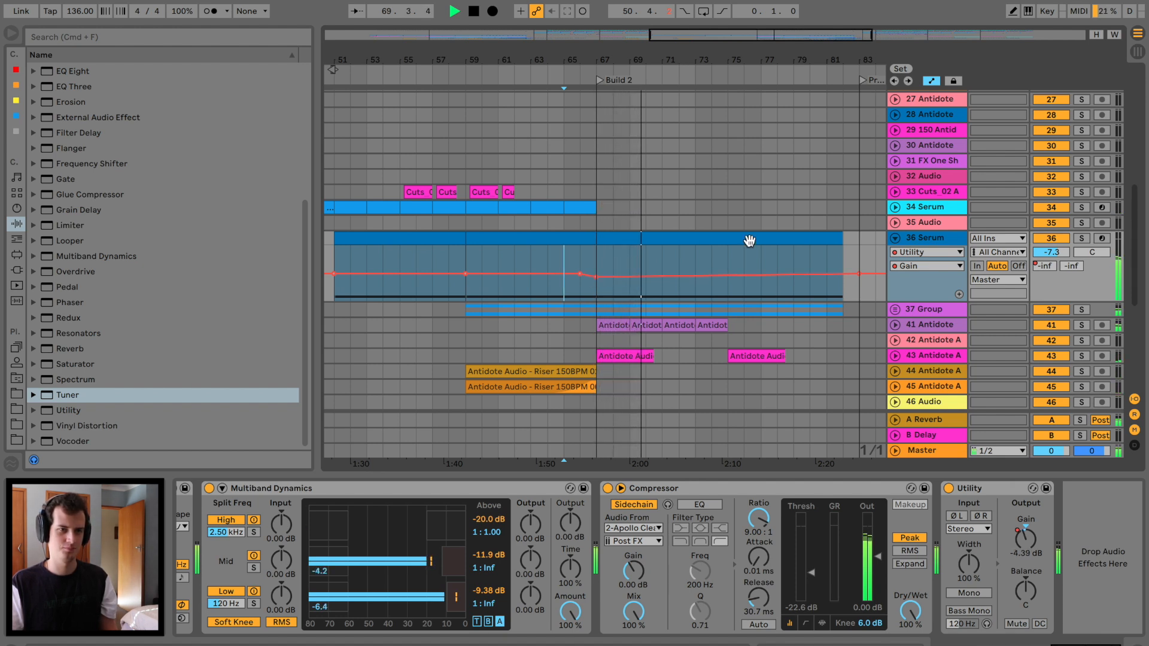
Unfold the 56 Group at Build 2 and add the OneKnob Pumper Stereo plug-in after its Overdrive.
scroll(746, 256, right, 5)
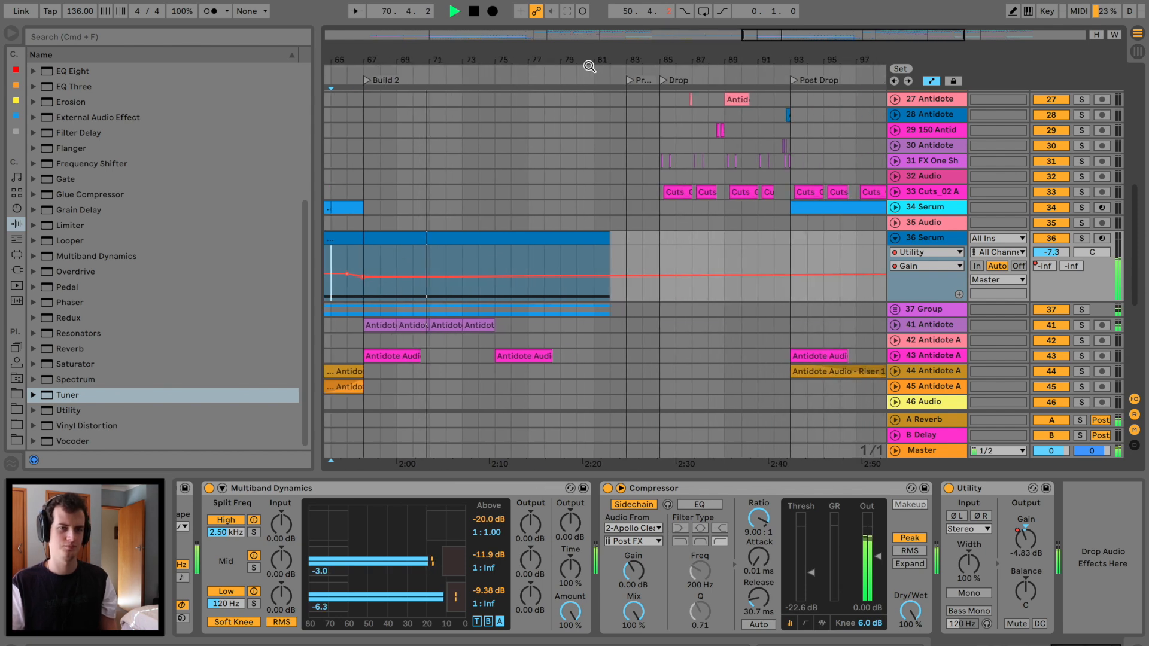
scroll(514, 271, down, 8)
scroll(514, 272, left, 4)
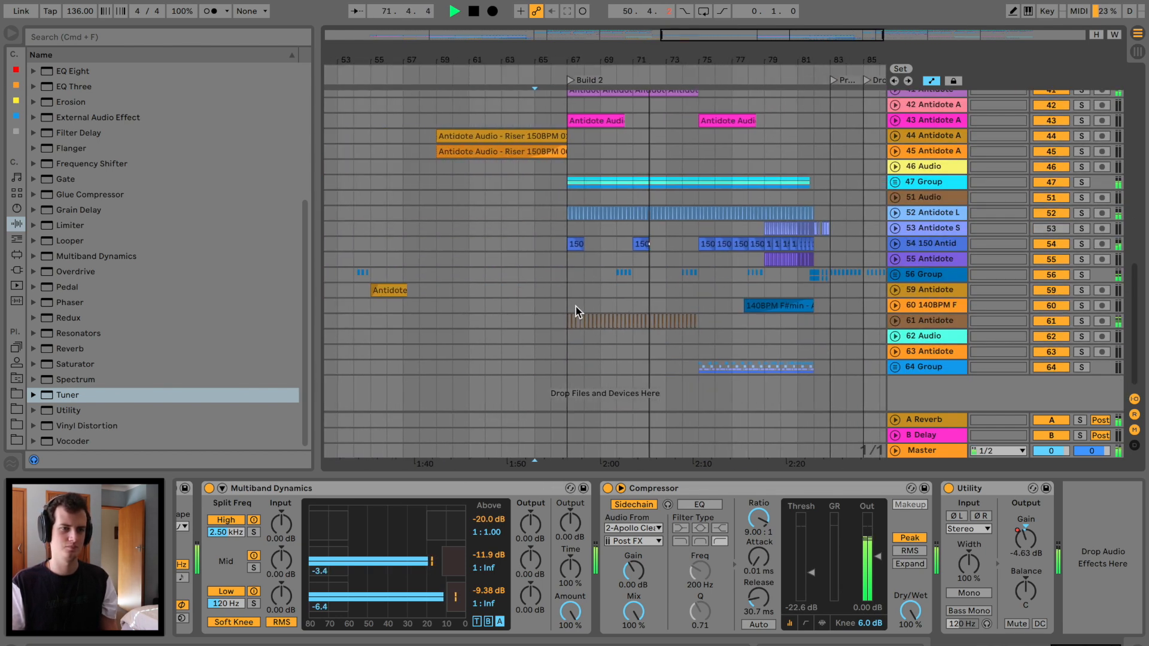
click(612, 271)
scroll(614, 103, up, 5)
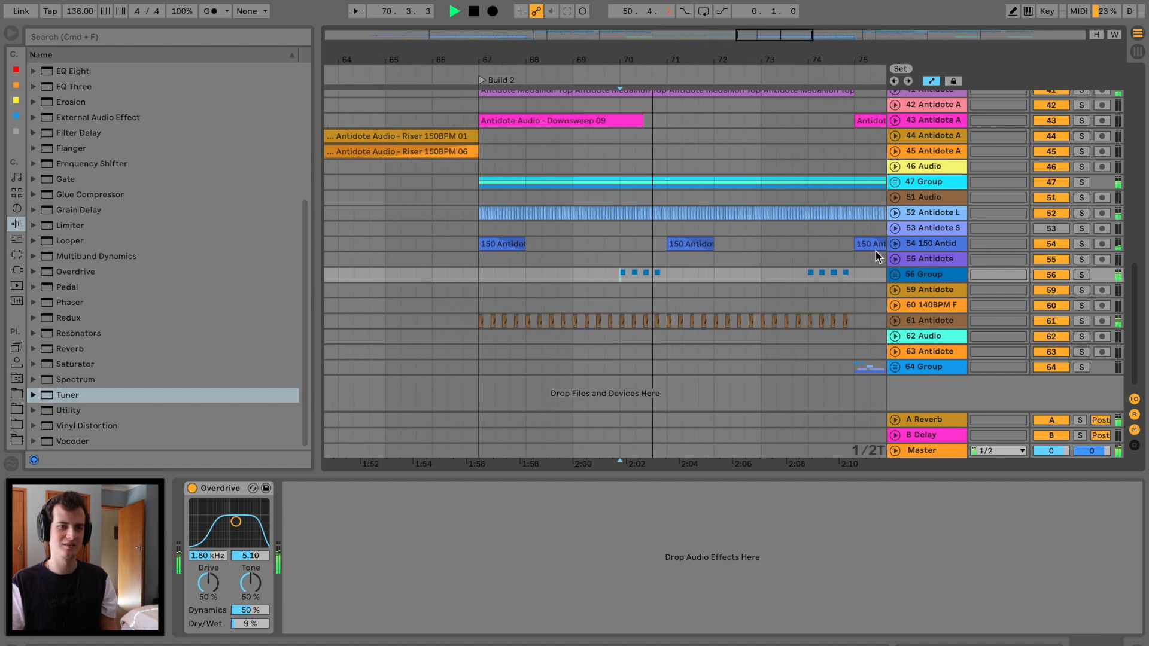
key(space)
click(896, 276)
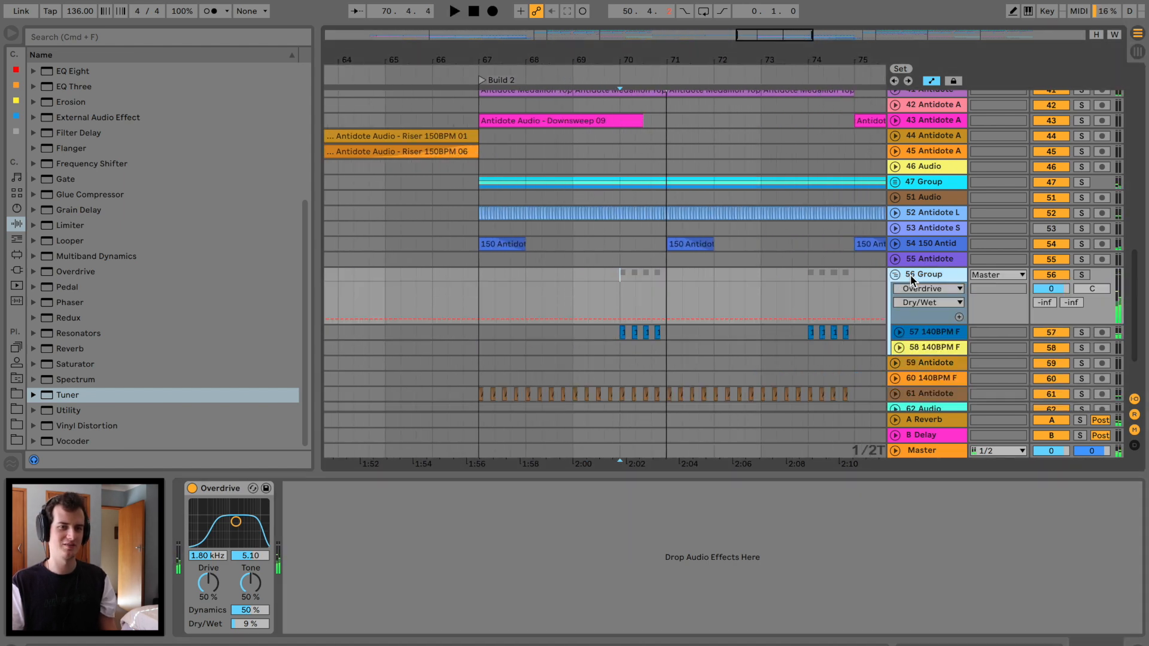
click(16, 271)
scroll(59, 165, up, 3)
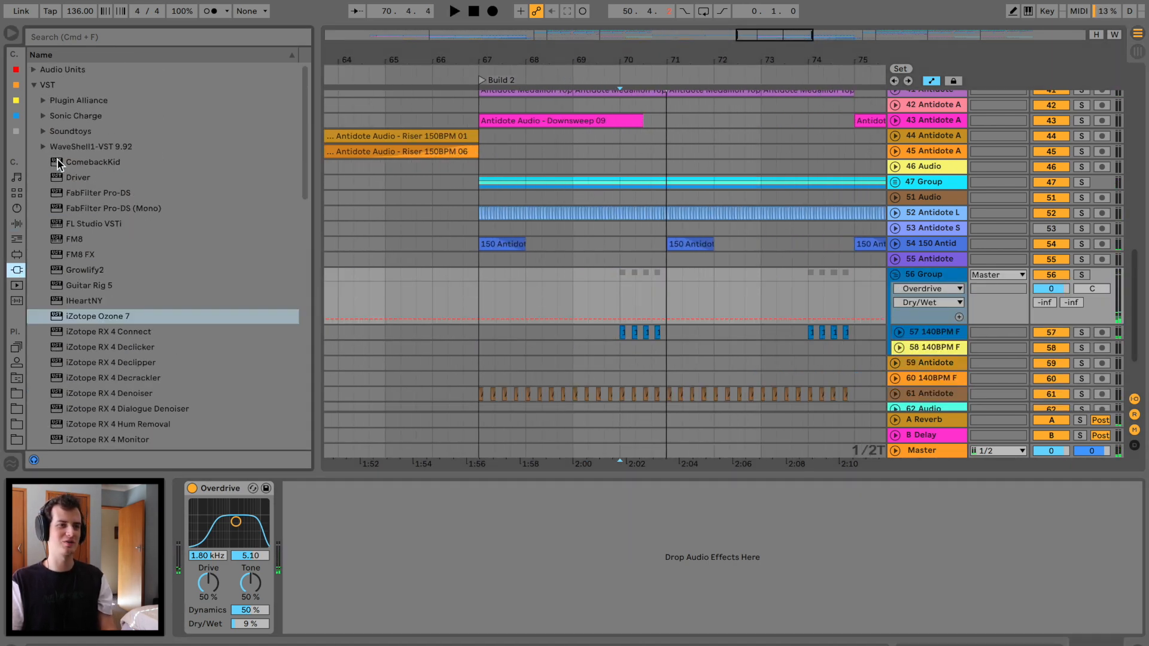
click(40, 130)
click(44, 147)
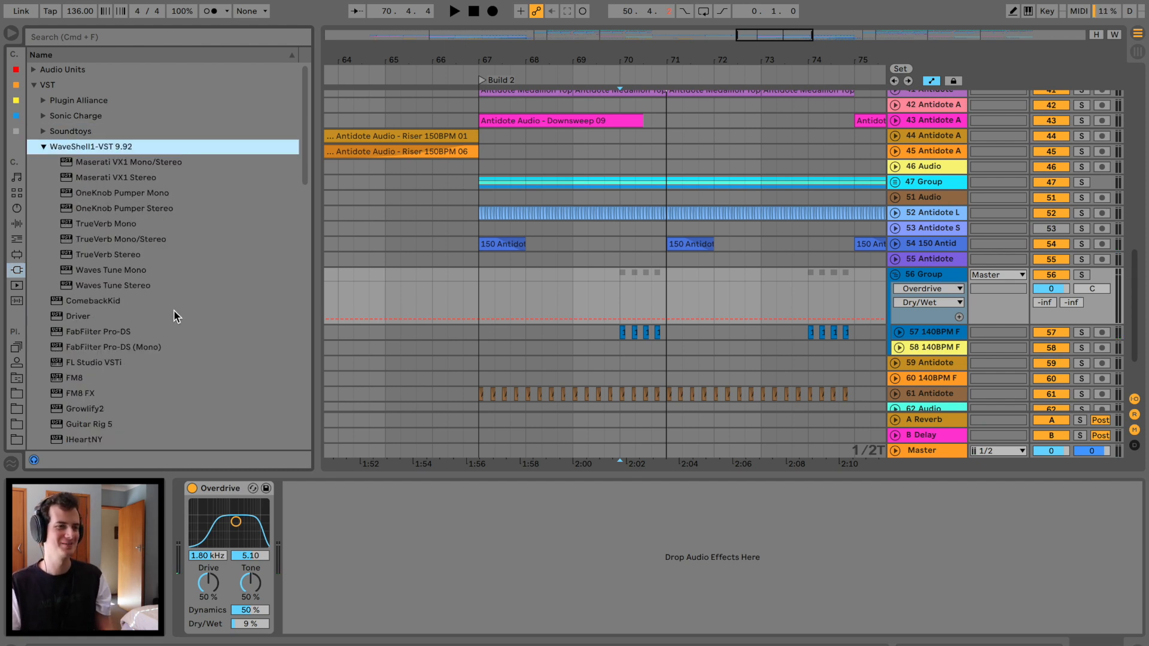
drag(127, 207, 663, 342)
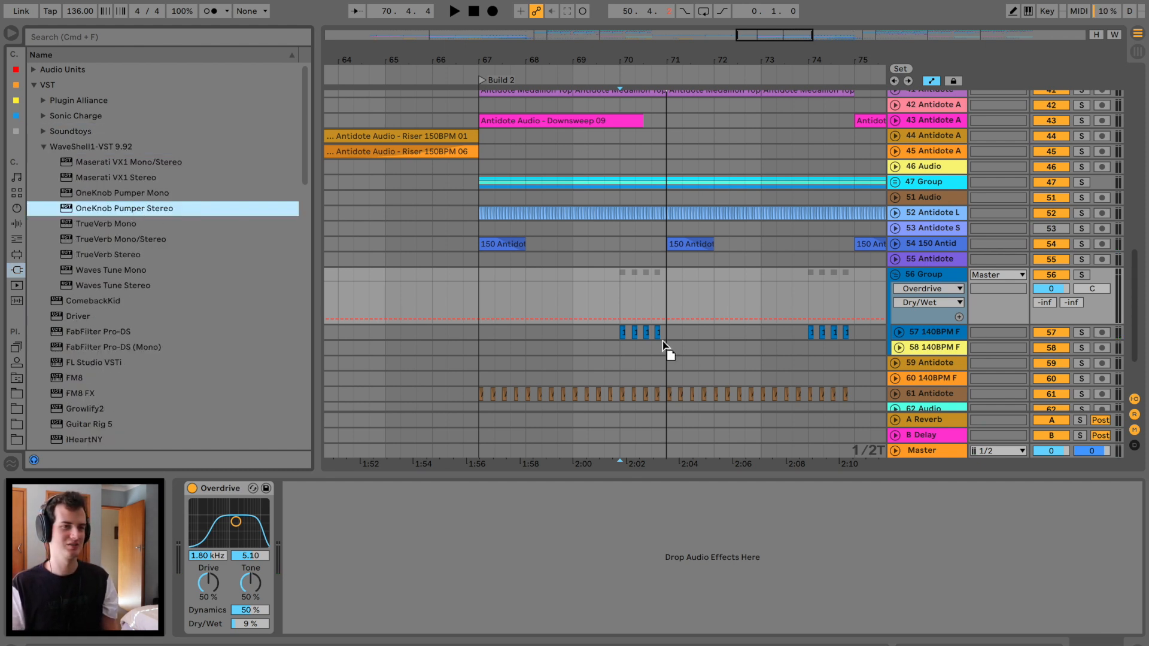
drag(620, 294, 620, 292)
Automate OneKnob Pumper on the 56 Group to be on only from just before bar 70 to shortly after bar 79, and fold the group.
key(space)
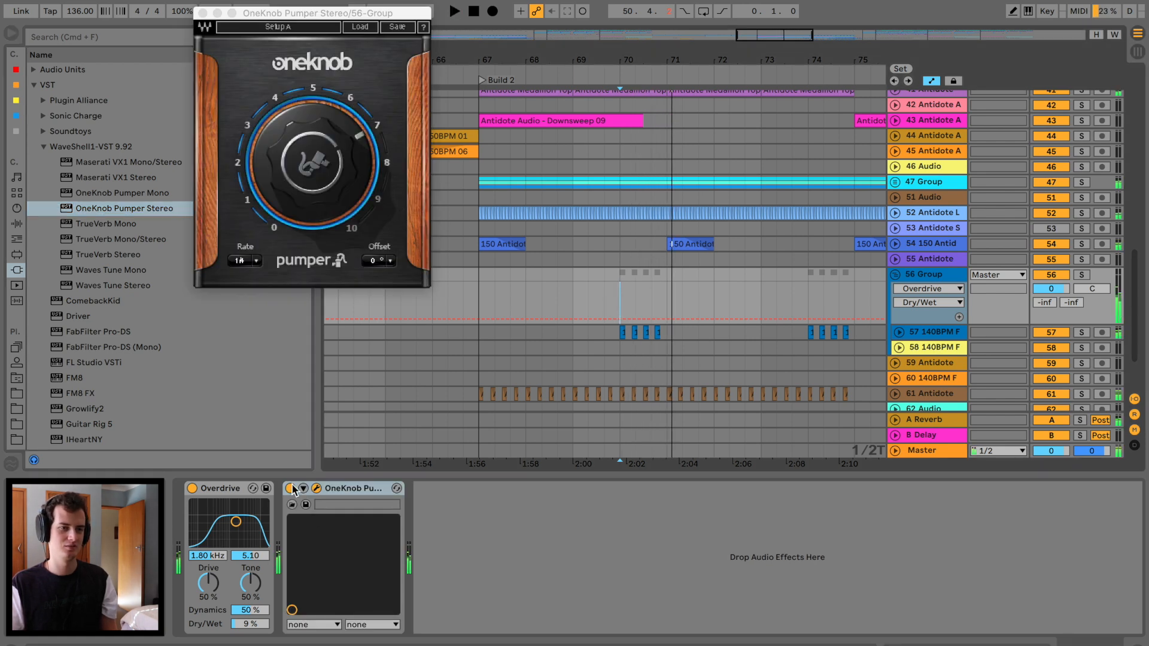
click(291, 488)
key(space)
scroll(415, 321, right, 5)
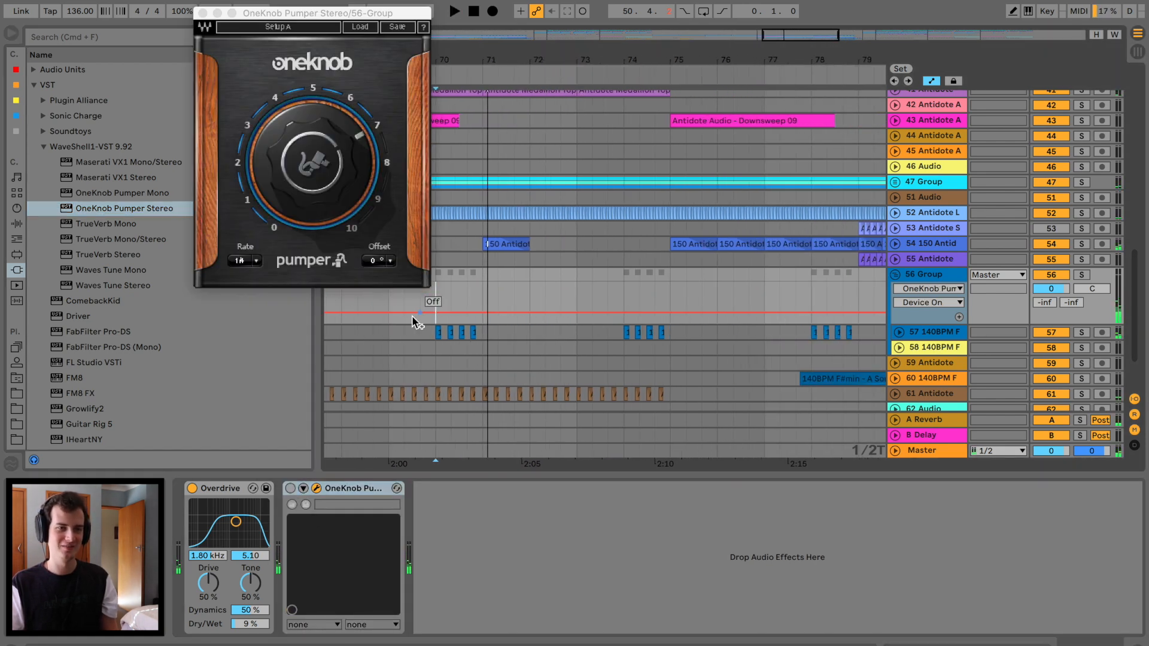
drag(425, 312, 426, 293)
click(874, 293)
drag(880, 293, 881, 312)
key(space)
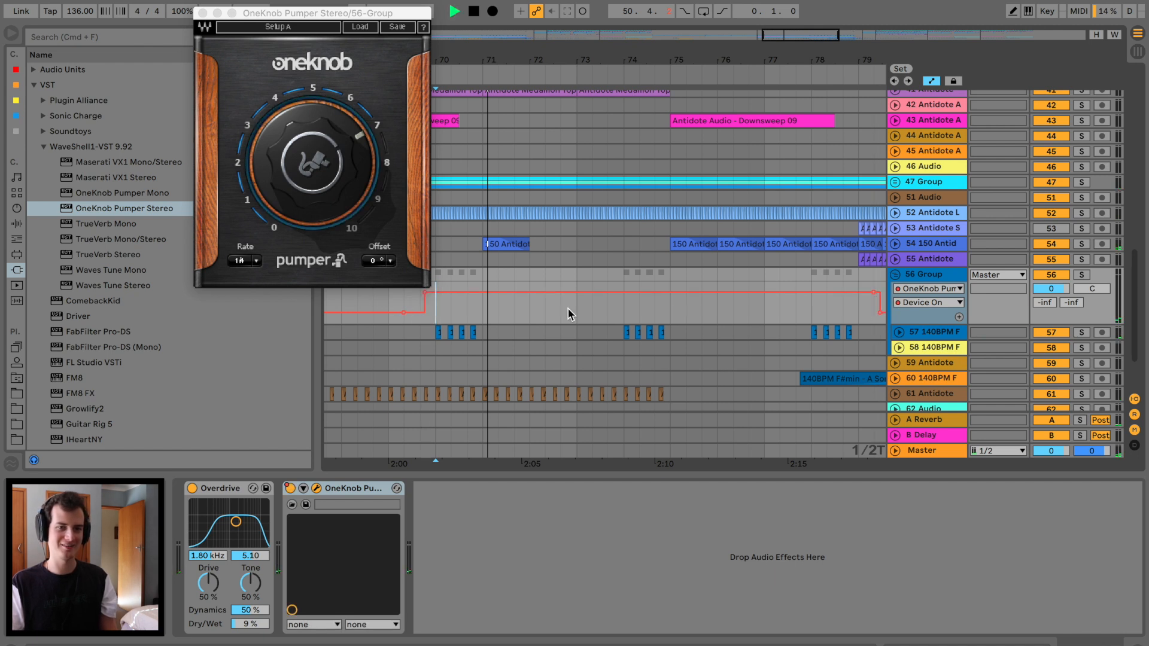
click(203, 13)
drag(525, 60, 524, 59)
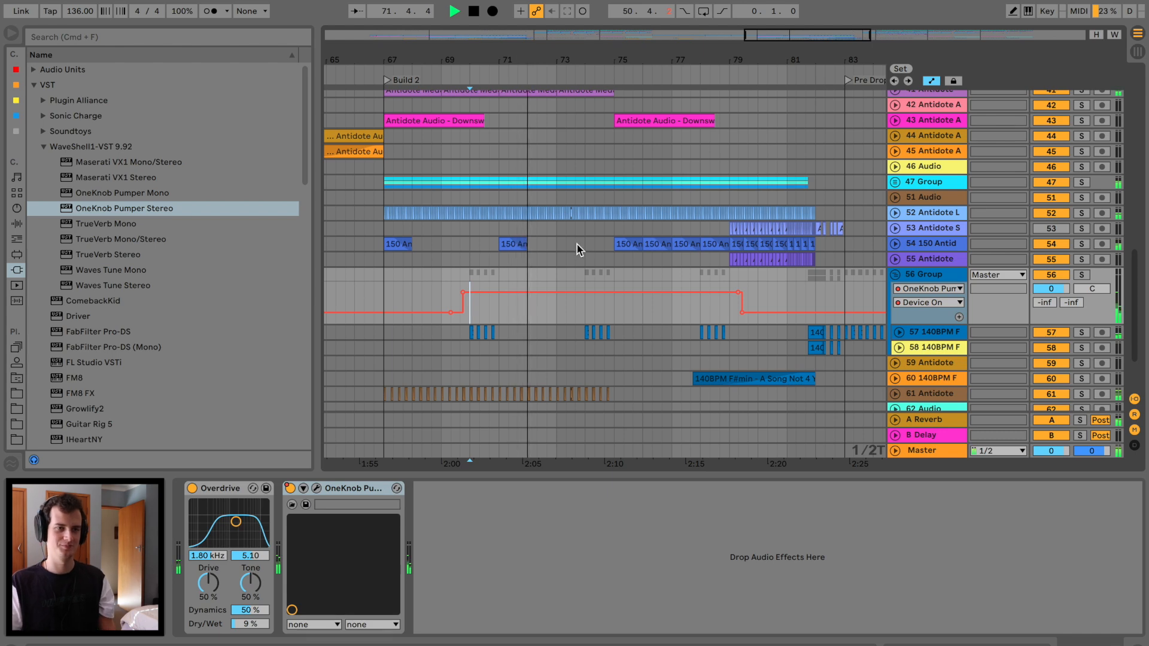
click(891, 274)
Copy track 59's Antidote Hybrid FX 03 clip from the Verse into Build 2 so it spans bars 73 to 75, and audition it.
key(minus)
key(minus)
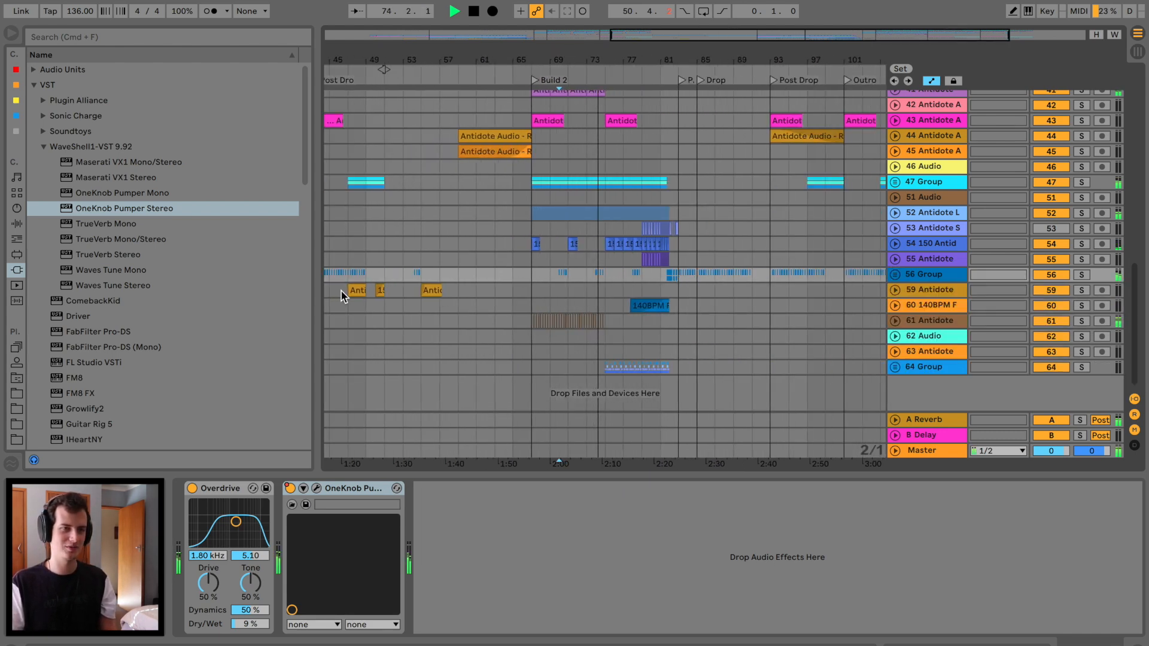
scroll(343, 290, left, 10)
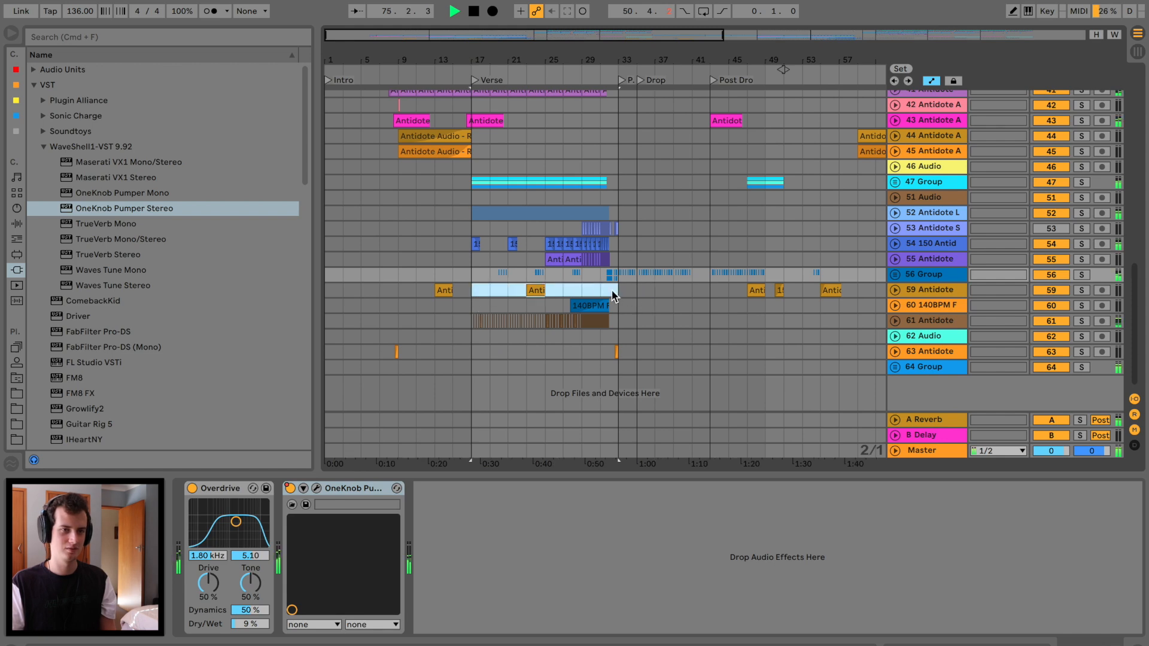
click(613, 296)
key(space)
click(496, 290)
key(space)
drag(516, 63, 531, 240)
click(537, 273)
key(space)
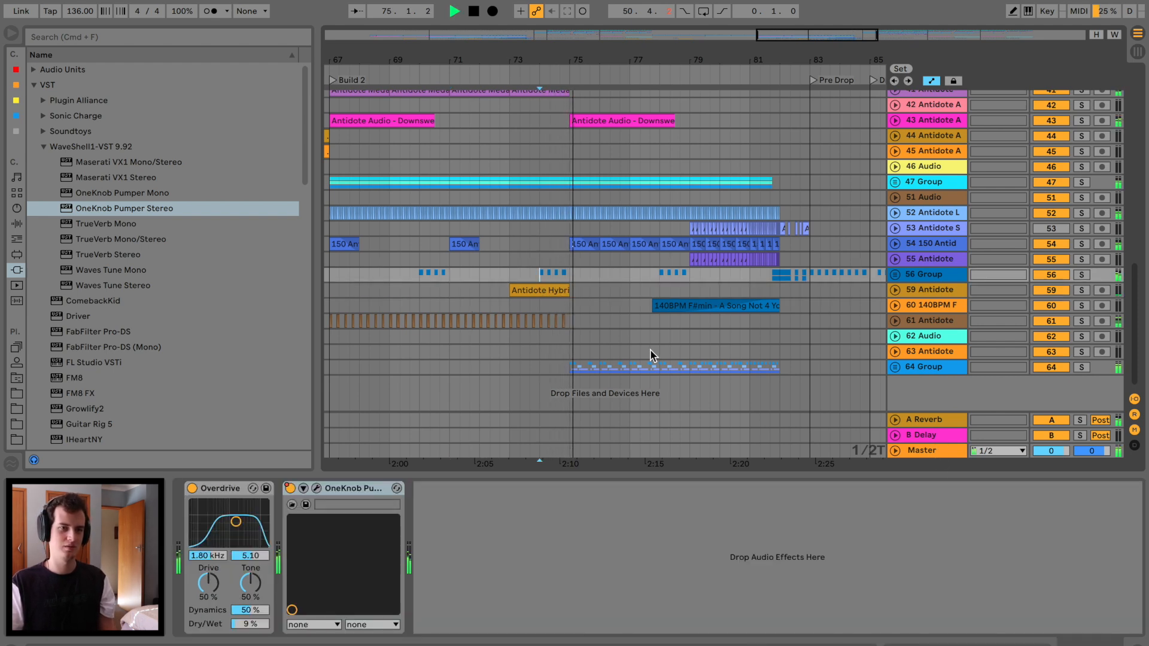
key(space)
Add a Frequency Shifter to the Master track and show its Coarse frequency automation.
drag(547, 90, 525, 94)
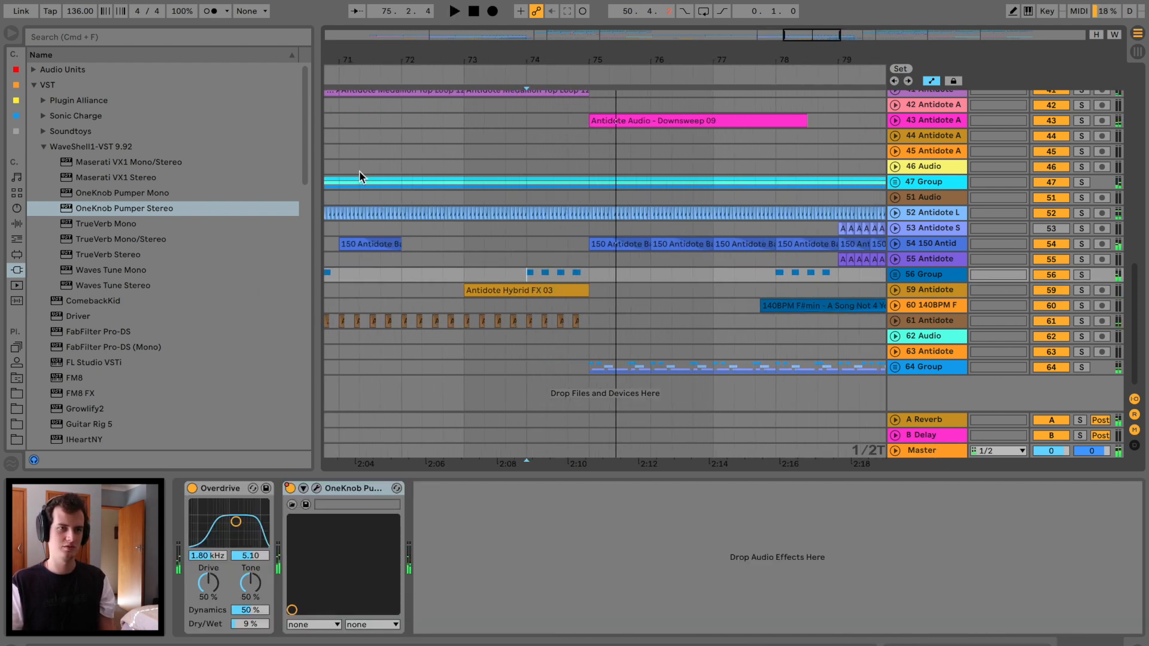
click(18, 223)
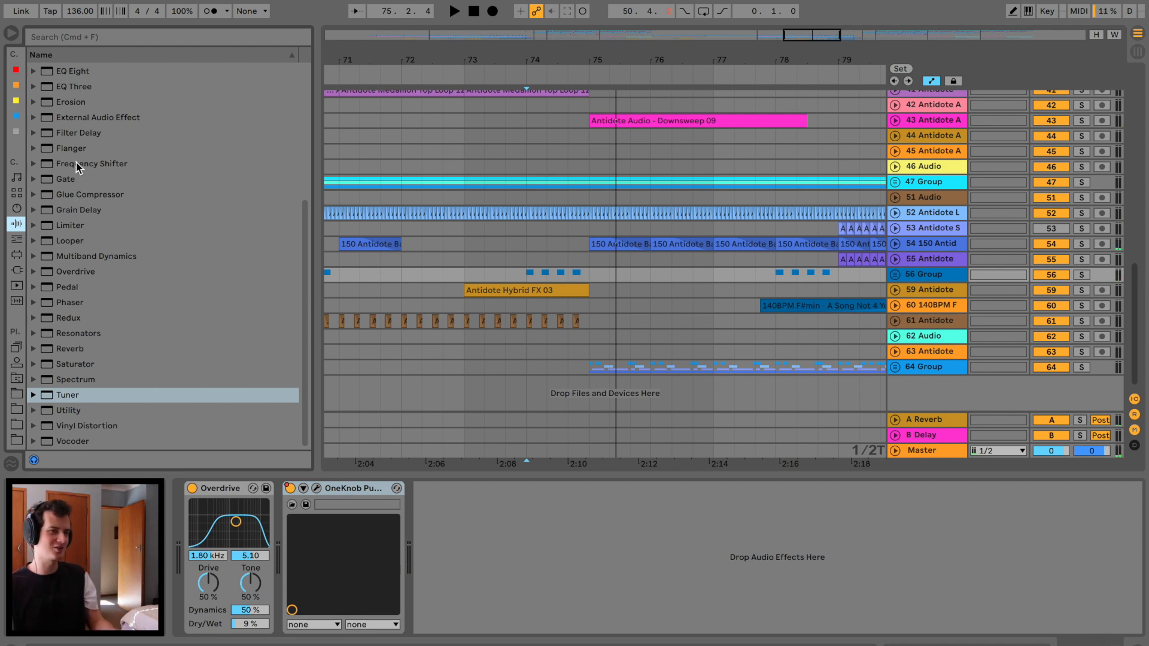
drag(74, 165, 665, 436)
drag(580, 390, 568, 368)
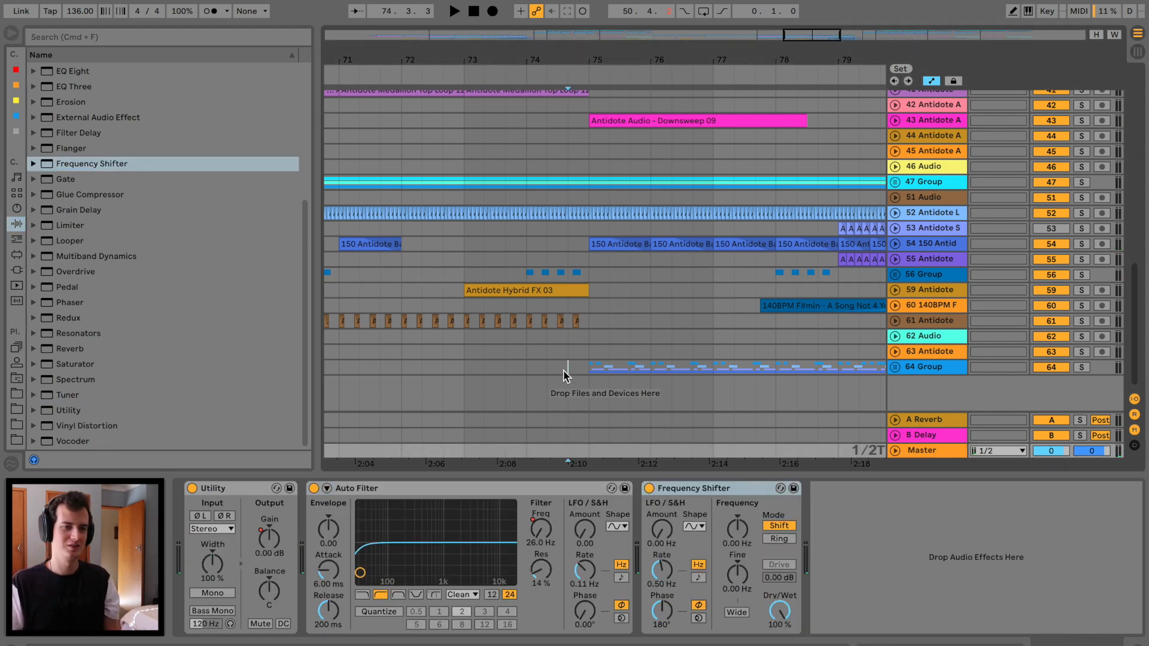
click(935, 451)
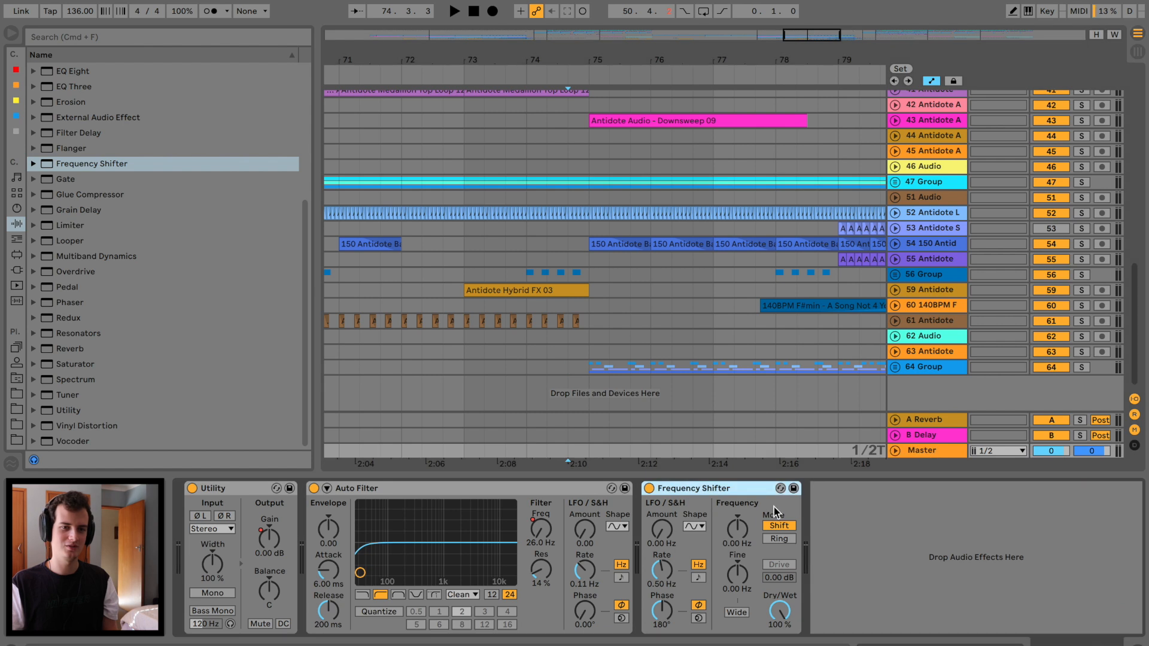
click(896, 450)
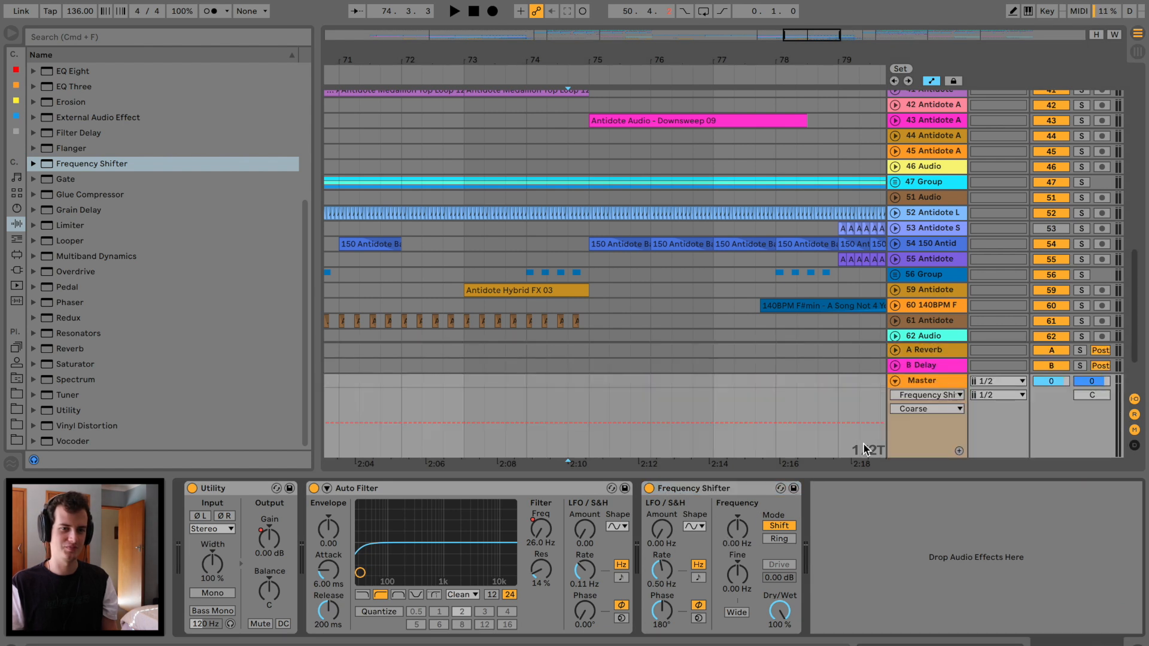
Automate the Master's Coarse frequency to curve down to about -1 kHz from mid-bar 74 and snap back to 0 Hz at bar 75.
click(589, 423)
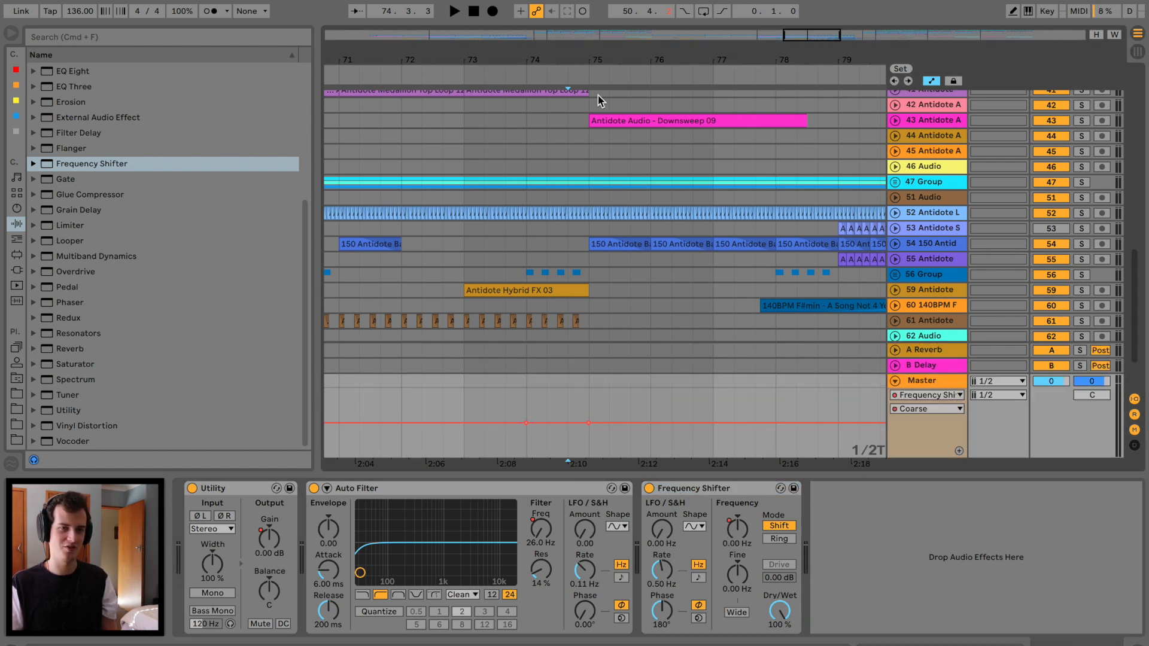
scroll(589, 423, up, 2)
key(space)
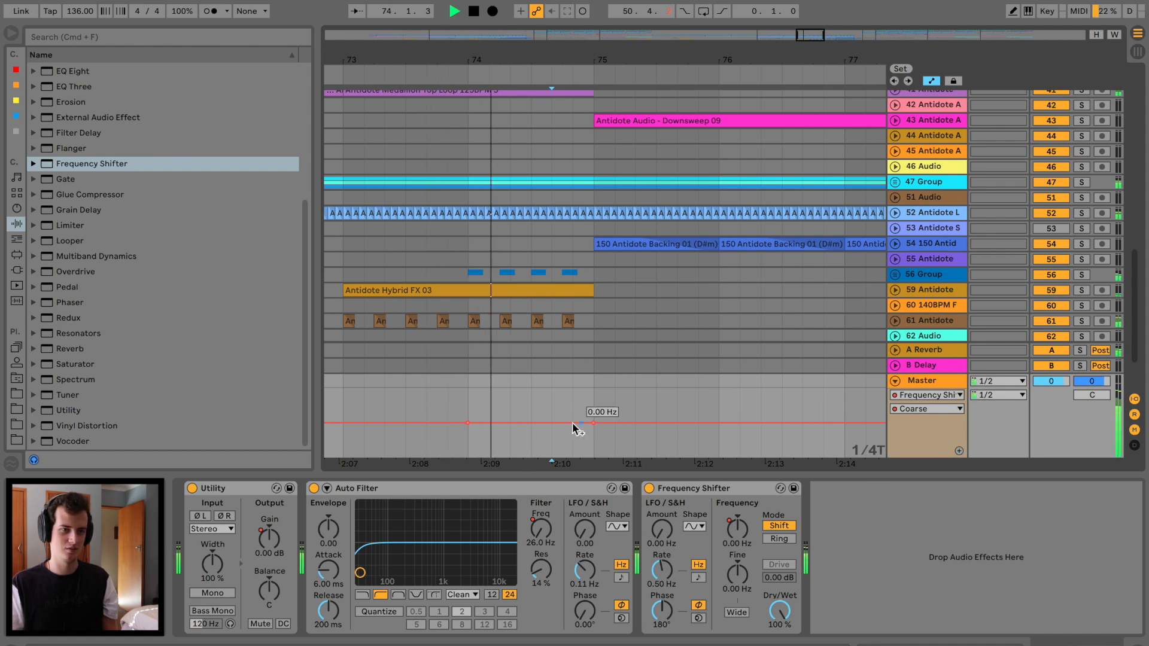
click(531, 423)
drag(594, 423, 594, 431)
click(469, 393)
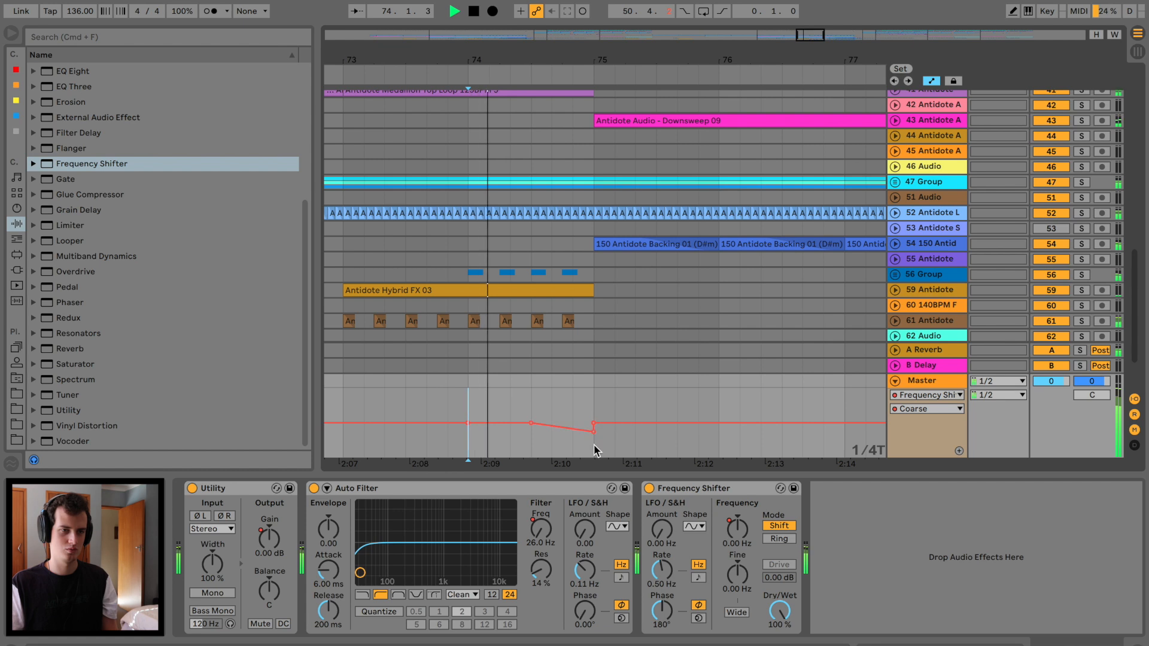
drag(564, 428, 589, 429)
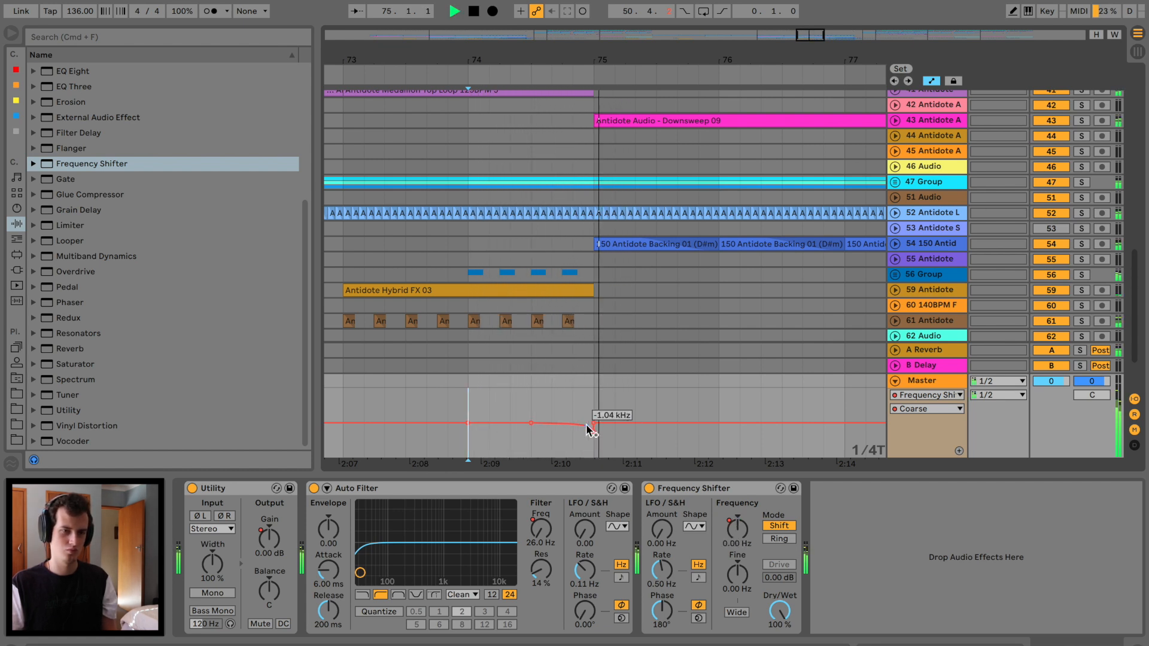
drag(626, 62, 632, 60)
click(894, 382)
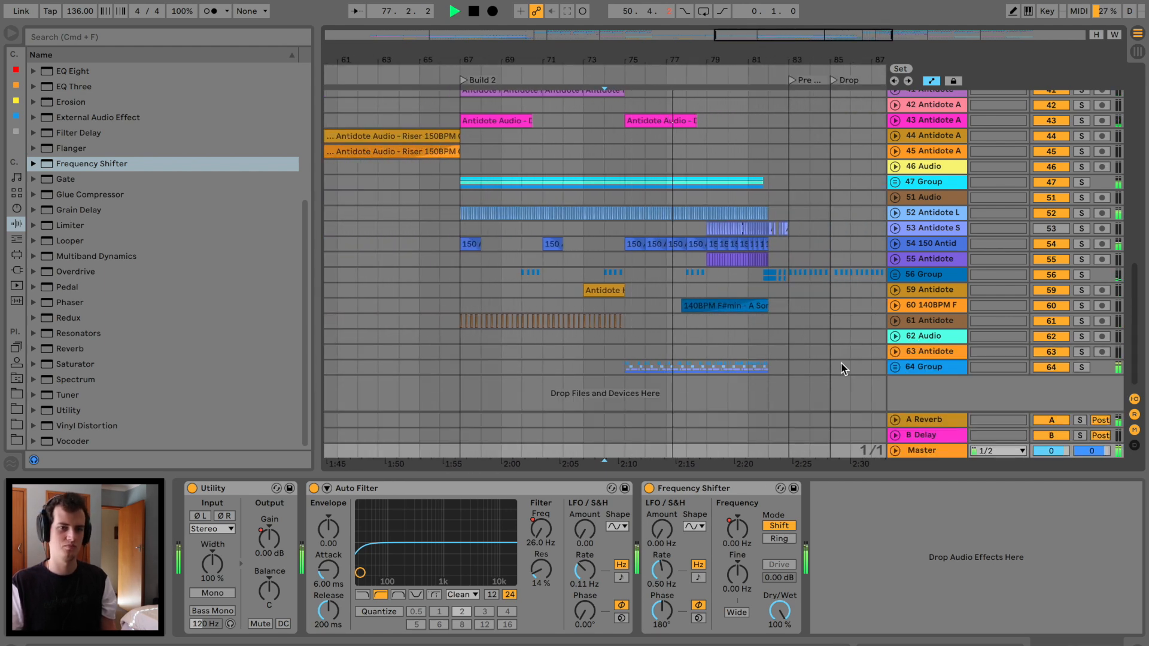
Audition track 55 Antidote in solo near the end of Build 2, and deactivate the track.
scroll(727, 357, right, 3)
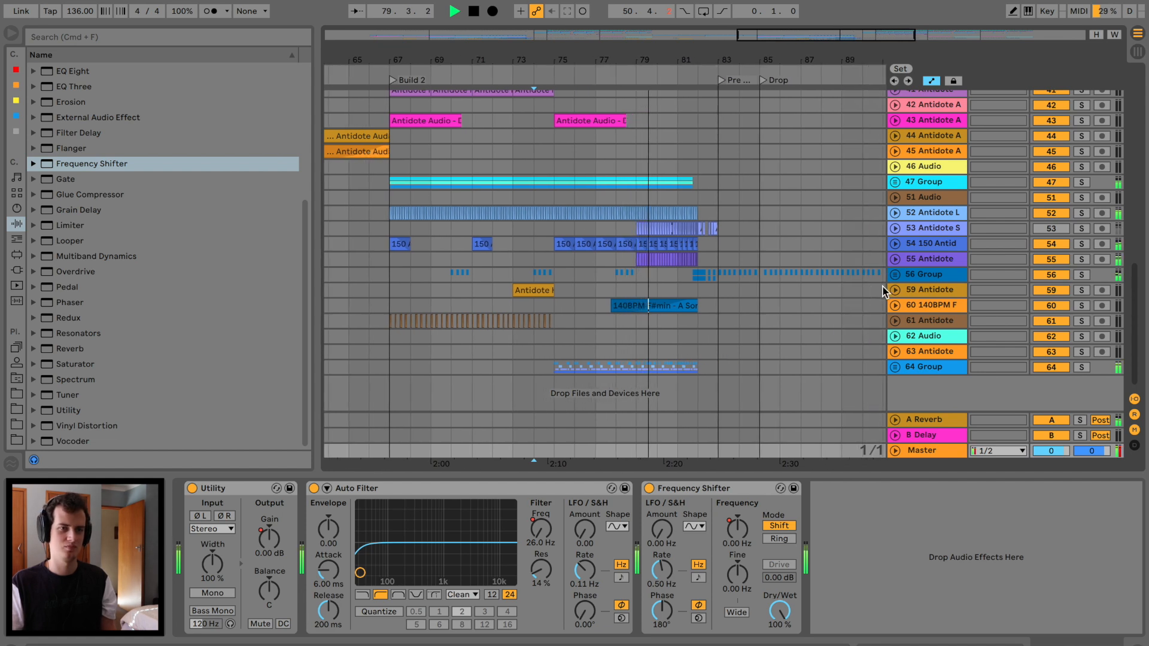
click(1090, 261)
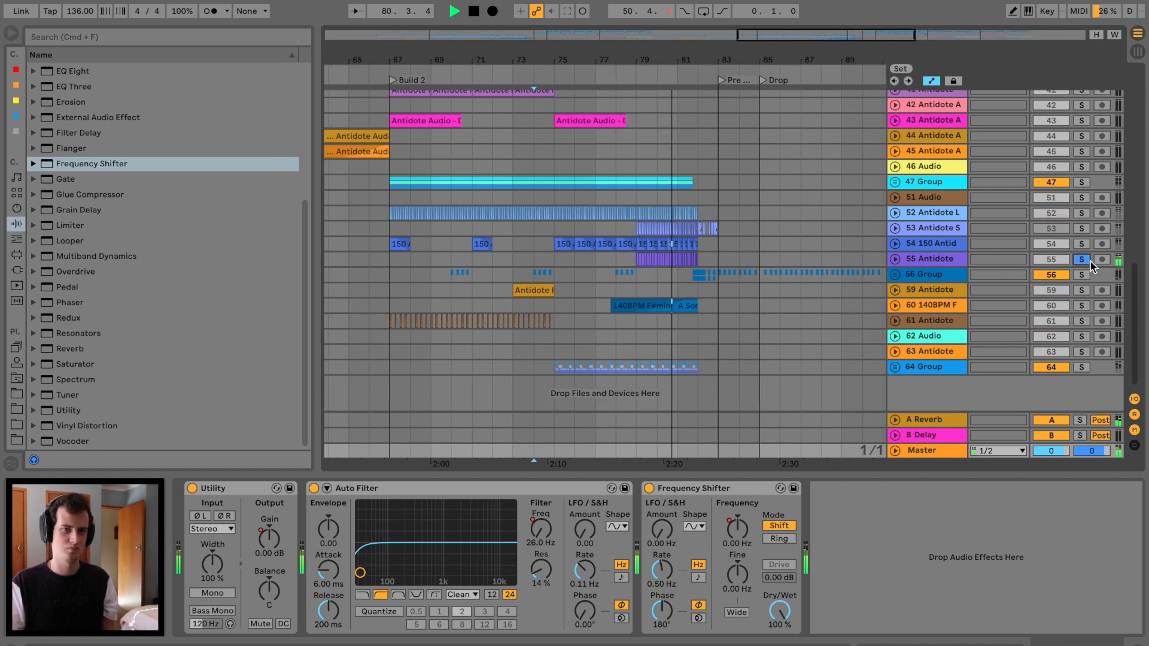
click(1089, 261)
click(950, 261)
key(space)
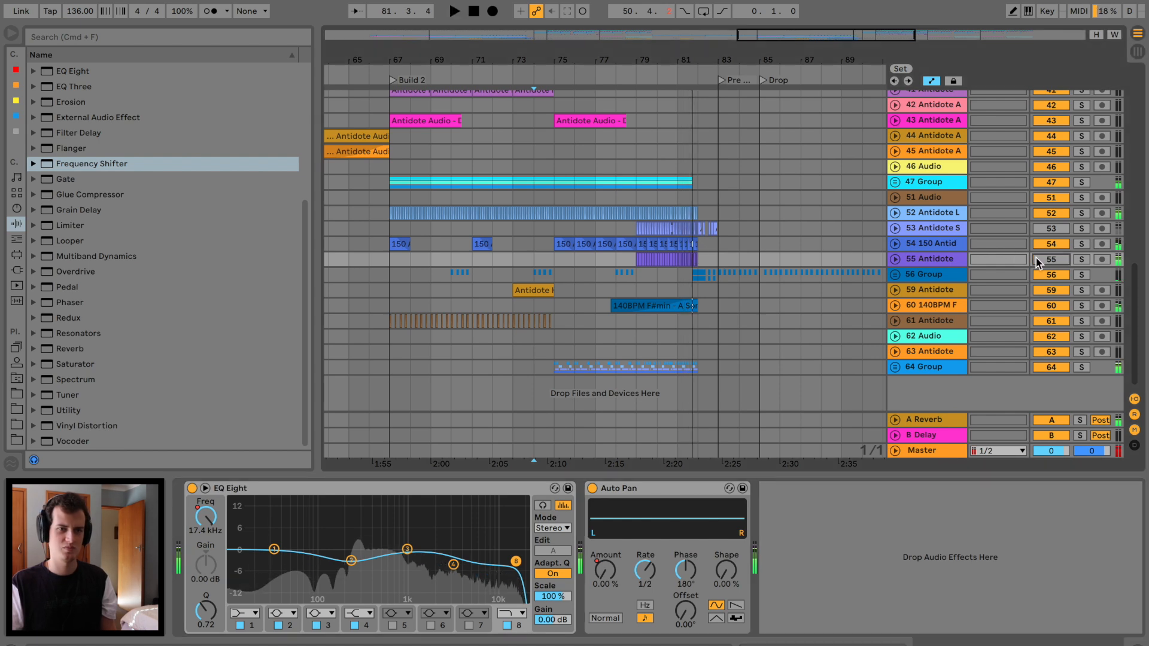
Lower the gain of track 55 Antidote's clips near the end of Build 2 to -11.0 dB and audition the section.
scroll(638, 259, left, 15)
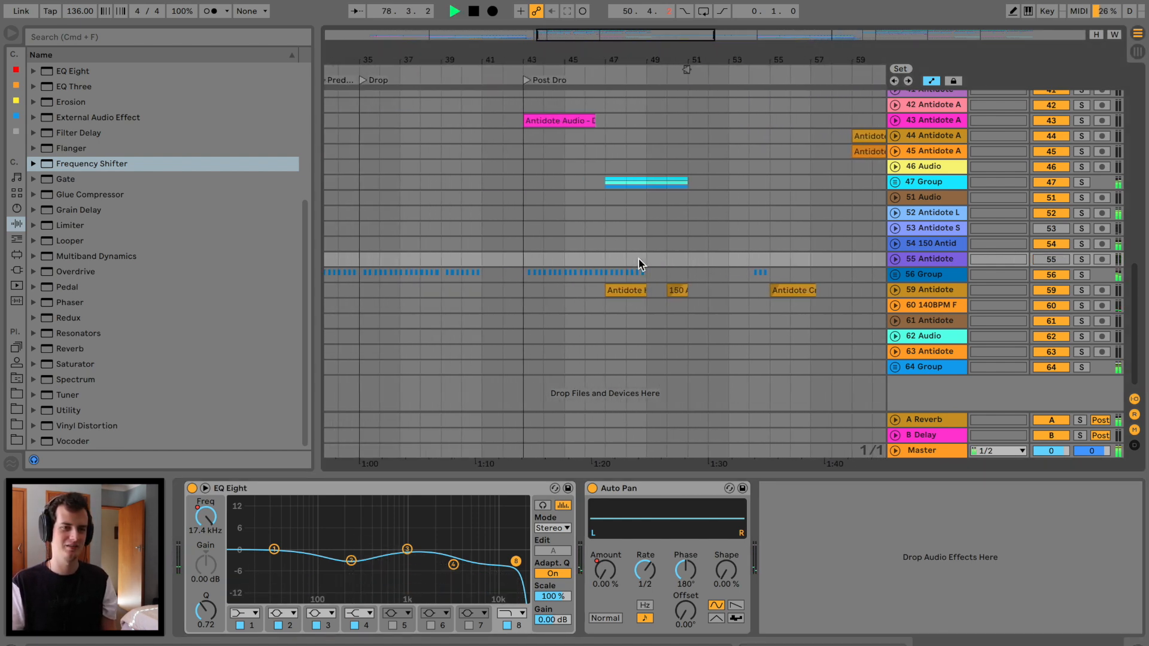
scroll(638, 264, right, 15)
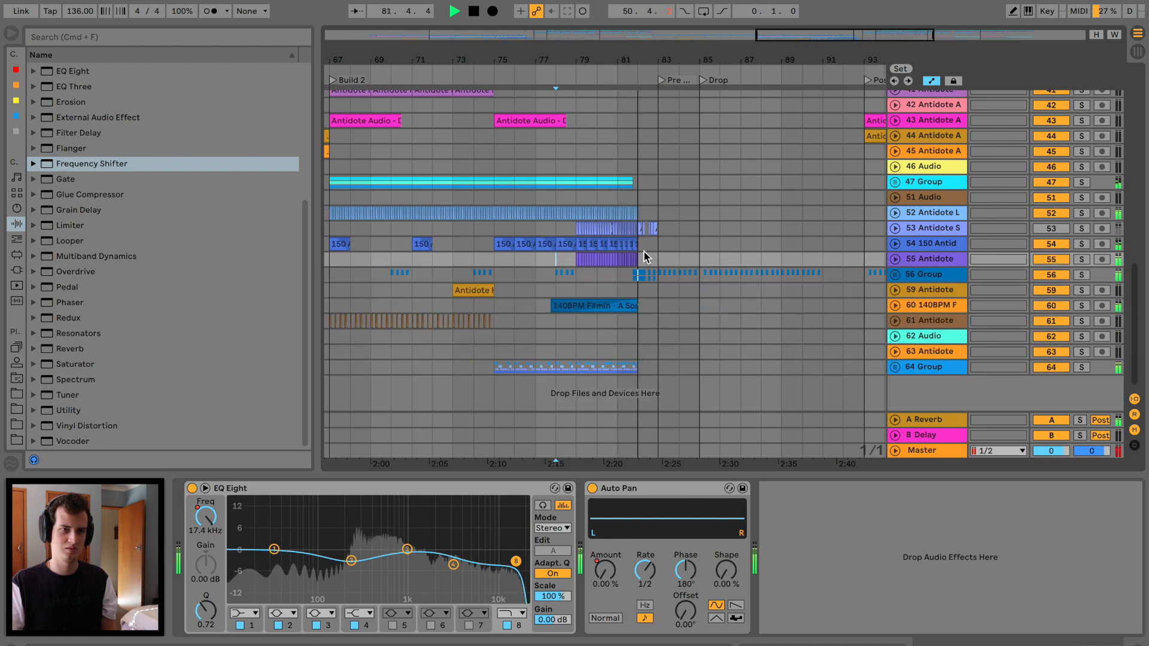
click(894, 259)
key(space)
shift+click(699, 260)
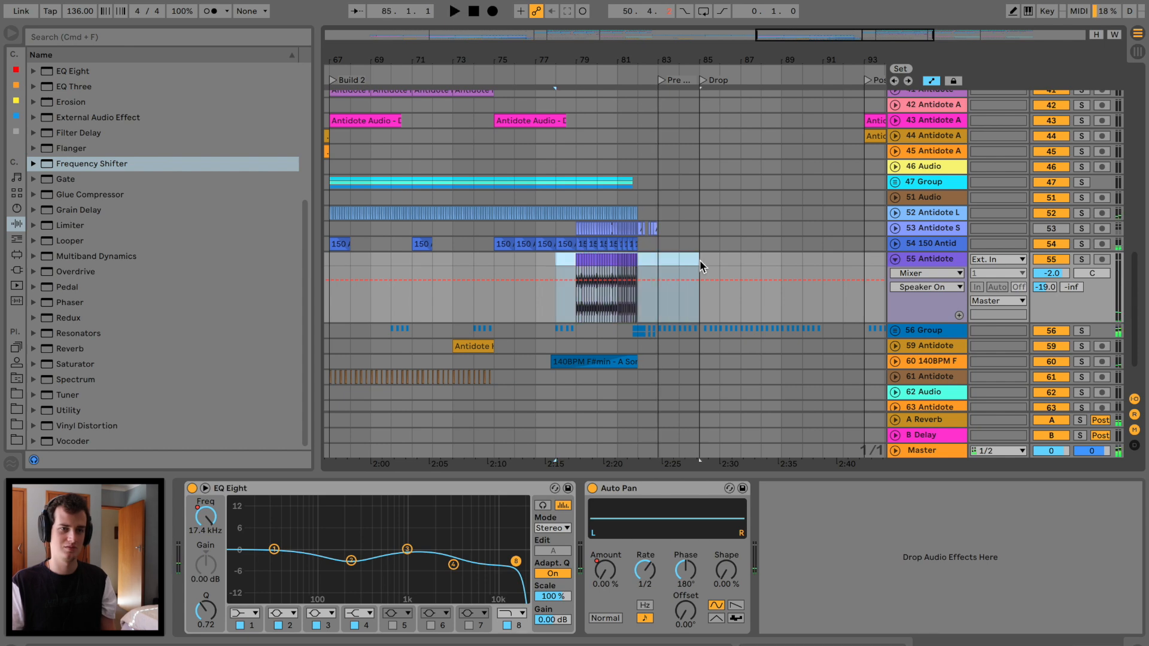
drag(658, 259, 500, 268)
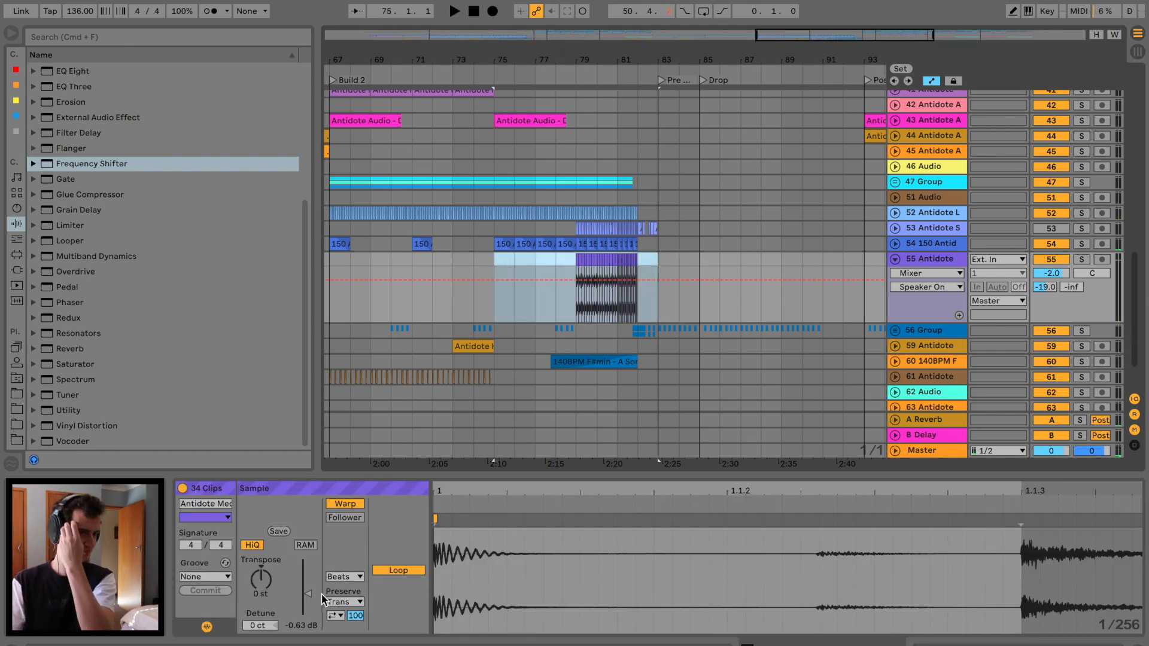
key(space)
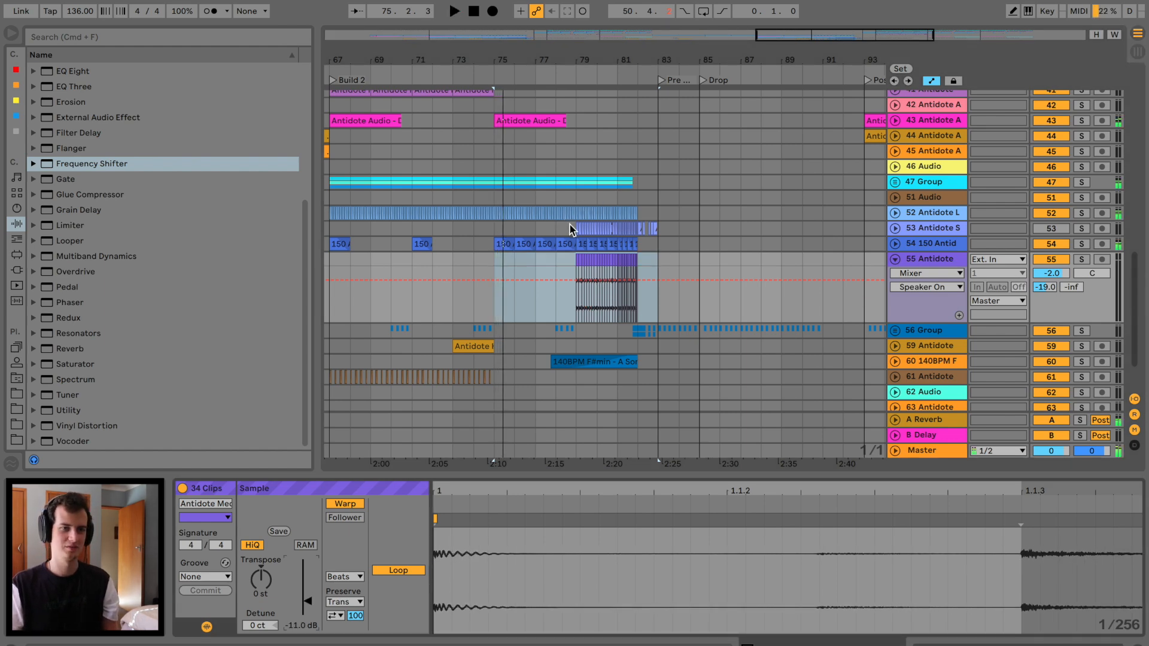
click(577, 228)
drag(584, 60, 584, 108)
scroll(650, 347, down, 3)
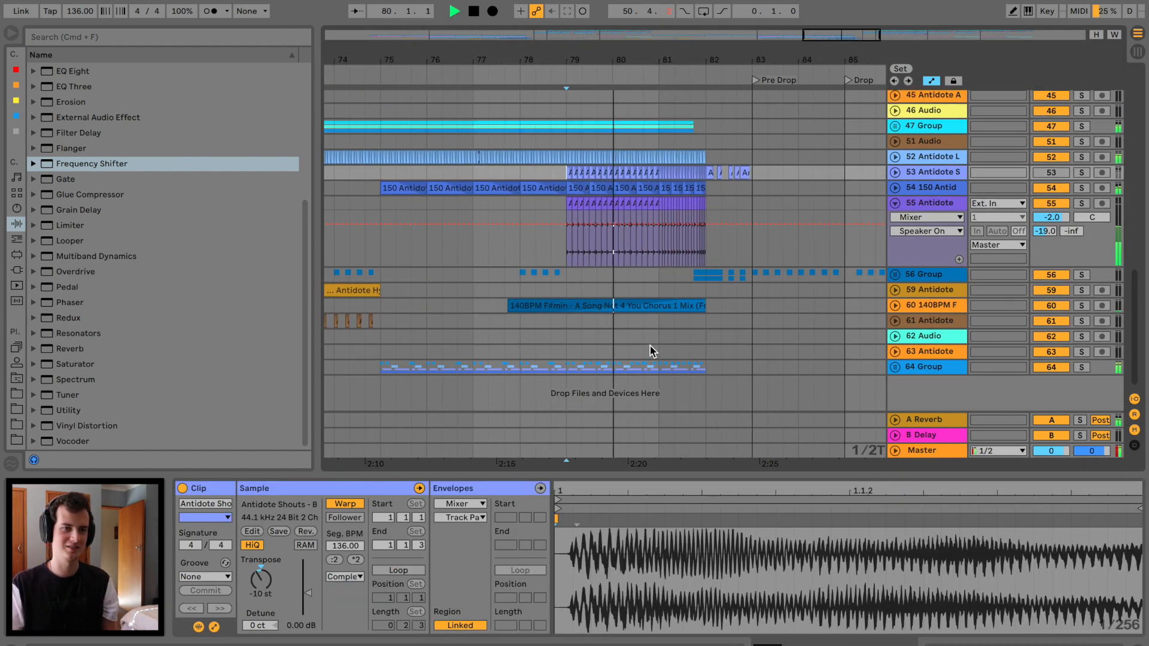
Solo the 64 Group, unfold it and audition its drum tracks from around bar 75.
click(1083, 367)
click(894, 367)
scroll(562, 189, down, 5)
key(space)
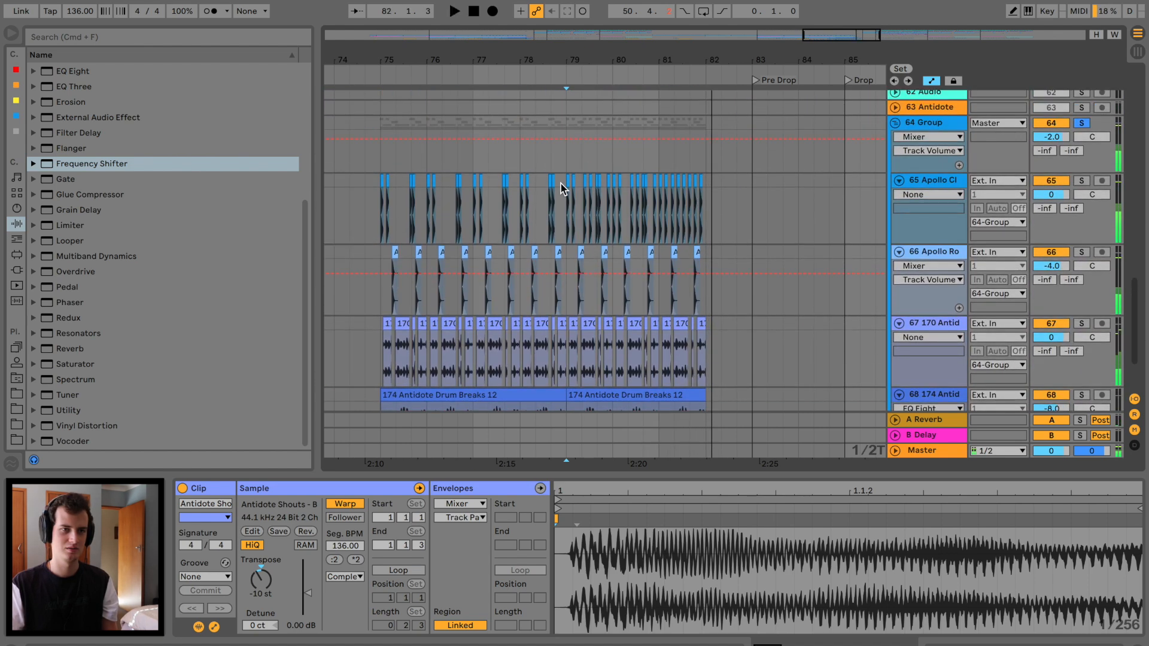
click(561, 183)
key(space)
drag(597, 59, 597, 84)
key(space)
click(373, 210)
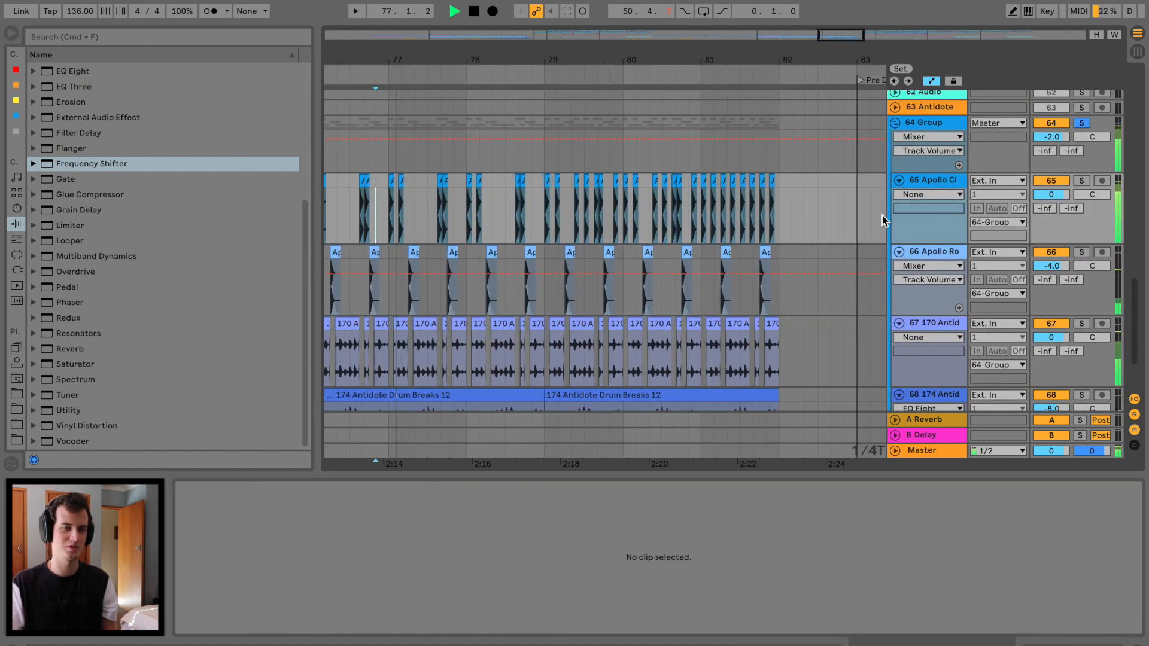
scroll(419, 193, left, 4)
click(369, 194)
key(space)
key(space)
Add an EQ Eight to track 65 Apollo, cutting band 3 by 5.58 dB at 1.70 kHz and band 4 by 6.32 dB at 6.39 kHz.
click(124, 160)
scroll(90, 144, up, 5)
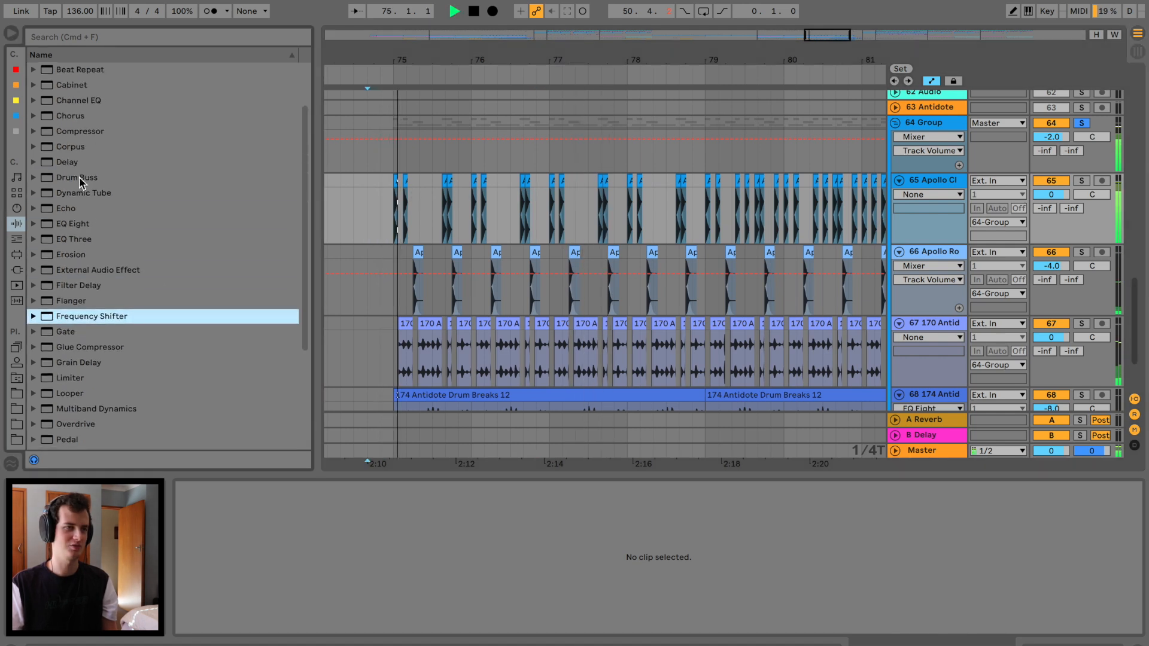
key(space)
click(81, 223)
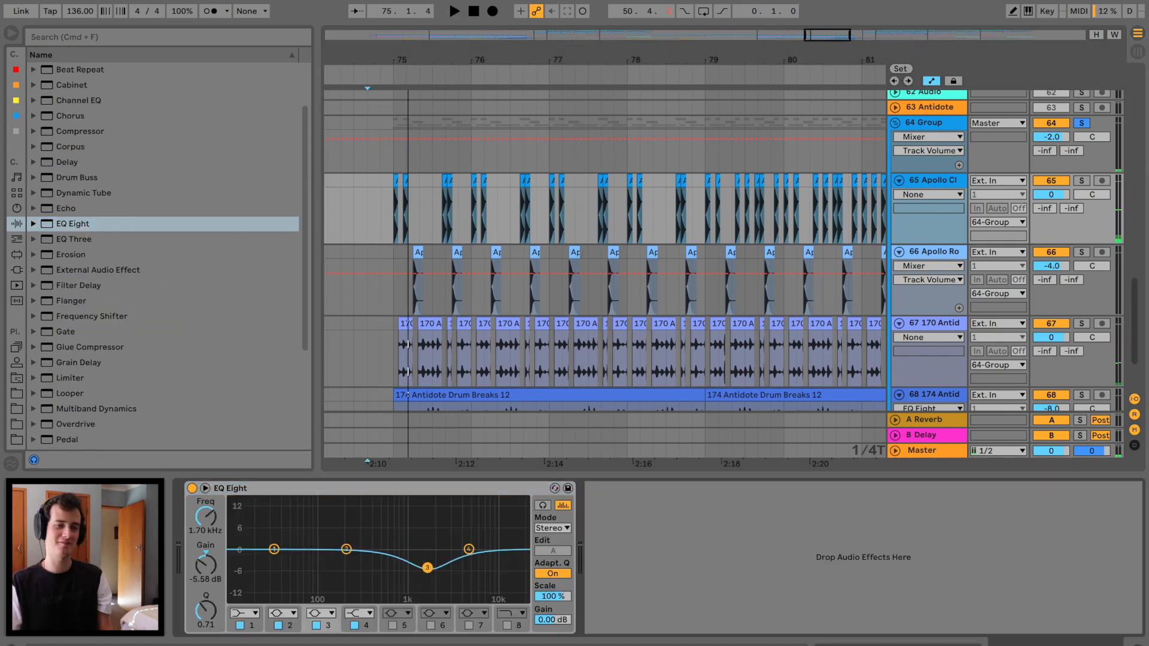
drag(467, 549, 479, 570)
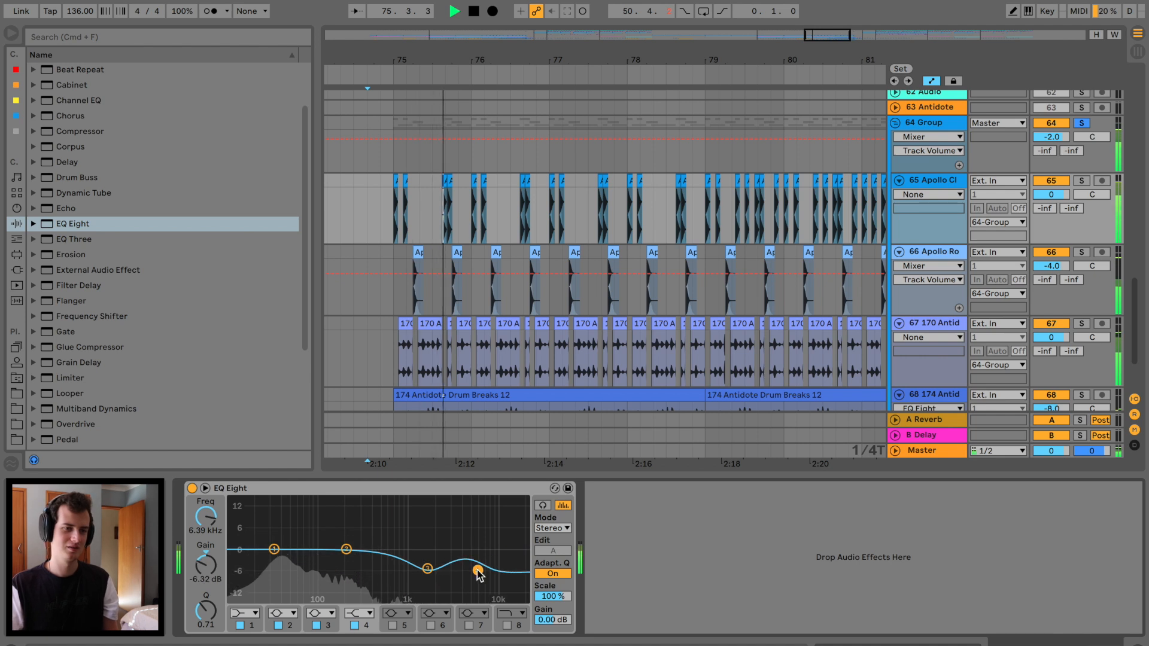
Unsolo the 64 Group and reshape track 65's EQ by shifting band 3 lower and setting band 4 to 316 Hz at -10.8 dB.
click(1082, 122)
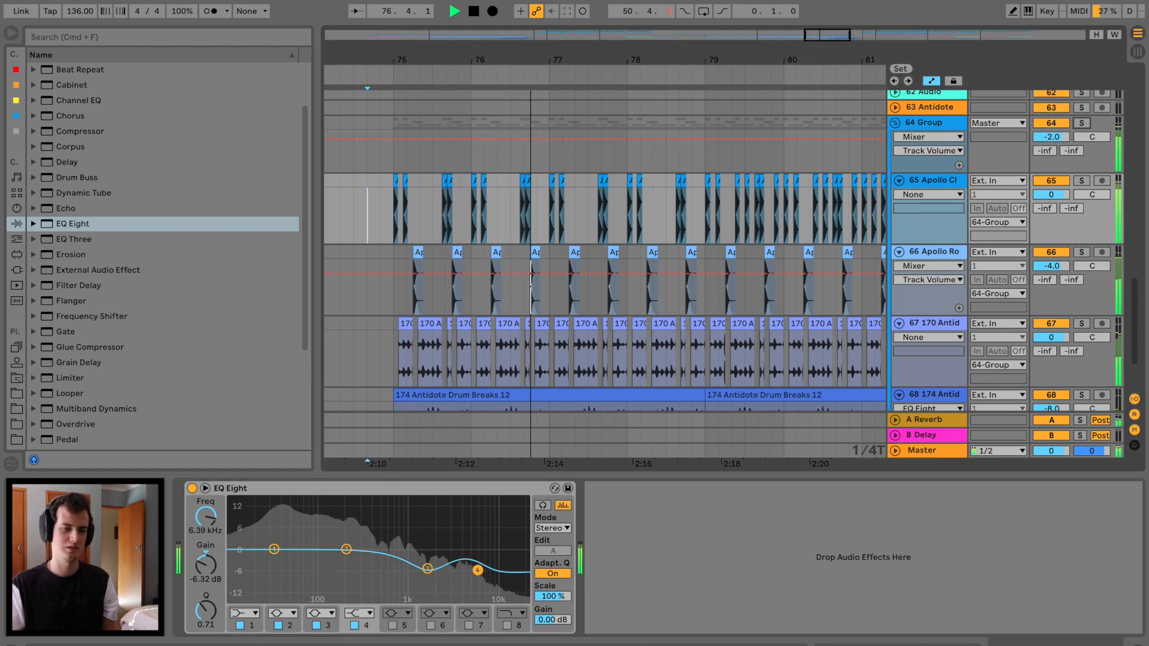
drag(421, 570, 383, 560)
drag(478, 570, 363, 585)
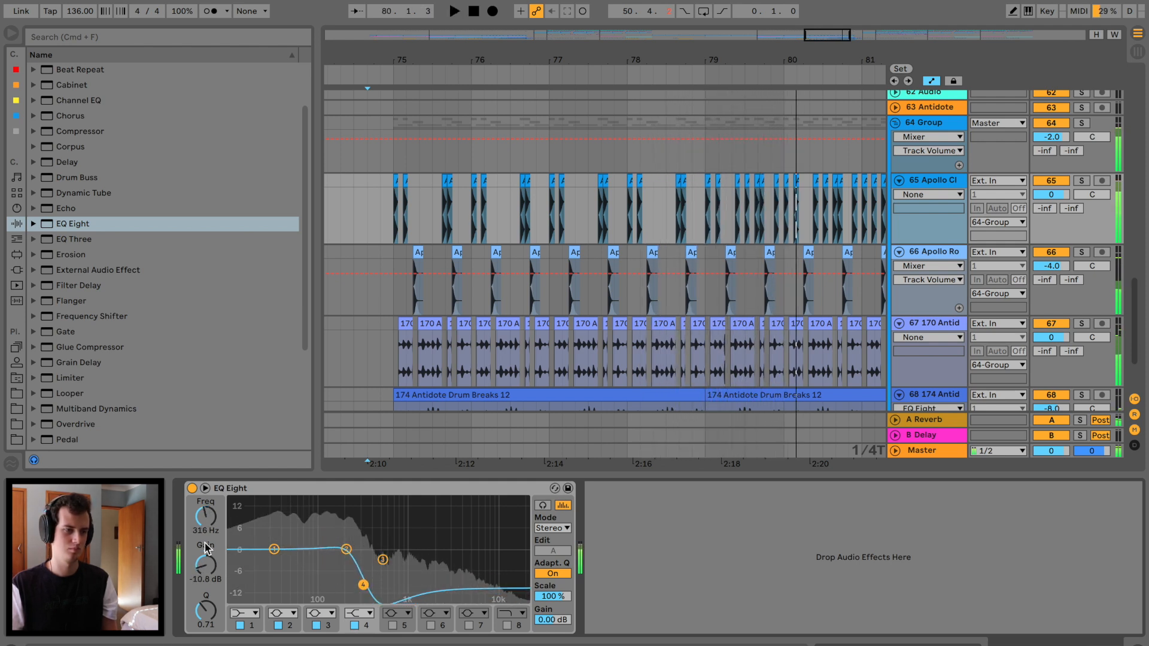
key(space)
Automate track 65's EQ band 4 gain to ramp up from -10.8 dB at bar 79 until bar 82, then drop back, and audition it.
click(208, 567)
click(706, 235)
scroll(707, 236, right, 5)
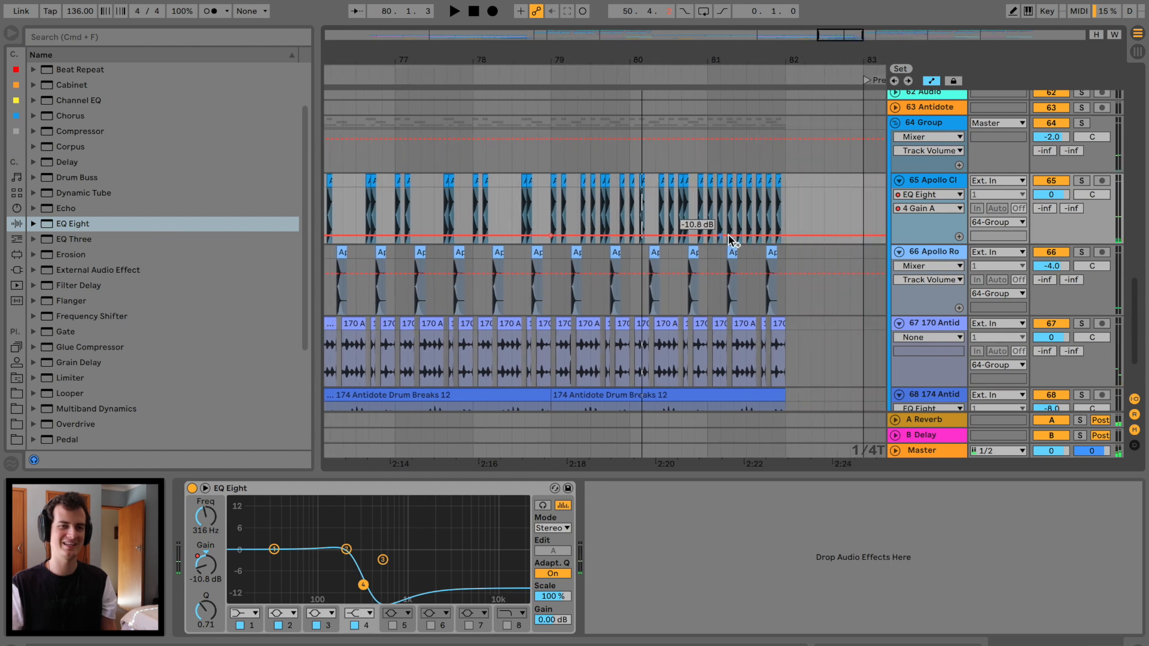
click(790, 235)
key(space)
drag(785, 234, 785, 209)
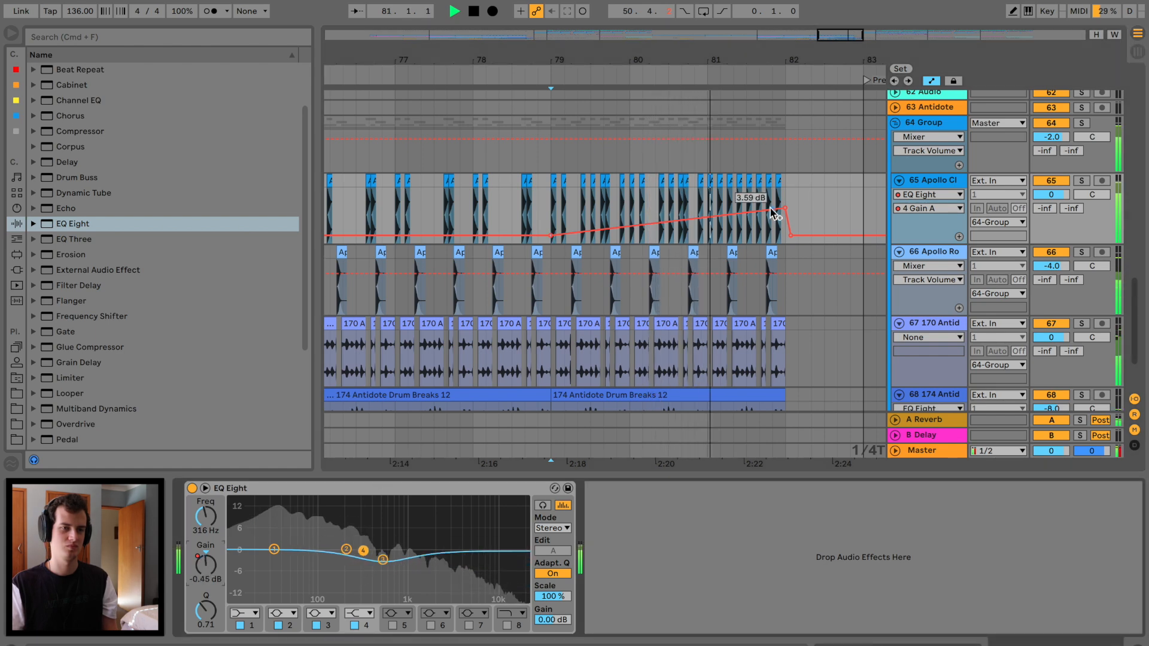
drag(783, 207, 783, 215)
click(683, 196)
key(space)
key(space)
Fold the 64 Group and automate track 36 Serum's Speaker On to be off only from bar 82 to bar 83.
click(895, 123)
scroll(797, 150, up, 8)
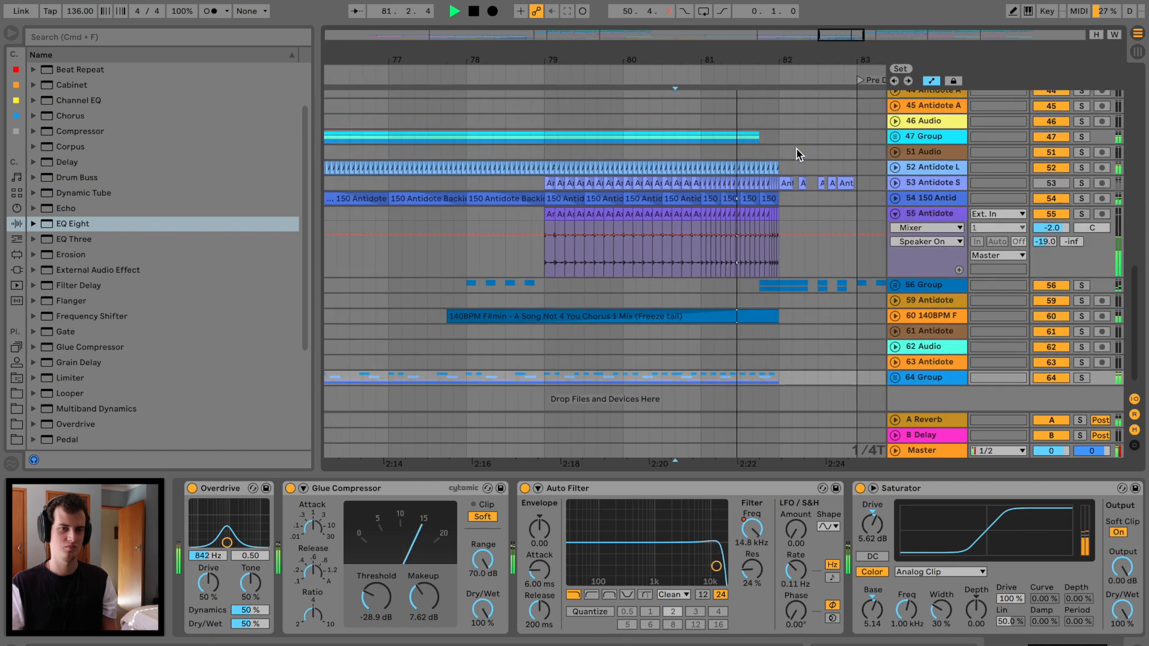
scroll(796, 148, right, 2)
scroll(797, 148, up, 5)
click(927, 197)
right_click(1048, 202)
click(959, 208)
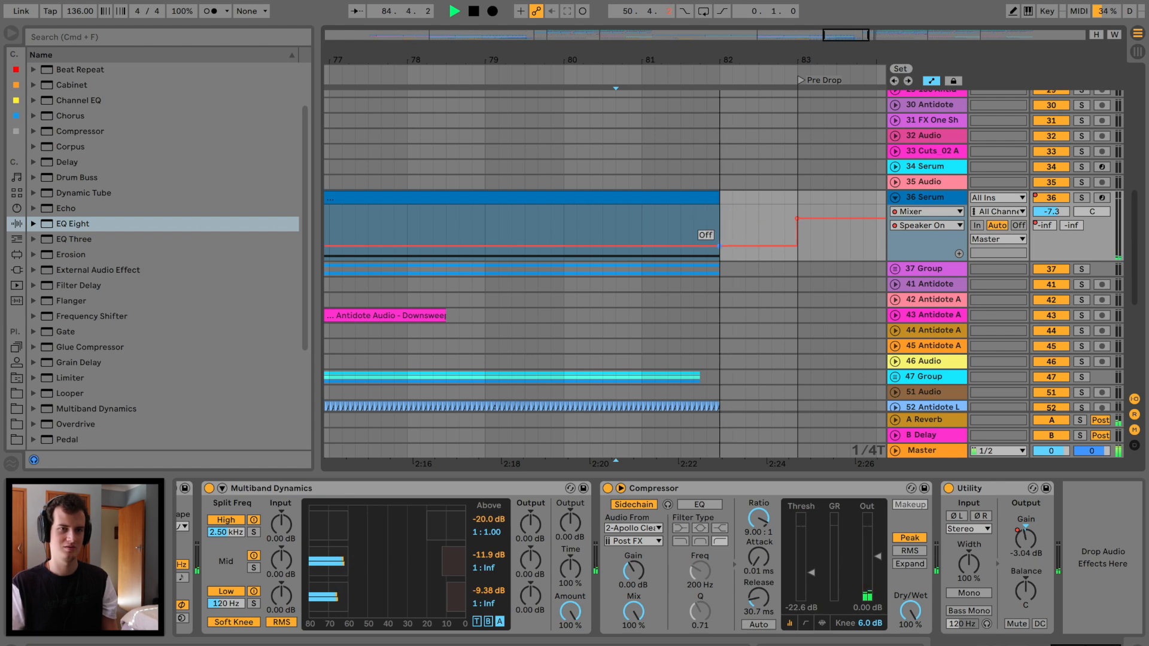
drag(720, 219, 720, 245)
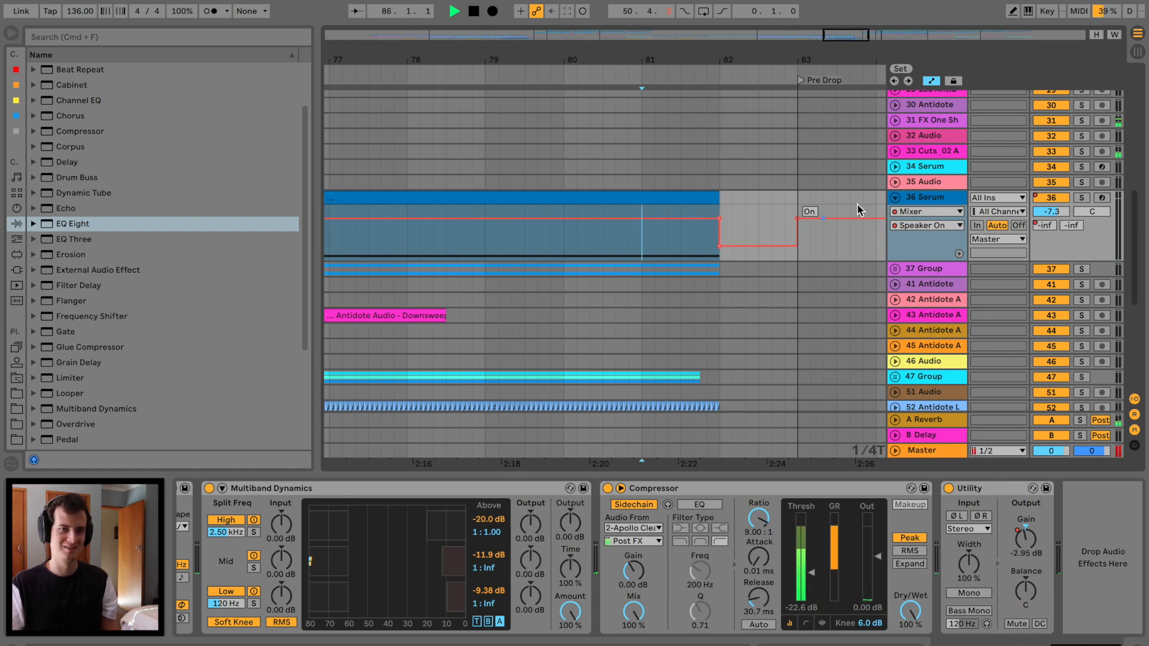
click(895, 197)
Try the Master's Auto Filter frequency at 19.9 kHz, undo the change, and show its Frequency automation.
drag(700, 61, 700, 39)
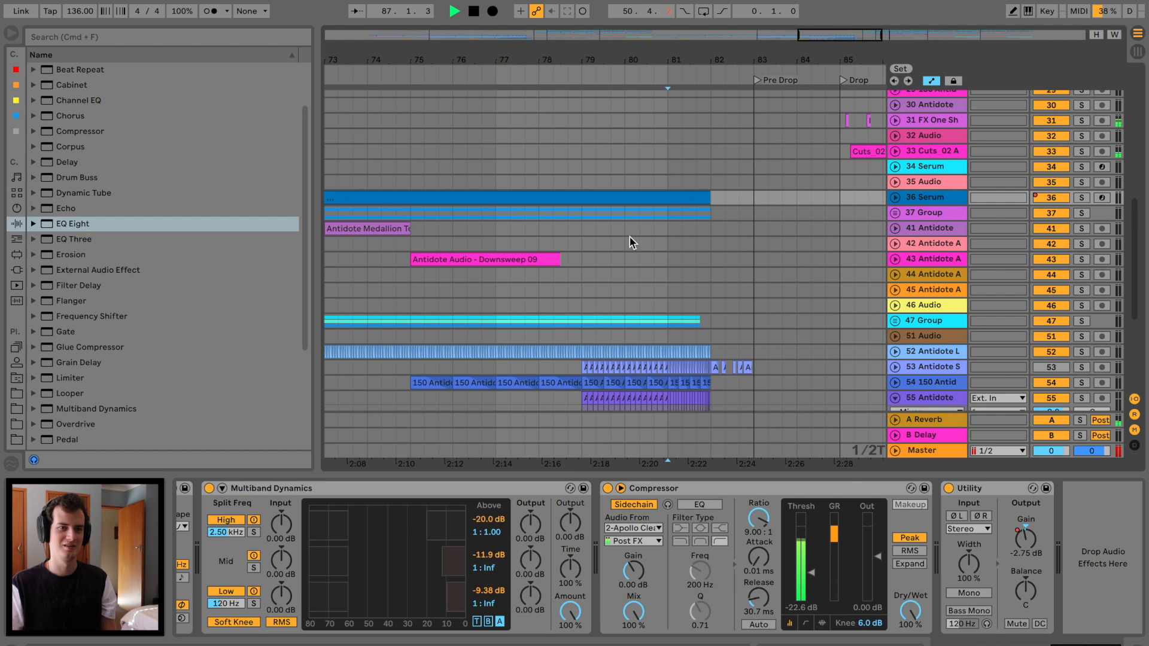
scroll(632, 242, down, 5)
click(582, 321)
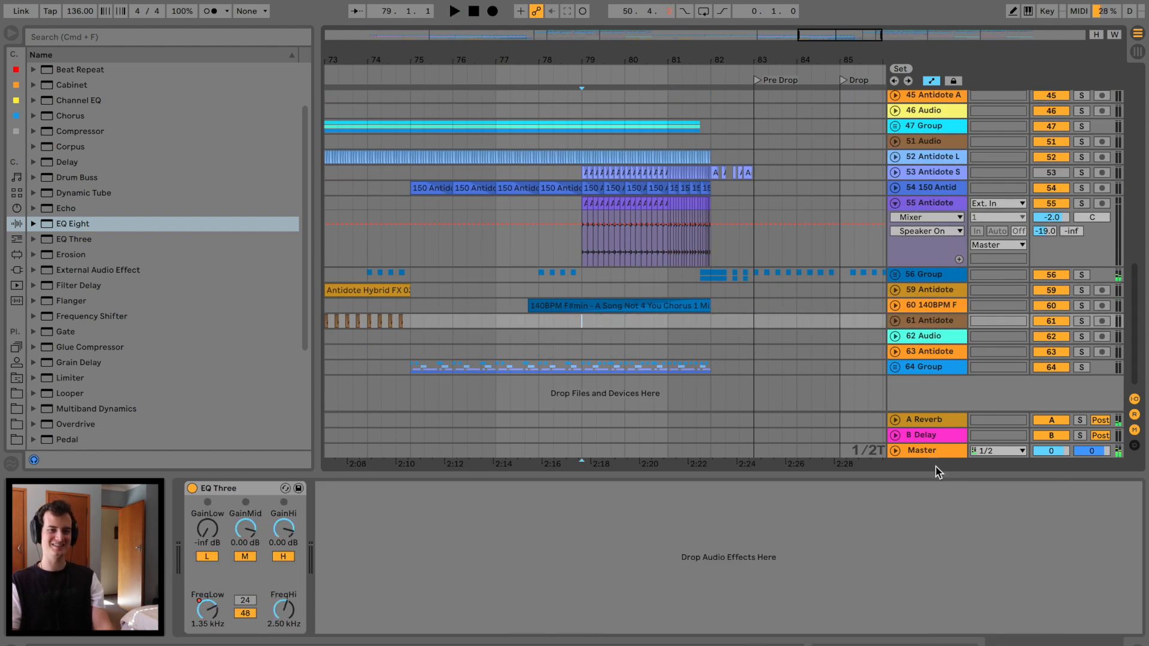
click(896, 453)
click(937, 382)
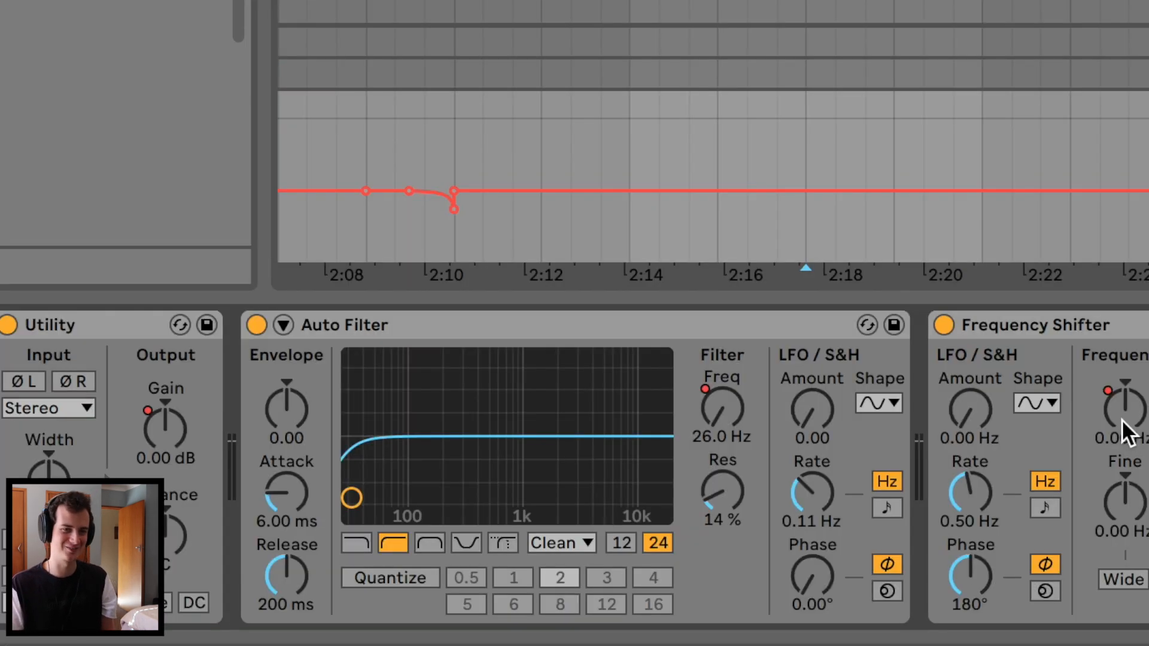
drag(601, 366, 750, 365)
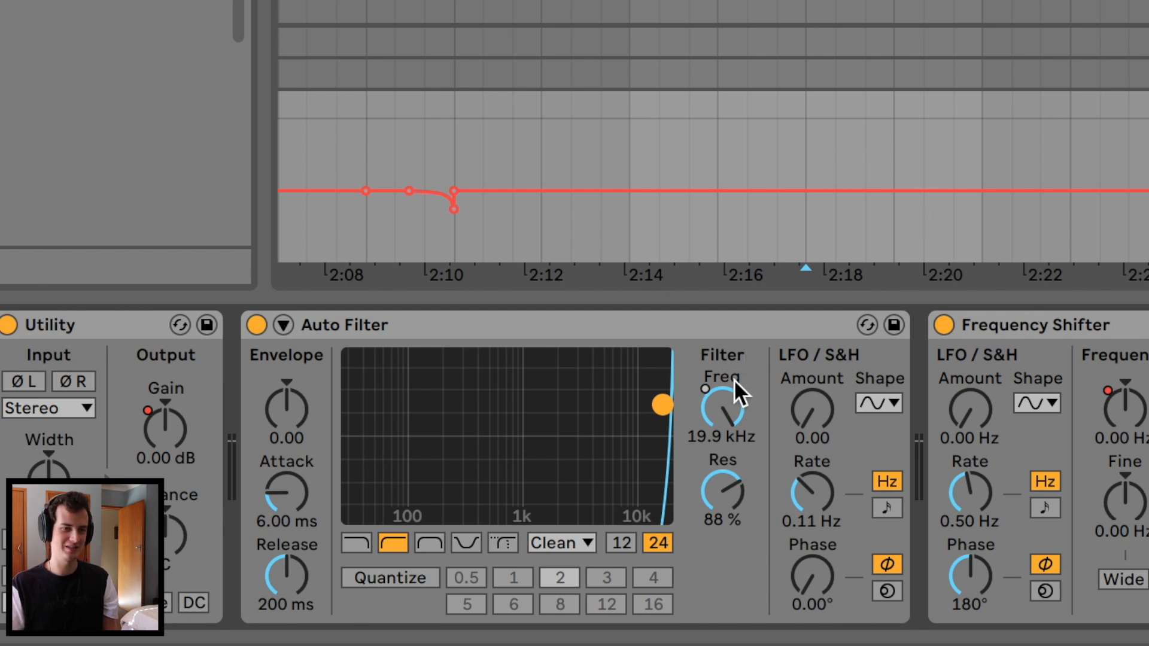
key(super+z)
right_click(725, 405)
click(853, 519)
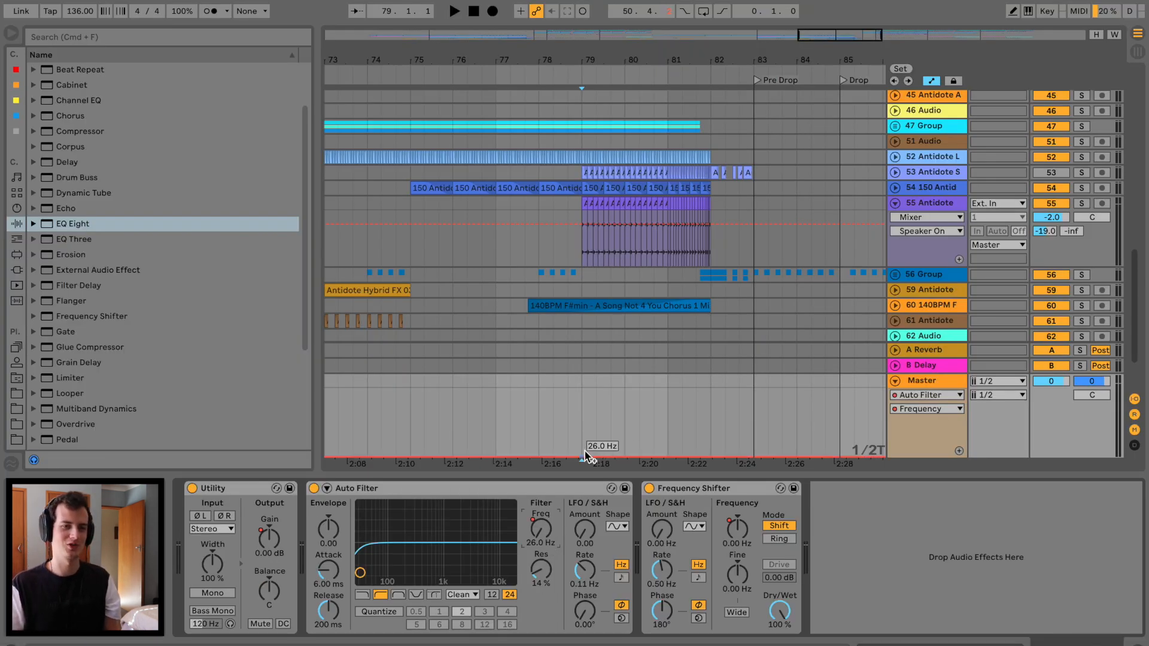
Automate the Master's Auto Filter frequency to curve up from 26.0 Hz at bar 79 to a peak at bar 82 and fall back by bar 83.
click(585, 457)
key(space)
drag(711, 457, 738, 443)
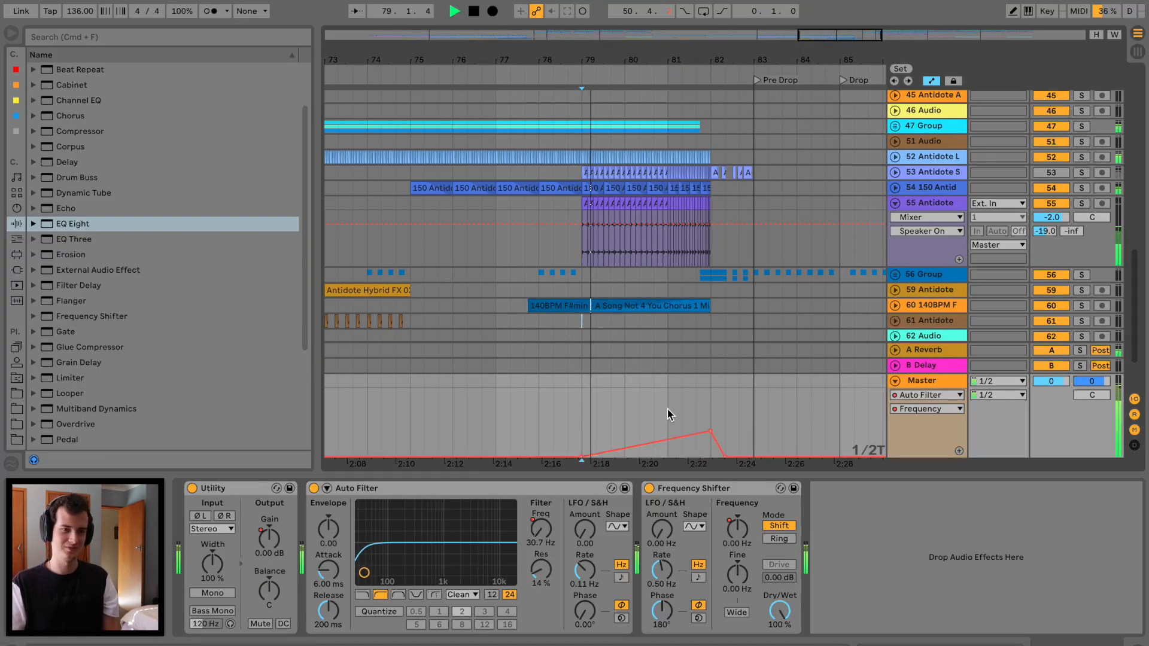
click(667, 409)
key(space)
key(space)
key(space)
key(space)
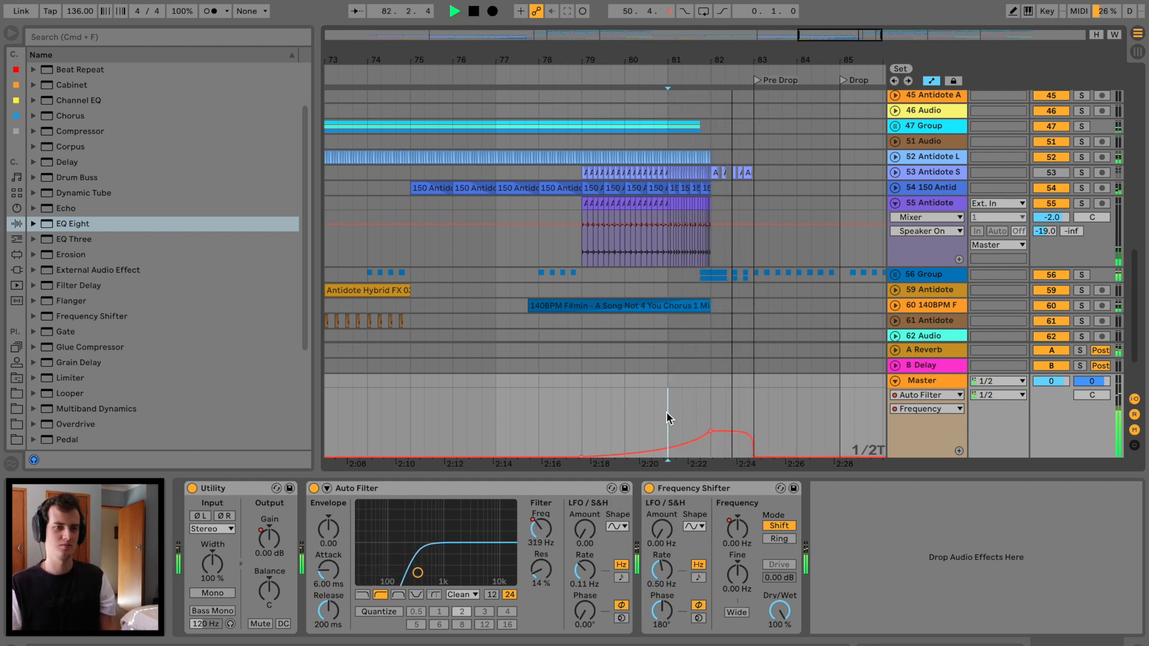
Add Ballad Reverb to the 56 Group and automate its Dry/Wet to peak at 100 % at bar 83 and fall to 0 % just before bar 85.
scroll(695, 412, right, 5)
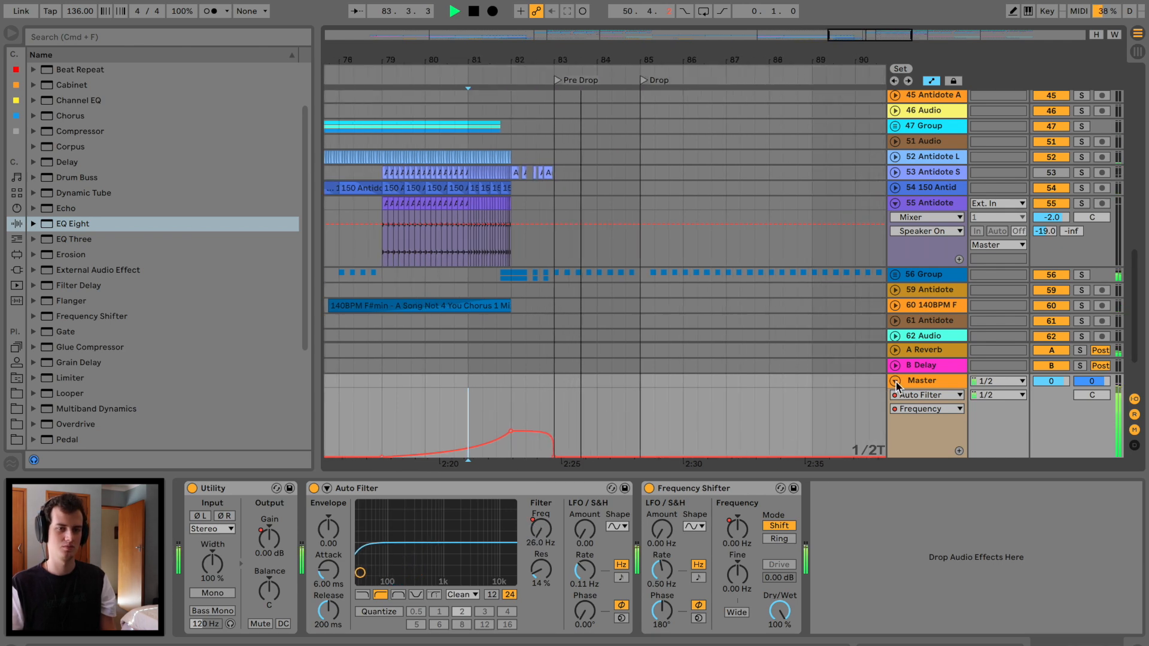
click(894, 274)
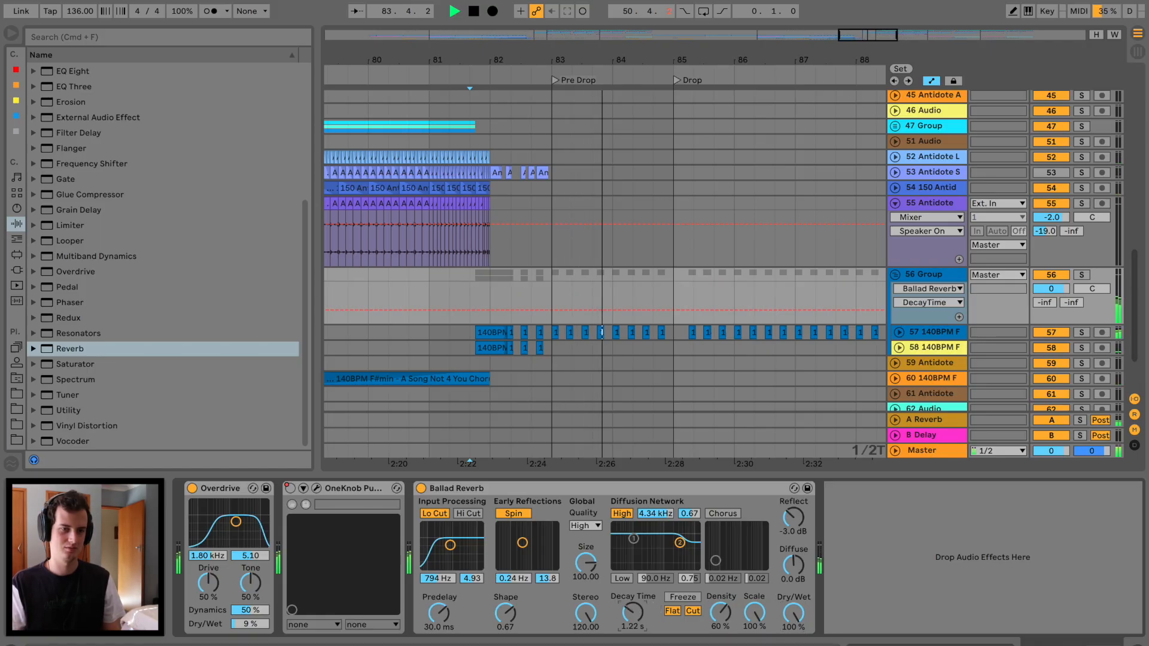
key(space)
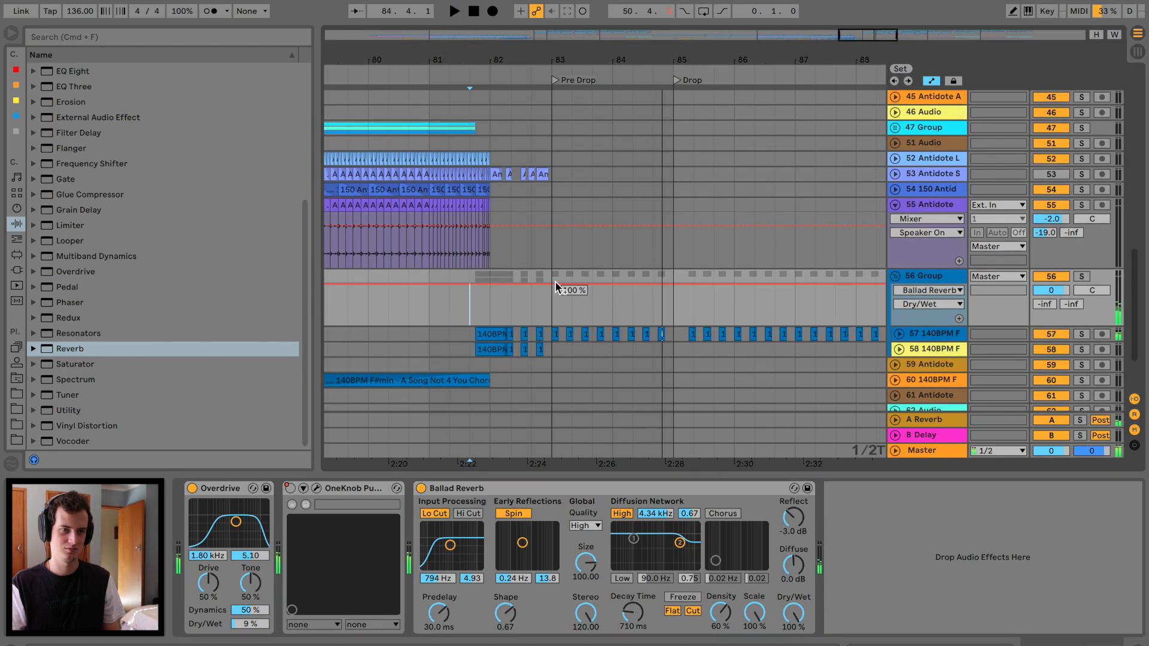
scroll(610, 286, down, 1)
drag(662, 282, 661, 323)
drag(525, 281, 536, 323)
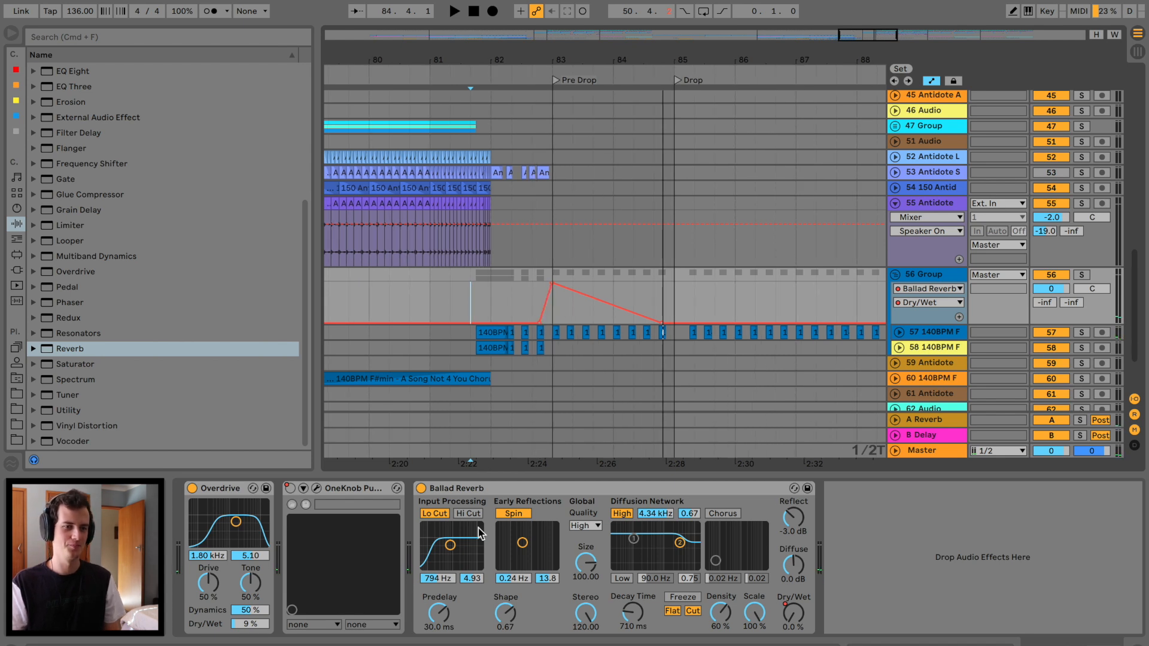
Set the 56 Group reverb's Predelay to 0.50 ms and audition the Pre Drop.
click(437, 613)
click(527, 275)
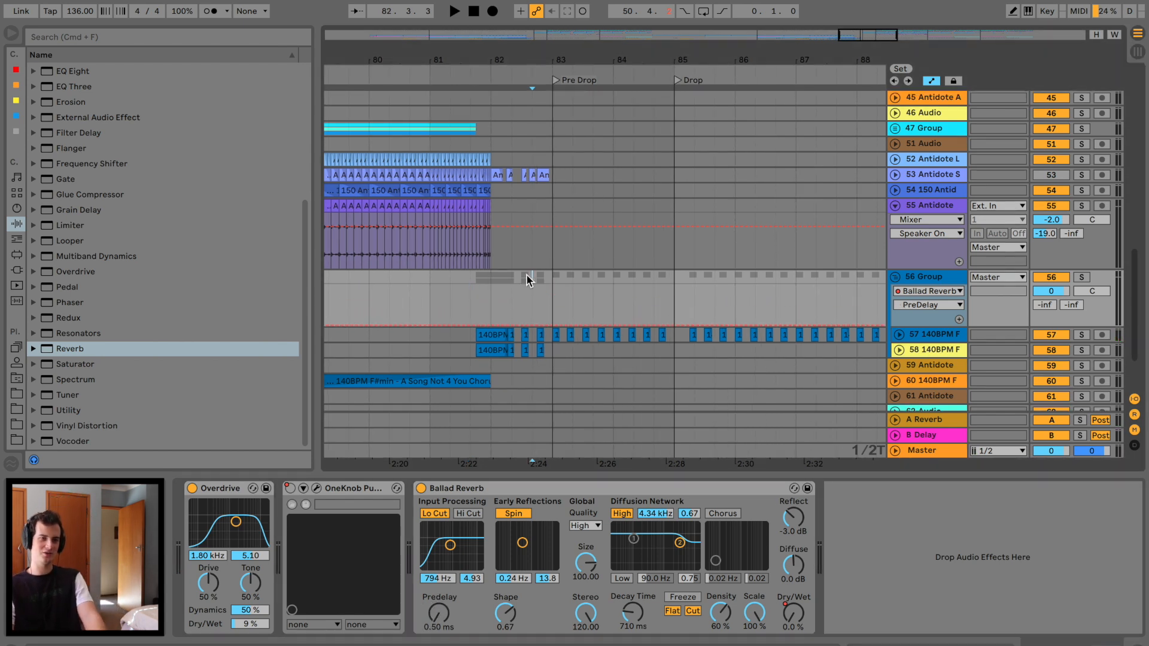
key(space)
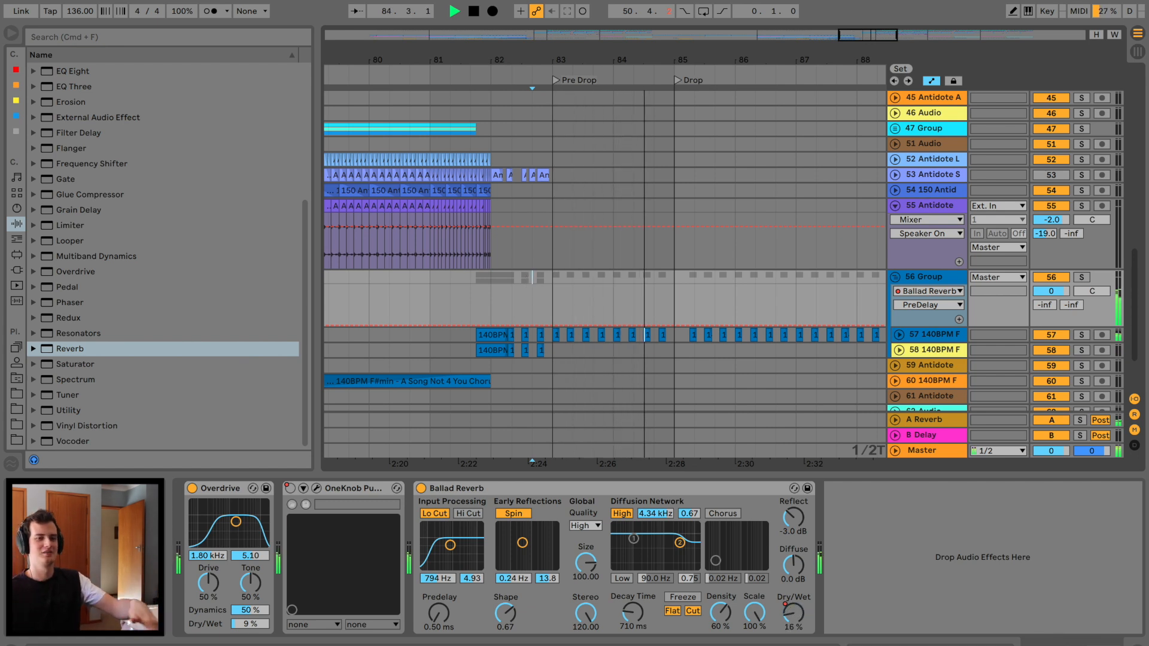
key(space)
Add a Limiter to the 56 Group and automate its Gain to dip from 0 dB at bar 83 to -6.72 dB just before bar 85, then recover.
drag(69, 225, 871, 526)
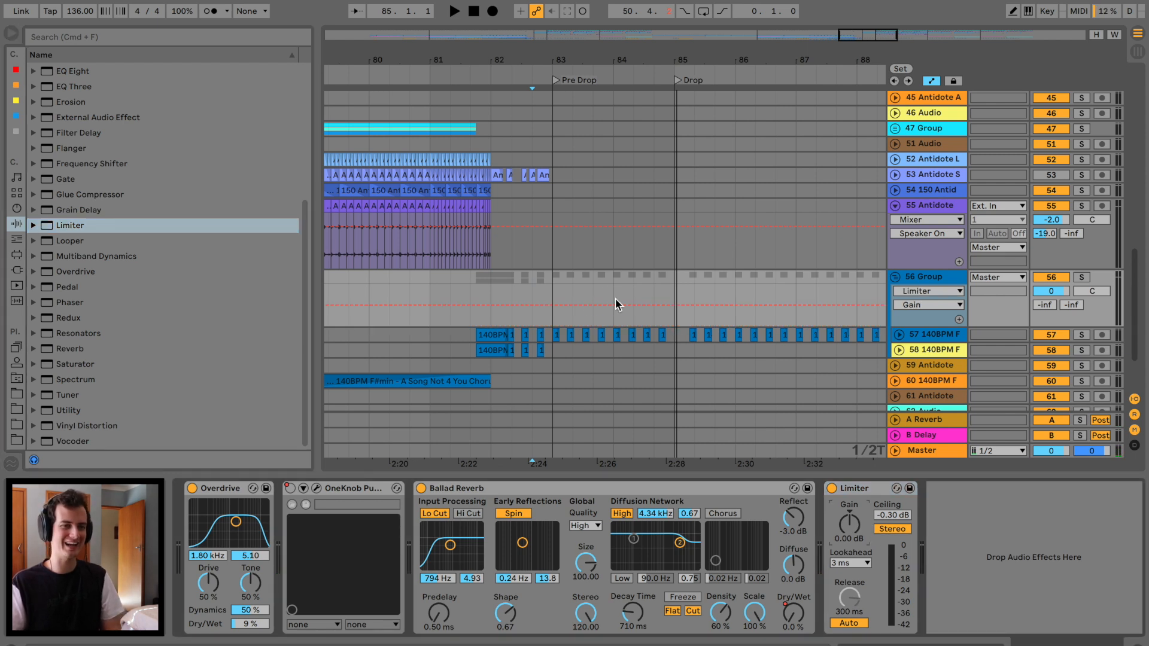
click(611, 306)
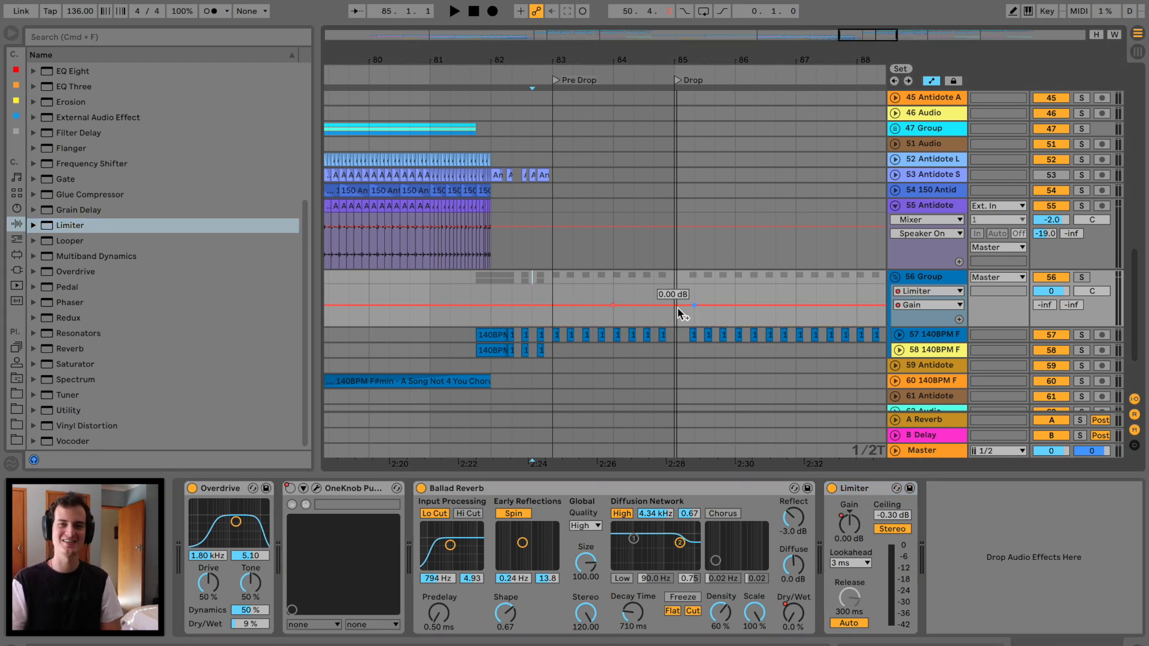
click(677, 80)
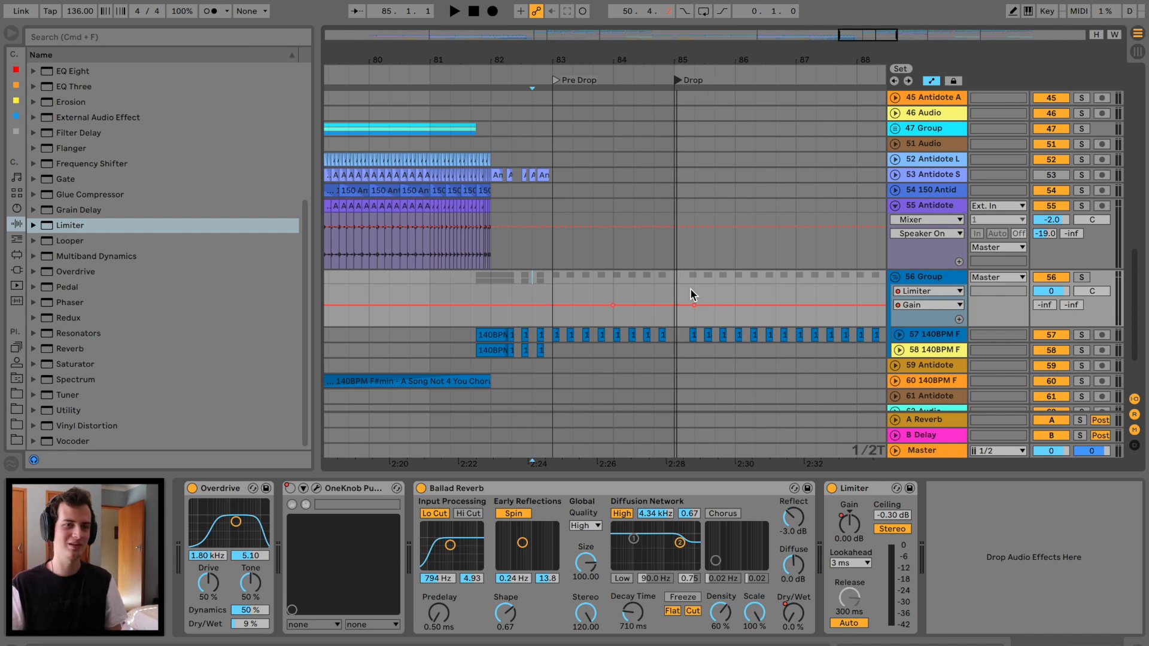
click(683, 306)
drag(671, 305, 668, 311)
key(space)
click(562, 306)
click(613, 306)
drag(668, 312, 668, 311)
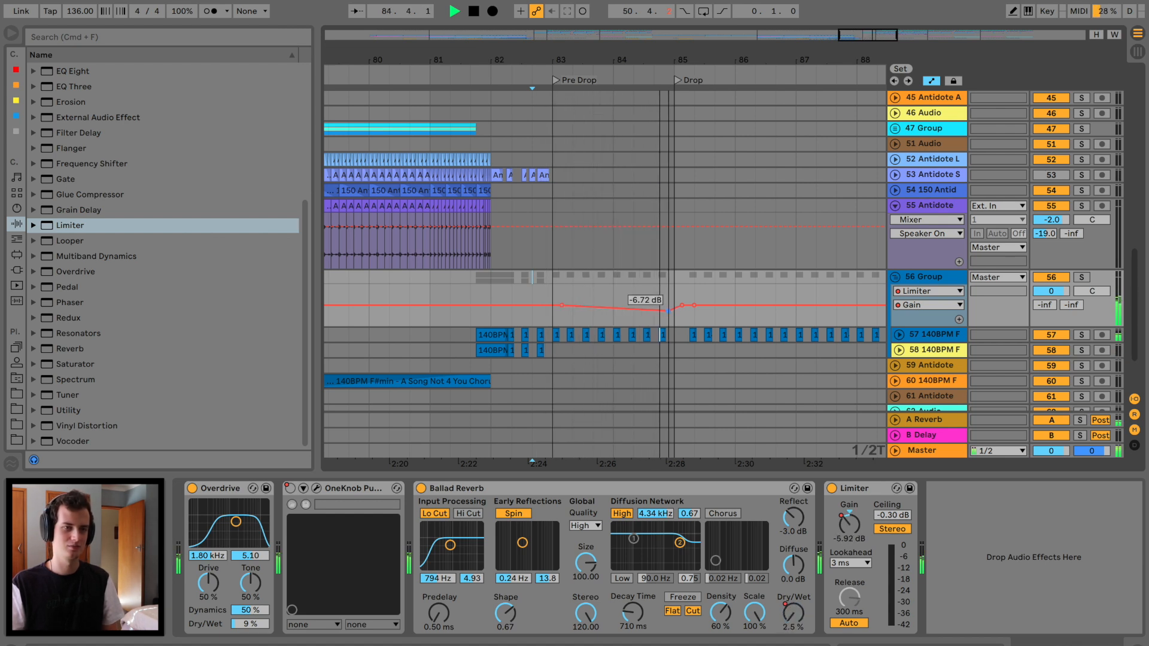
Fold the 56 Group and audition the Drop up to the BASSES group's entry at bar 89.
click(895, 277)
scroll(667, 255, right, 5)
scroll(667, 255, right, 1)
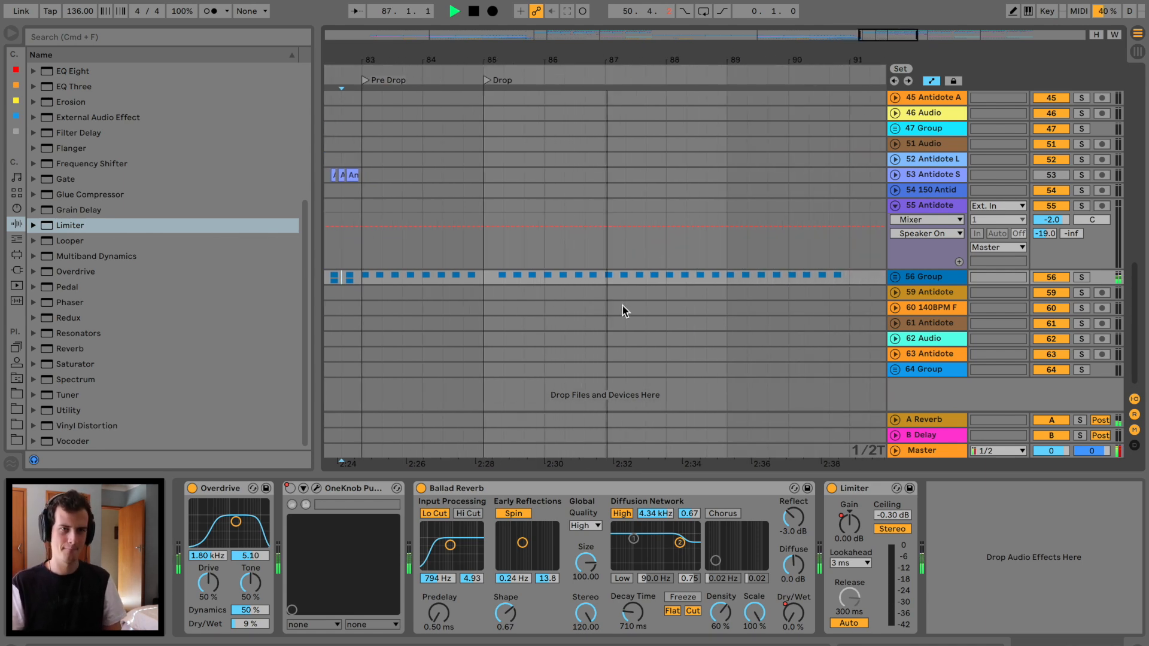
scroll(622, 311, up, 15)
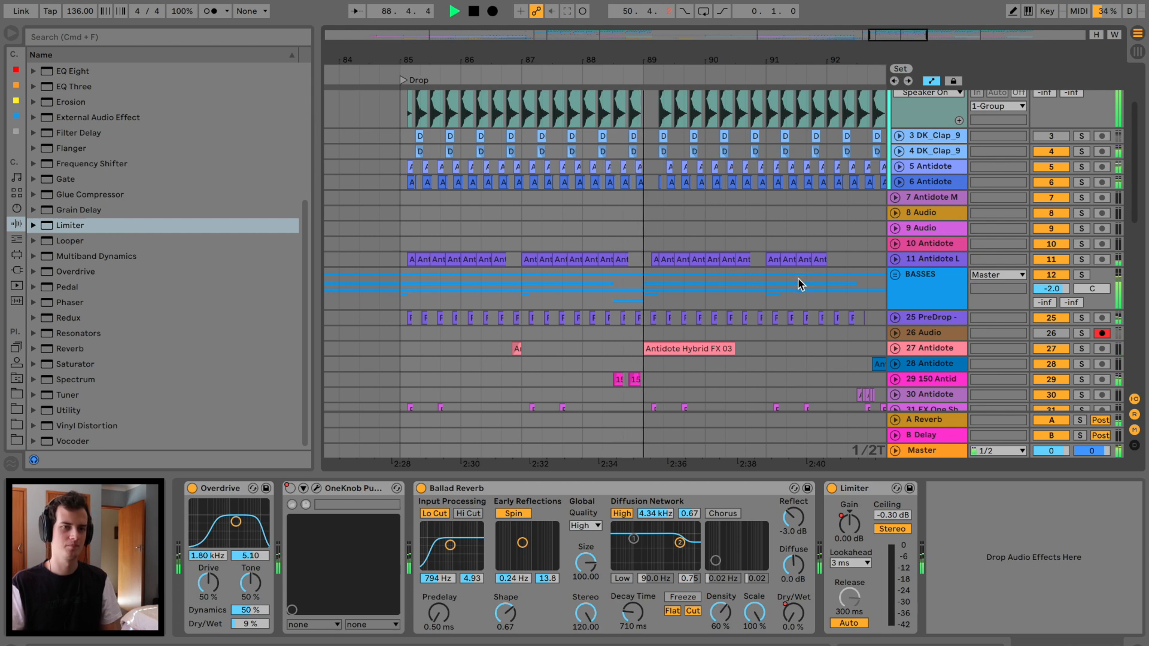
click(583, 296)
drag(666, 63, 622, 256)
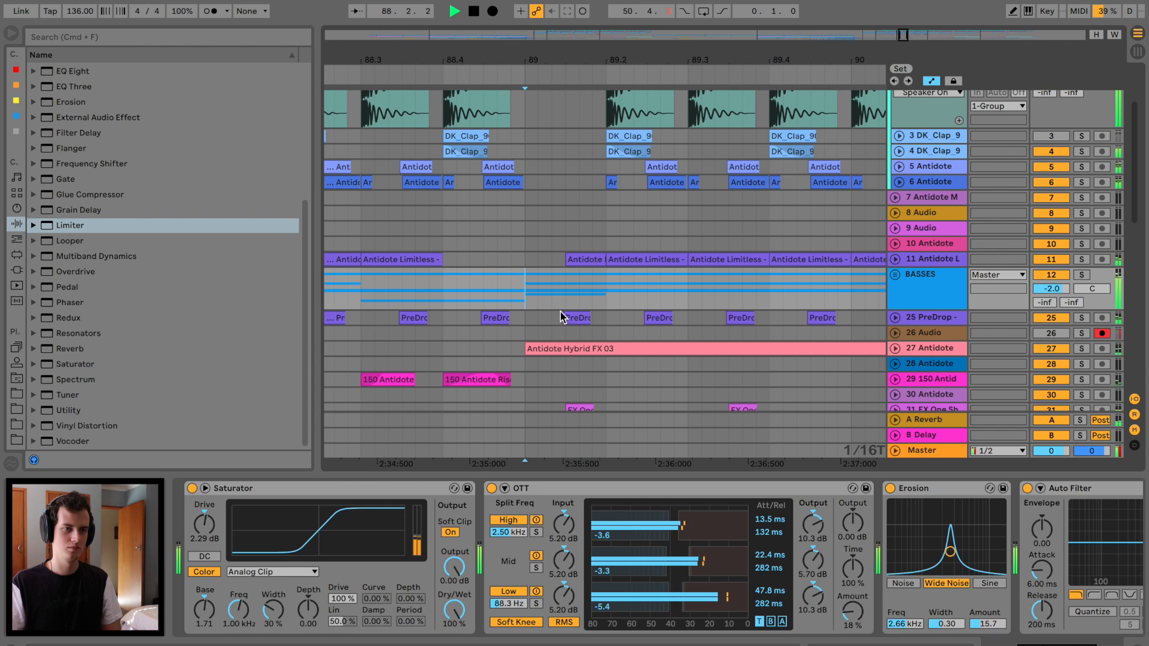
scroll(558, 312, down, 5)
scroll(559, 313, up, 8)
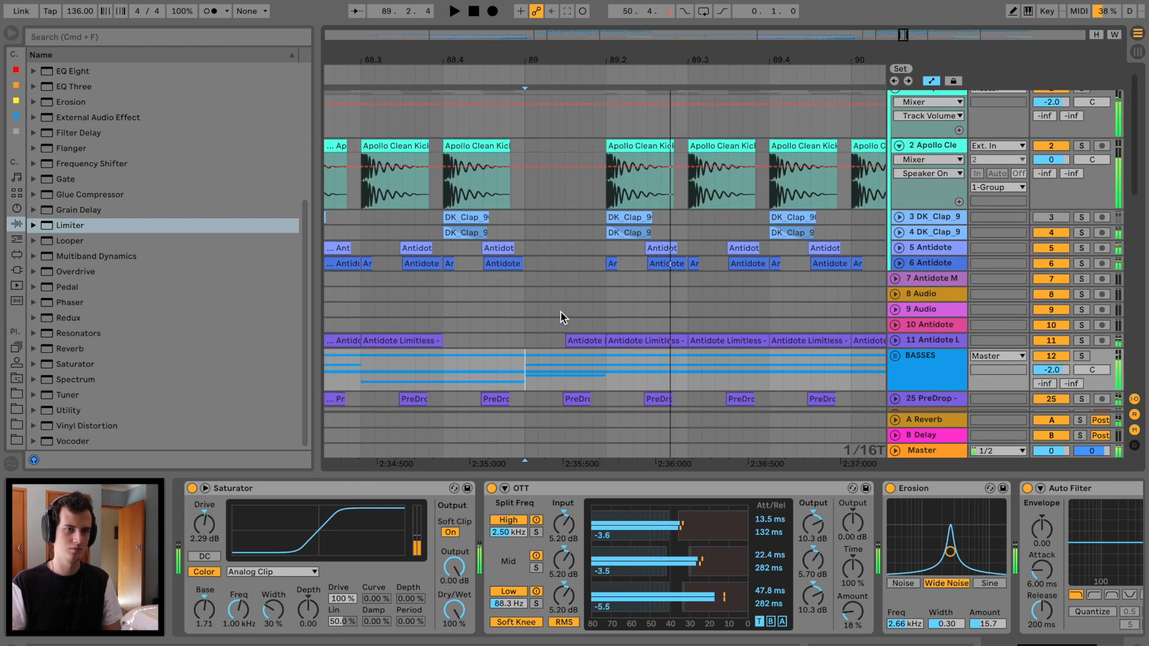
Solo and unfold the BASSES group, and audition its individual tracks from bar 89.
scroll(563, 316, down, 5)
click(1081, 217)
key(space)
key(space)
click(895, 215)
key(space)
scroll(549, 258, down, 5)
key(space)
key(space)
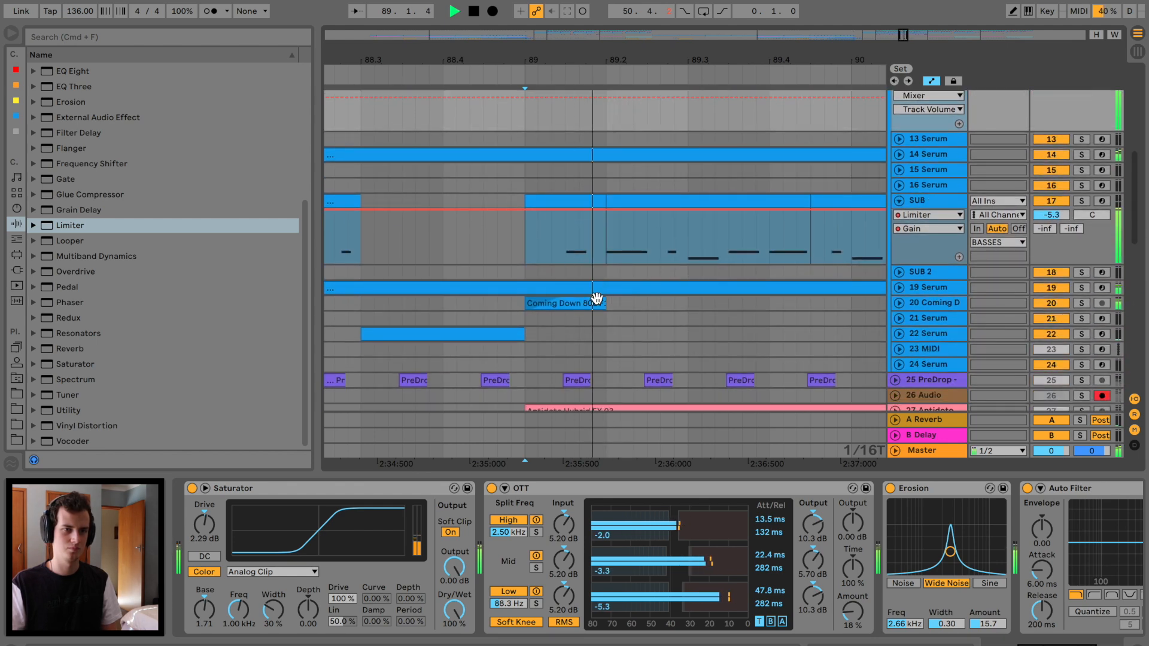
Shorten the Coming Down clip at bar 89 on track 20 to about half a beat, and audition it with the BASSES solo off.
click(597, 299)
drag(606, 304, 567, 304)
click(507, 303)
key(space)
key(space)
click(1080, 173)
key(space)
drag(519, 60, 520, 21)
click(898, 200)
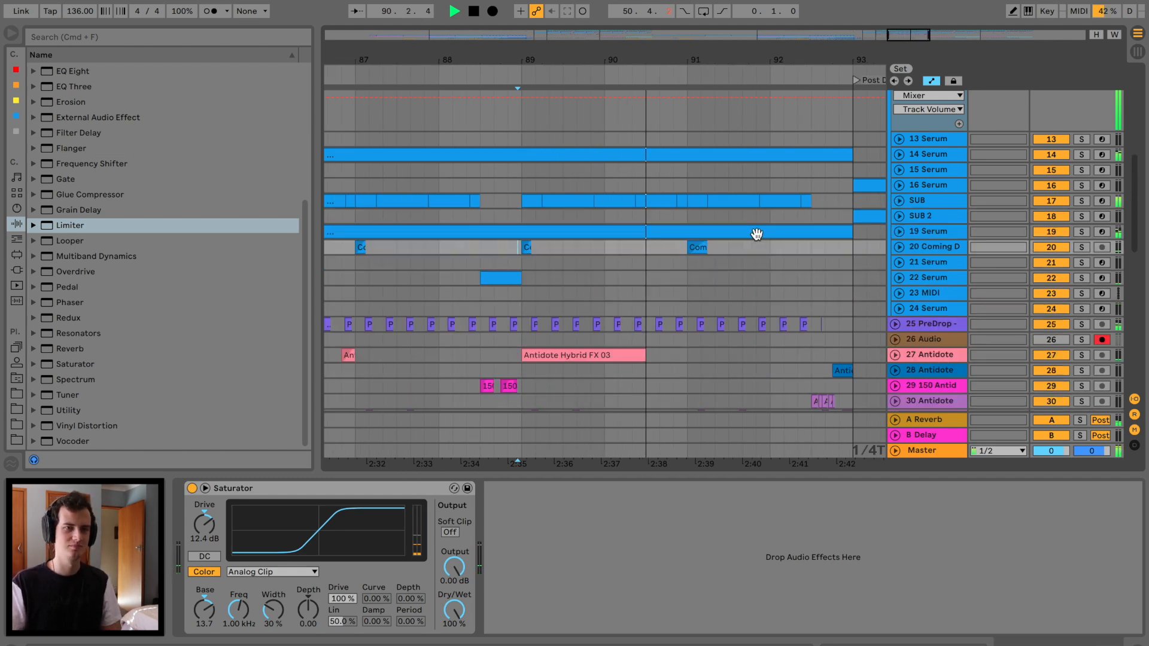
scroll(760, 232, up, 4)
scroll(763, 231, left, 2)
click(895, 166)
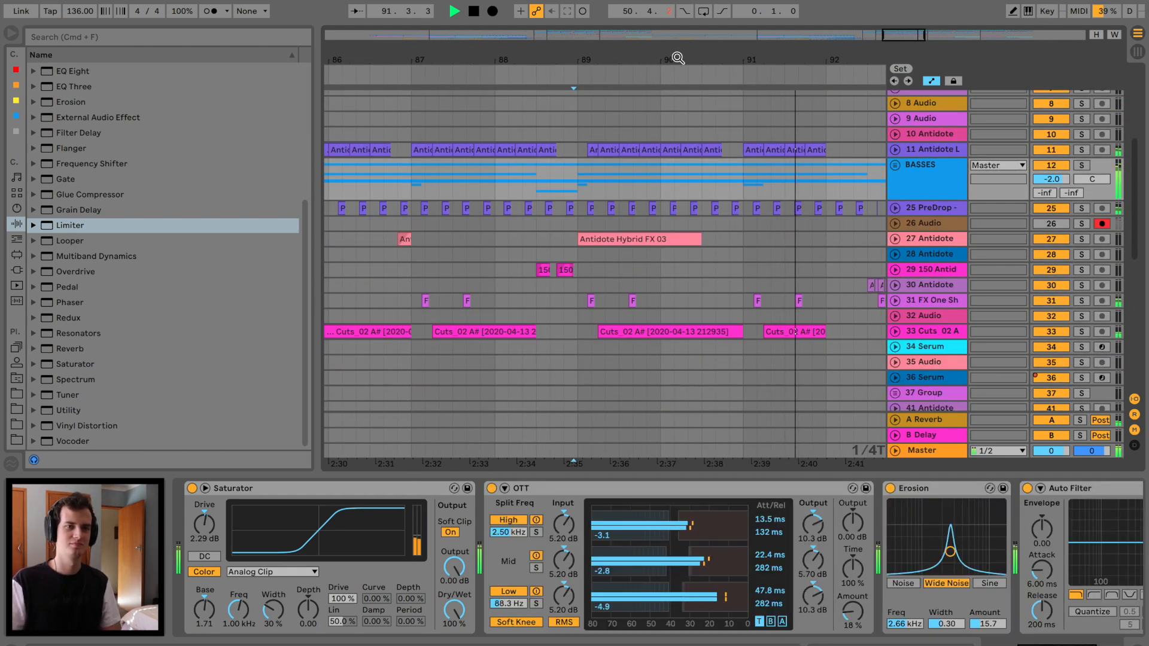
Shorten the Coming Down clip at bar 91 on track 20 to about half a beat and play it back.
click(731, 178)
key(space)
key(space)
click(895, 165)
key(space)
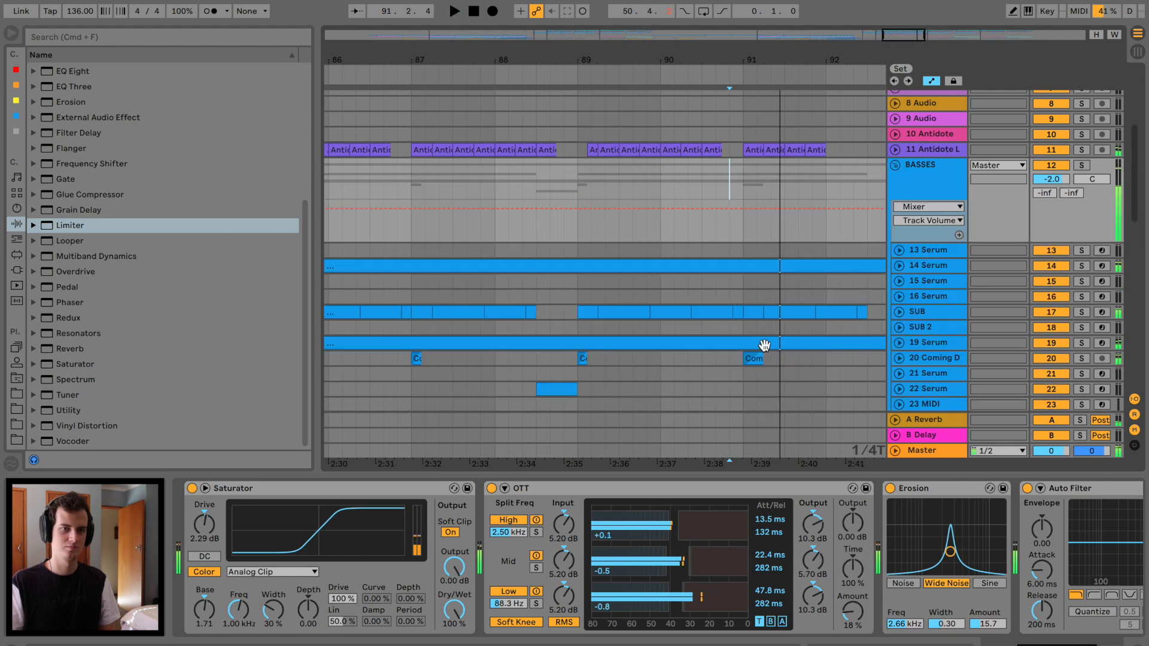
drag(792, 57, 792, 81)
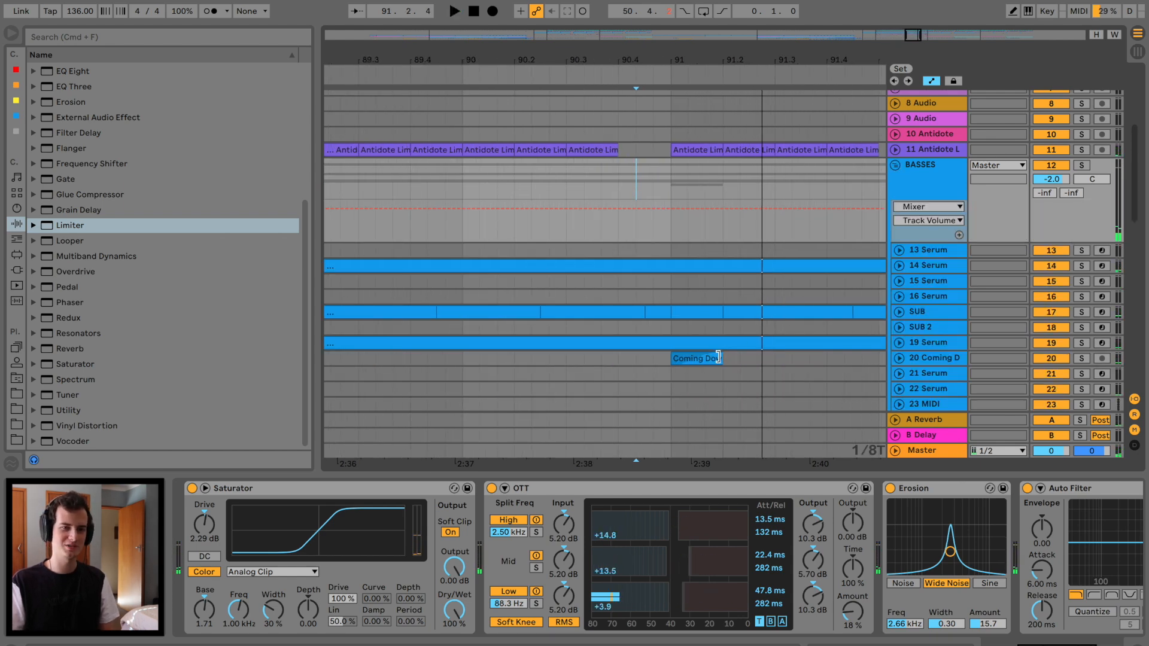
drag(718, 357, 698, 361)
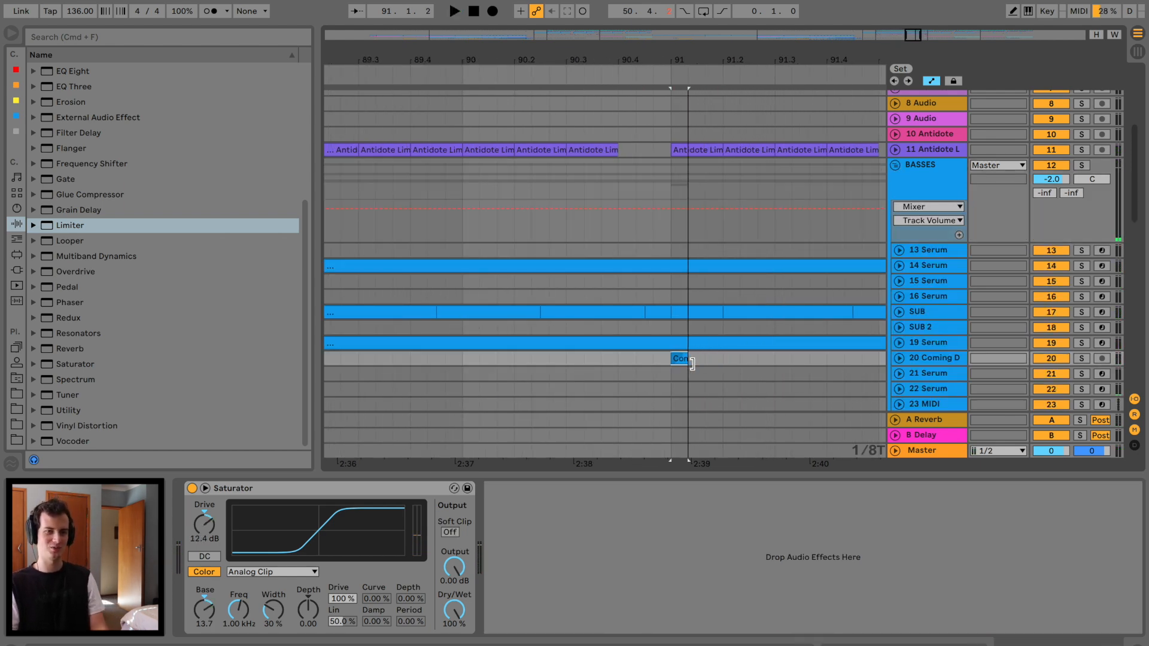
click(685, 361)
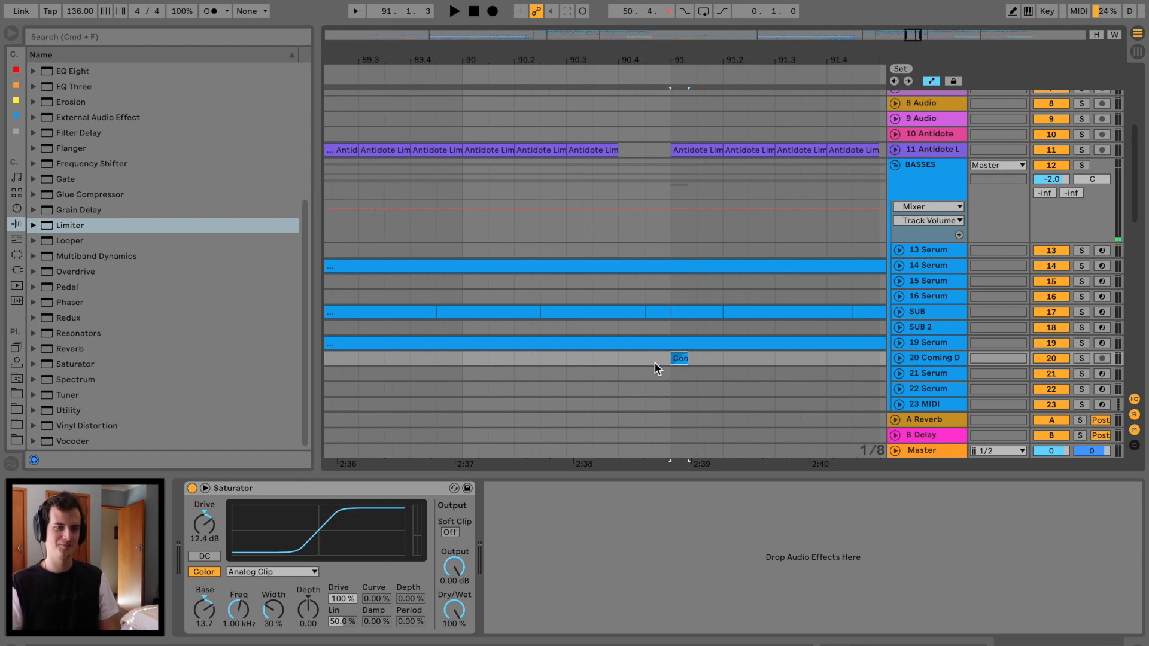
drag(684, 357, 698, 359)
key(space)
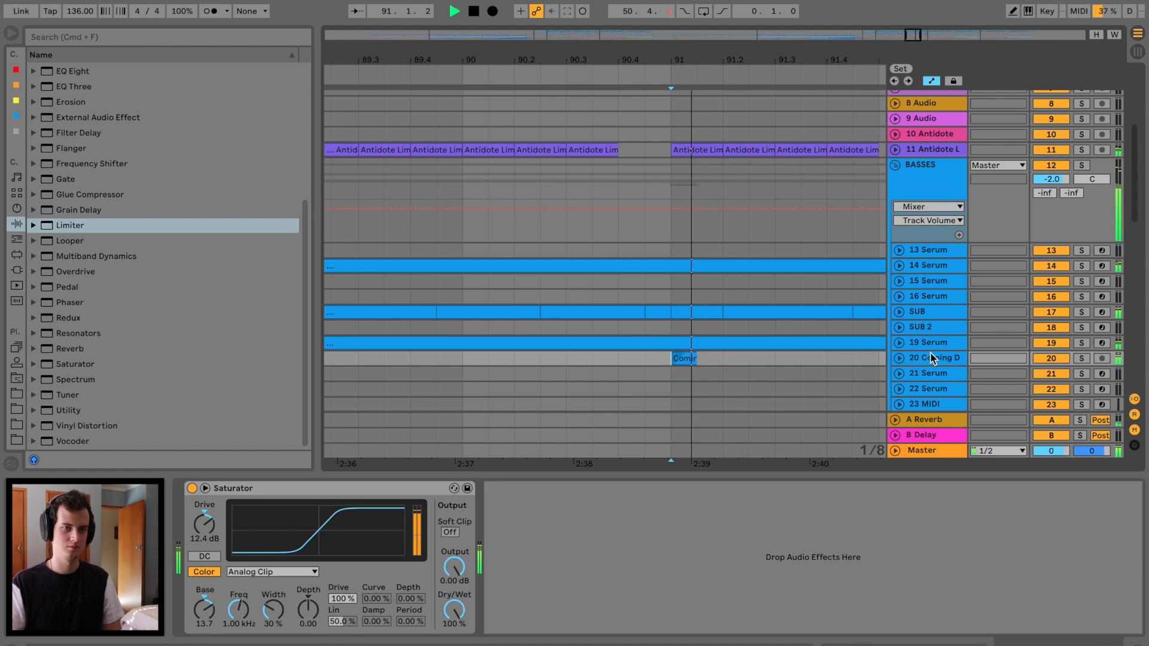
click(952, 188)
key(space)
scroll(948, 527, left, 3)
click(916, 326)
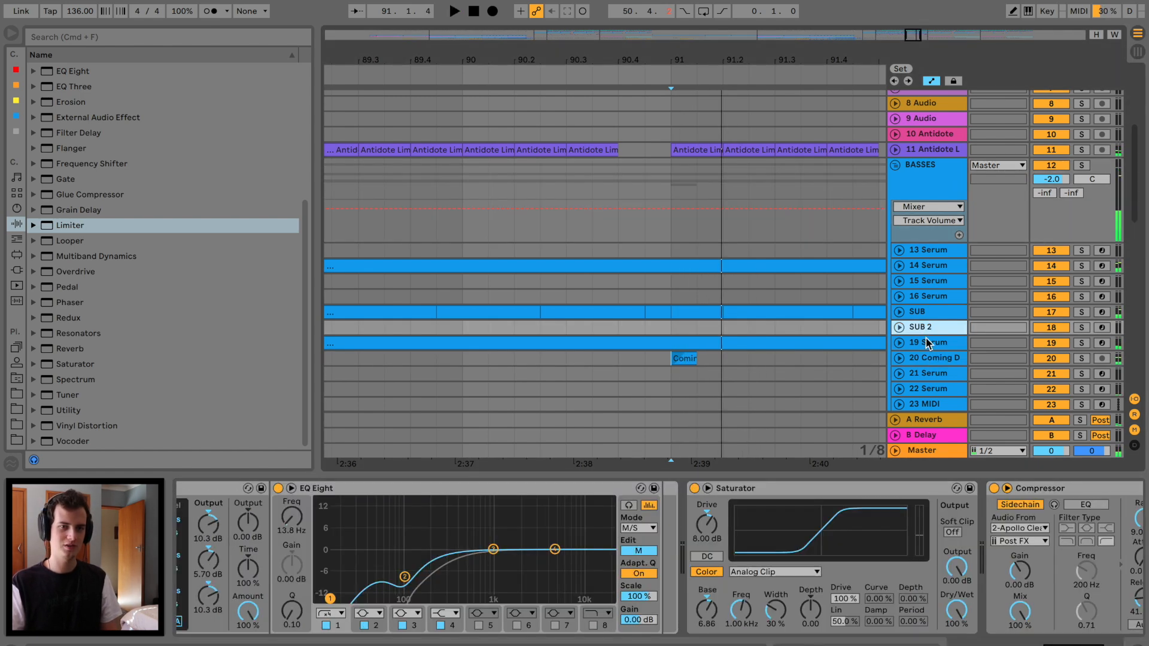
click(928, 343)
scroll(498, 580, right, 10)
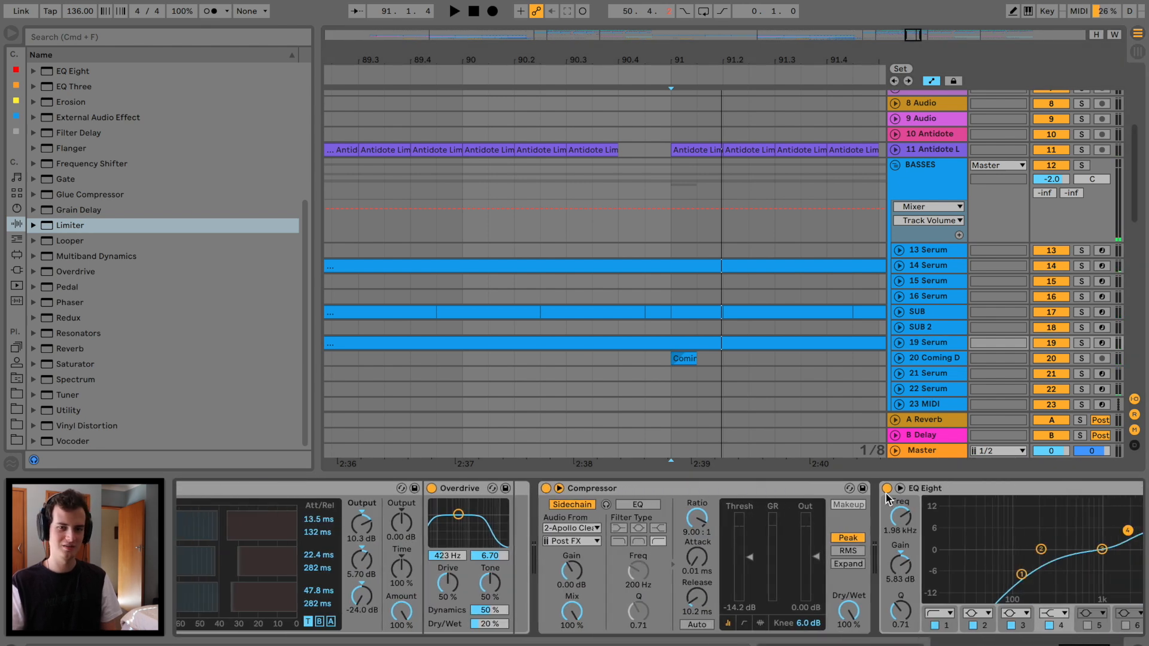
click(472, 493)
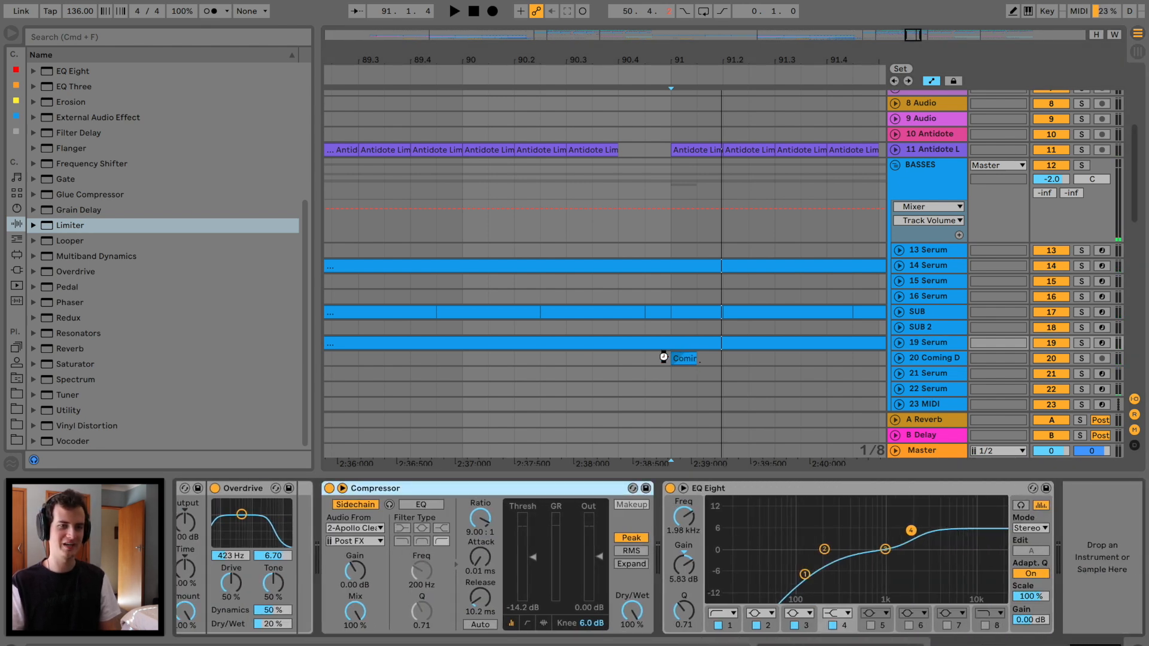
click(666, 358)
key(space)
Delete the clips on drum tracks 3 to 6 from bar 92.3 to bar 93 and audition the transition into the Post Drop.
drag(709, 58, 706, 22)
scroll(681, 238, right, 4)
drag(654, 56, 653, 89)
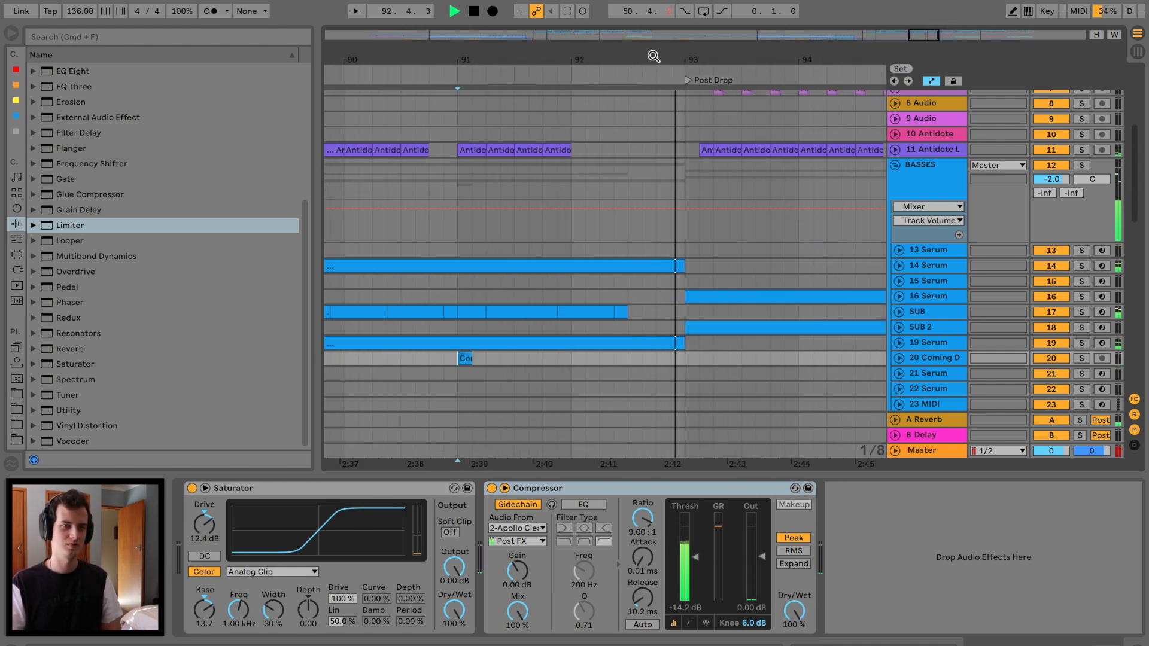
click(600, 251)
key(space)
key(space)
scroll(675, 371, up, 5)
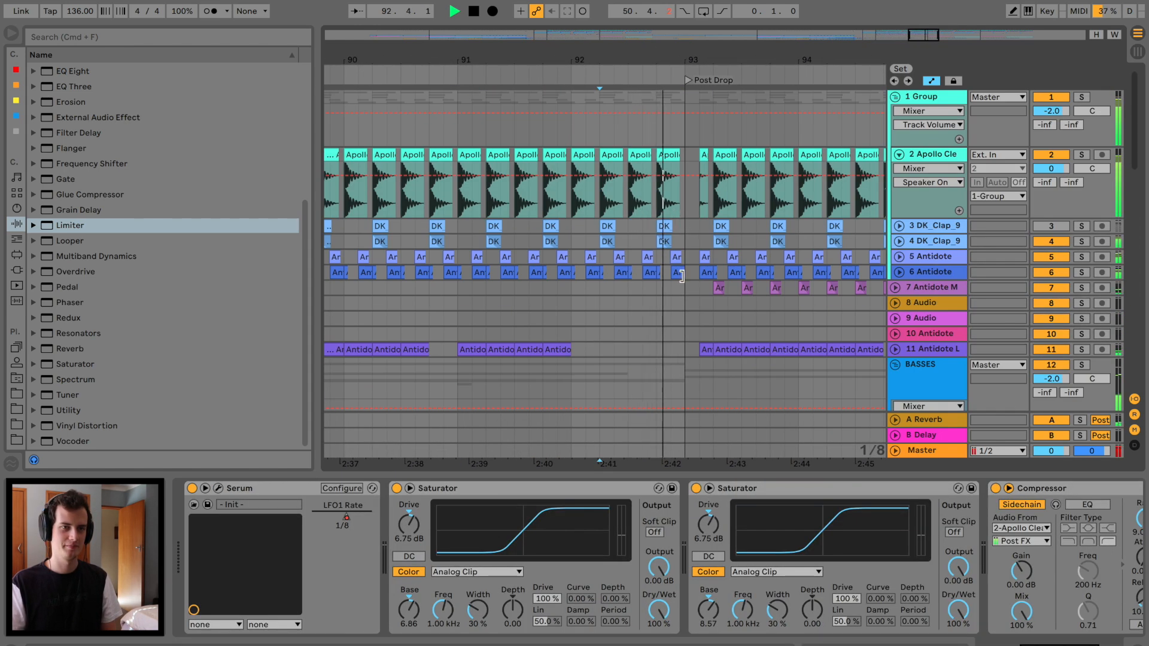
drag(688, 289, 628, 224)
key(Delete)
click(569, 266)
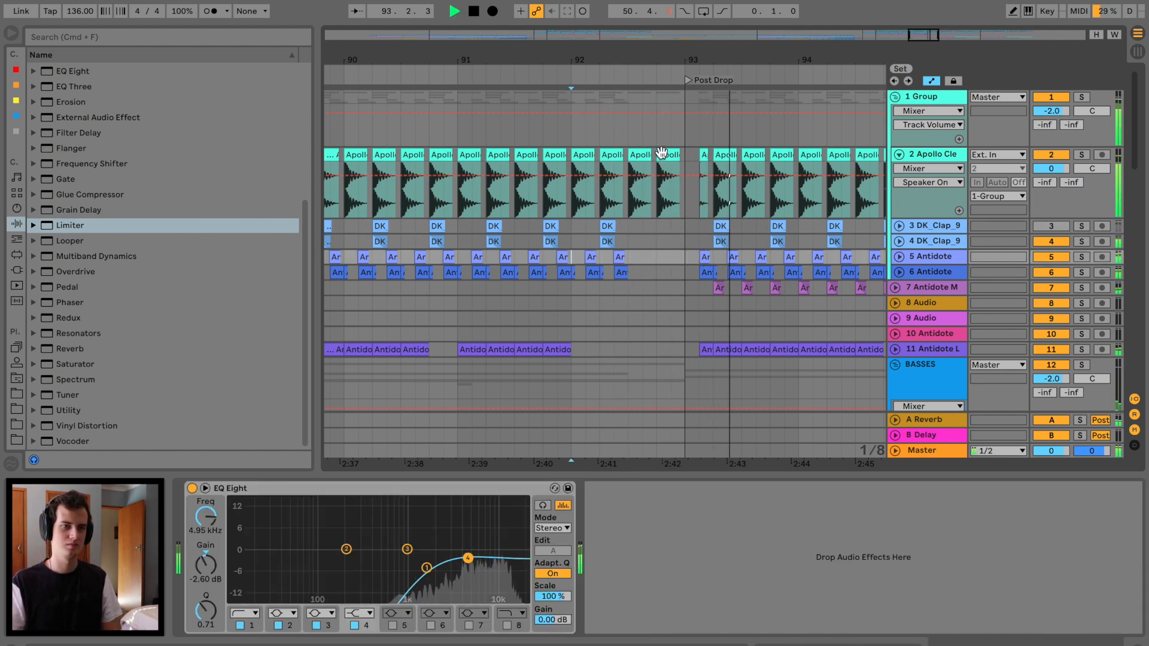
click(562, 277)
Duplicate the 16 Serum track's Post Drop clip starting at bar 93 onto the SUB track.
scroll(587, 300, down, 5)
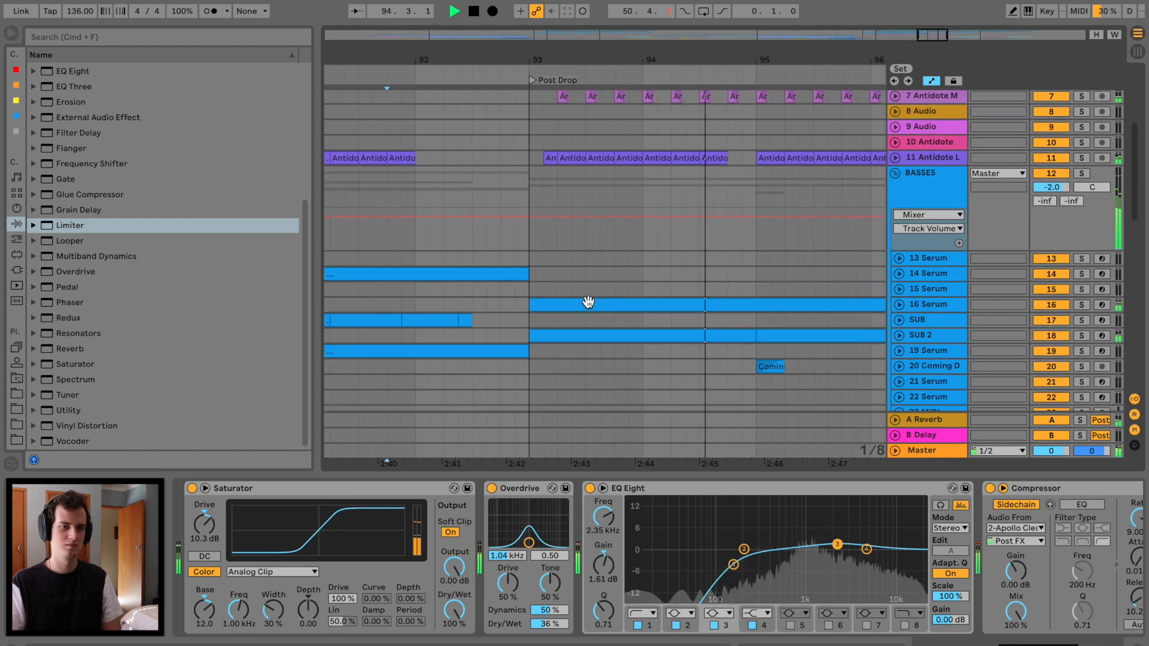
scroll(672, 329, down, 3)
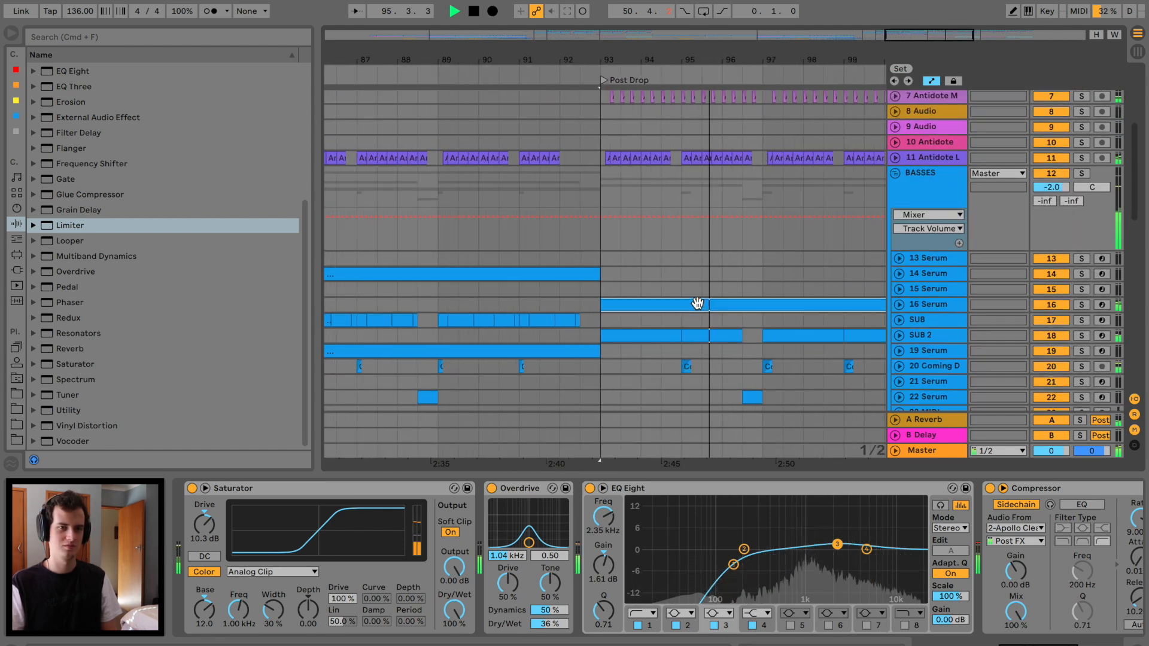
click(697, 304)
click(691, 321)
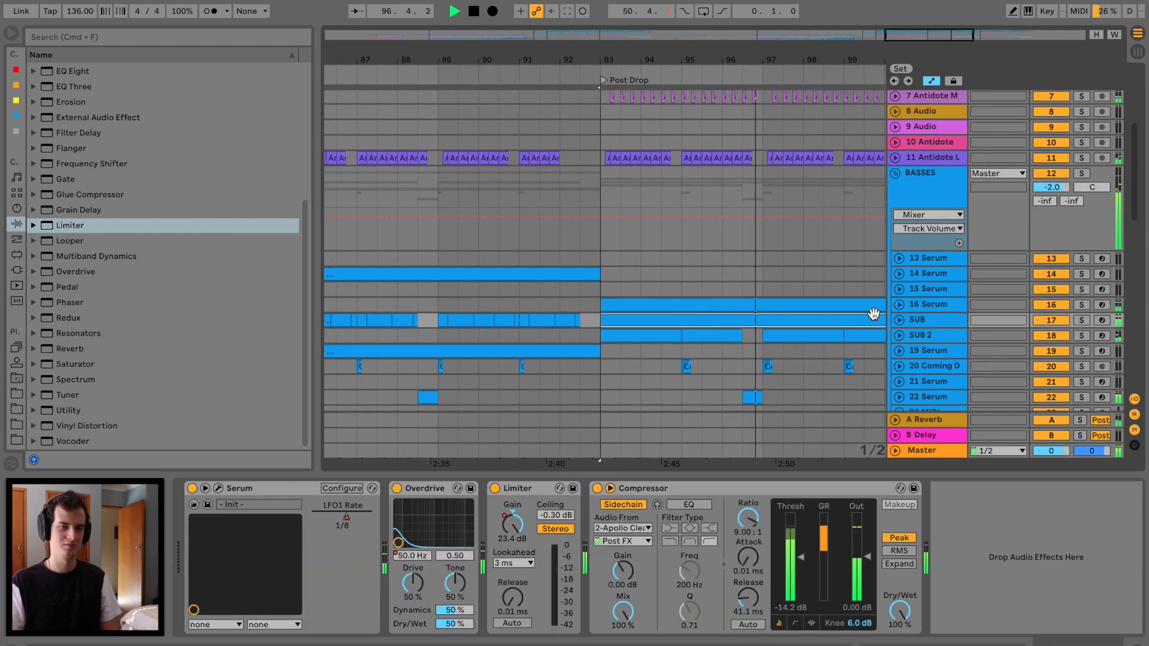
Copy the SUB track's Limiter Gain automation from the first Post Drop at bar 43 to the second at bar 93, and audition it.
click(899, 320)
double_click(766, 58)
key(space)
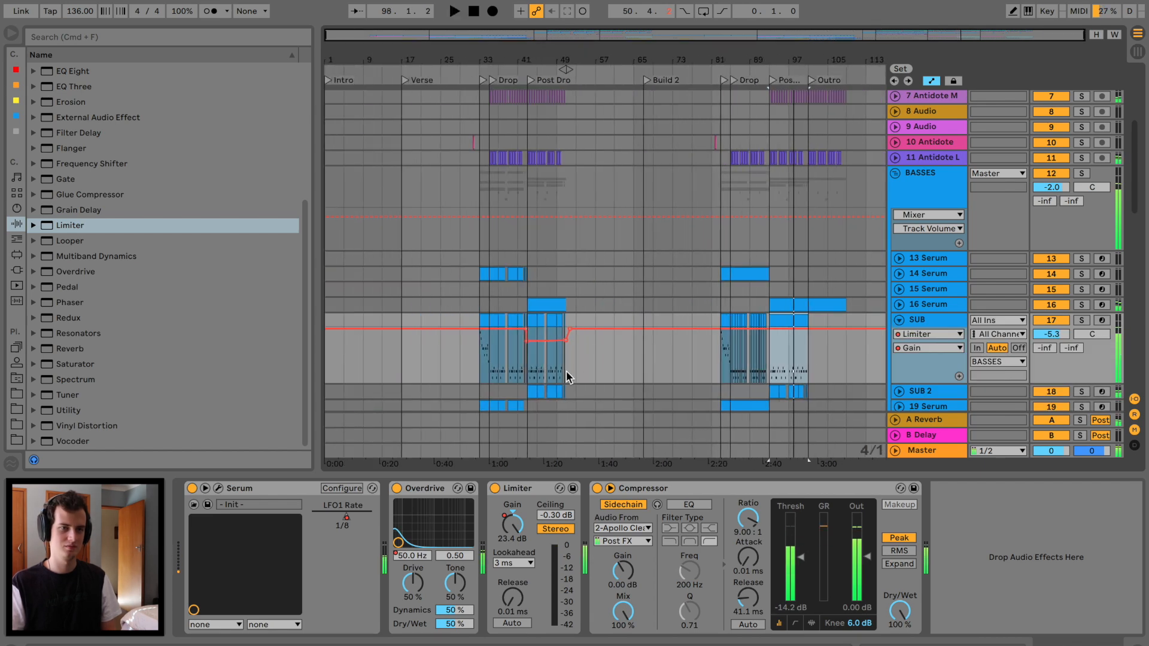
click(959, 377)
drag(600, 402, 527, 397)
scroll(533, 396, down, 2)
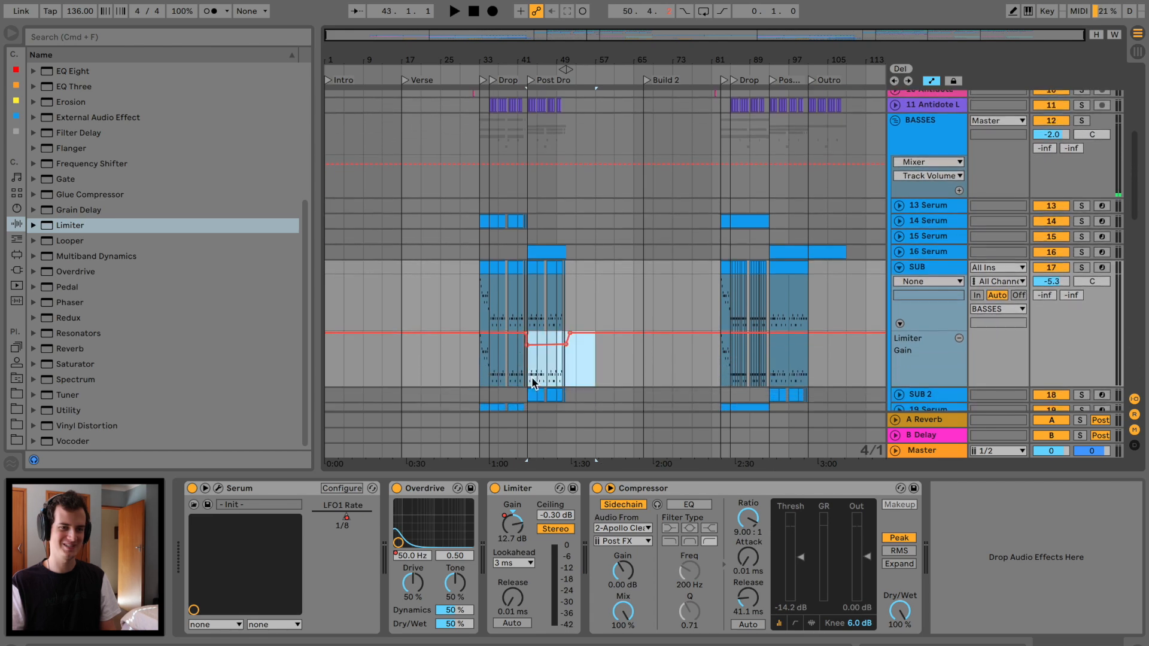
click(770, 362)
key(super+v)
key(space)
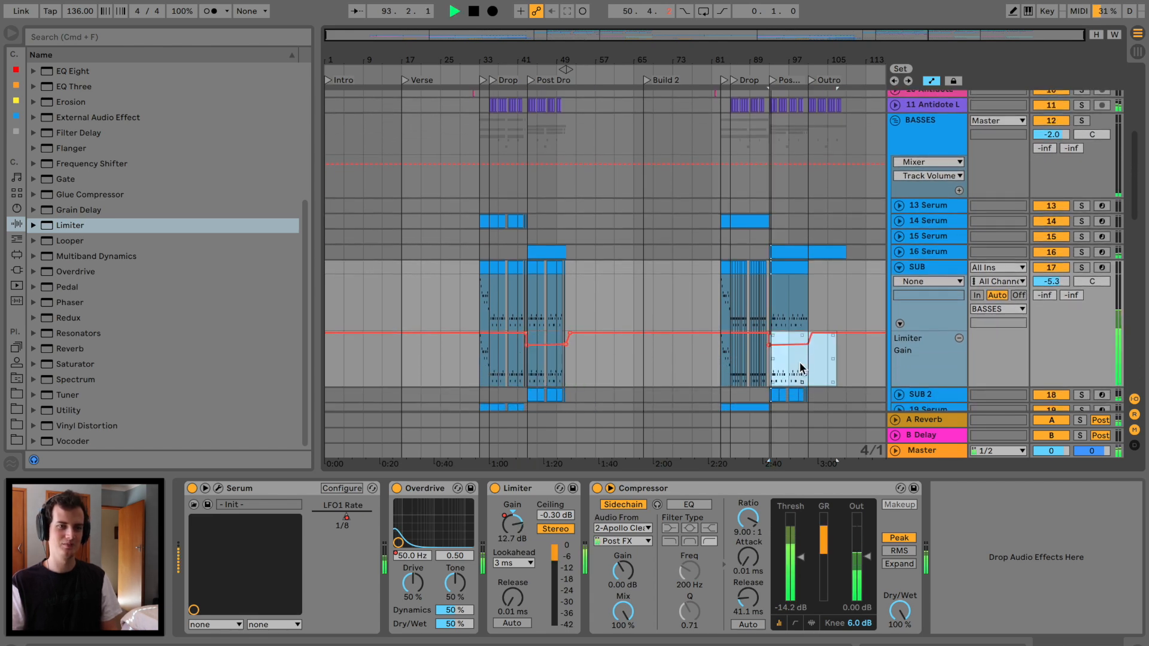
drag(828, 65, 829, 90)
drag(640, 333, 630, 332)
click(595, 297)
click(897, 267)
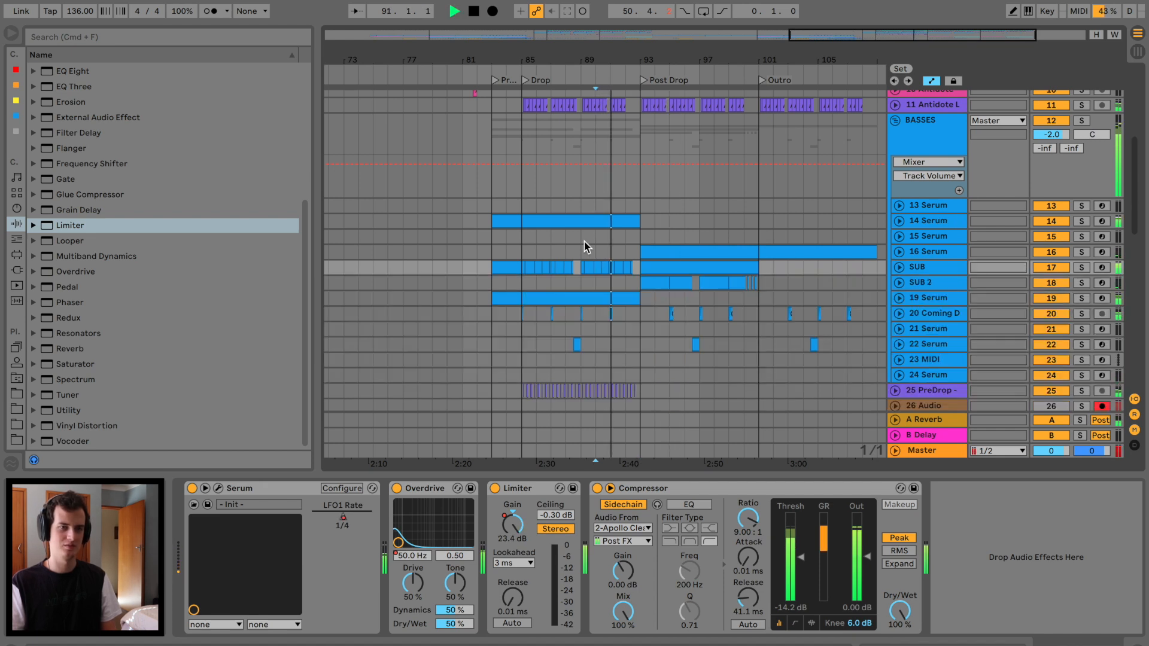
Fold the BASSES group and audition track 11 Antidote soloed from the start of the Drop at bar 85.
click(504, 221)
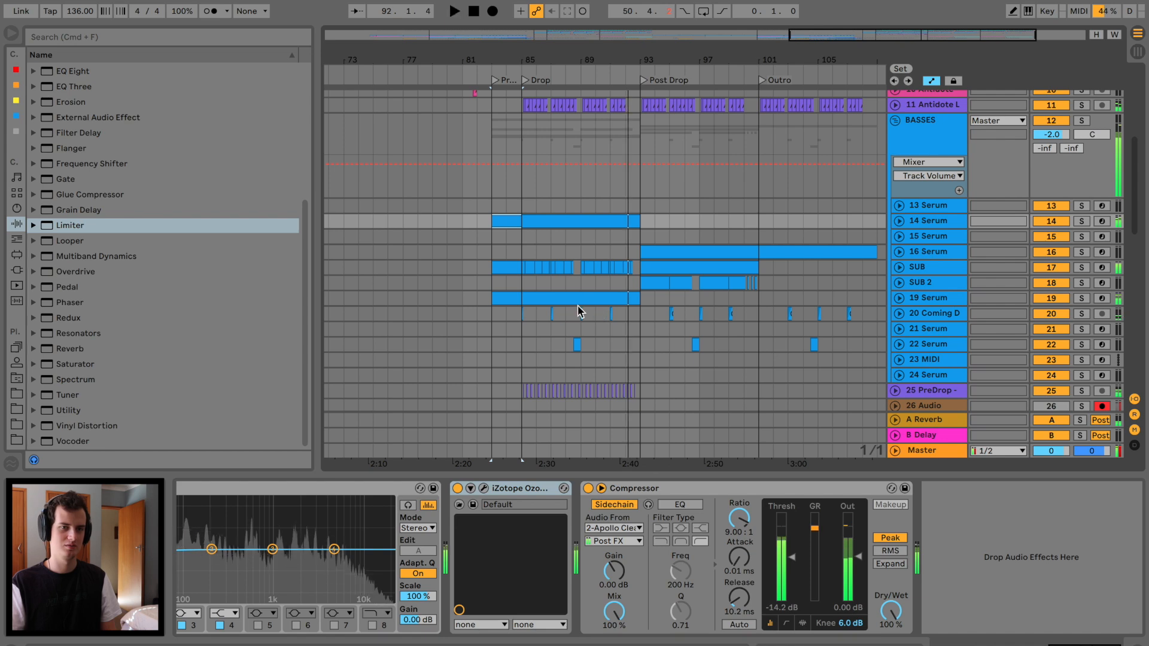
key(space)
scroll(577, 305, down, 5)
scroll(579, 309, up, 5)
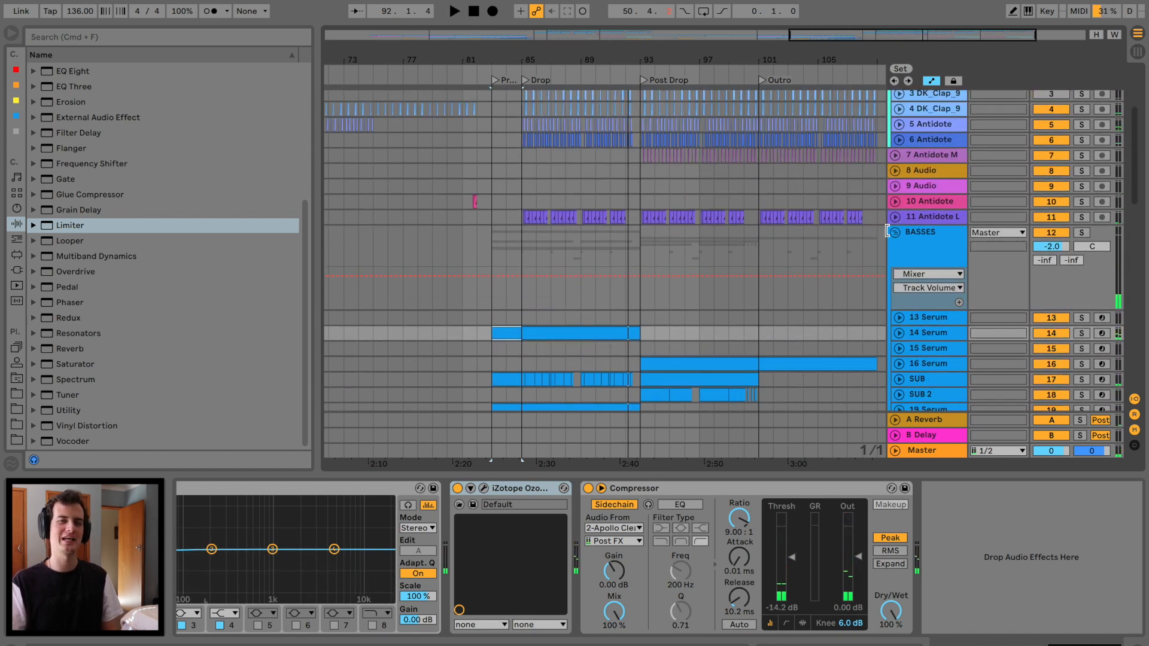
click(896, 233)
click(527, 213)
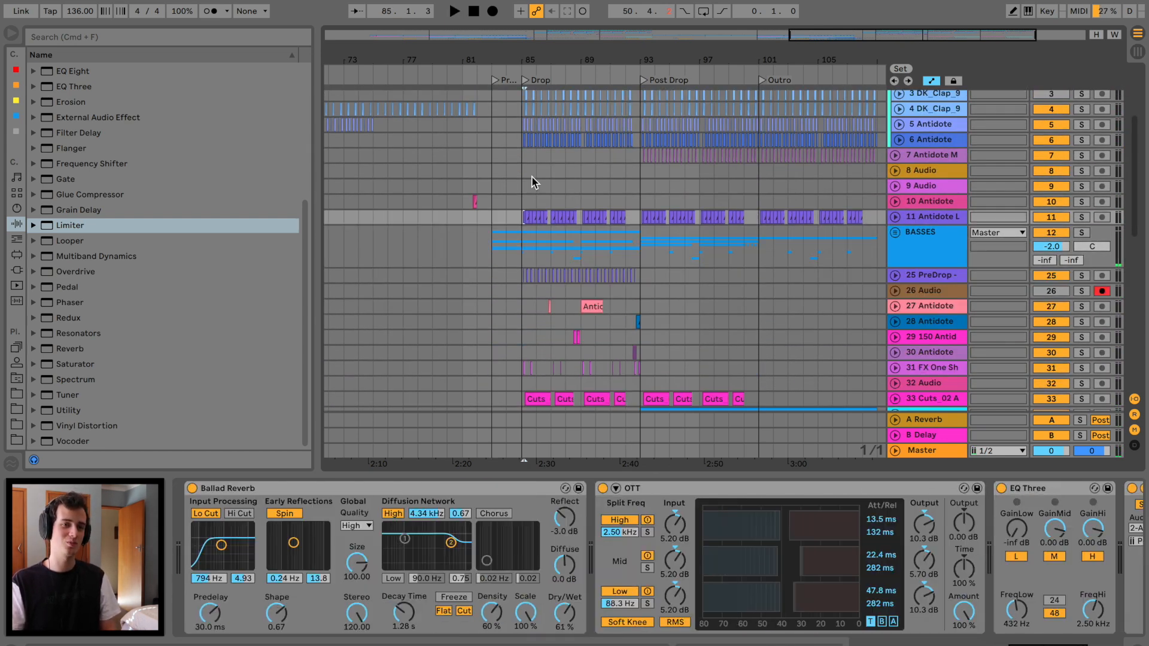
drag(556, 50, 556, 78)
key(space)
click(1081, 217)
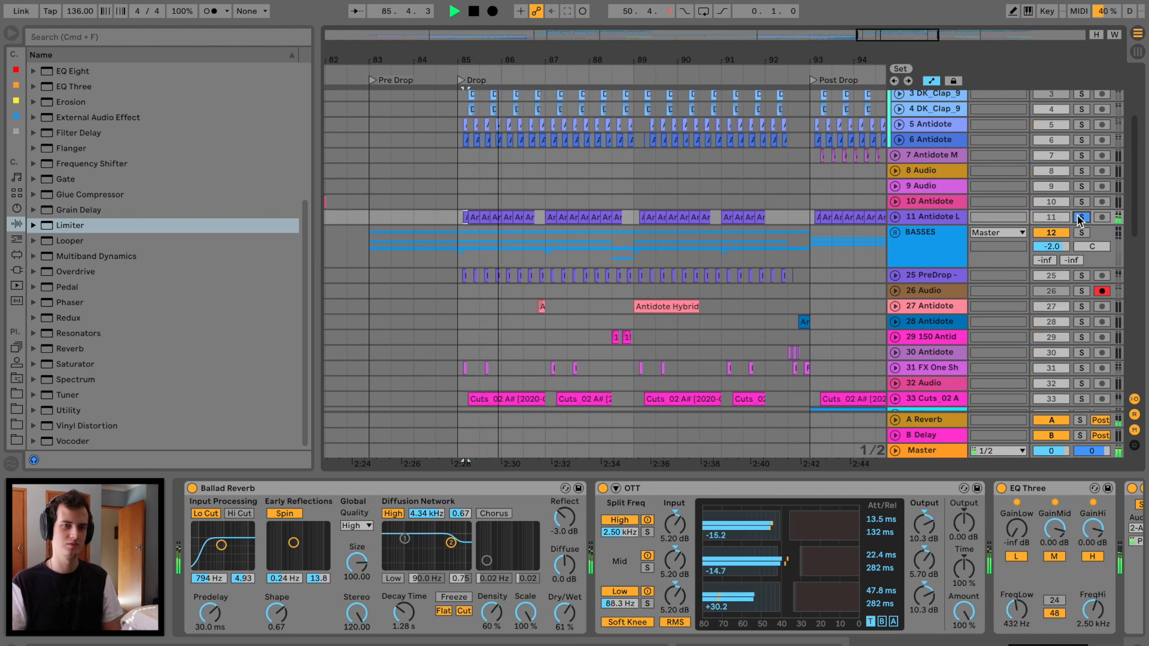
scroll(585, 318, down, 4)
key(space)
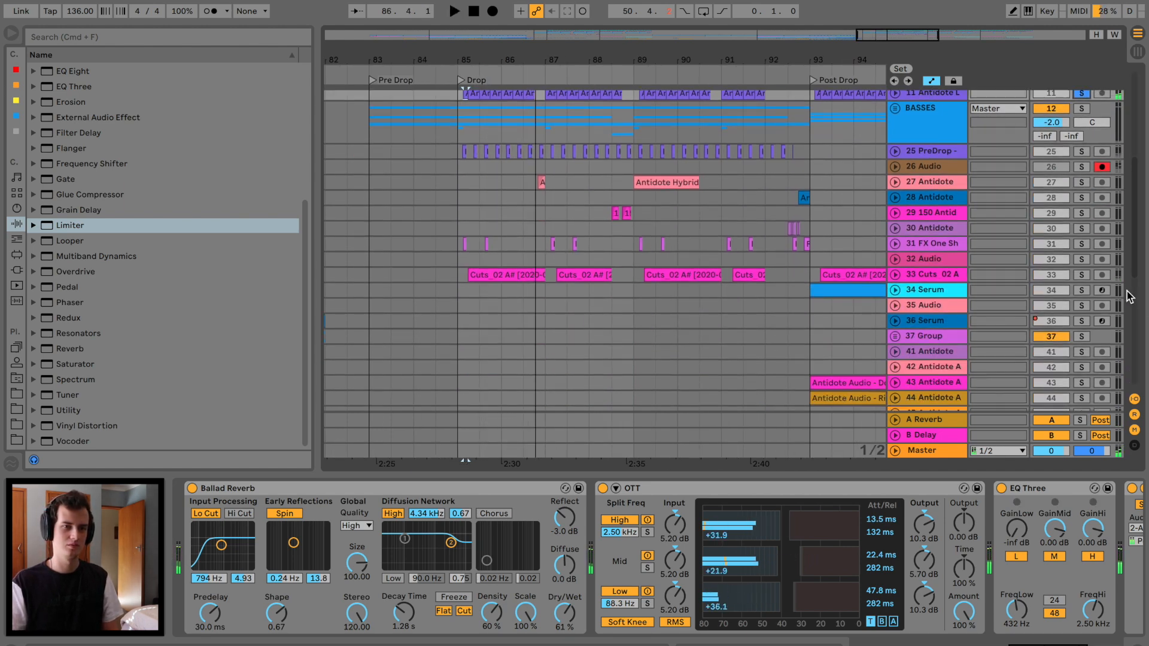
Audition the BASSES group soloed in the Drop, and compare the full mix with and without the 33 Cuts track.
key(space)
click(1083, 276)
key(space)
click(1087, 110)
key(space)
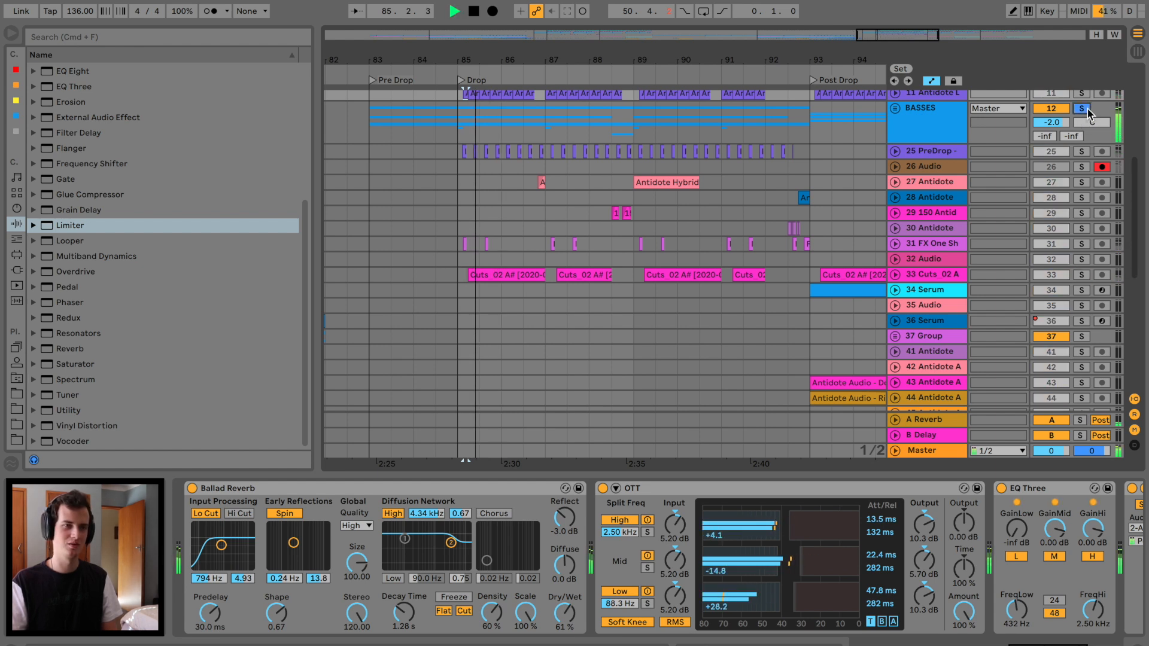
click(1082, 277)
click(1081, 276)
click(1054, 278)
click(1053, 276)
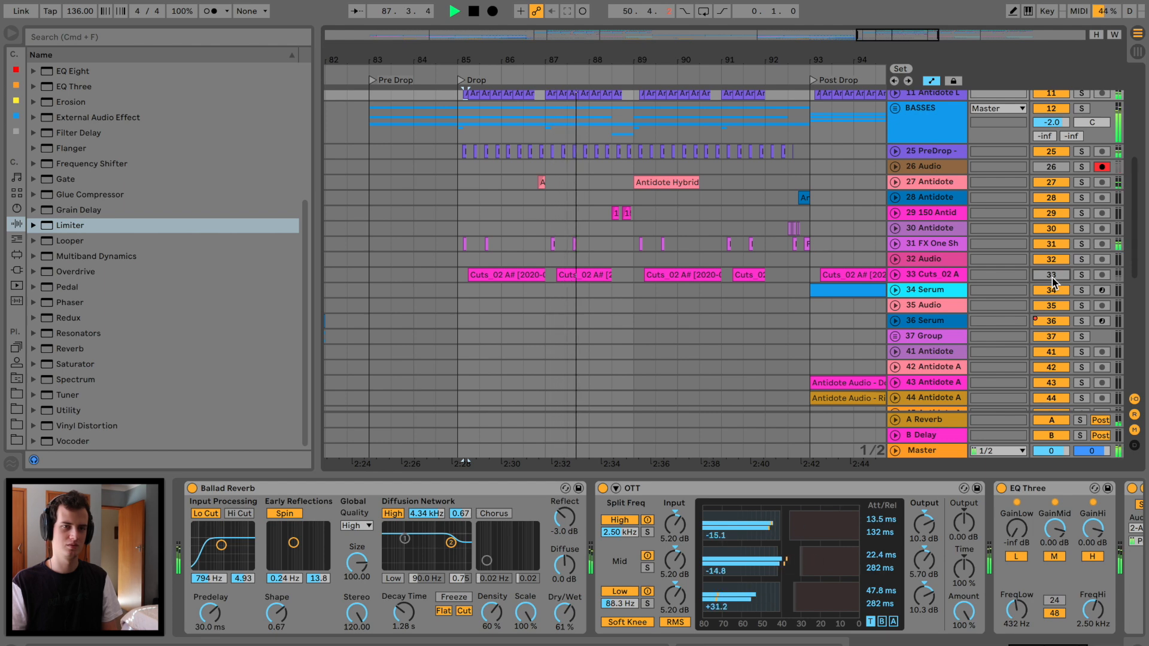
key(space)
Unfold the BASSES group, audition track 14 Serum soloed from the Drop at bar 85, and find its Audio Effect Rack.
click(896, 108)
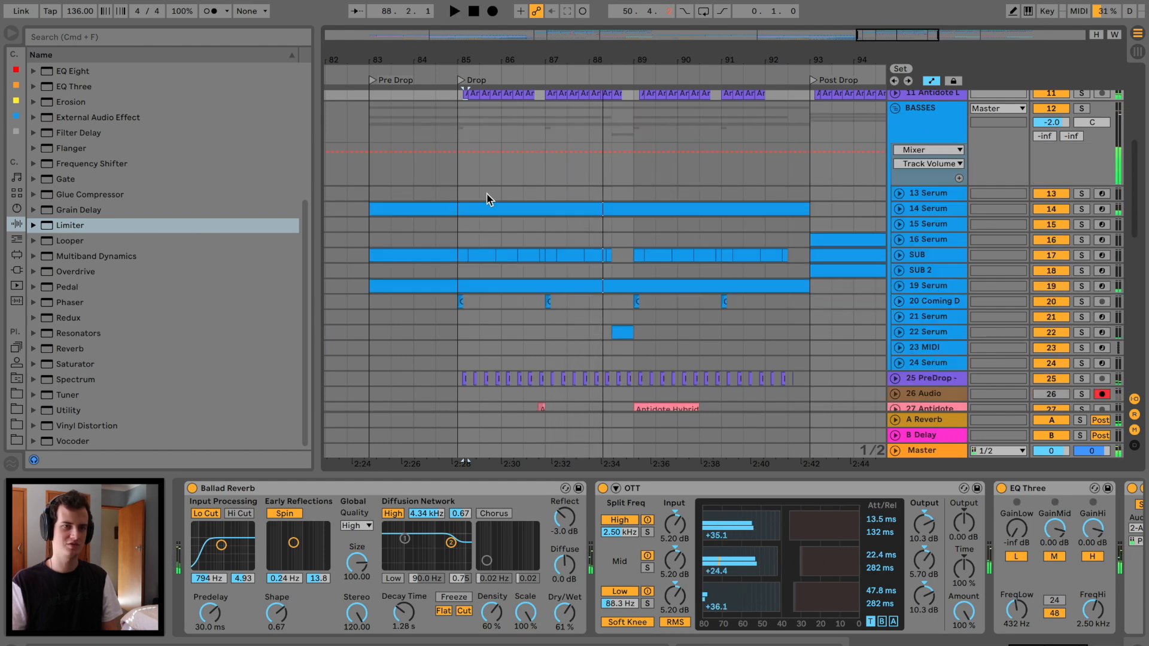
click(490, 207)
click(1082, 210)
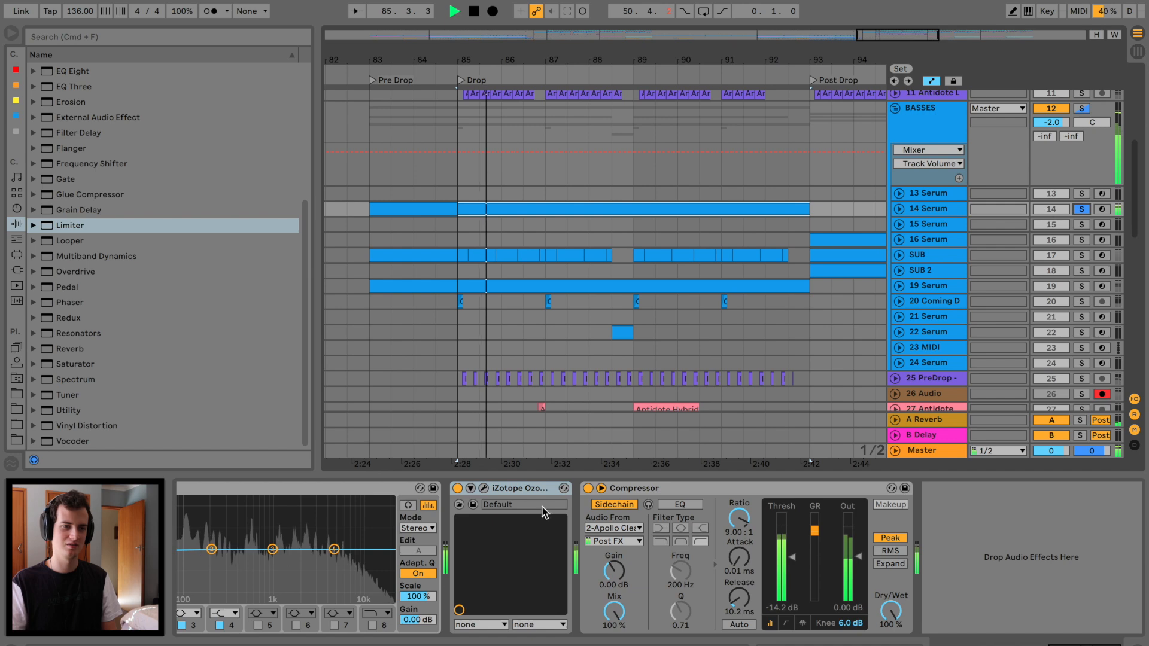
scroll(444, 573, left, 20)
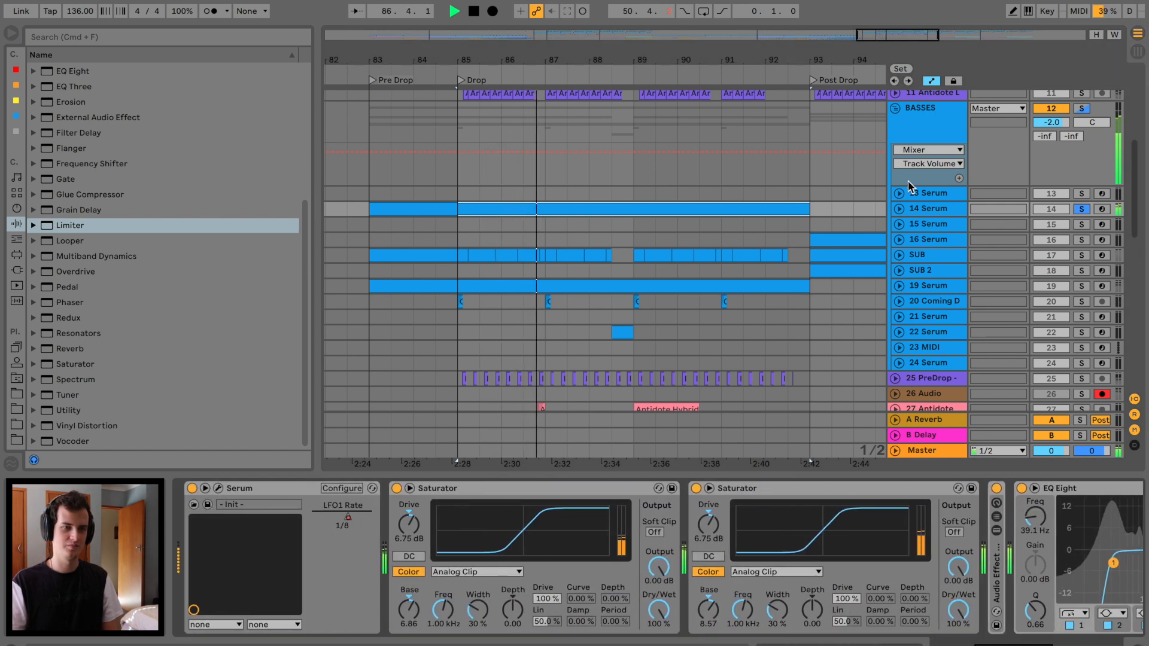
click(997, 488)
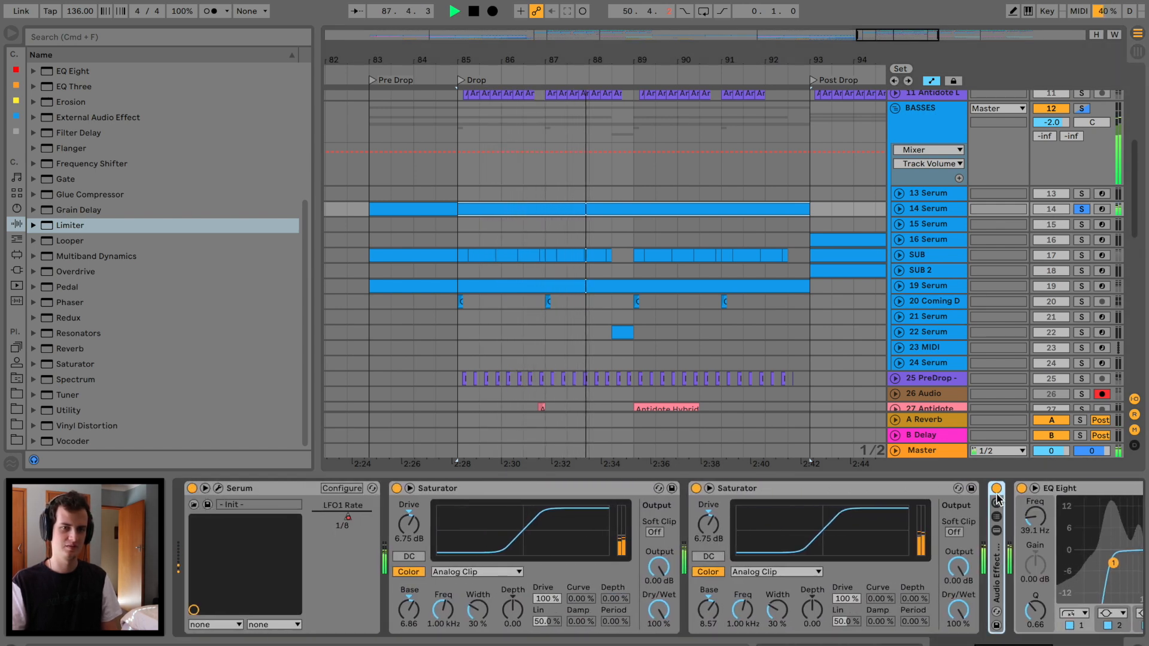
Audition track 14 Serum from the Pre Drop at bar 83, first soloed and with the other tracks after removing the solo.
click(367, 210)
key(space)
key(space)
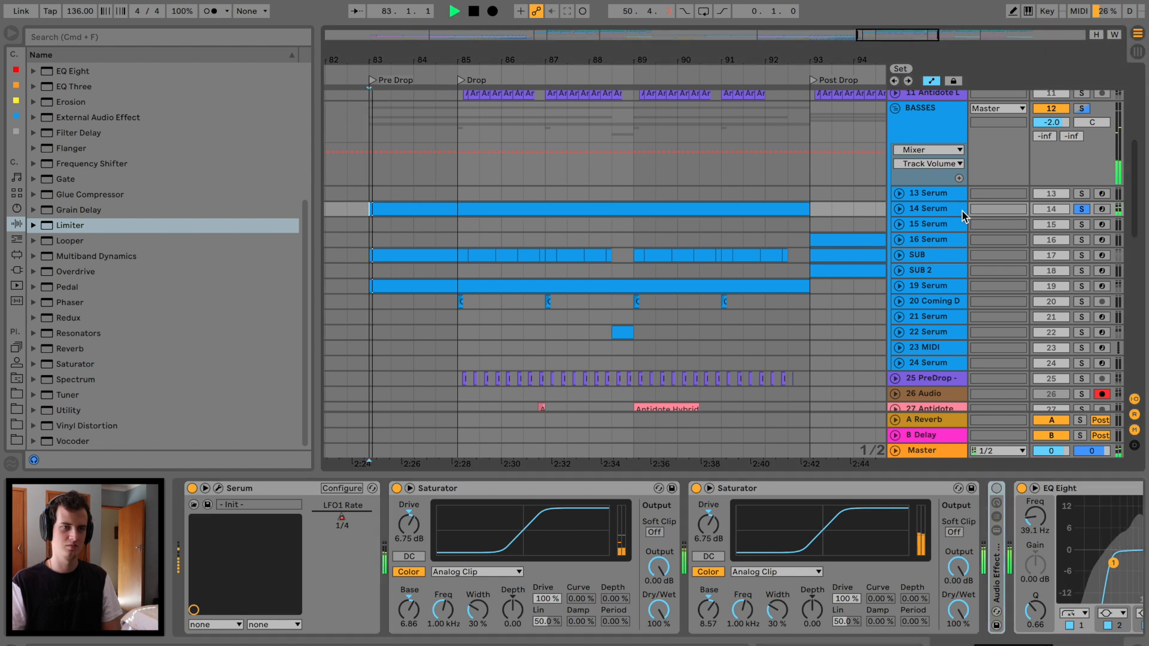
click(1081, 209)
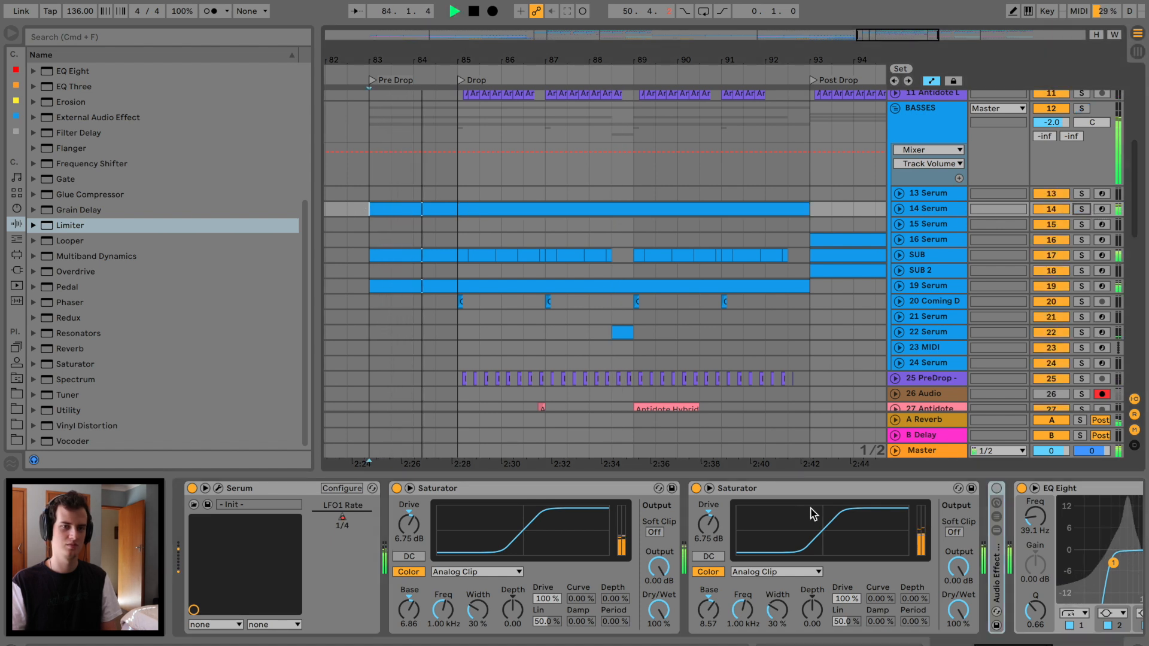
Expand the chain list of 14 Serum's Audio Effect Rack and audition its first chain soloed from bar 83.
scroll(1058, 547, right, 10)
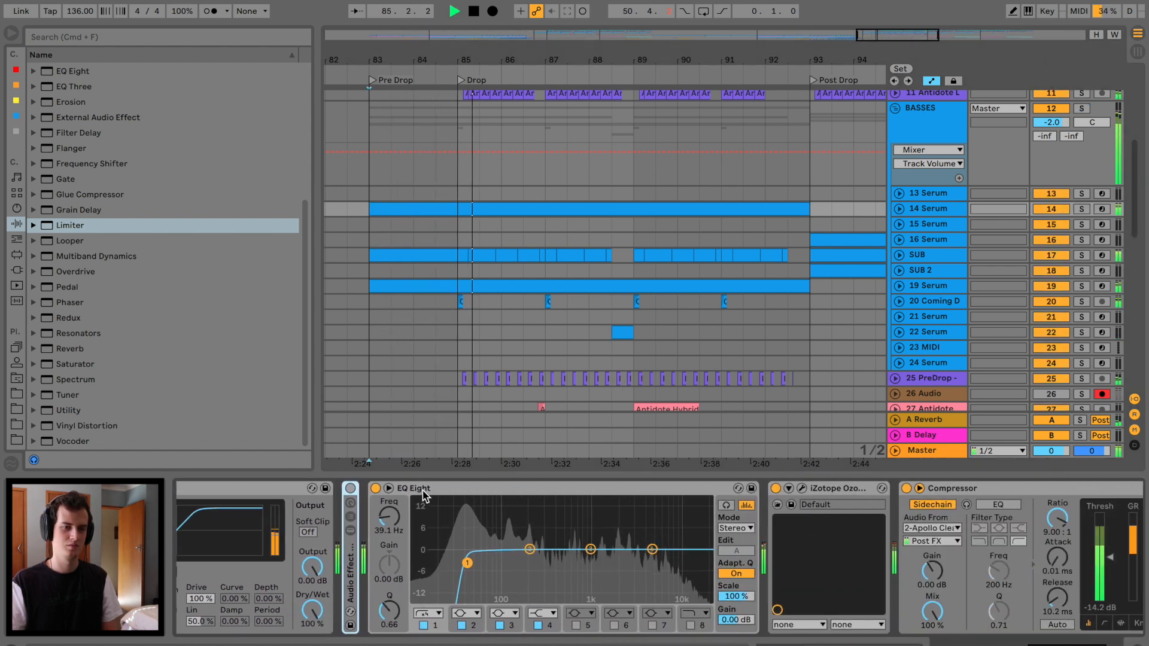
click(351, 489)
click(351, 517)
key(space)
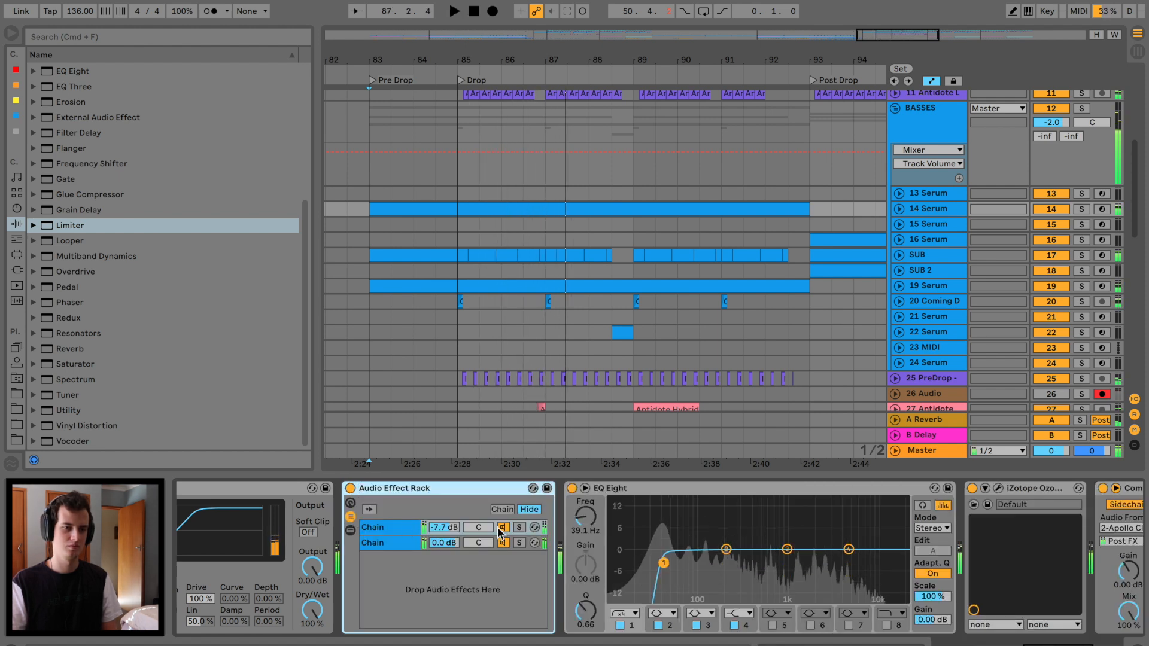
click(518, 528)
key(space)
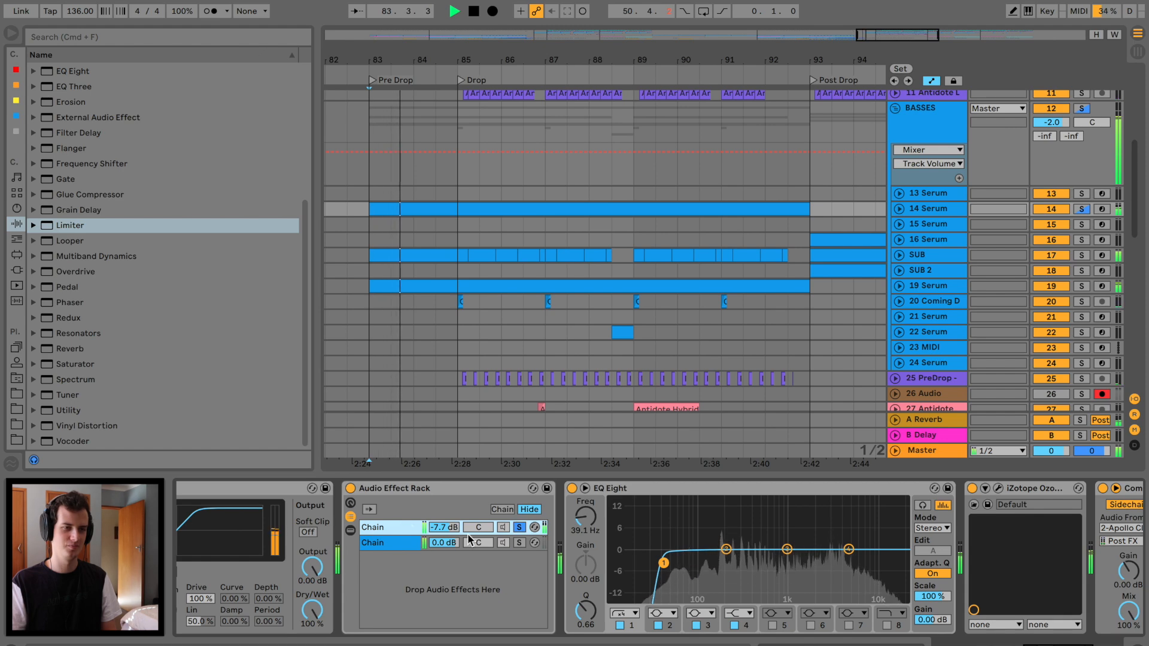
Insert Multiband Dynamics between OTT and Overdrive in the rack's first chain, and set the low band's Below threshold to -29.4 dB with ratio 1:0.86.
click(386, 530)
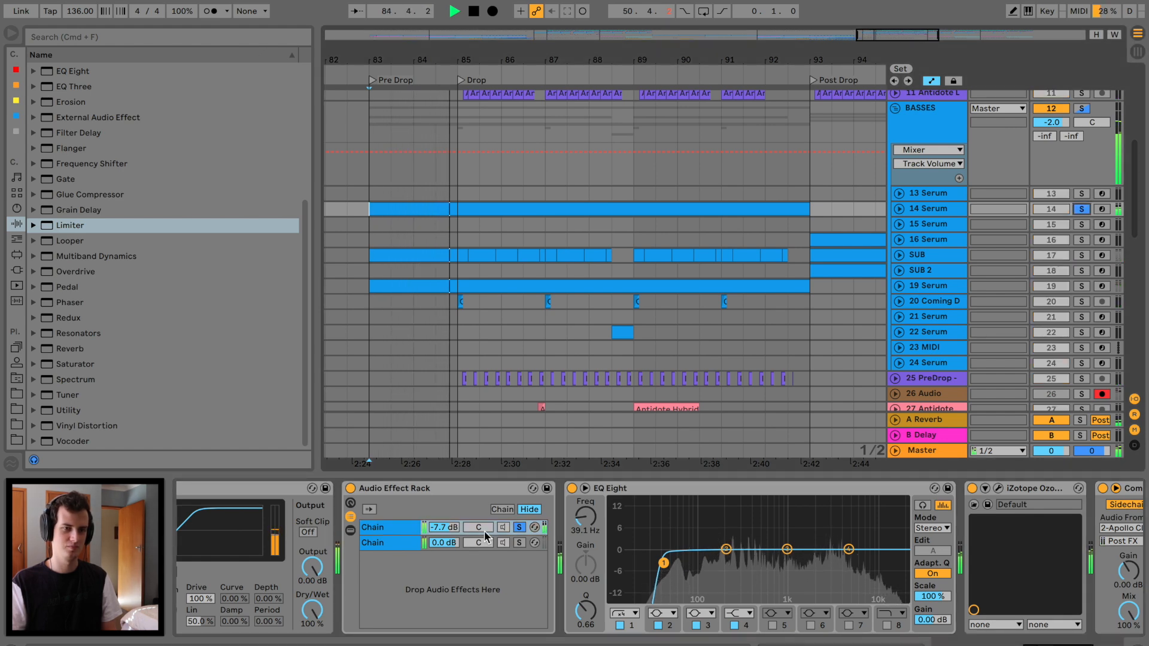
click(386, 530)
scroll(797, 573, right, 5)
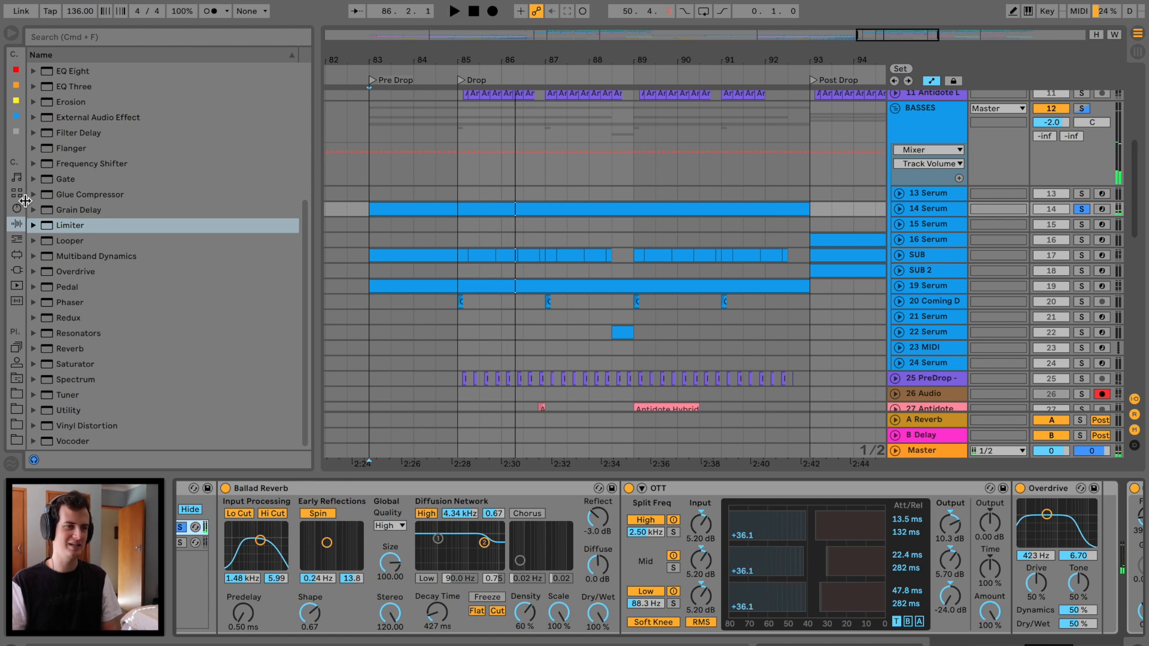
drag(89, 256, 598, 610)
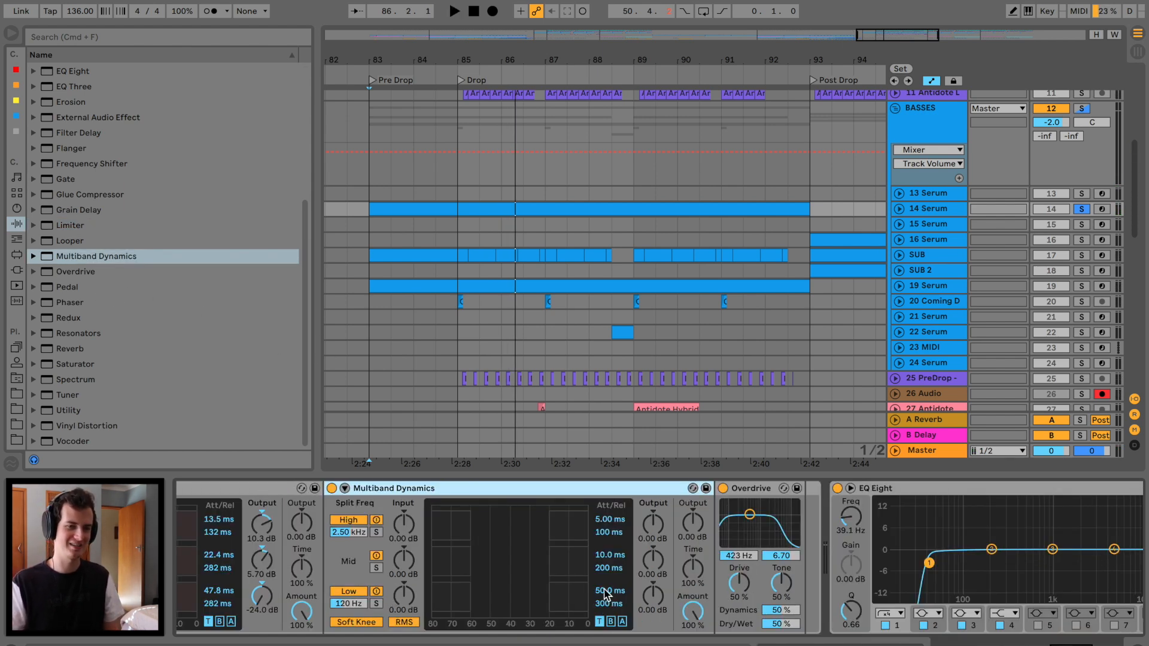
click(621, 625)
key(space)
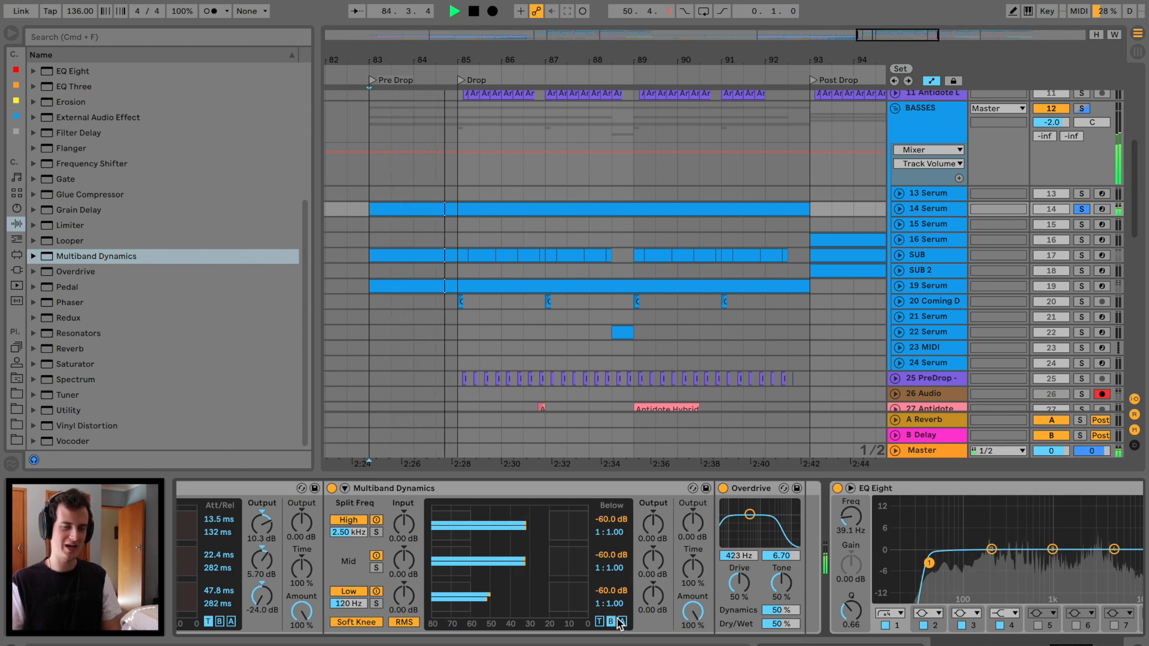
mouse_move(616, 592)
mouse_down()
mouse_move(616, 555)
mouse_move(610, 611)
mouse_up()
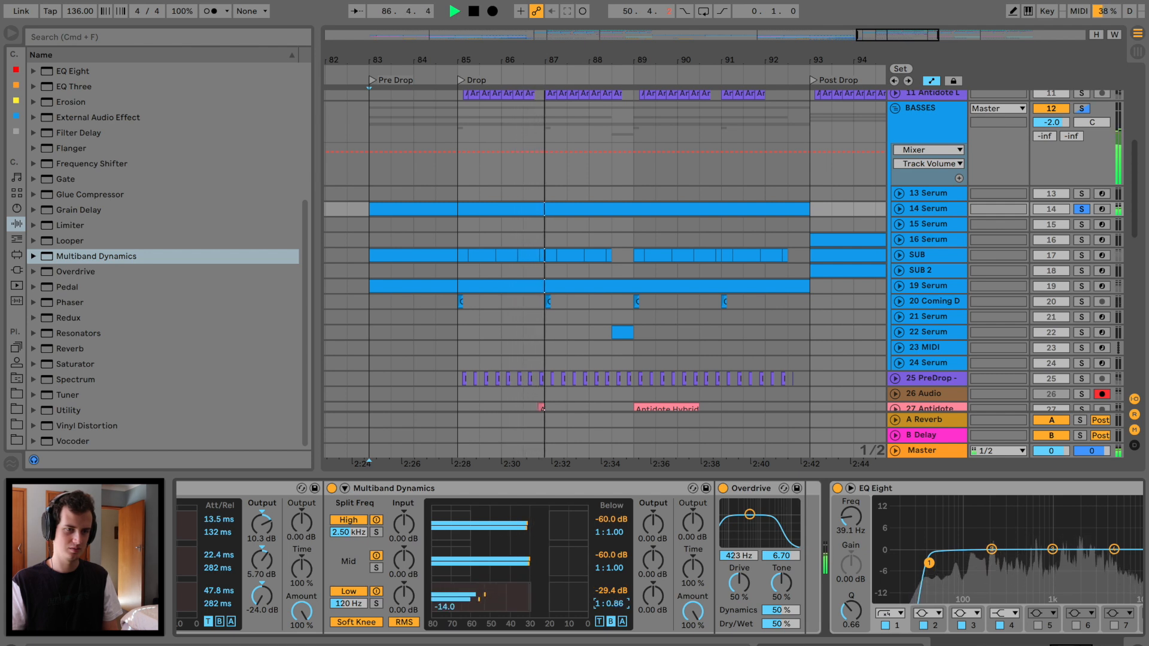
Set the low band's attack in Multiband Dynamics to 102 ms, and adjust the mid and high bands' attack times.
click(600, 622)
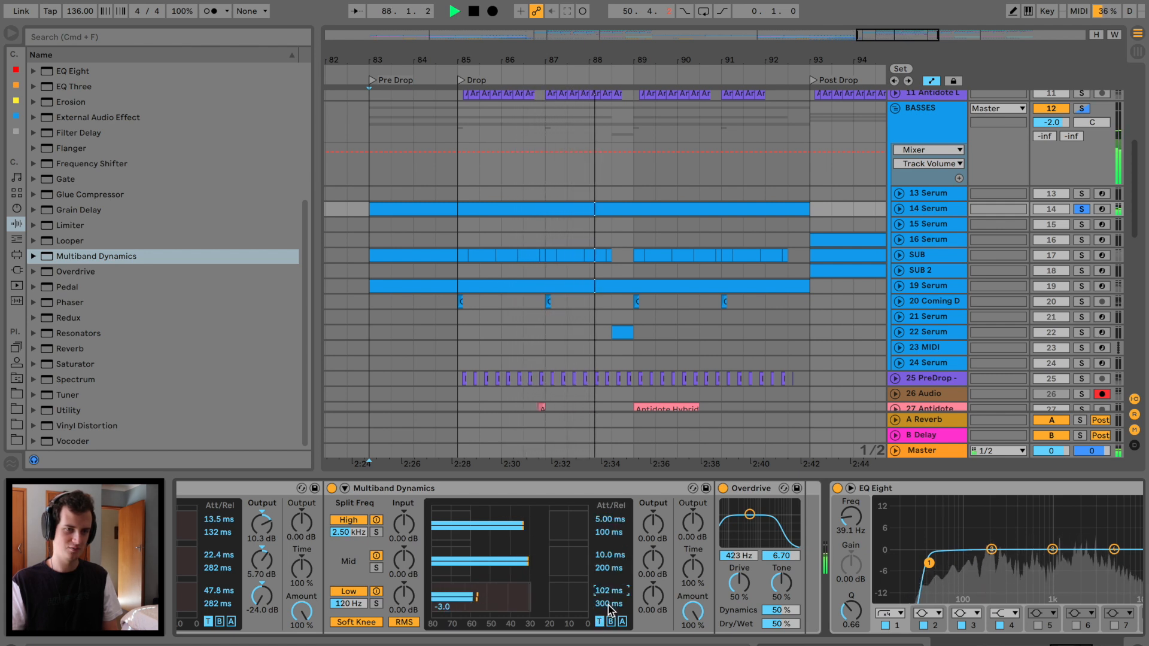
drag(610, 555, 609, 596)
drag(612, 520, 612, 510)
click(611, 622)
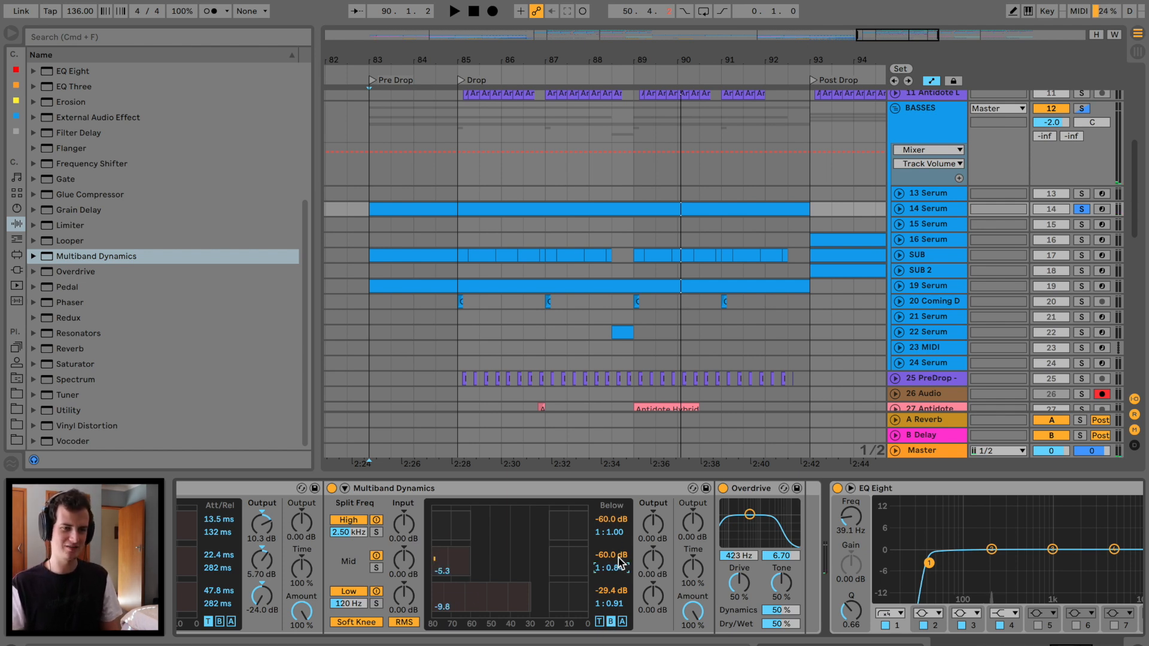
Set the Below thresholds and ratios to -31.2 dB and 1:0.36 for the mid band, -26.2 dB and 1:0.73 for the high band.
key(space)
drag(612, 555, 611, 539)
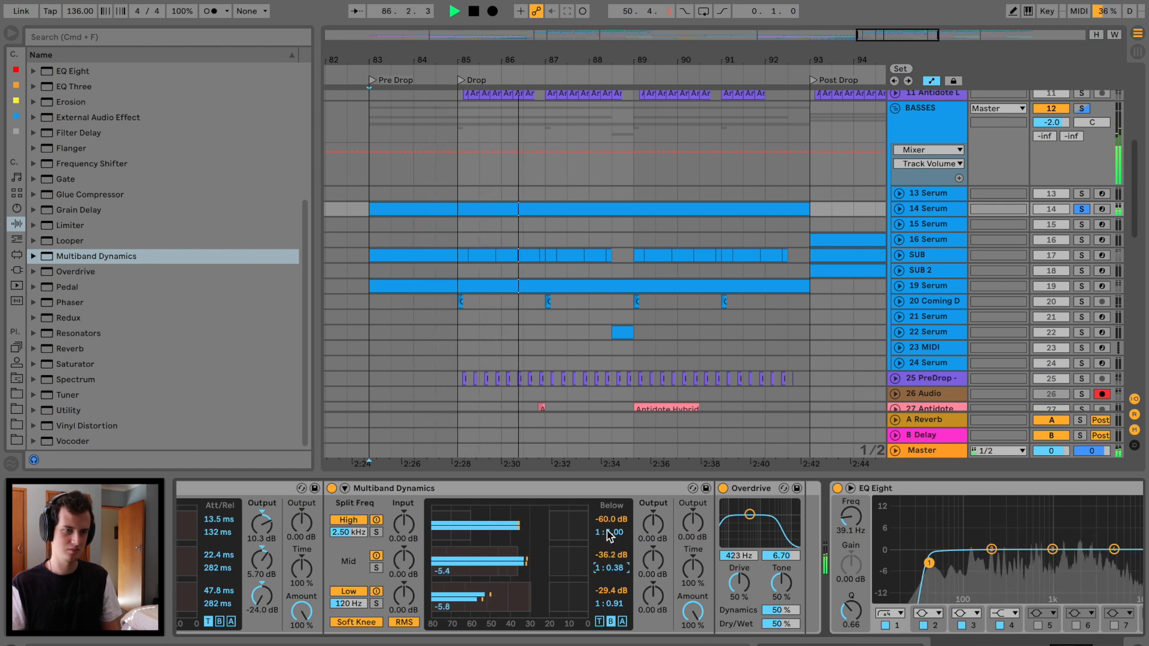
drag(612, 521, 619, 576)
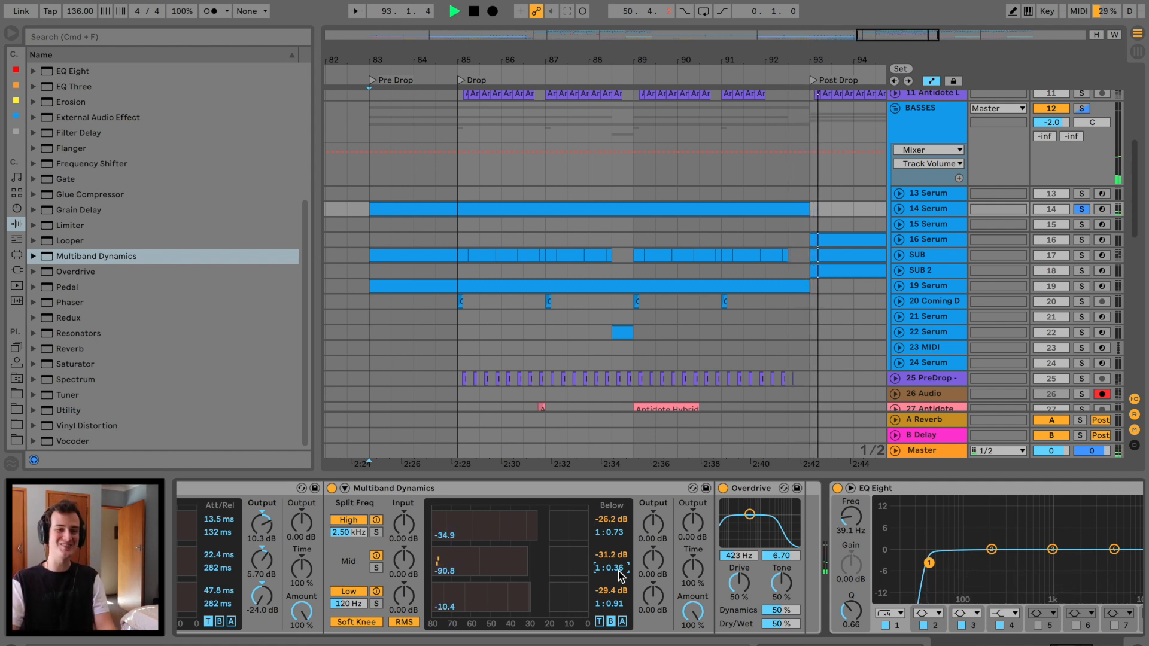
key(space)
key(space)
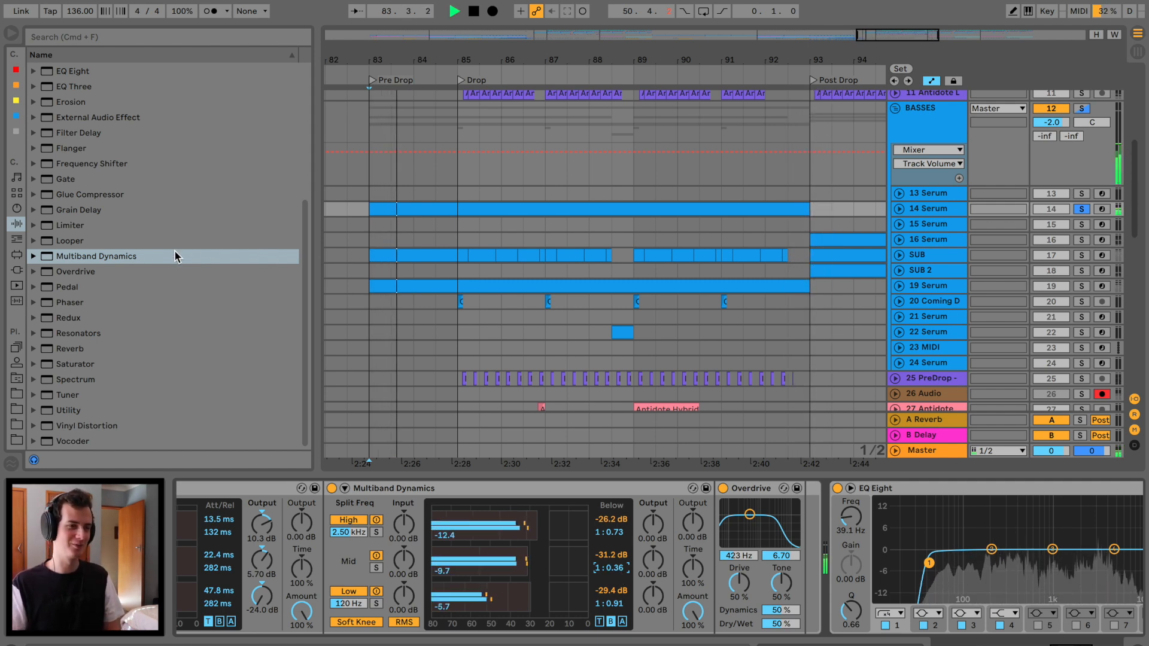
Add a Gate after the Overdrive with its threshold at -19.7 dB and release at 105 ms.
drag(67, 180, 781, 557)
drag(497, 521, 497, 523)
mouse_move(621, 611)
mouse_down()
mouse_move(621, 592)
mouse_move(584, 603)
mouse_move(621, 607)
mouse_up()
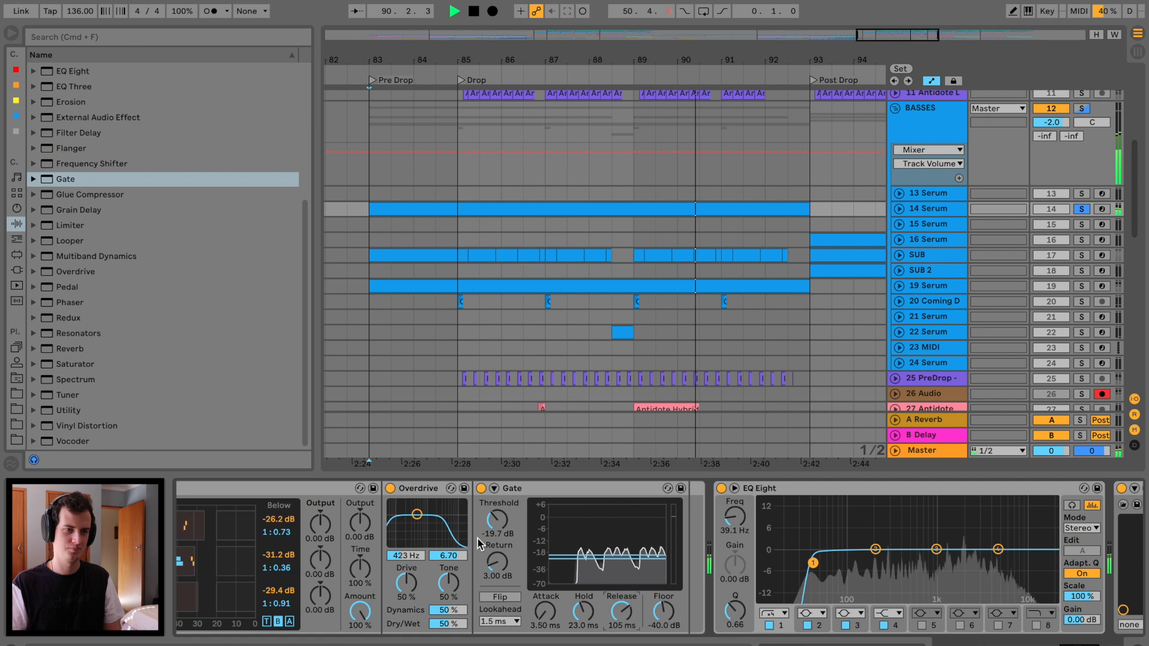
Place Multiband Dynamics and the Gate next to each other before the Overdrive and group them into a nested Audio Effect Rack.
scroll(527, 573, left, 5)
key(space)
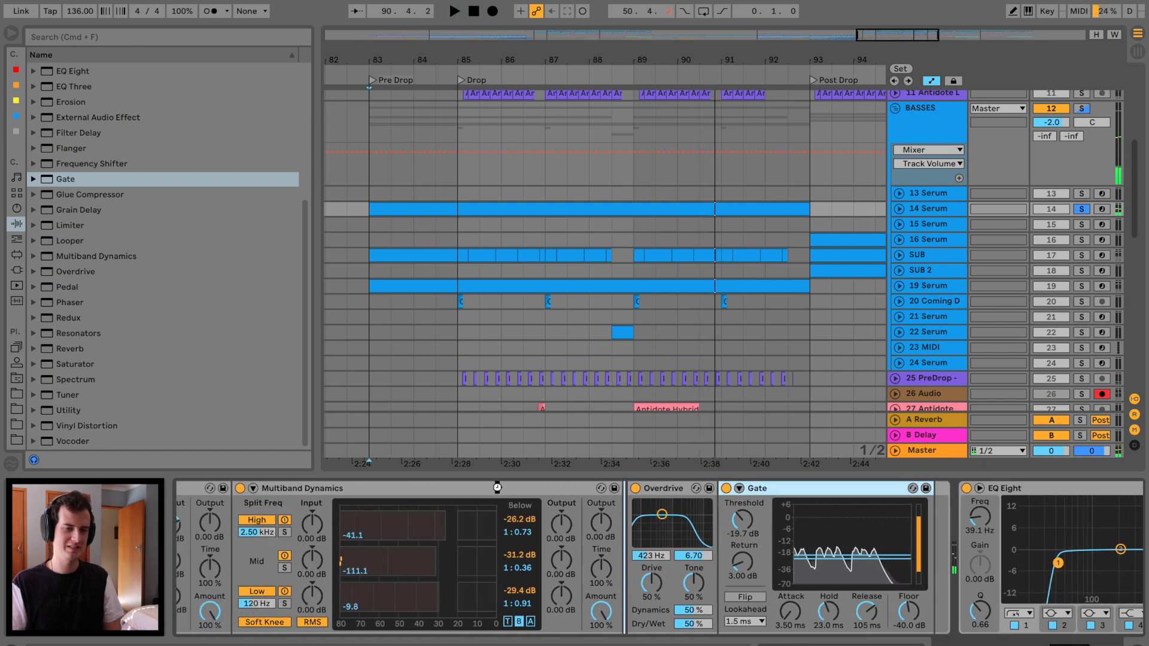
drag(499, 486, 484, 498)
key(super+g)
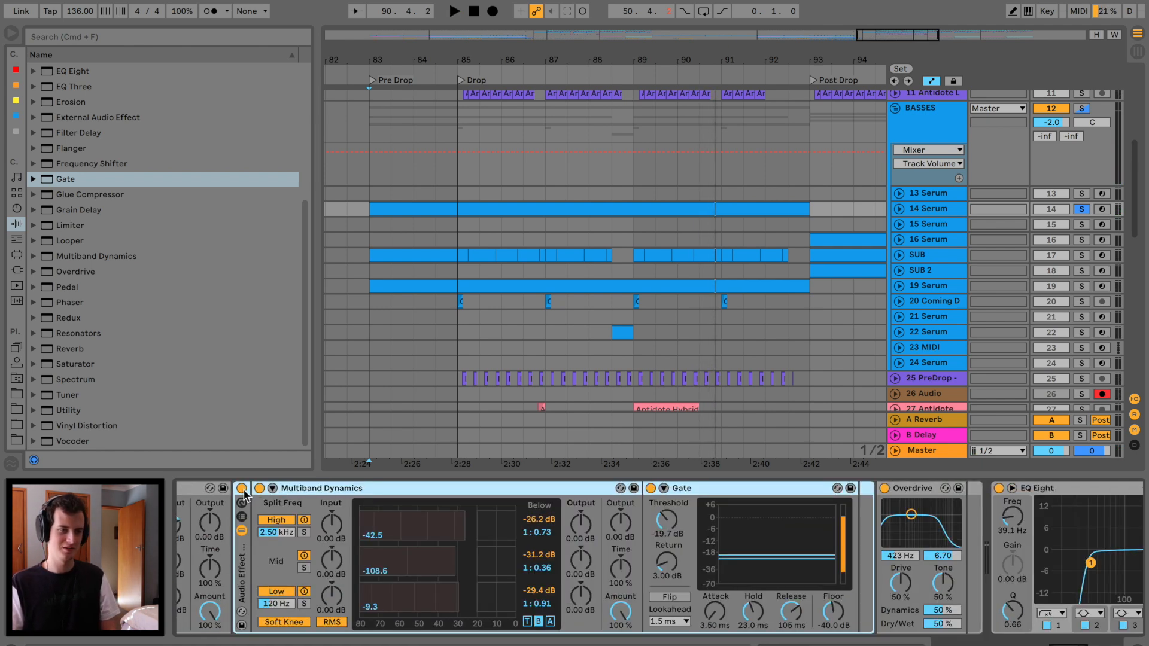
Compare the soloed 14 Serum with the nested rack bypassed and enabled, playing from the Drop at bar 85.
click(243, 492)
key(space)
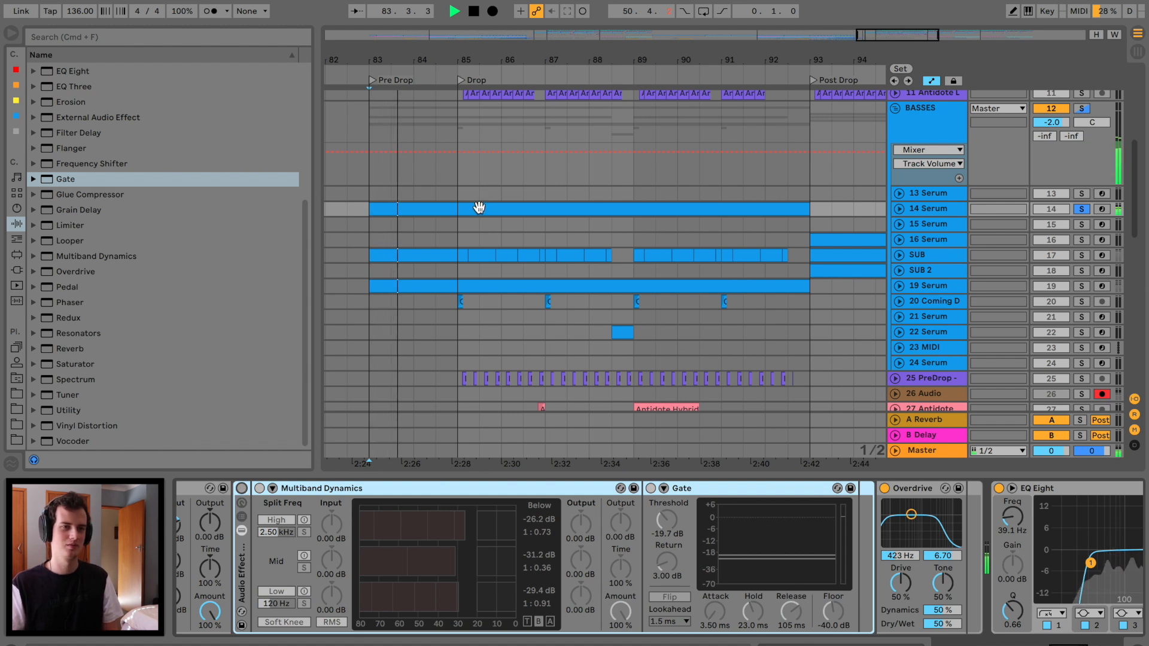
click(461, 206)
click(242, 490)
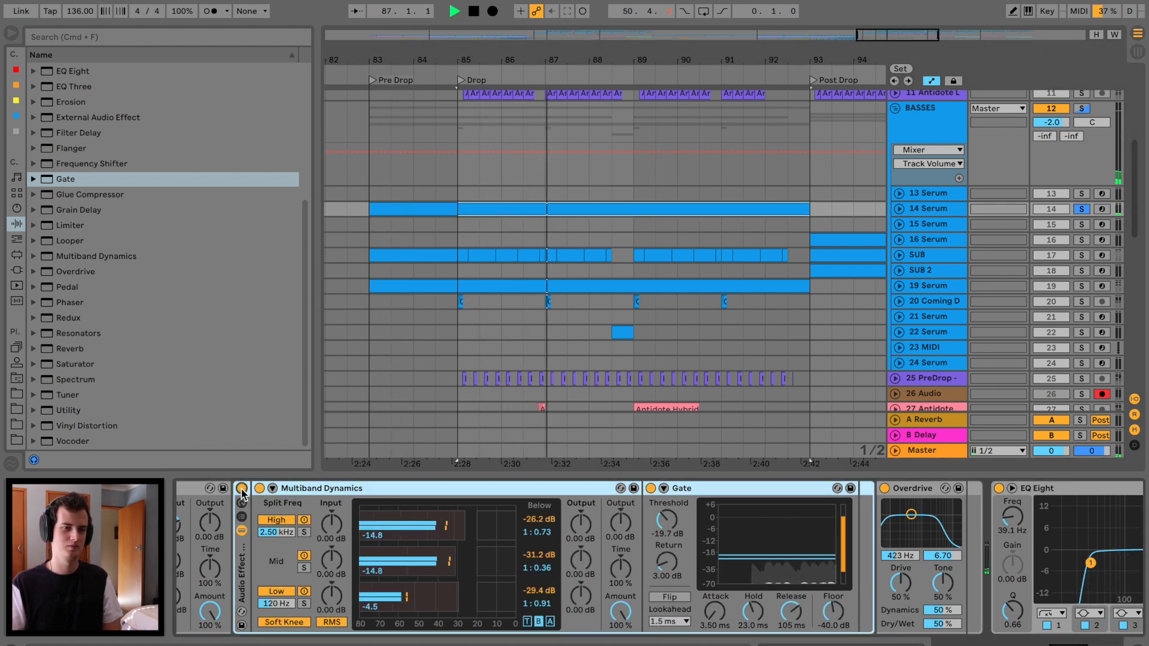
Move the Gate out of the nested rack to after the Overdrive.
scroll(390, 514, left, 6)
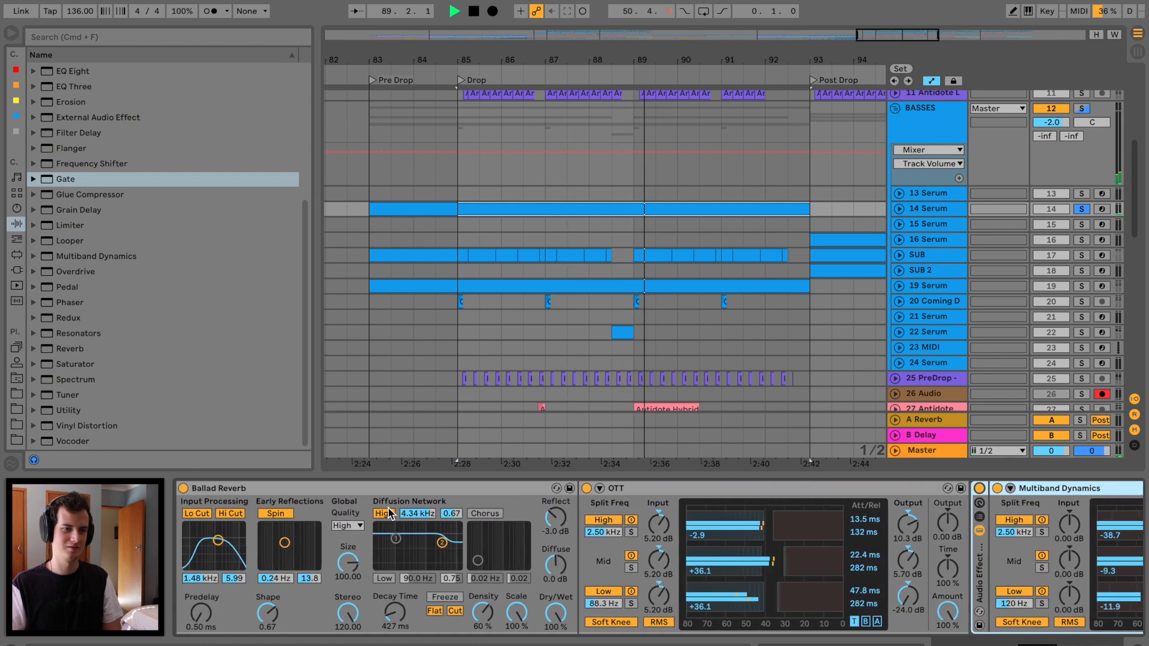
scroll(390, 514, right, 8)
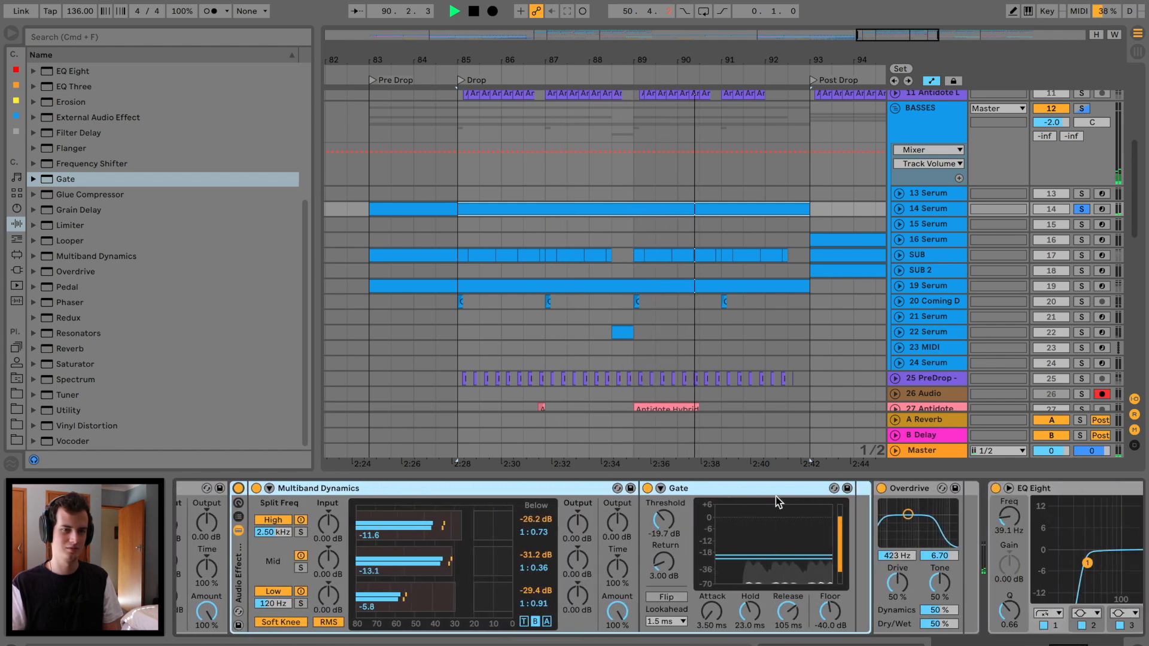
drag(720, 493, 926, 506)
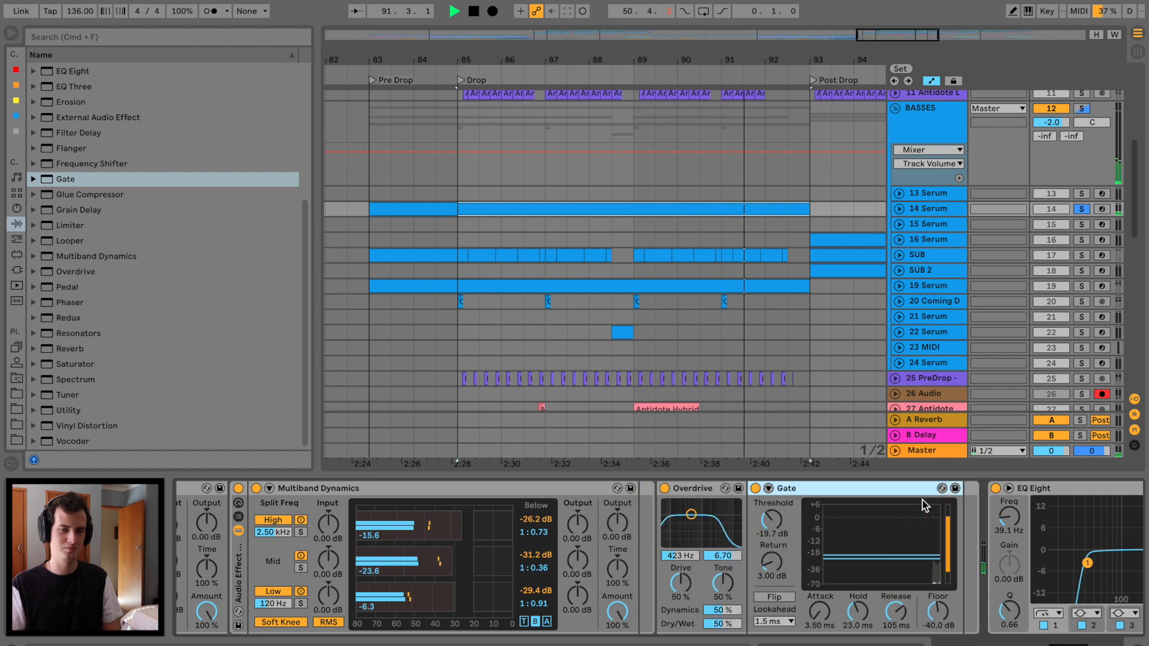
scroll(718, 508, left, 3)
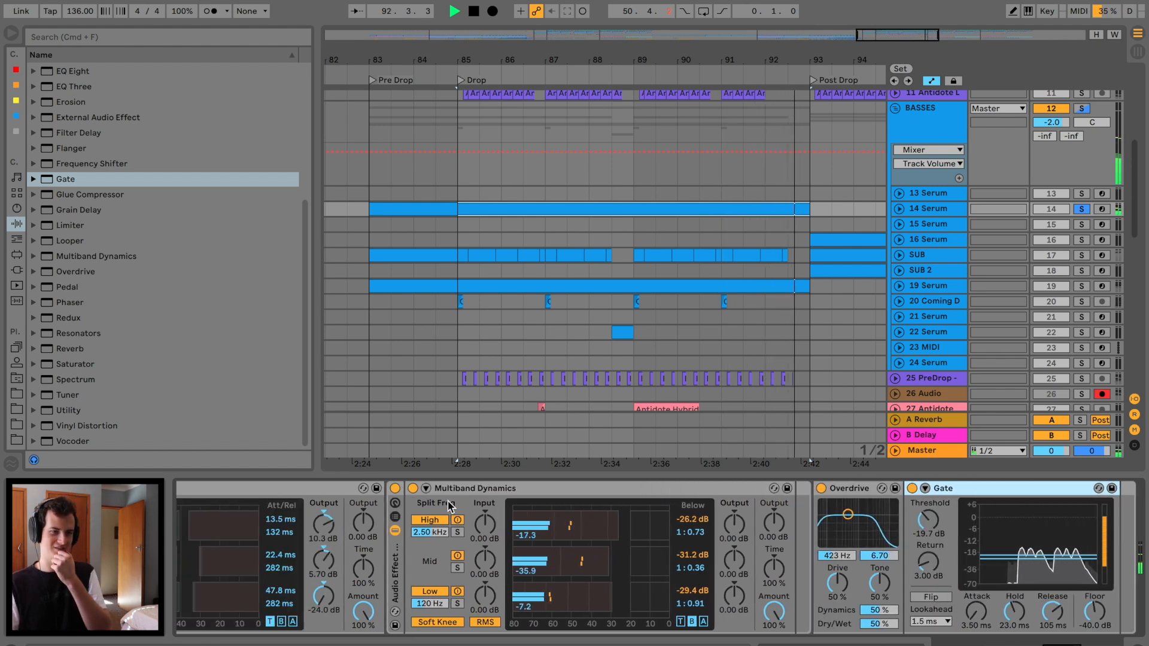
Unsolo 14 Serum, replay from before the Pre Drop, and set the Gate's release to 171 ms and Multiband Dynamics' output to 3.10 dB and time to 282%.
click(1082, 209)
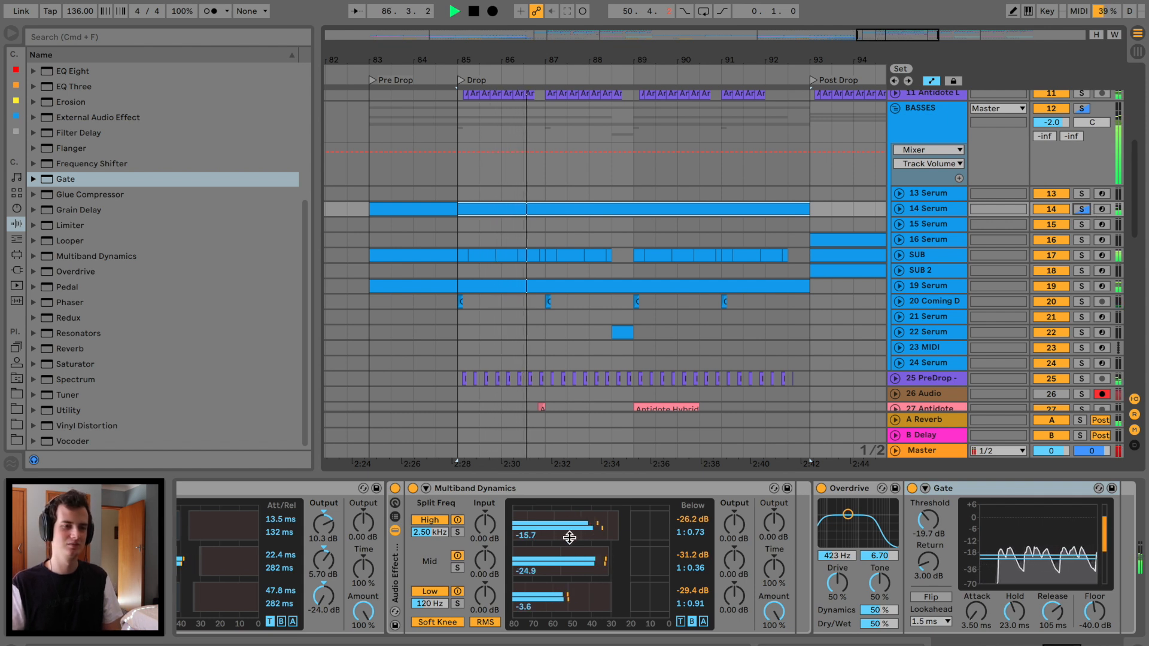
click(364, 210)
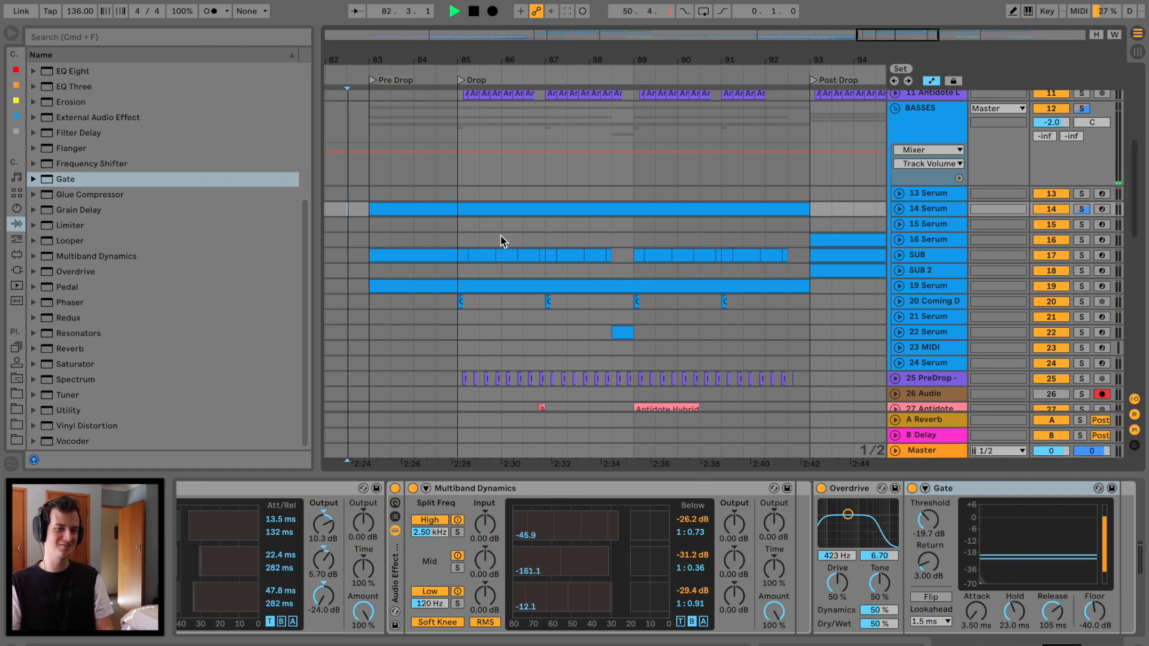
key(space)
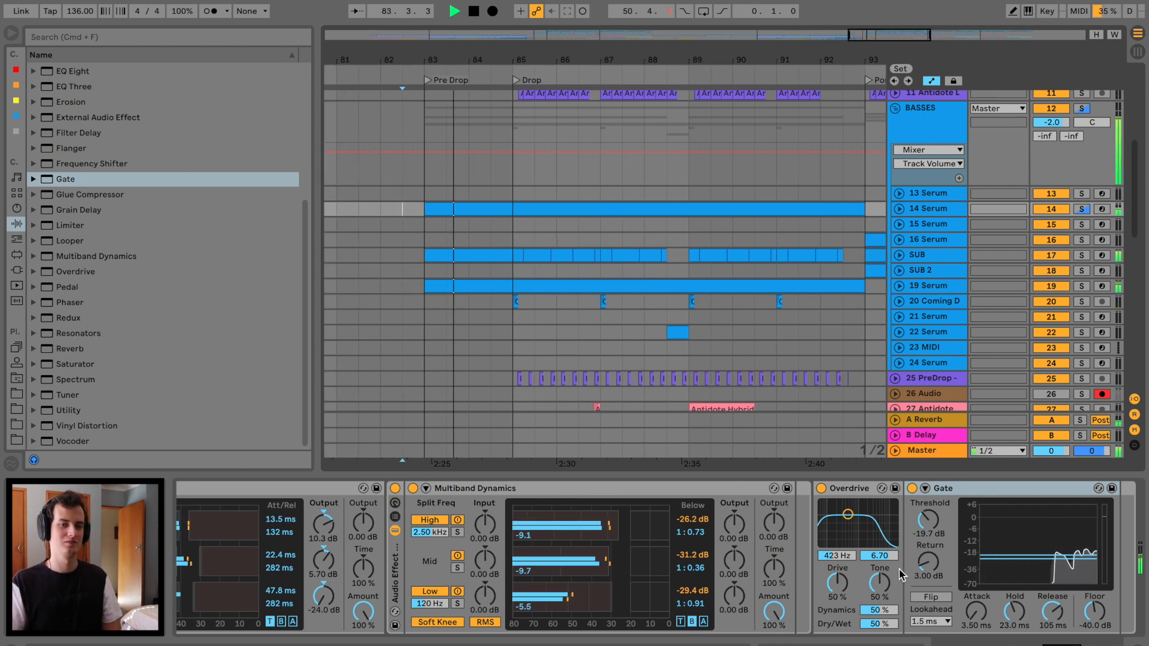
drag(1053, 614, 1054, 601)
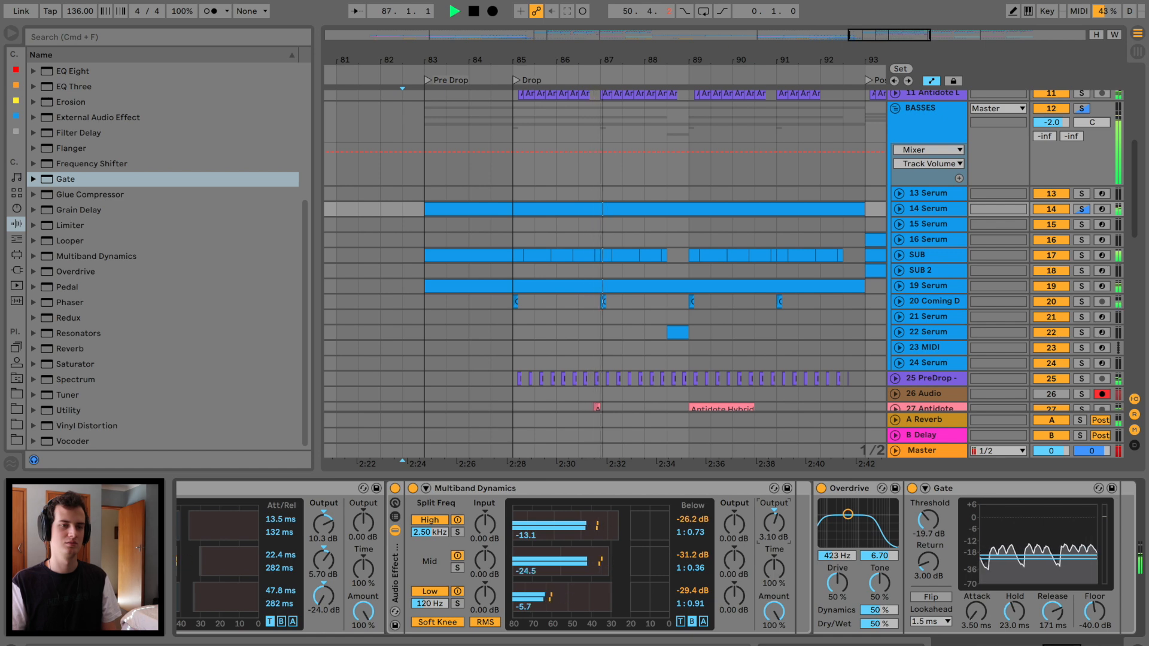
drag(774, 568, 774, 552)
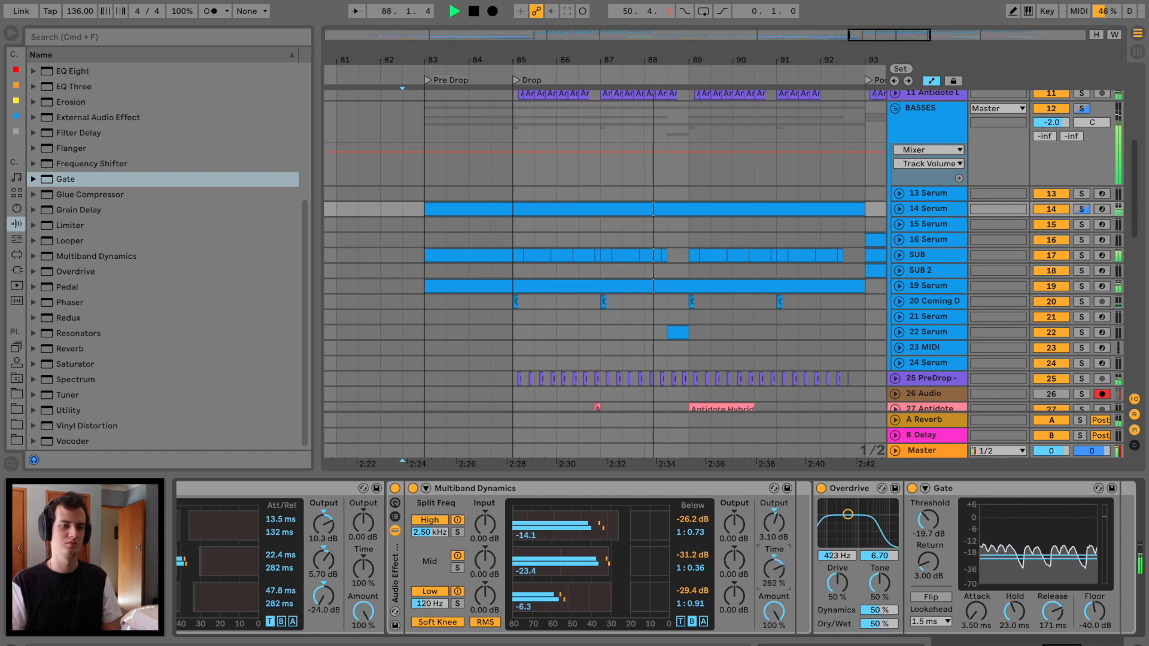
Unsolo the first chain of 14 Serum's Audio Effect Rack and audition the full mix from before the Pre Drop.
scroll(720, 578, left, 6)
scroll(720, 578, left, 8)
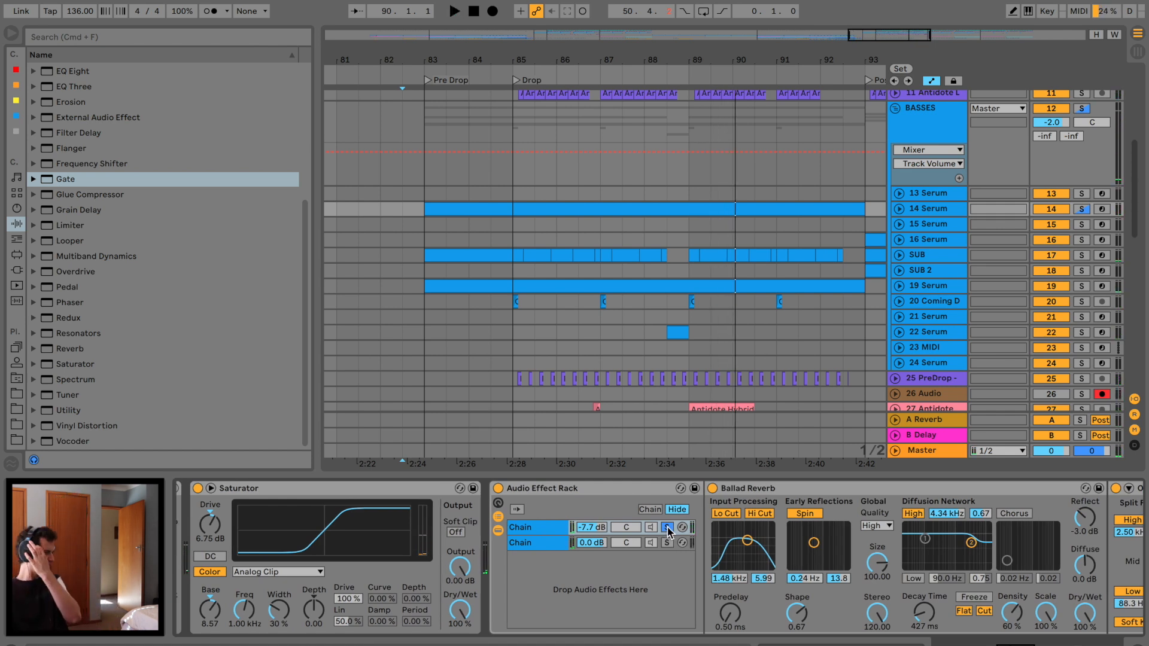
click(668, 528)
key(space)
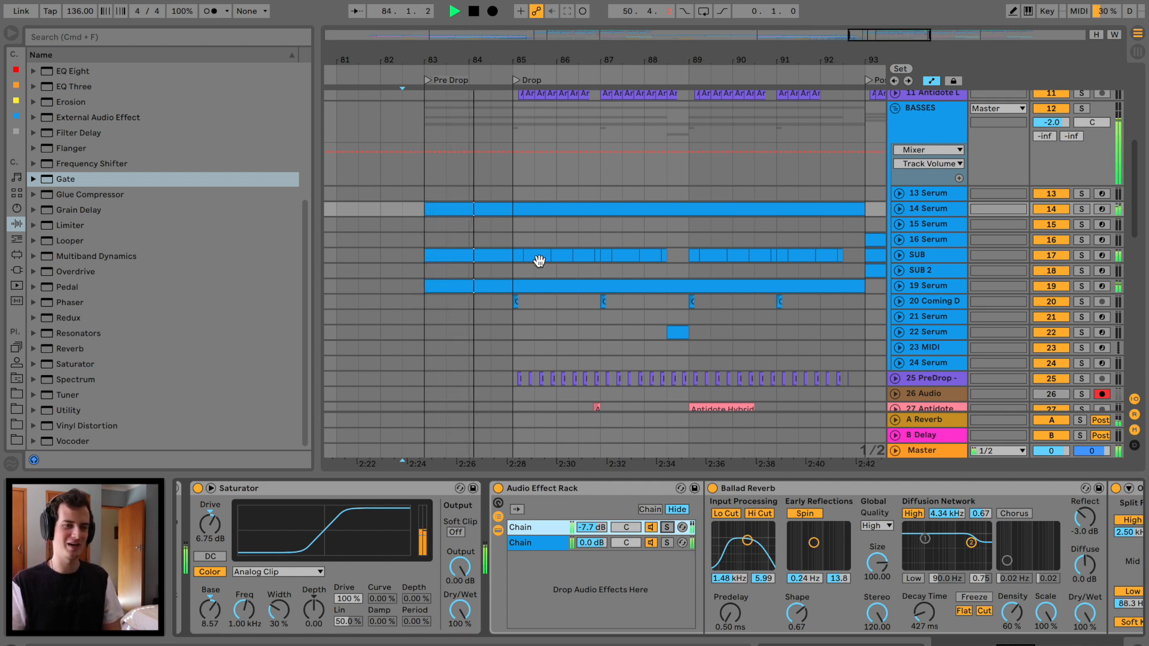
Mute the second chain of 14 Serum's Audio Effect Rack and audition the first Pre Drop and Drop from around bar 28.
click(651, 543)
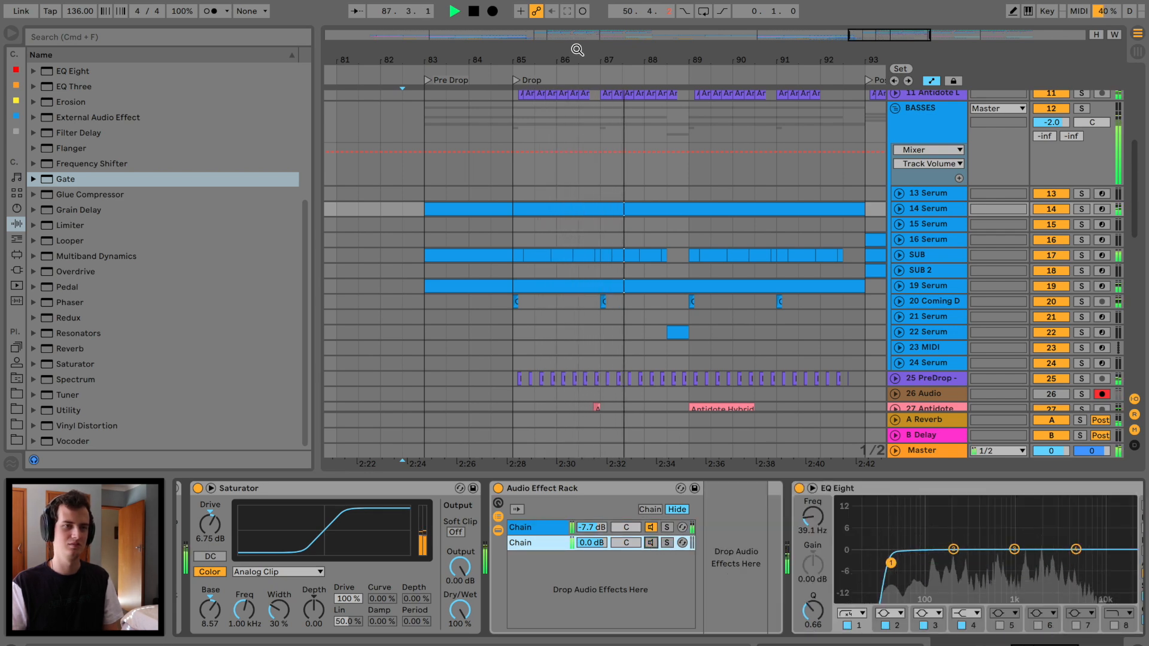
drag(580, 44, 685, 53)
scroll(549, 196, left, 5)
key(space)
click(523, 209)
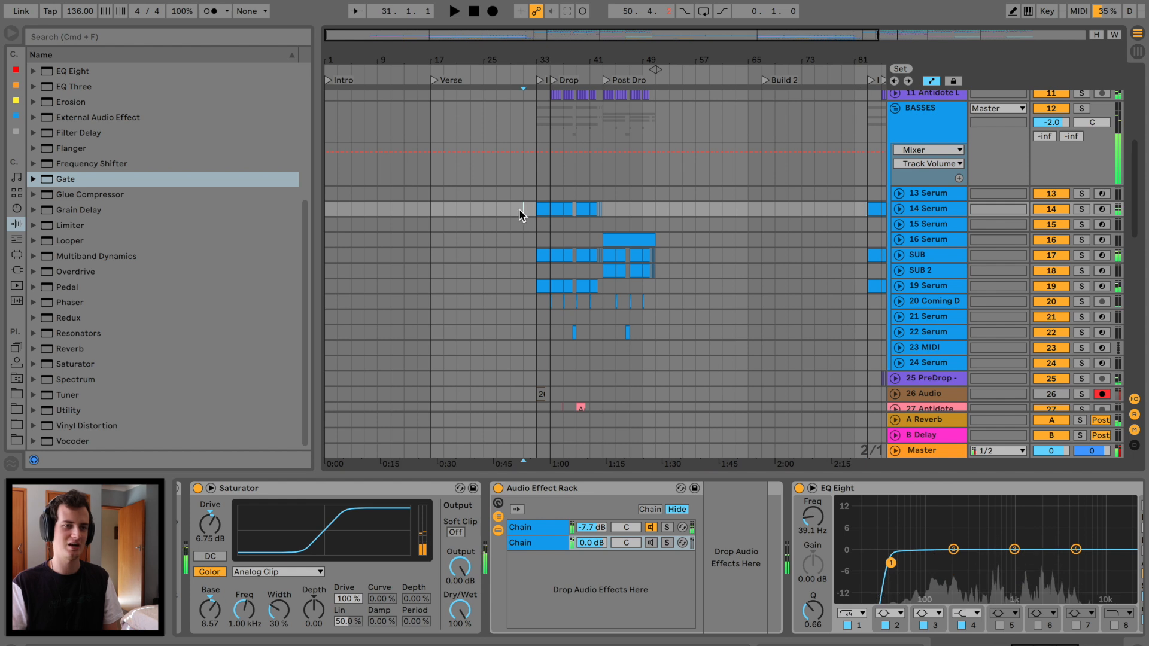
drag(562, 60, 563, 96)
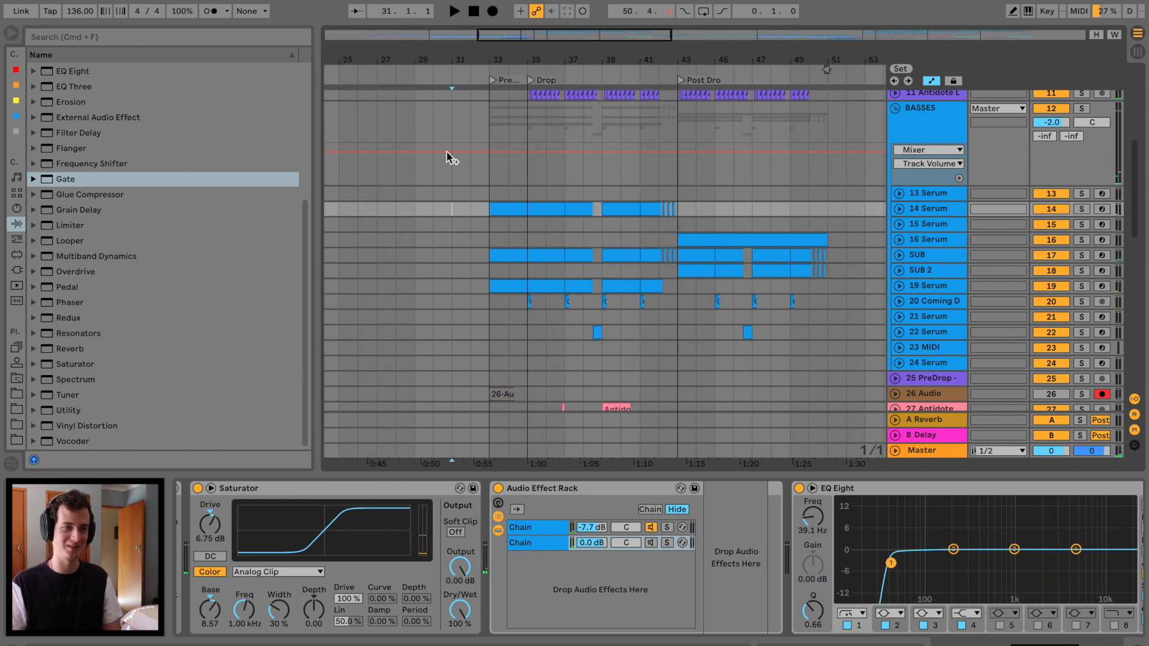
click(401, 203)
key(space)
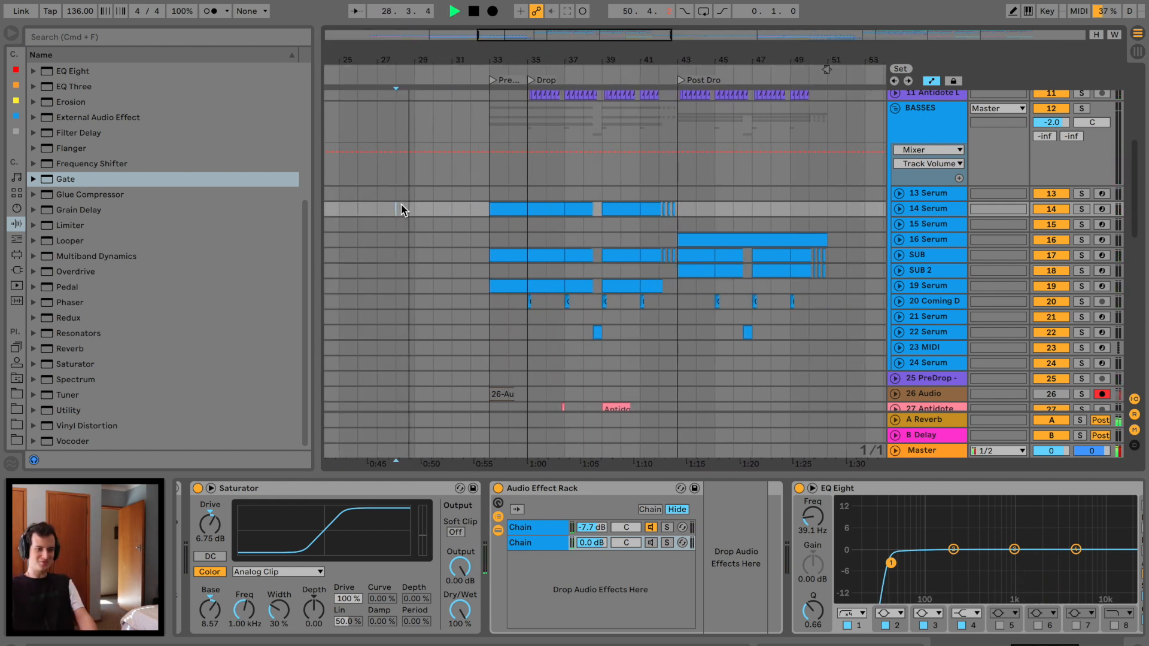
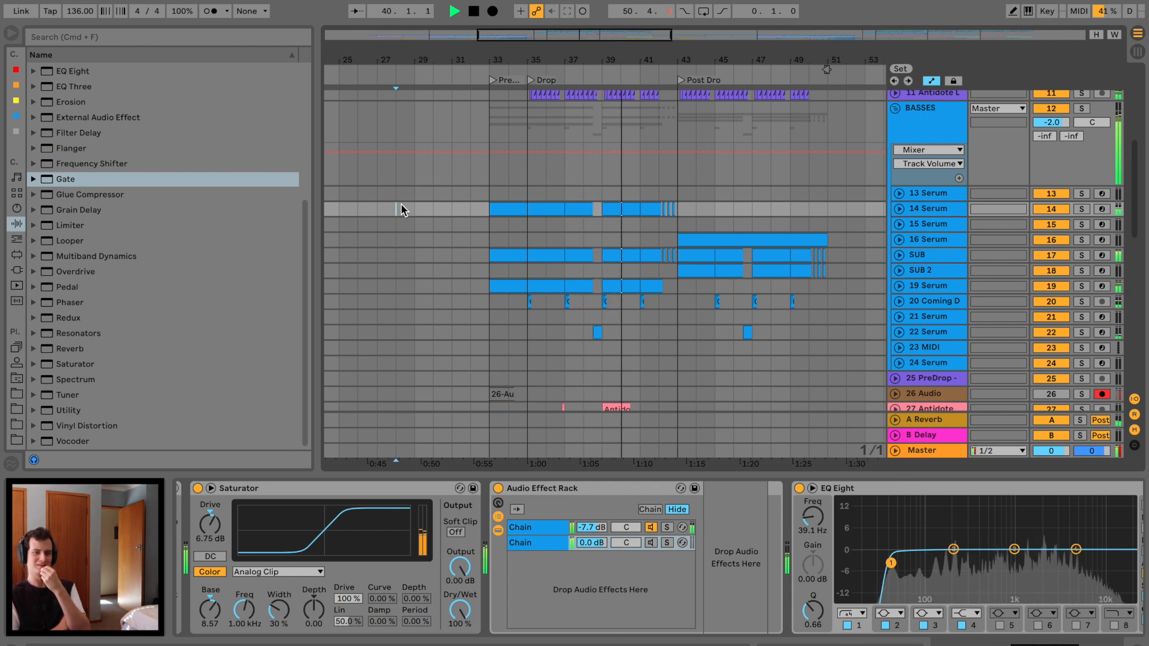
Replay 14 Serum in the mix from bar 32 and compare the rack's second chain active and muted.
key(space)
click(476, 228)
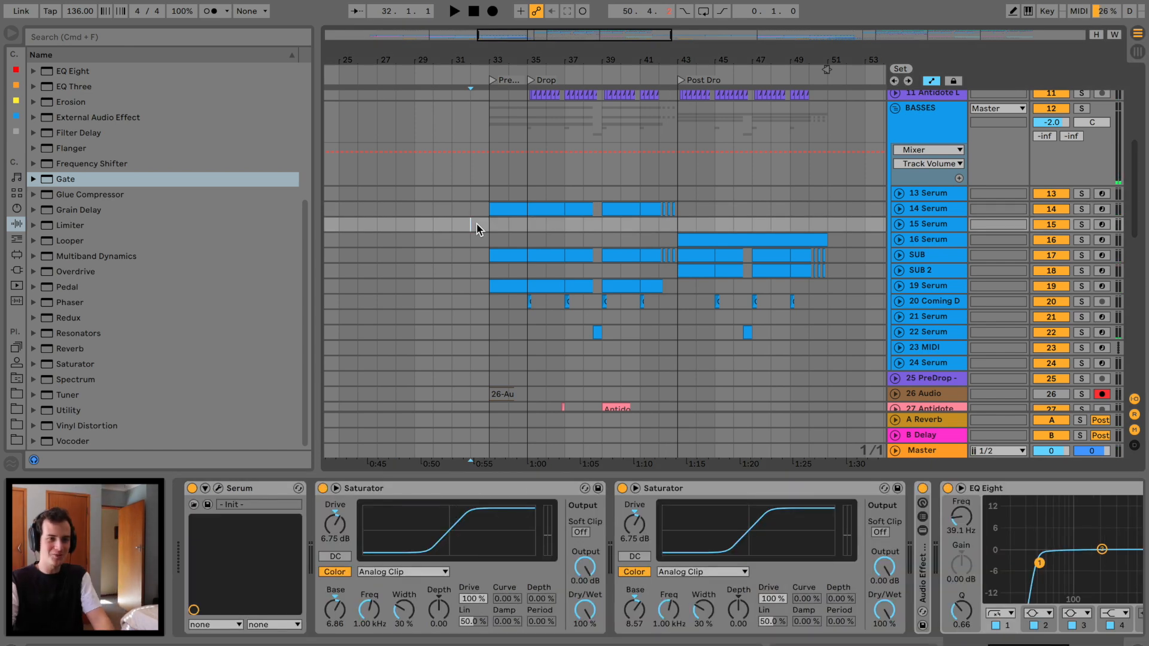
click(477, 211)
key(space)
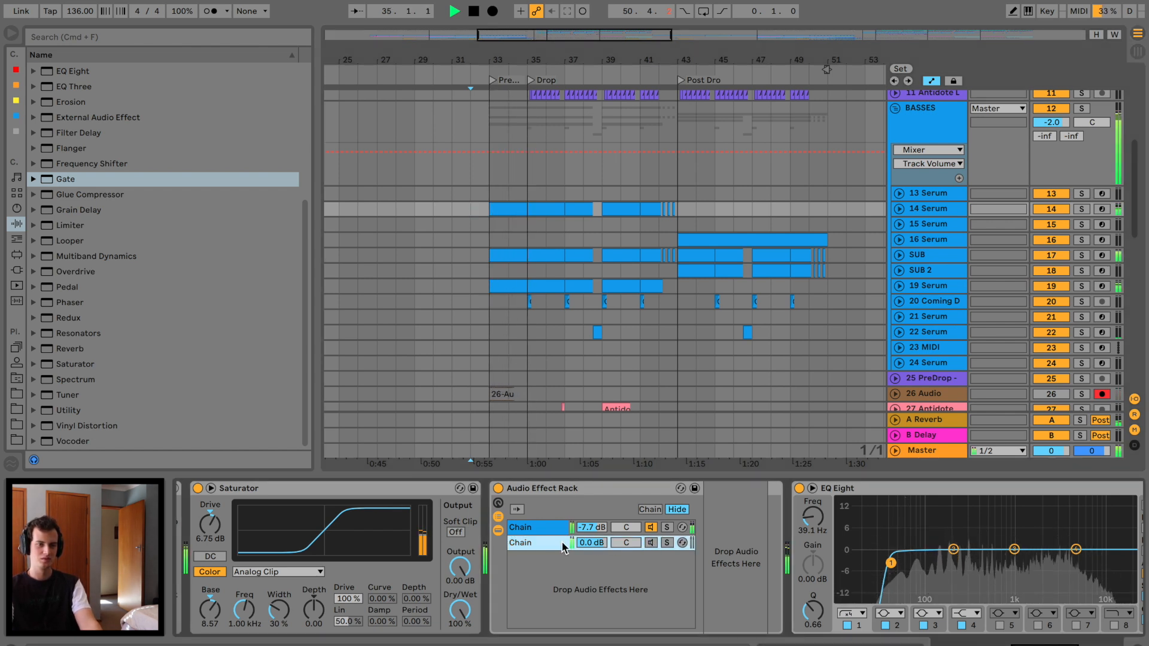
scroll(559, 545, right, 5)
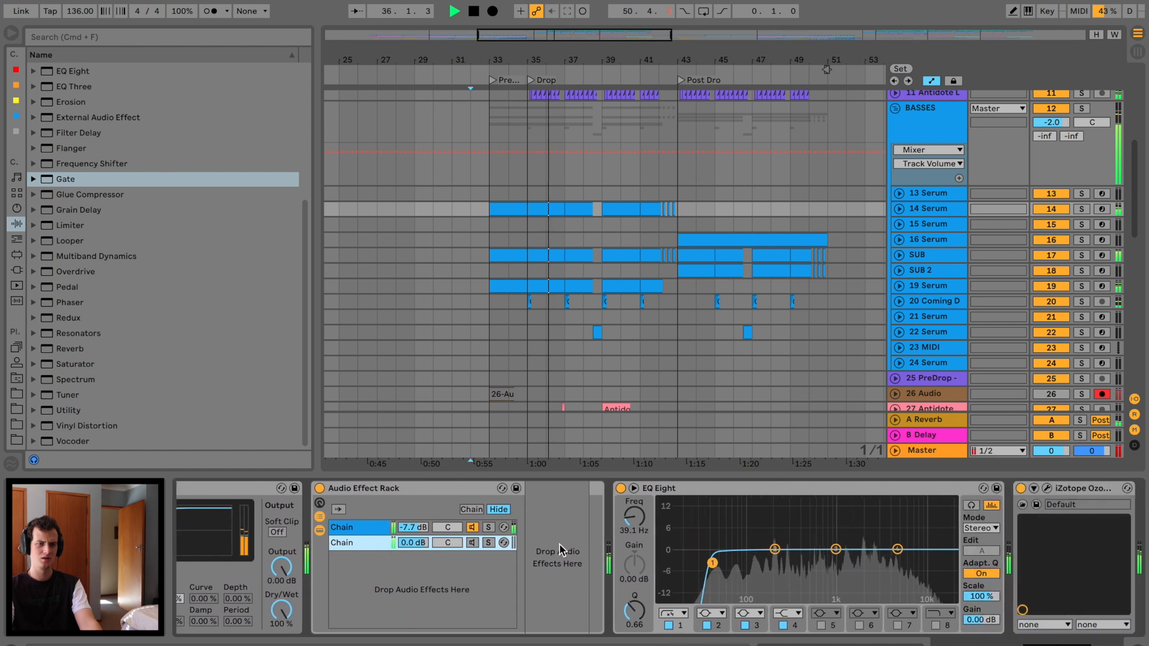
click(472, 542)
click(473, 543)
key(space)
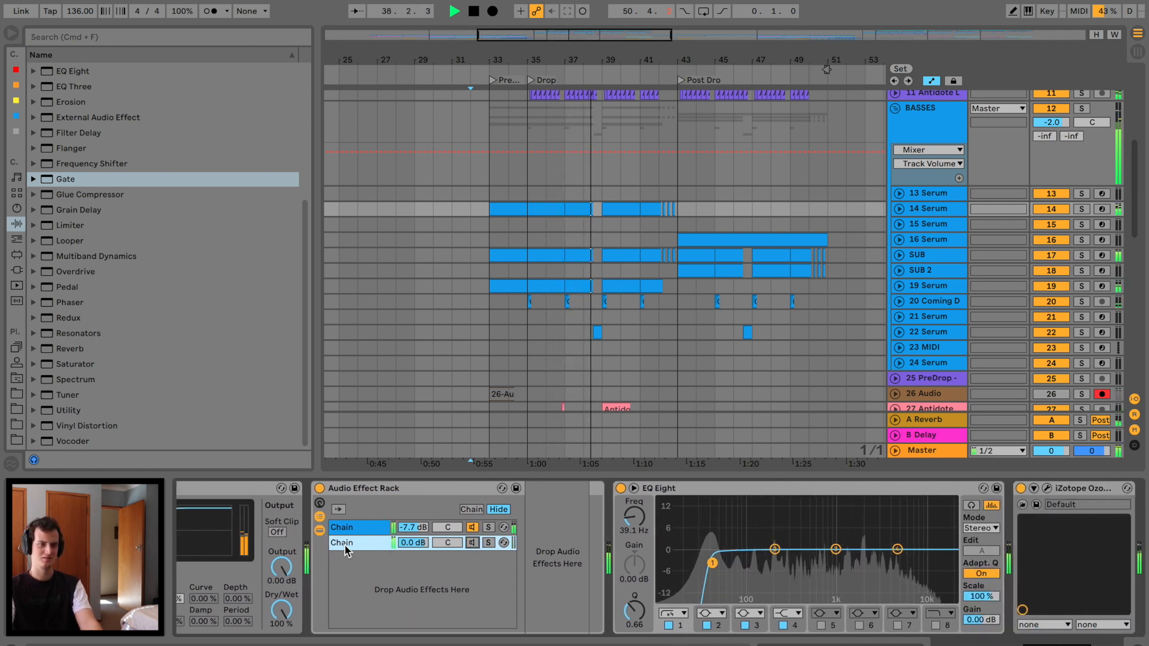
Insert an EQ Eight into the rack's second chain, make band 1 a low cut, and start playback from bar 32.
scroll(96, 183, up, 7)
drag(82, 282, 359, 546)
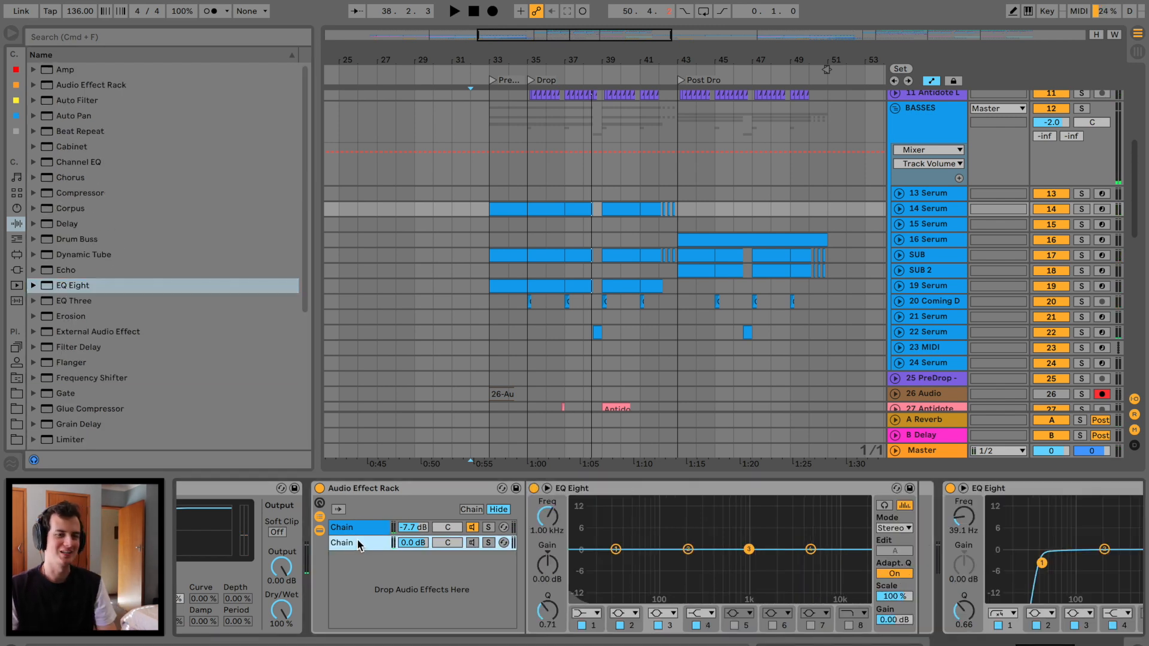
click(586, 613)
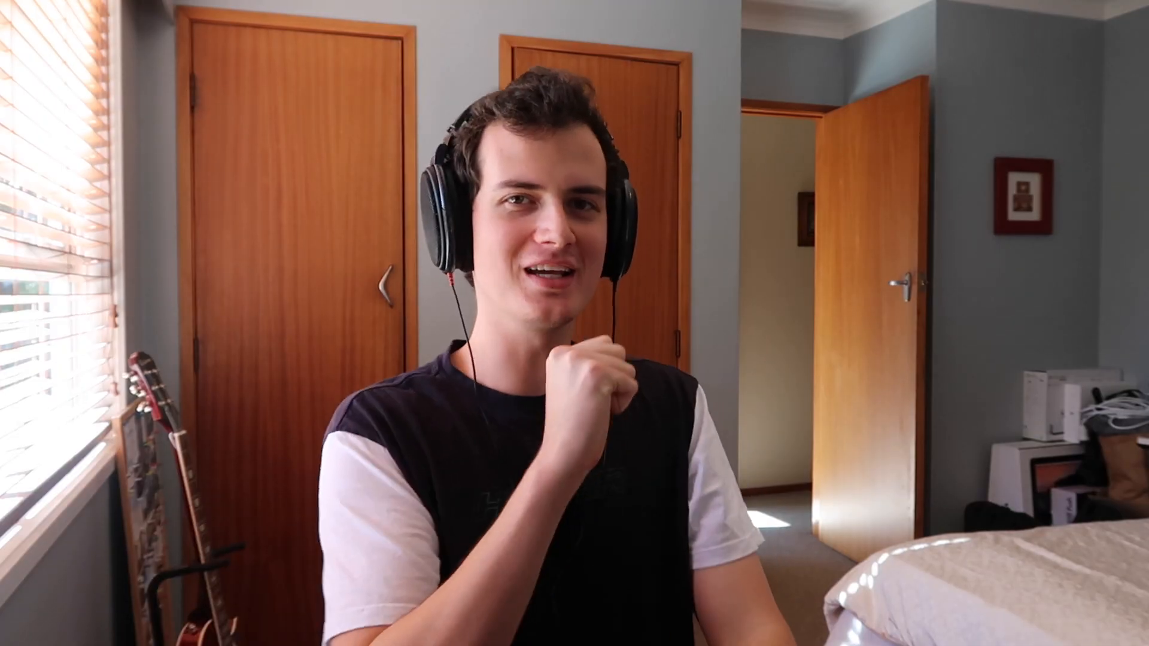
click(579, 626)
key(space)
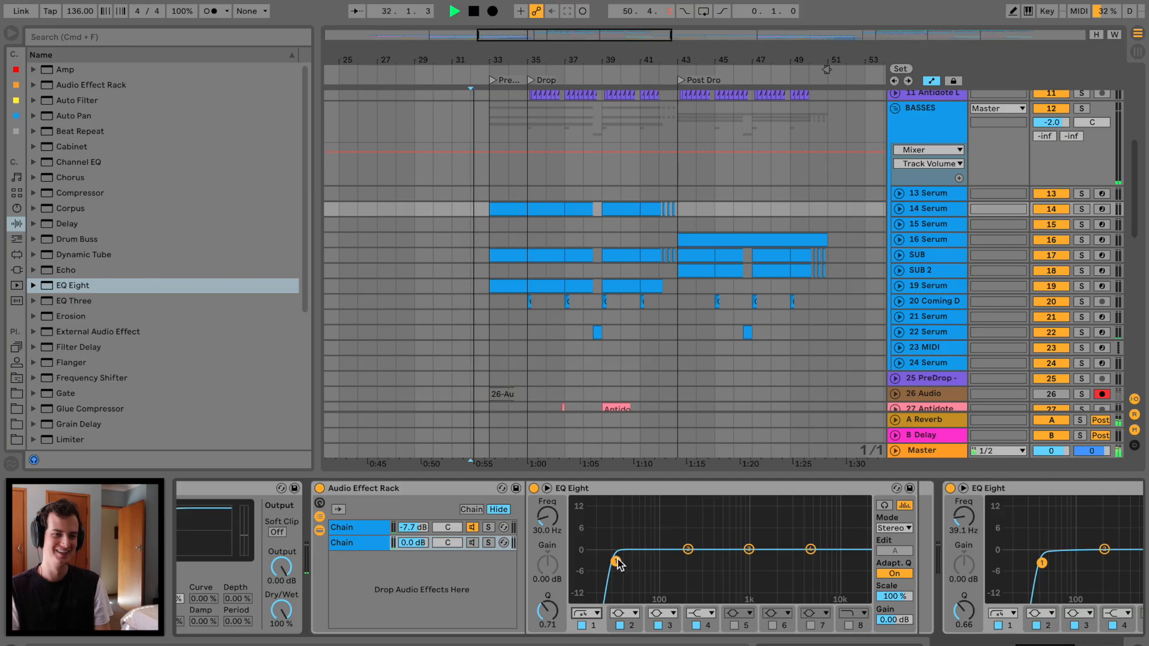
Activate the second chain, raise its EQ Eight low cut, and set band 4 to 2.11 kHz, -10.0 dB and band 2 to 240 Hz, -8.55 dB.
click(473, 543)
drag(620, 564, 654, 573)
drag(749, 550, 801, 580)
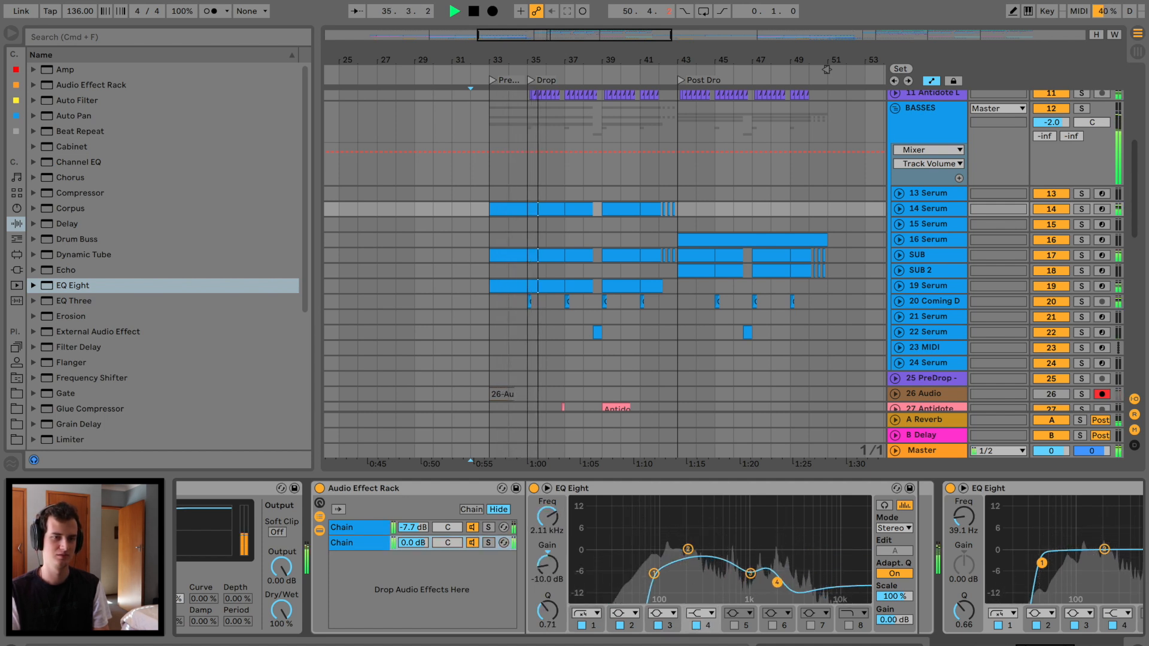
drag(688, 549, 694, 578)
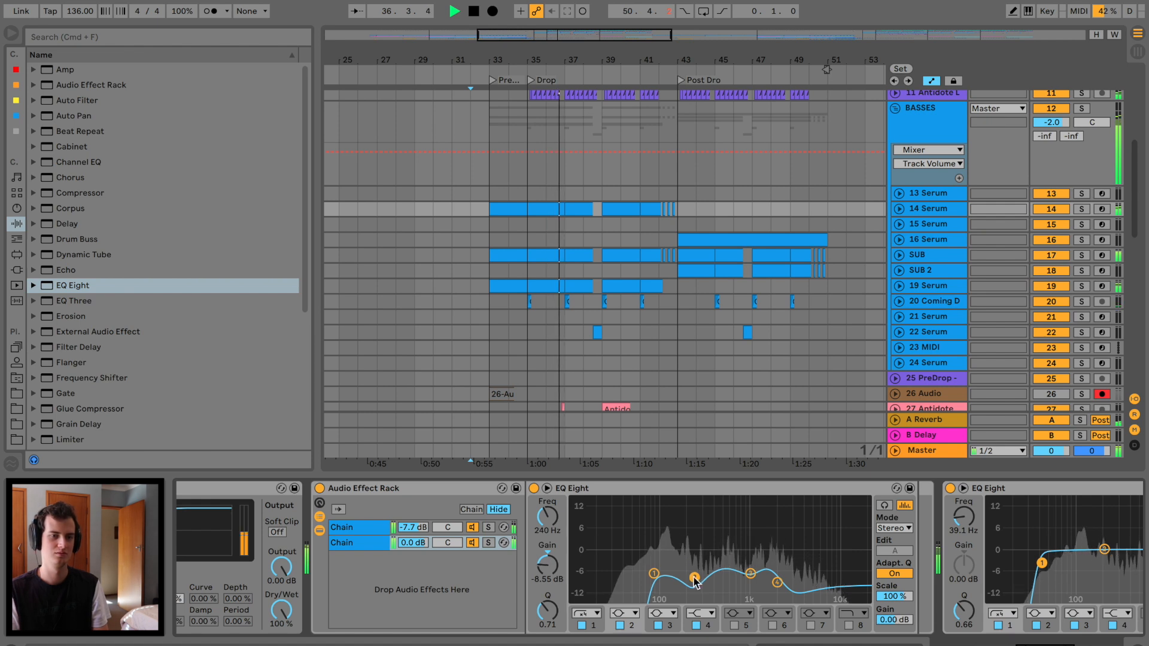
Compare the mix with the second chain muted and active, set the chain's volume to -5.6 dB, and audition into the Post Drop.
click(472, 543)
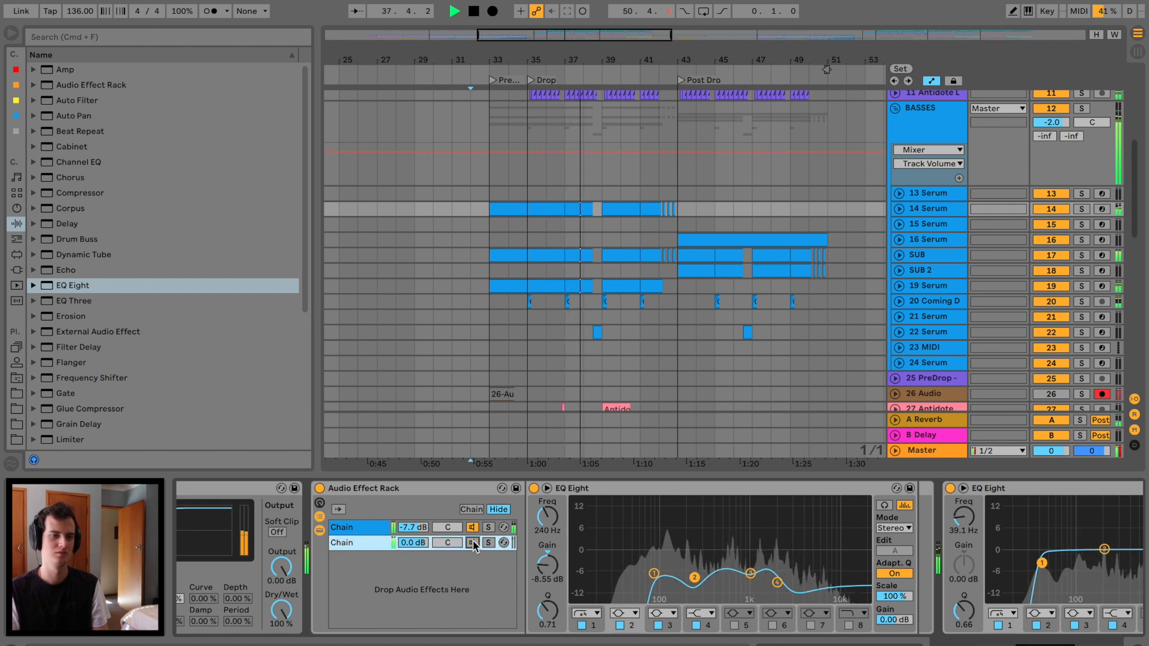
click(473, 543)
drag(413, 542, 411, 539)
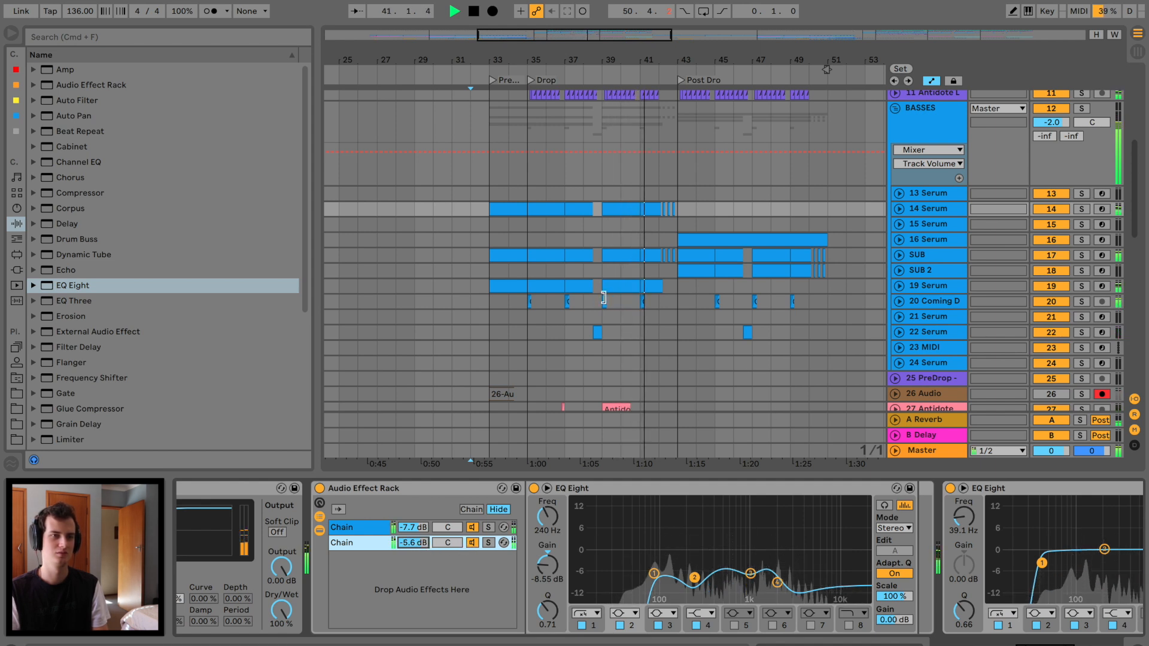
scroll(857, 222, up, 5)
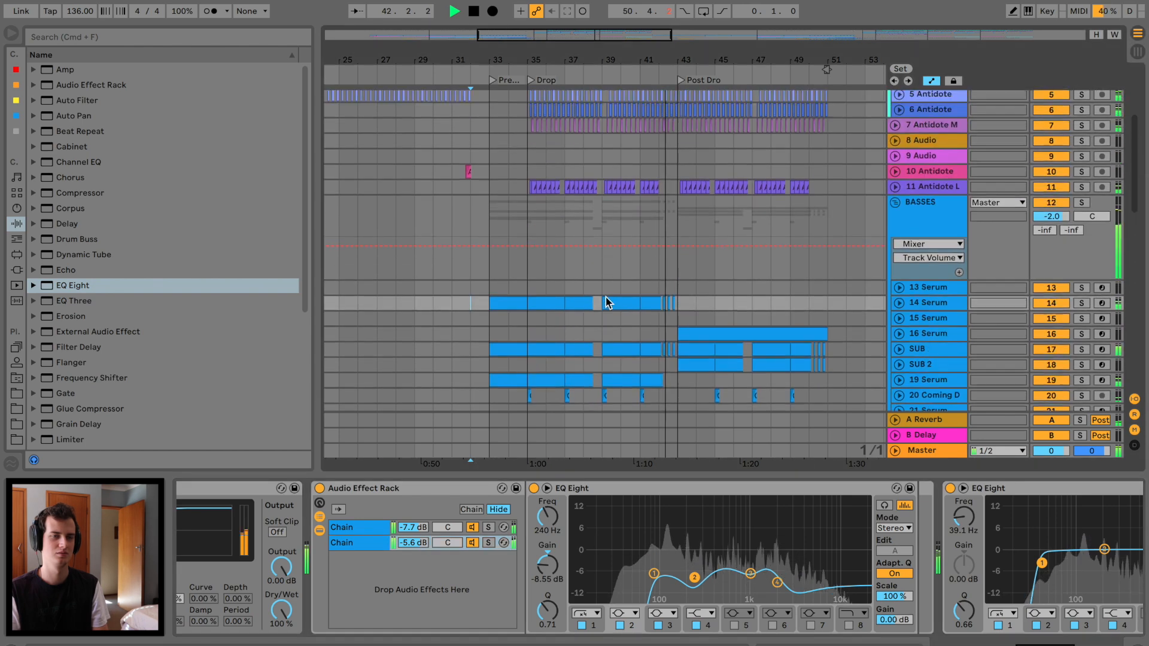
click(616, 366)
key(space)
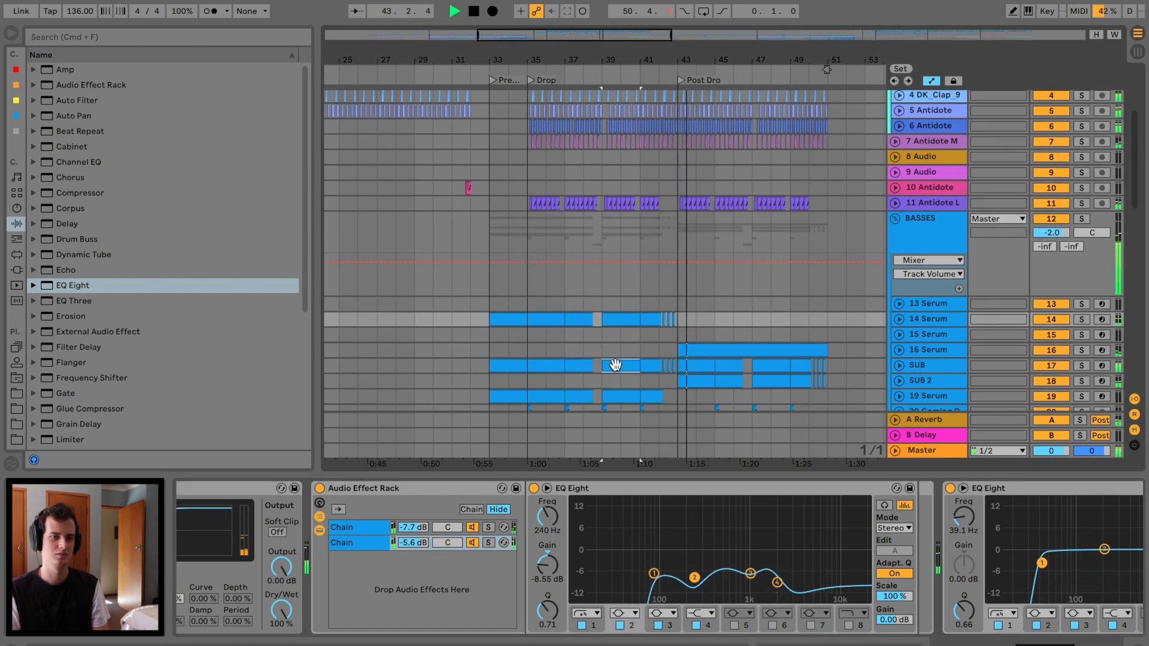
Expand 14 Serum's Chain Volume automation and add breakpoints in bar 41 and just after the Post Drop begins.
drag(631, 62, 631, 92)
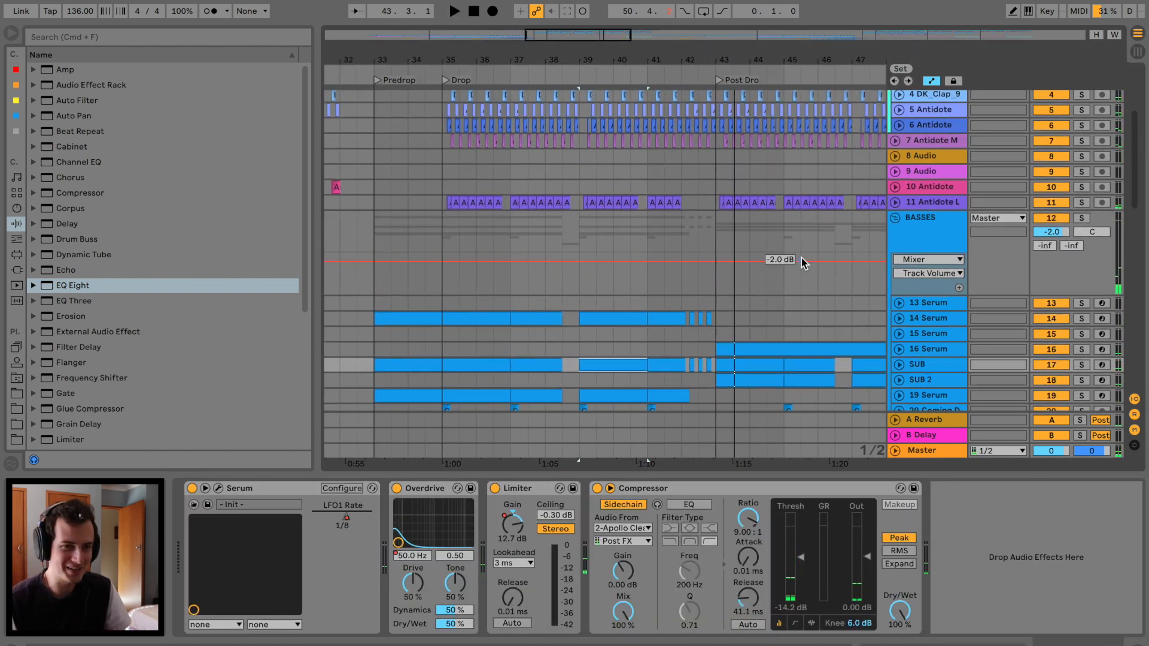
scroll(805, 255, down, 7)
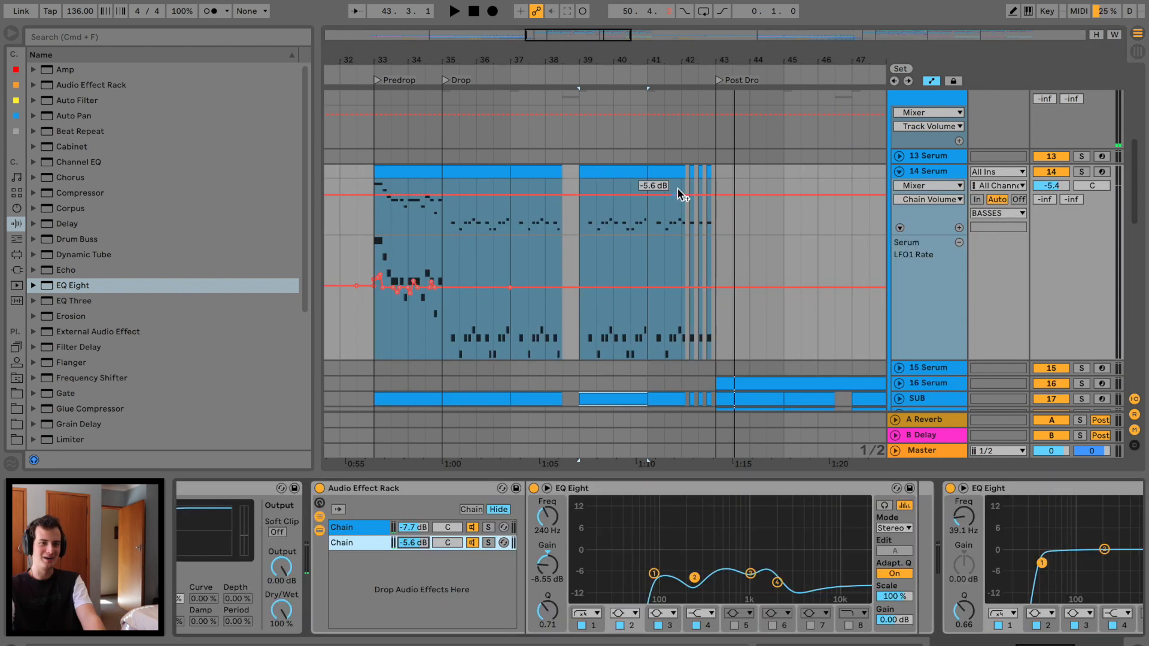
click(681, 193)
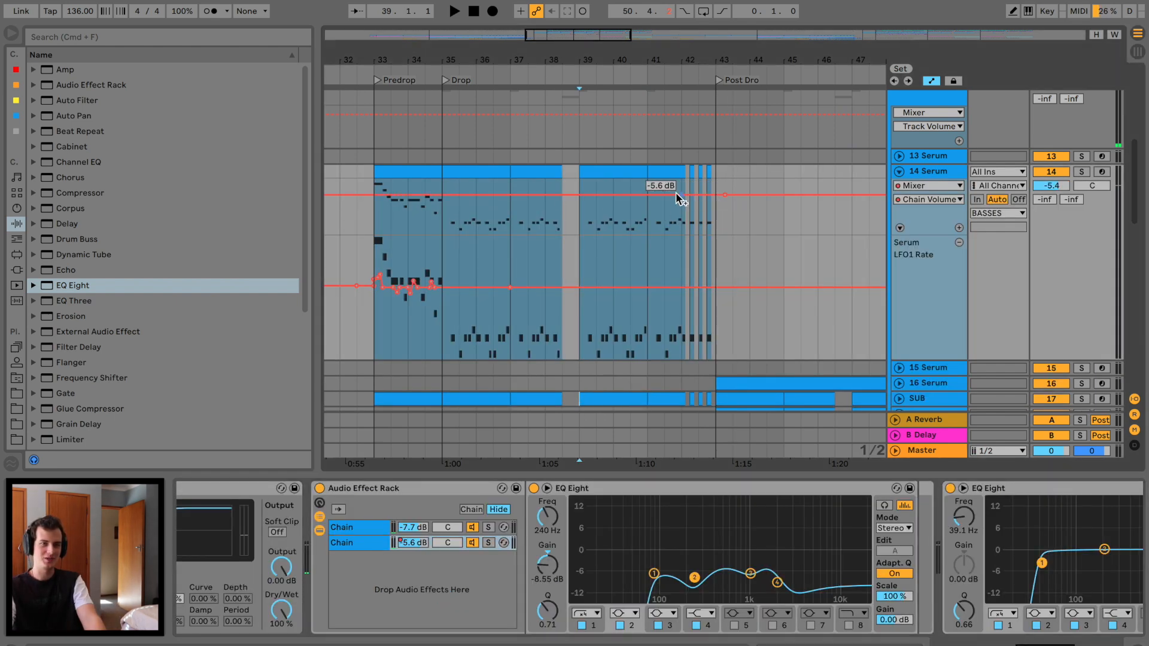
Solo 14 Serum, compare its two rack chains soloed in turn from bar 39, and unsolo both chains.
click(488, 527)
click(361, 526)
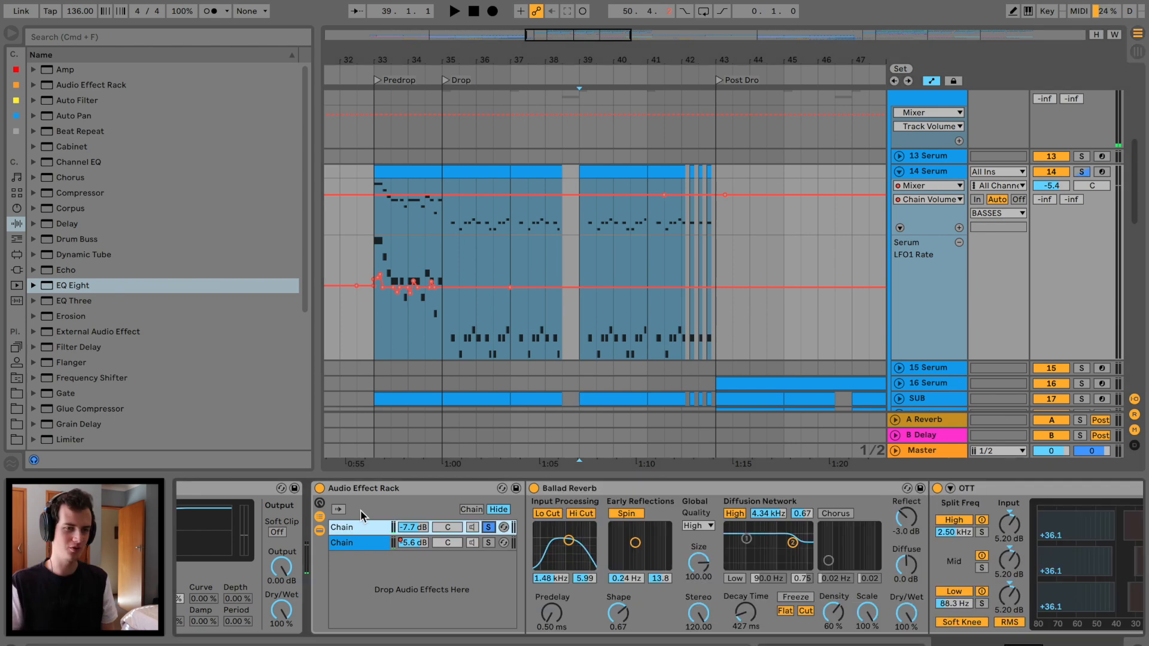
drag(550, 58, 551, 79)
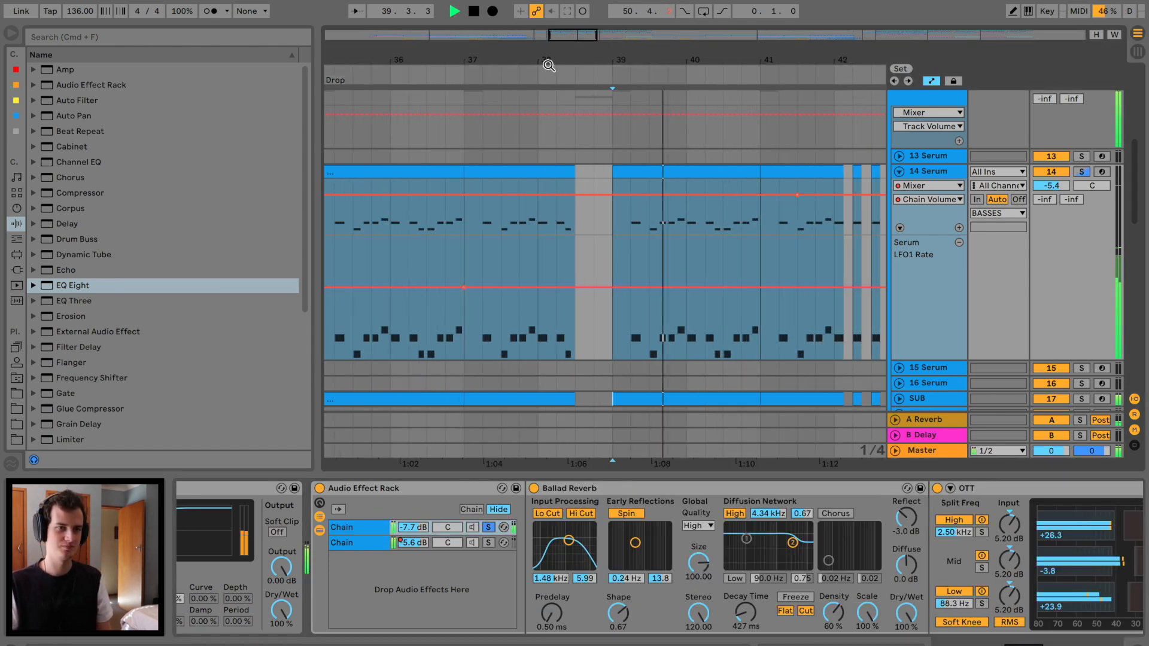
click(487, 542)
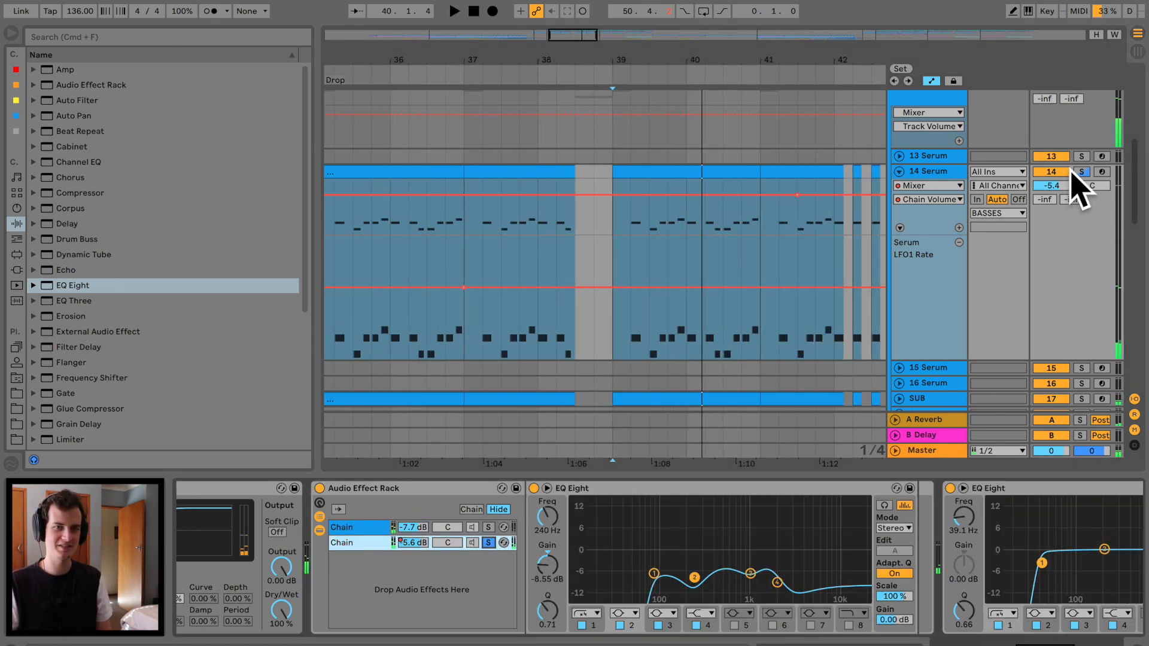
key(space)
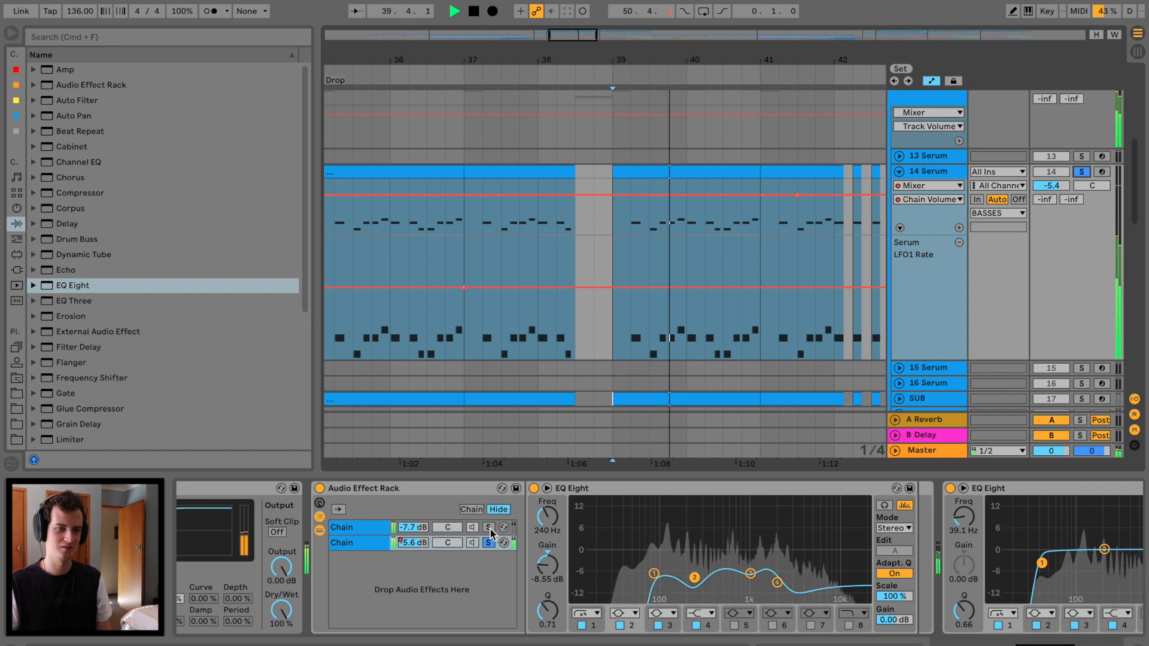
click(491, 528)
click(487, 541)
key(space)
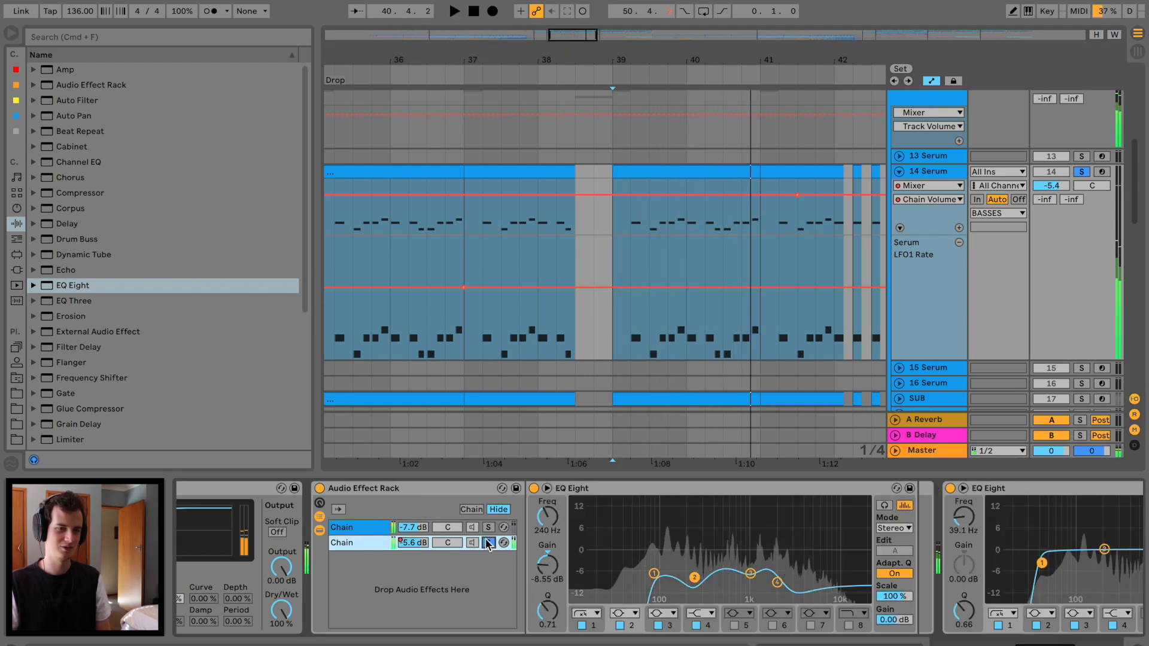
click(489, 543)
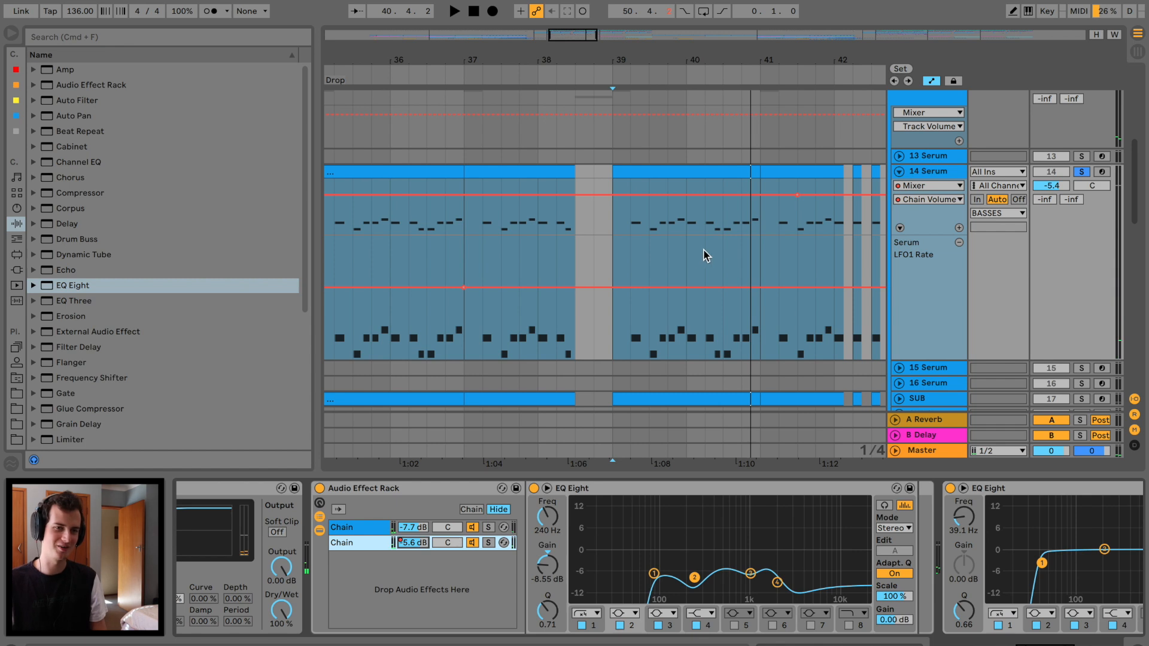
Rename the rack's first chain RVERB and its second chain OG.
scroll(669, 331, right, 5)
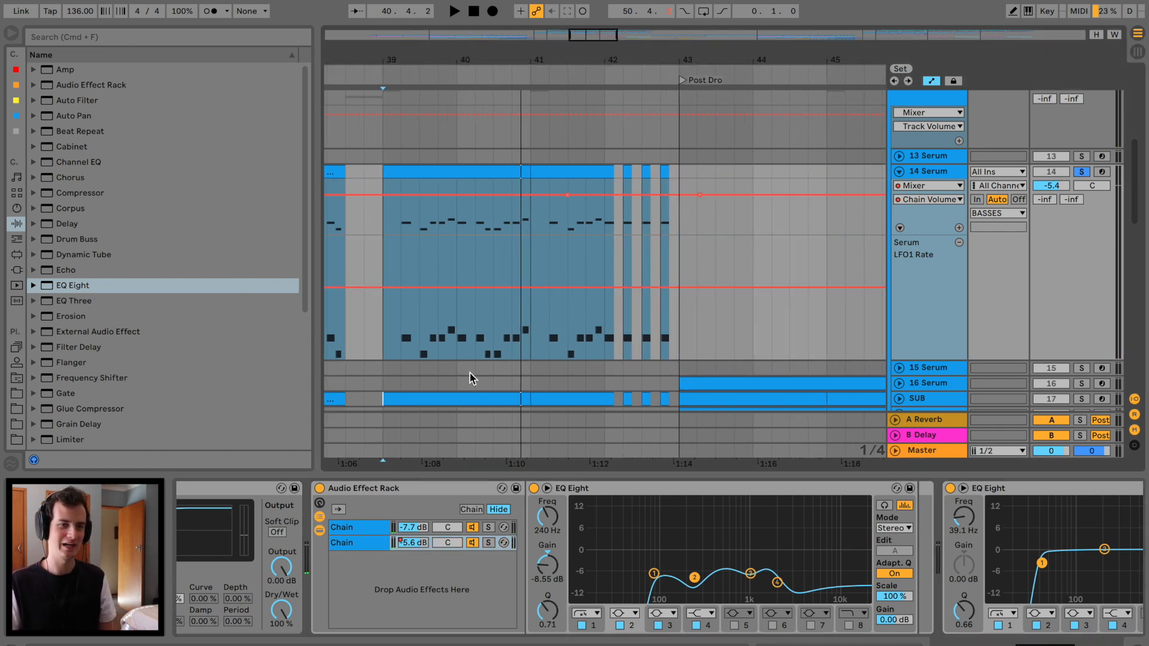
click(376, 547)
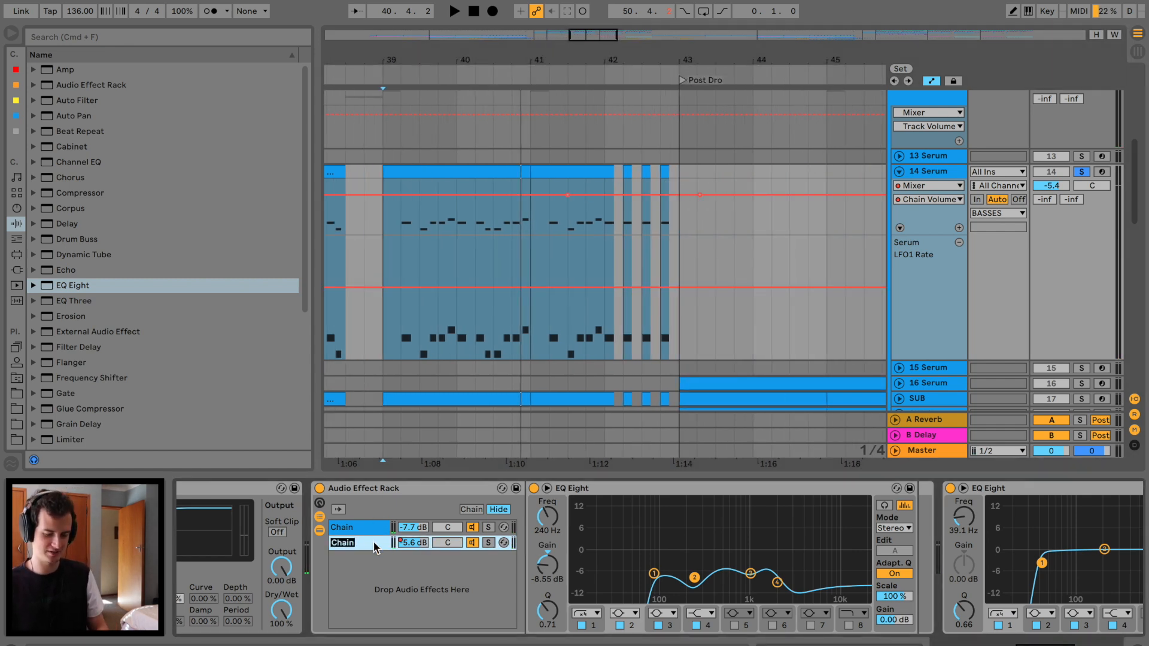
text(RVERB)
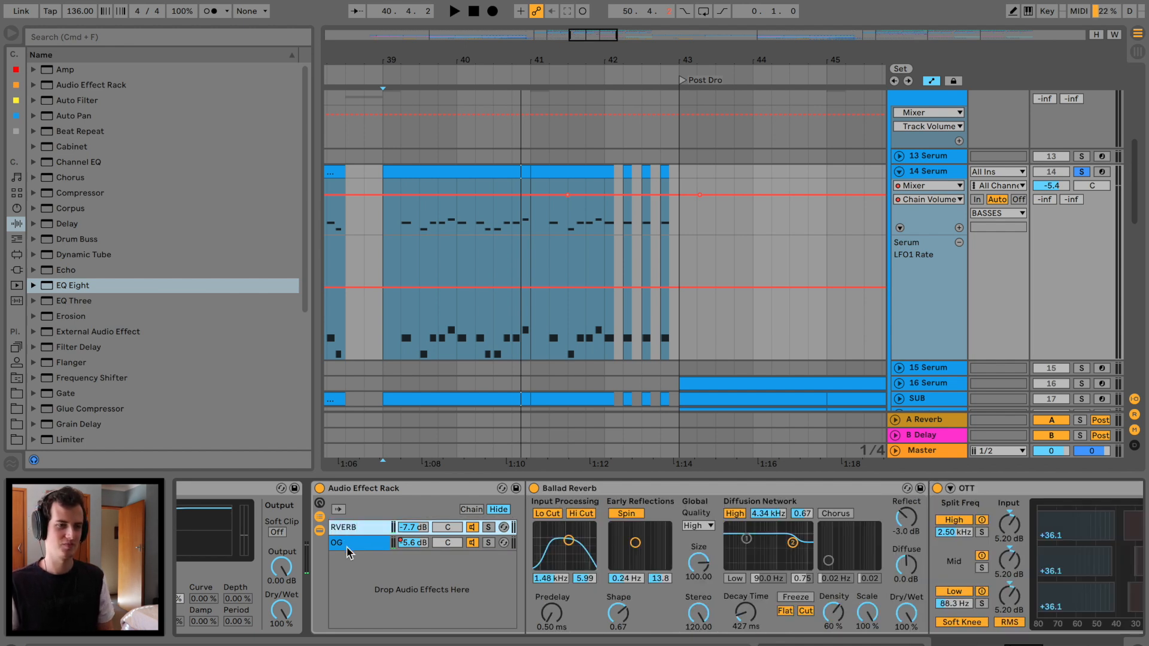
click(347, 545)
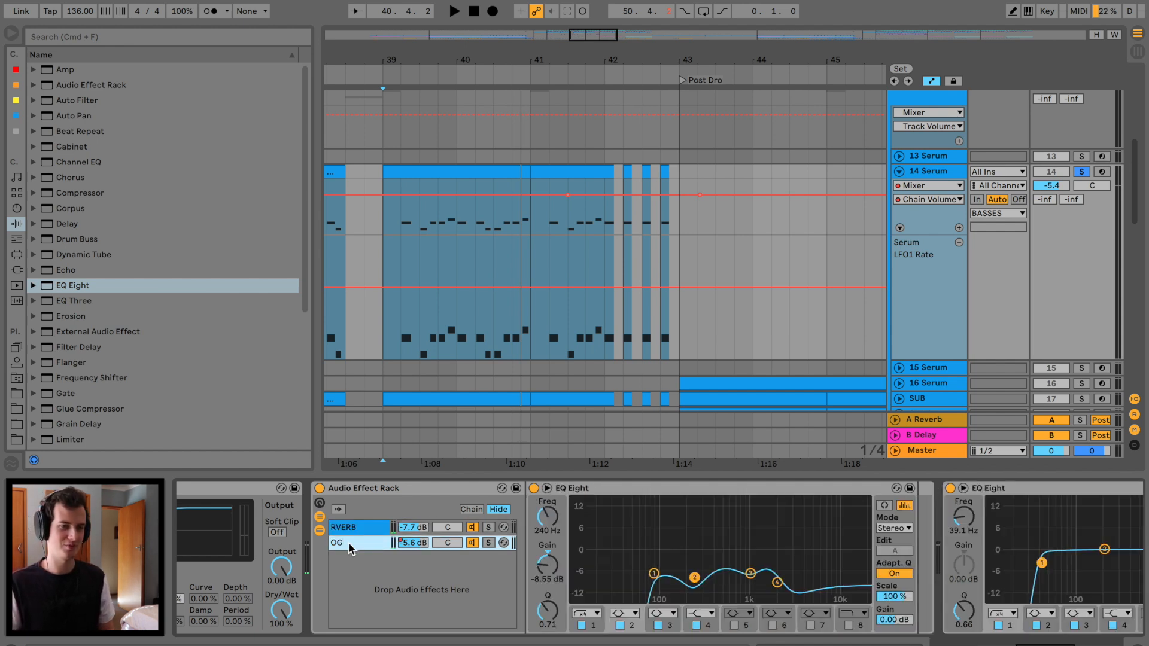
Raise the OG chain's volume automation just before the Post Drop and audition the rise from late in bar 41.
drag(671, 195, 671, 190)
key(space)
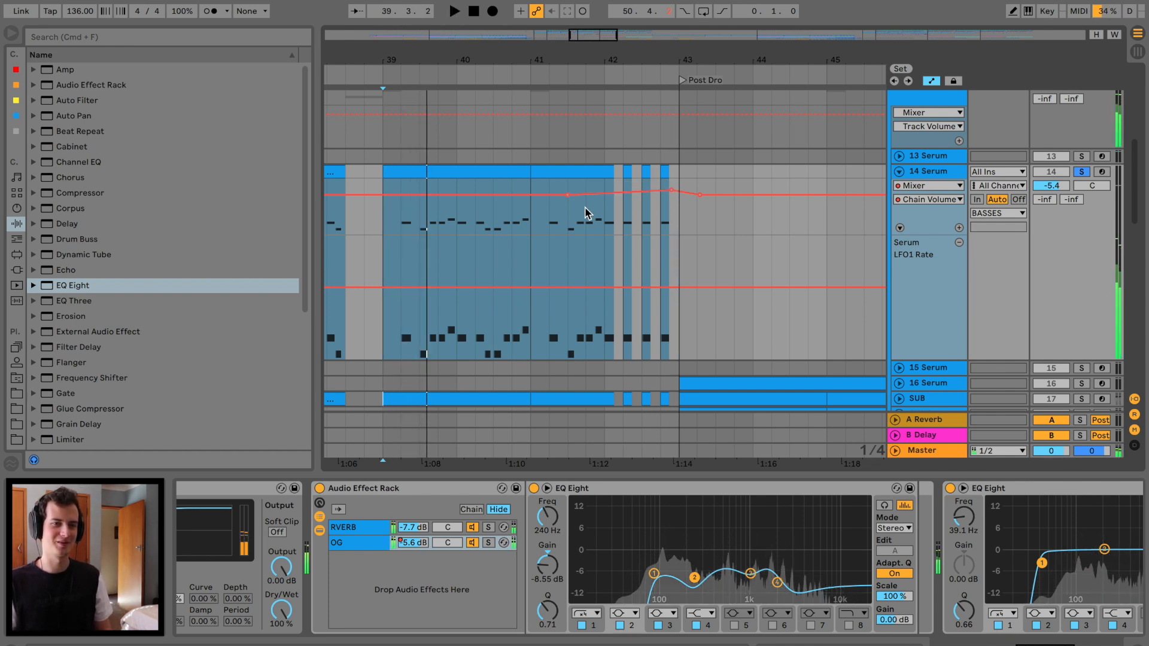
key(space)
click(587, 223)
key(space)
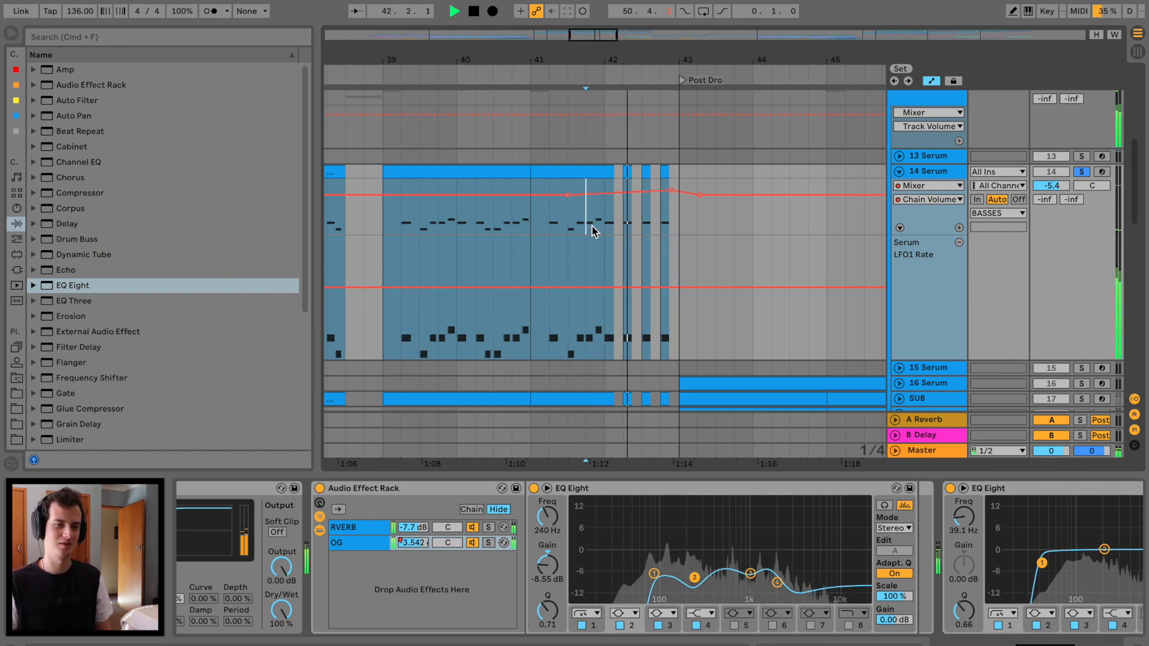
Add a volume breakpoint at bar 42, steepen the rise before the Post Drop, and audition it with 14 Serum unsoloed.
key(space)
key(space)
drag(616, 193, 672, 186)
key(space)
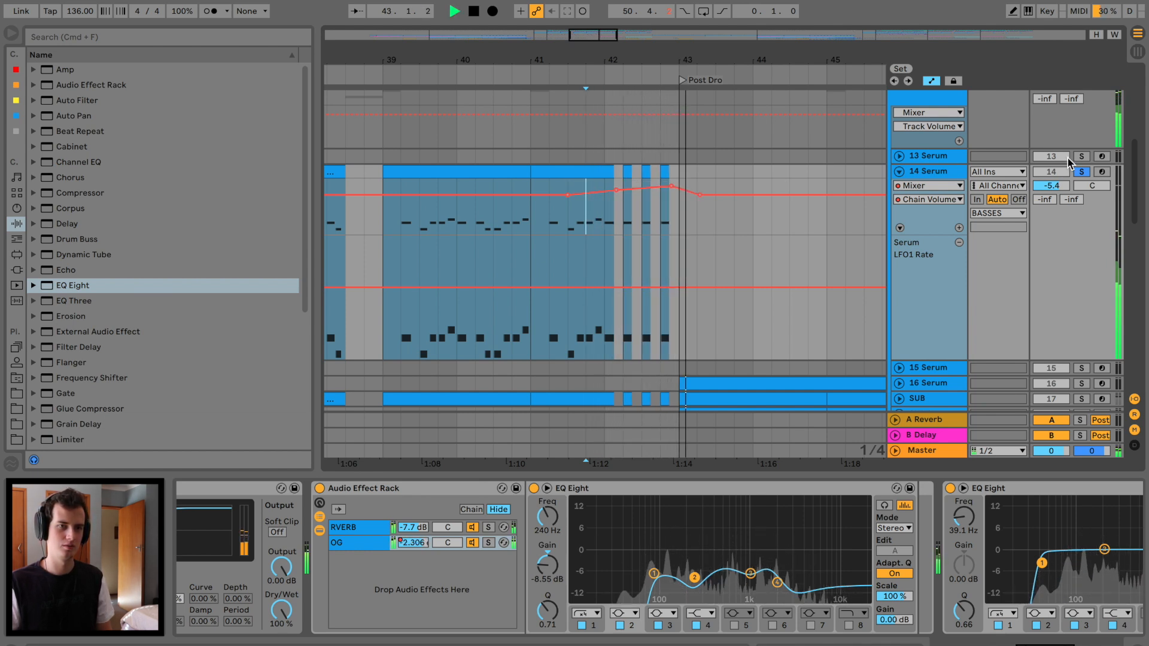
key(space)
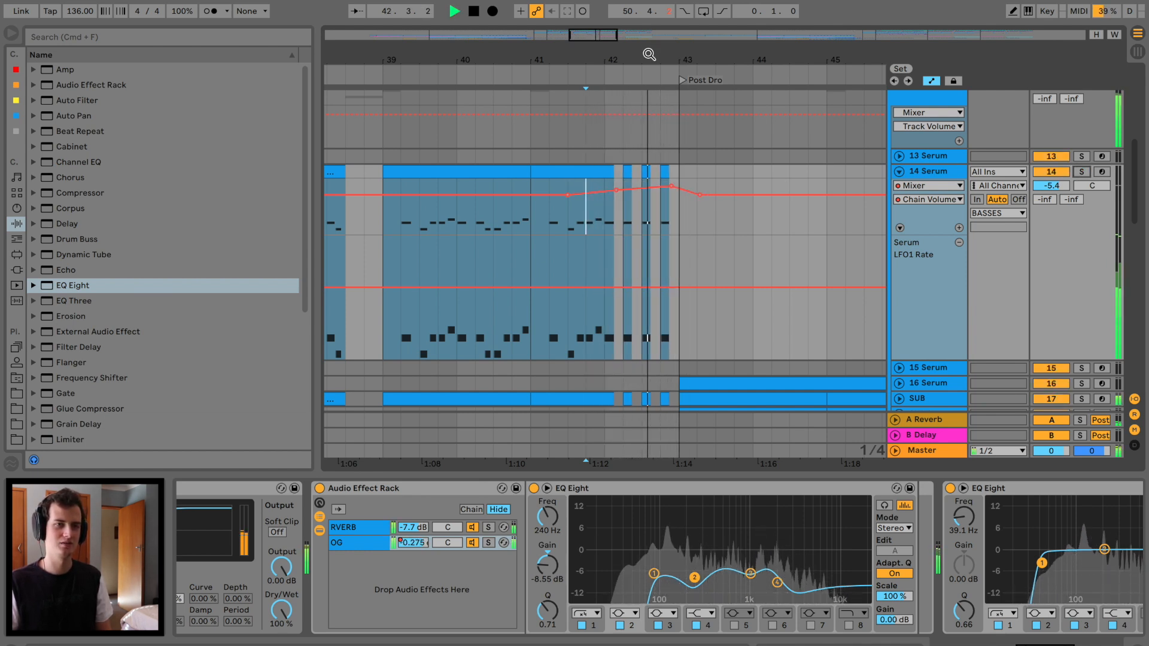
Dip the OG chain EQ Eight's Scale automation to about -7.5% just before the Post Drop and audition the transition.
key(space)
key(space)
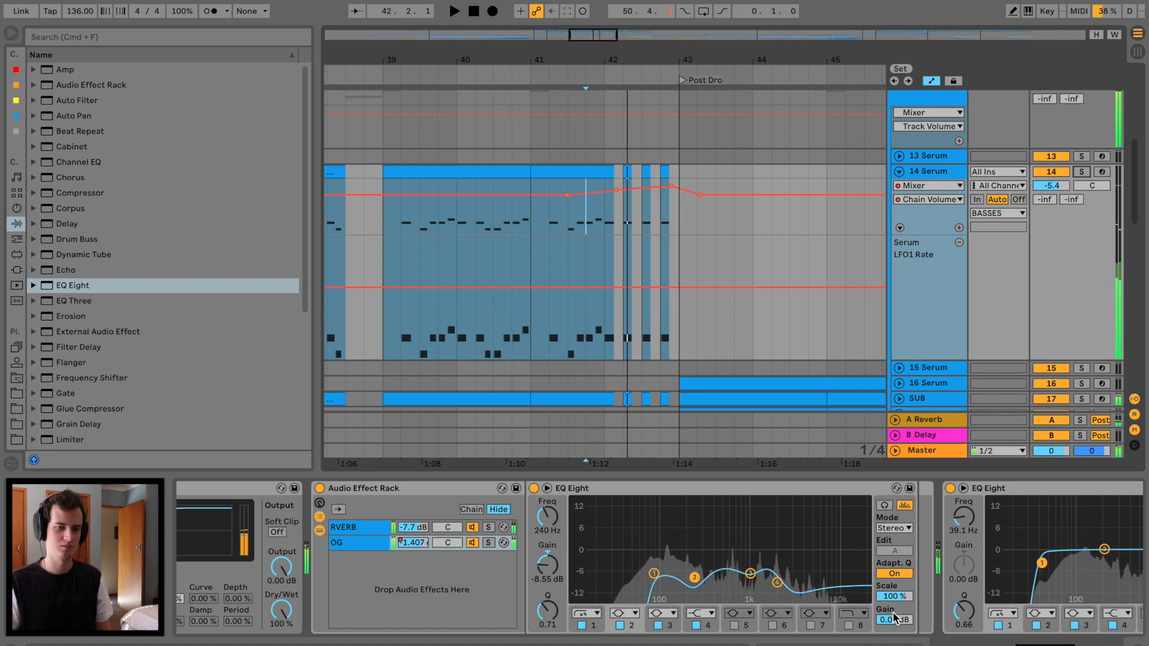
drag(908, 600, 908, 628)
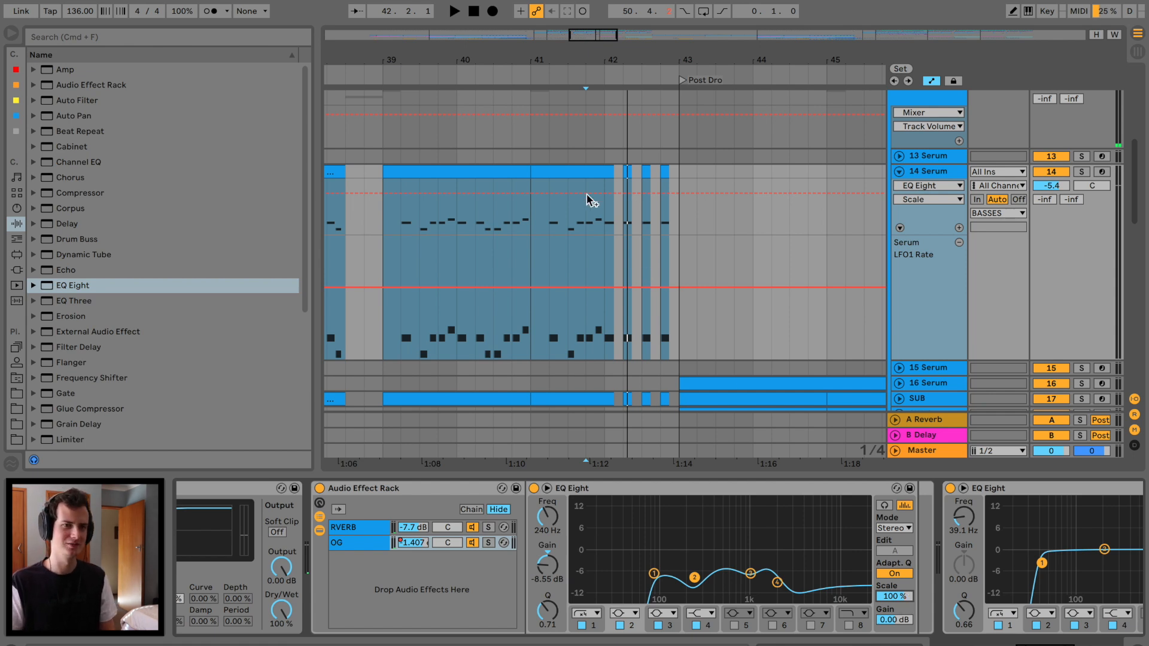
key(space)
key(space)
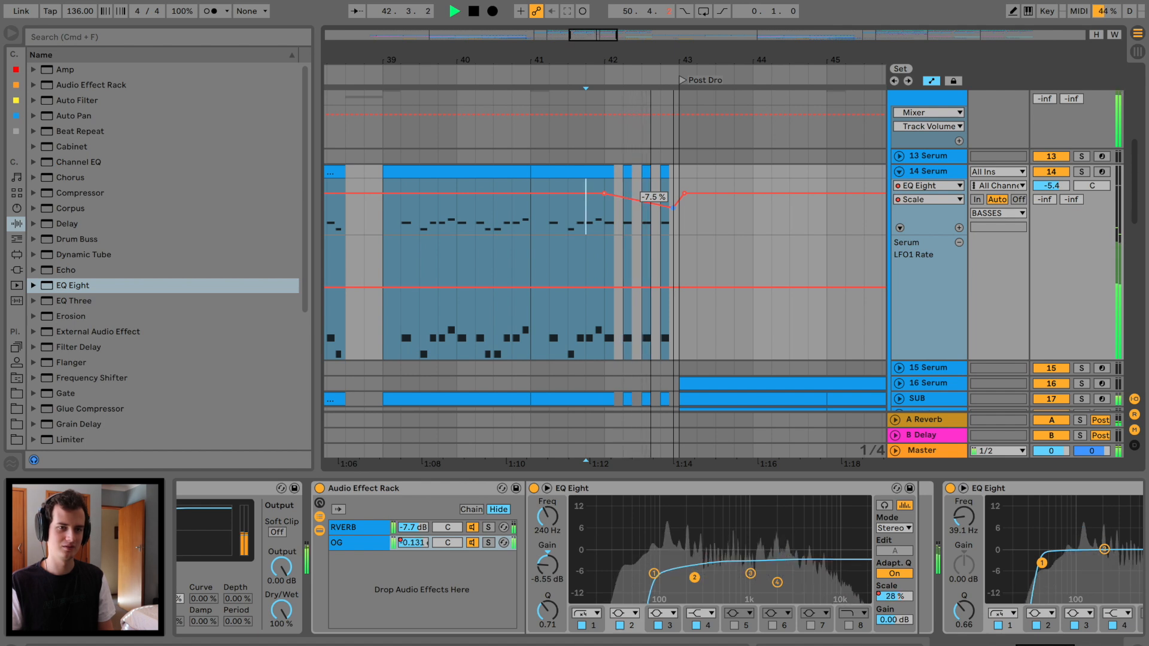
Add a Scale breakpoint between bars 41 and 42, fine-tune the dip's lowest point, and replay the transition.
click(576, 193)
click(602, 197)
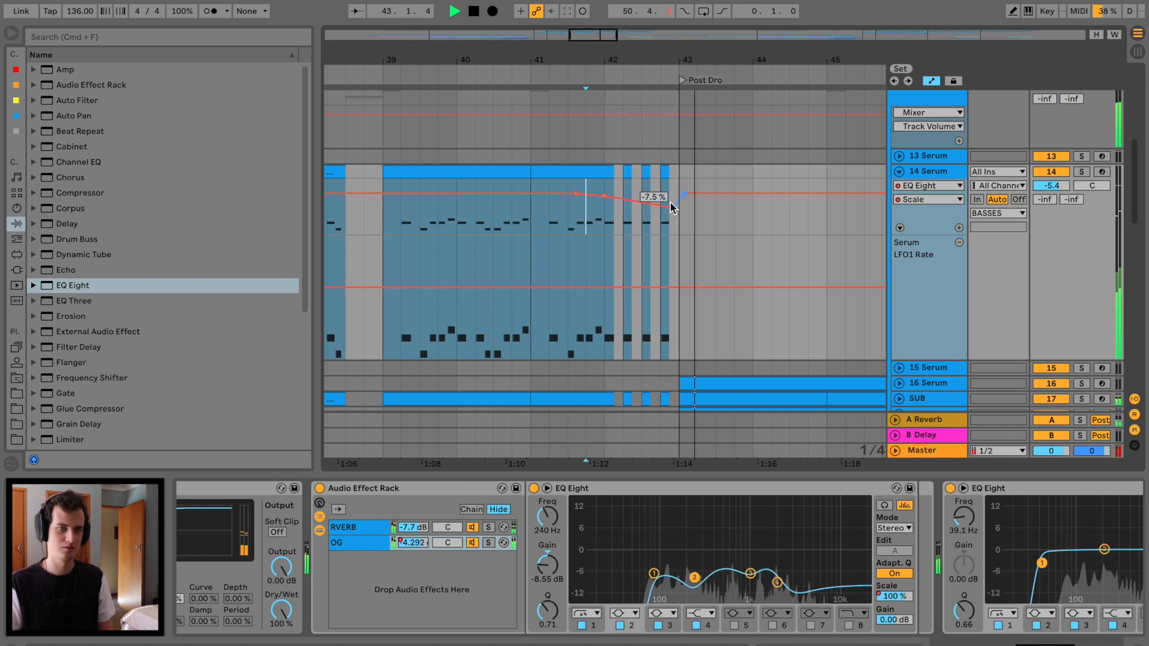
drag(671, 201, 671, 199)
key(space)
key(space)
Automate 14 Serum's A-Reverb send to rise from bar 42 to the Post Drop, fall right after it, and audition.
click(1045, 199)
key(space)
click(602, 231)
click(692, 230)
drag(678, 231, 678, 230)
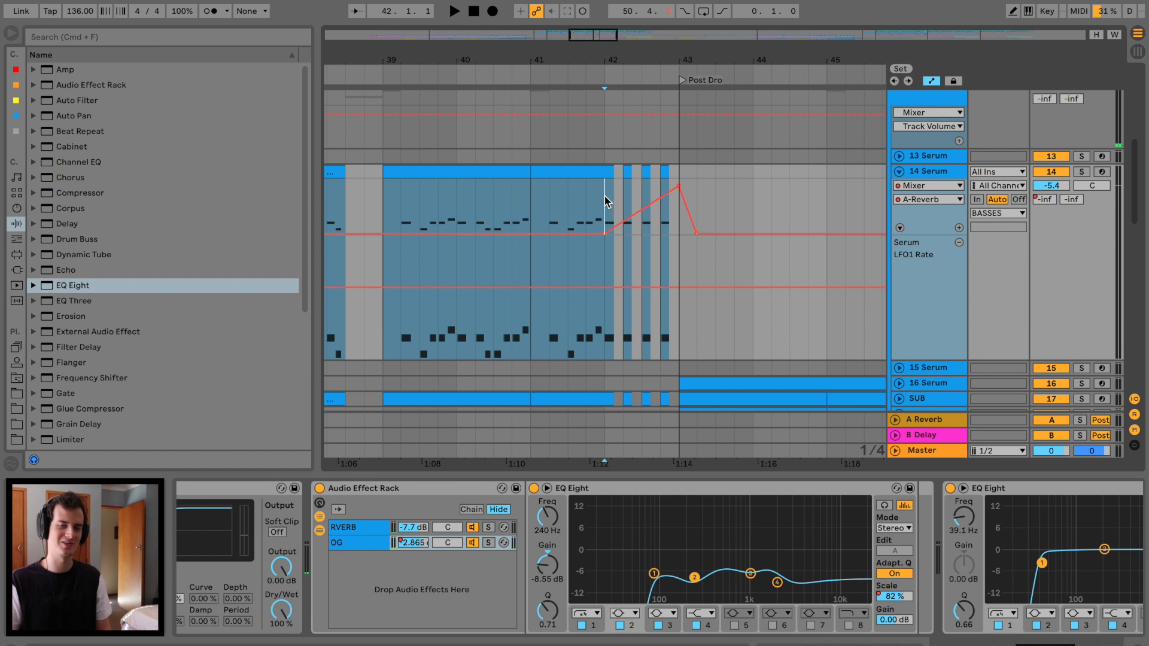
drag(610, 202, 679, 179)
key(space)
key(space)
Show 14 Serum's A-Reverb automation in its own lane, select it from bar 33 to 43, and audition the second drop's ending.
drag(717, 65, 717, 21)
scroll(773, 187, right, 4)
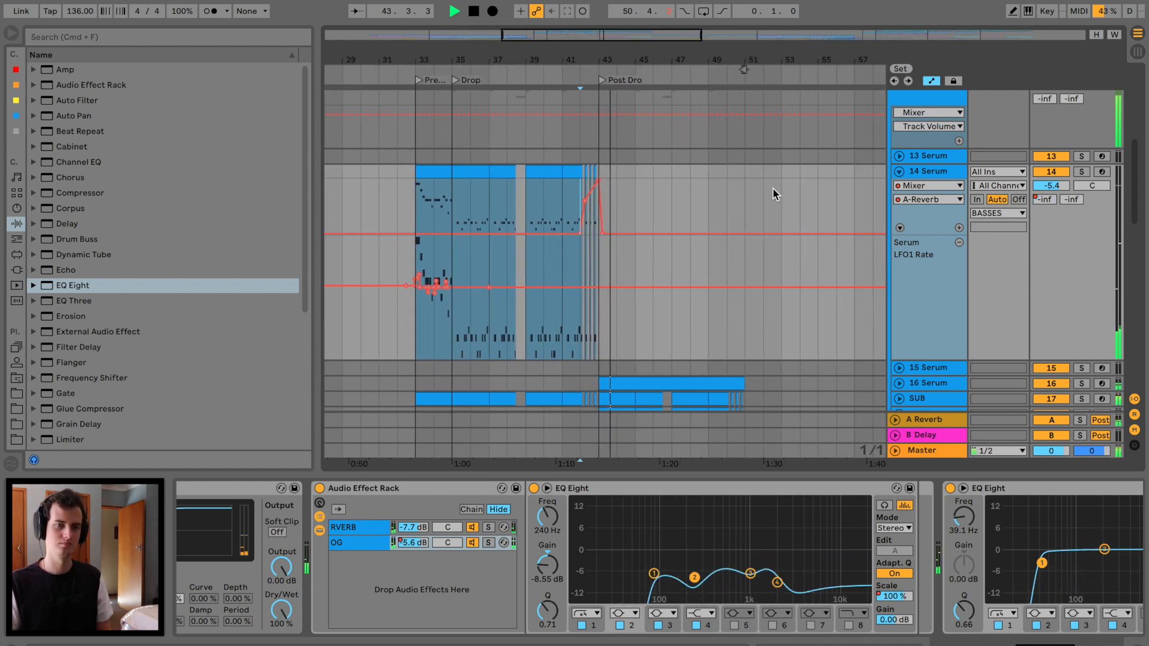
click(959, 228)
key(space)
click(418, 256)
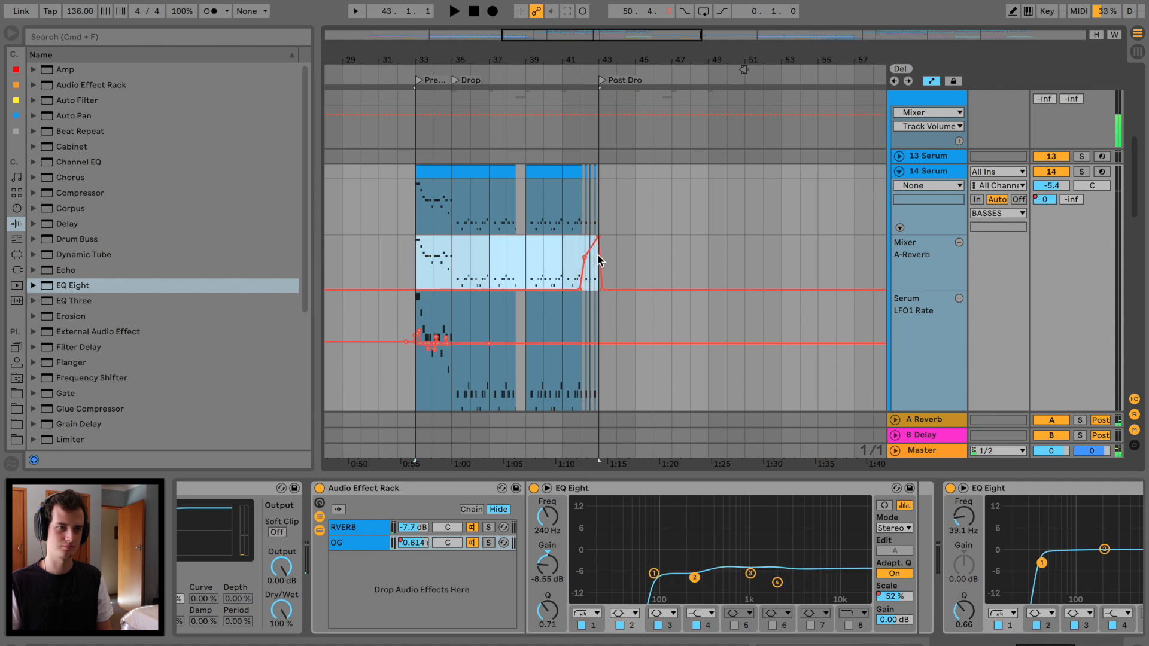
scroll(722, 254, right, 10)
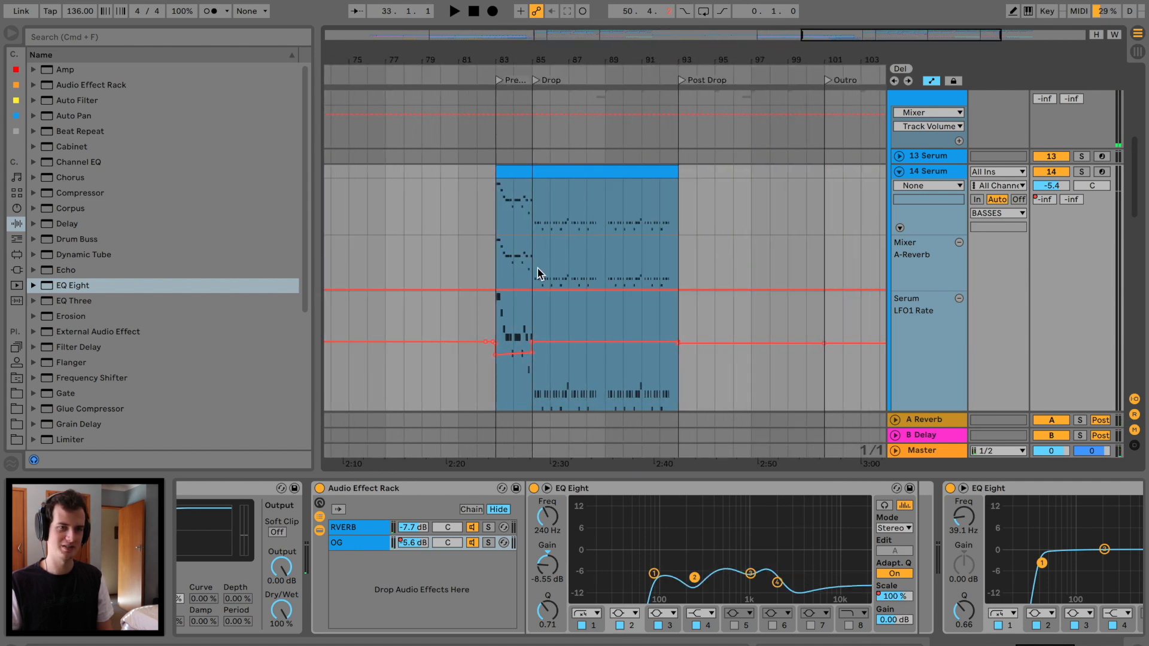
click(651, 258)
key(space)
key(space)
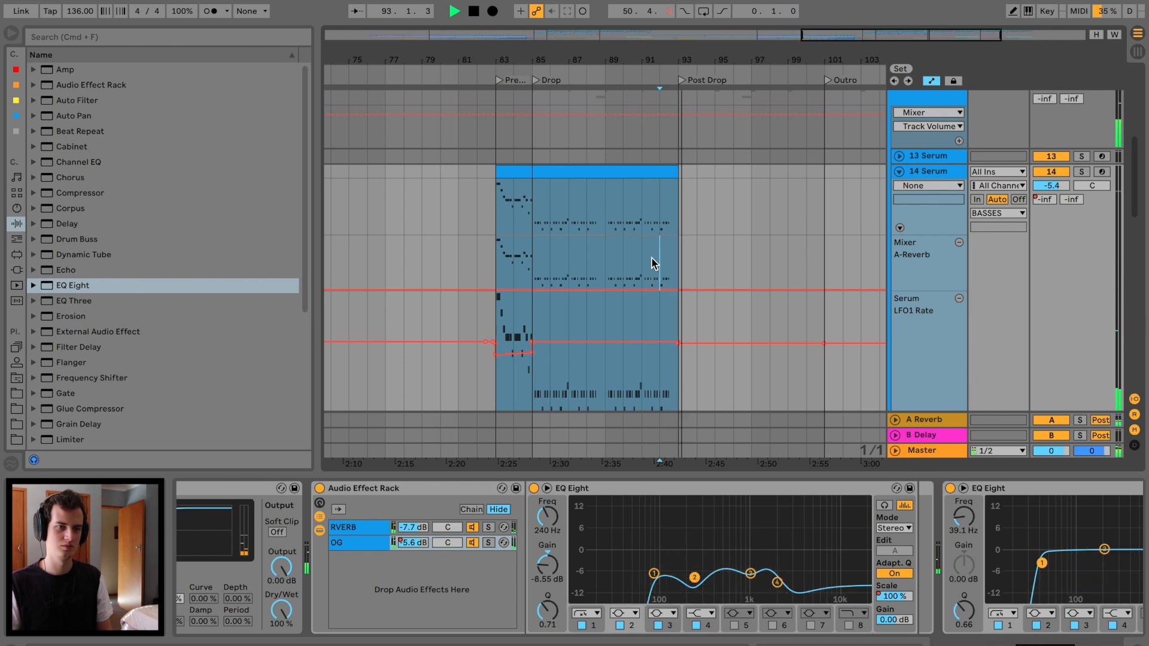
Display the OG chain's volume automation in a separate lane on 14 Serum.
scroll(651, 257, left, 5)
scroll(652, 257, left, 5)
click(411, 543)
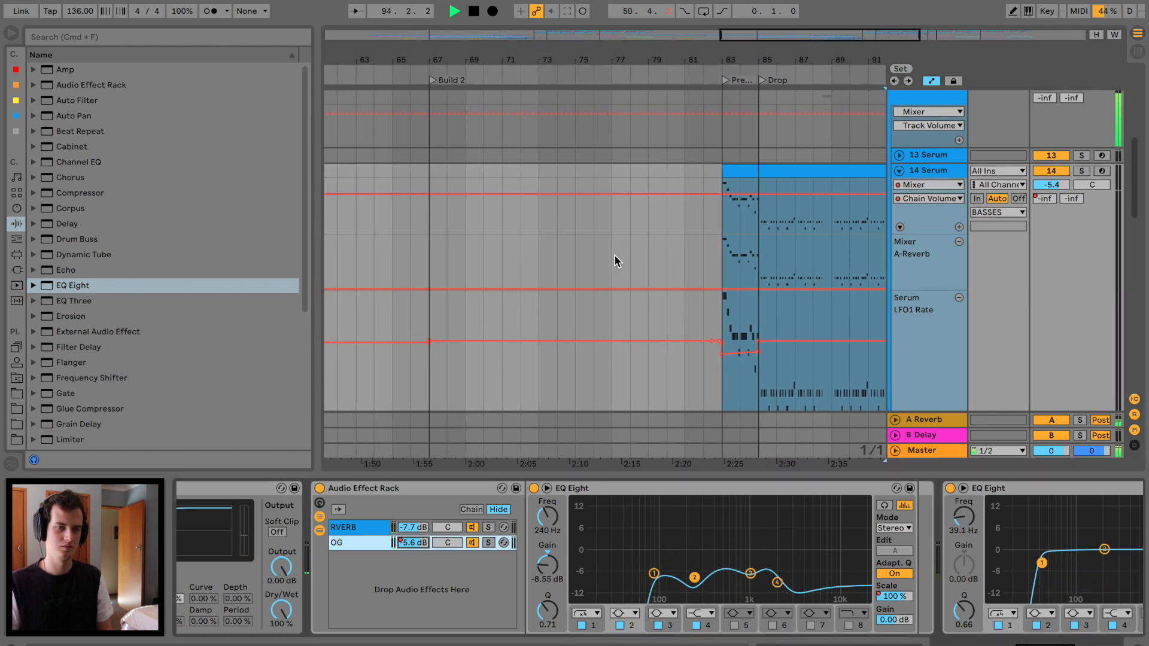
scroll(614, 254, left, 20)
scroll(614, 254, left, 2)
scroll(613, 253, right, 4)
click(959, 227)
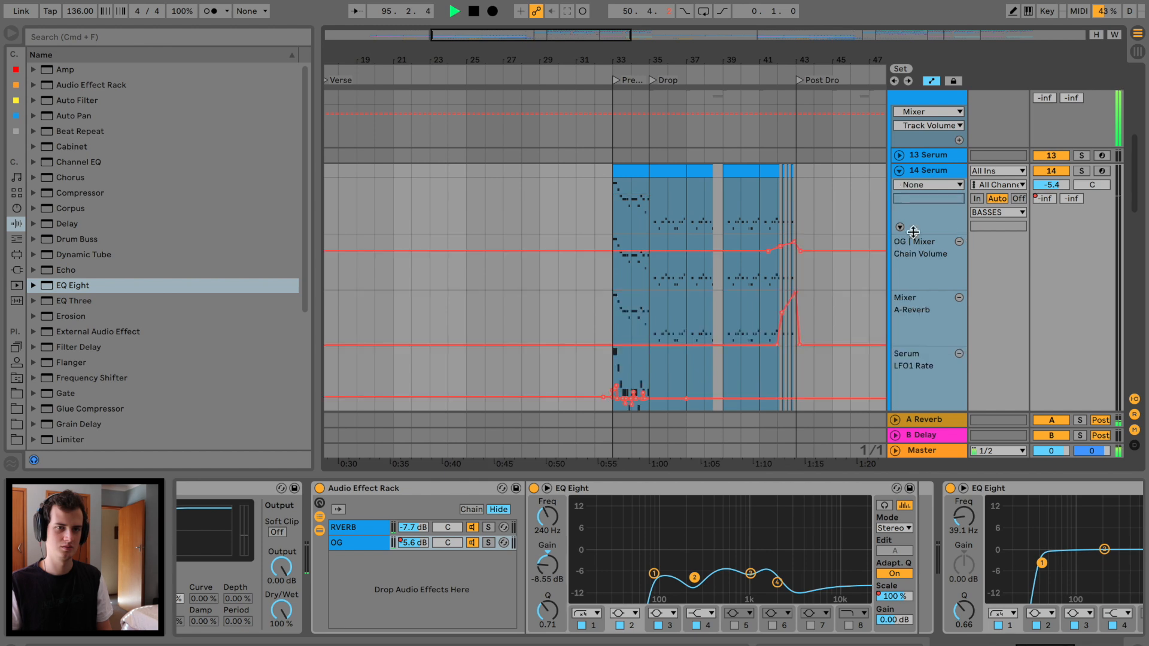
Copy the OG chain volume automation from bar 33 through just past the Post Drop to bar 83, and play from there.
drag(622, 233, 807, 235)
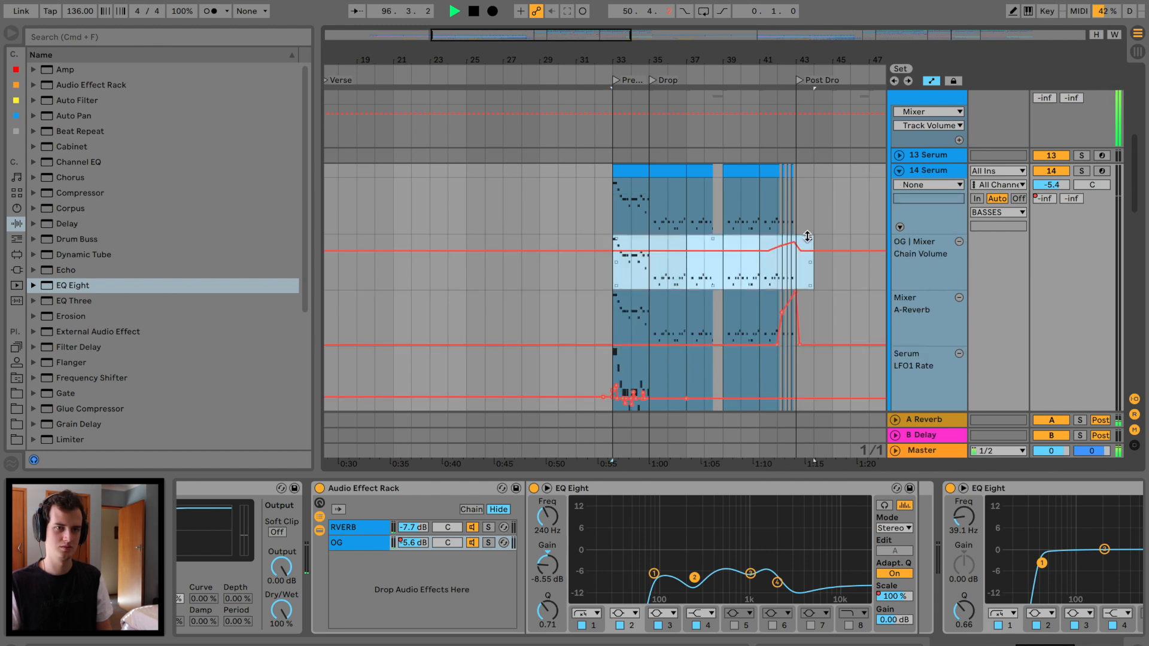
scroll(807, 237, right, 20)
click(385, 240)
key(super+v)
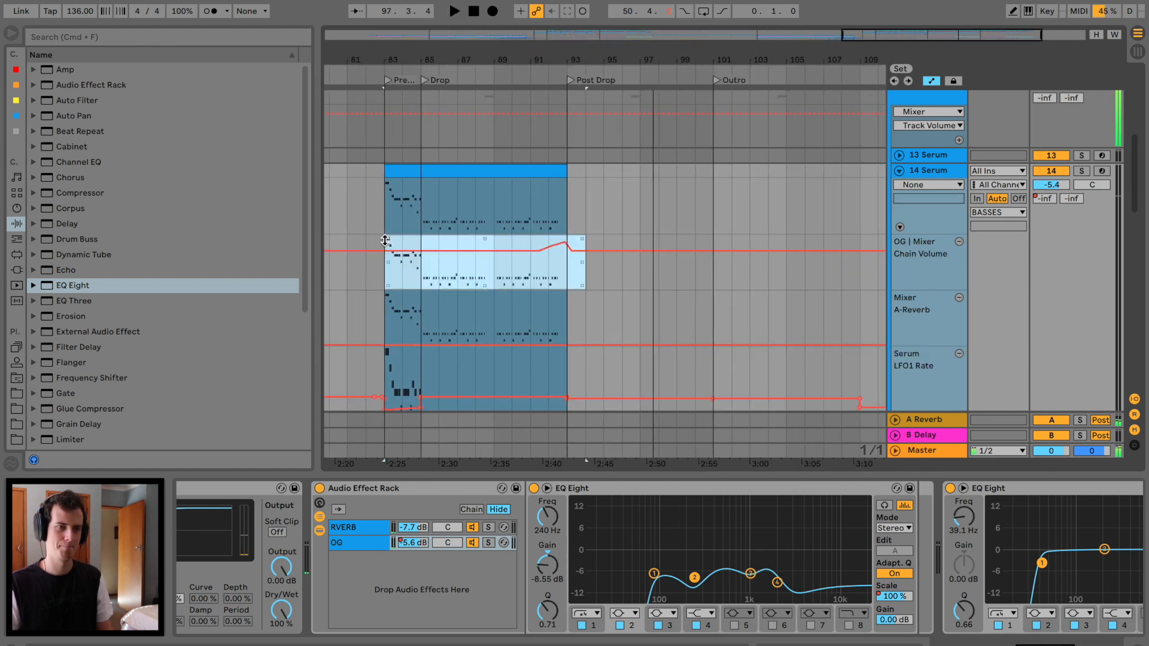
key(space)
key(space)
Lower the OG chain volume ahead of its rise to about -9.6 dB in the second drop and -11.0 dB in the first.
click(422, 546)
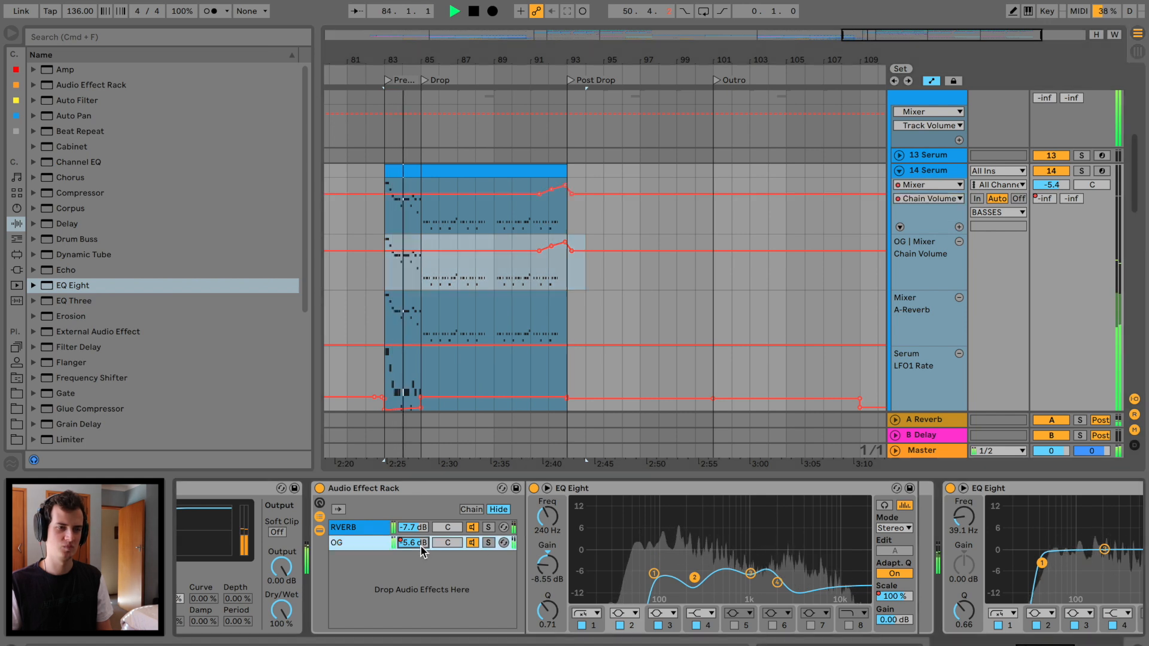
click(638, 282)
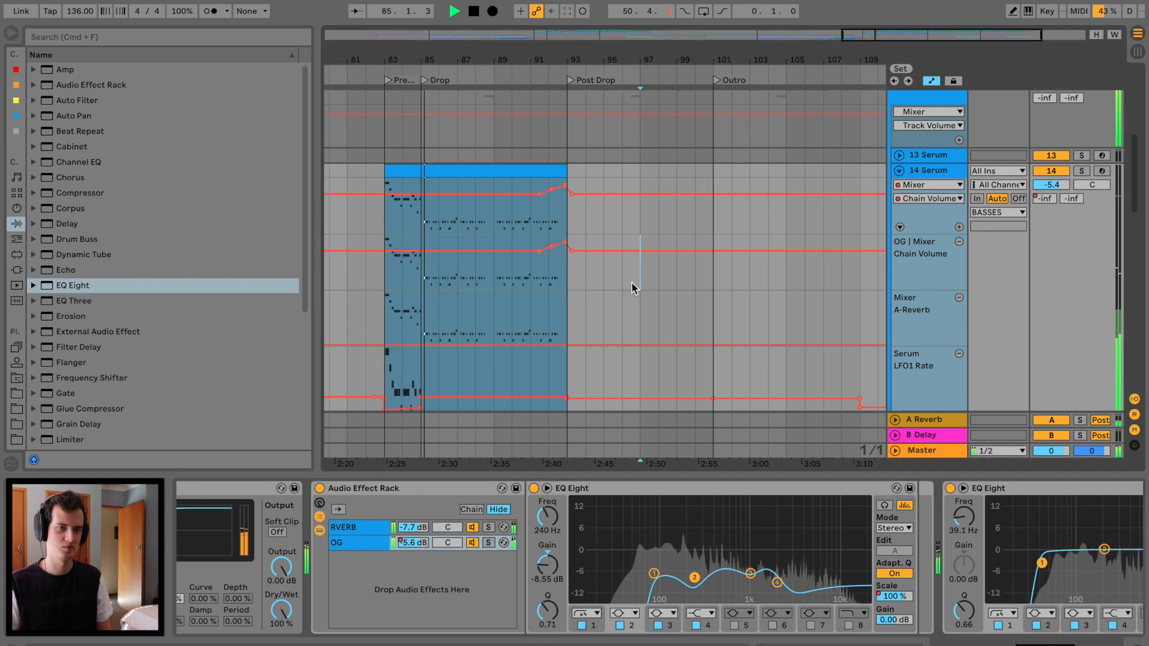
mouse_move(534, 253)
mouse_down()
mouse_move(540, 290)
mouse_move(458, 289)
mouse_move(551, 268)
mouse_move(539, 256)
mouse_up()
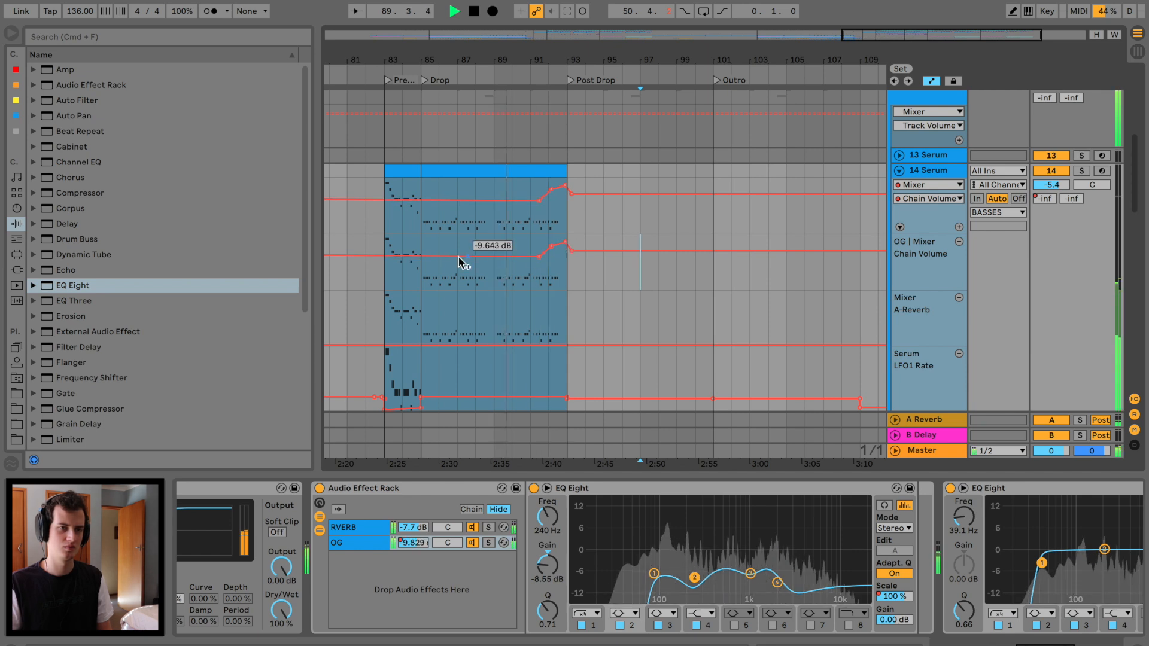
scroll(447, 256, left, 2)
scroll(447, 261, left, 10)
drag(734, 253, 735, 261)
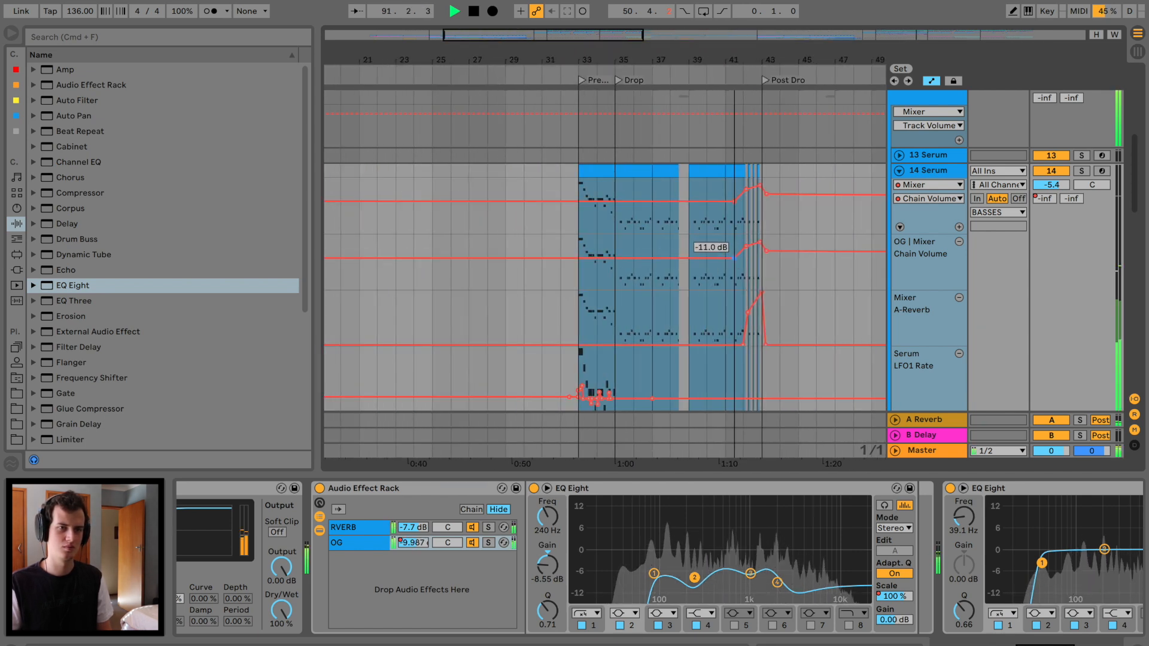
Collapse 14 Serum's automation lanes and the BASSES group, and audition the Predrop.
click(899, 172)
scroll(838, 183, right, 3)
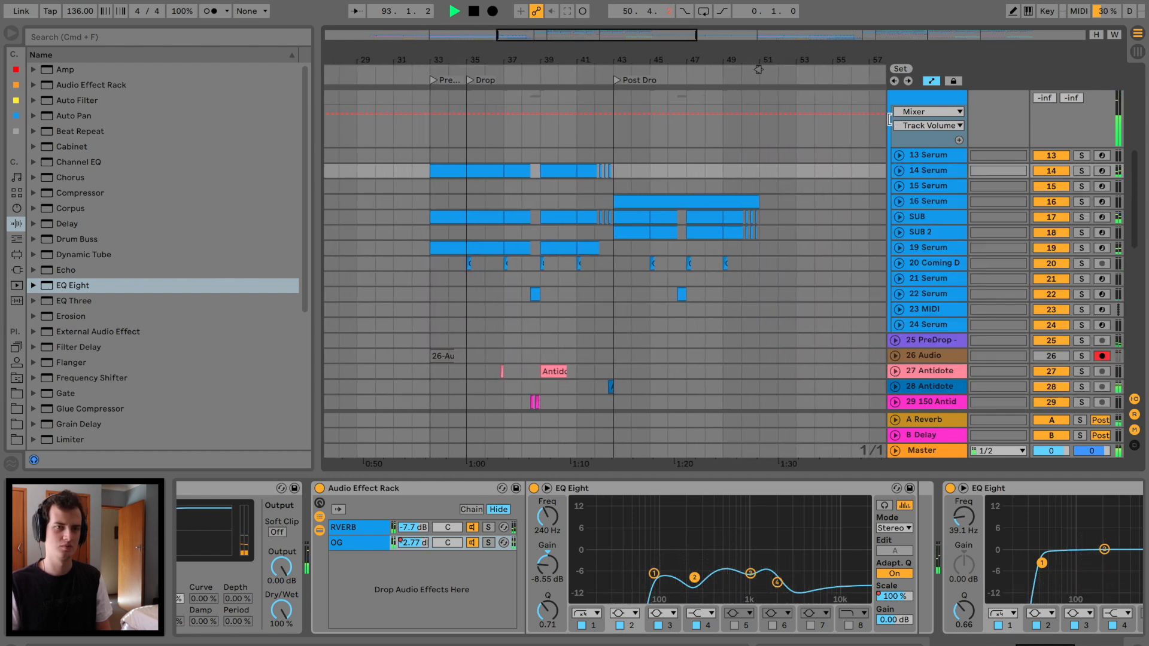
scroll(890, 179, up, 4)
click(896, 245)
scroll(707, 192, up, 3)
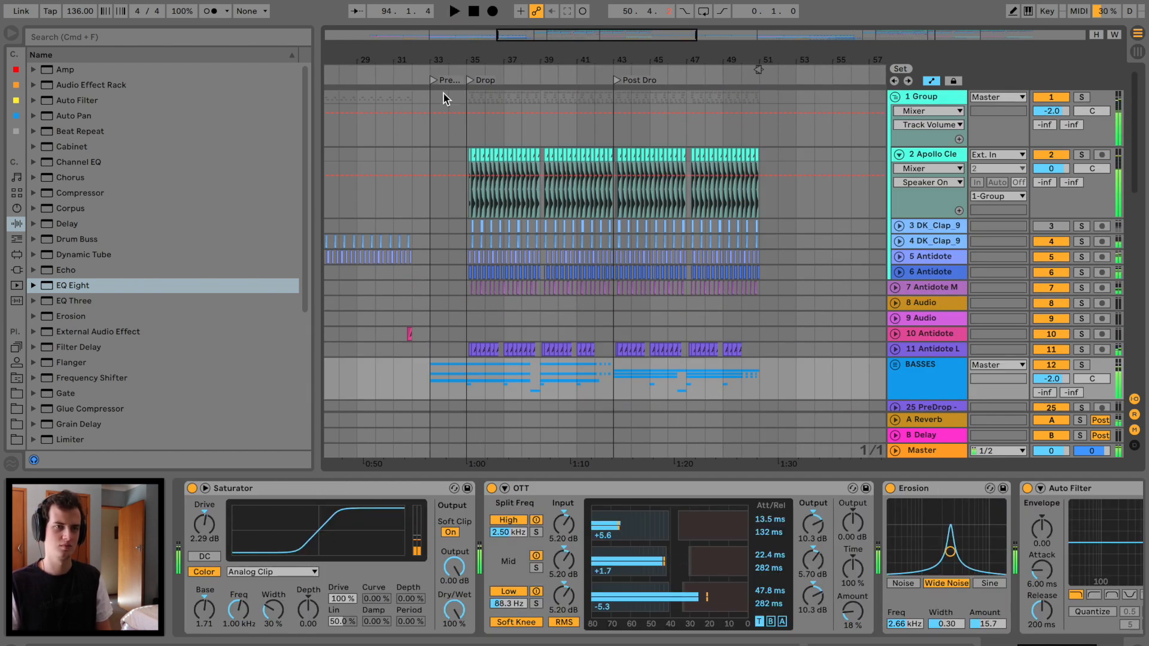
drag(471, 64, 479, 77)
key(space)
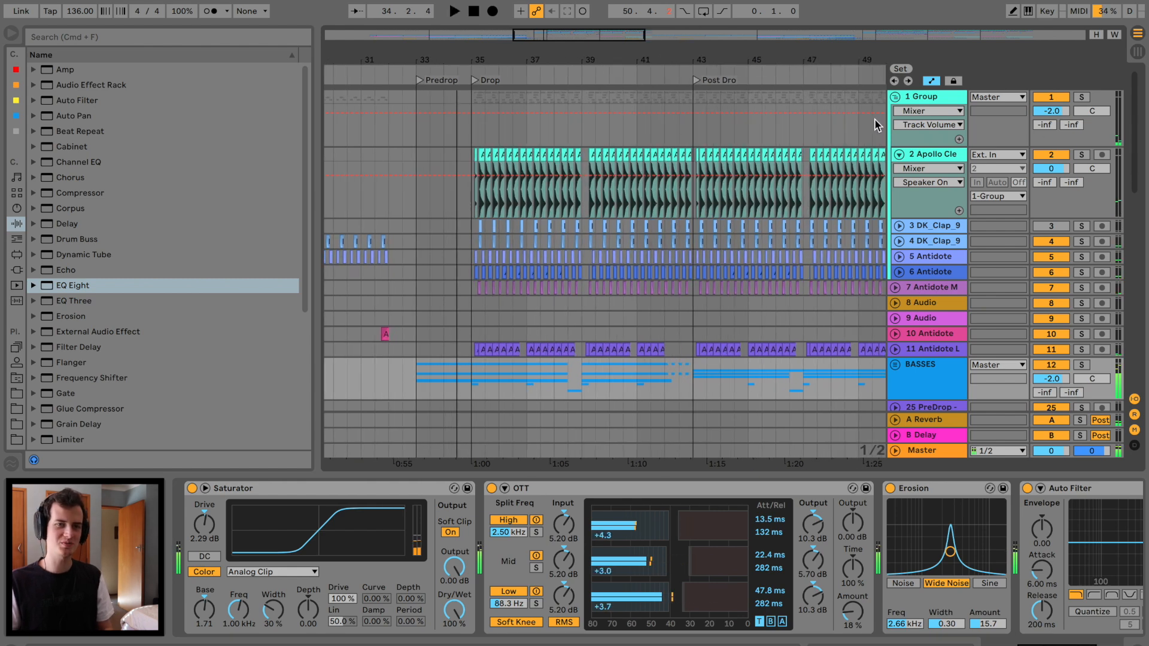
Play the Drop from bar 35 with the 2 Apollo Cle track soloed and try an EQ Eight on it.
scroll(465, 171, right, 4)
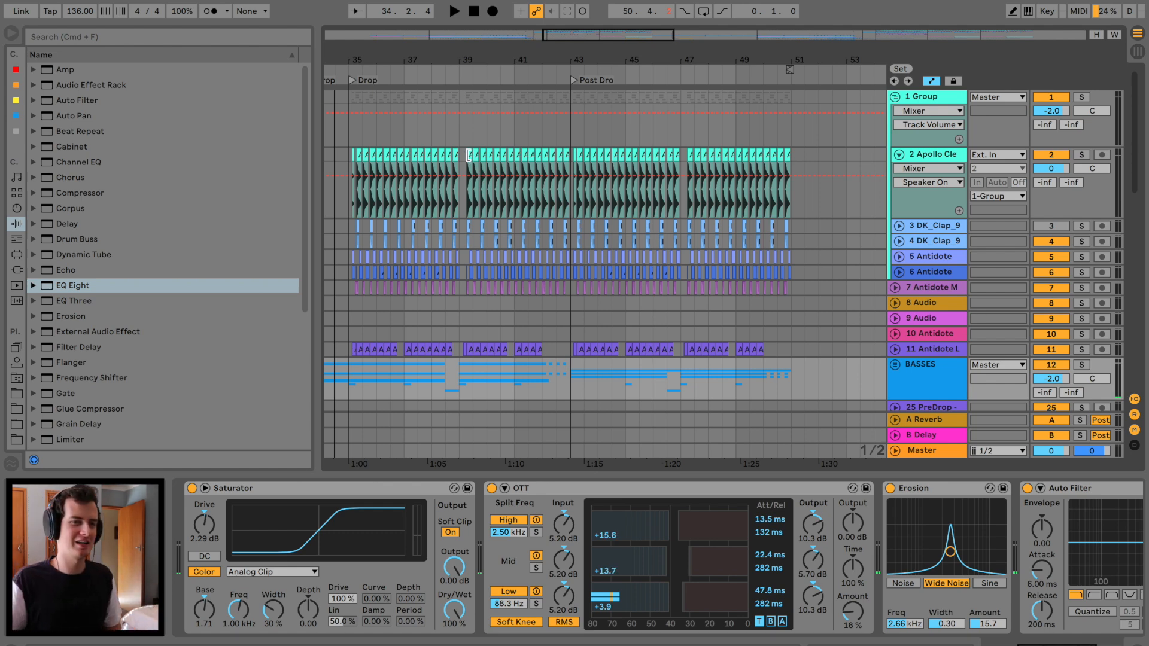
scroll(537, 133, left, 2)
drag(424, 63, 424, 93)
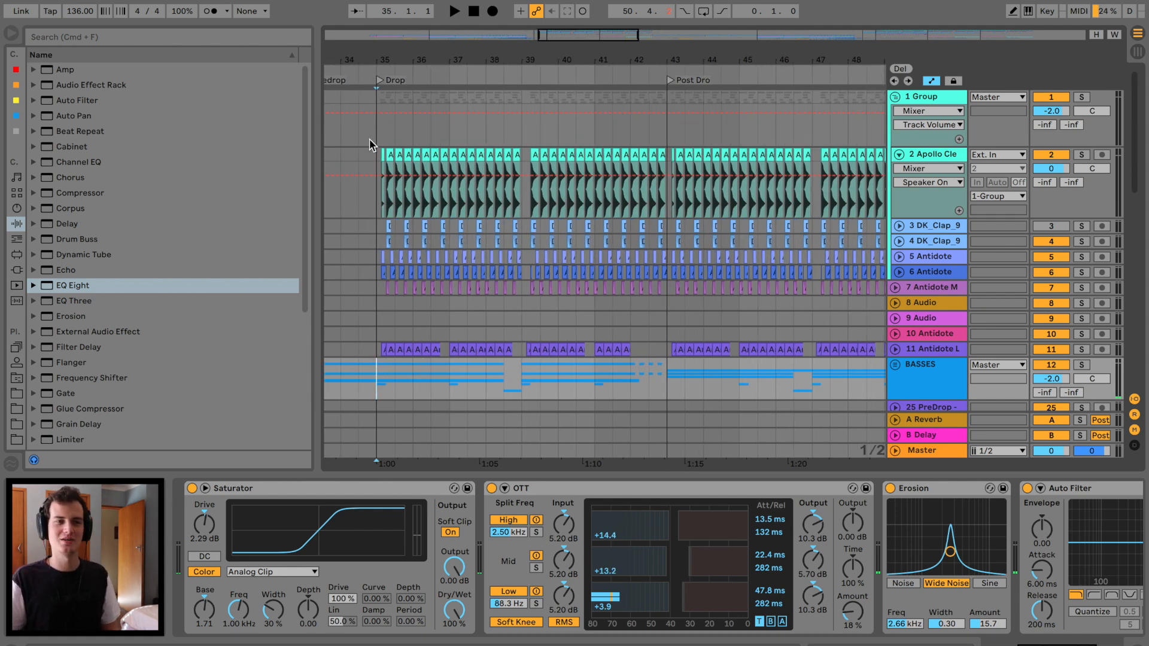
click(378, 153)
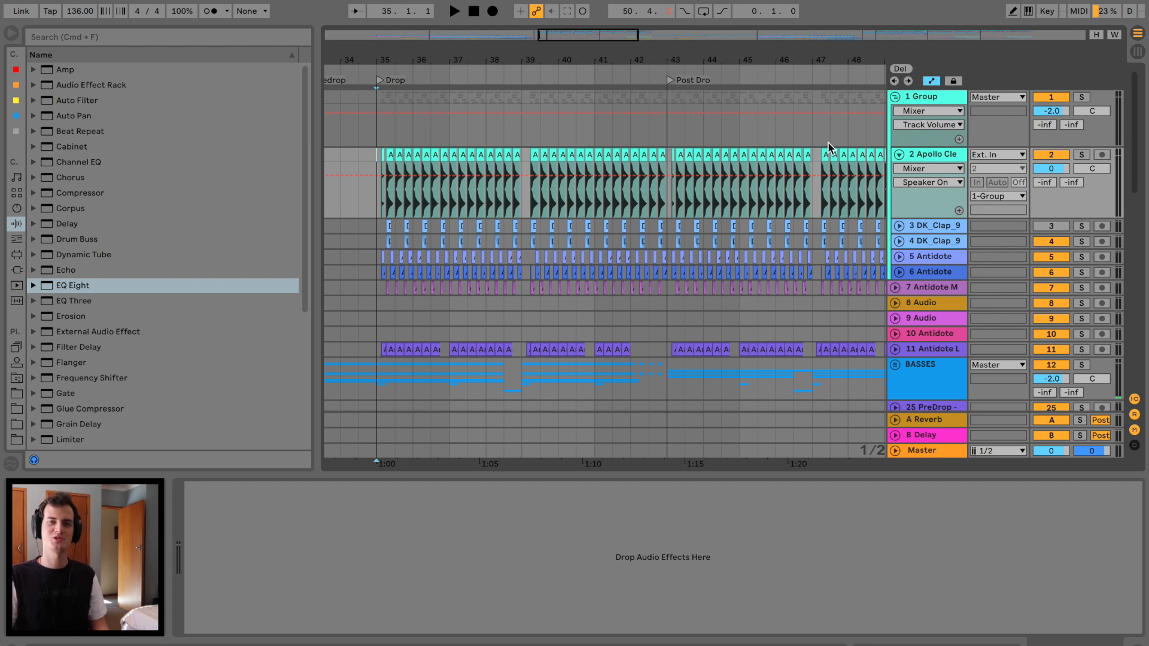
key(space)
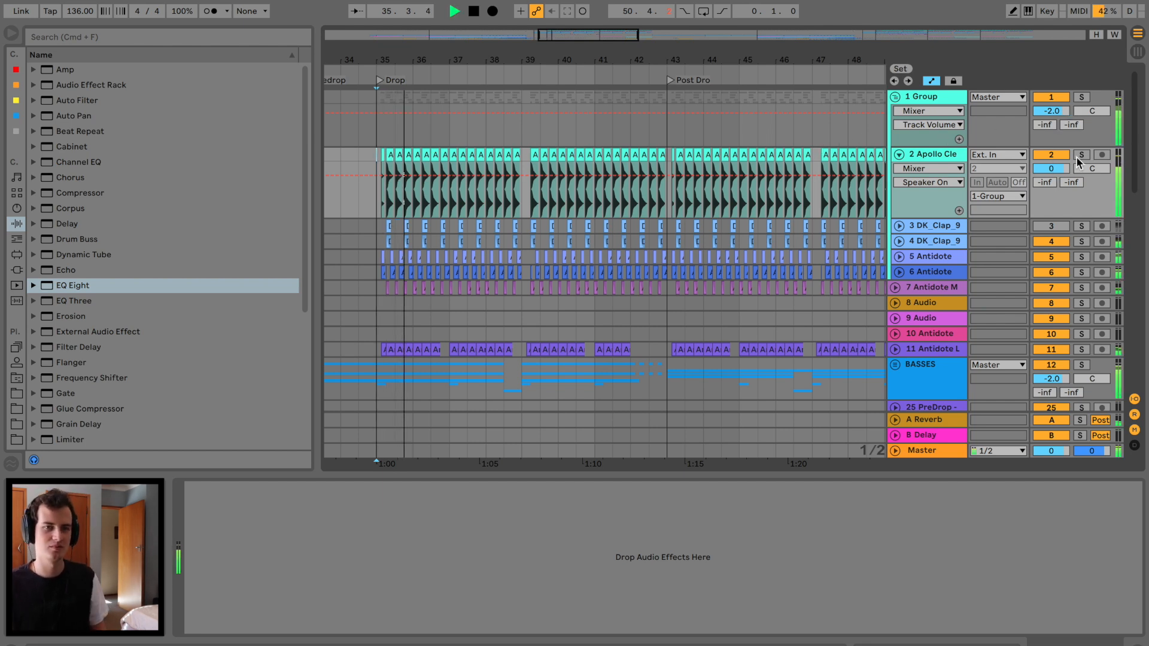
drag(71, 285, 343, 551)
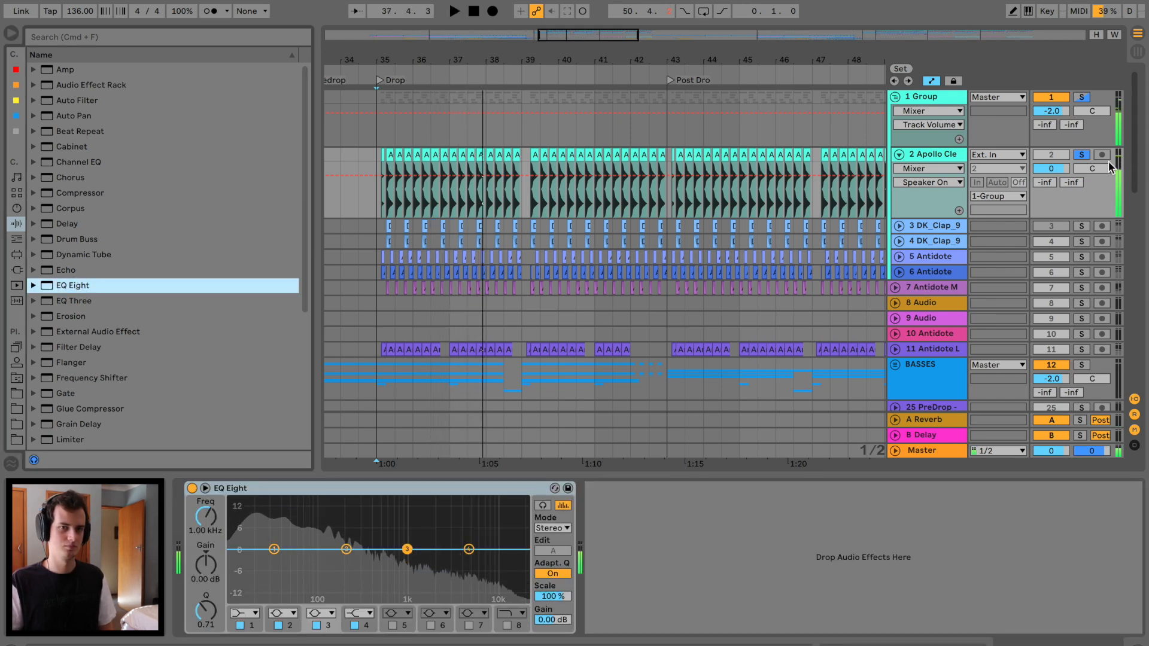
Flatten 1 Group's Ballad Reverb Dry/Wet automation to 0% from bar 33 to 51, and replay the Drop with soloing off.
click(924, 97)
click(732, 616)
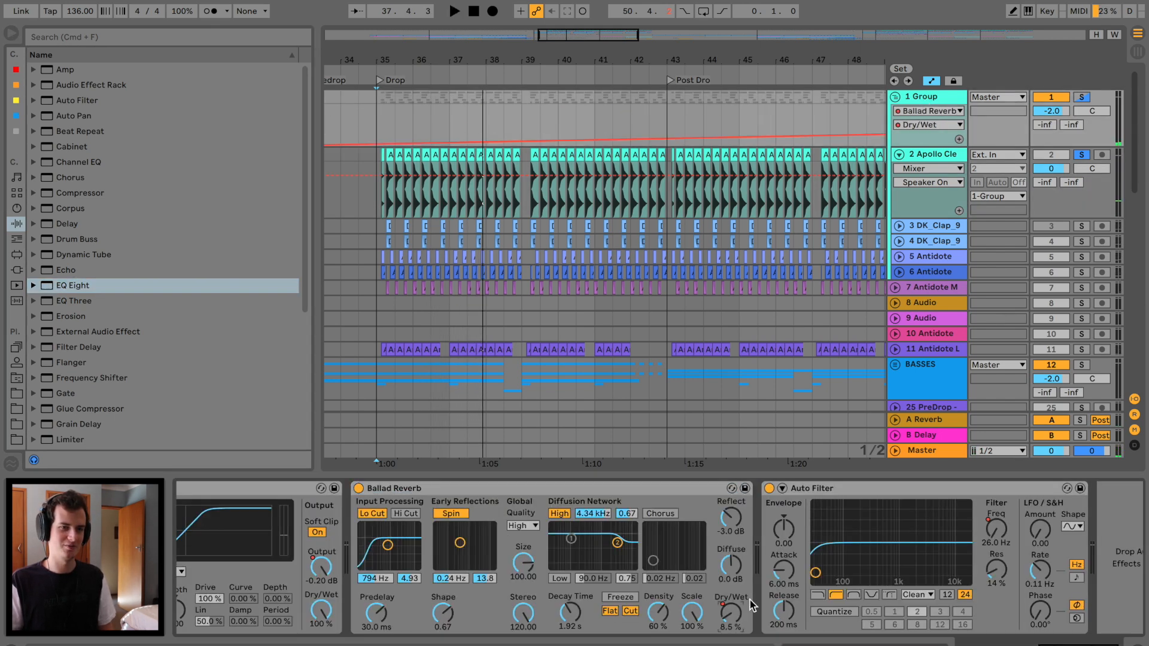
drag(565, 60, 575, 63)
click(654, 121)
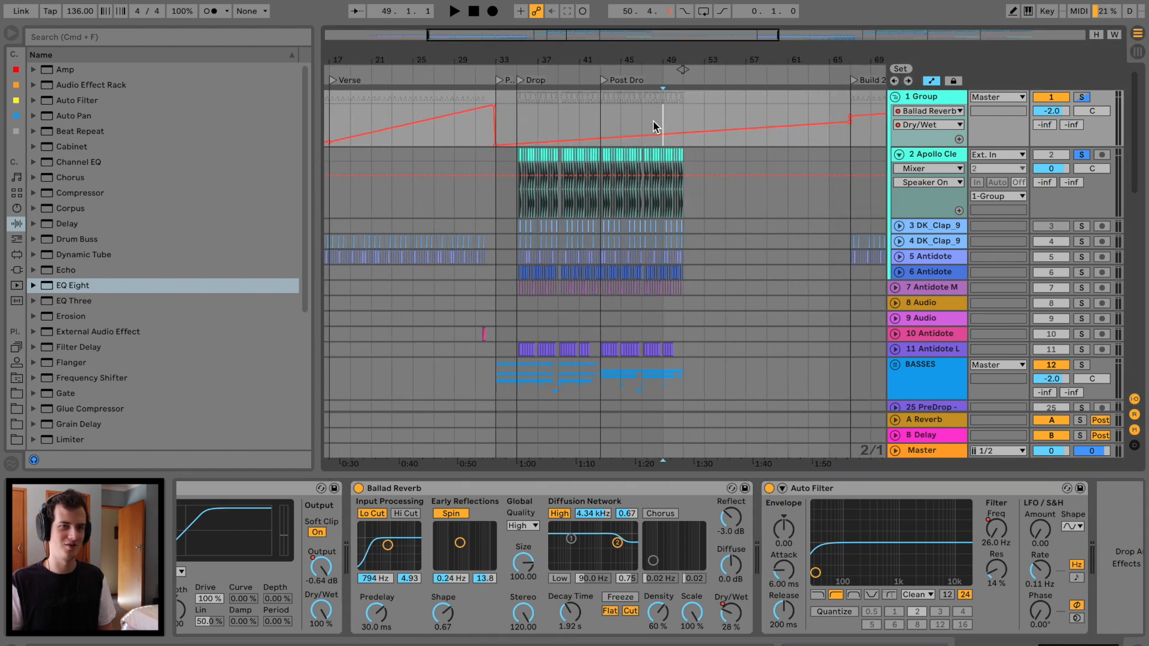
key(space)
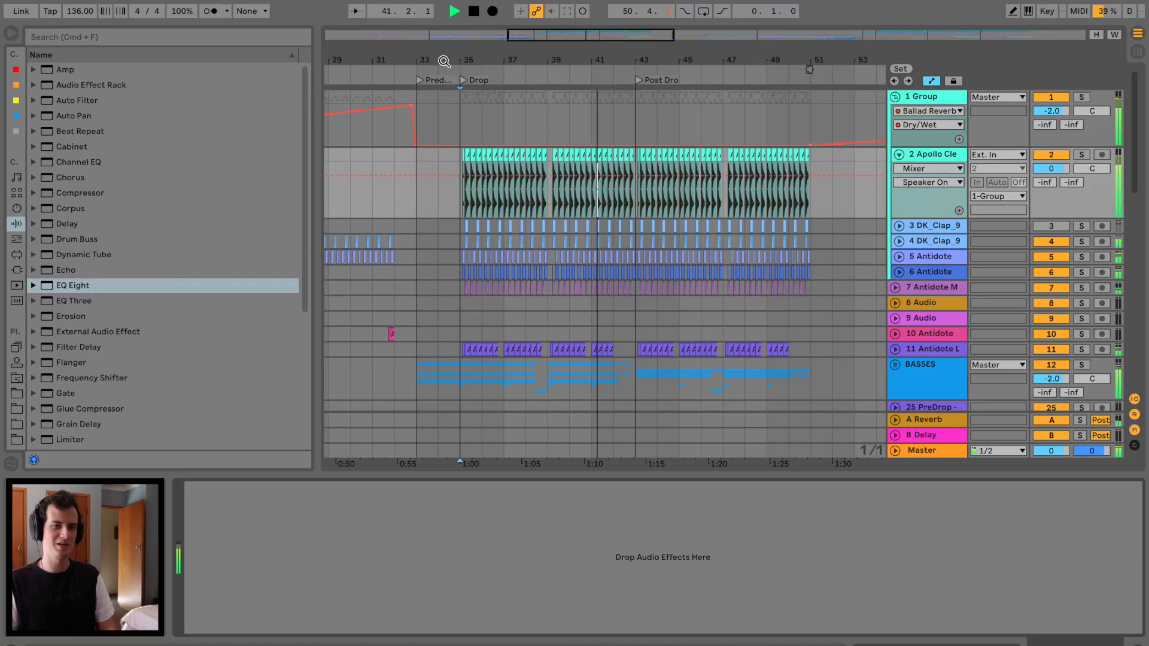
Collapse 1 Group, look over the tracks below, and replay from the Predrop at bar 33.
click(890, 105)
scroll(631, 212, down, 6)
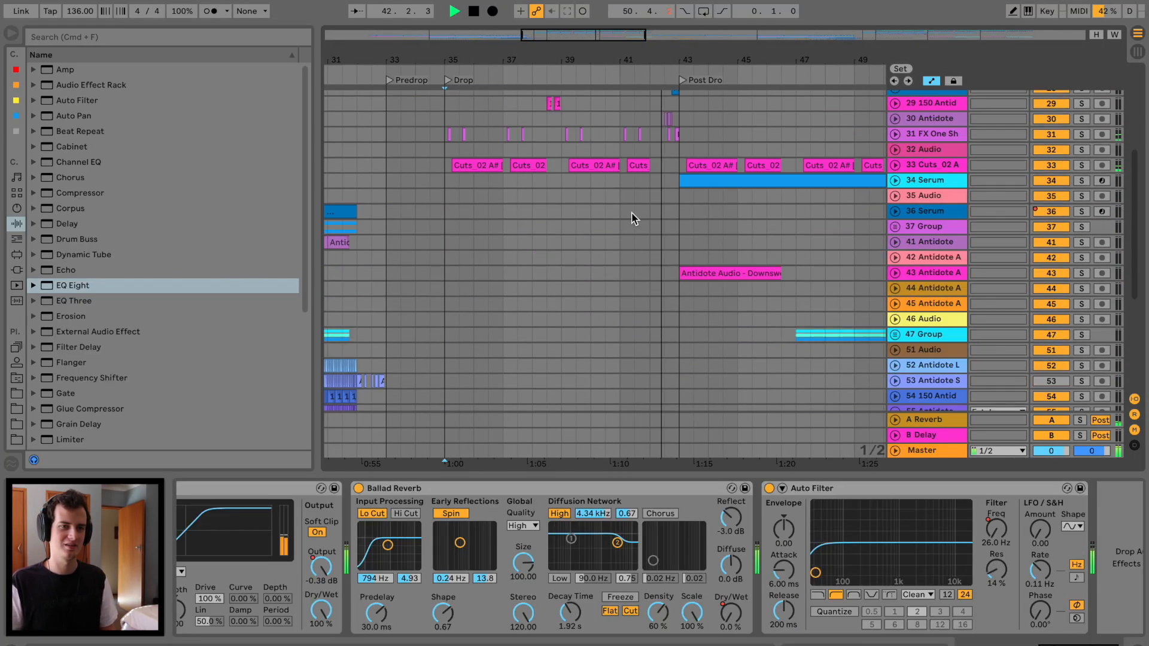
scroll(629, 213, up, 4)
key(space)
click(388, 147)
key(space)
Expand the BASSES group, adjust the SUB track's volume during playback, and collapse the group again.
click(897, 134)
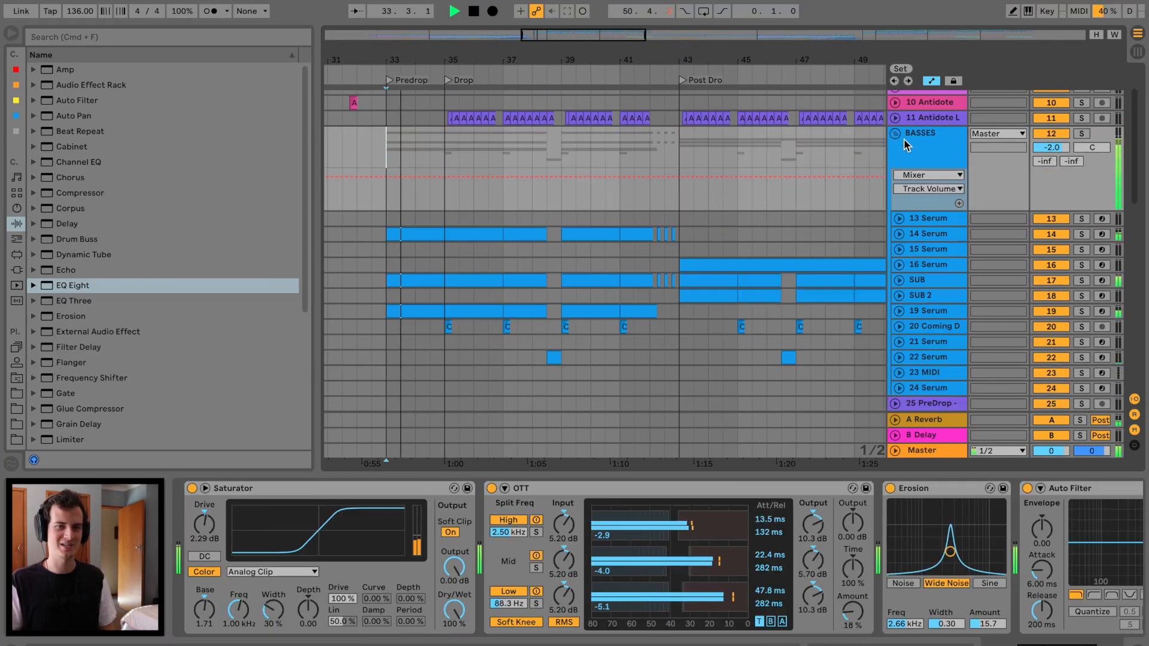
click(921, 280)
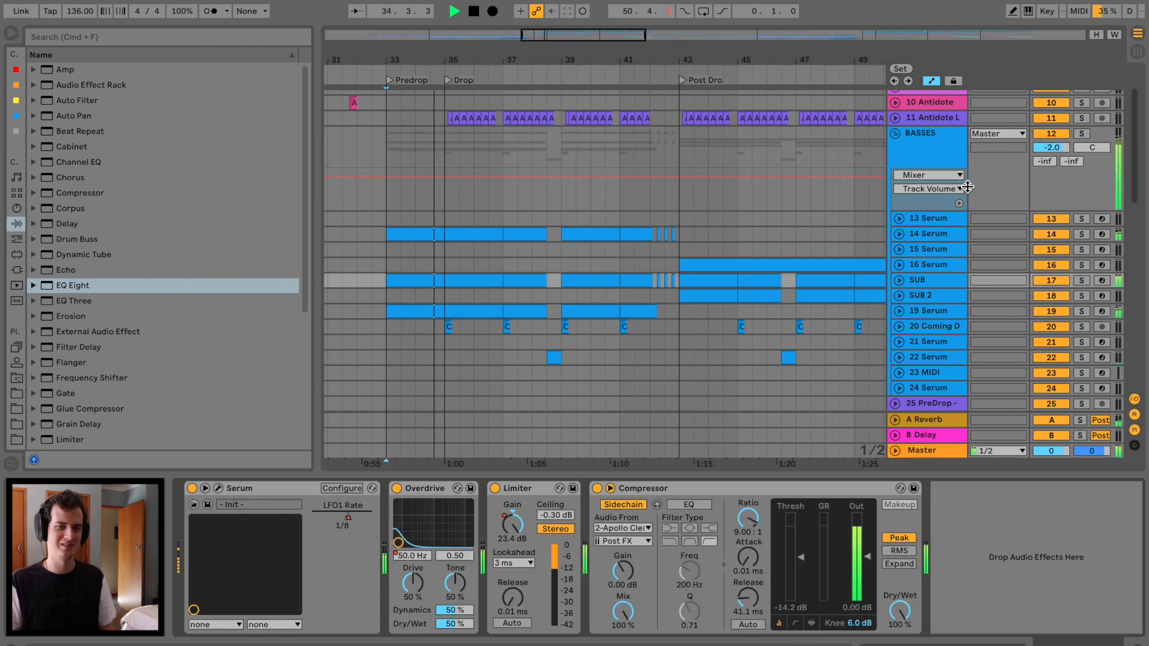
click(899, 281)
drag(1047, 295, 1047, 296)
click(895, 134)
key(space)
Expand 1 Group, insert iZotope Ozone 7 before the Compressor on the 4 DK_Clap_9 track, and reposition its window.
click(436, 96)
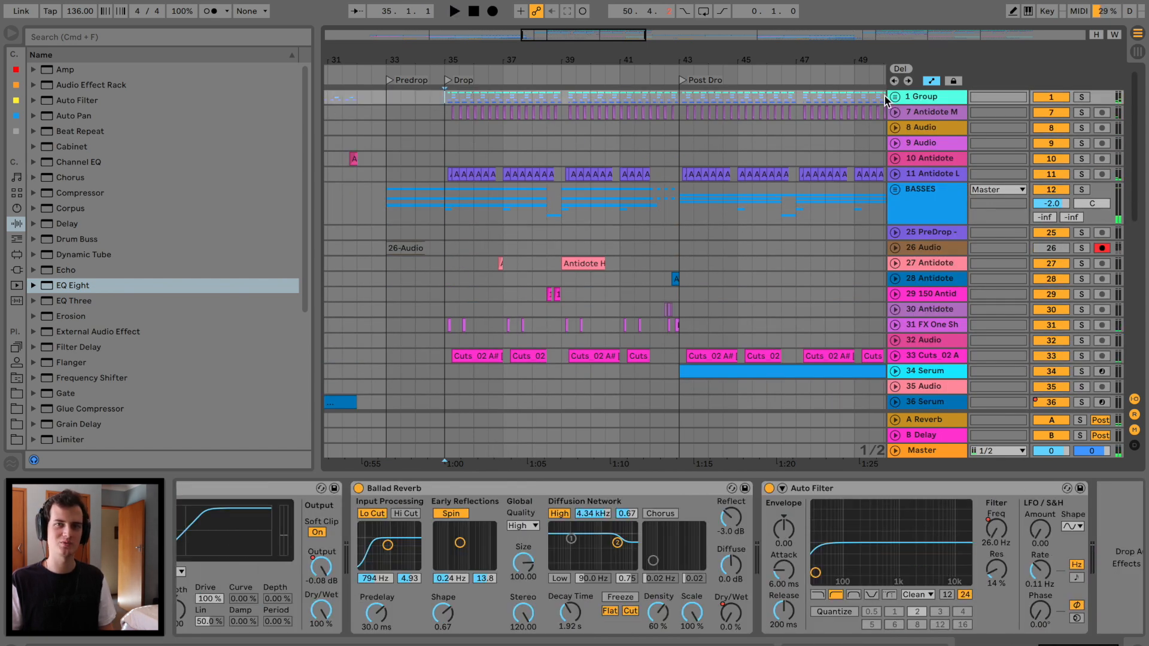
click(895, 97)
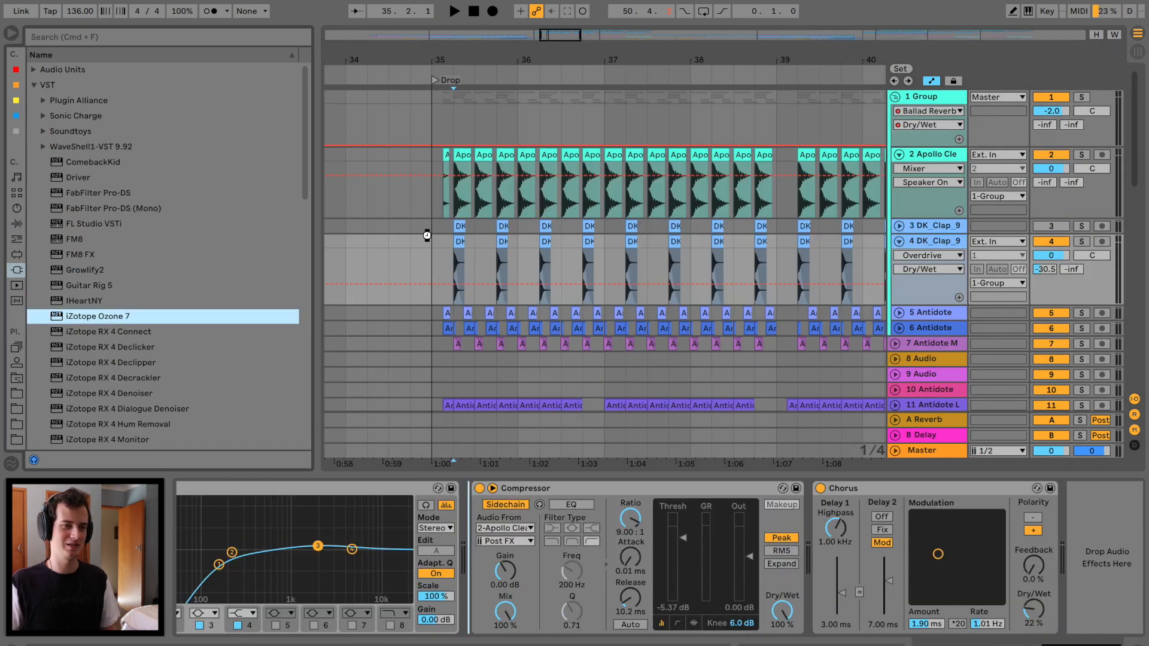
key(Return)
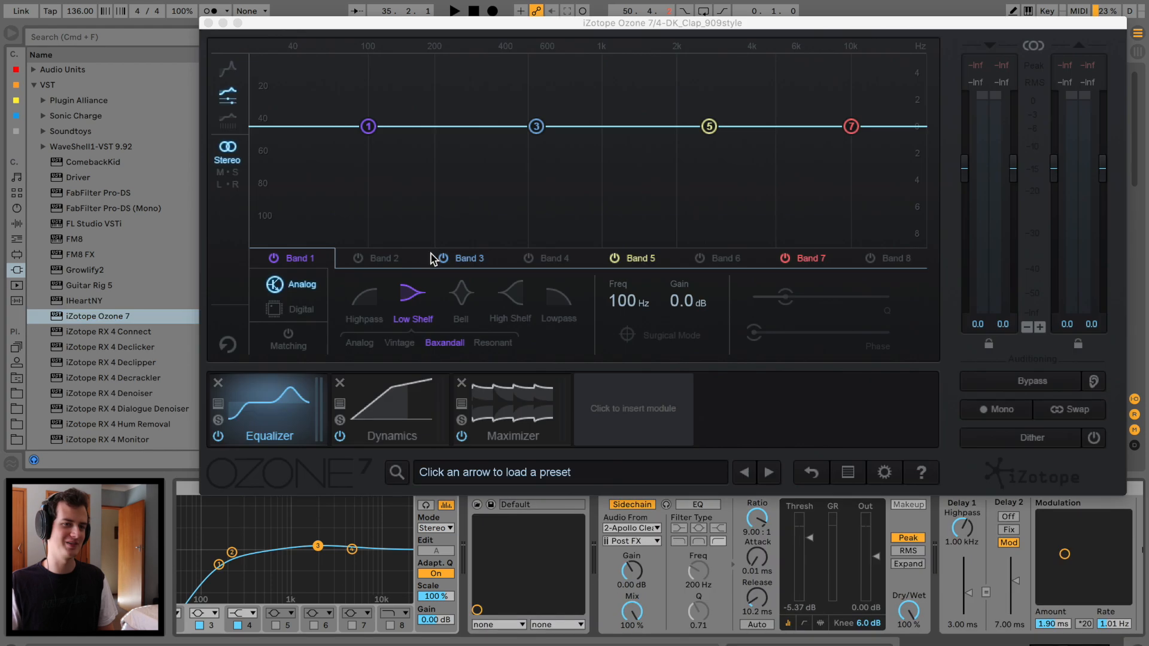
drag(427, 23, 412, 73)
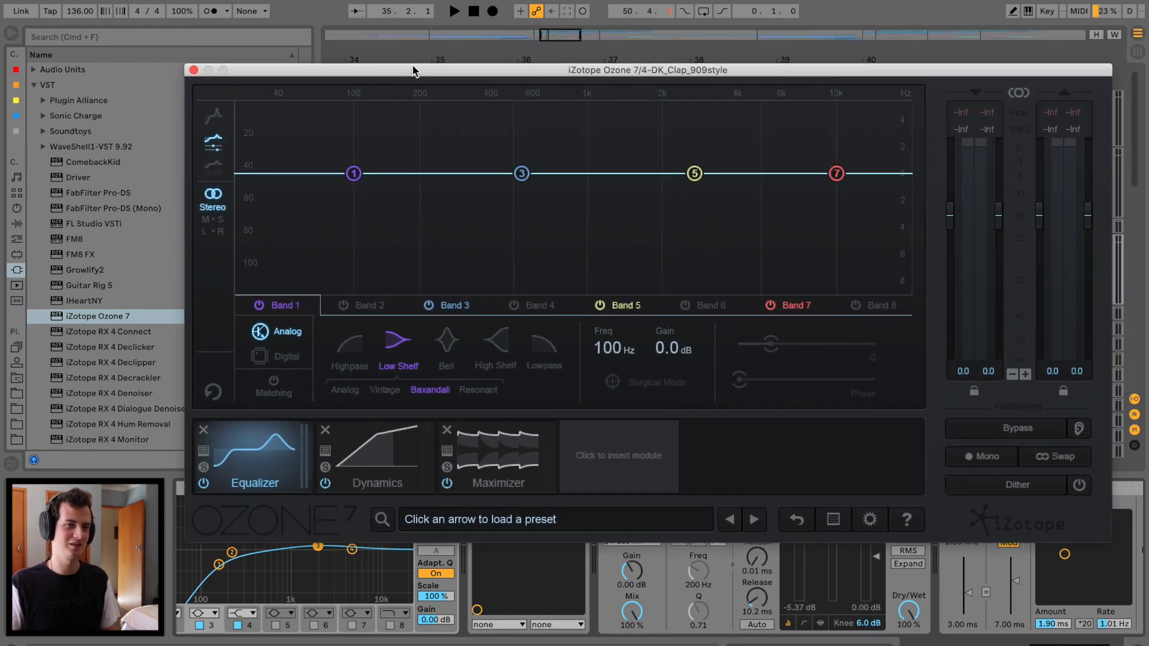
Clear the default Equalizer, Dynamics and Maximizer modules from Ozone 7 on the clap track and insert an Imager.
click(204, 433)
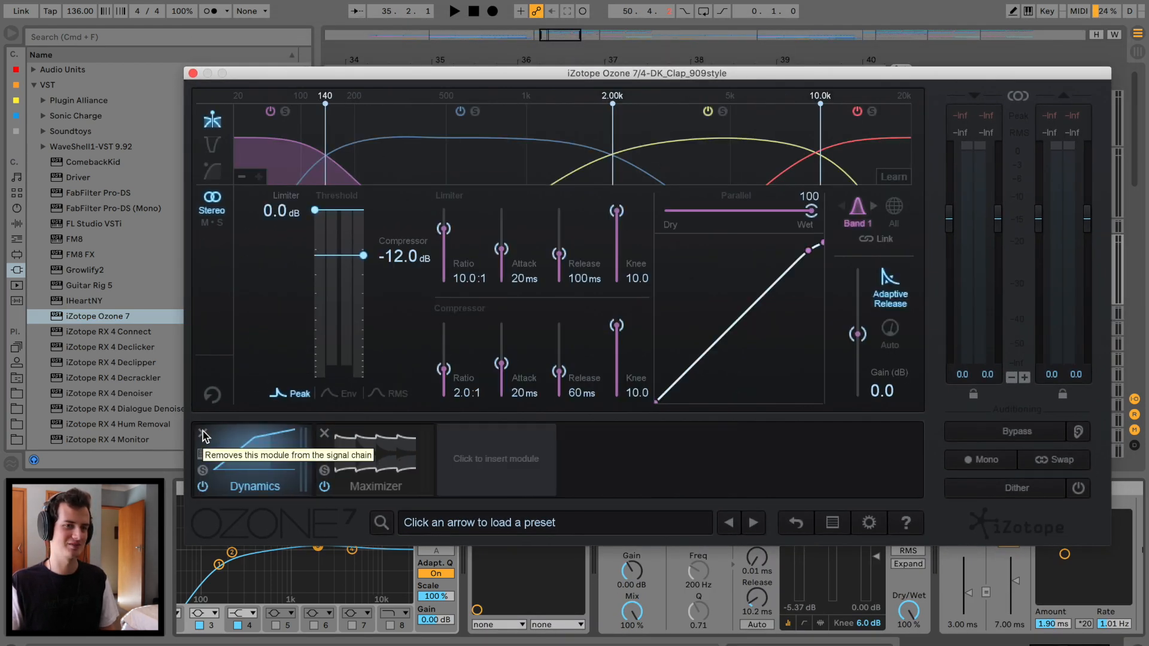
click(204, 434)
click(204, 433)
click(316, 179)
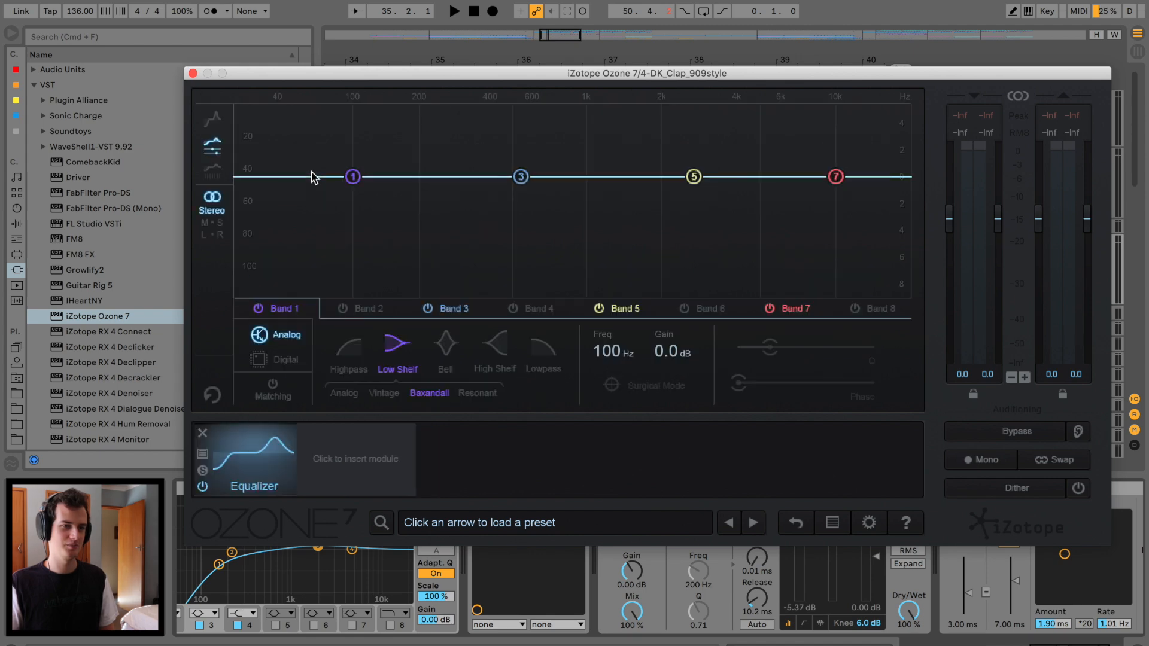
click(202, 433)
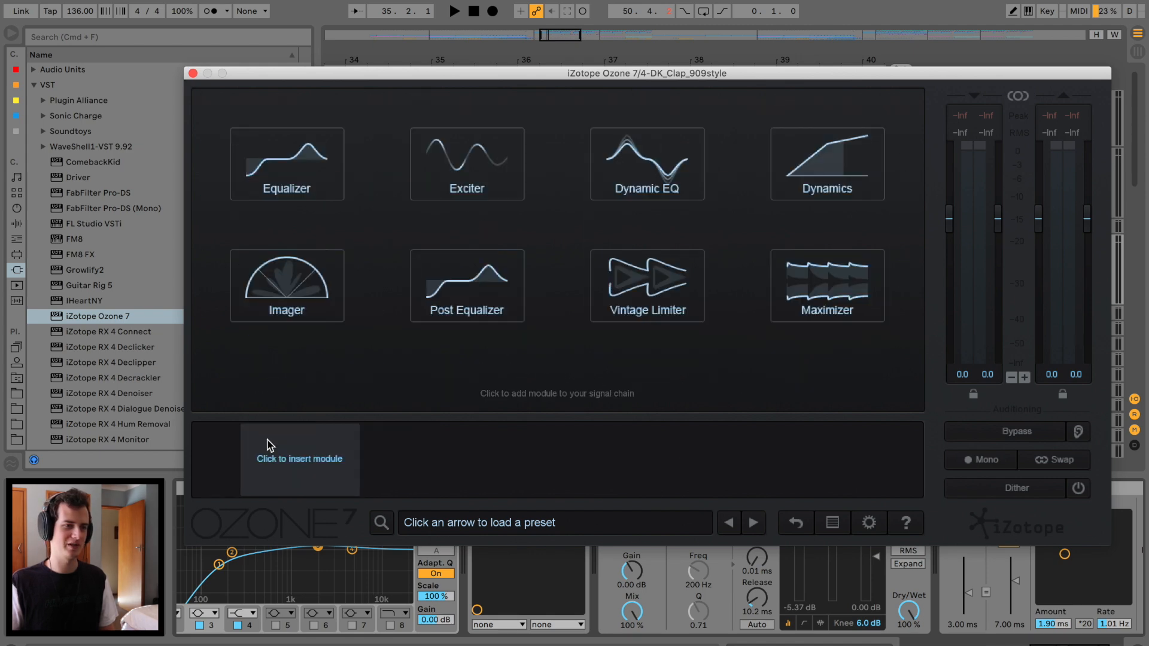
click(300, 277)
Widen the clap during playback with Stereoize on at 10.4 and band widths 2 and 3 at 41.8 and 4 at 46.8, then close Ozone.
key(space)
drag(356, 288, 355, 262)
click(308, 391)
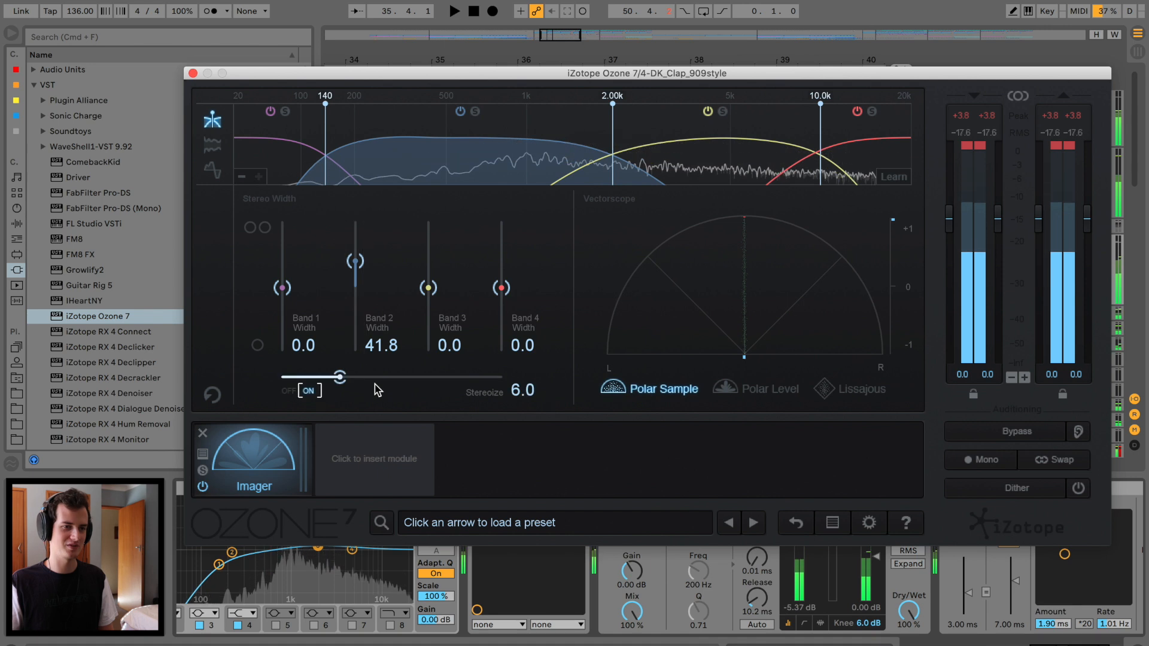
drag(340, 377, 389, 378)
drag(429, 288, 429, 253)
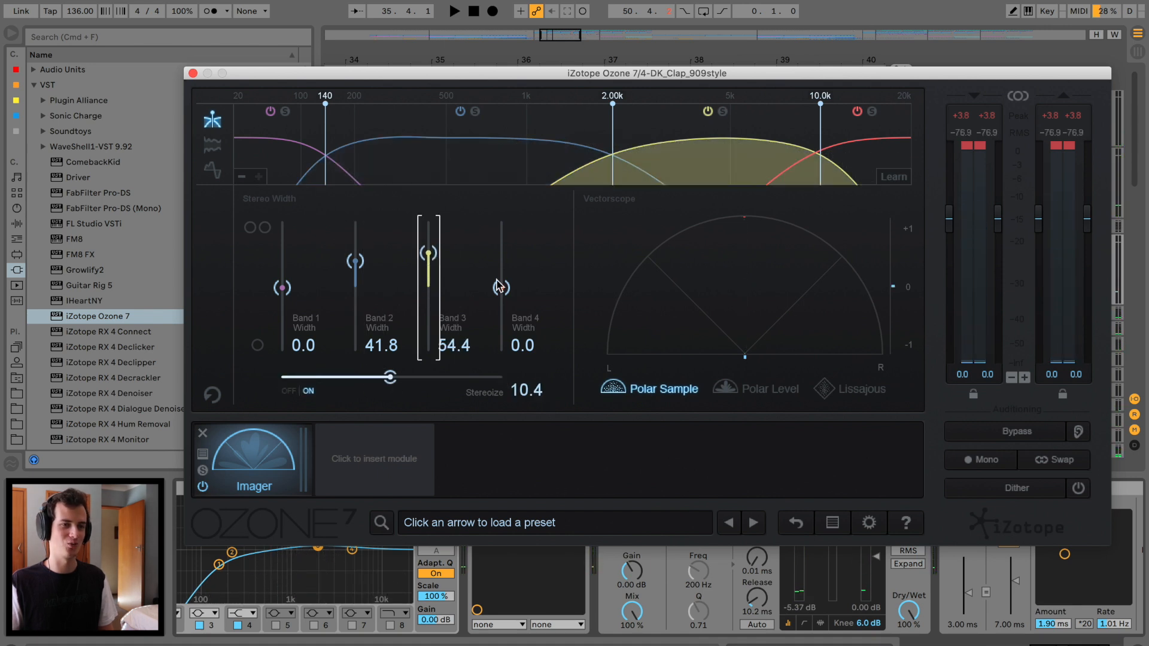
drag(501, 288, 502, 250)
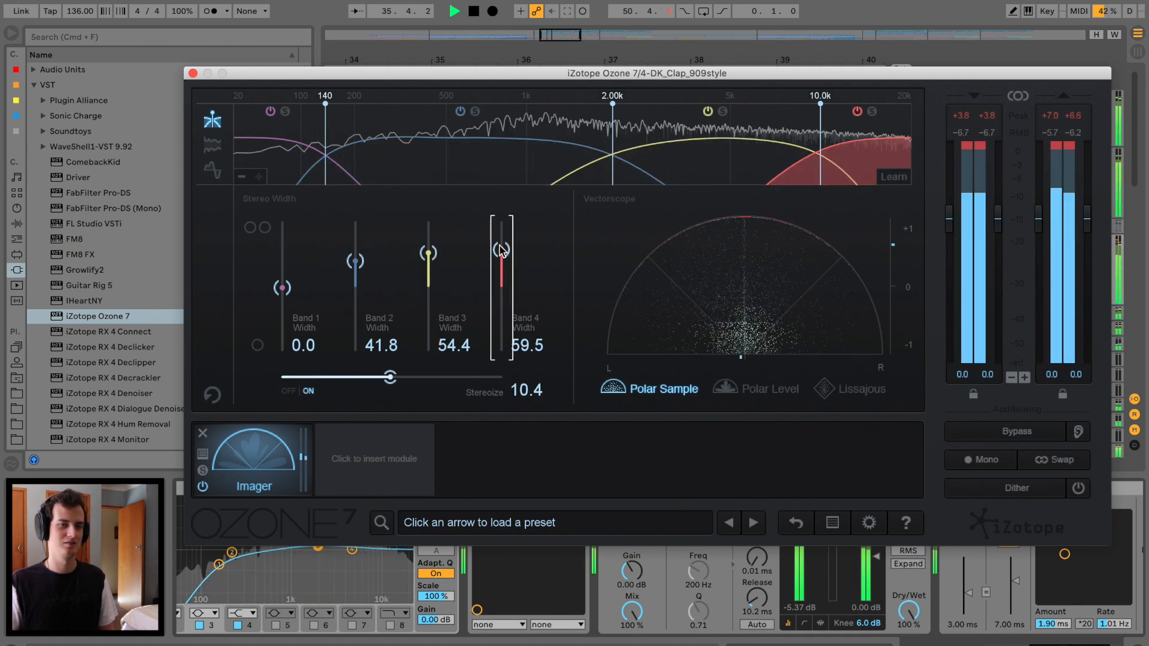
drag(502, 250, 502, 259)
drag(432, 256, 433, 264)
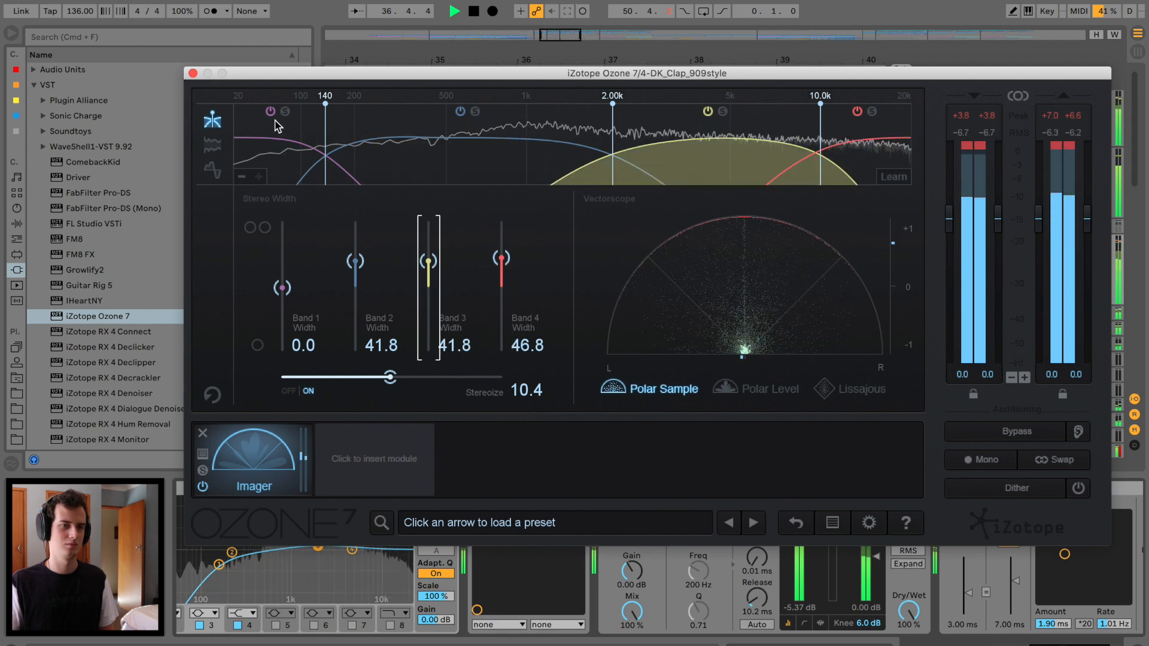
click(193, 74)
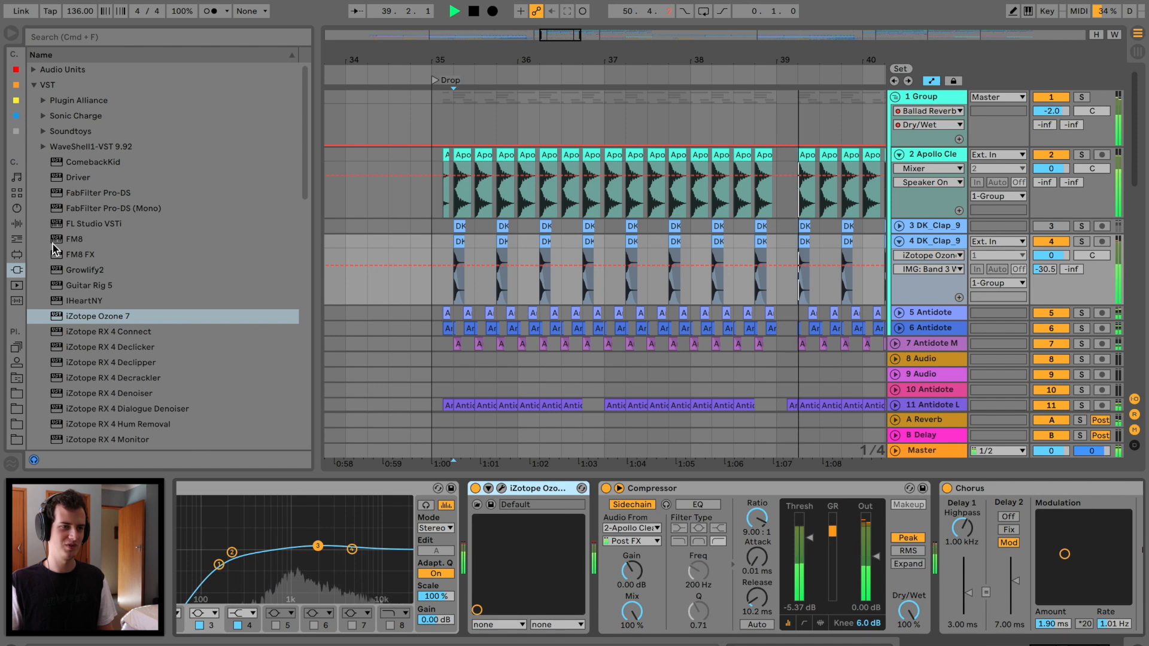
Collapse the 2 Apollo Cle and 4 DK_Clap_9 tracks and 1 Group, and replay the build-up from bar 29.
click(899, 155)
click(899, 185)
click(895, 98)
drag(700, 60, 700, 30)
scroll(431, 212, left, 8)
click(581, 210)
scroll(599, 213, right, 5)
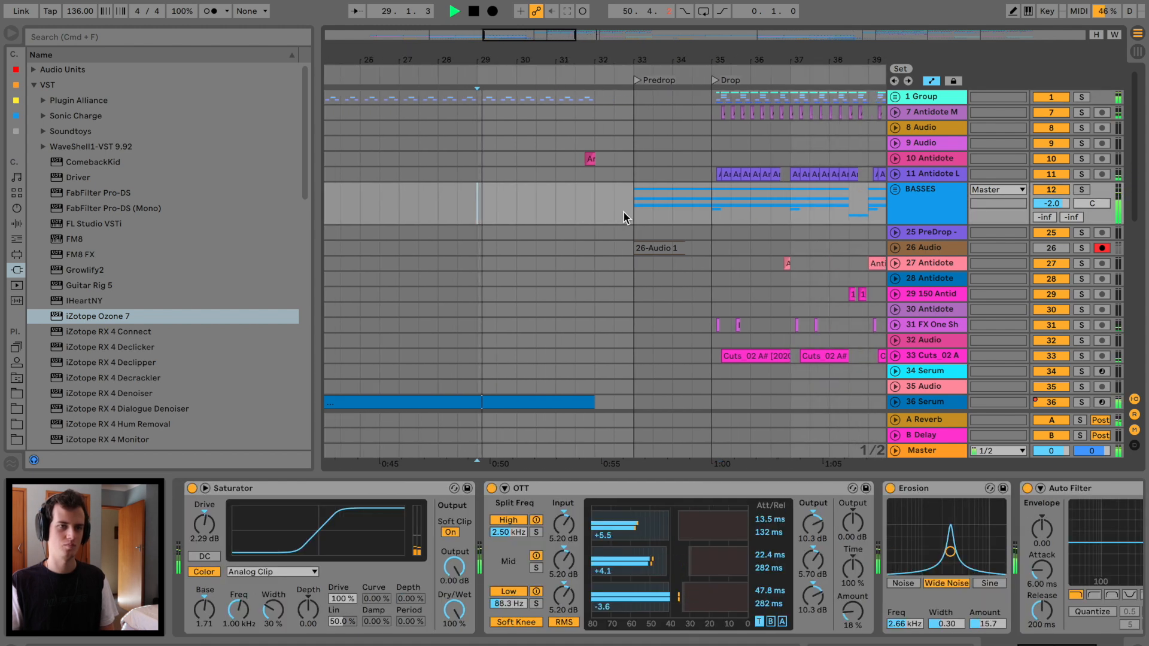
scroll(625, 217, left, 5)
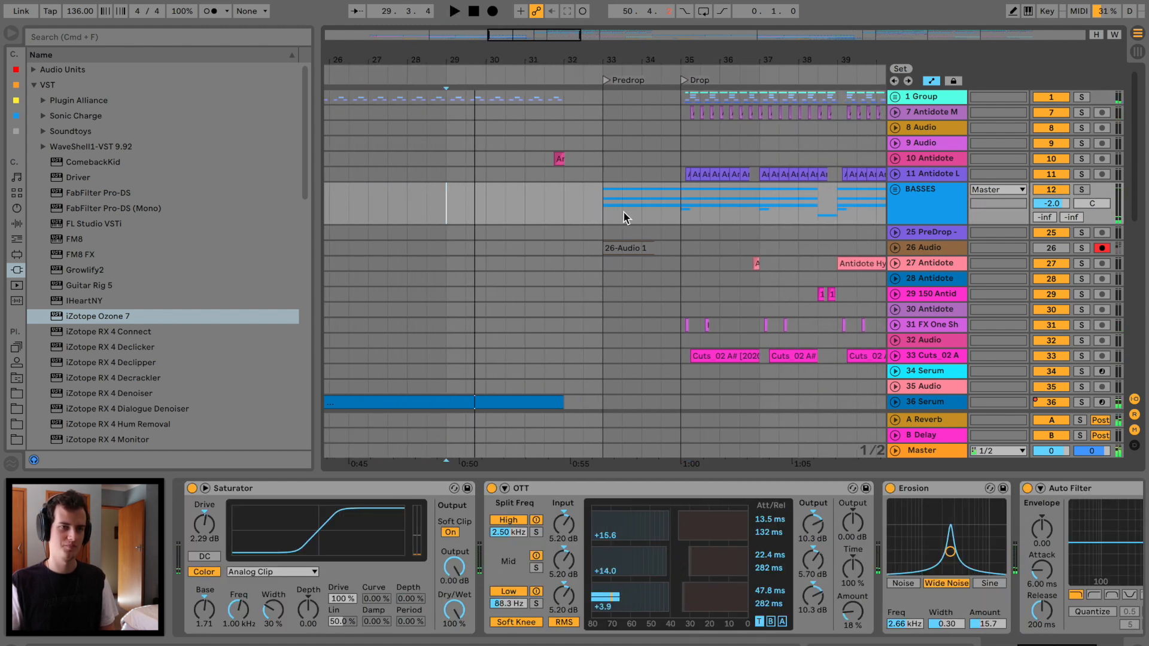
Insert EQ Eight after Auto Filter on the Master and cut band 3 to -3.35 dB, band 1 to -4.09 dB and band 4 to -2.11 dB during playback.
scroll(680, 281, down, 8)
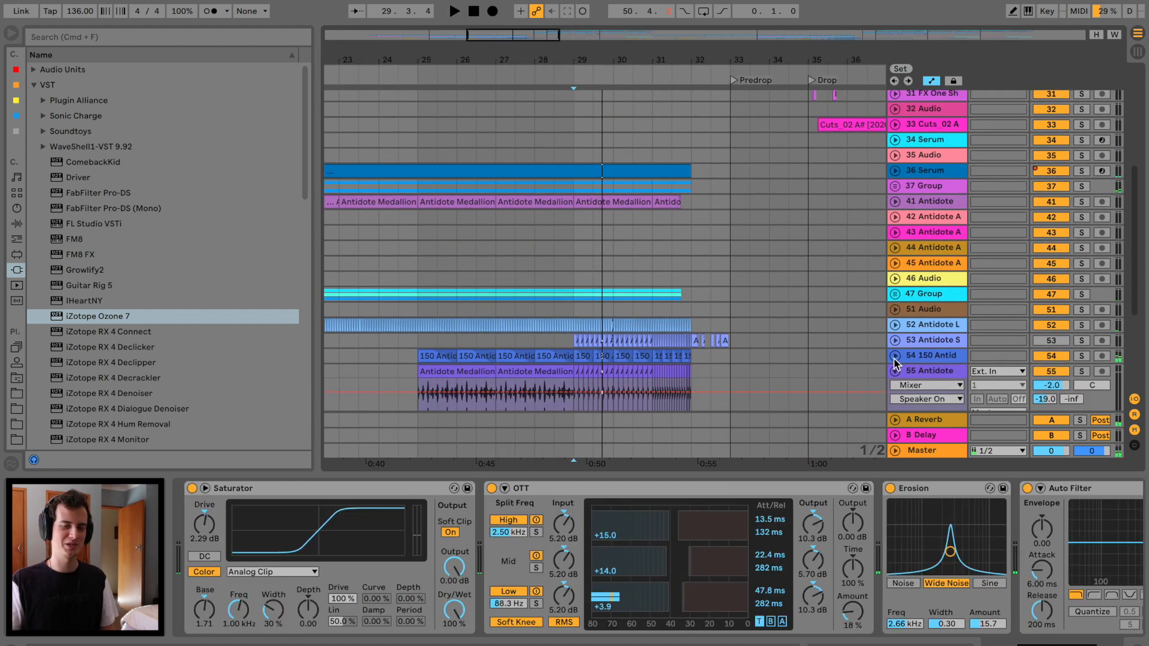
scroll(892, 376, down, 5)
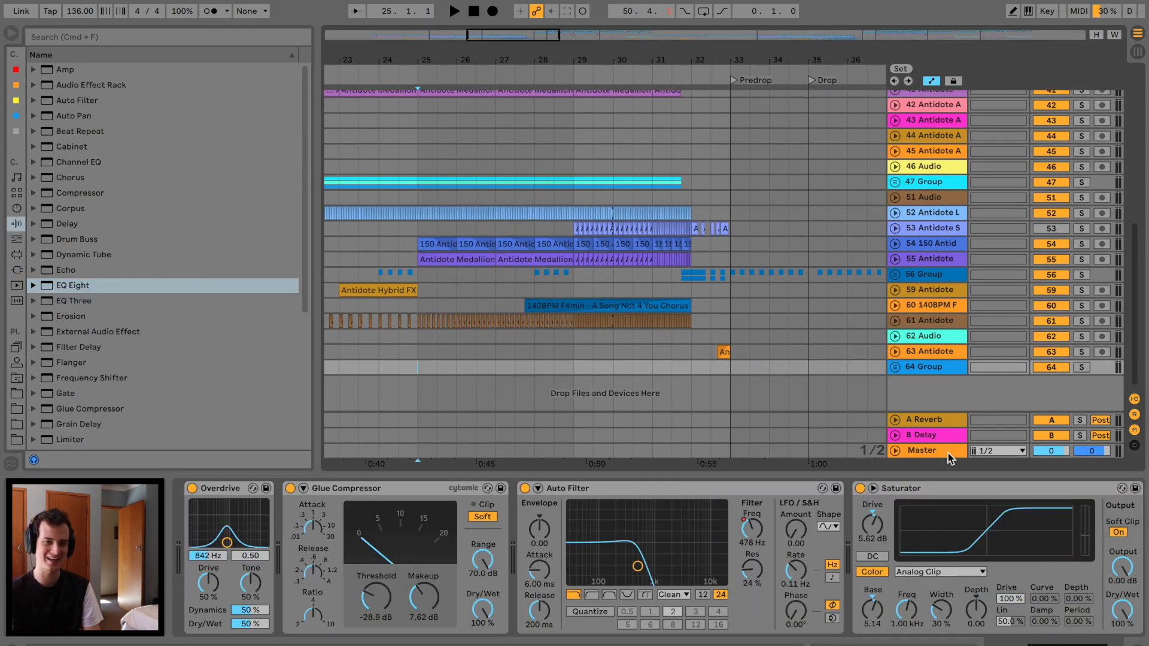
click(949, 455)
key(space)
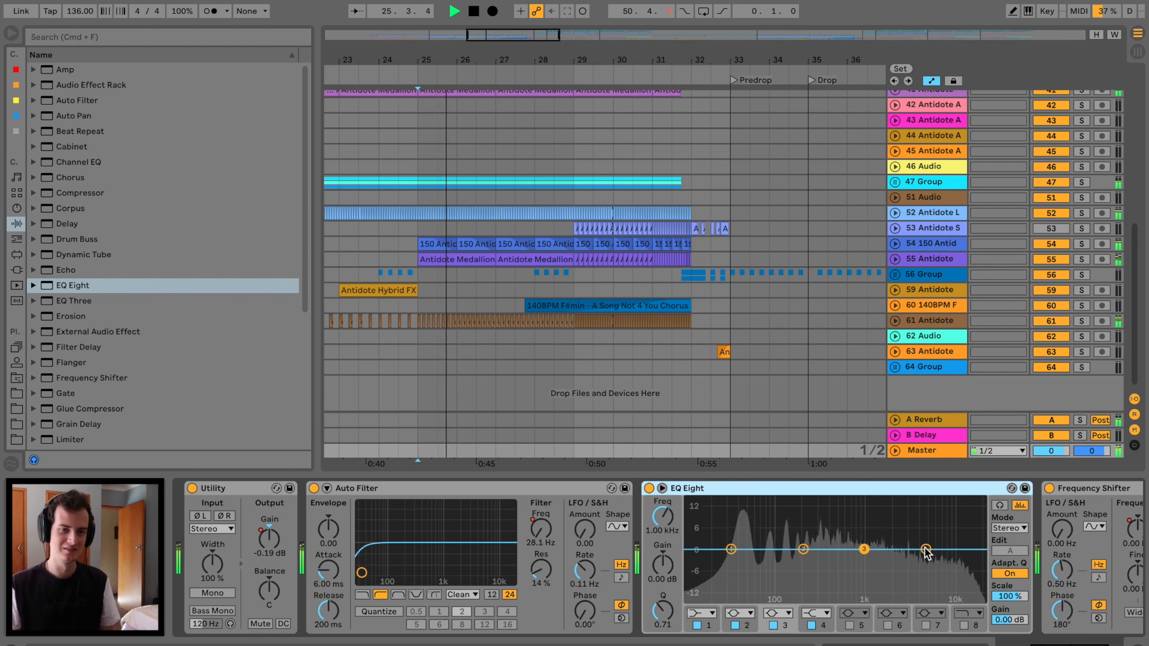
drag(864, 549, 863, 561)
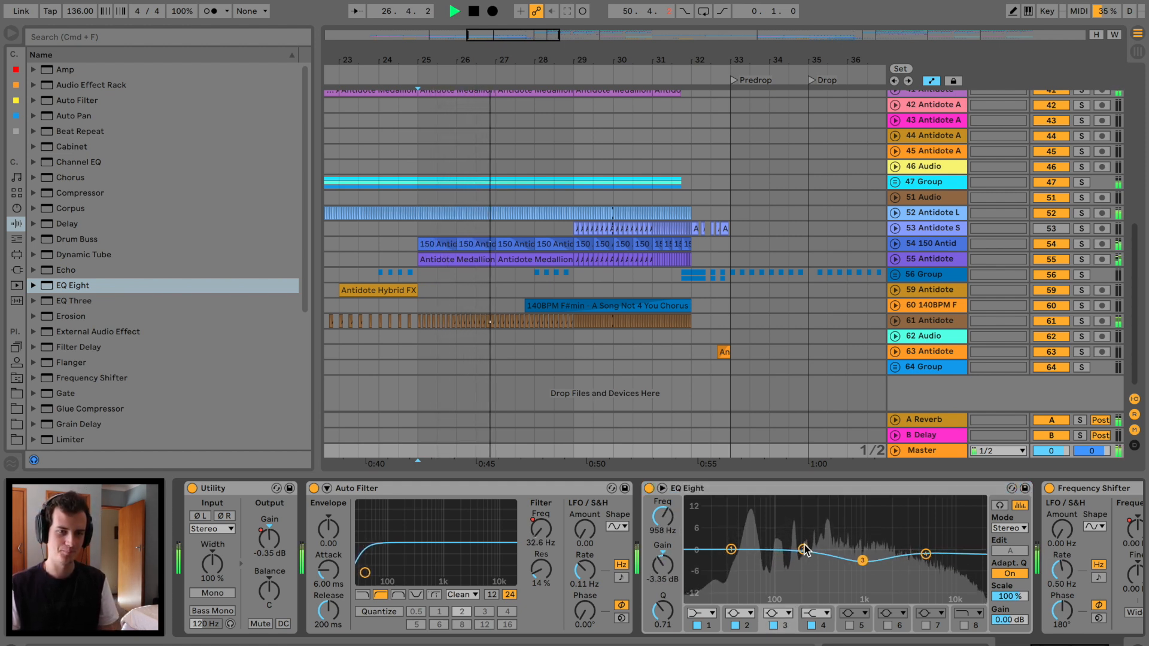
drag(731, 549, 733, 564)
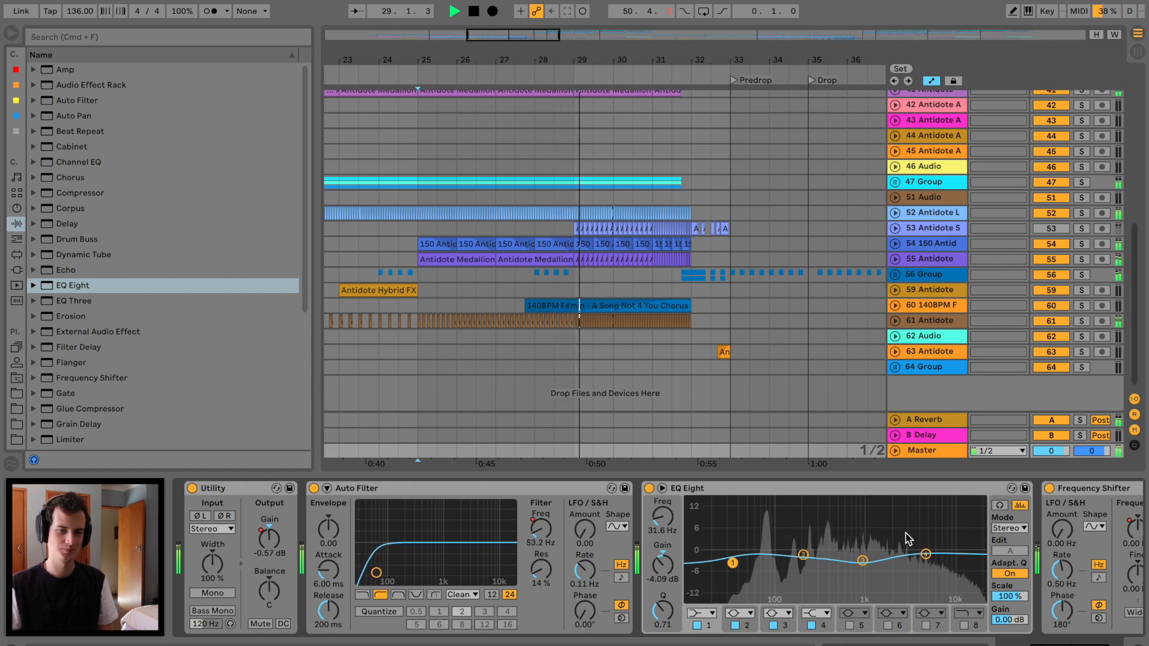
drag(926, 553, 926, 556)
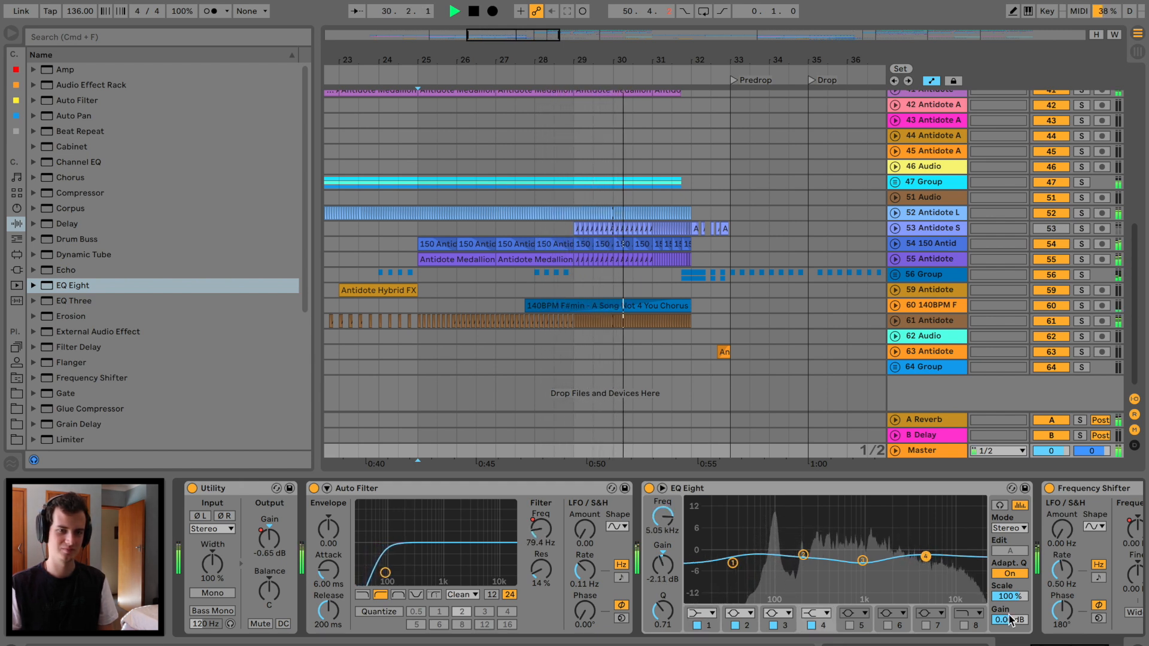
Show the Master's EQ Eight Scale automation, set Scale to 0%, and add a breakpoint at bar 33.
click(895, 450)
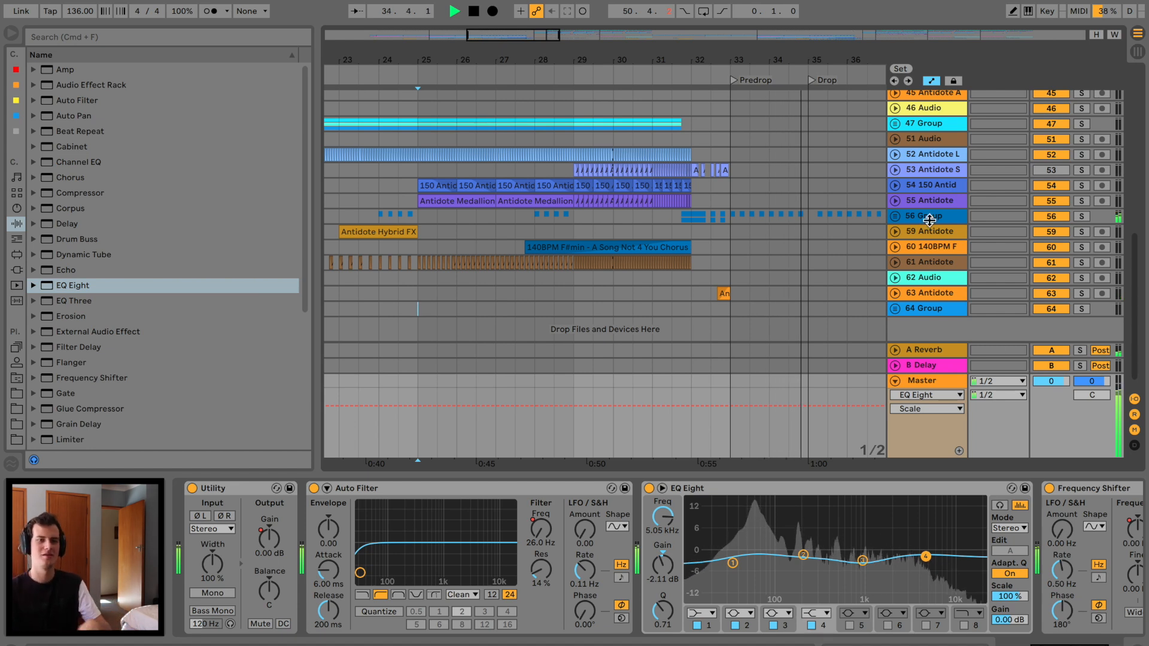
key(space)
click(725, 253)
click(929, 385)
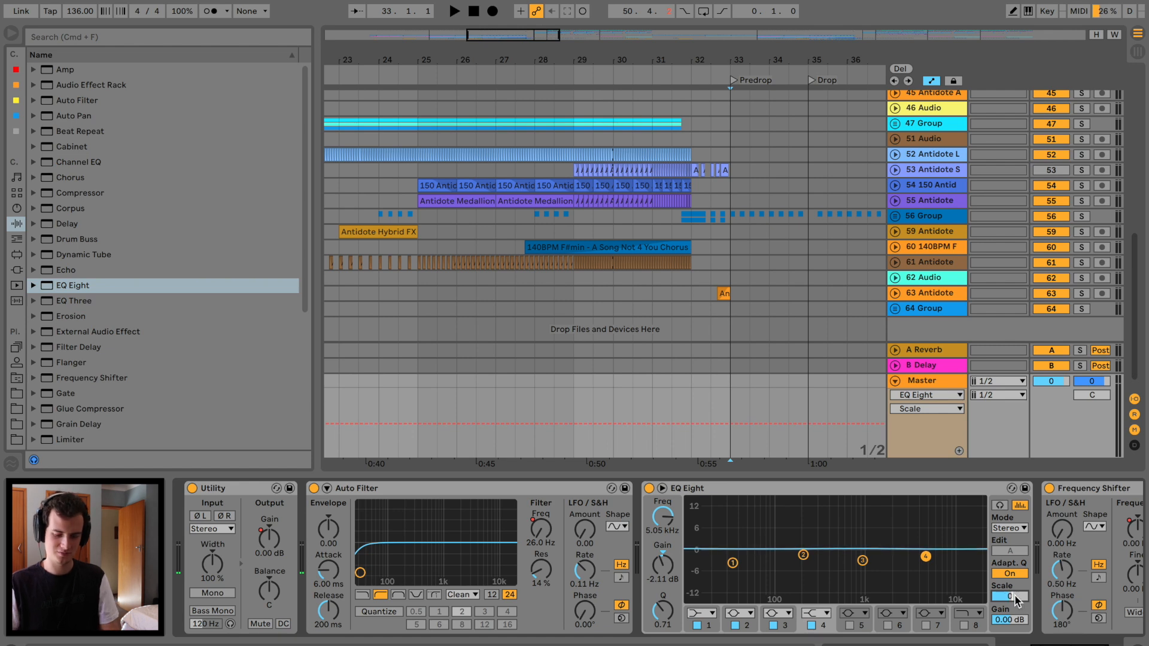
click(730, 424)
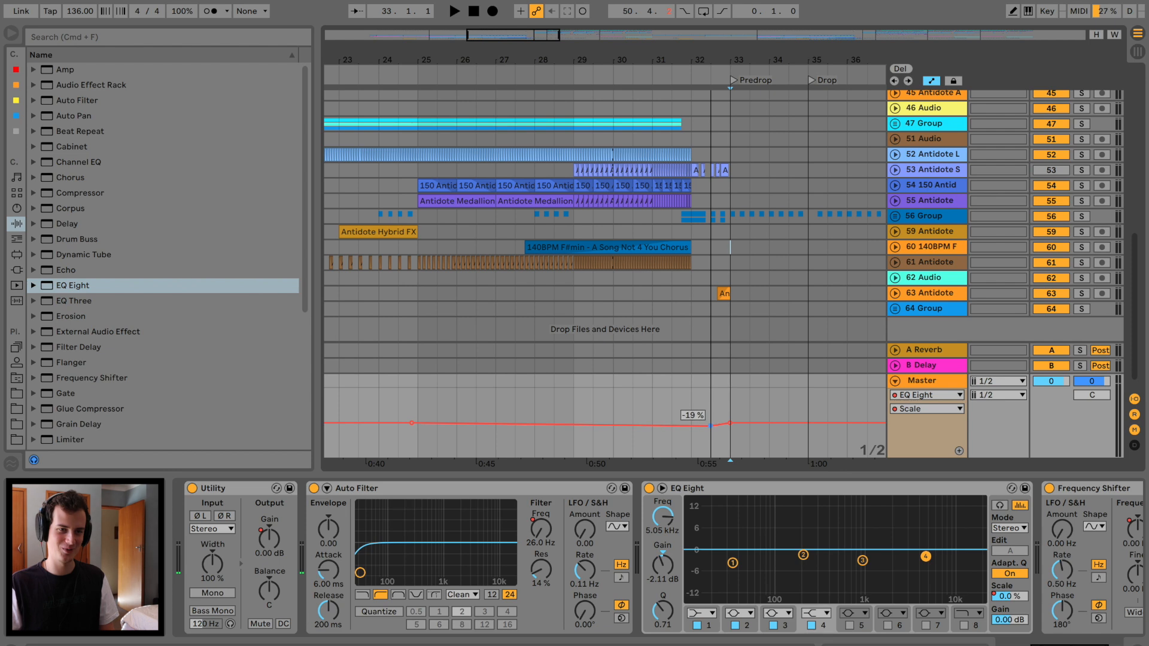
Ramp the Master's EQ Eight Scale automation up from bar 25 to bar 32 and back to 0% at bar 33, and replay from bar 29.
click(692, 412)
key(space)
mouse_move(704, 427)
mouse_down()
mouse_move(711, 409)
mouse_move(691, 405)
mouse_up()
key(space)
key(space)
click(576, 398)
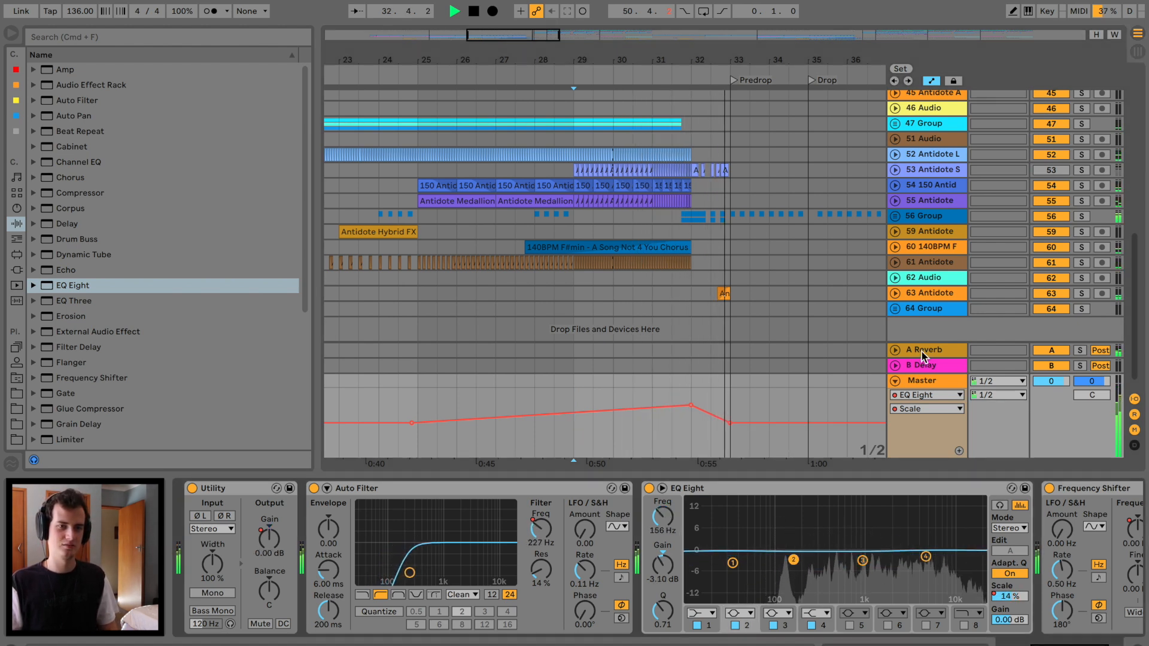
Expand the BASSES group, collapse its SUB track, and show the automation lanes of 14 Serum.
scroll(703, 313, up, 10)
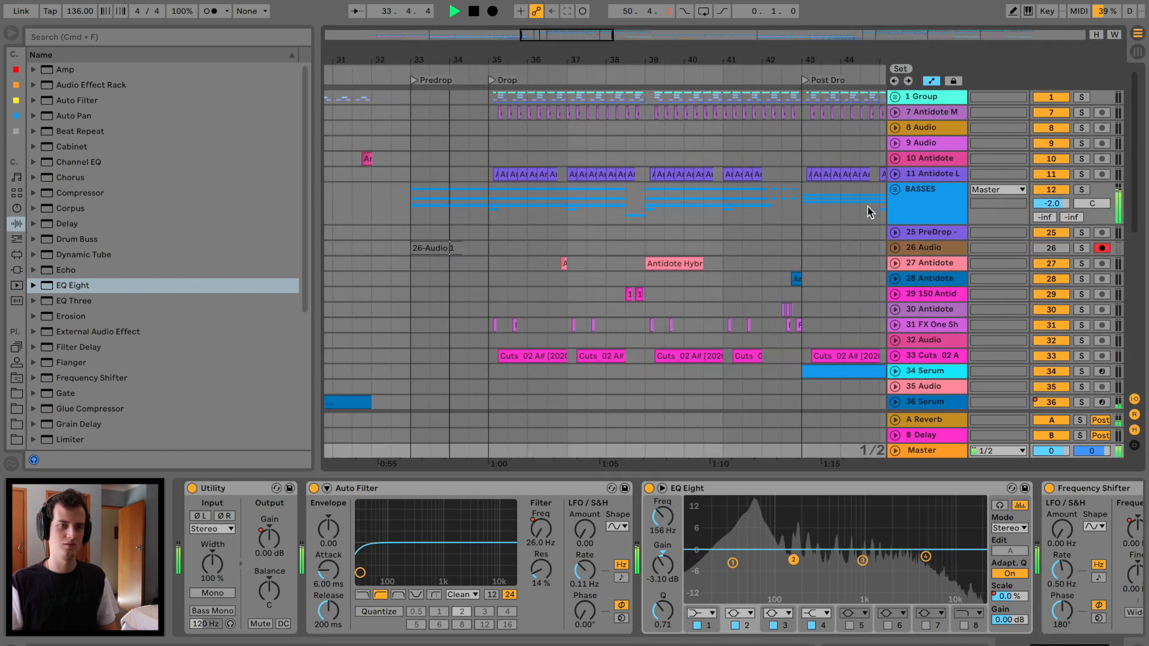
click(897, 190)
scroll(1000, 200, down, 3)
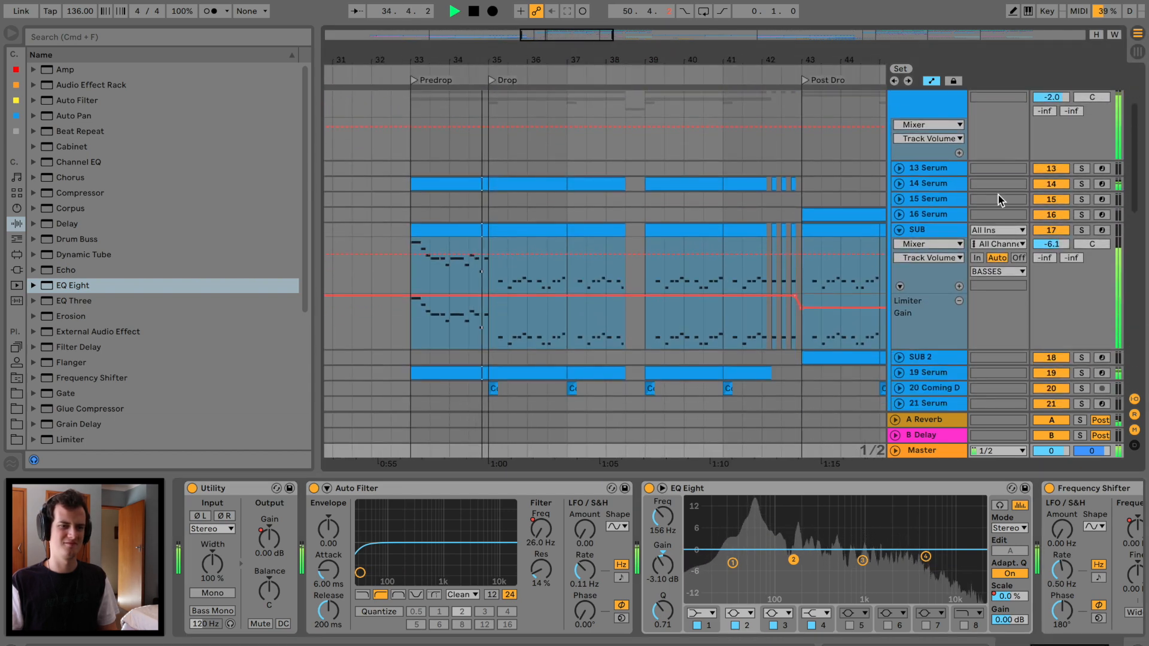
double_click(923, 229)
double_click(921, 183)
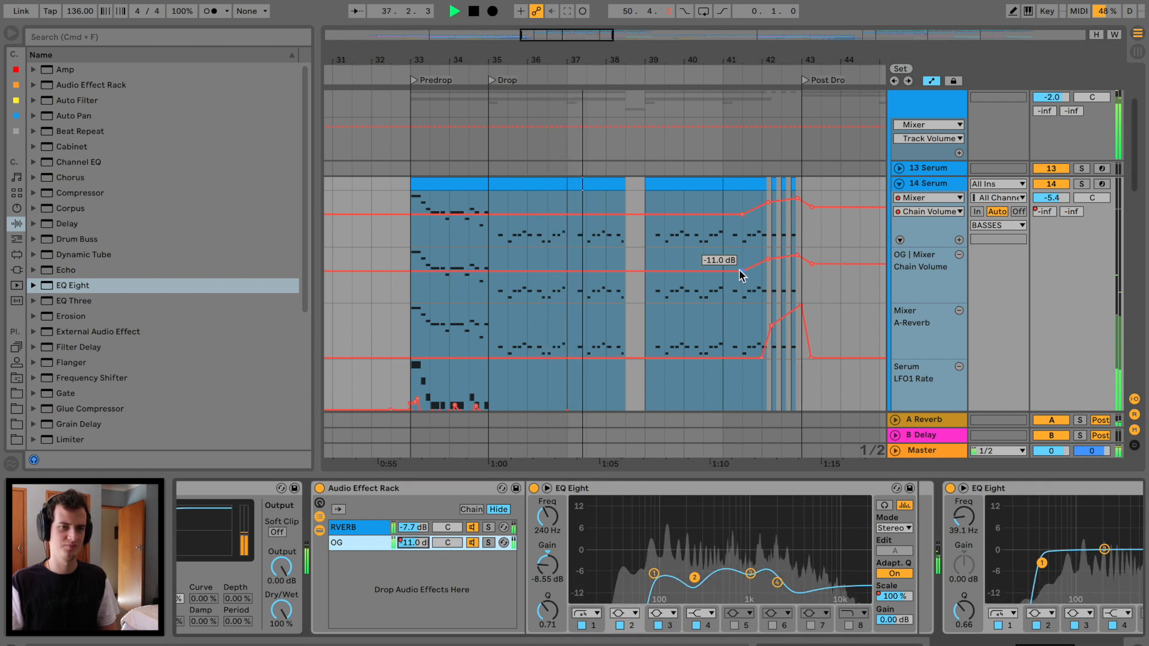
Set 14 Serum's OG Chain Volume automation to -8.5 dB up to about bar 41 while soloing it from the Predrop, and collapse the track.
drag(741, 272, 741, 265)
click(411, 281)
key(space)
key(space)
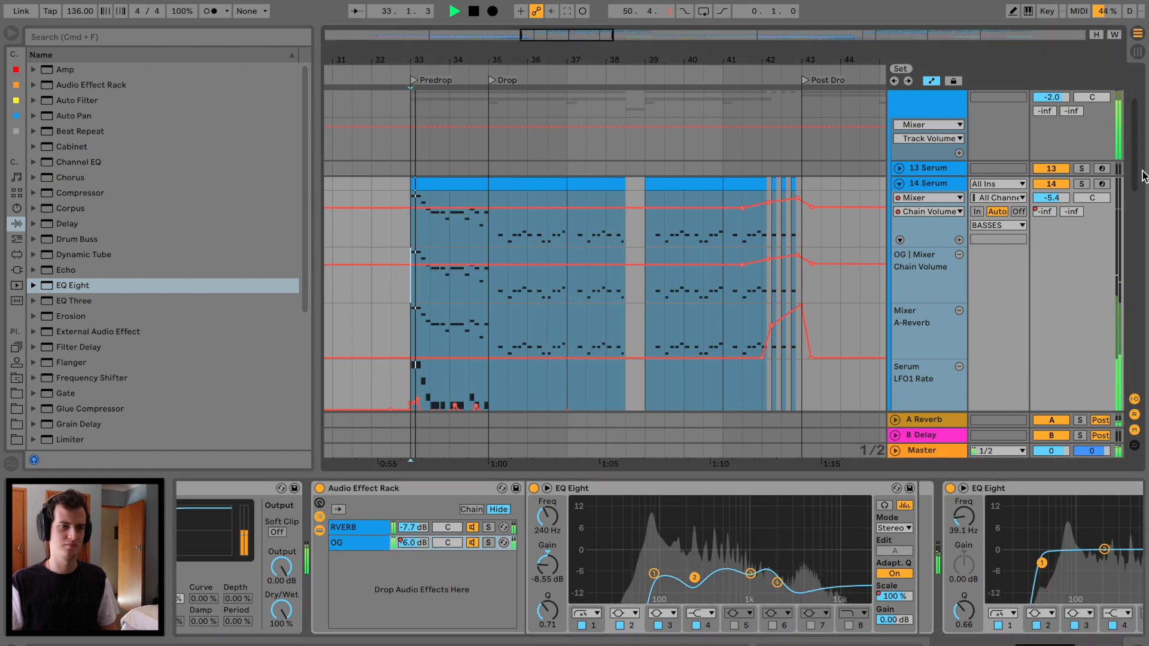
click(1082, 185)
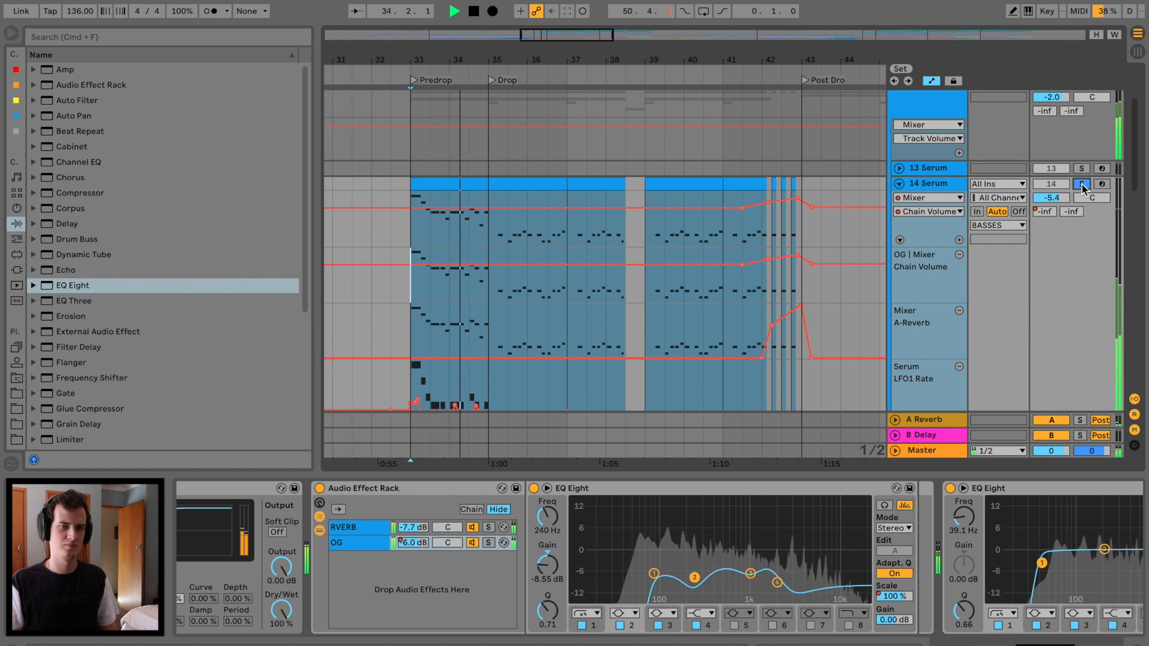
drag(741, 265, 741, 267)
click(899, 184)
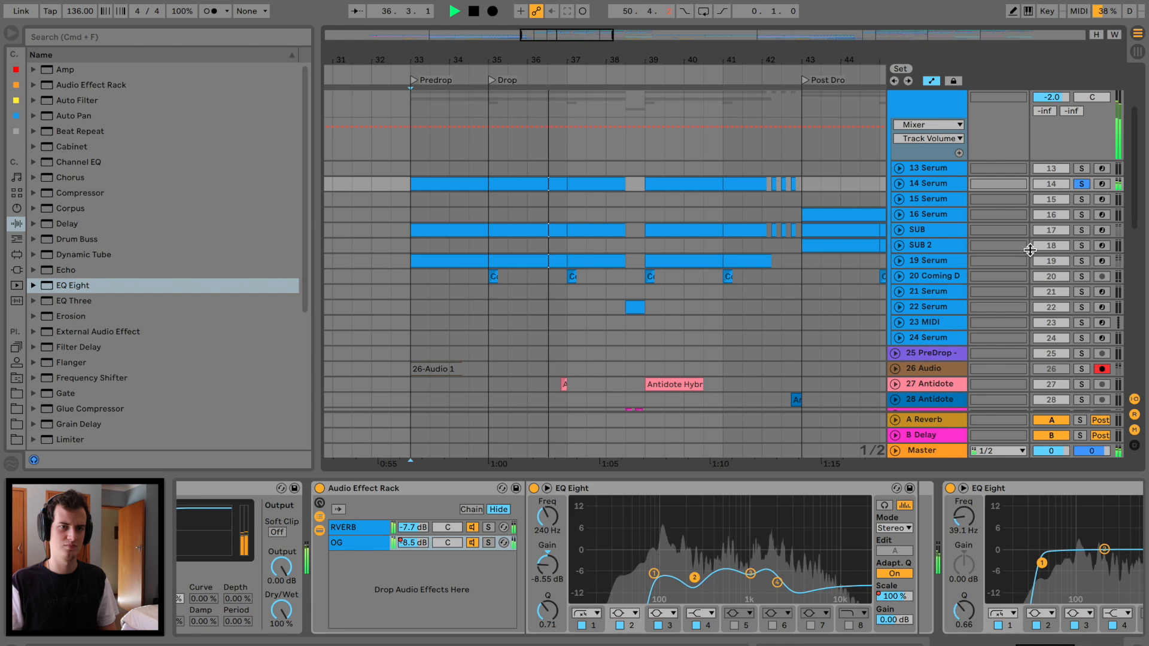
Expand 19 Serum, look through its device chain, and insert a Saturator between its Compressor and EQ Eight.
click(899, 261)
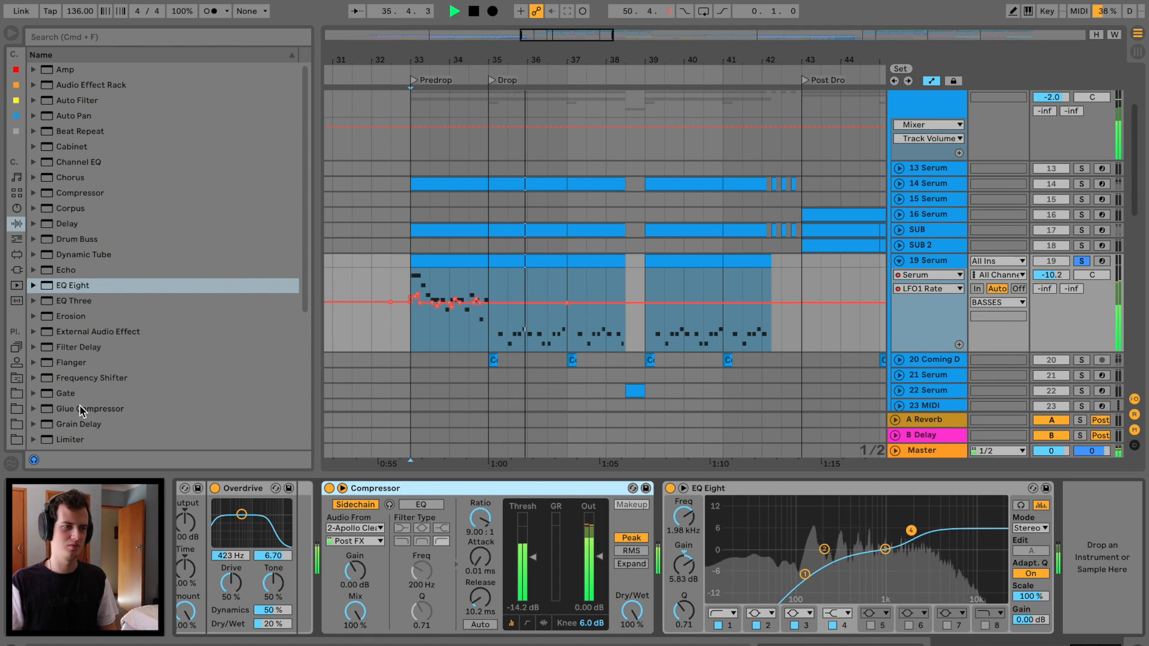
scroll(84, 410, down, 5)
scroll(612, 602, left, 10)
scroll(612, 602, left, 10)
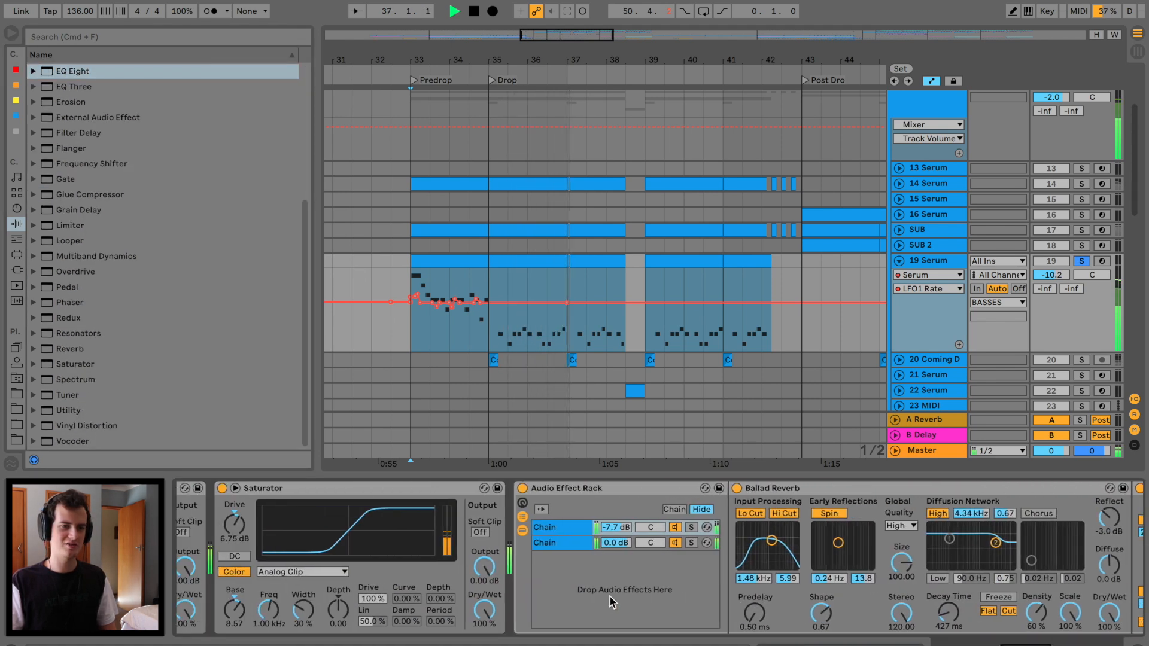
scroll(614, 599, right, 10)
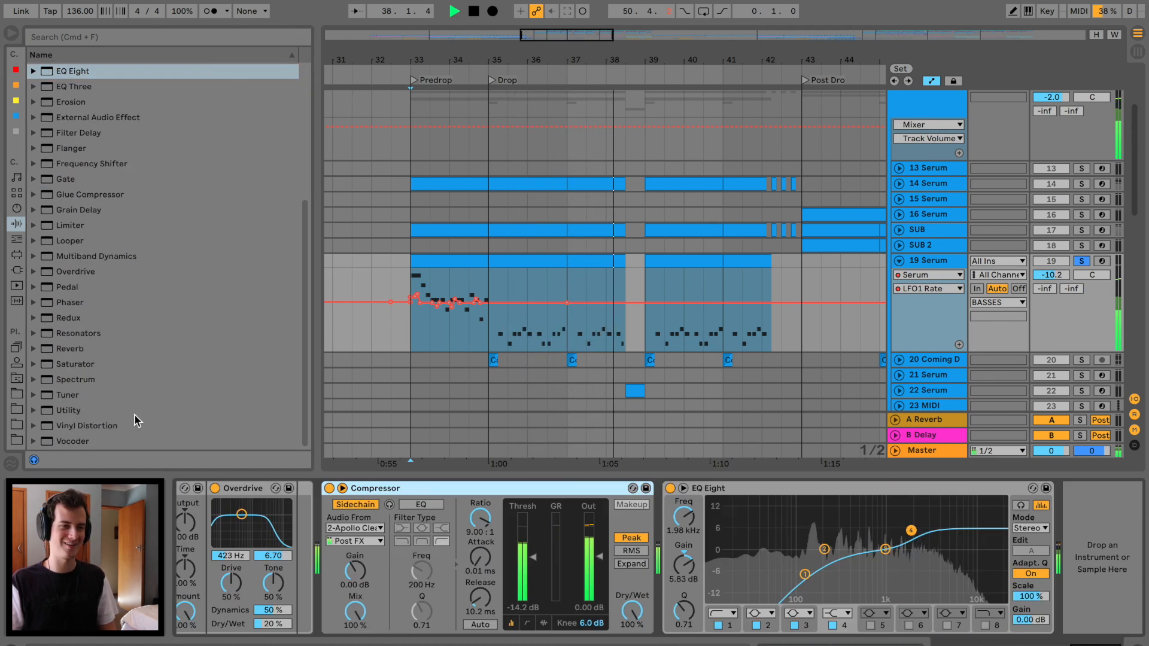
drag(54, 363, 702, 540)
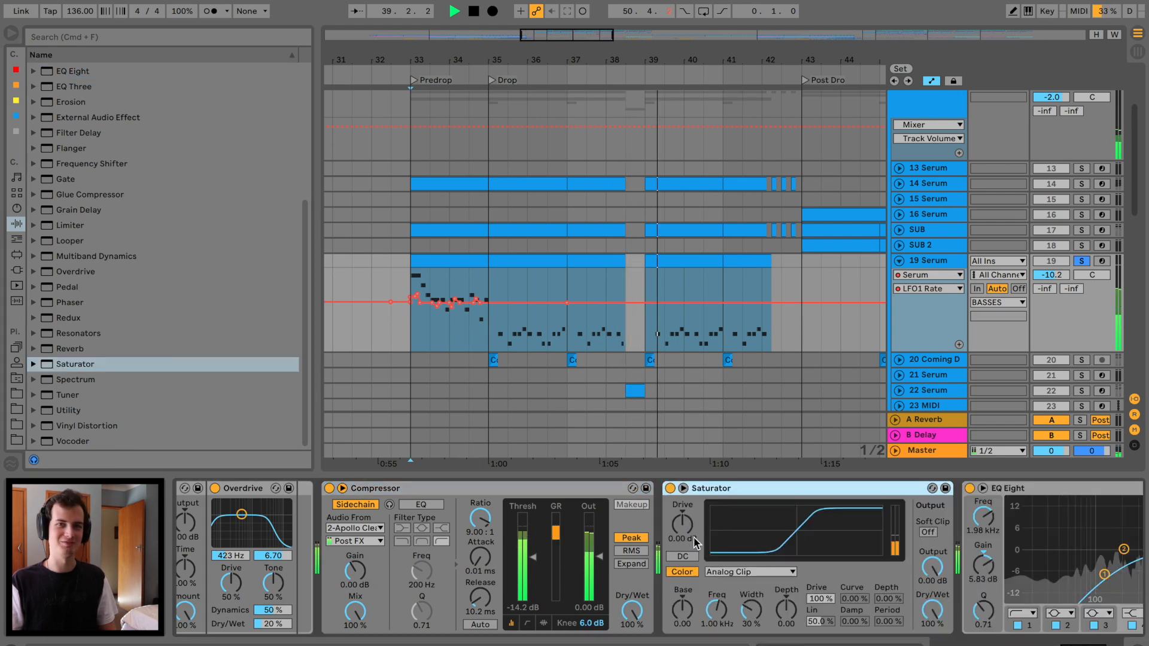
Unsolo 19 Serum, replay from the Predrop, and set its new Saturator's Drive to 1.69 dB and Base to 13.7.
key(space)
click(1082, 261)
key(space)
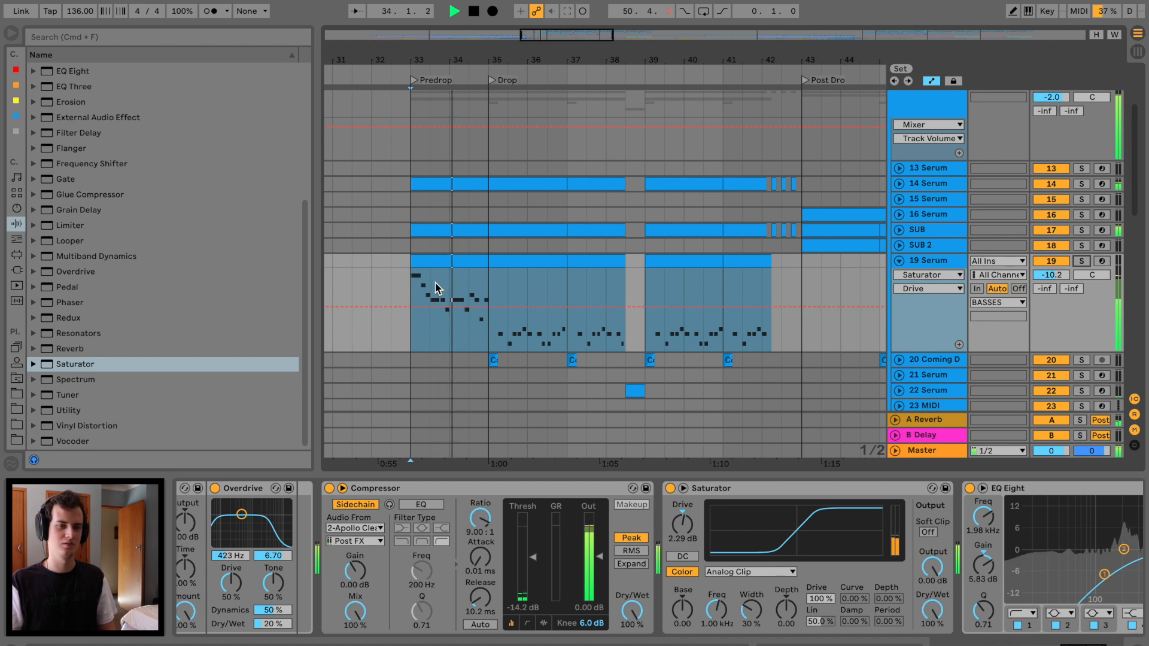
drag(677, 544, 677, 547)
drag(682, 610, 681, 592)
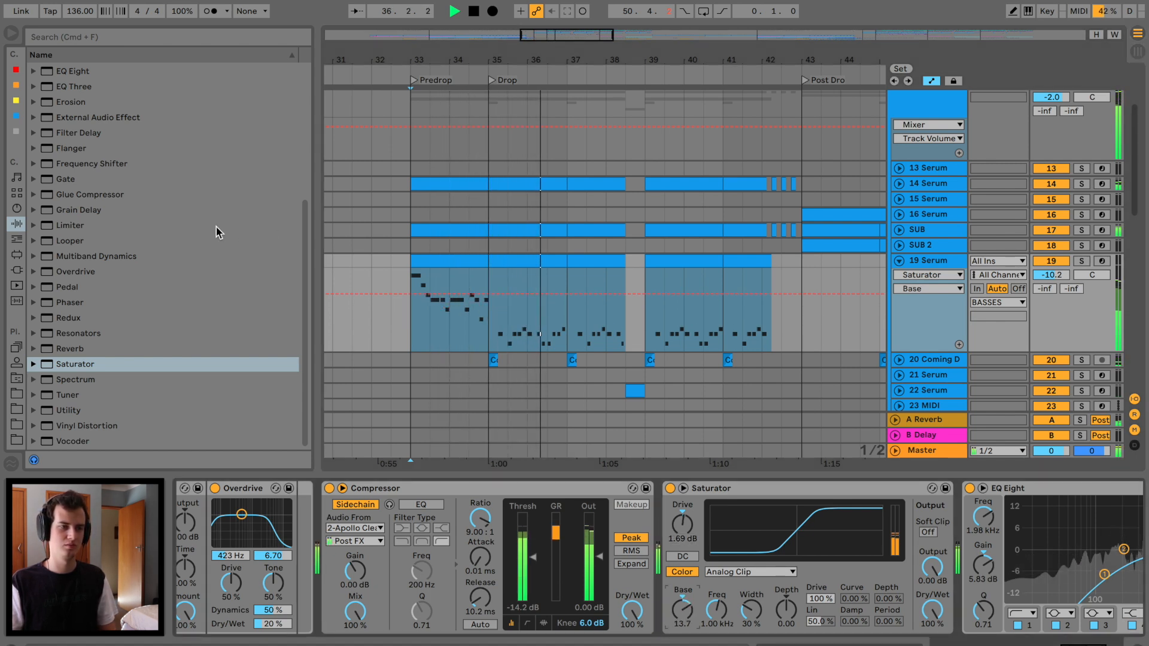
Try a Chorus at 21% Dry/Wet after 19 Serum's EQ Eight, delete it, and stop playback.
scroll(67, 192, up, 5)
drag(71, 177, 1111, 629)
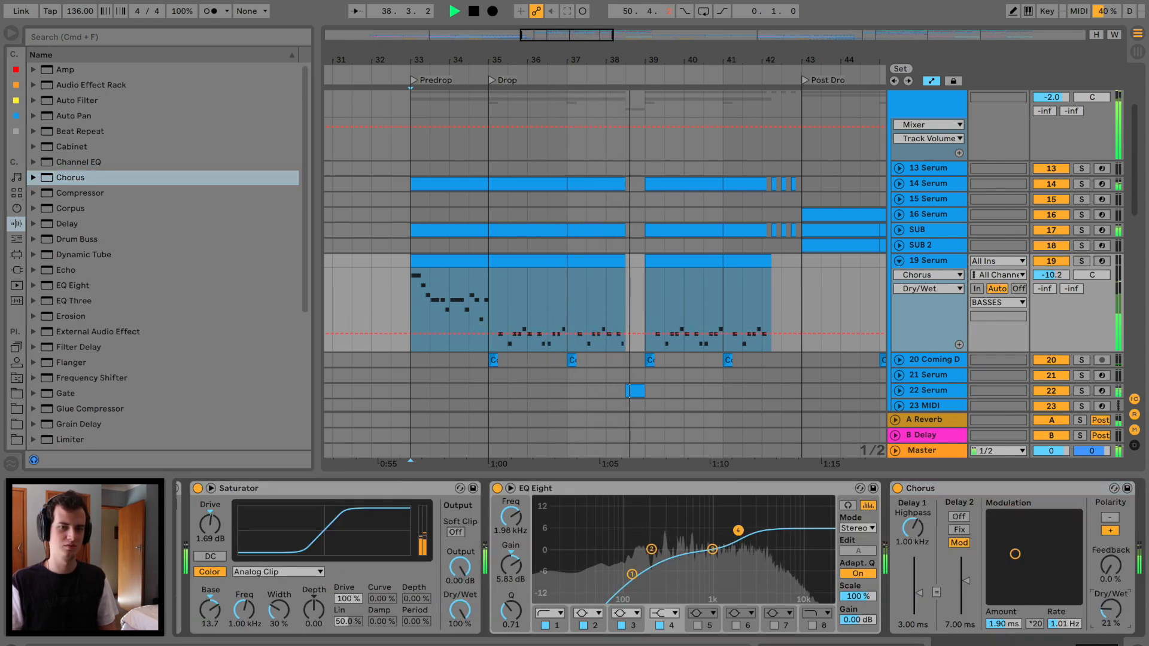
click(971, 492)
key(Delete)
key(space)
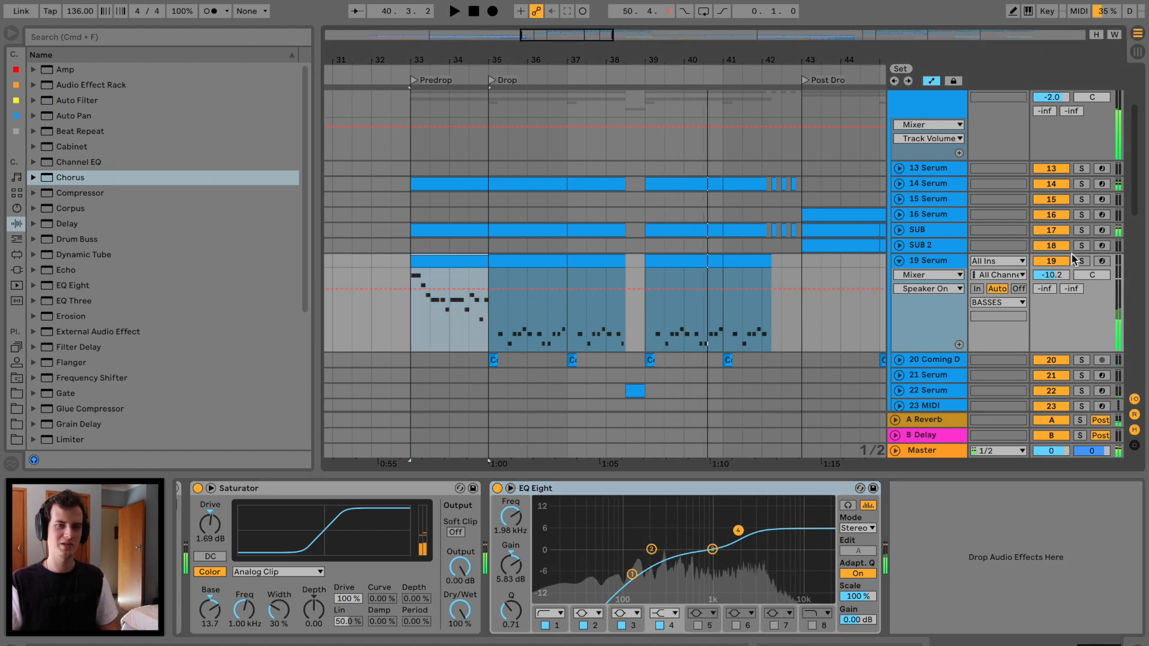
Insert a Delay between 19 Serum's Saturator and EQ Eight, with unlinked unsynced times of 37.1 ms left and 60.8 ms right.
drag(75, 226, 501, 490)
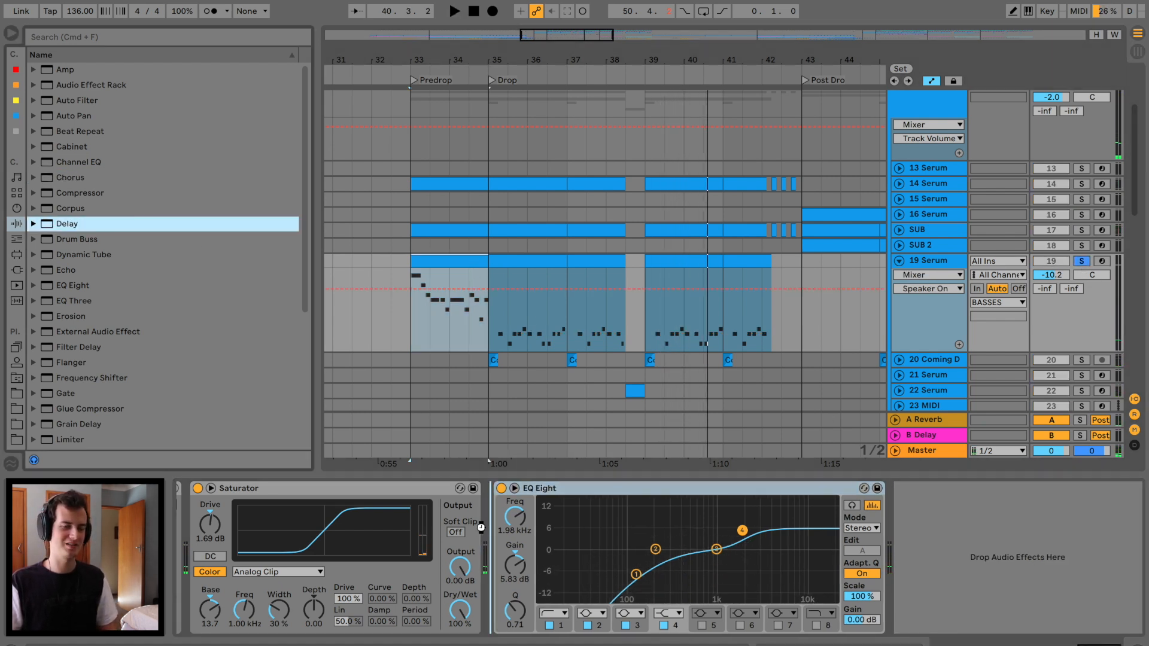
drag(478, 528, 496, 526)
click(580, 529)
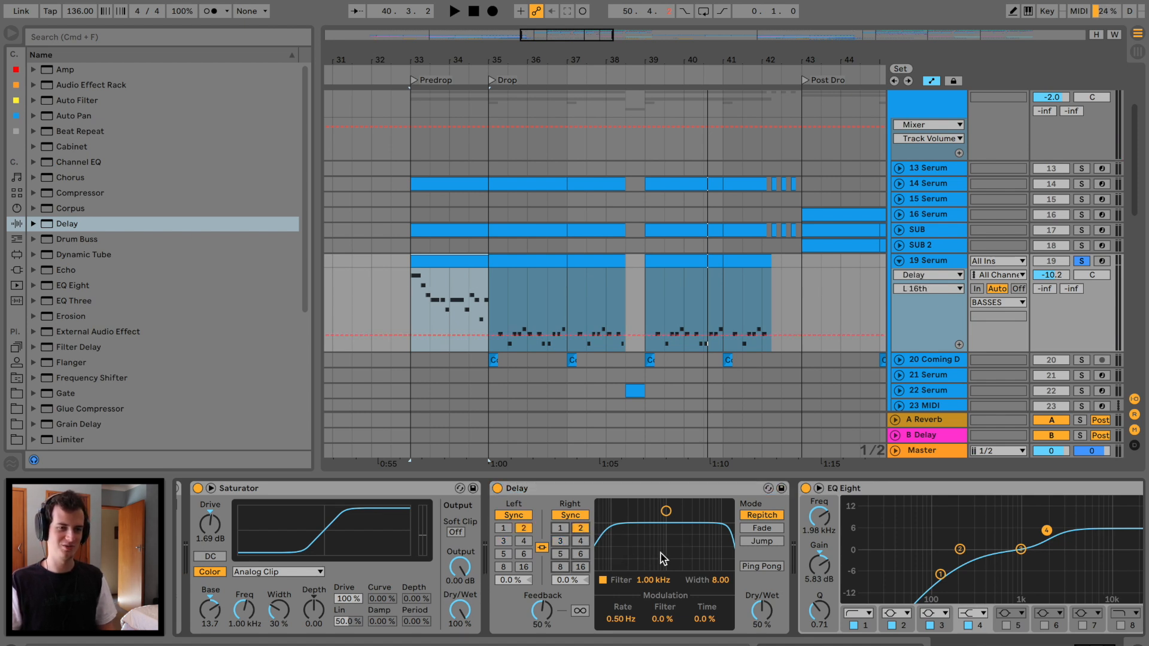
click(576, 516)
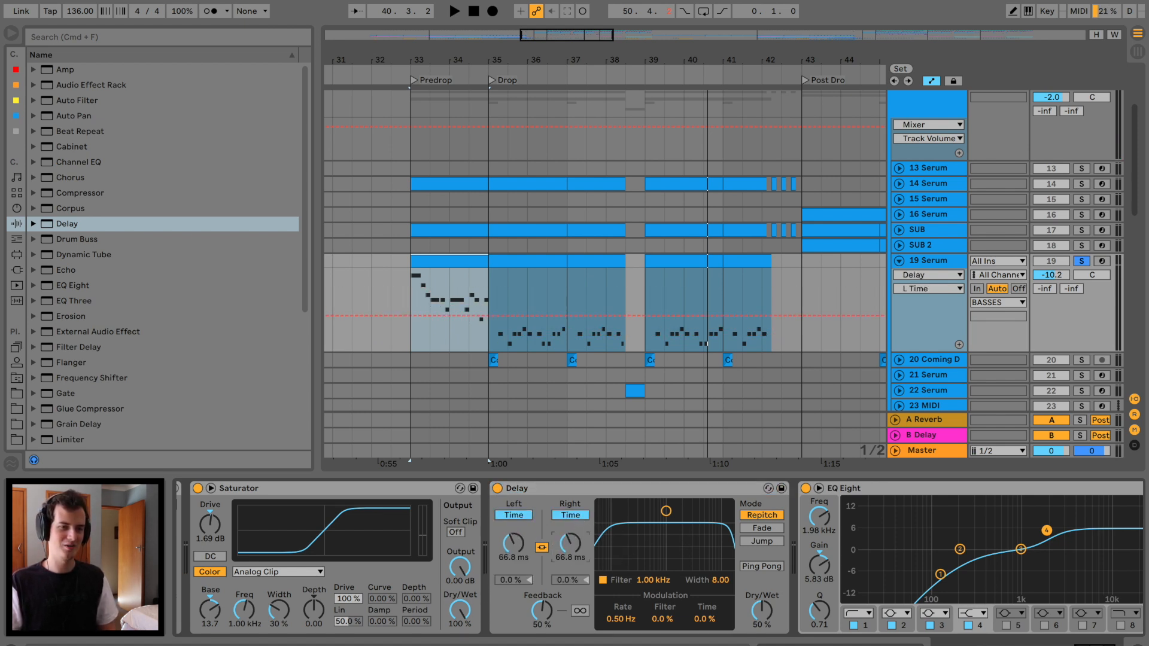
click(542, 548)
click(568, 516)
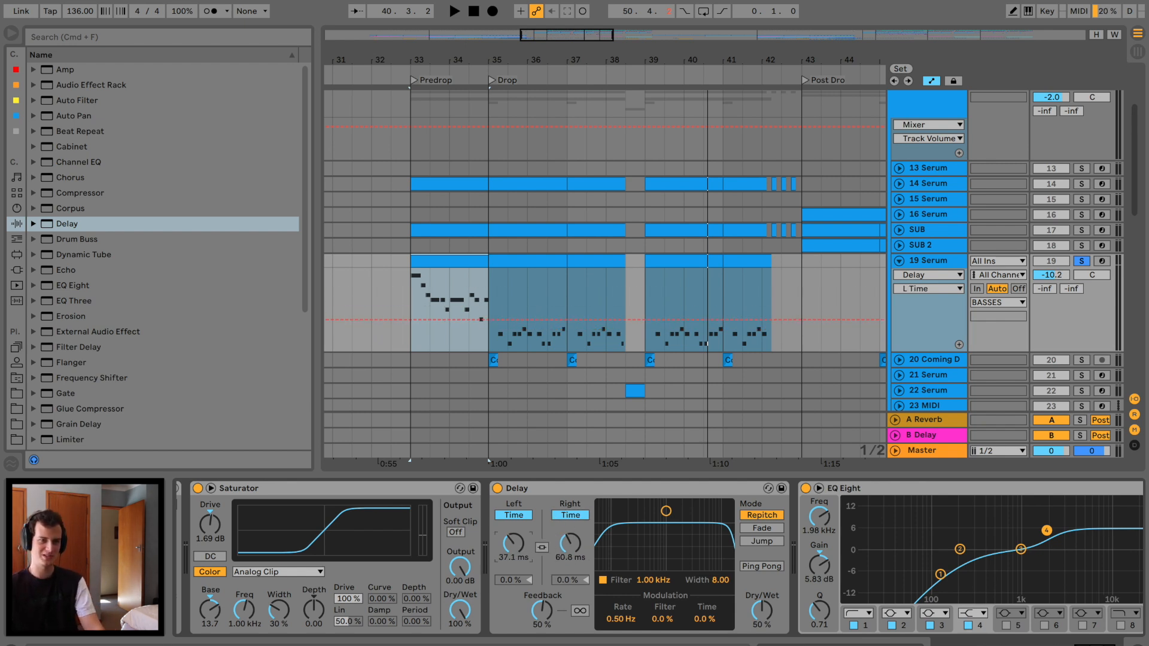
During playback, enable the Delay's Ping Pong, set its filter to 1.25 kHz with width 3.07, times to 17.1 and 30.0 ms, and Dry/Wet to 100%.
key(space)
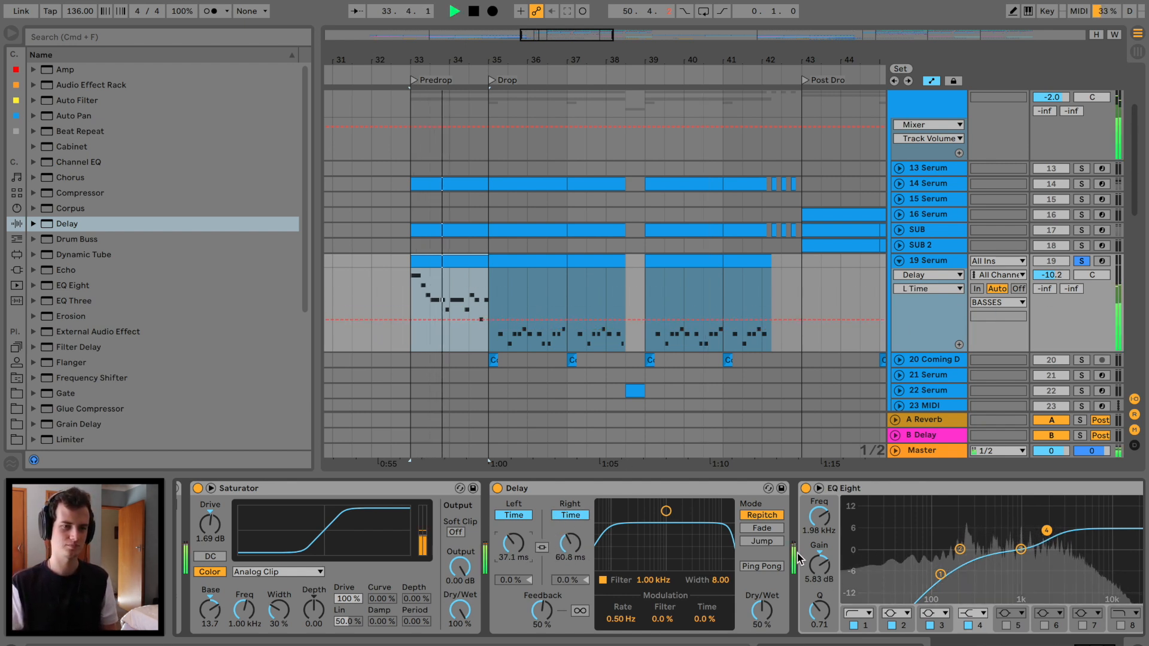
click(775, 571)
drag(666, 510, 671, 546)
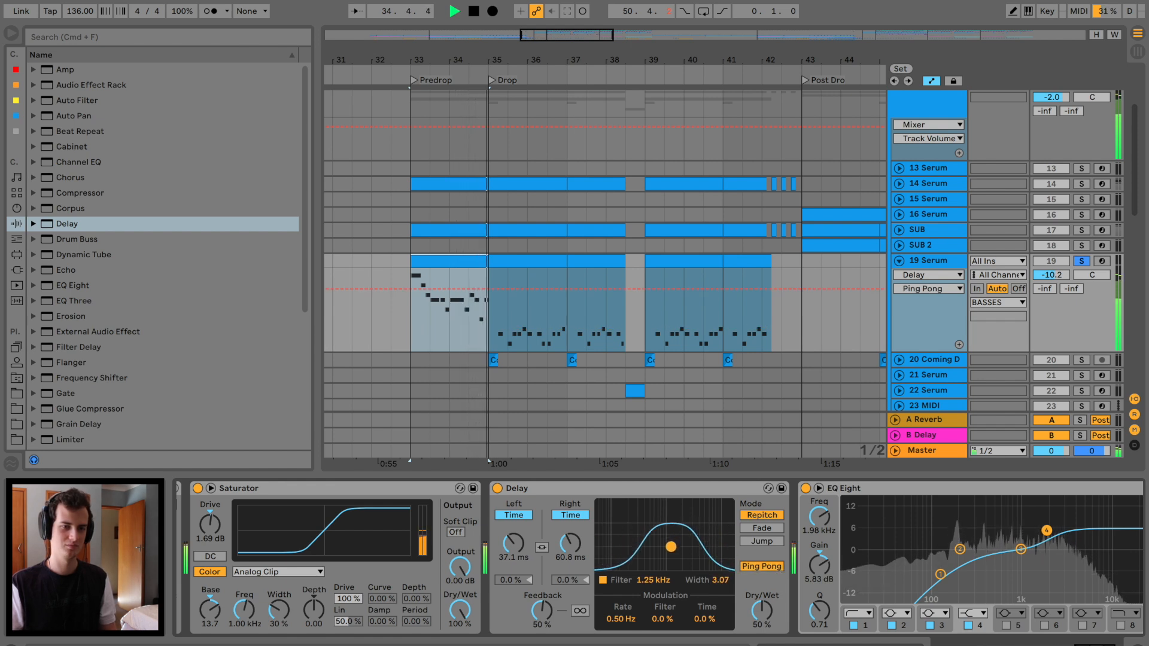
mouse_move(518, 545)
mouse_down()
mouse_move(519, 566)
mouse_move(569, 536)
mouse_move(513, 536)
mouse_up()
drag(762, 610, 762, 583)
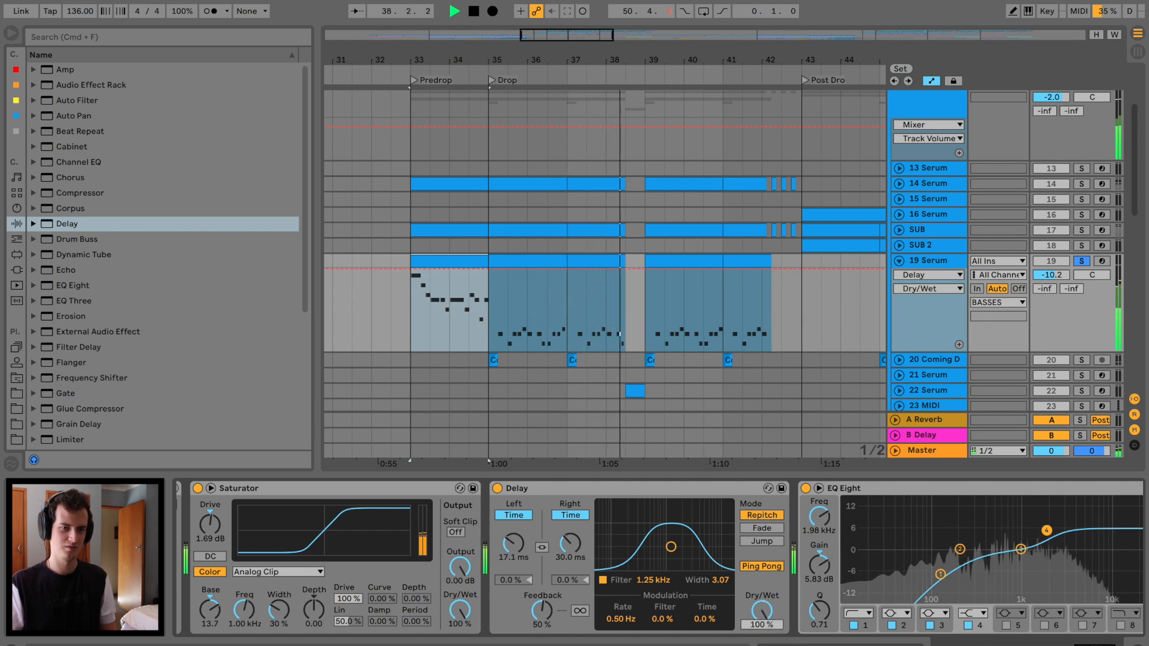
Unsolo 19 Serum, replay from bar 34, and set its Delay times to 10.5 and 15.2 ms and Dry/Wet to 40%.
key(space)
click(1083, 261)
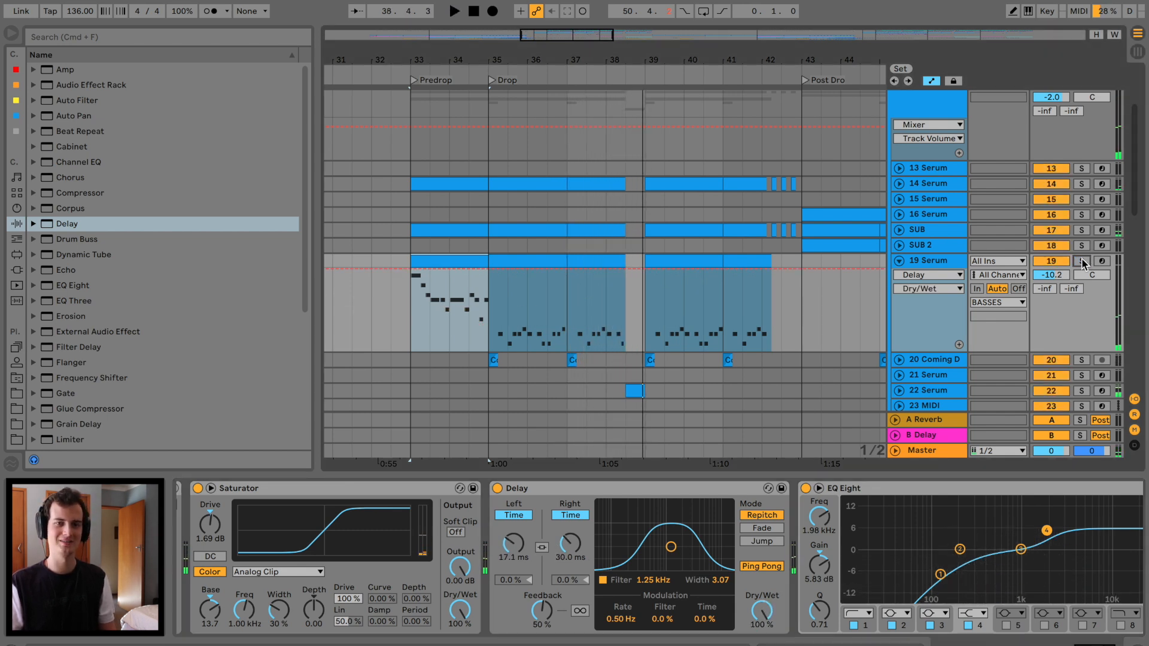
click(449, 323)
key(space)
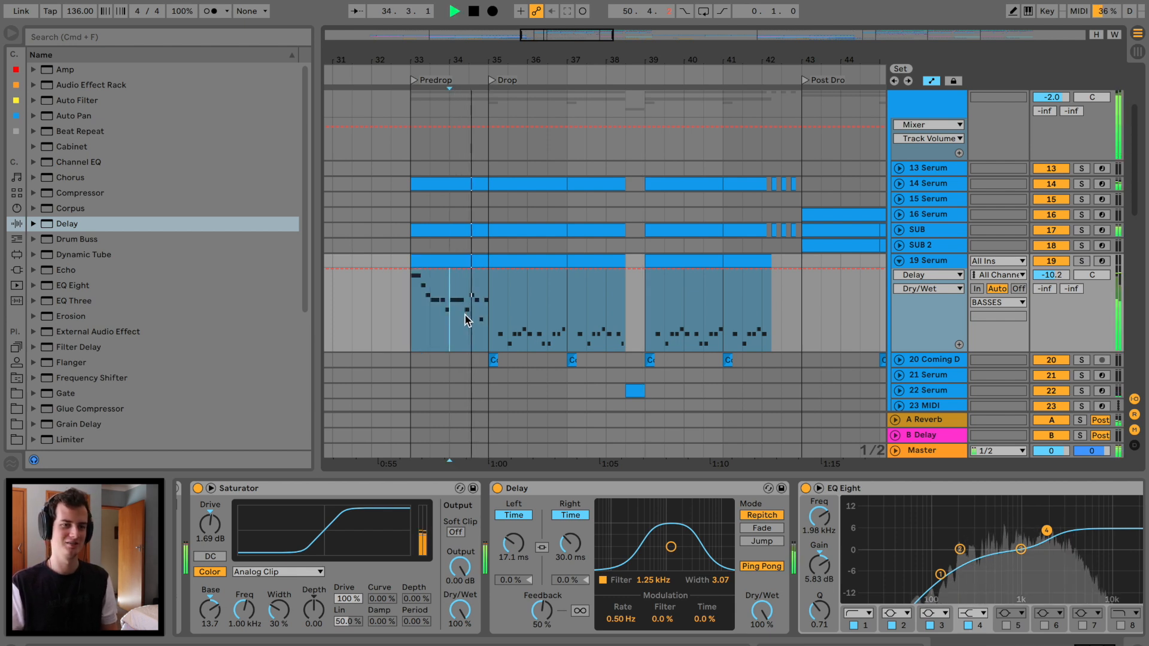
drag(518, 537, 518, 563)
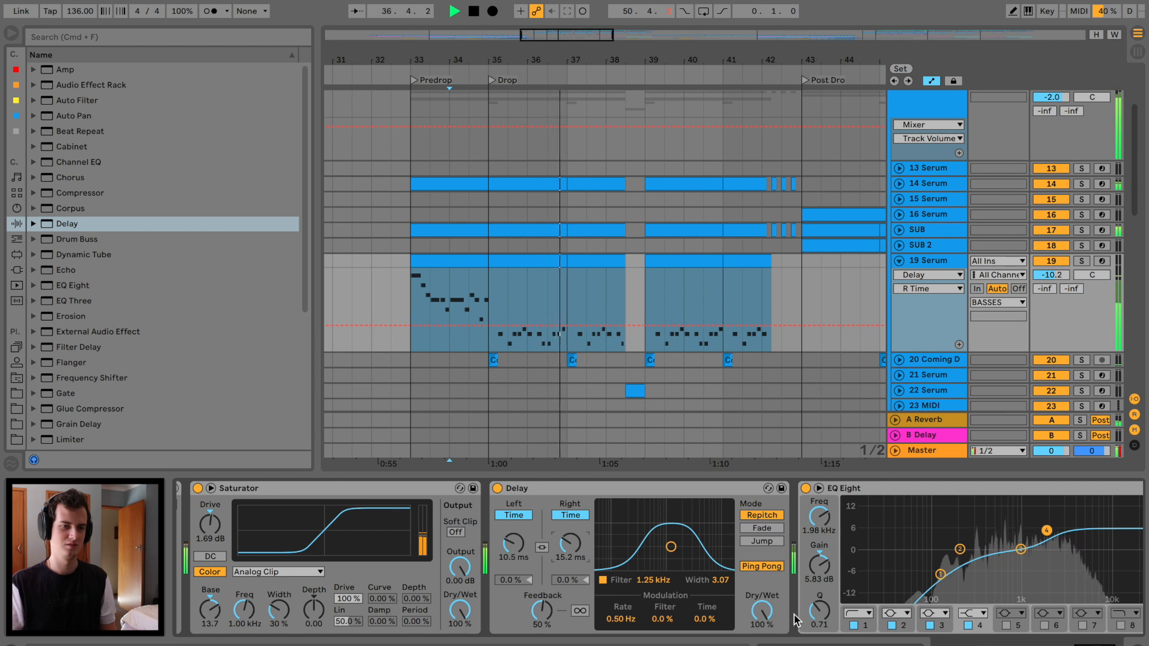
drag(764, 611, 771, 615)
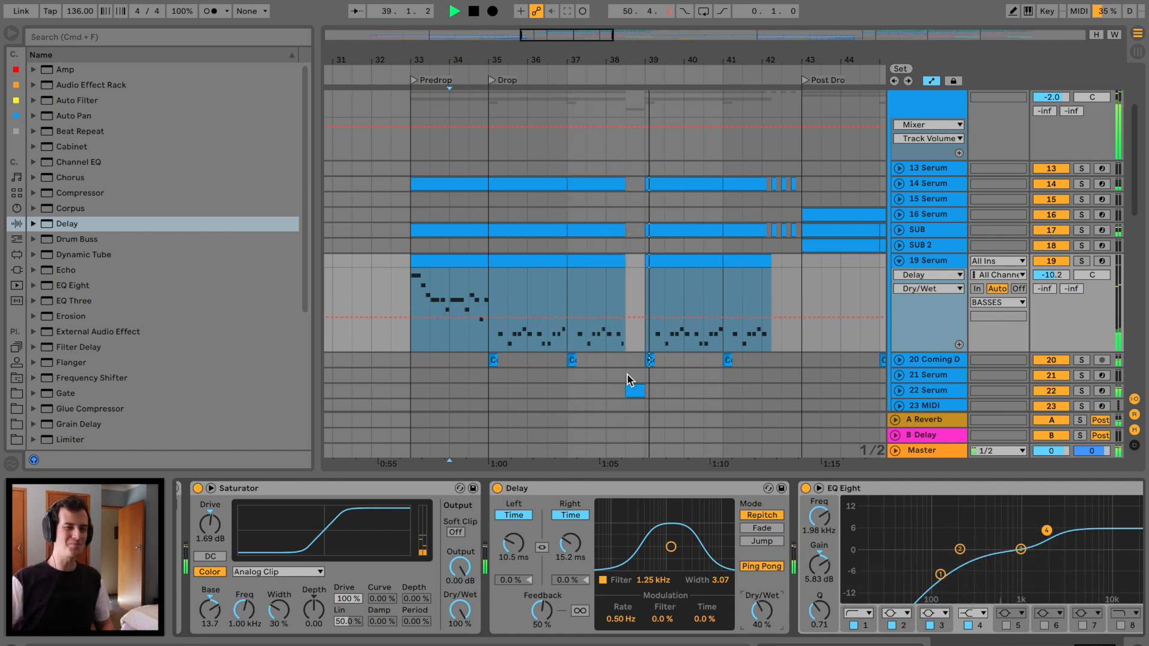
Collapse 19 Serum and switch the Master's Utility to Mono while replaying from the Drop.
drag(743, 63, 744, 45)
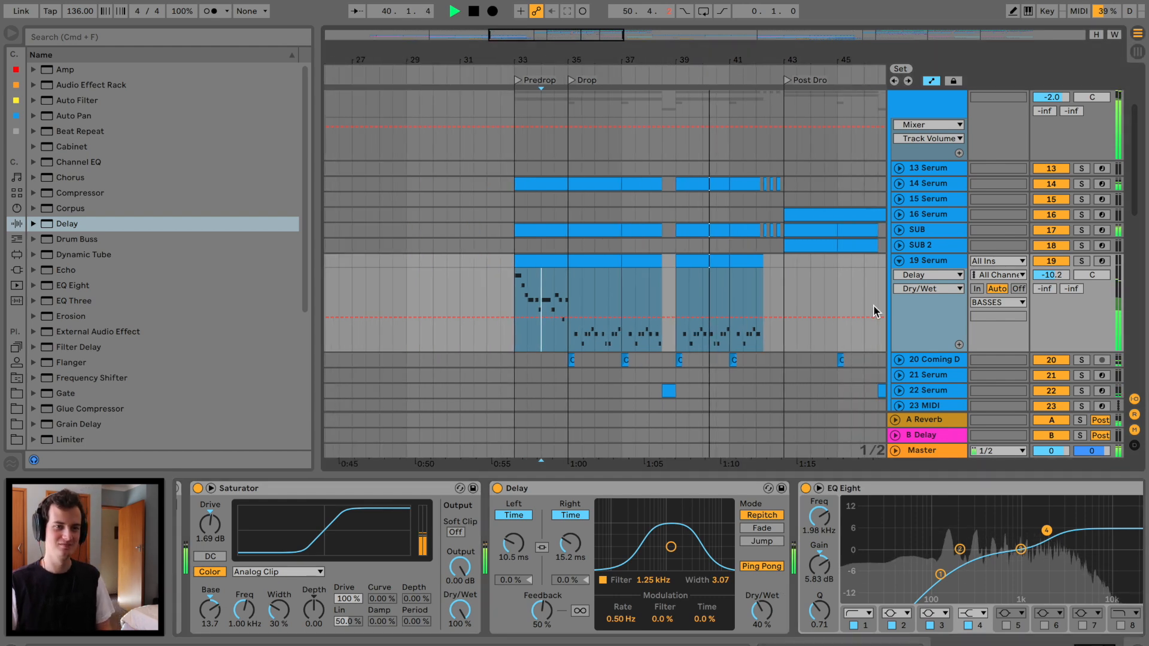
scroll(866, 311, right, 2)
click(899, 261)
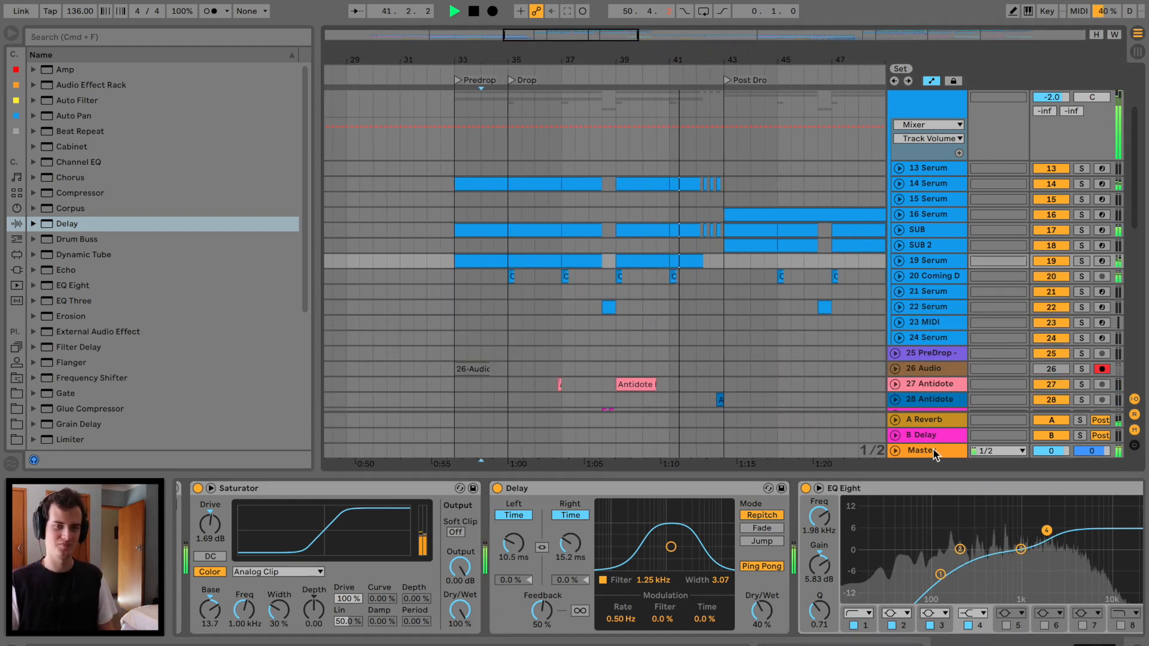
click(935, 452)
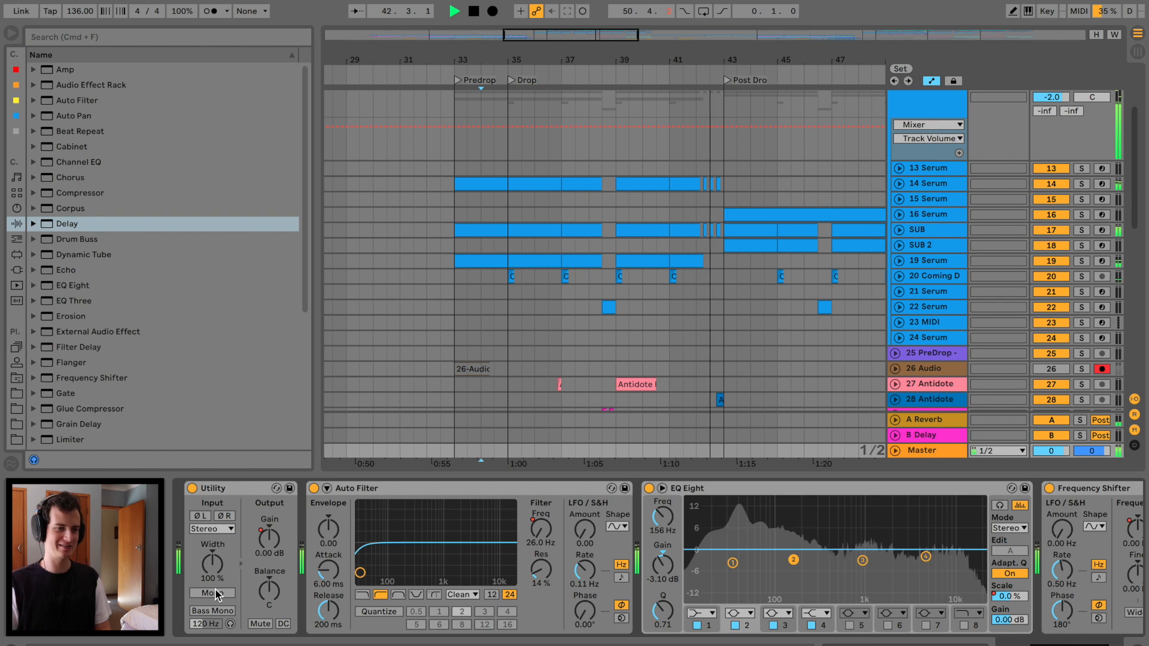
click(496, 291)
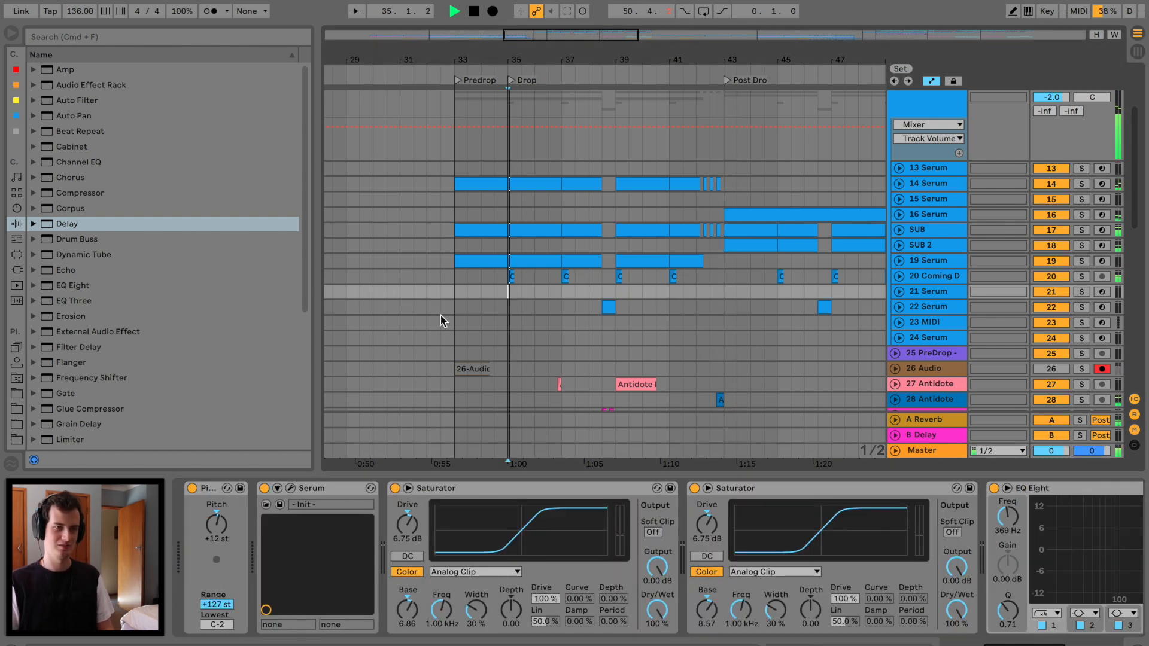
click(935, 450)
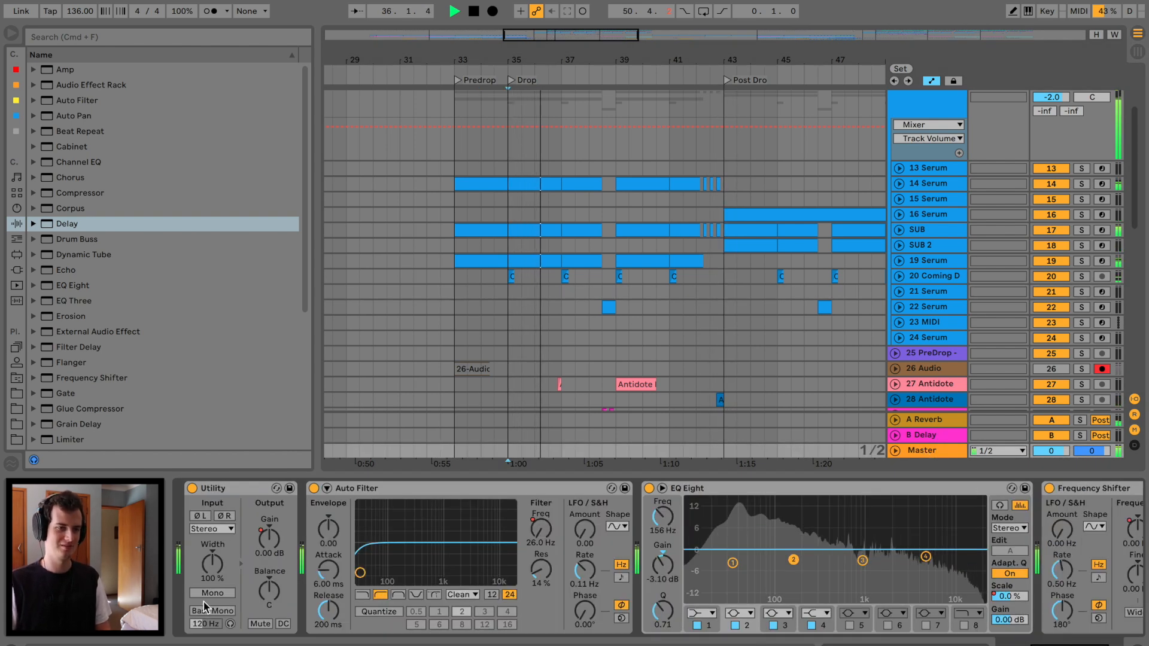
click(198, 595)
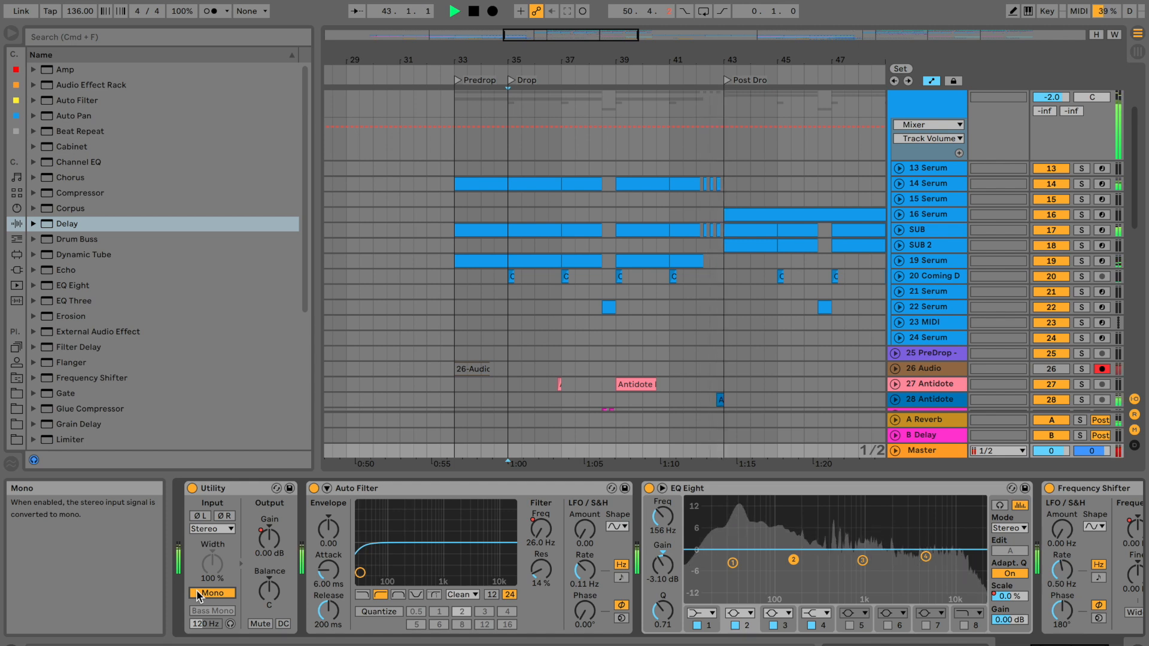
Try Stereo at 0 on the Ballad Reverb in 14 Serum's RVERB chain, soloed and in the mix, and restore it to 120.
click(940, 185)
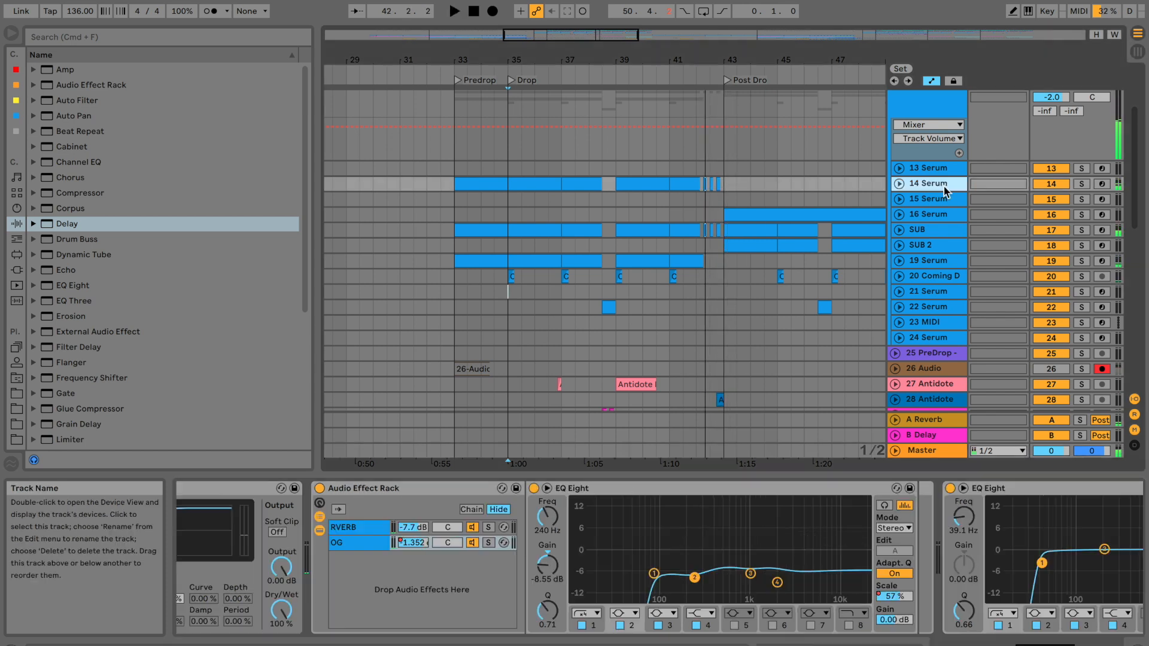
click(1082, 184)
key(space)
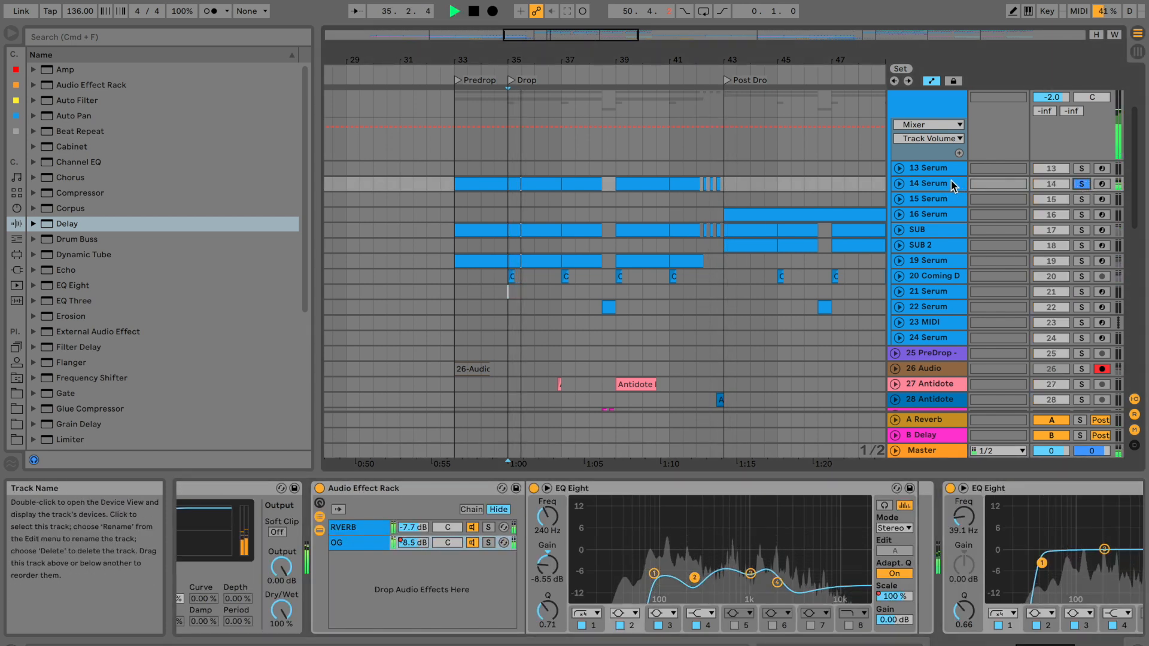
click(359, 528)
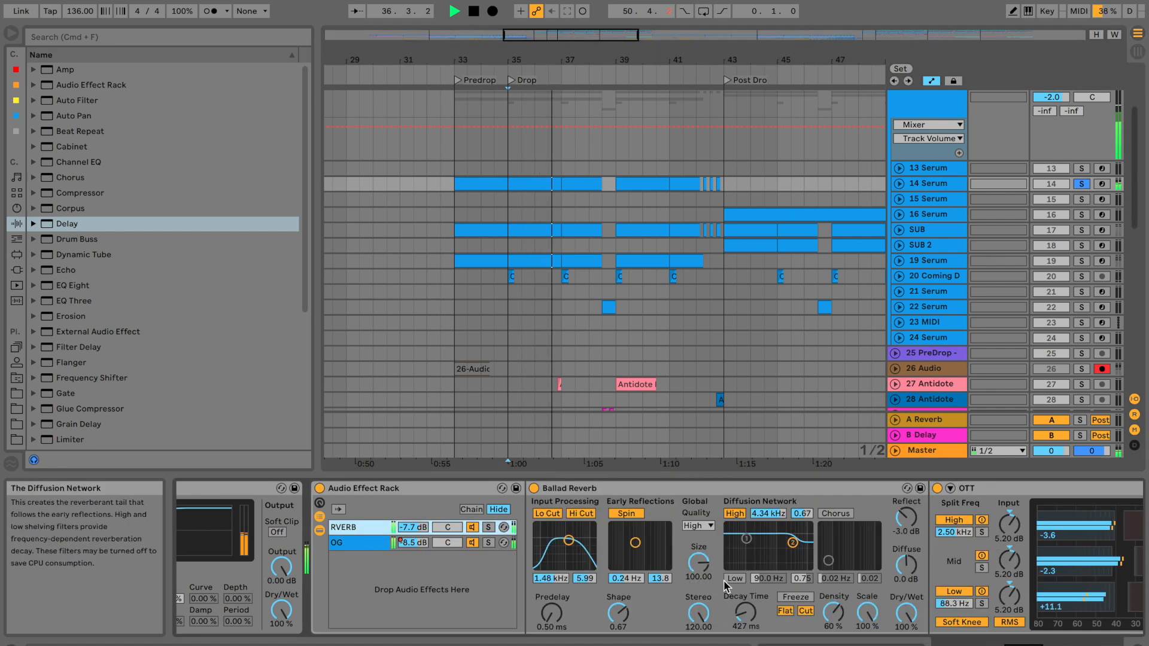
drag(708, 626, 708, 645)
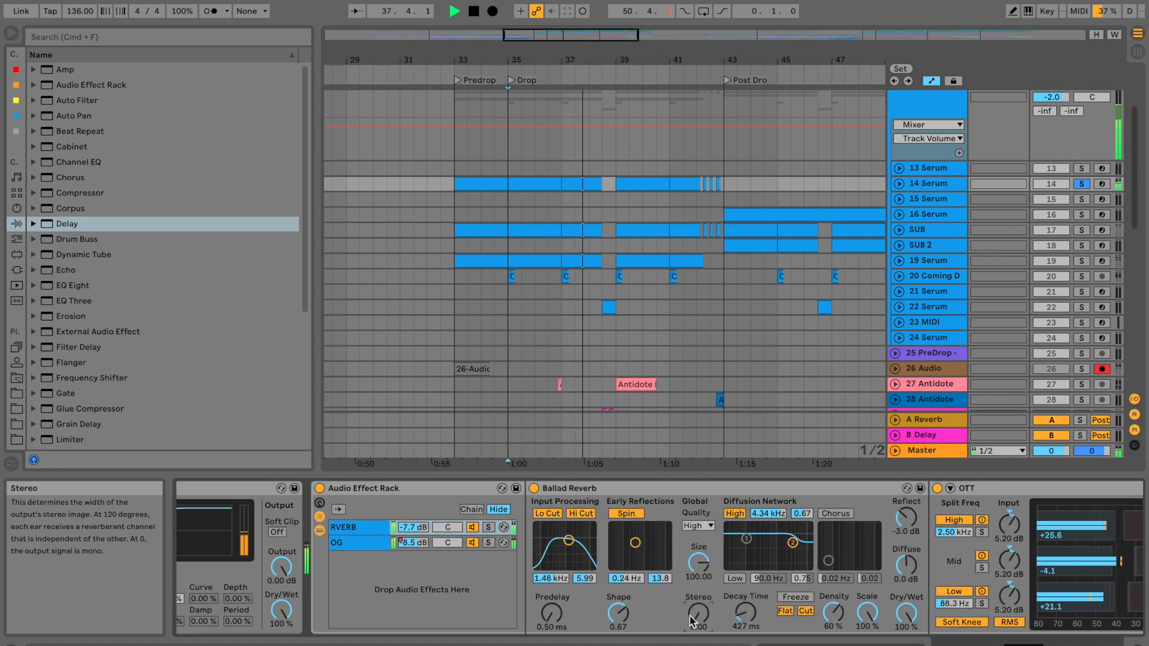
click(1082, 185)
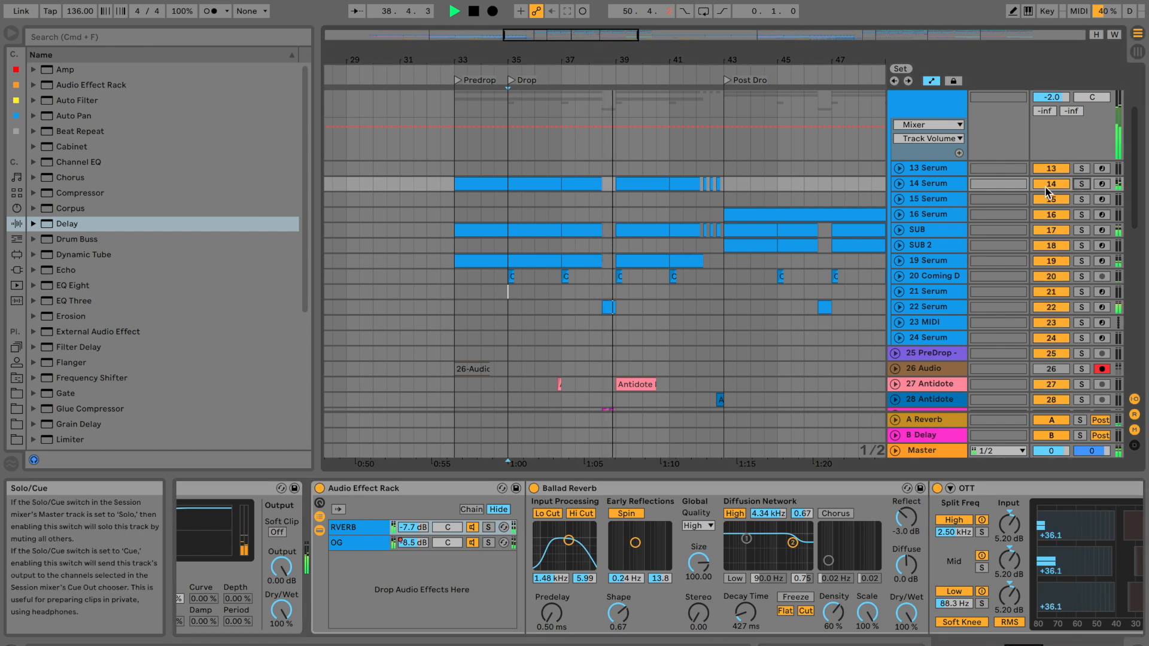
drag(700, 617, 700, 538)
Audition 14 Serum's RVERB chain in solo from the Predrop, and compare the track with the Master's Utility bypassed.
click(488, 526)
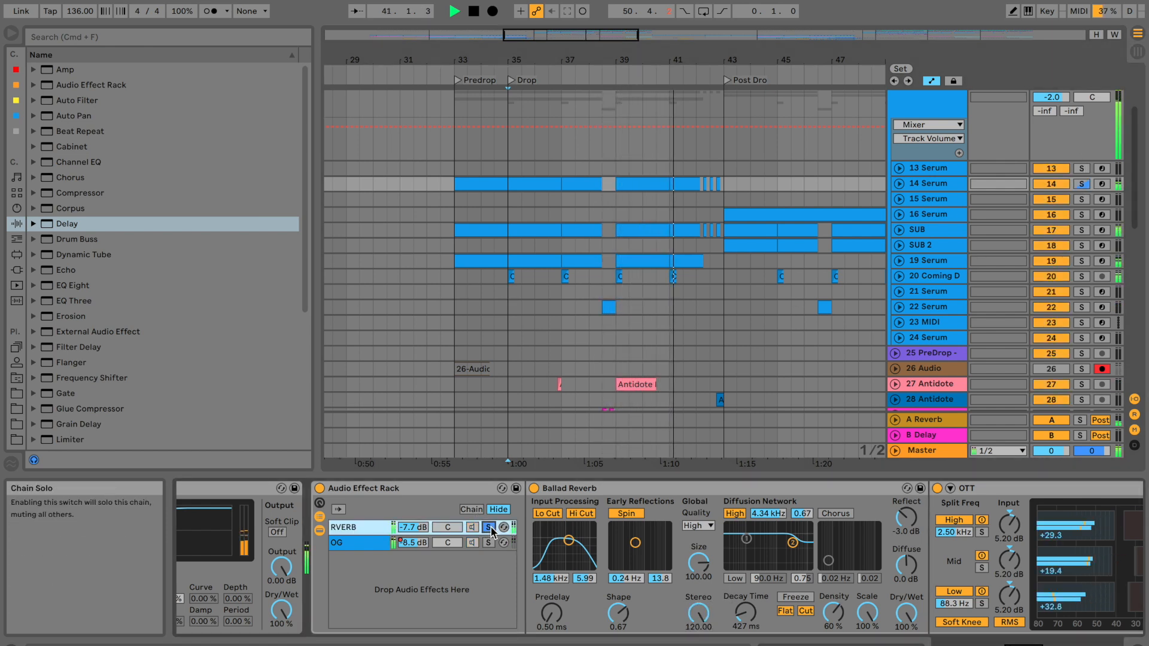
click(1082, 185)
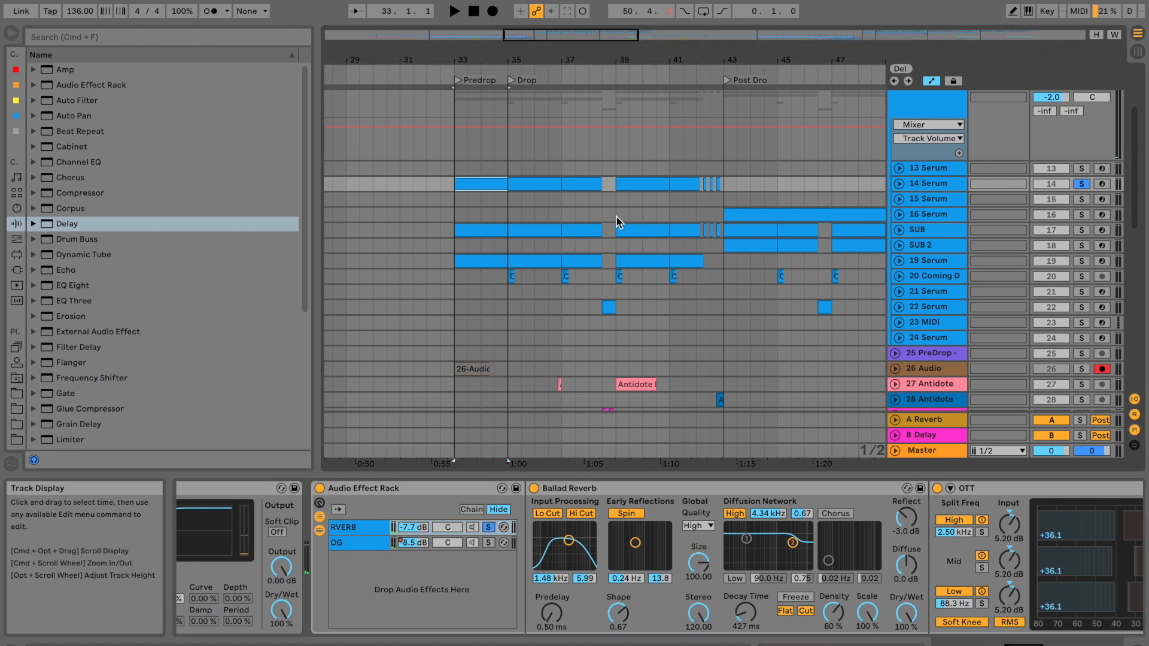
key(space)
click(488, 528)
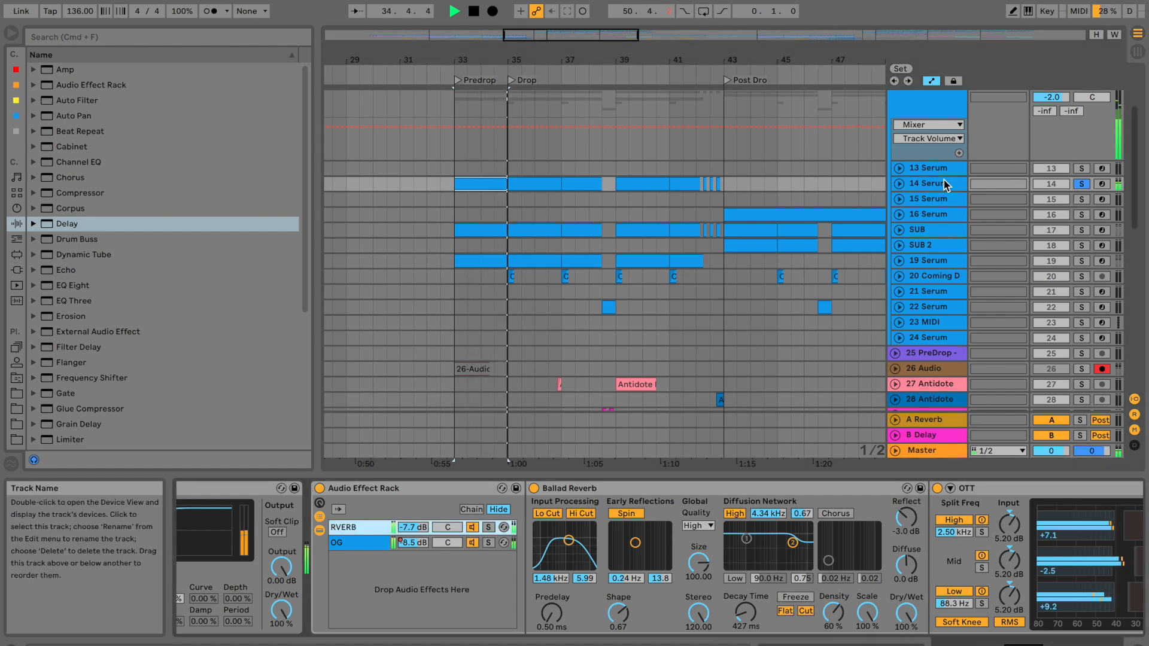
click(921, 450)
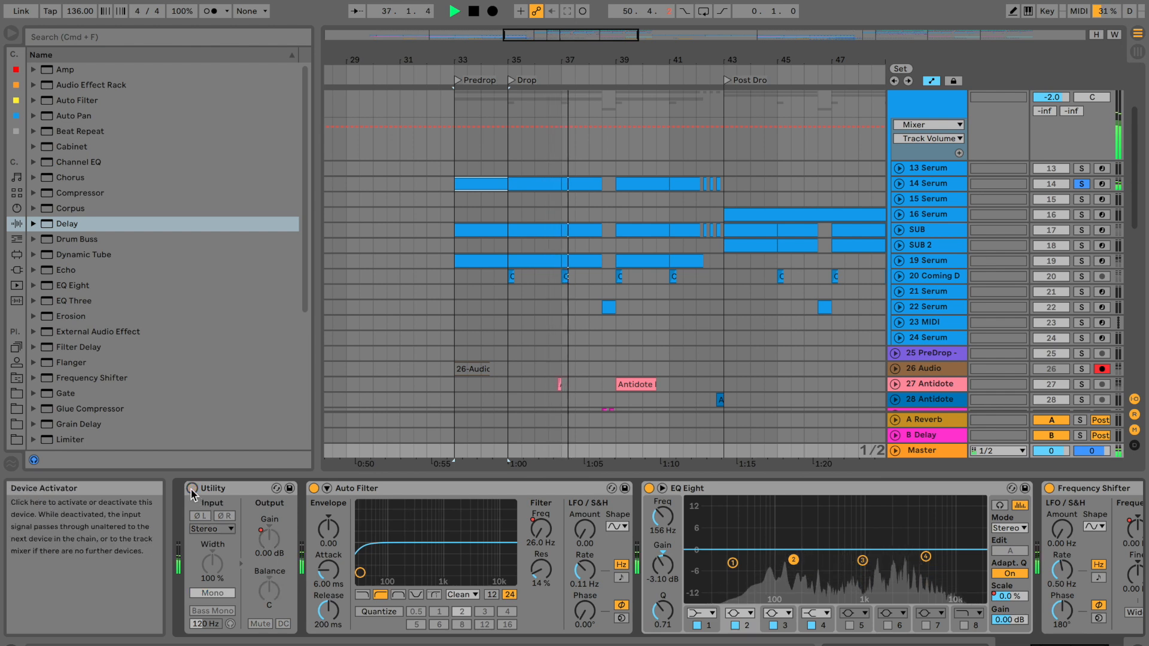
key(space)
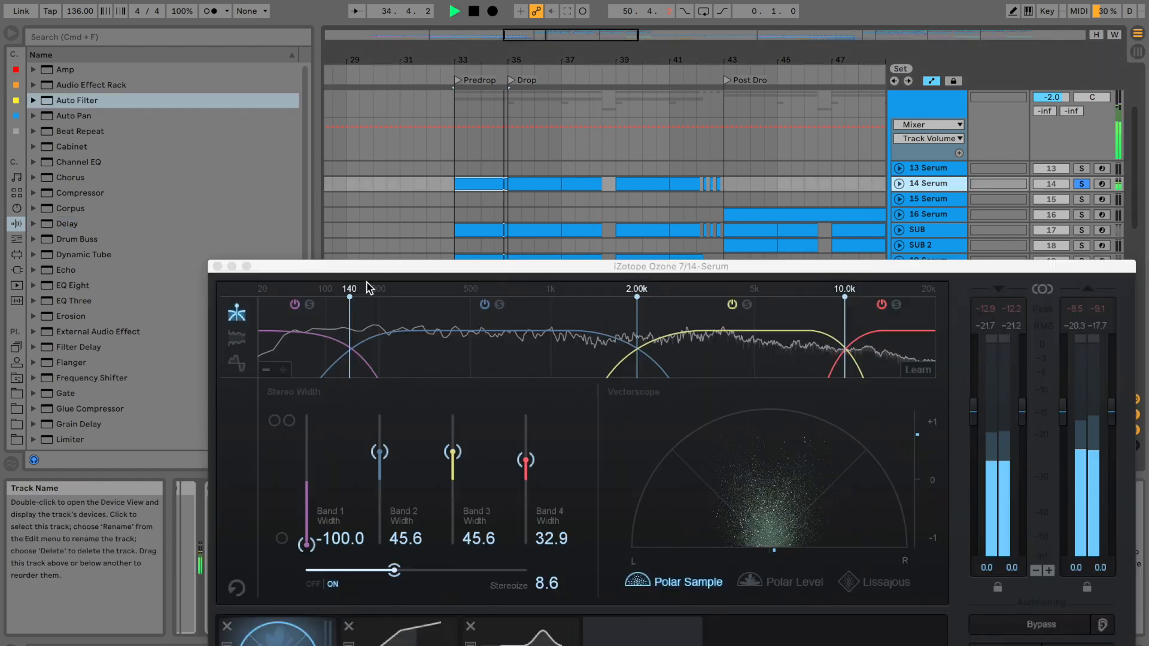
Examine 14 Serum's iZotope Ozone 7 Imager during playback, compare it bypassed and active, and close the plug-in.
drag(406, 269, 598, 205)
scroll(311, 572, left, 10)
drag(693, 207, 700, 511)
click(933, 199)
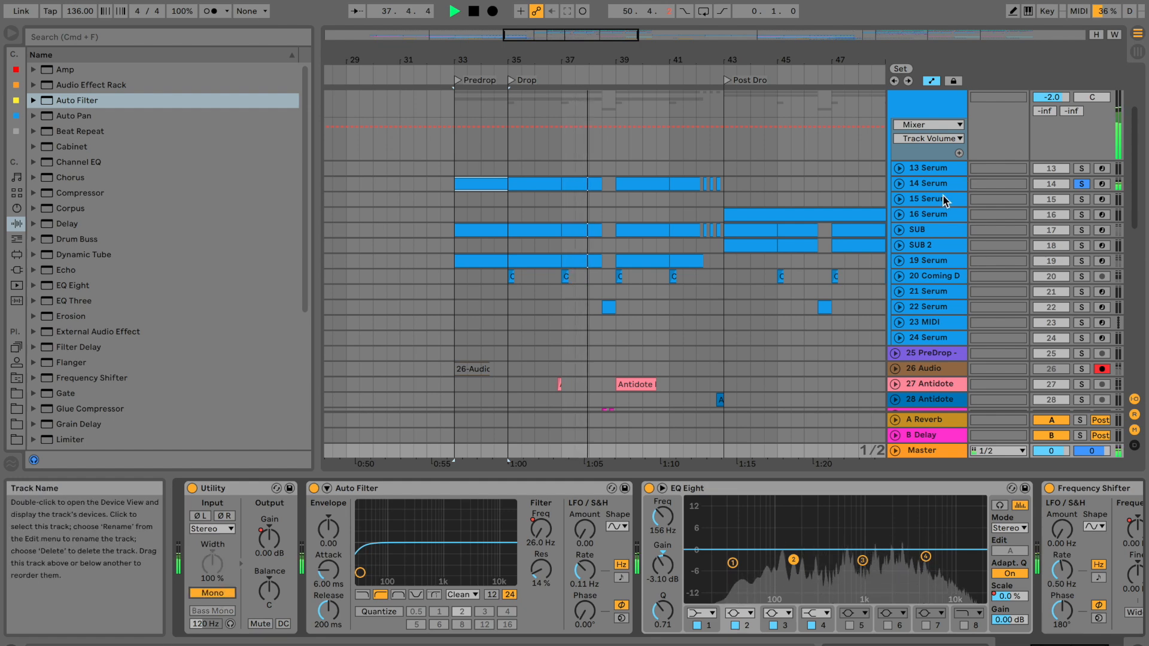
click(927, 183)
drag(623, 310, 535, 34)
click(153, 448)
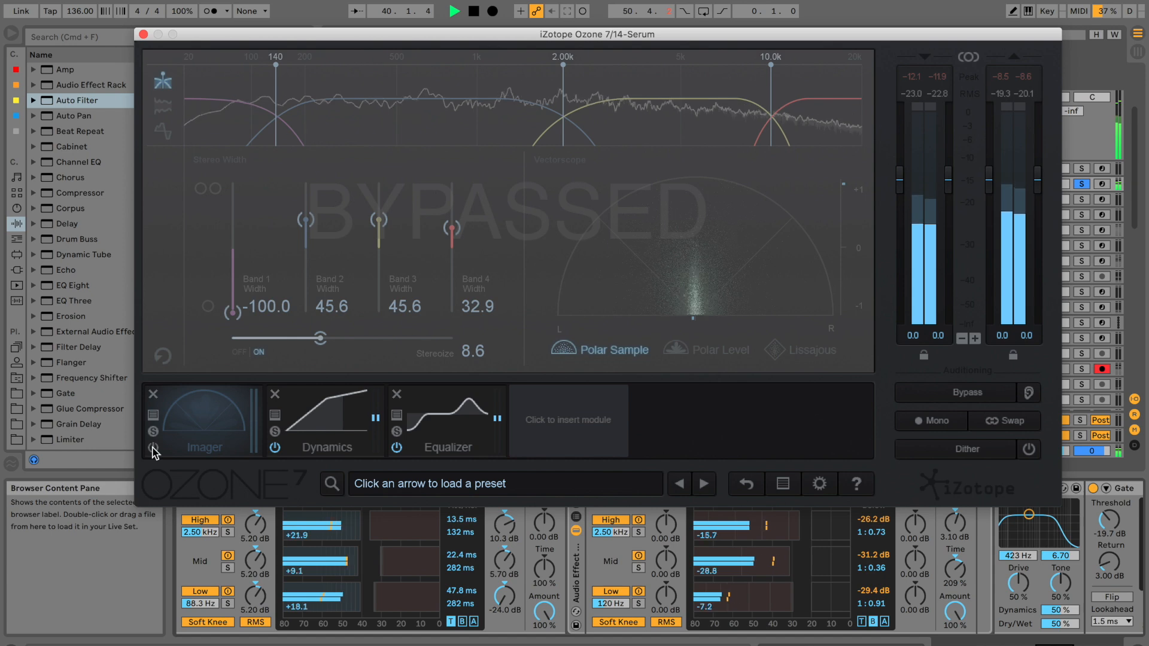
click(154, 449)
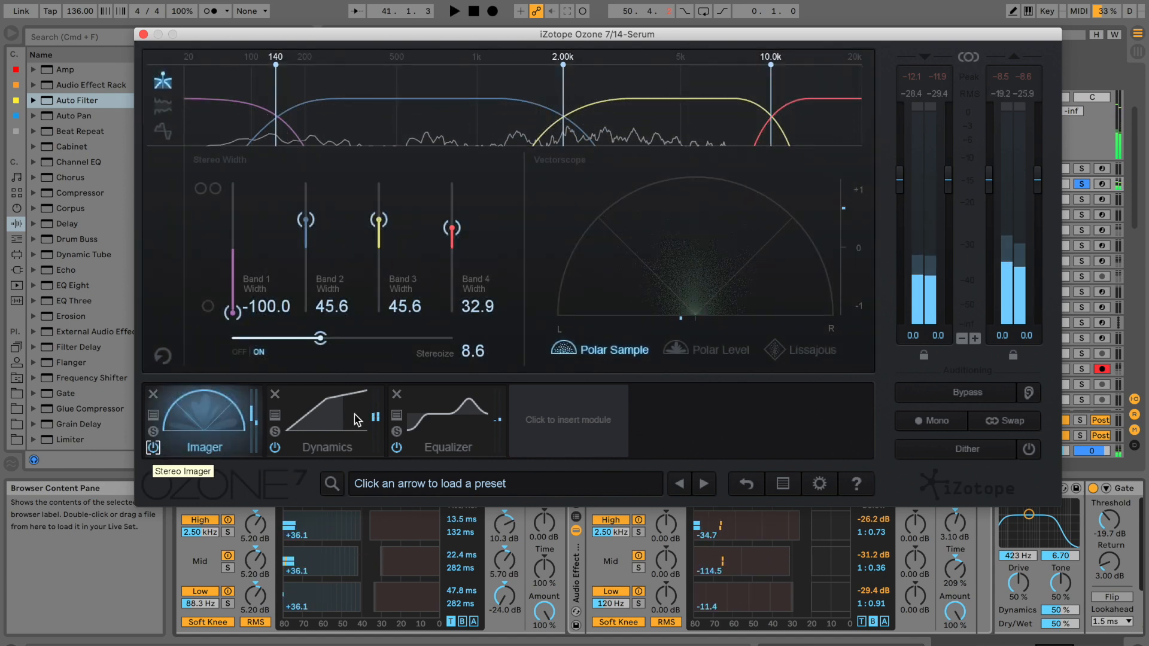
click(144, 35)
Replay soloed 14 Serum from the Predrop and set its Ballad Reverb's Stereo to 12.38 and Decay Time to 2.41 s.
scroll(926, 616, right, 15)
key(space)
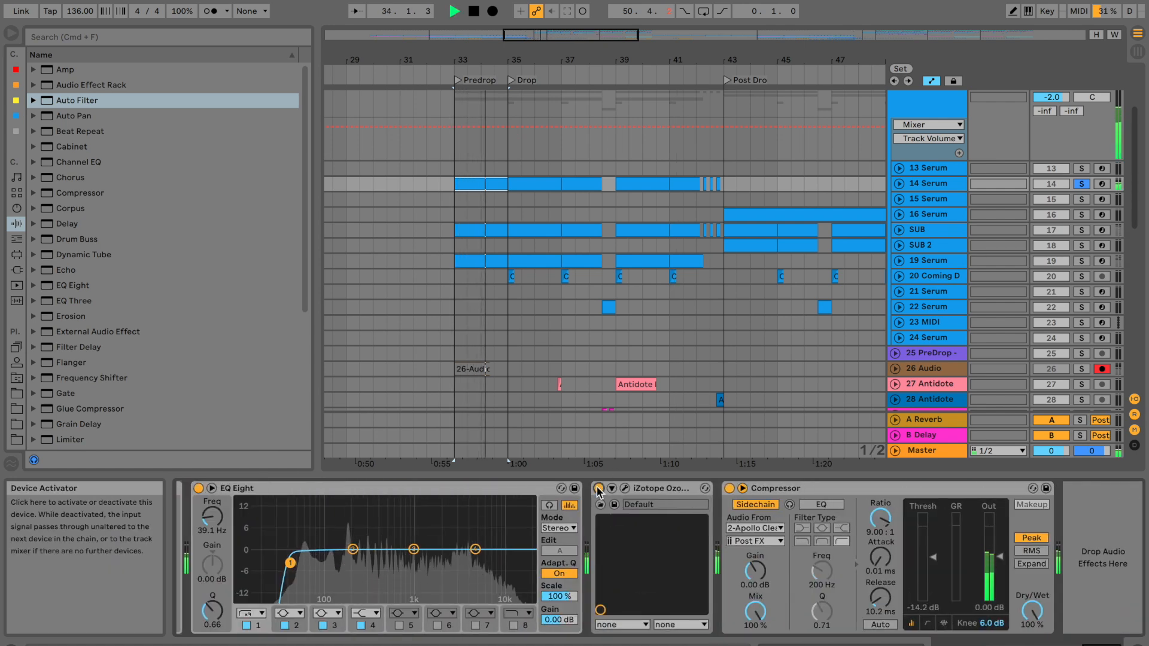
scroll(599, 491, left, 20)
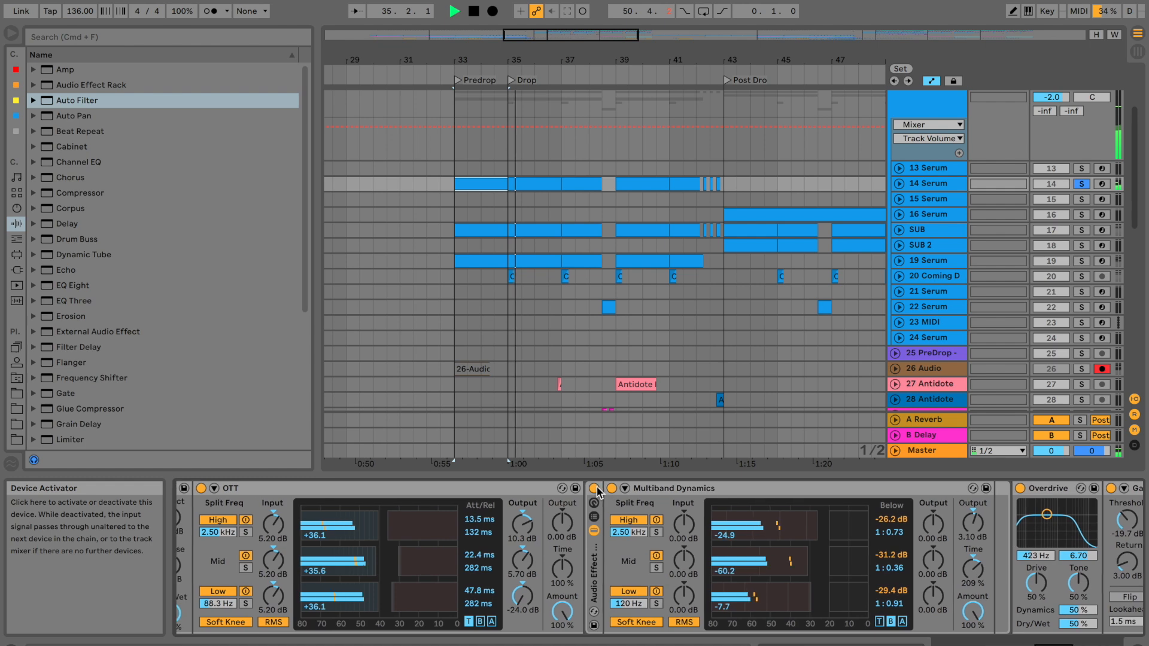
scroll(599, 493, left, 10)
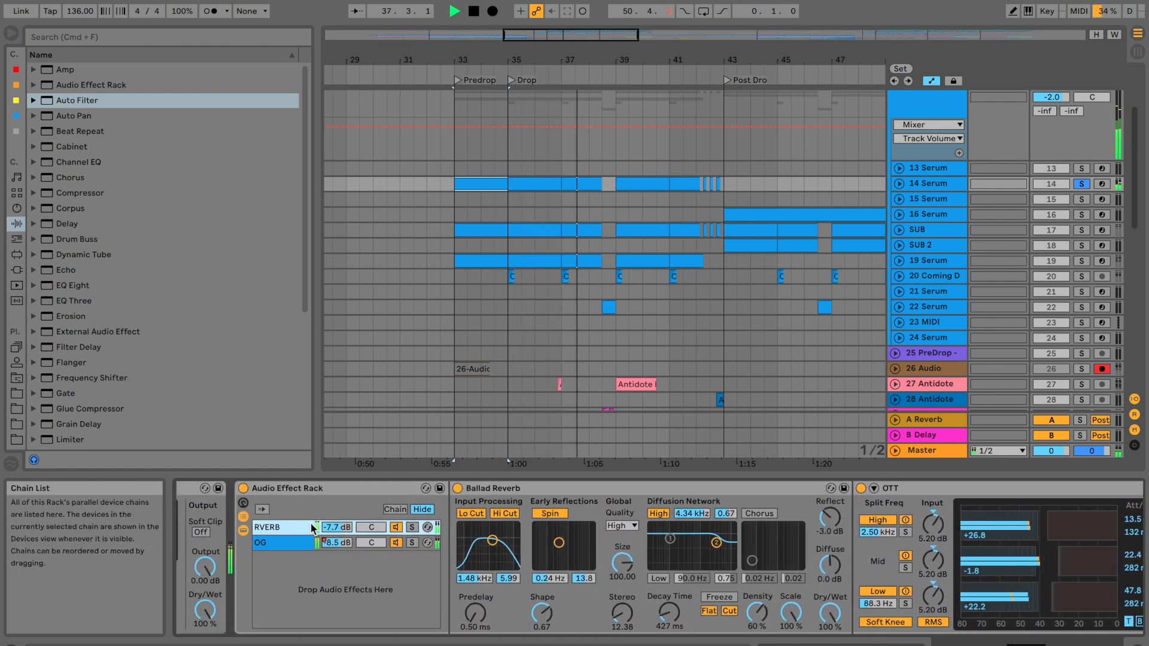
scroll(792, 573, right, 15)
scroll(790, 568, left, 17)
drag(918, 614, 917, 641)
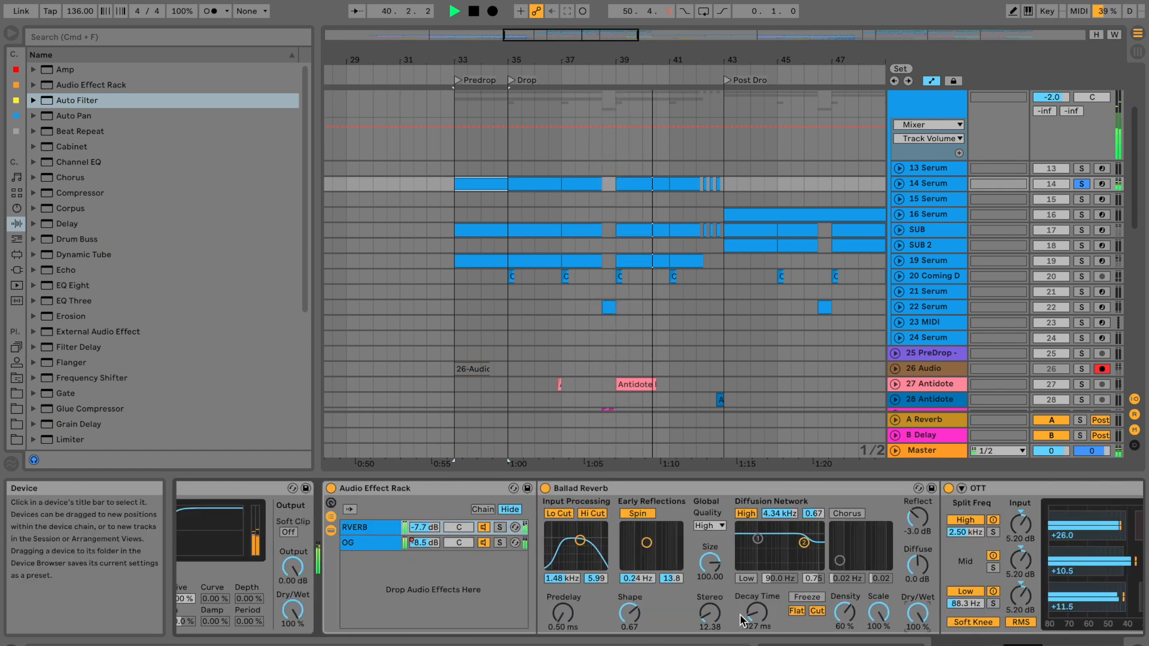
drag(758, 612, 757, 563)
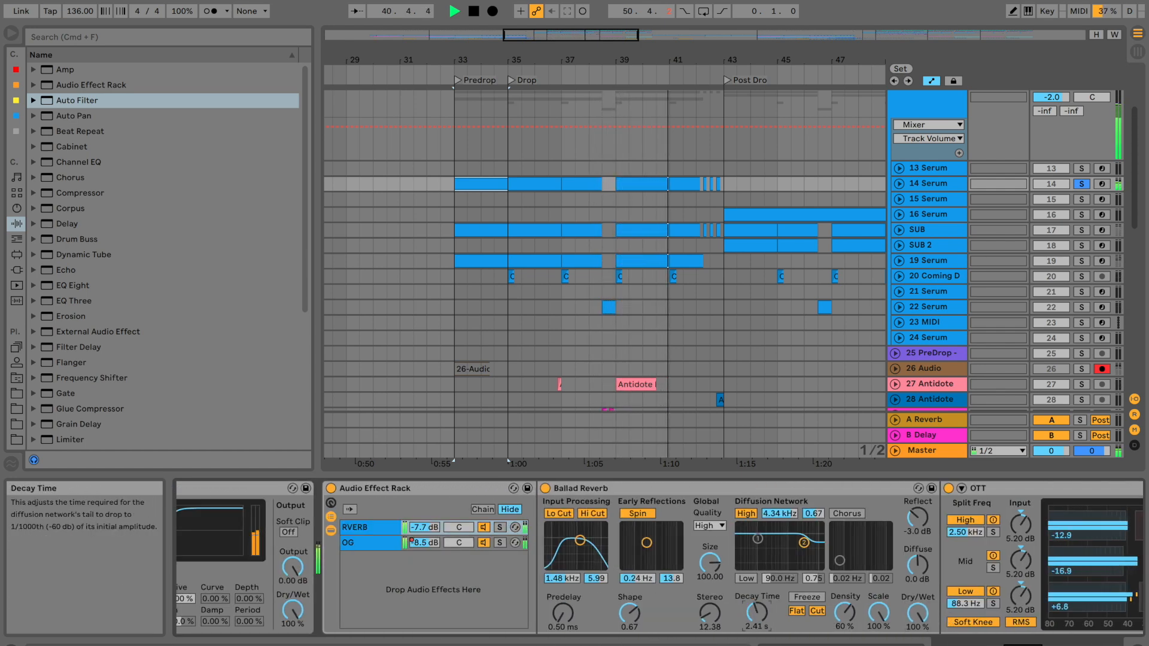
Restore the Ballad Reverb's Stereo to 120 and Decay Time to 427 ms, then unsolo 14 Serum and play the full mix from the Predrop.
drag(710, 613, 710, 596)
key(space)
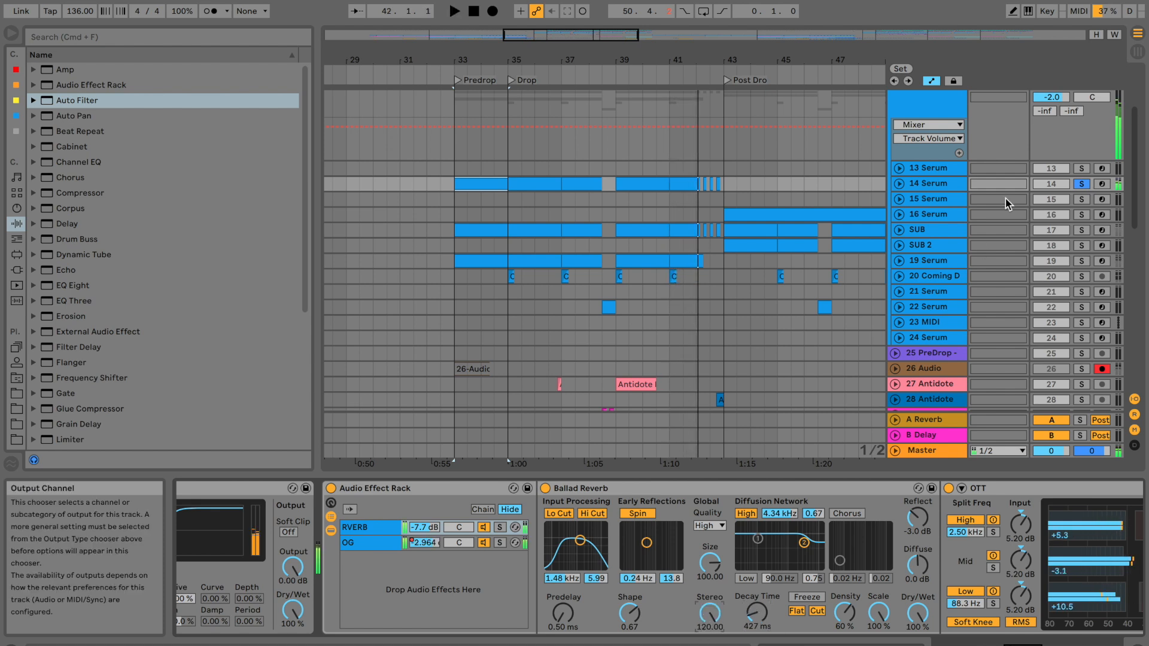
click(1083, 184)
click(940, 185)
key(space)
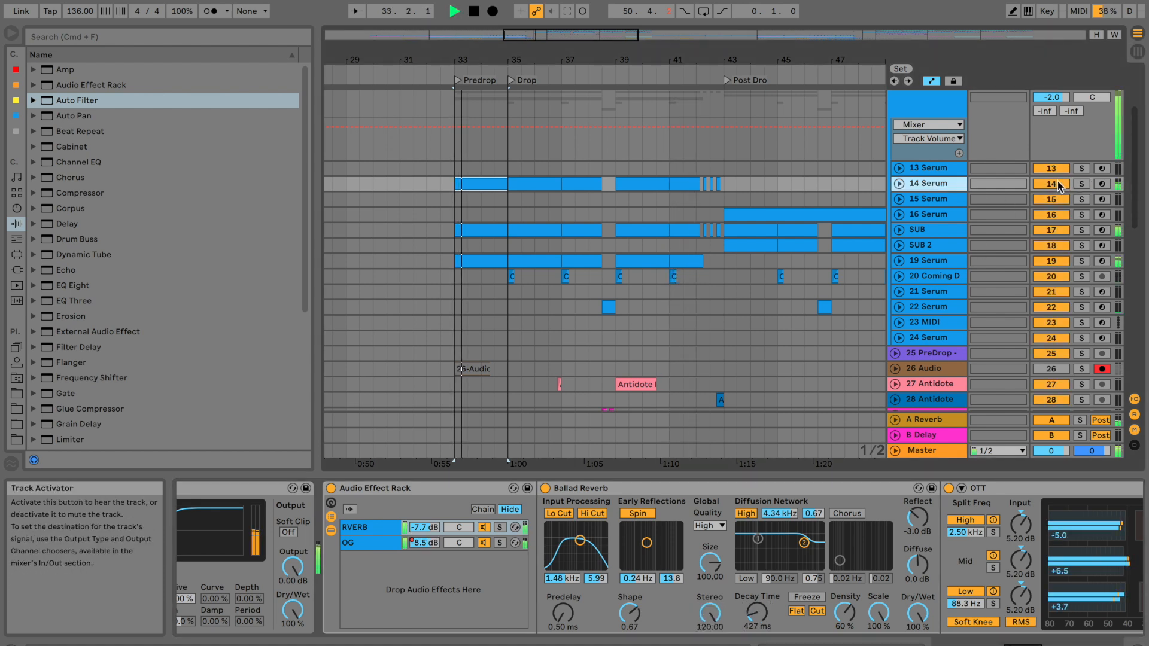
Check the drop's mono compatibility by enabling Mono on the Master's Utility during playback.
click(943, 453)
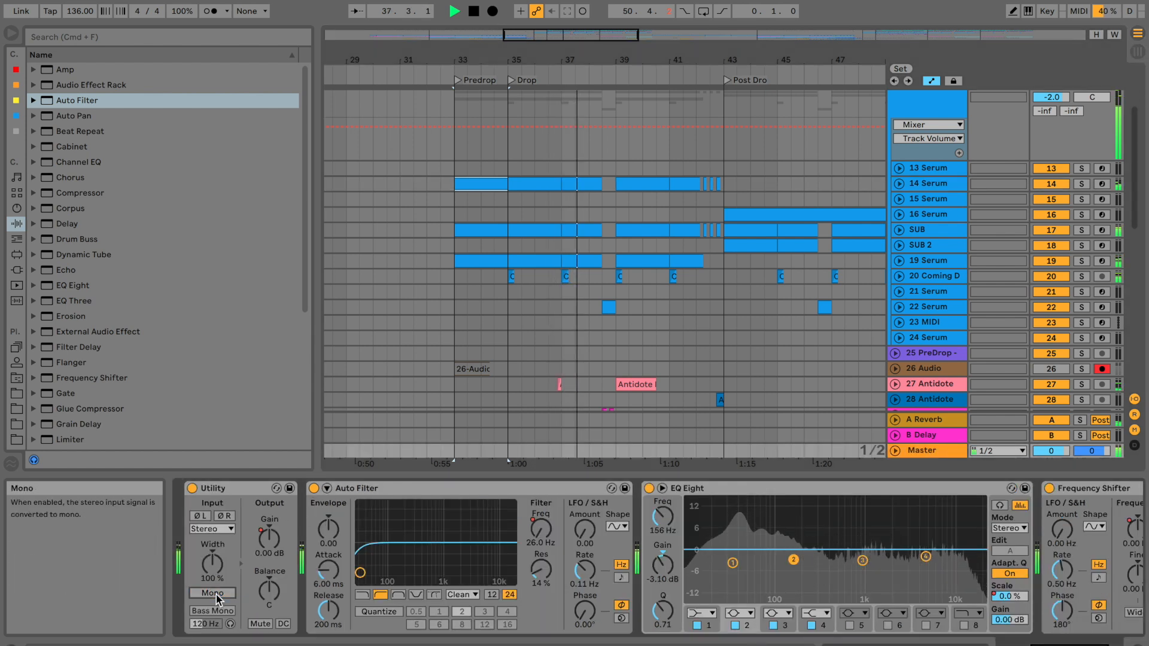
click(213, 593)
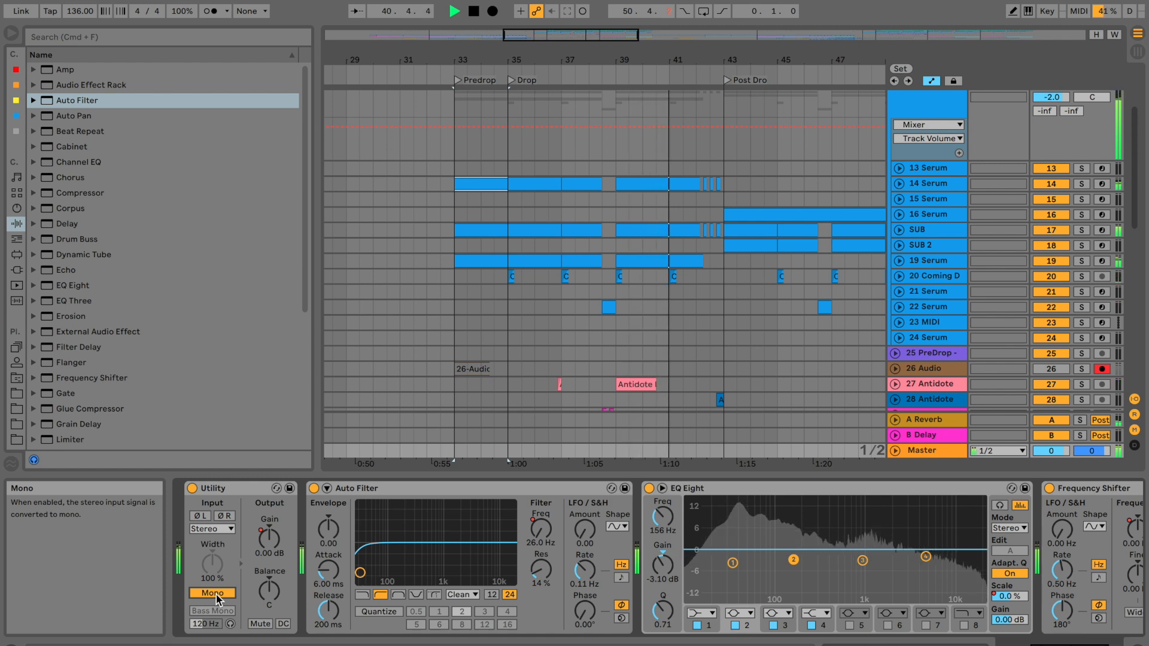
key(space)
Insert an EQ Eight after OTT on 1 Group and lower band 3 to -0.62 dB at 1.04 kHz.
click(422, 233)
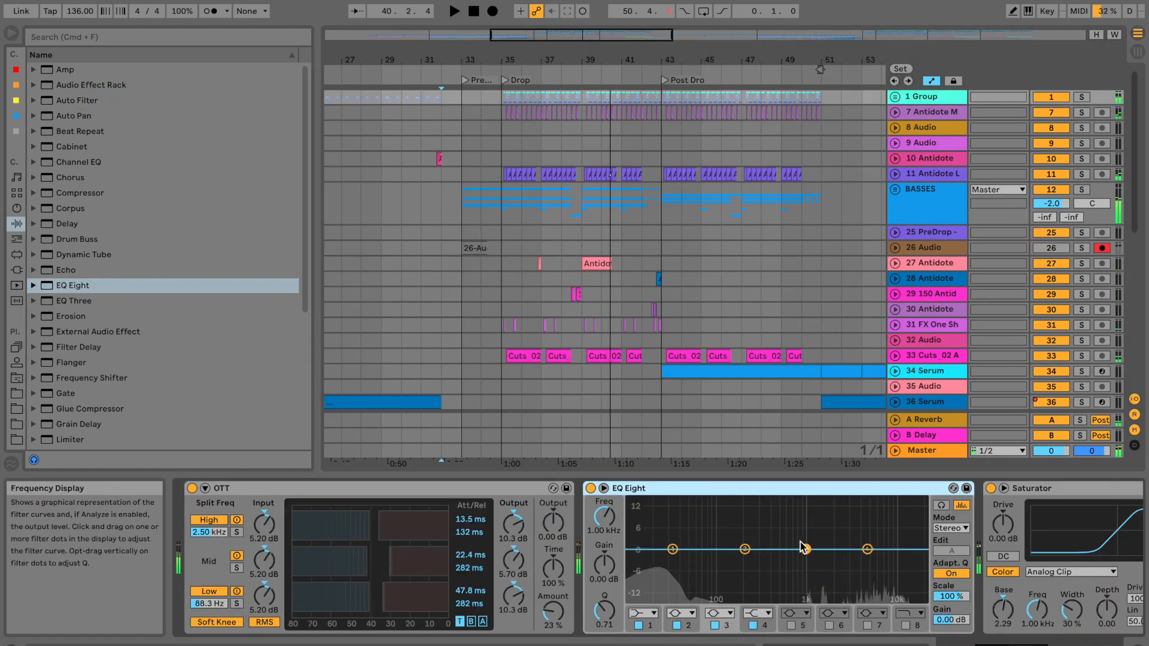
key(space)
drag(802, 548, 806, 551)
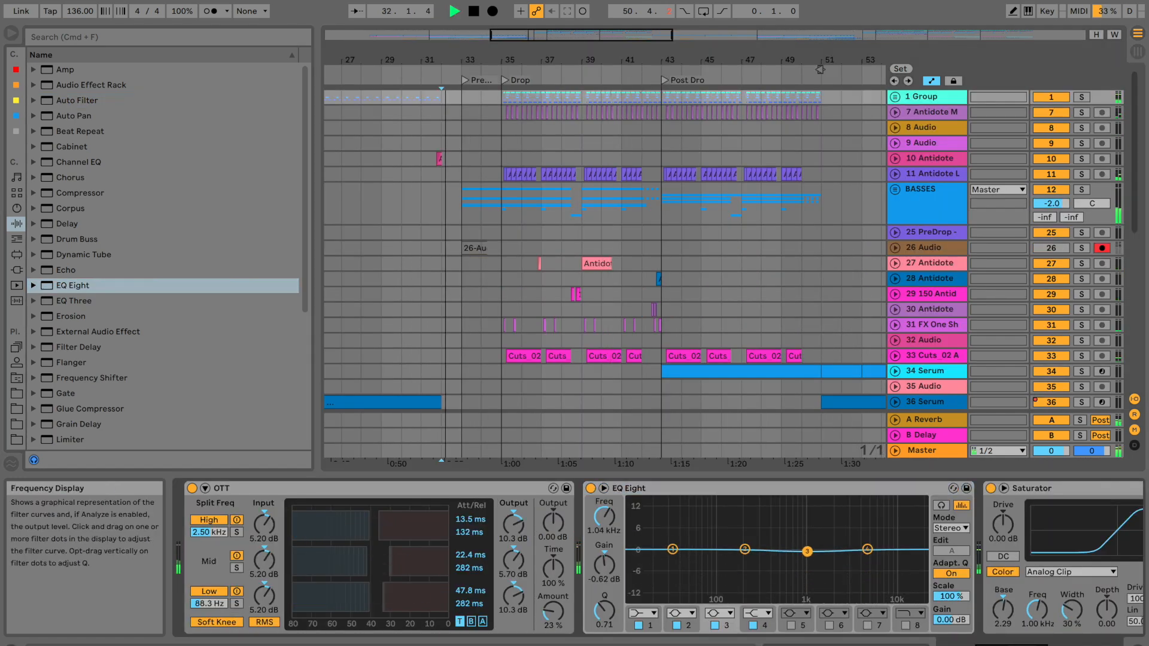
Replay from the Drop and shape 1 Group's EQ Eight with a slight boost near 79 Hz, -0.62 dB at 194 Hz and slightly lowered highs.
key(space)
click(501, 97)
key(space)
key(space)
key(space)
drag(867, 549, 803, 531)
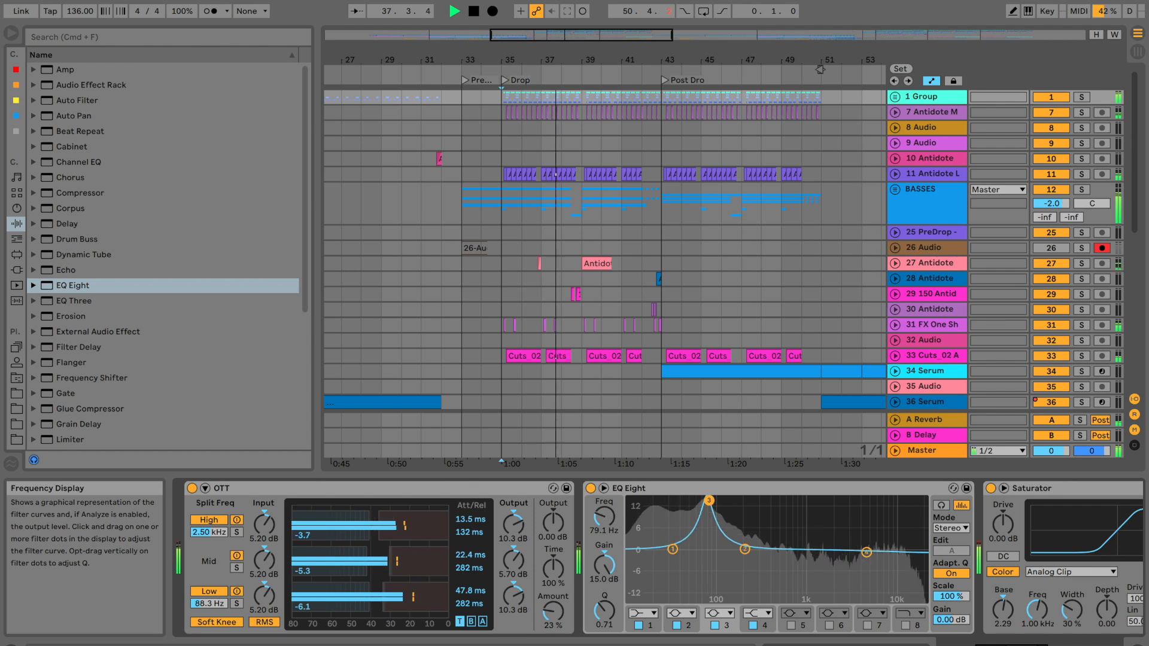
drag(744, 550, 747, 540)
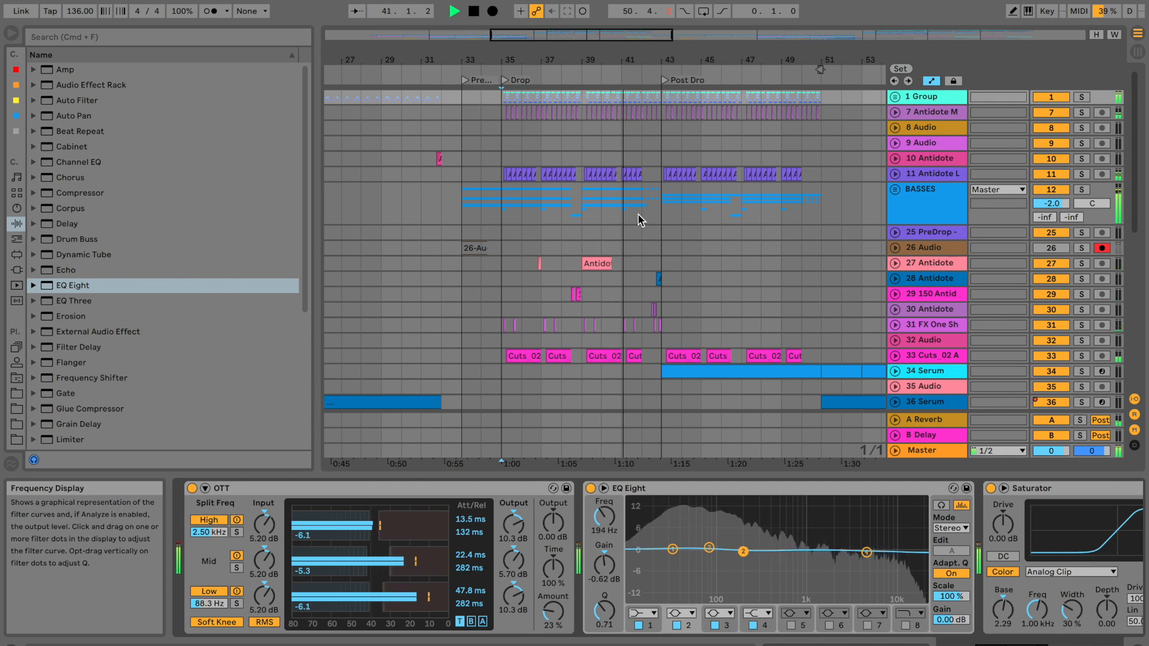
Locate the short 30 Antidote clips in bar 42, unfold that track and insert a Drum Buss before its Compressor.
scroll(682, 239, down, 8)
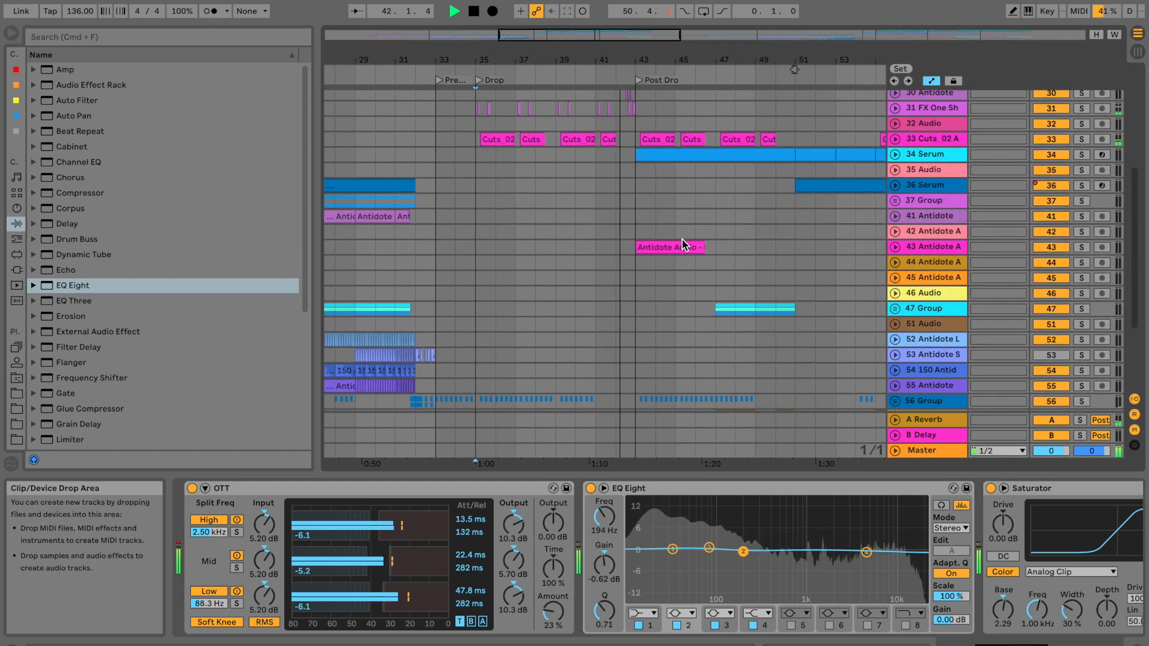
click(534, 232)
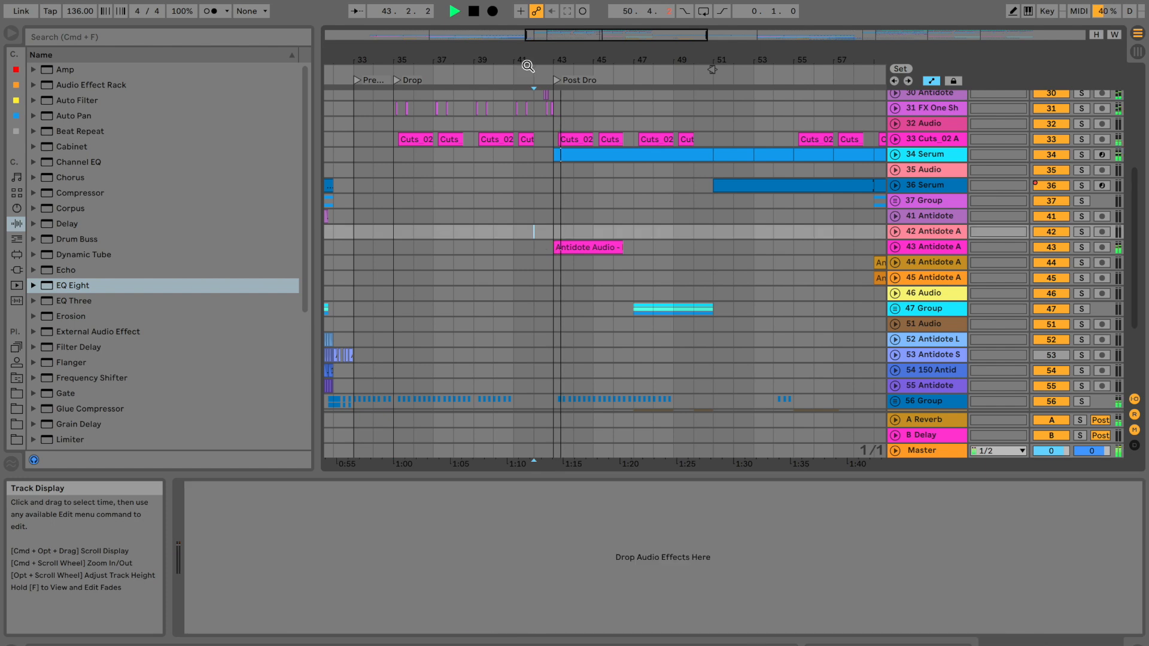
drag(526, 67, 581, 165)
scroll(841, 274, up, 6)
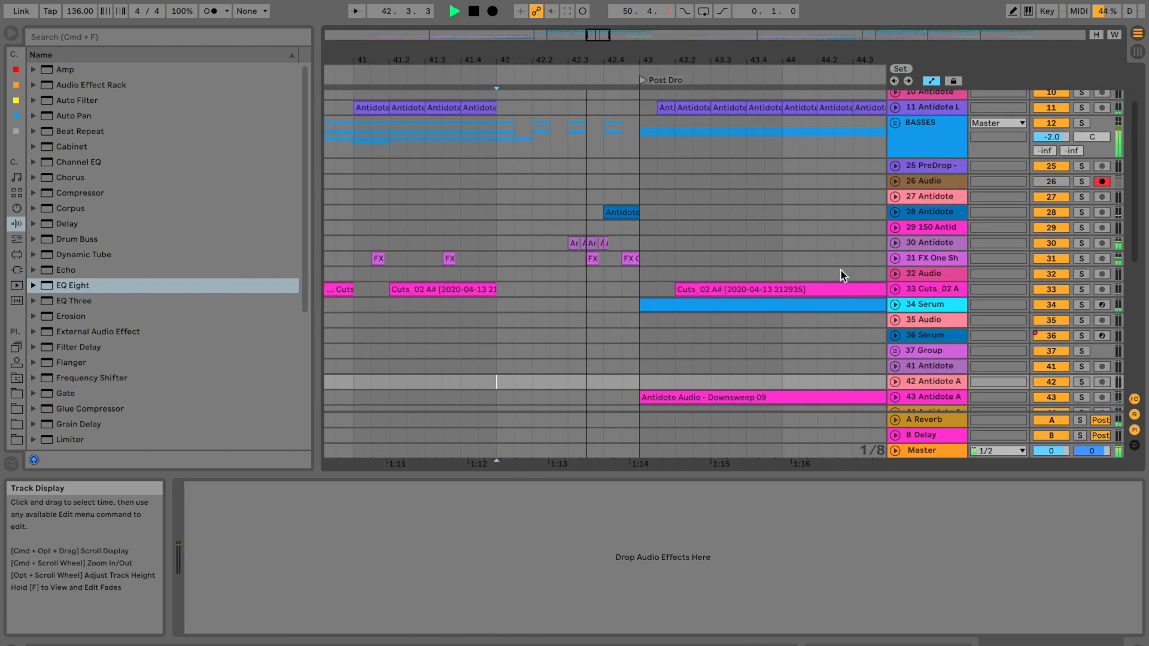
click(895, 243)
key(space)
drag(66, 243, 296, 588)
Set 30 Antidote's Drum Buss to Drive 20 %, Crunch 58 %, Damp 2.23 kHz and Transients -0.60 while replaying the fill.
drag(578, 250, 557, 260)
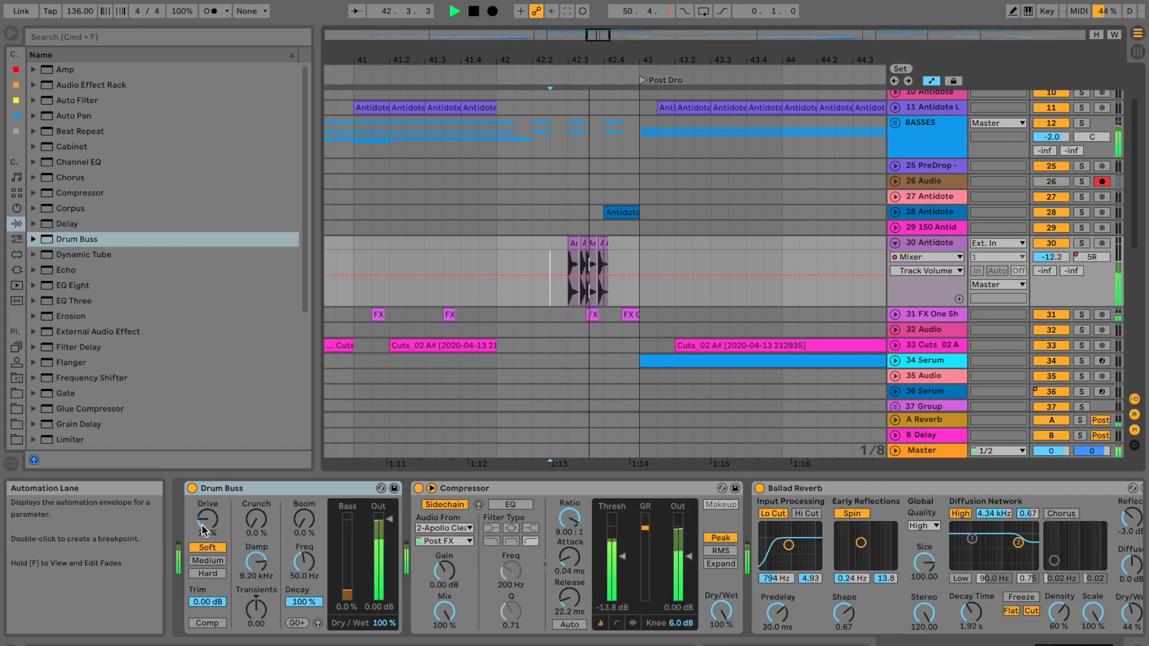
drag(246, 533, 245, 467)
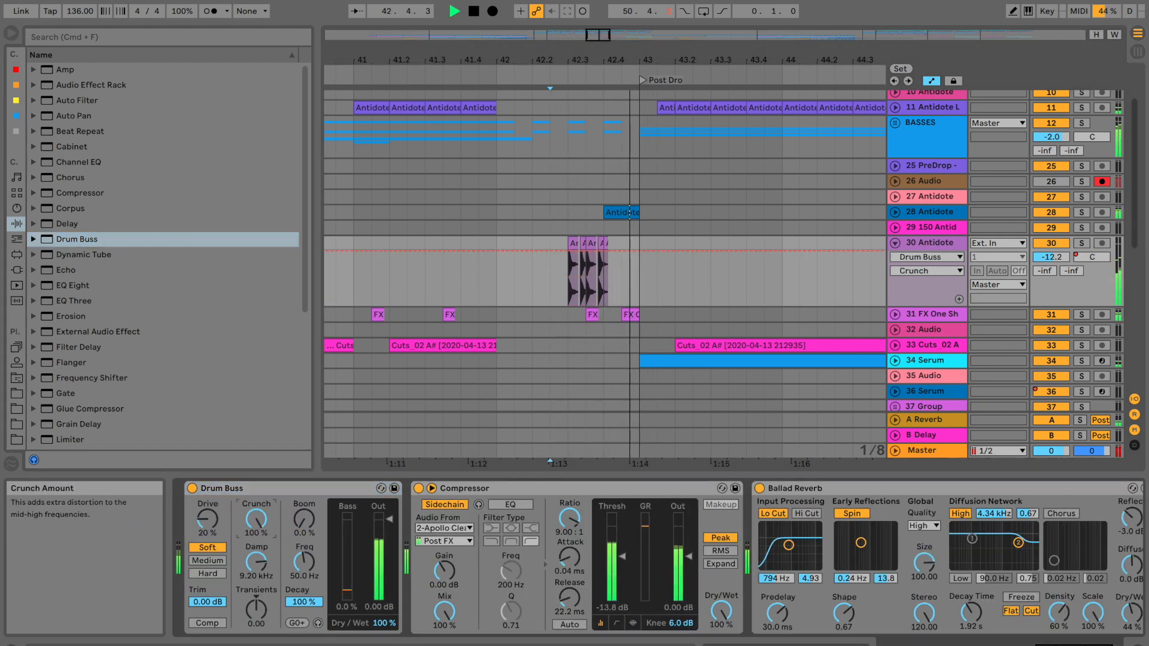
drag(255, 556, 254, 584)
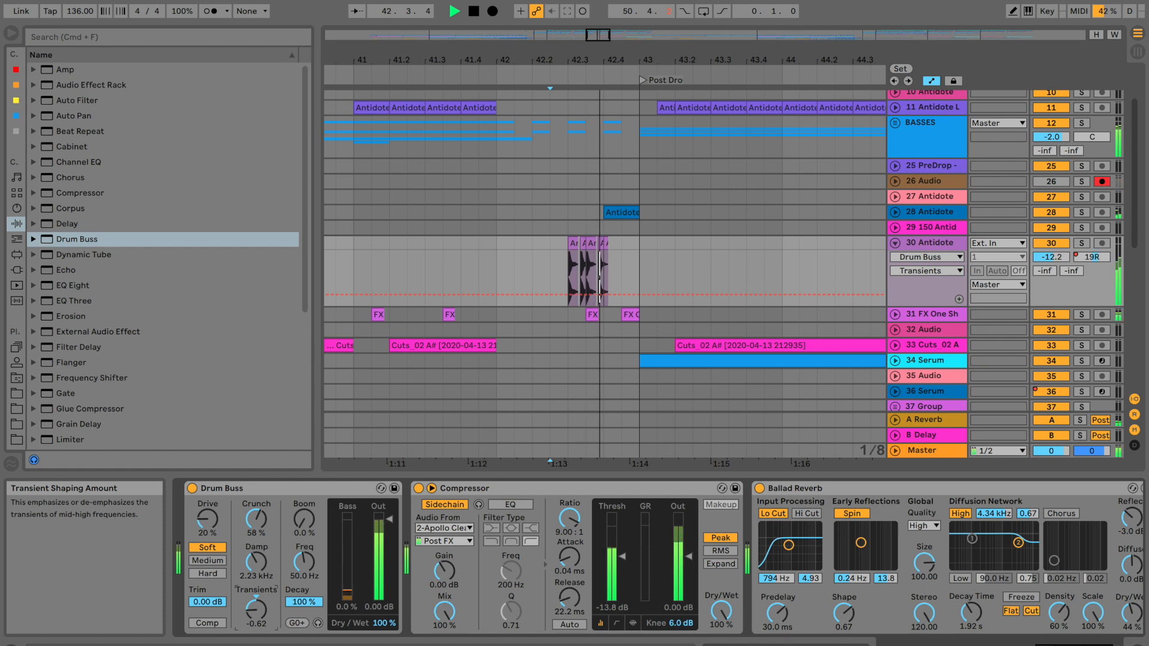
Automate 4 DK Clap's A-Reverb send to ramp up from about bar 47 to -9.0 dB near bar 51, and replay it.
drag(648, 55, 649, 32)
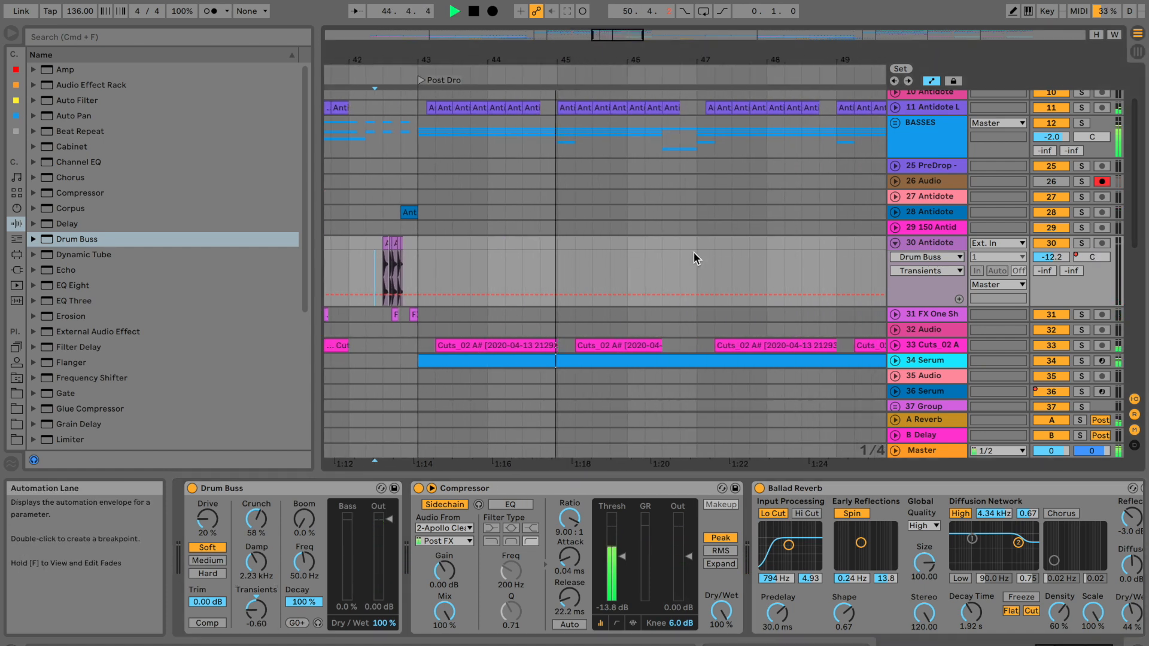
scroll(894, 245, up, 5)
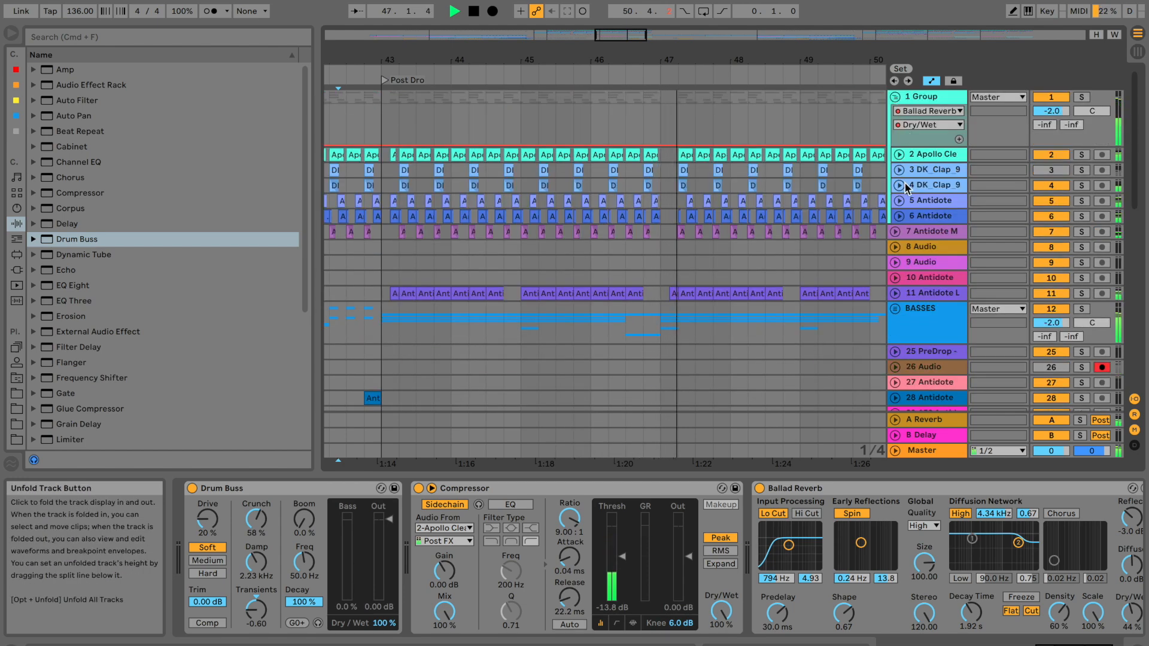
click(900, 201)
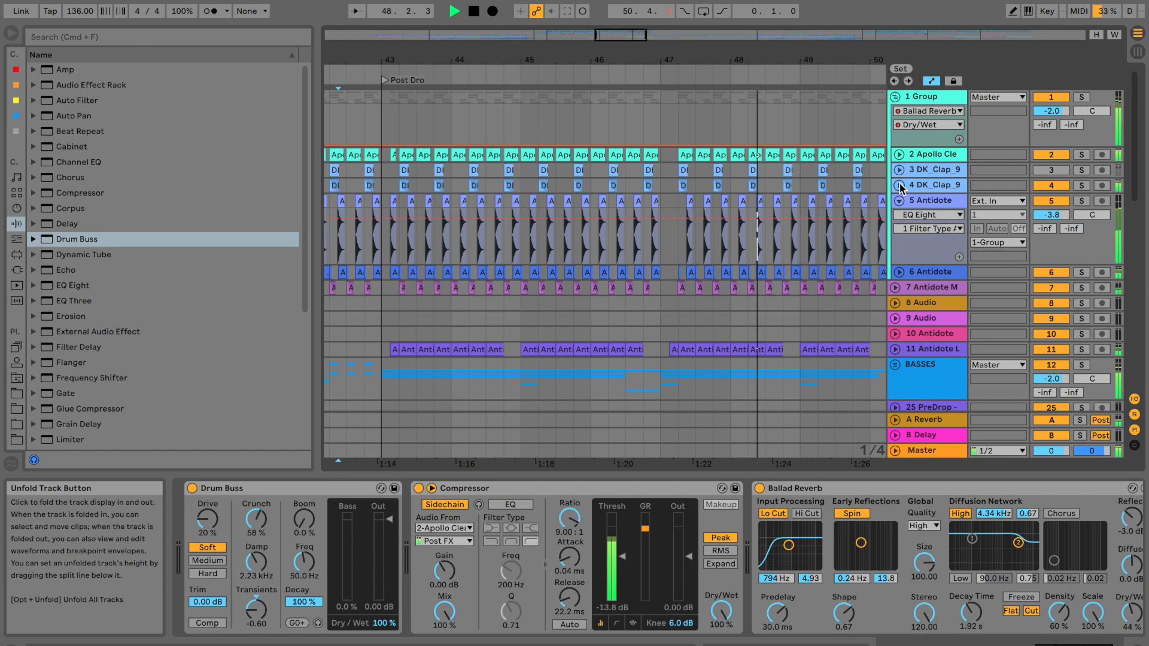
click(900, 186)
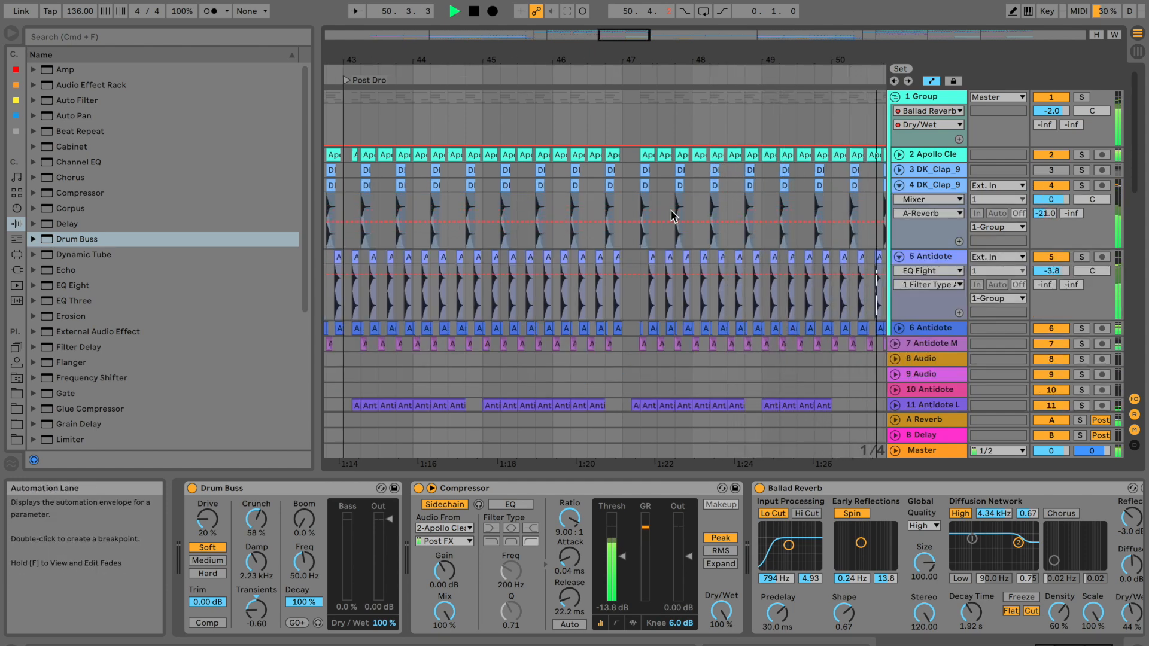
click(427, 222)
drag(699, 222, 699, 206)
key(space)
click(445, 197)
drag(487, 64, 490, 57)
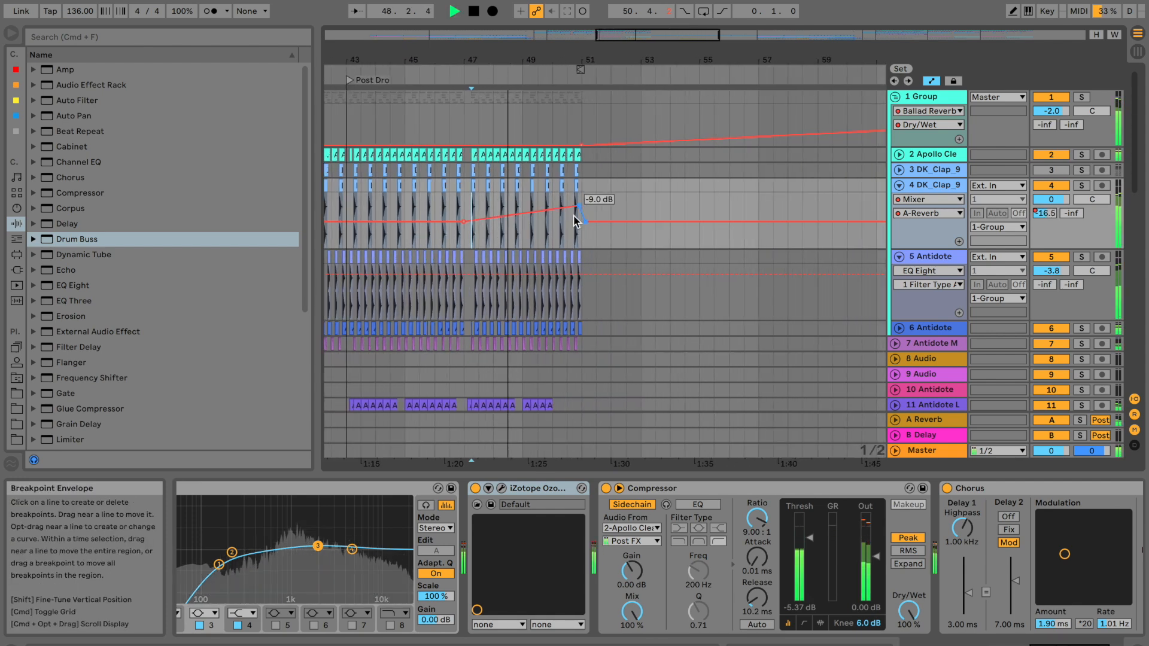
Set 4 DK Clap's track volume to -0.4 dB and raise its A-Reverb send ramp's peak to 0.0 dB.
click(1051, 200)
drag(1059, 199, 1059, 201)
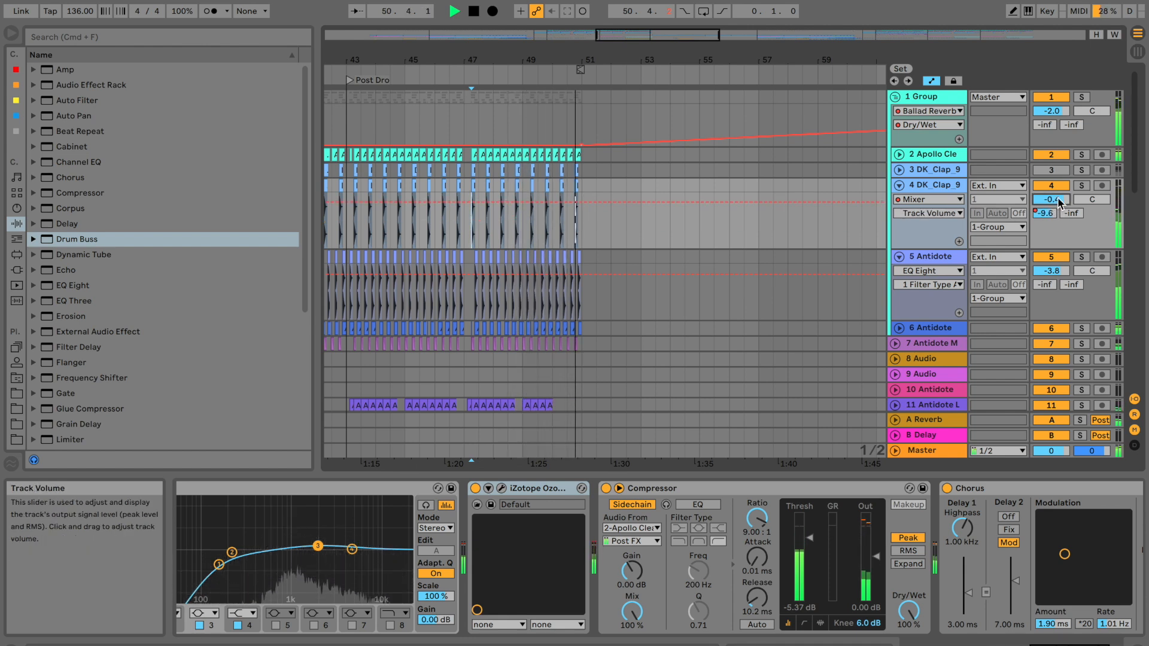
click(1045, 213)
click(514, 197)
key(space)
key(space)
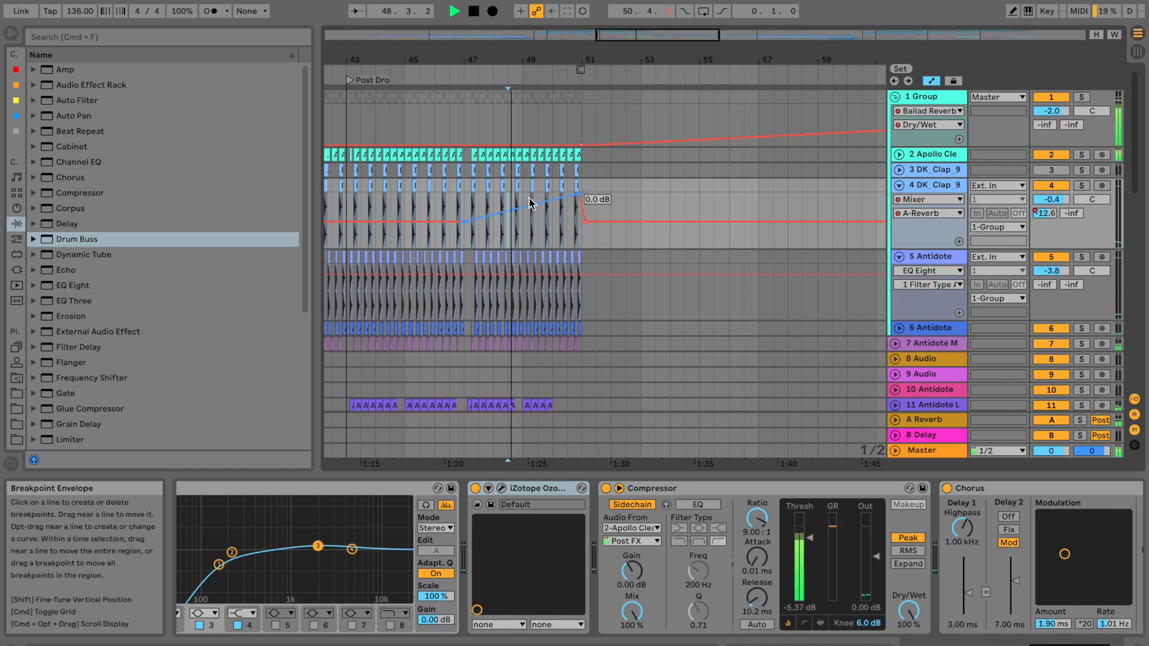
Extend the A-Reverb send's fall after the peak to about bar 52, then fold 4 DK Clap and 1 Group.
click(584, 221)
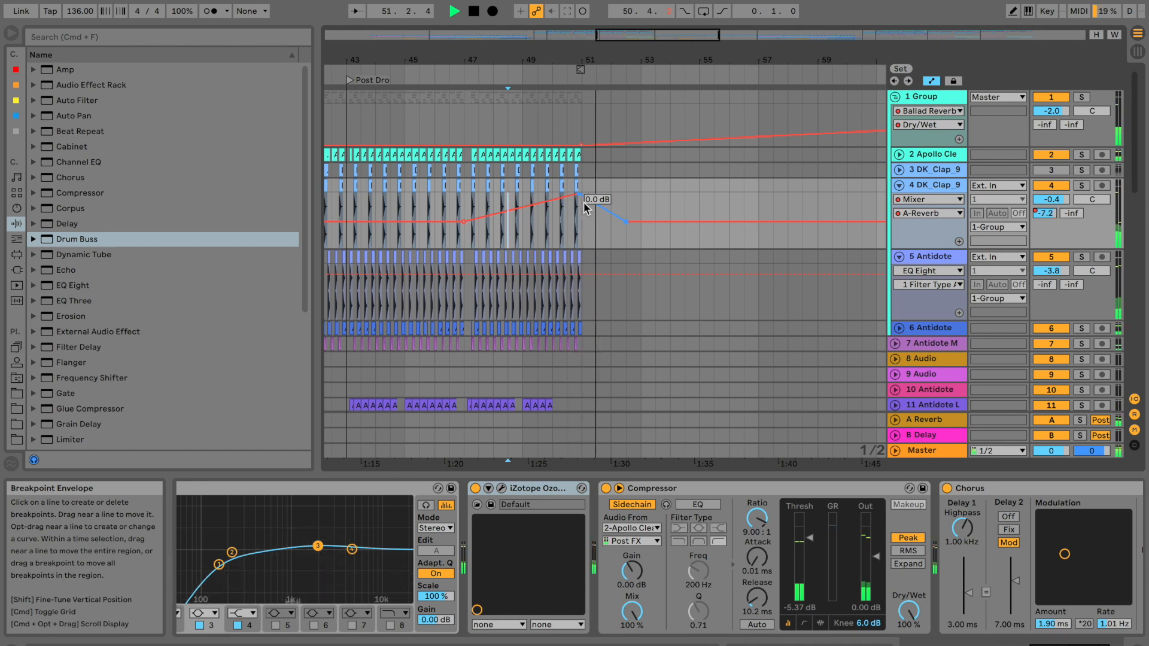
click(899, 186)
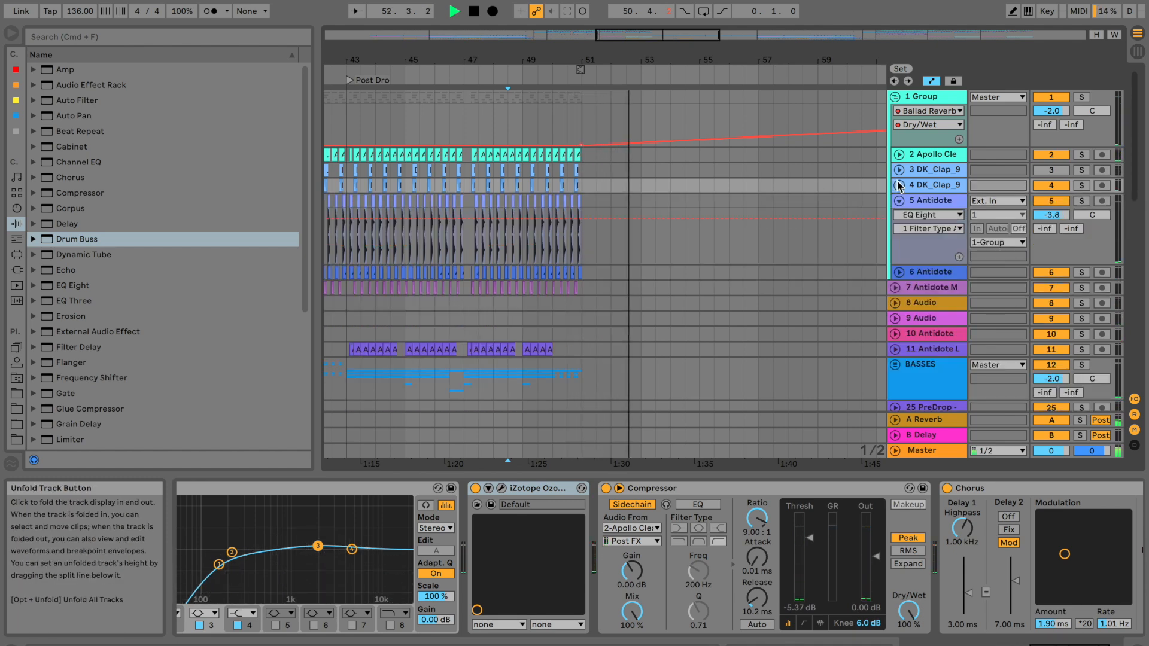
click(896, 97)
Examine the 59 Antidote clips at the end of the Post Drop and just before Build 2.
scroll(647, 253, down, 6)
scroll(645, 251, down, 3)
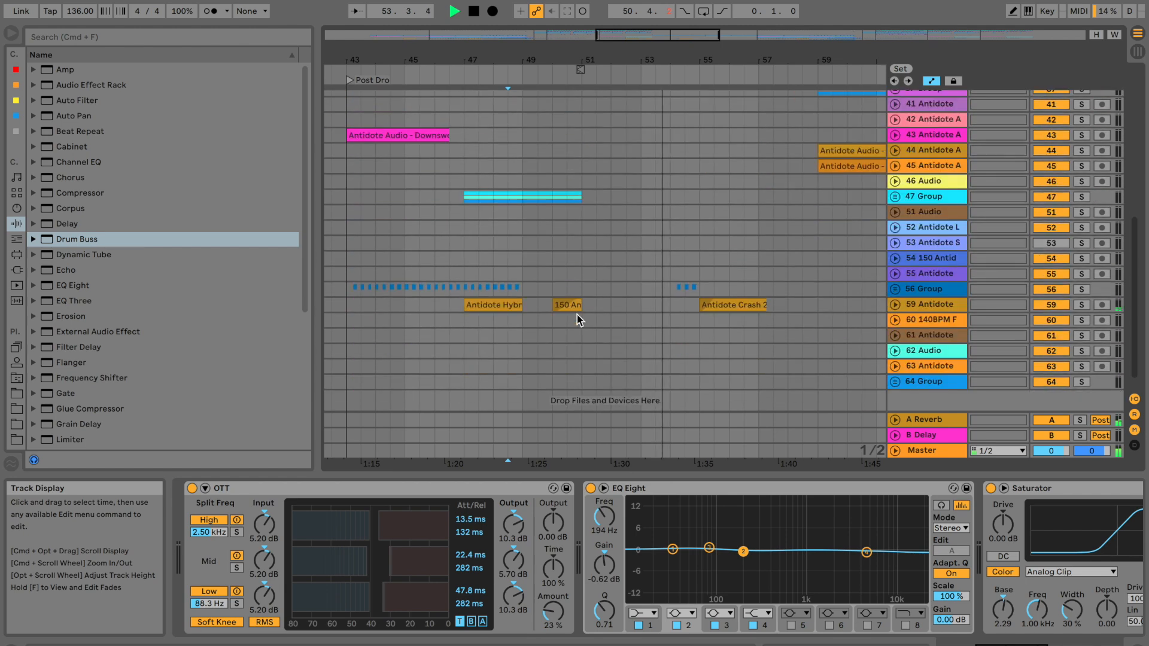
click(582, 304)
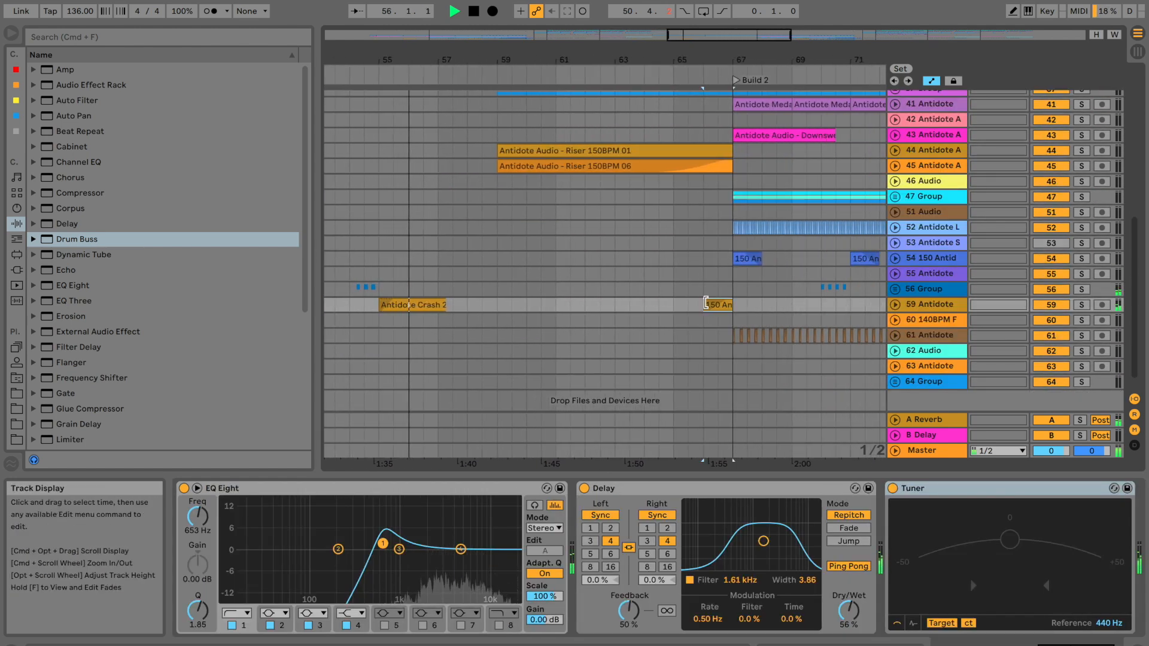
scroll(472, 300, left, 5)
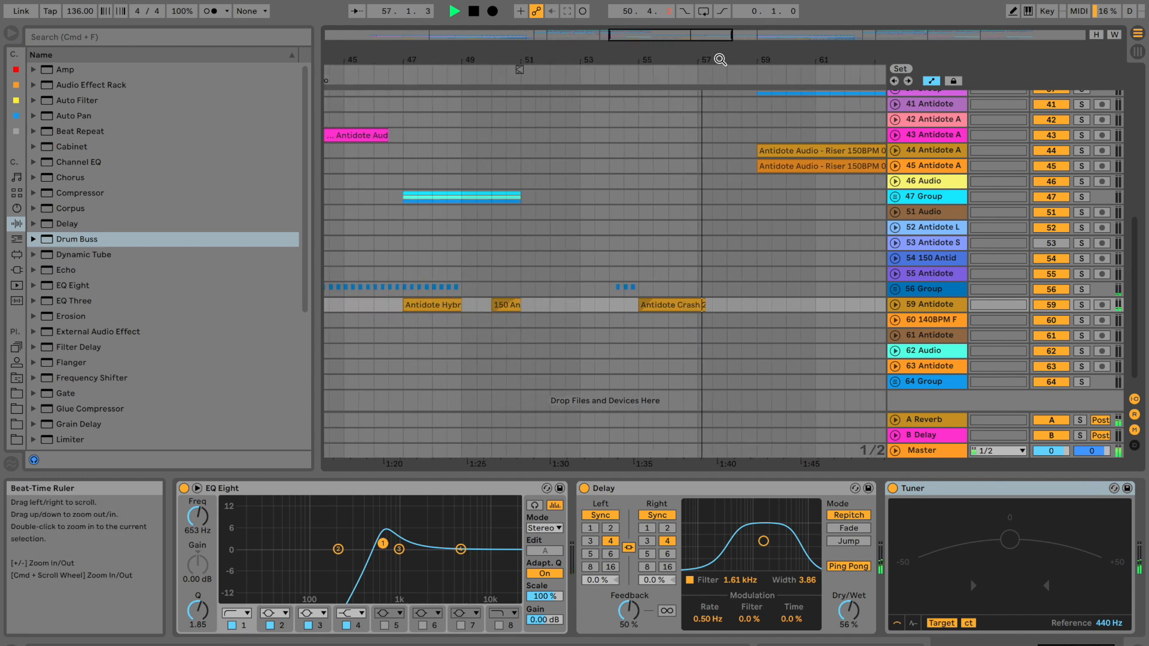
scroll(737, 251, down, 3)
scroll(682, 164, up, 8)
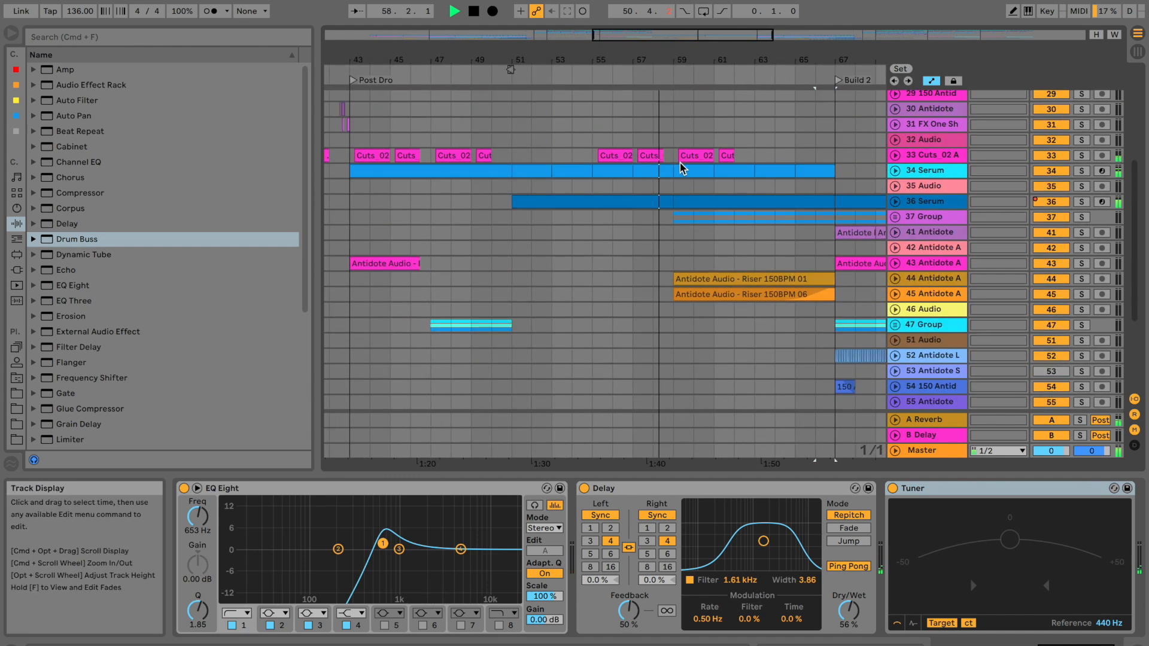
Unfold 36 Serum and compare the passage before Build 2 with Mono on and off in the Master's Utility.
click(915, 300)
double_click(914, 296)
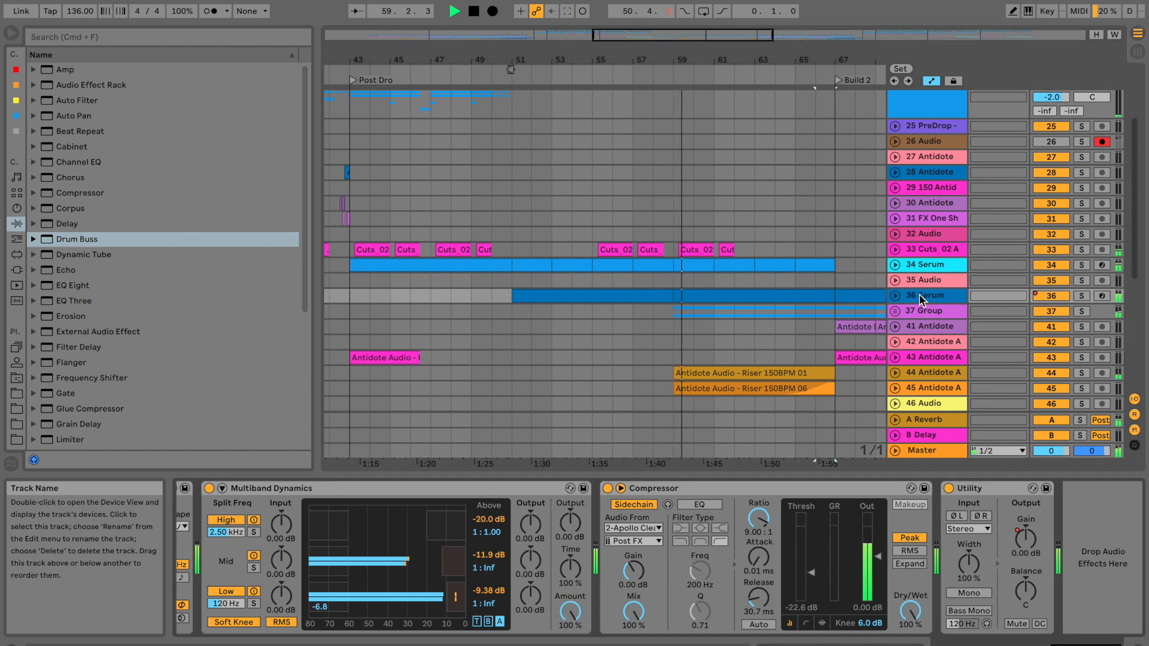
click(897, 296)
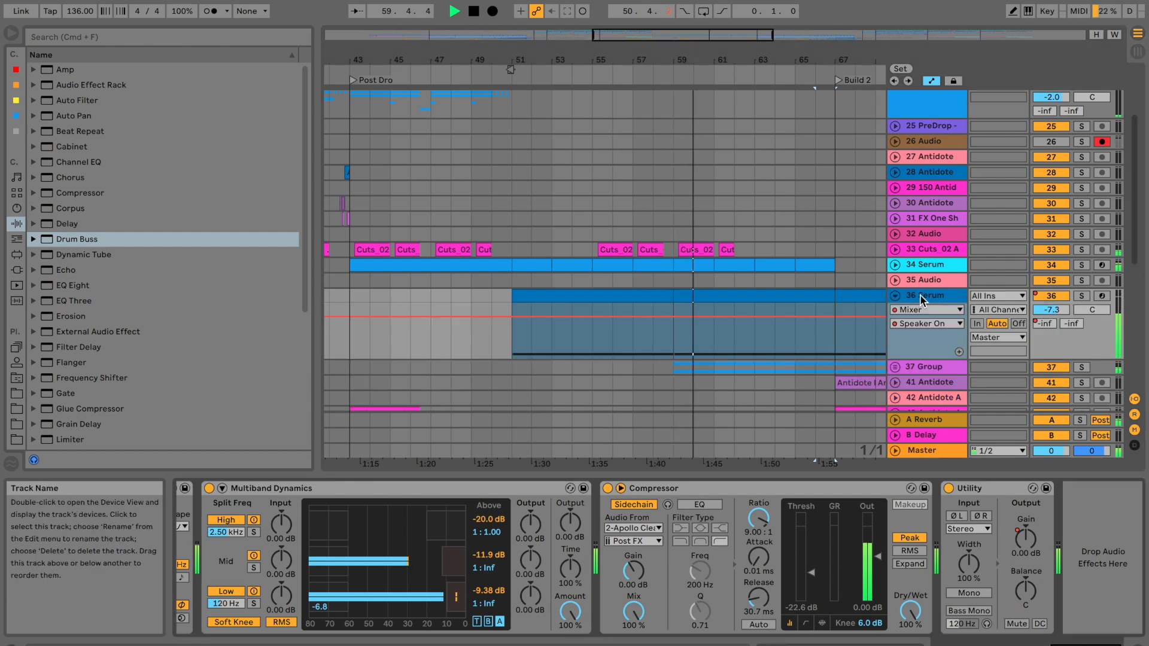
click(931, 449)
click(214, 593)
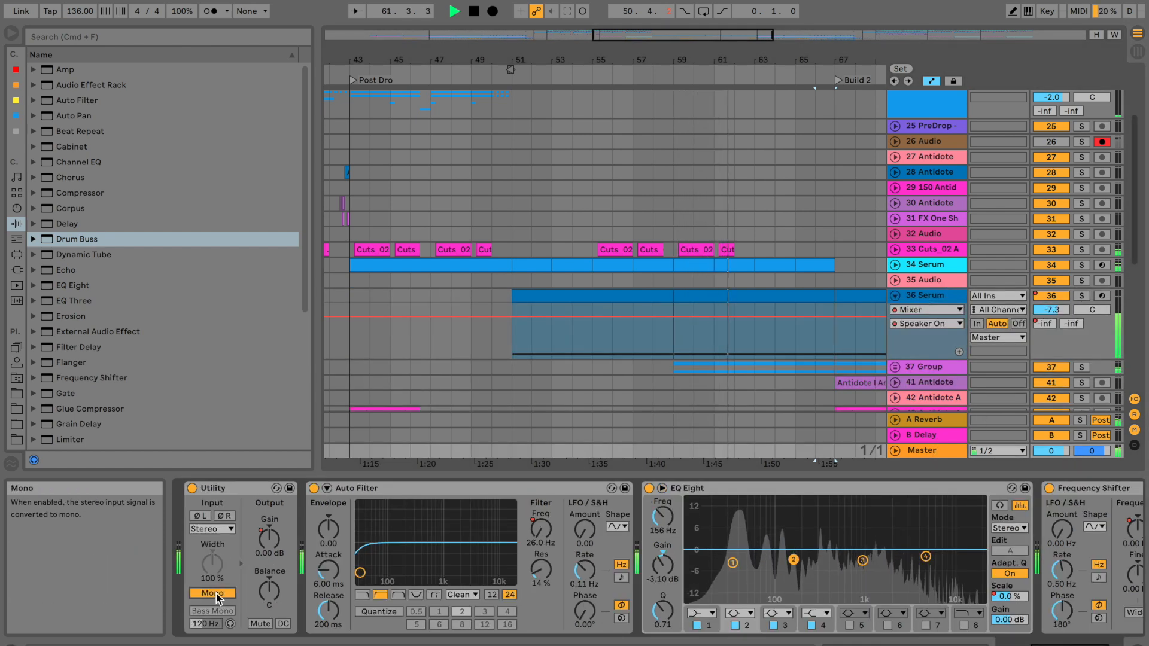
click(216, 595)
click(217, 594)
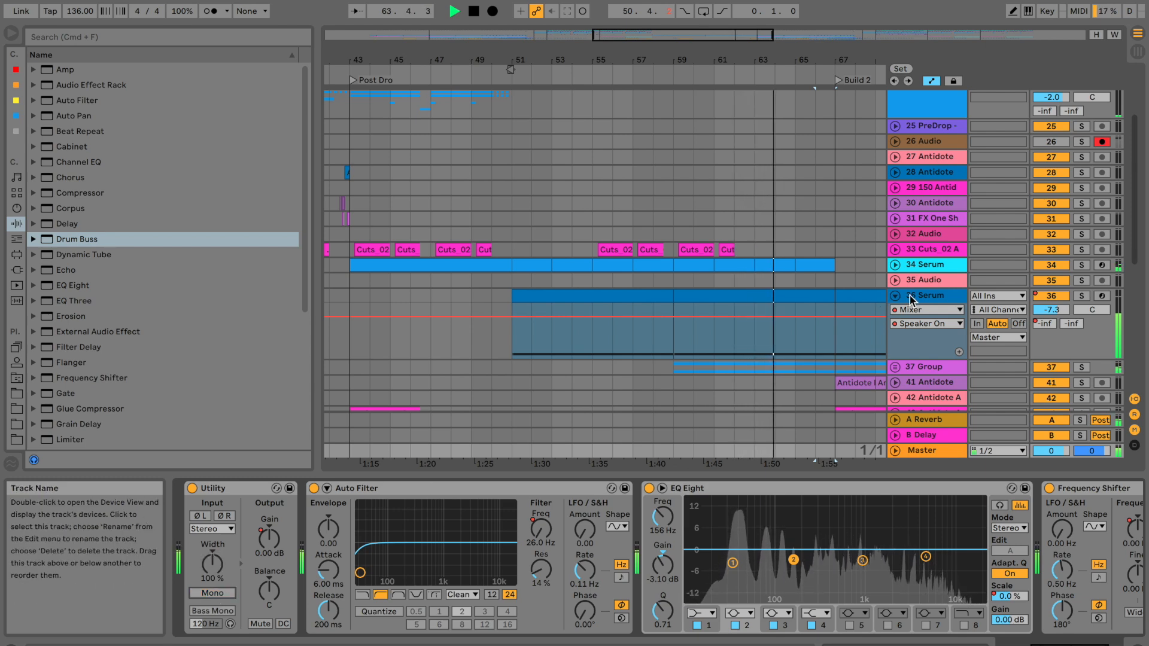
Insert an EQ Eight between the Auto Filter and Multiband Dynamics on 36 Serum.
click(925, 295)
scroll(258, 568, left, 10)
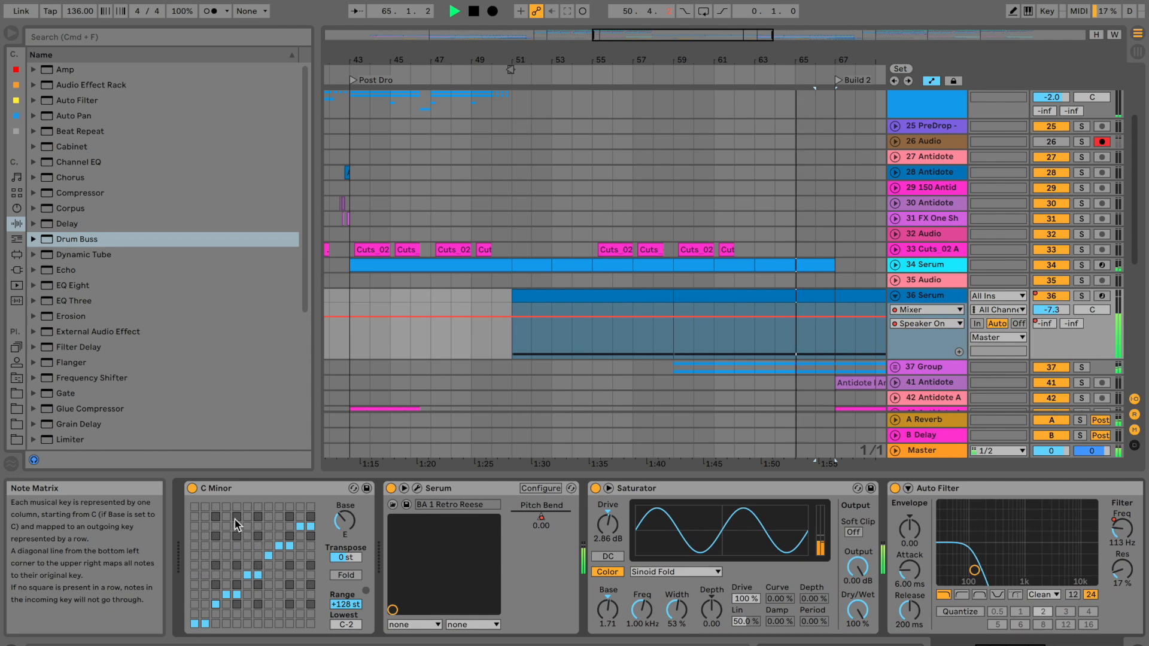
scroll(477, 485, right, 10)
mouse_move(73, 286)
mouse_down()
mouse_move(529, 569)
mouse_move(540, 560)
mouse_up()
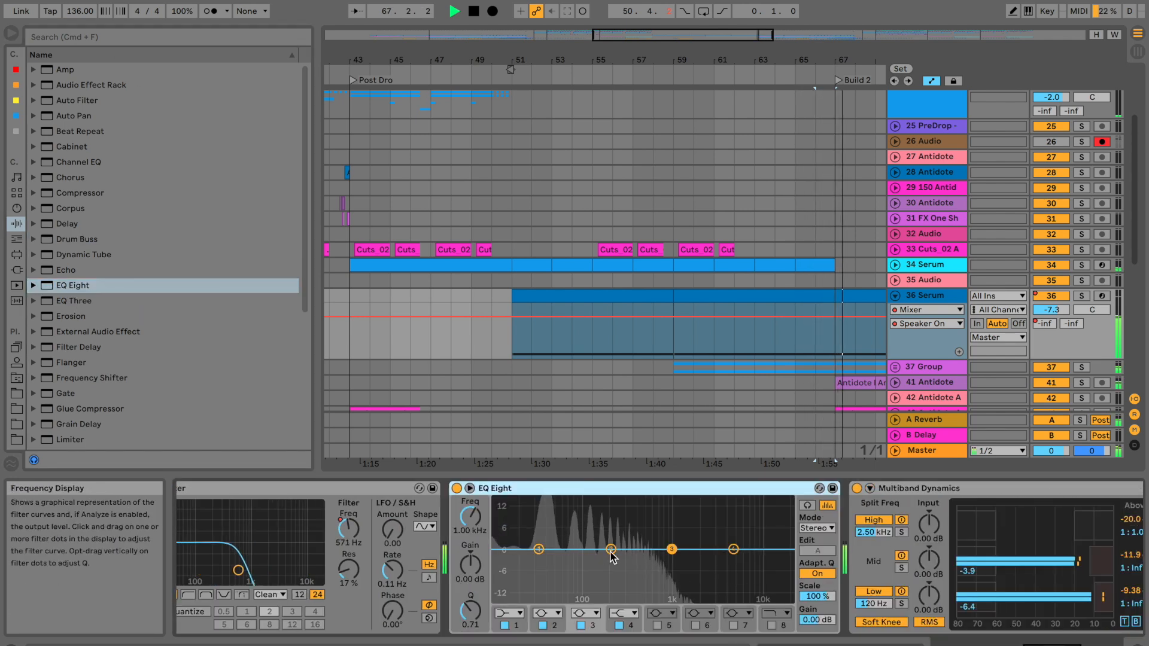
Switch 36 Serum's EQ Eight to M/S, edit the side signal, and cut band 4 to -3.10 dB at 400 Hz and band 3 in the lows.
click(817, 530)
click(817, 558)
click(819, 551)
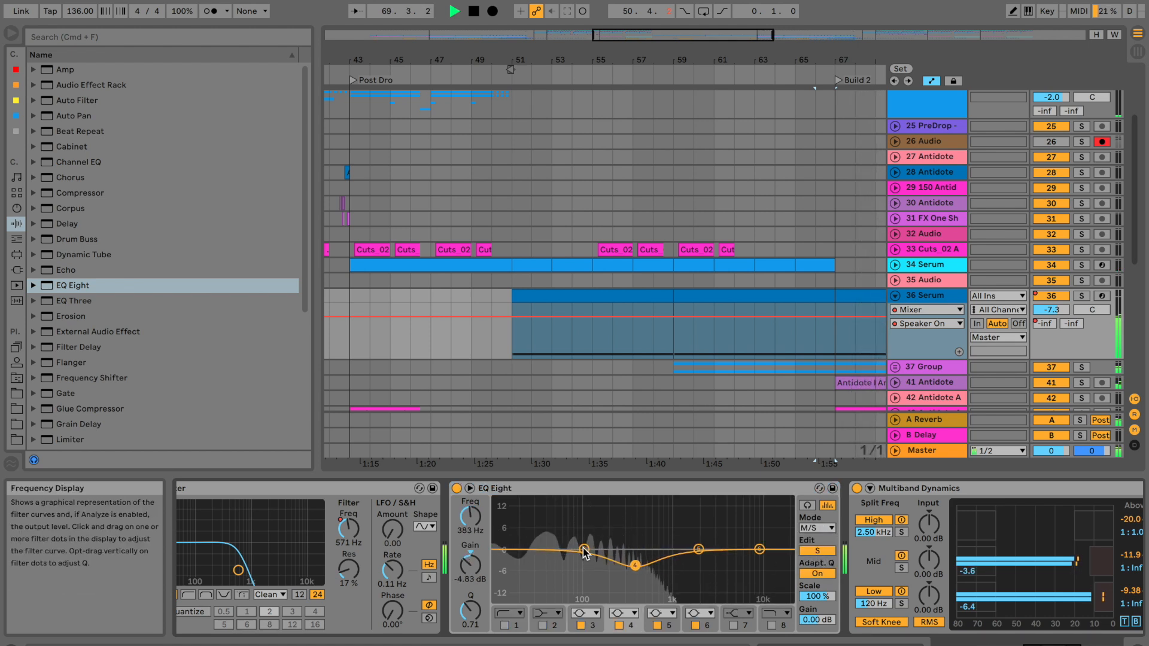
drag(584, 549, 555, 569)
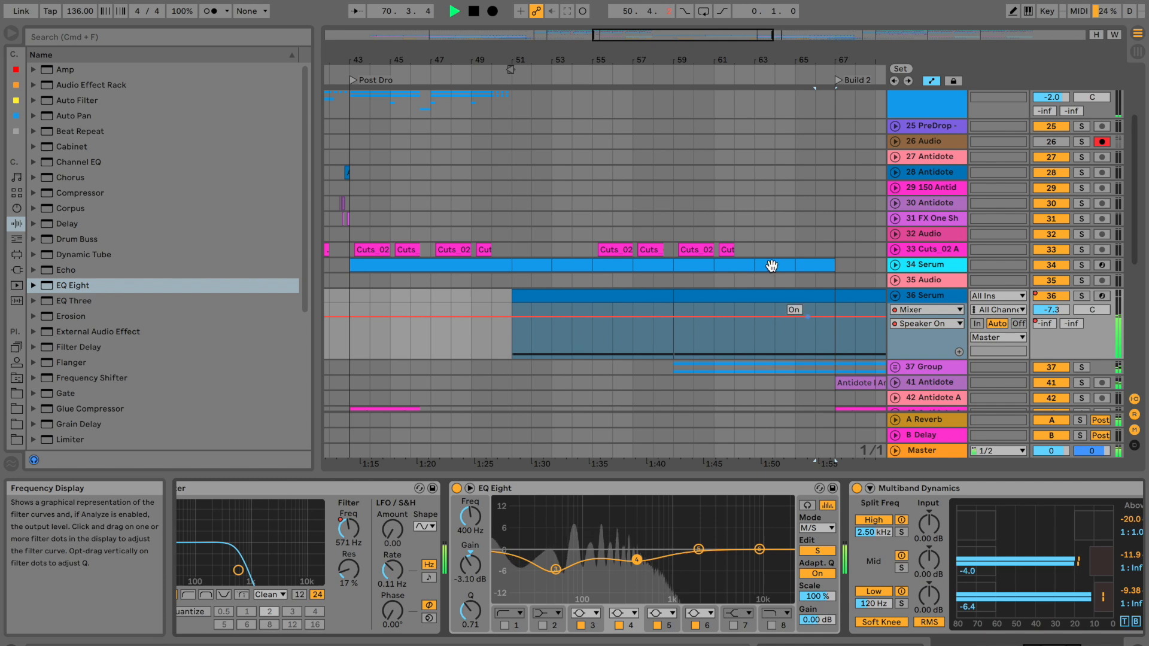
Fold 36 Serum and examine the tracks and clips throughout Build 2 up to the second Drop during playback.
scroll(755, 291, right, 4)
click(895, 297)
scroll(643, 310, down, 3)
scroll(642, 310, down, 3)
scroll(635, 318, right, 3)
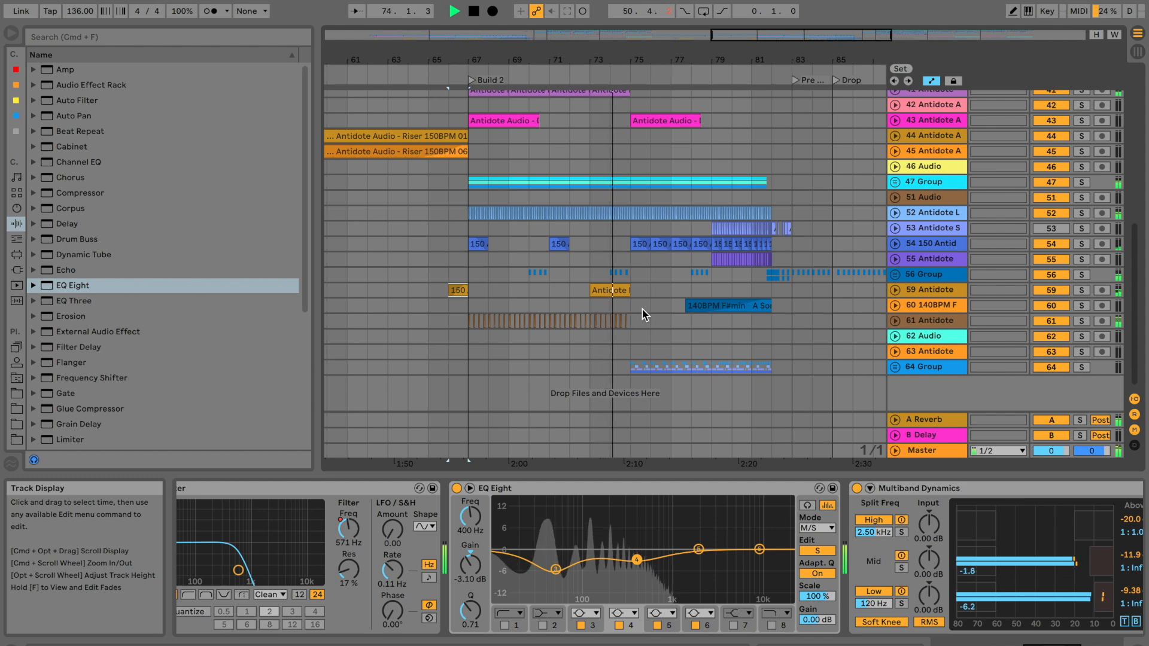
click(585, 281)
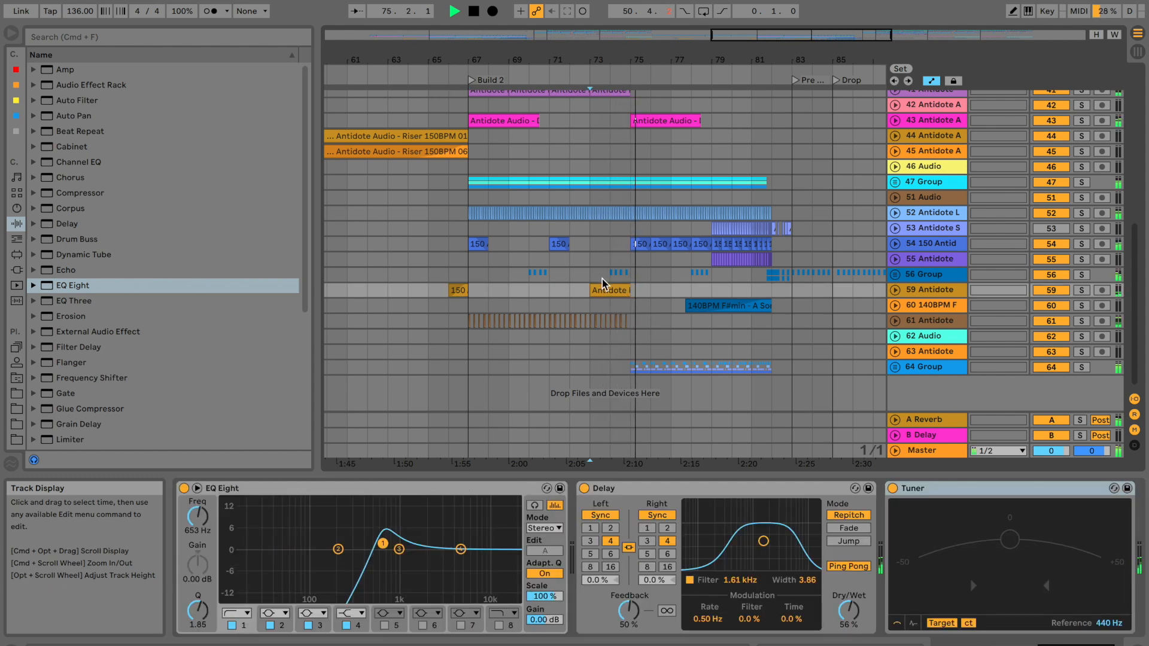
scroll(602, 284, right, 6)
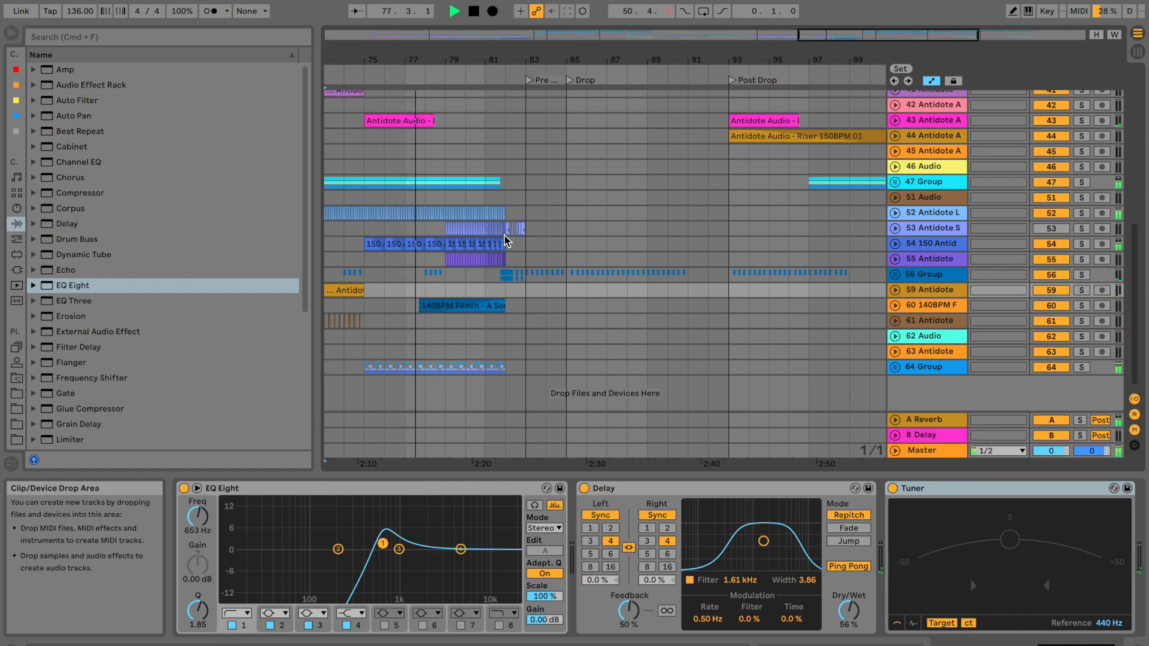
scroll(506, 237, left, 3)
scroll(555, 235, up, 6)
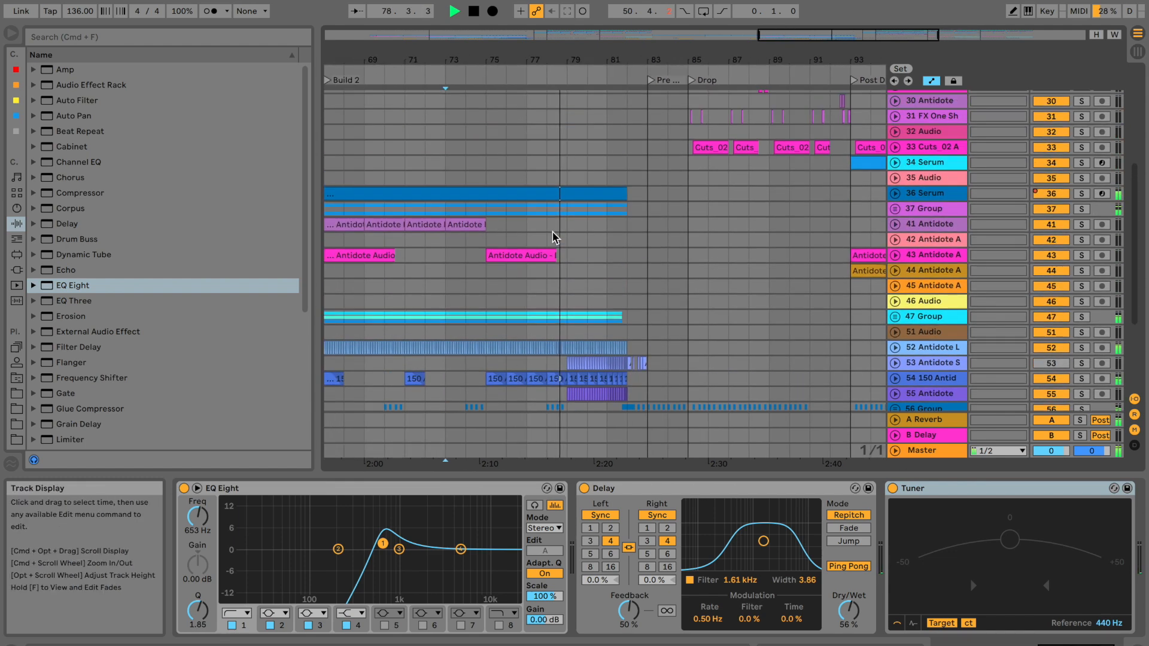
scroll(712, 264, up, 4)
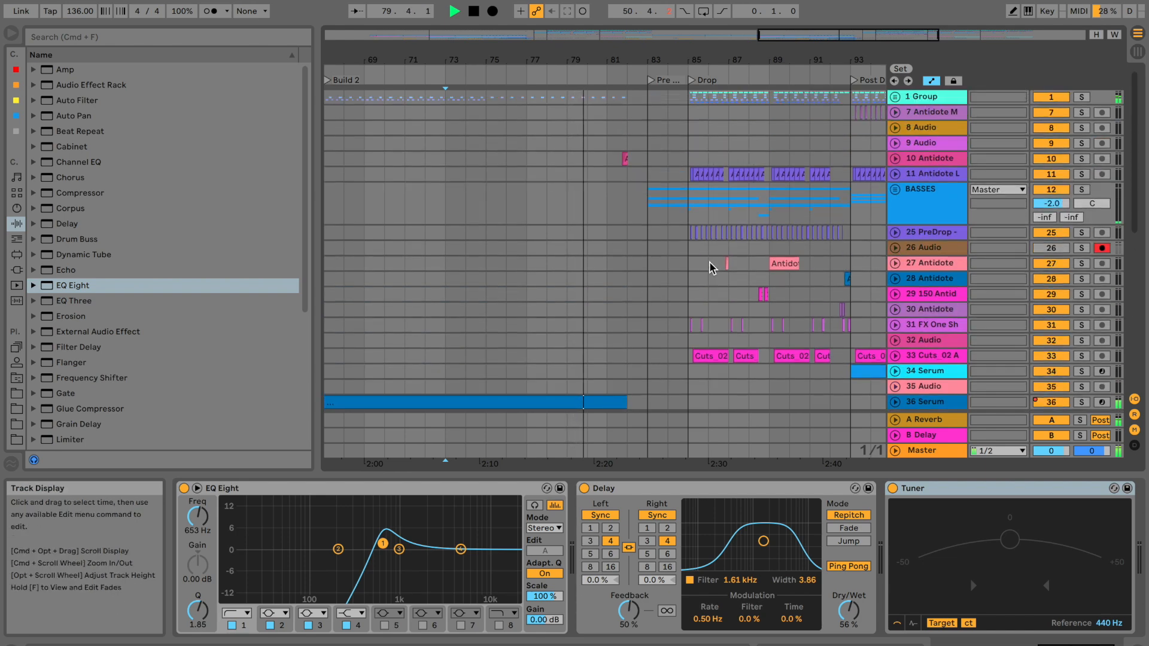
scroll(712, 268, down, 11)
drag(558, 54, 557, 81)
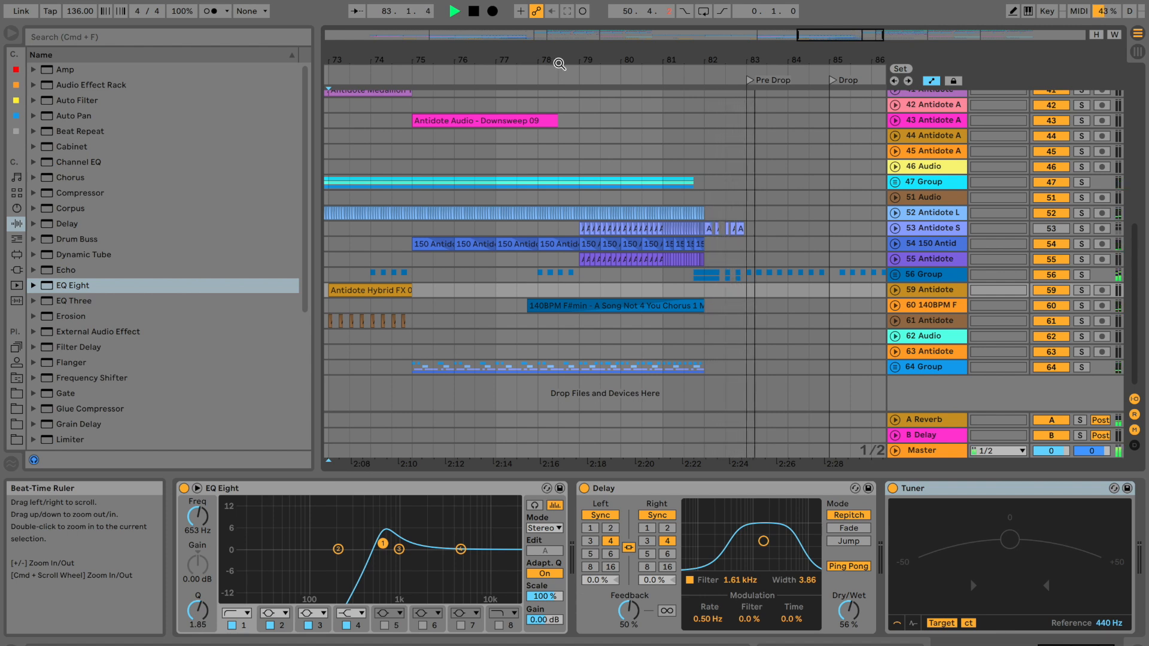
On 56 Group, lower the Ballad Reverb Dry/Wet automation peak at the start of the Pre Drop, fading down towards the Drop.
scroll(637, 116, right, 10)
scroll(637, 119, left, 5)
click(484, 75)
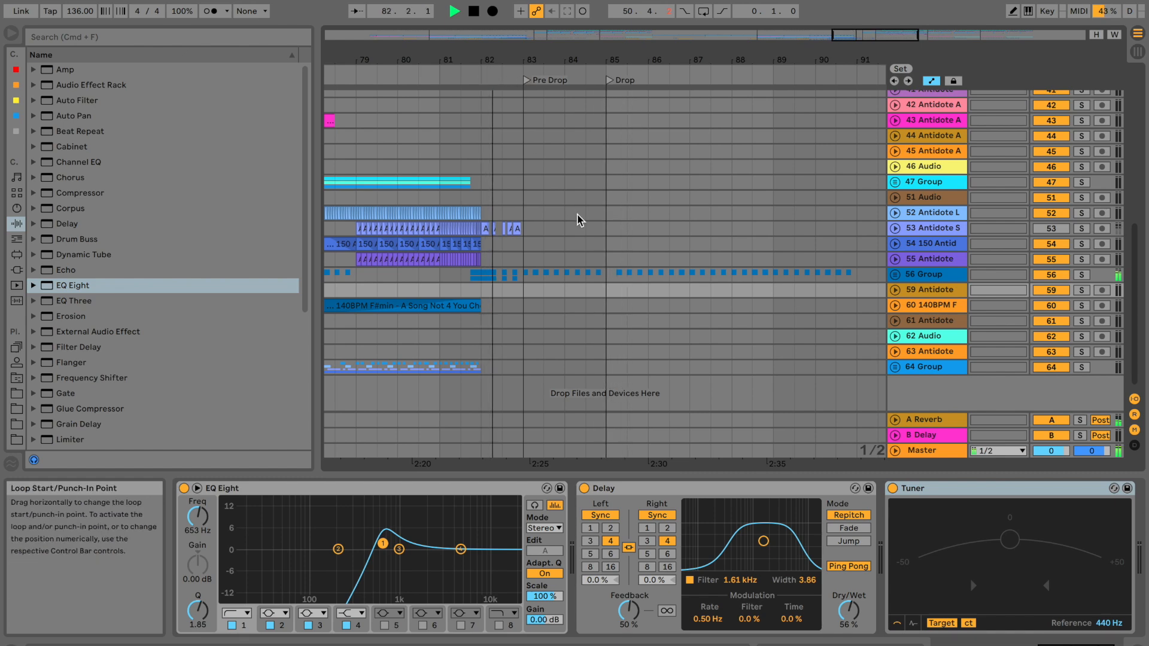
click(895, 275)
click(919, 275)
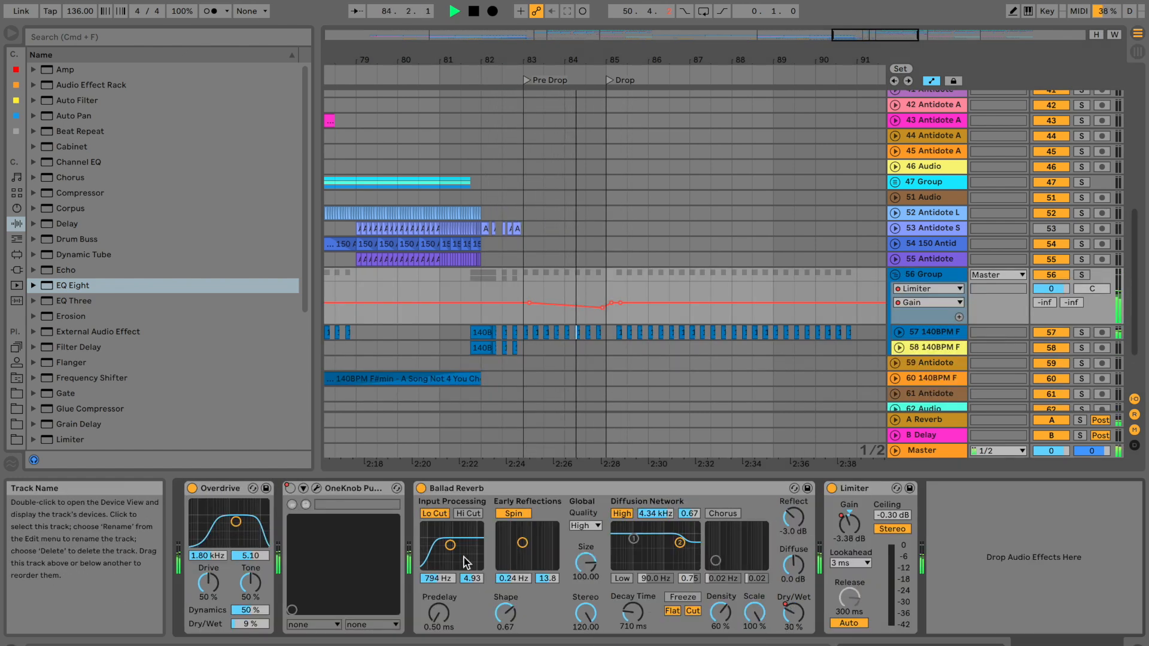
click(794, 613)
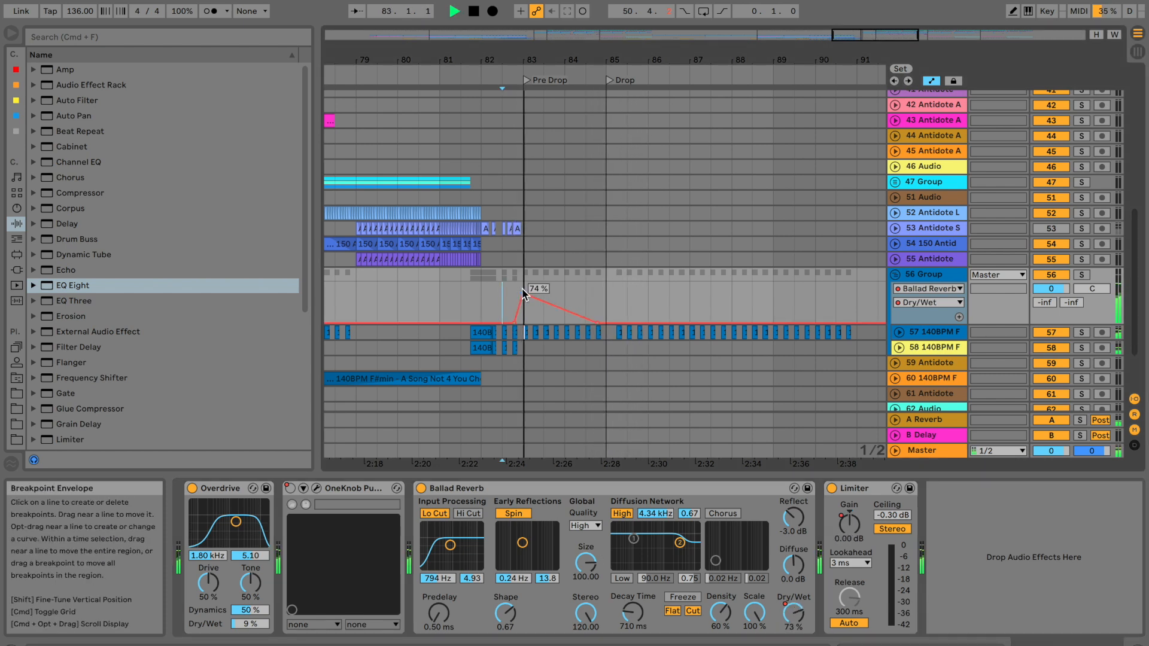
drag(523, 293, 523, 304)
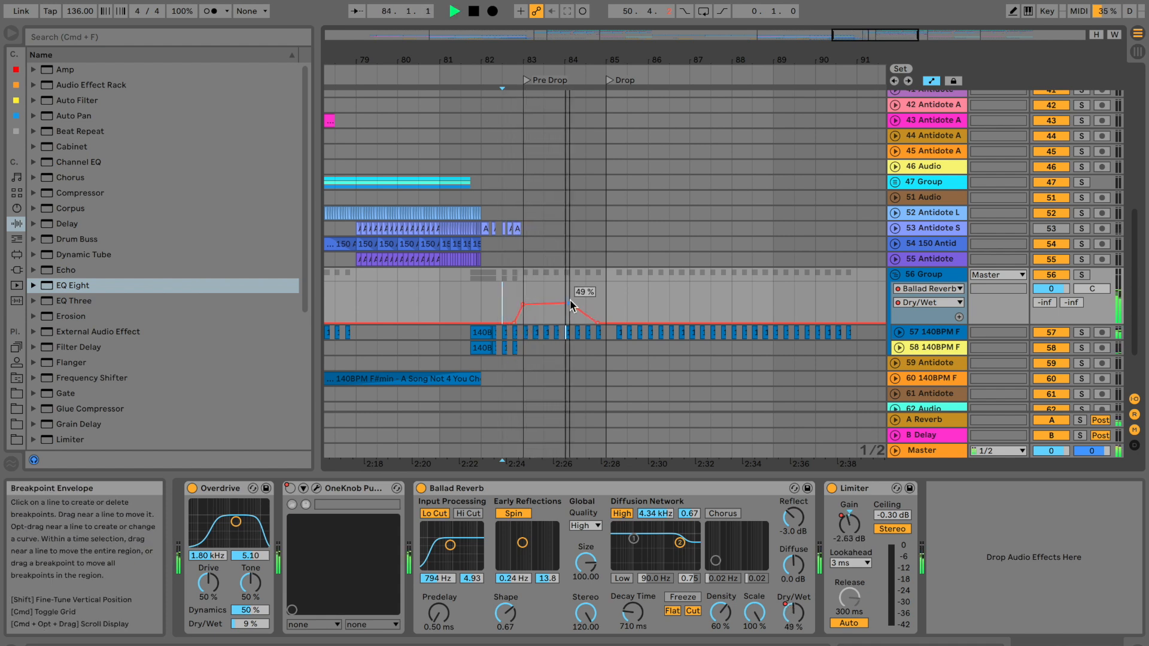
drag(572, 307, 578, 310)
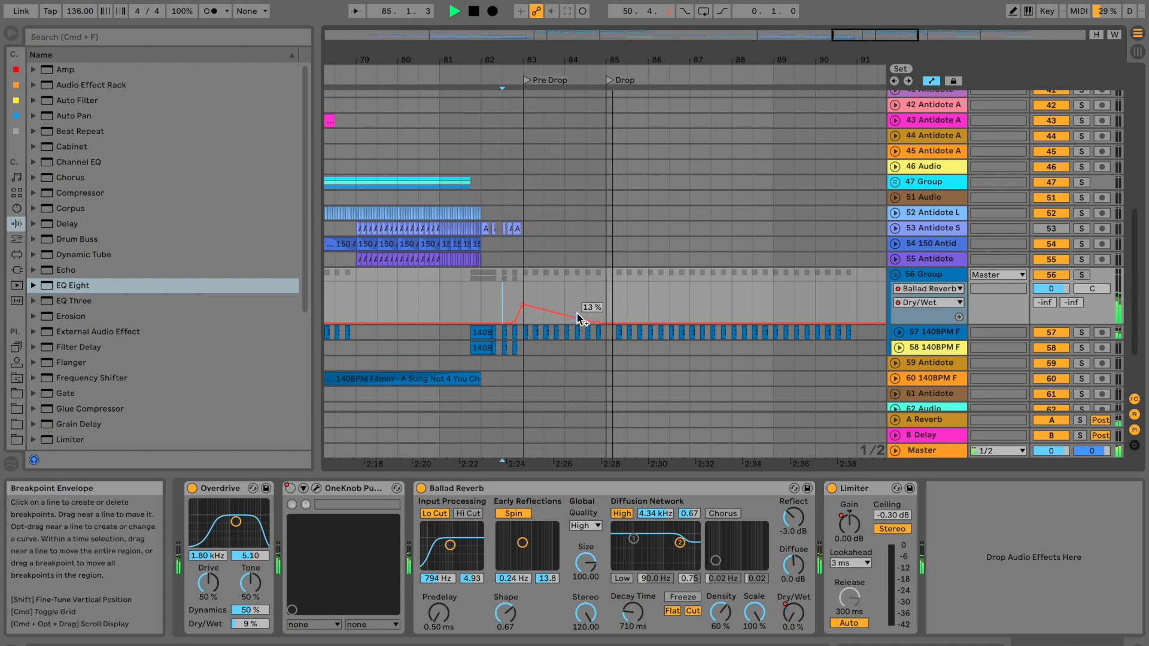
click(897, 275)
Copy the one-bar 59 Antidote clip just before Build 2 and place the copy in bar 92, ending at the Post Drop.
scroll(640, 266, up, 15)
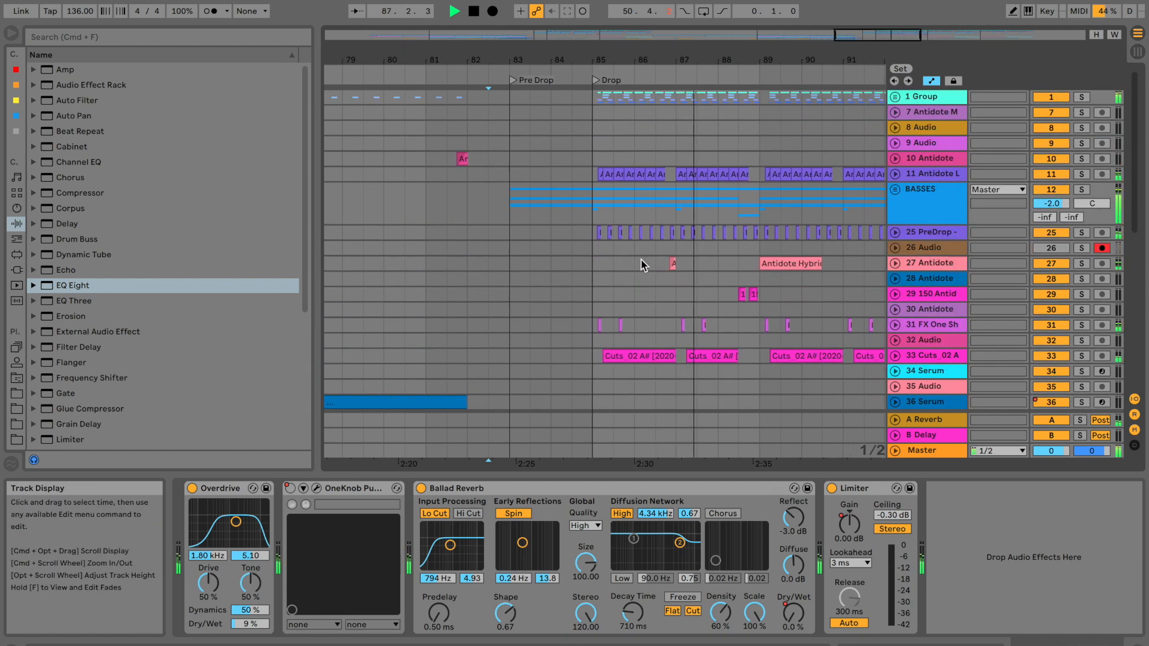
scroll(641, 252, right, 5)
drag(600, 60, 602, 58)
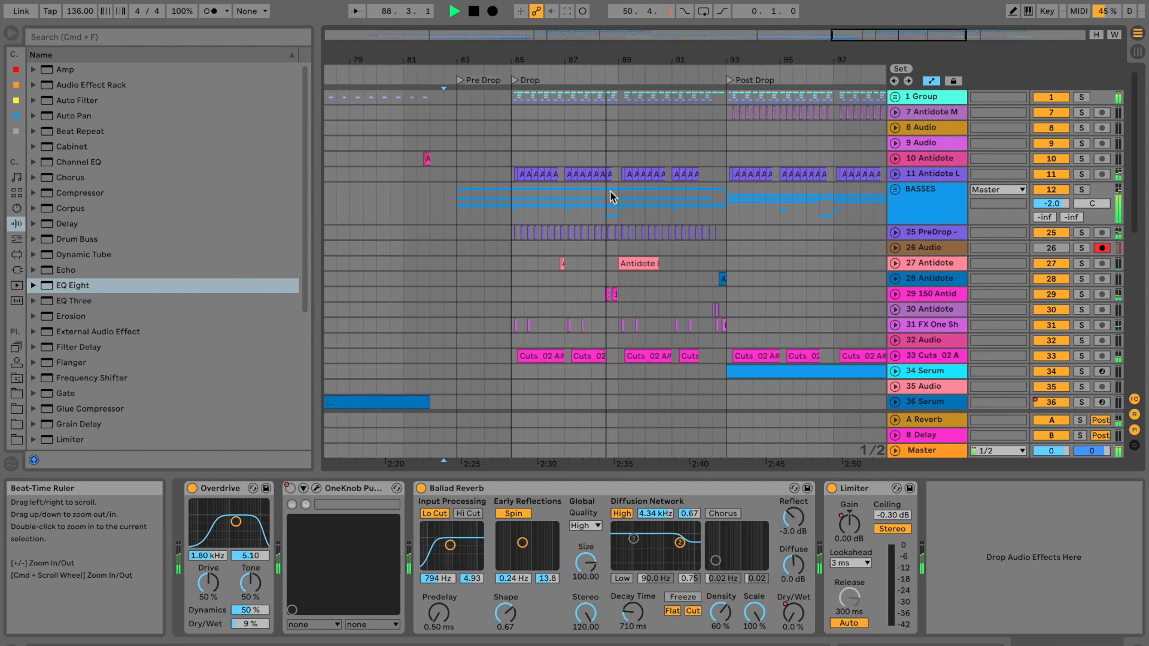
scroll(612, 204, down, 3)
scroll(609, 209, down, 6)
scroll(610, 213, left, 10)
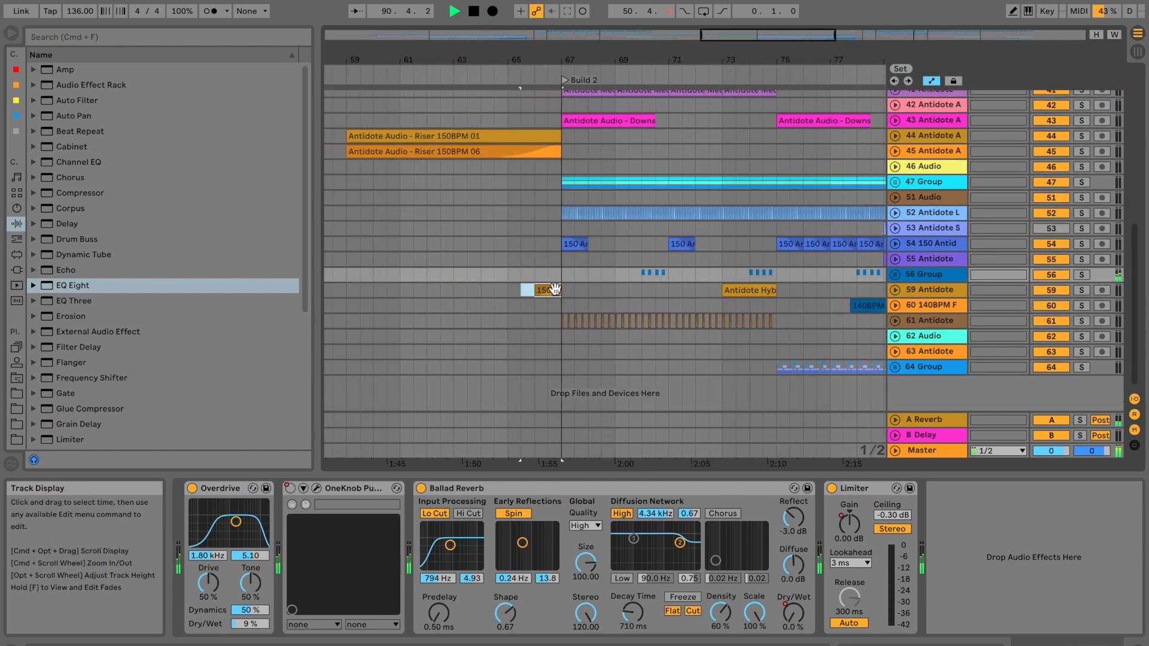
click(556, 291)
scroll(683, 282, right, 12)
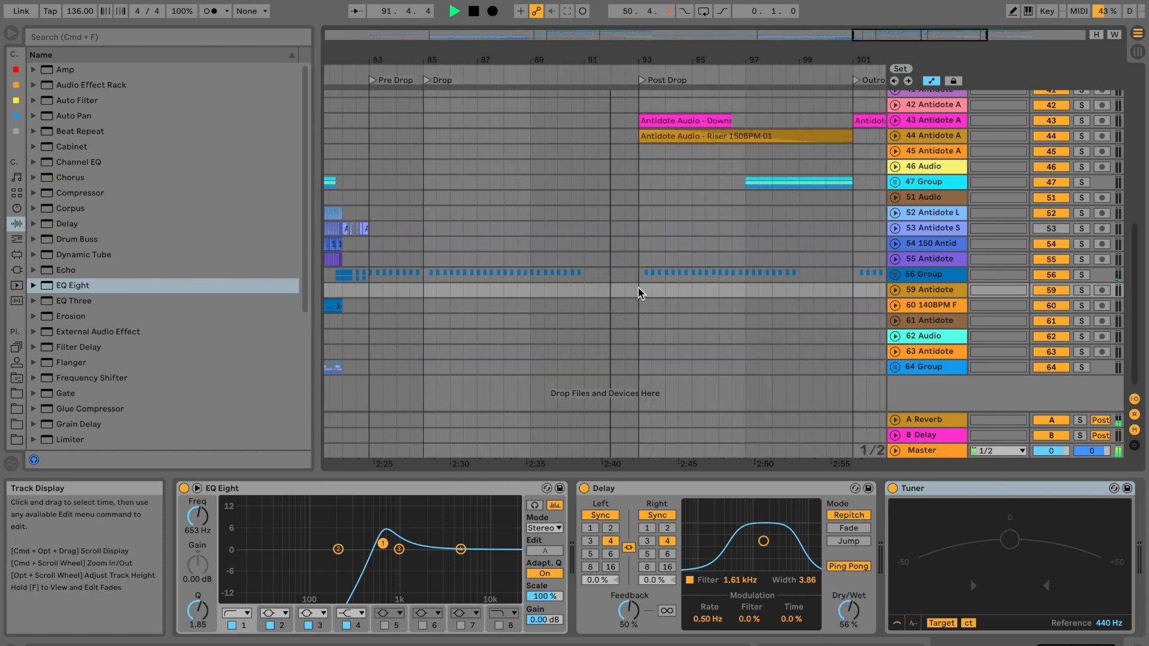
right_click(718, 290)
click(739, 328)
scroll(720, 292, left, 1)
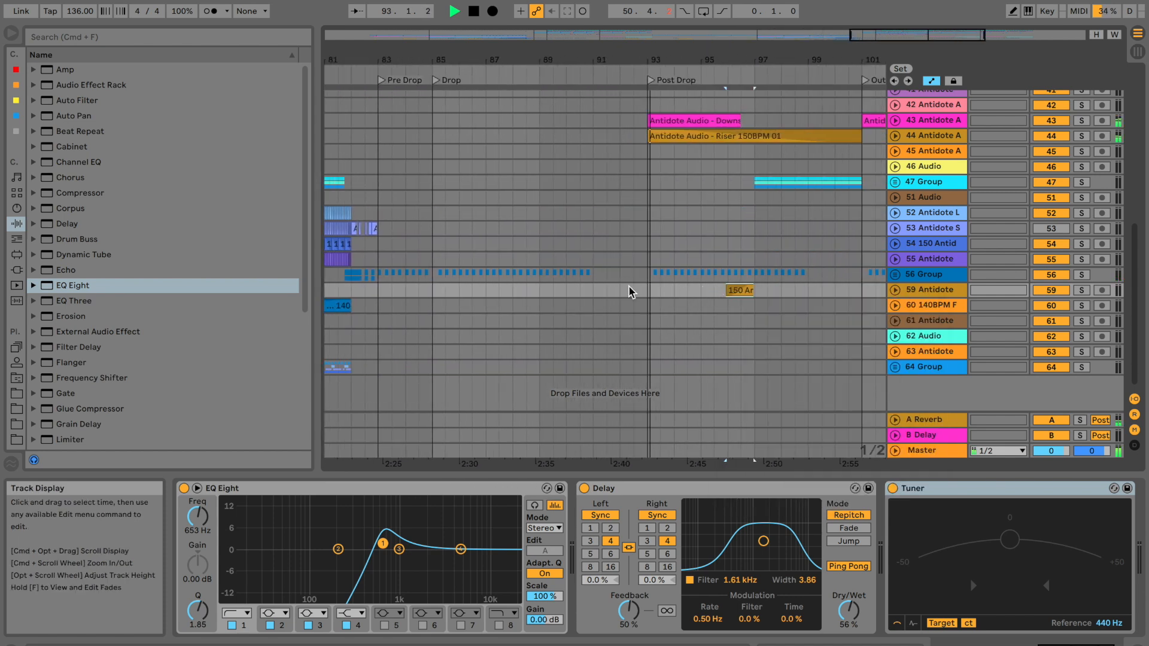
drag(734, 291, 625, 292)
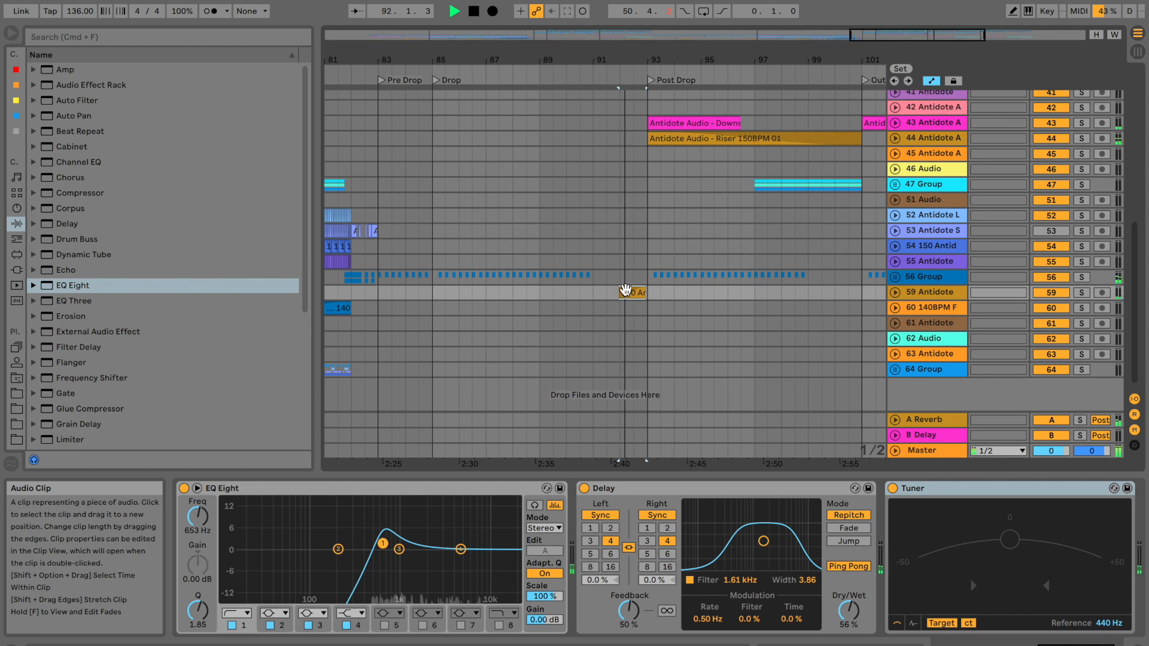
Unfold 59 Antidote and inspect the copied clip at bar 92 while playing into the Post Drop.
drag(650, 64, 644, 68)
drag(577, 295, 584, 297)
click(895, 293)
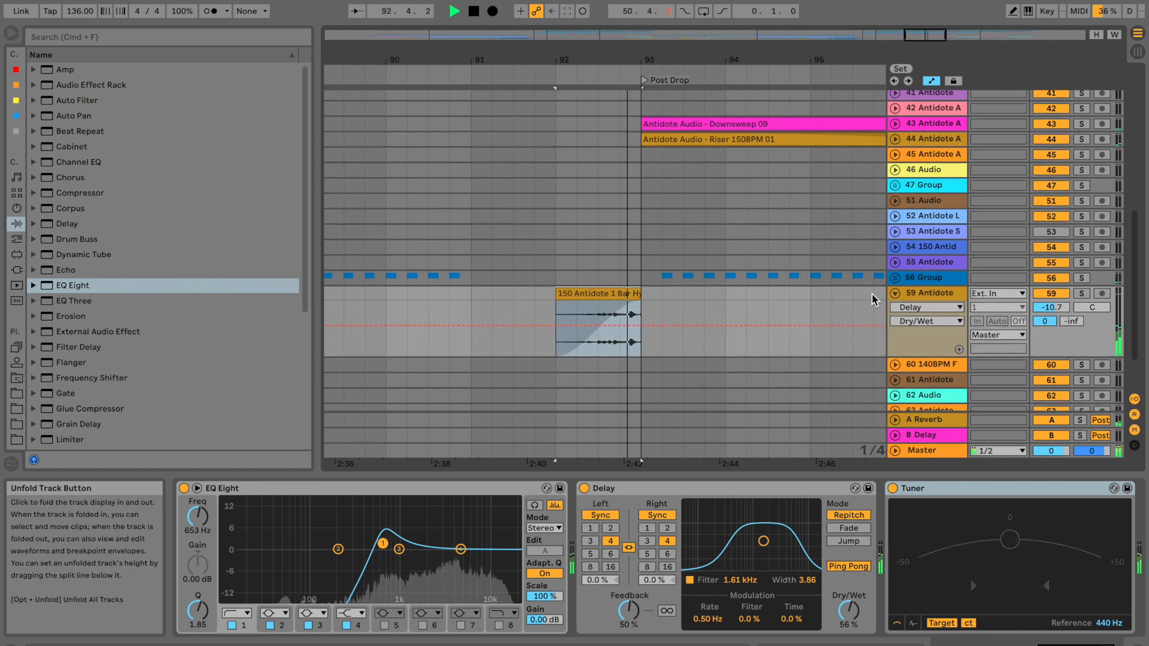
drag(614, 61, 611, 61)
click(584, 77)
scroll(601, 161, up, 10)
scroll(685, 252, down, 10)
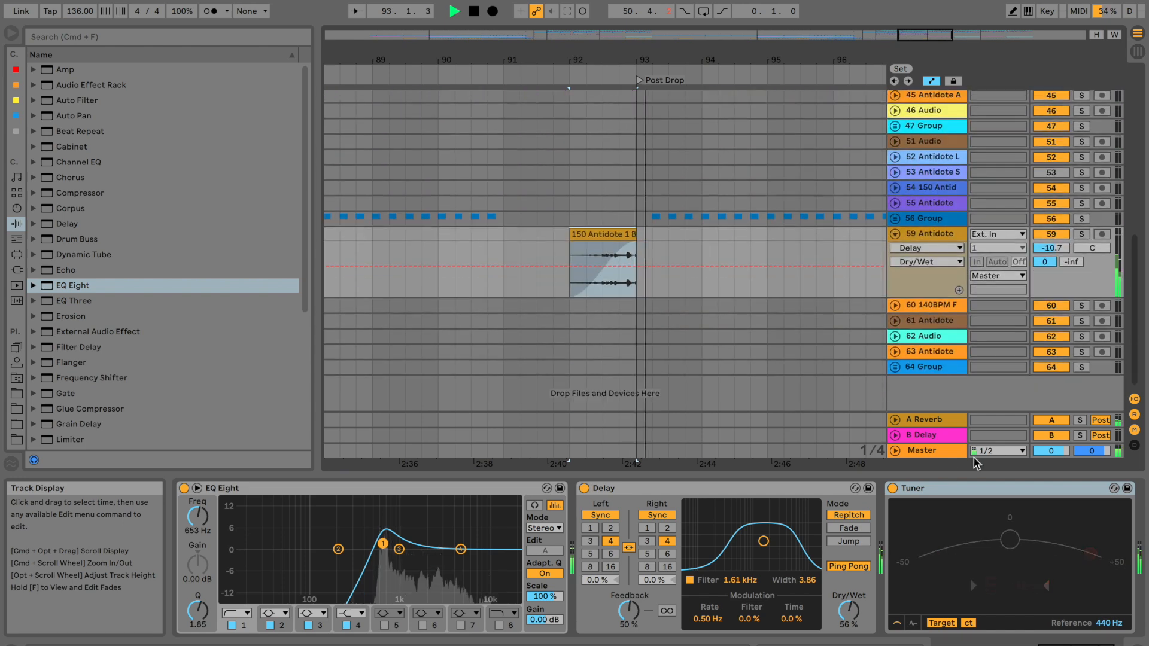
Automate the Master's Frequency Shifter Coarse with a slight dip between bars 92 and 93, returning to the original level at the Post Drop.
click(949, 452)
key(space)
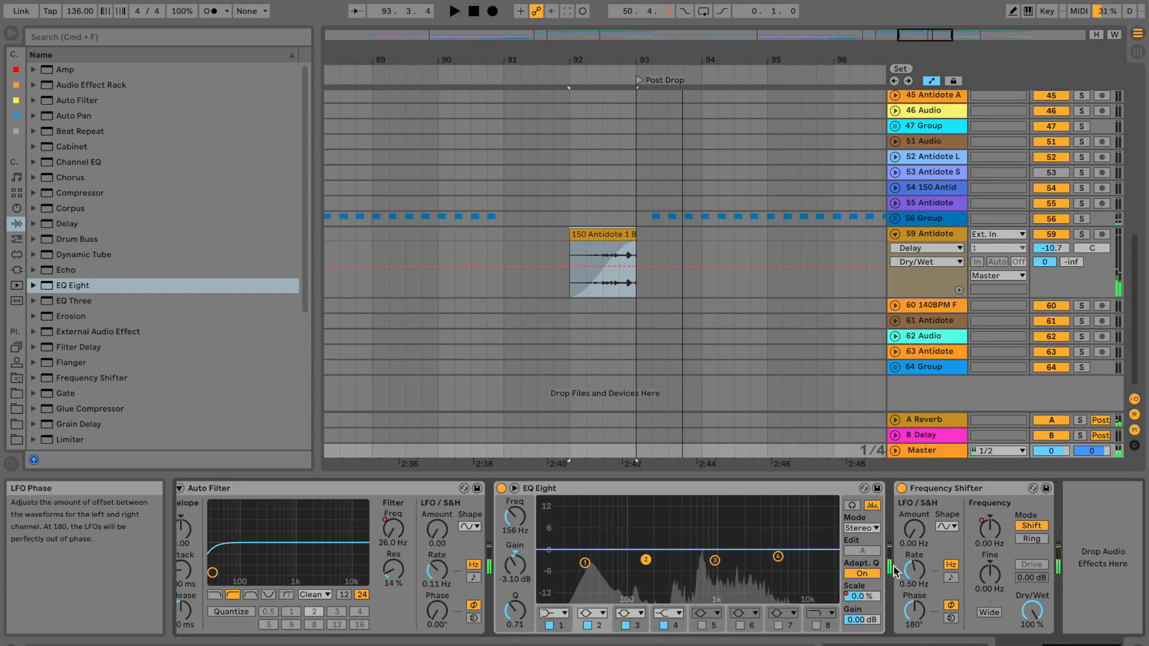
click(896, 451)
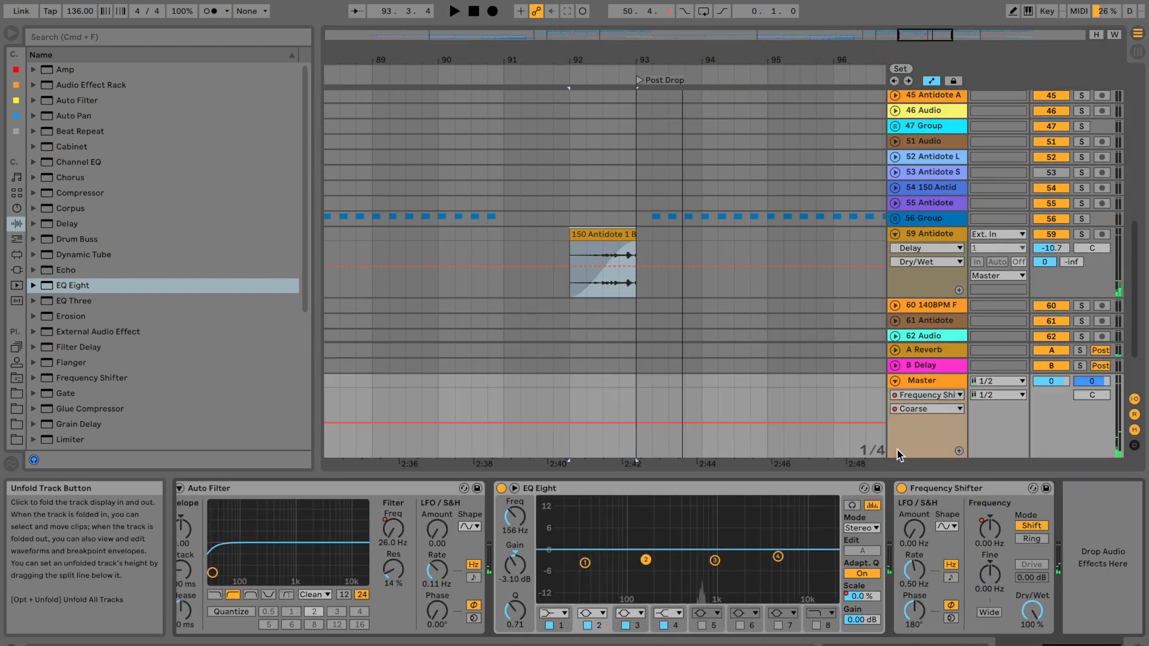
click(569, 424)
click(643, 423)
mouse_move(629, 423)
mouse_down()
mouse_move(603, 427)
mouse_move(625, 429)
mouse_up()
click(565, 397)
Play back the Coarse dip into the Post Drop, and fold the Master and 59 Antidote tracks.
key(space)
key(space)
key(space)
key(space)
key(space)
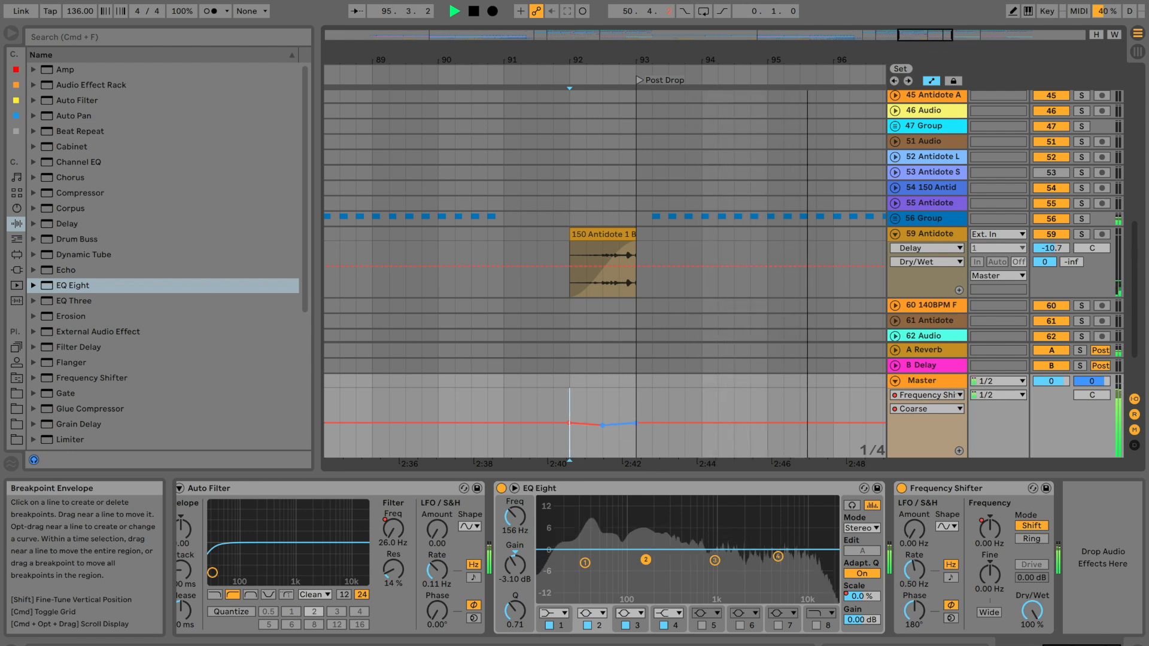
click(546, 402)
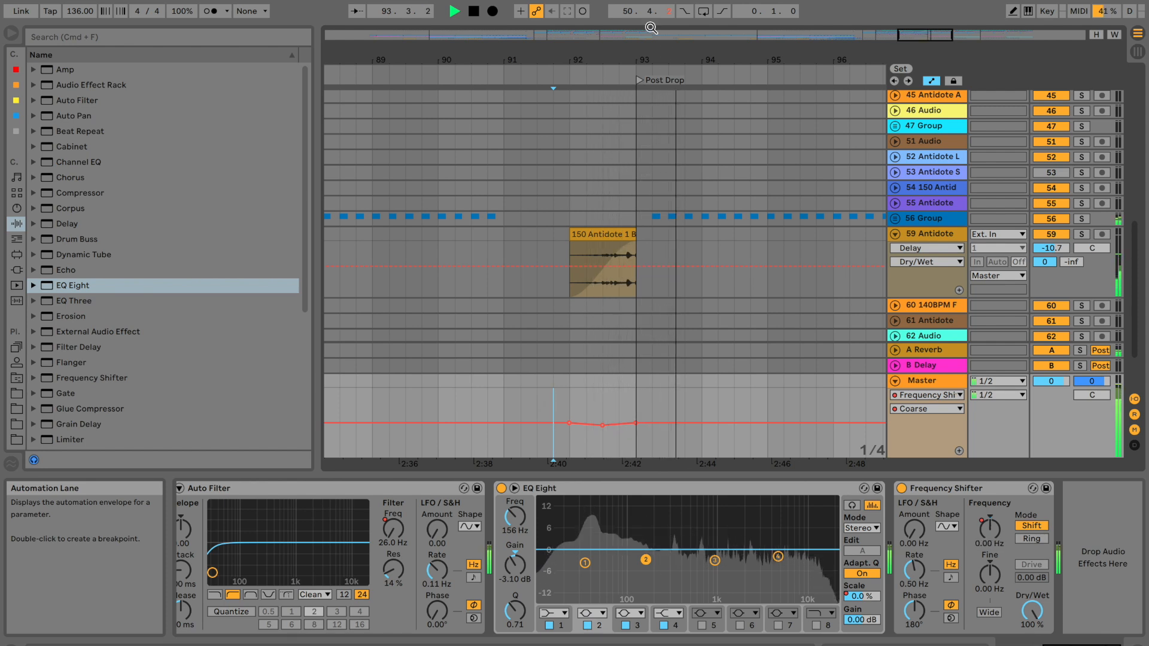
drag(667, 54, 667, 105)
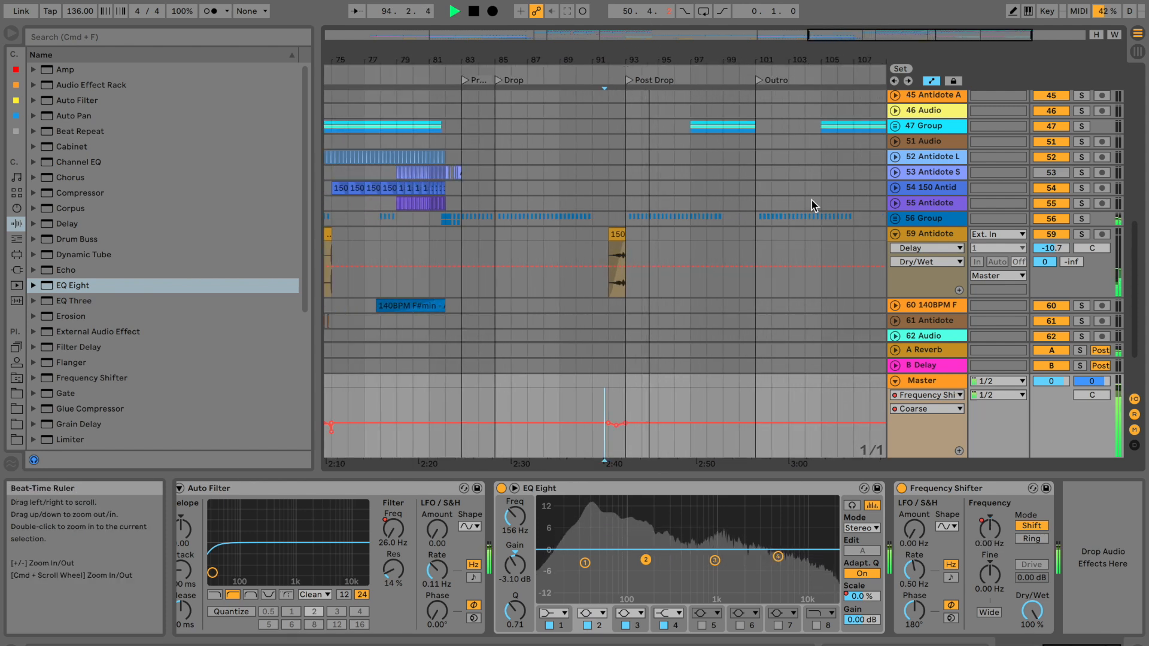
click(895, 382)
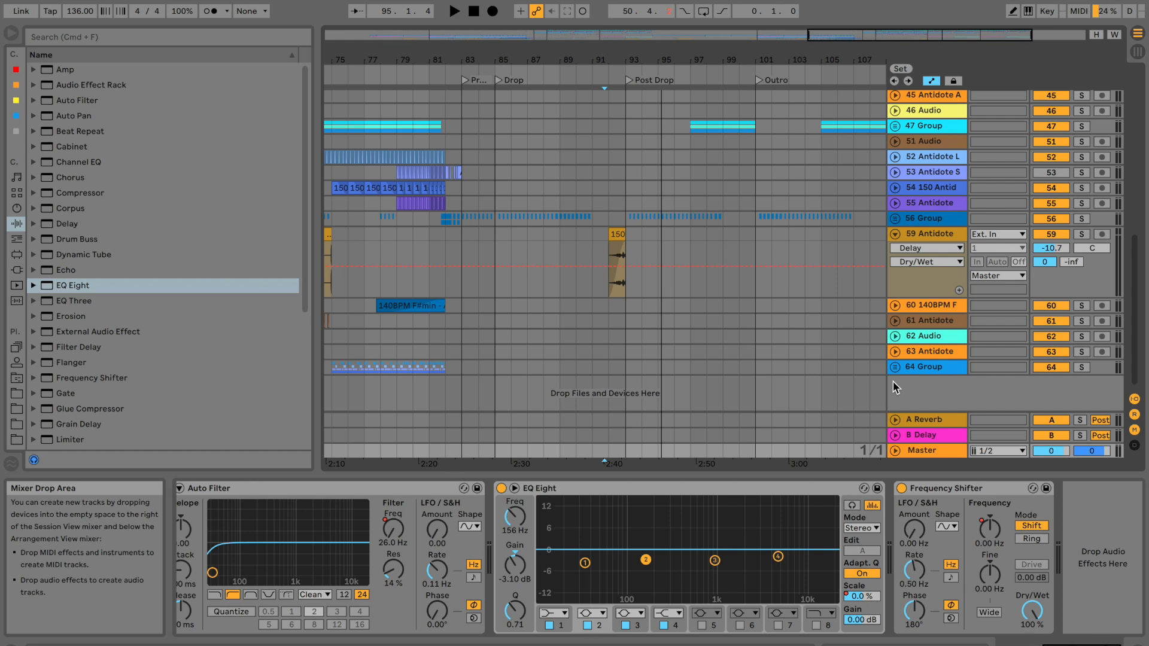
click(894, 237)
Play the Post Drop into the Outro and check the track levels in the Session View mixer.
scroll(735, 249, right, 5)
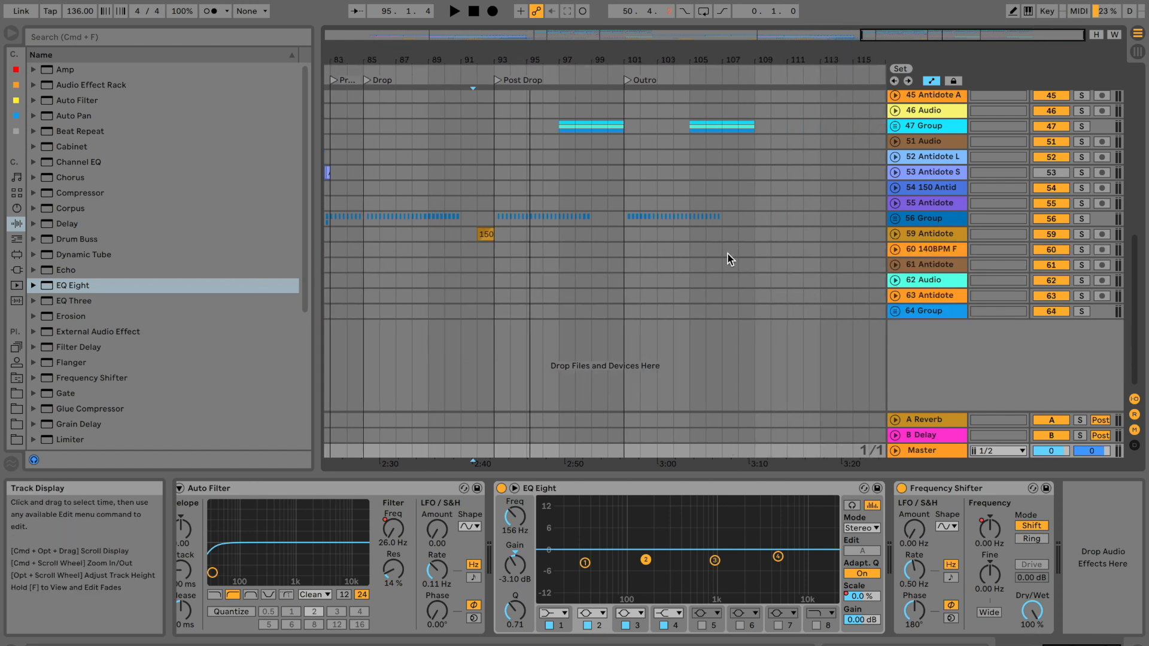
scroll(634, 224, up, 10)
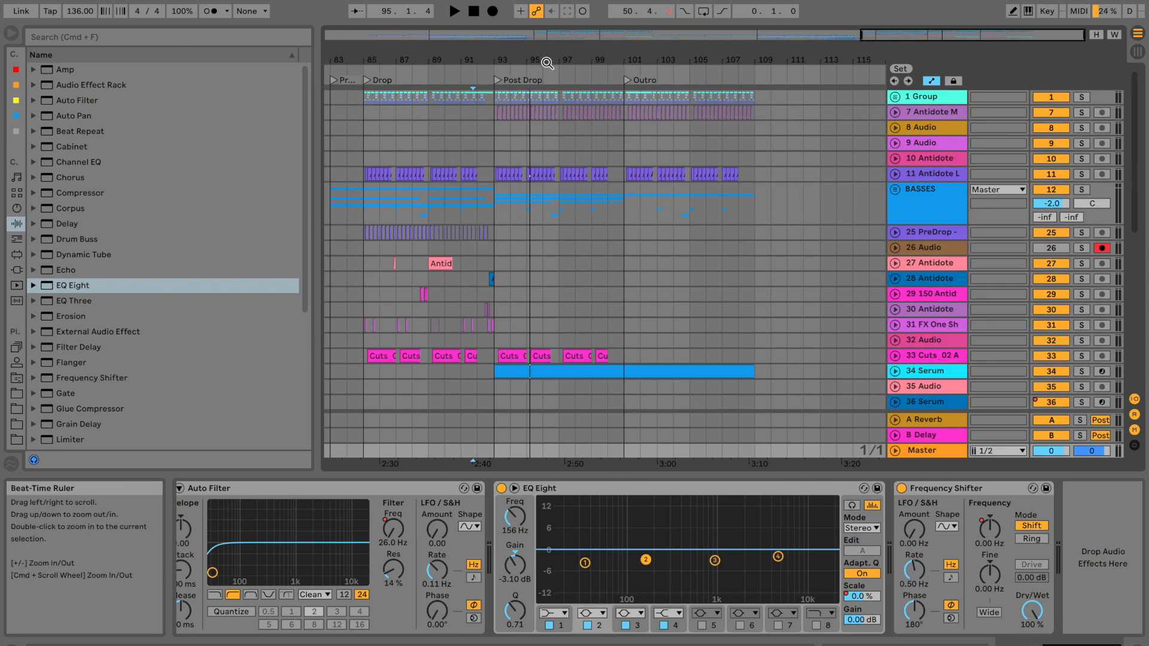
scroll(548, 59, up, 1)
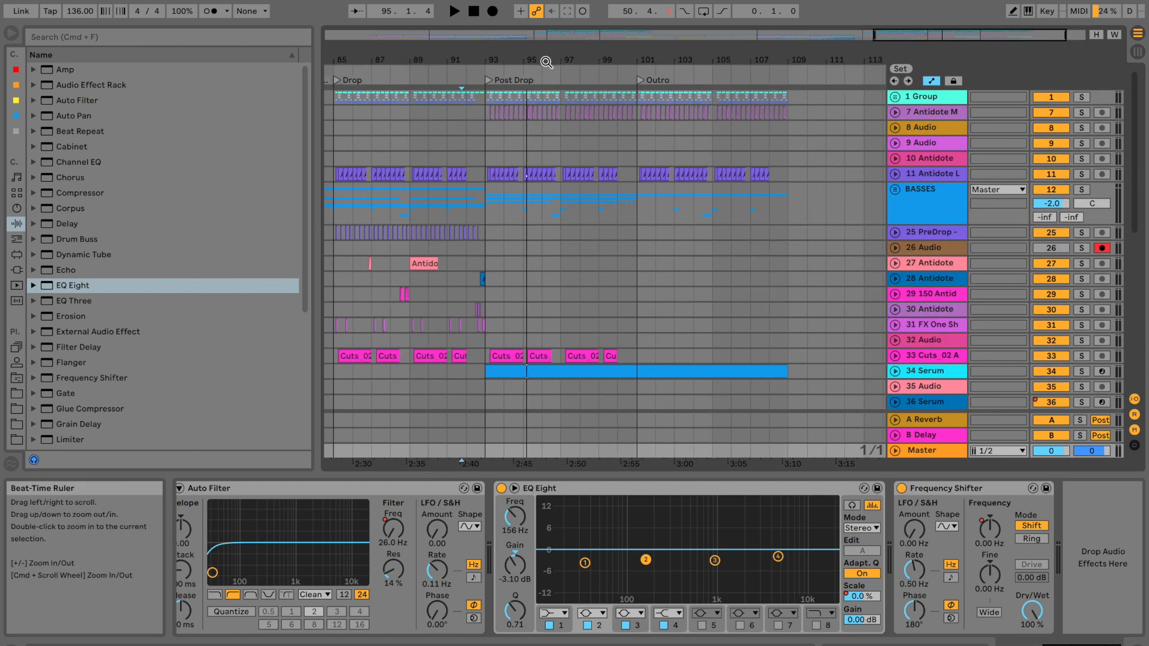
drag(539, 61, 539, 84)
click(516, 78)
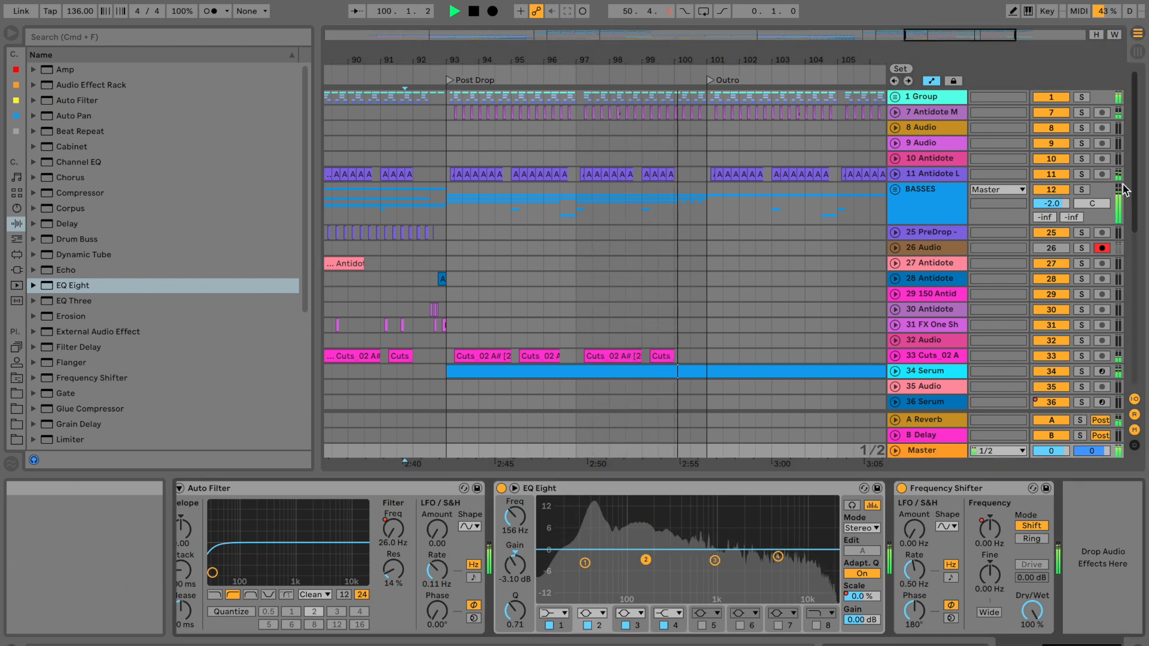
click(1138, 52)
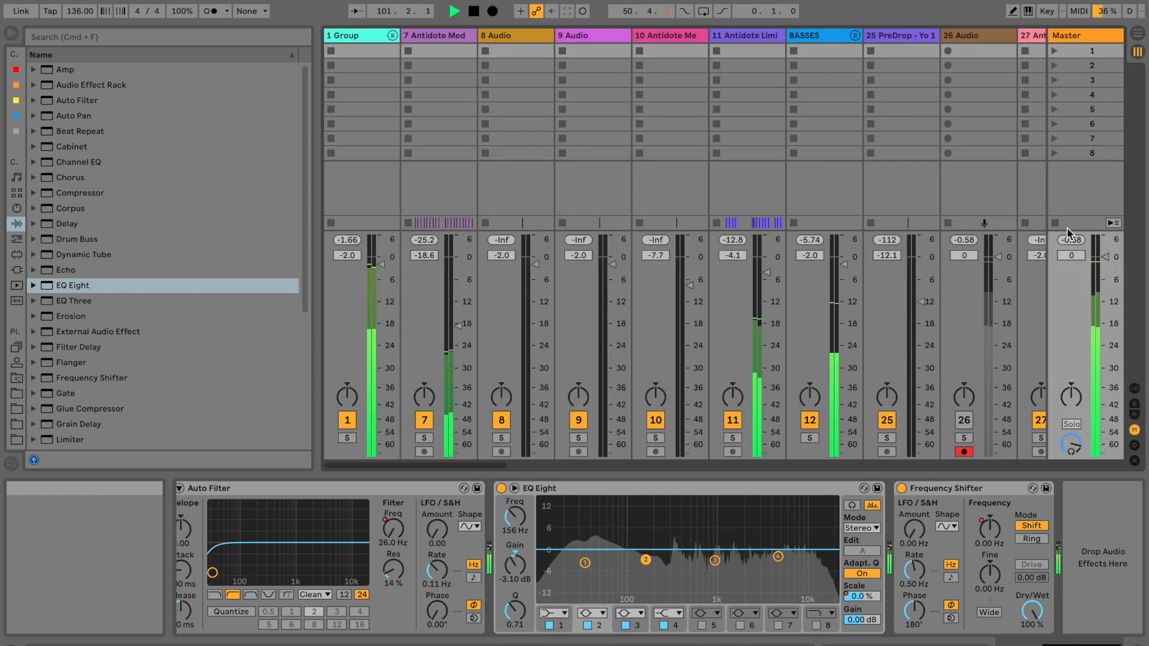
click(1138, 34)
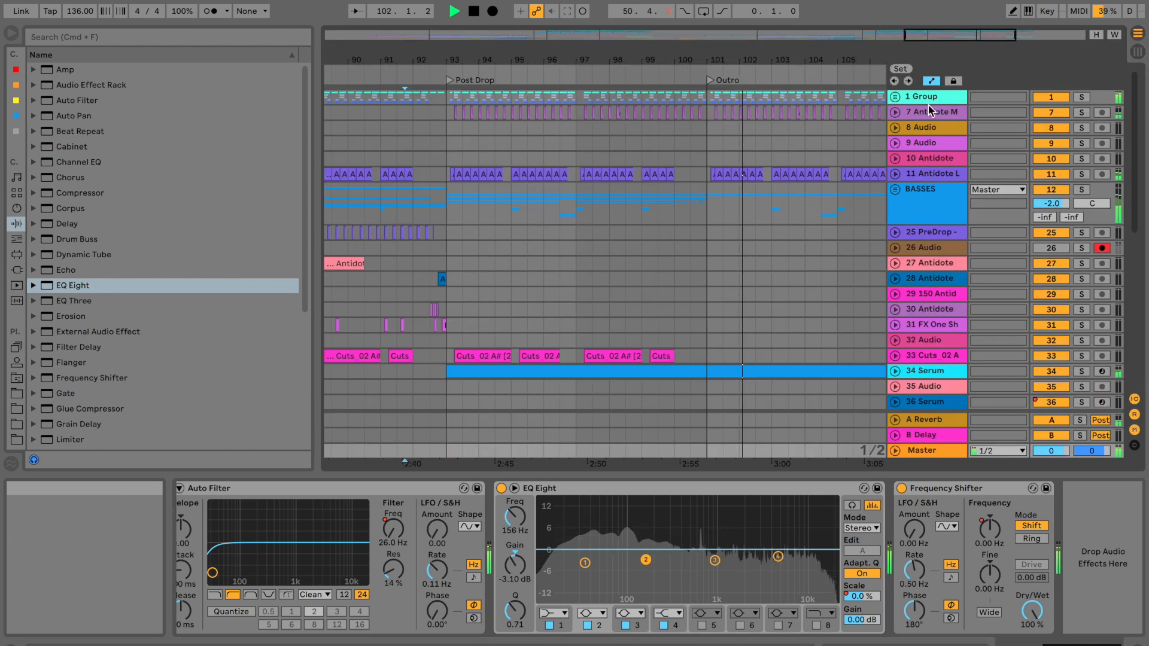
Unfold the BASSES group, move the Outro clip from 16 Serum to SUB, and play it from just before the Outro.
click(895, 189)
scroll(698, 230, down, 5)
scroll(695, 232, right, 4)
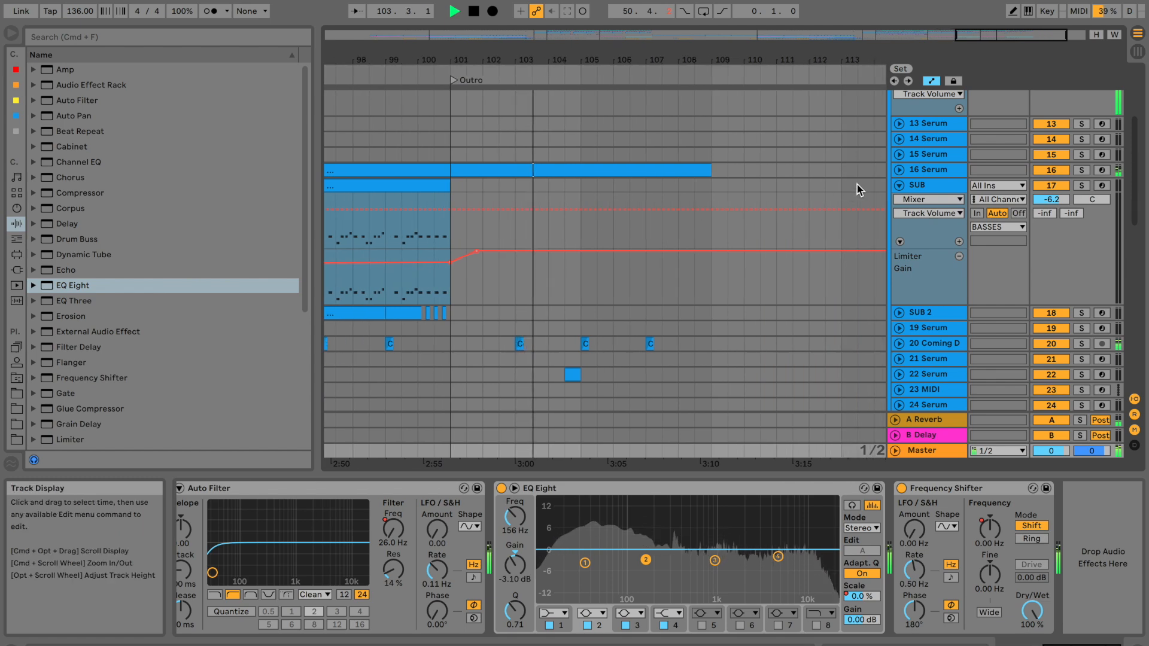
click(899, 170)
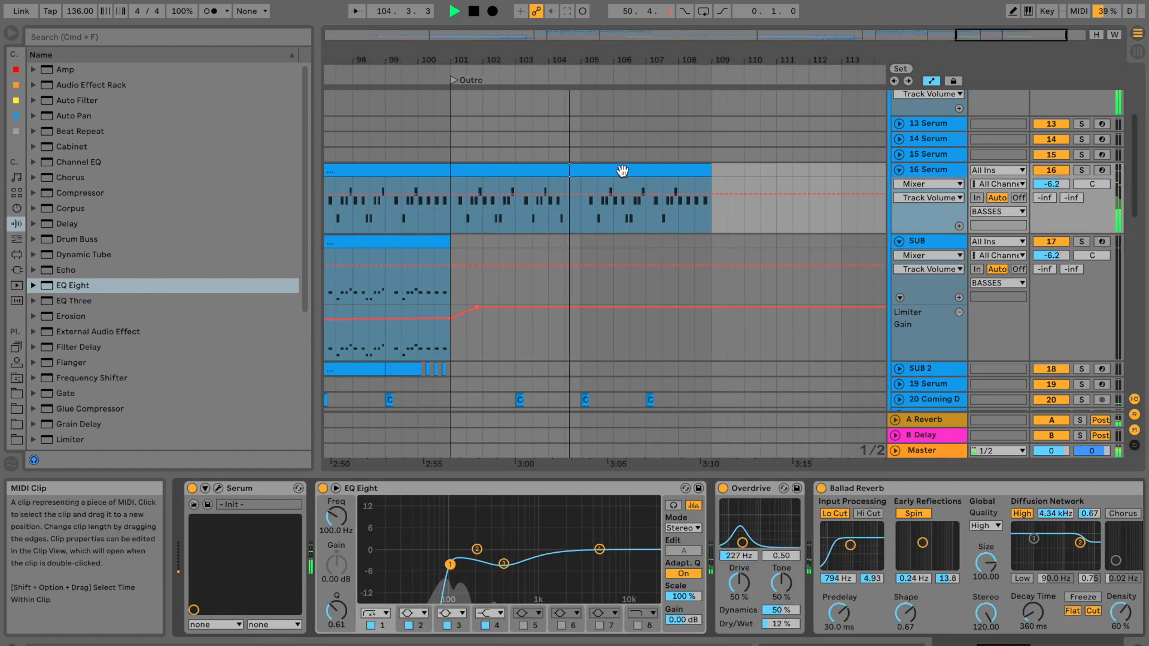
click(611, 172)
drag(611, 172, 616, 257)
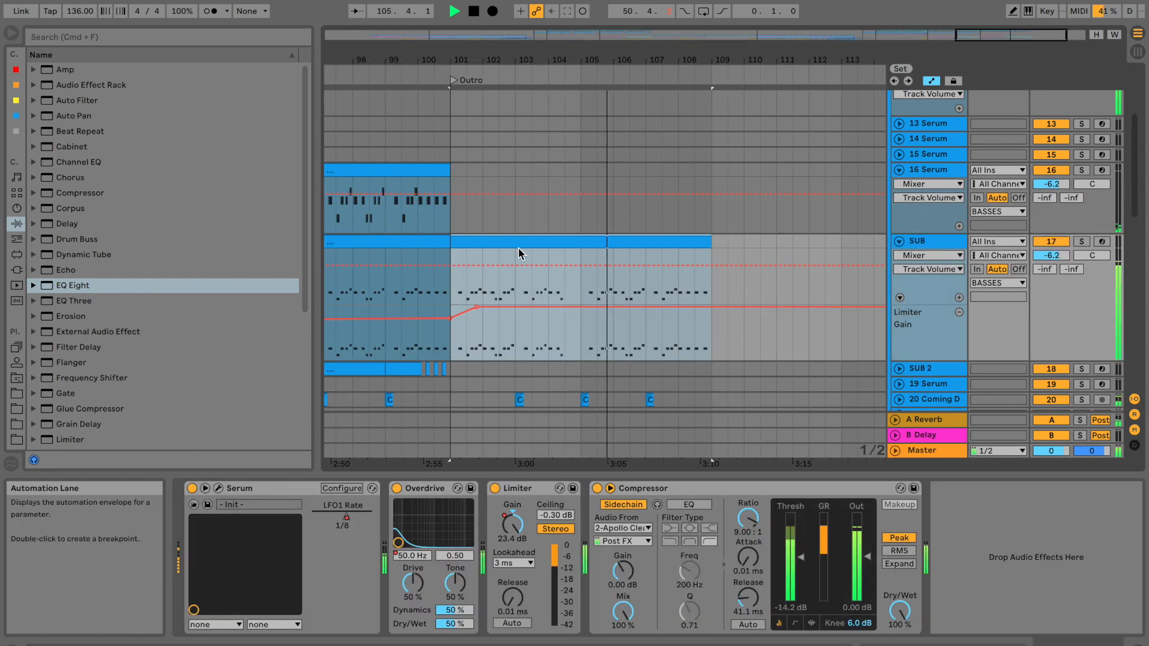
click(420, 257)
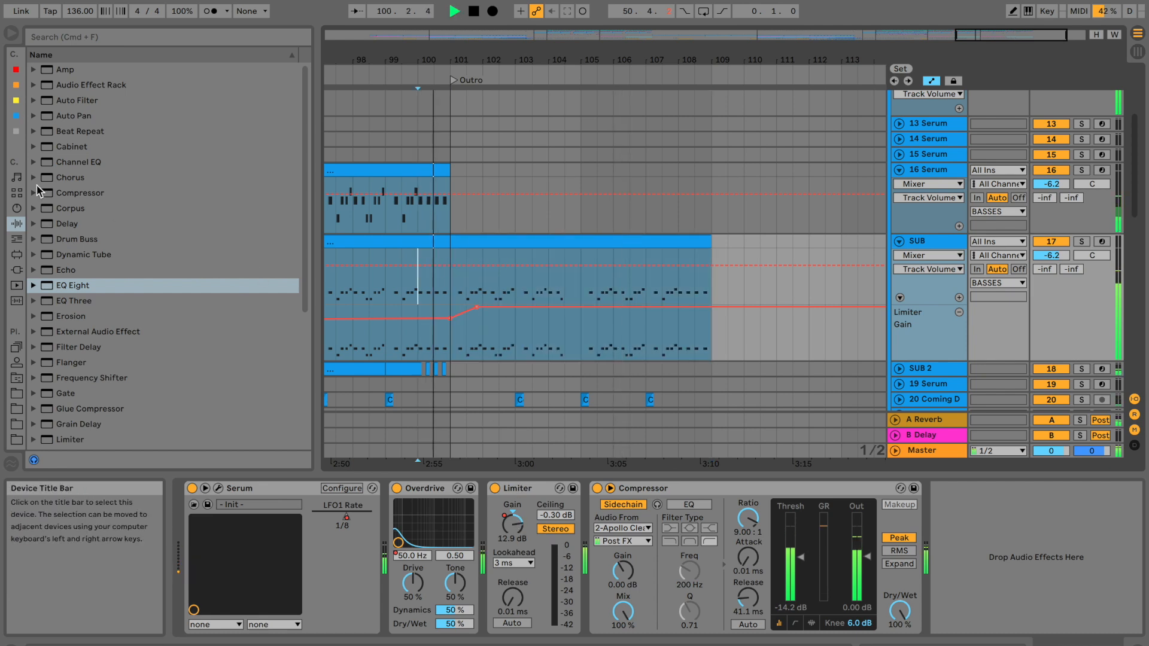
Add an EQ Eight with a low cut on band 1 to the SUB track, placed ahead of the Limiter.
drag(72, 286, 618, 600)
click(648, 617)
click(650, 627)
drag(680, 489, 496, 512)
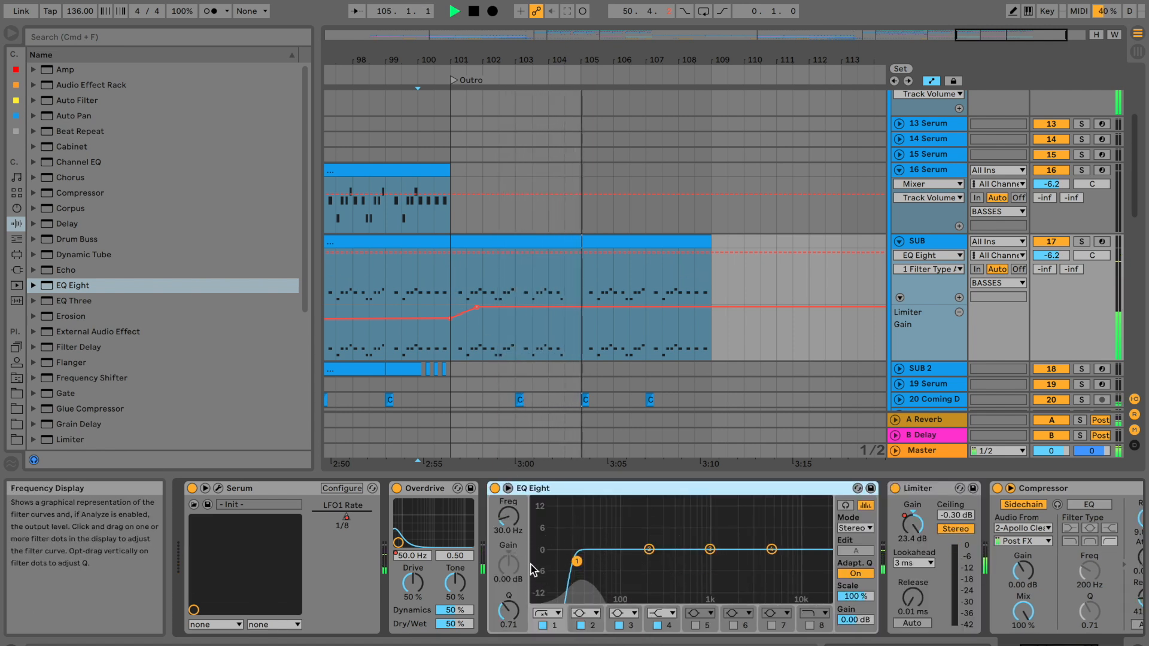
Automate the SUB EQ Eight's band 1 frequency to rise to 125 Hz at the start of the Outro.
click(509, 531)
key(space)
key(space)
drag(445, 296, 453, 288)
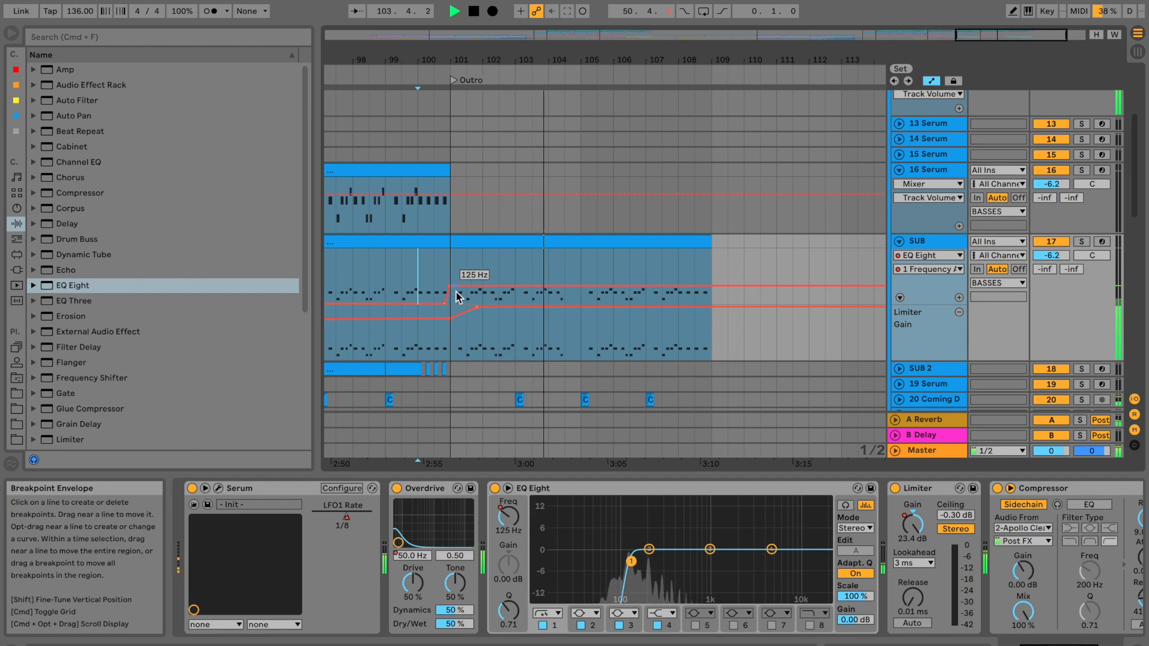
Fold SUB and automate the 4 DK Clap track's A-Reverb send to rise between bars 105 and 109.
click(899, 241)
scroll(873, 231, up, 5)
click(896, 97)
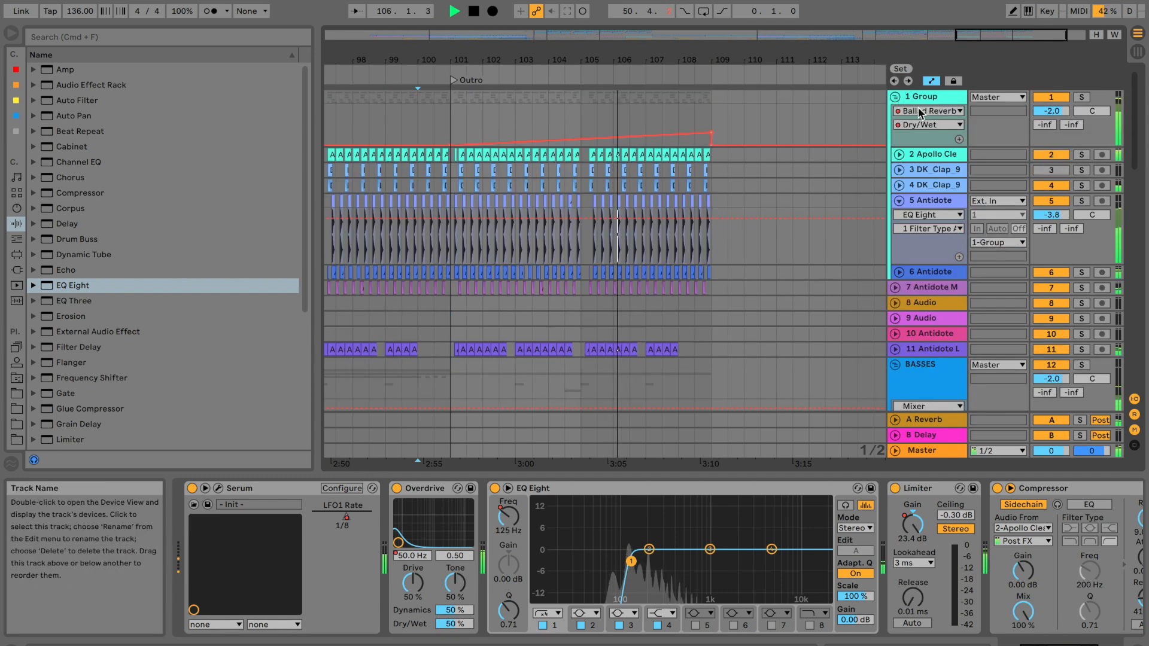
click(899, 185)
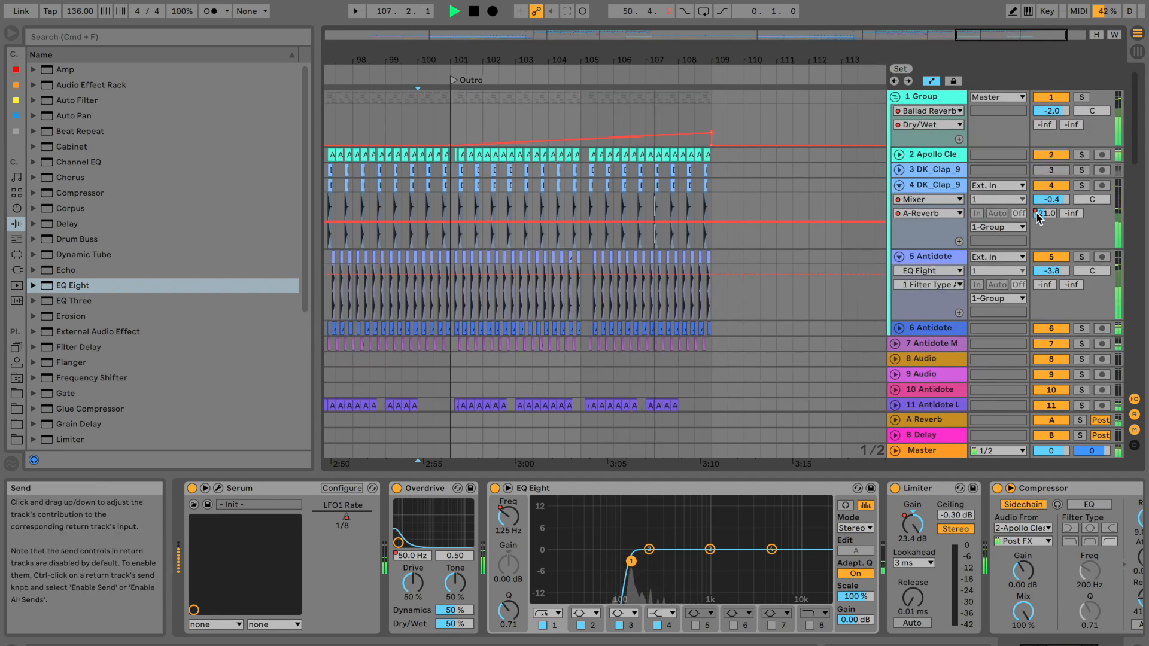
click(581, 221)
drag(711, 221, 712, 194)
drag(539, 62, 664, 64)
Review the earlier reverb automation, fold 1 Group and BASSES, and play the second half of the Outro.
scroll(604, 150, left, 10)
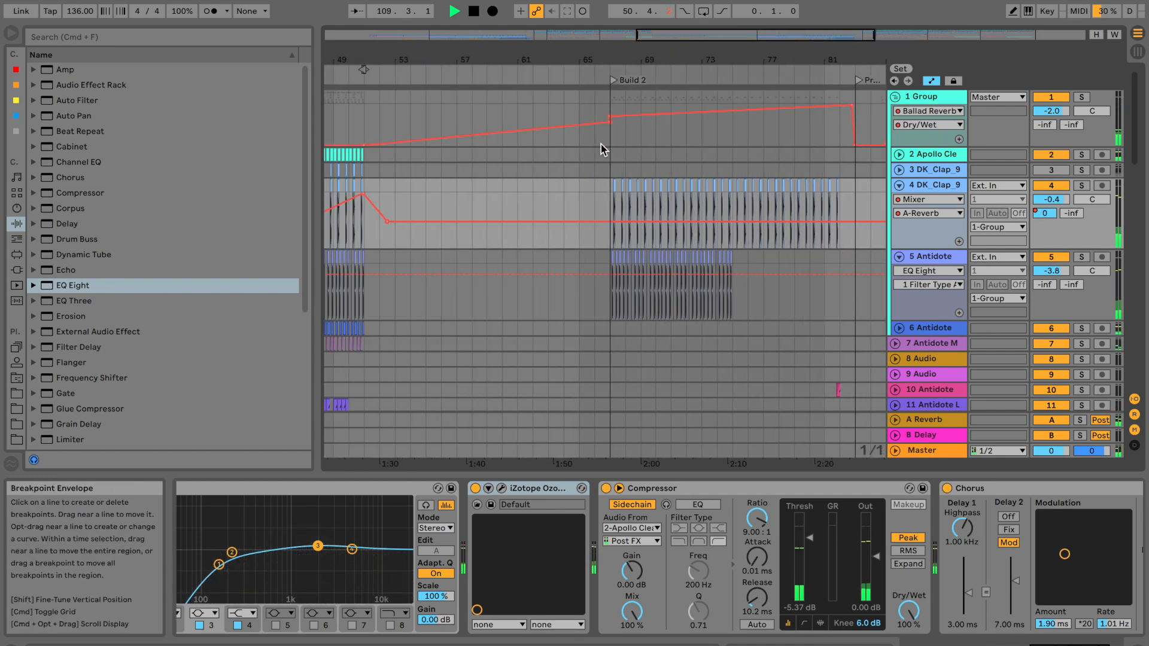
scroll(602, 144, right, 10)
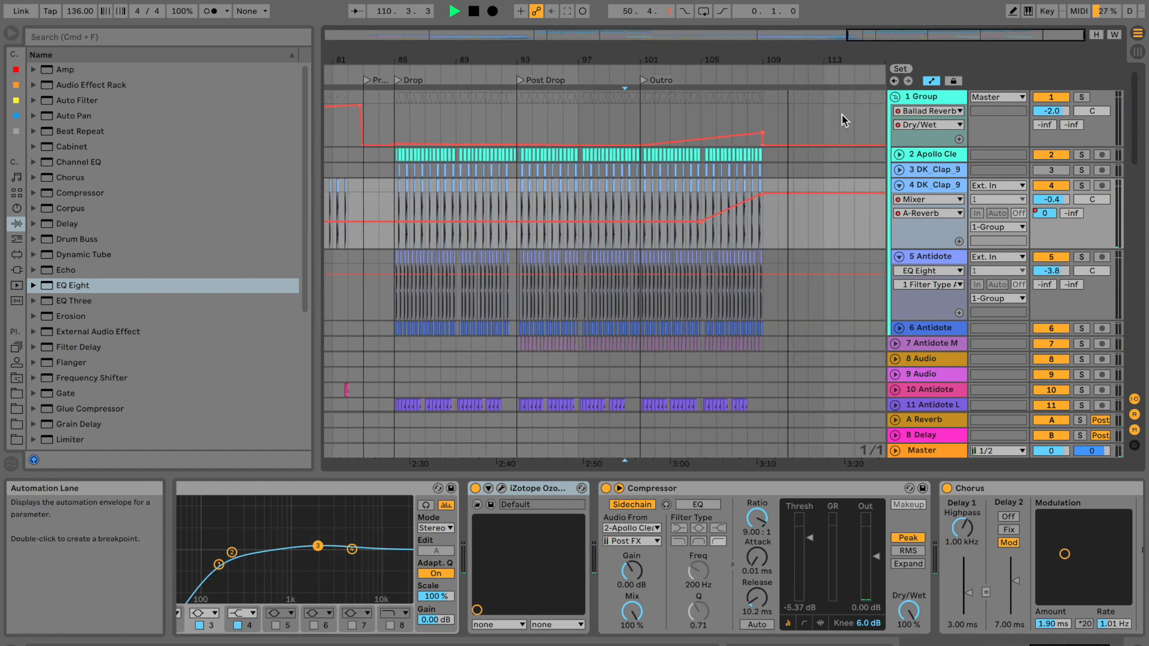
click(895, 97)
click(718, 208)
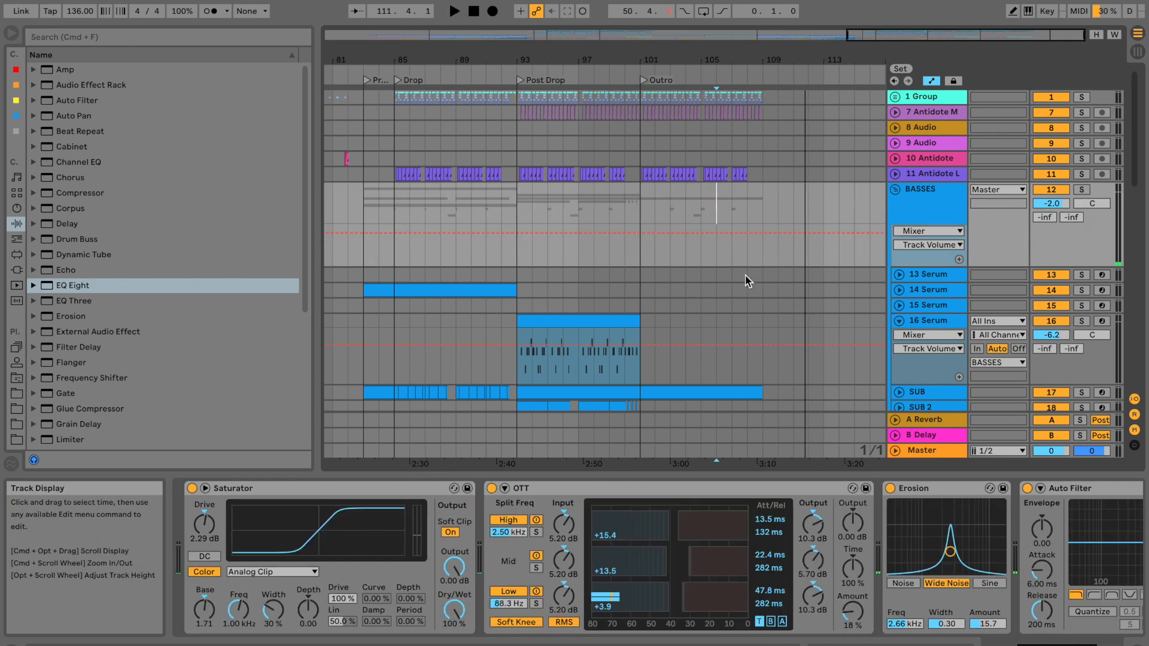
key(space)
click(894, 189)
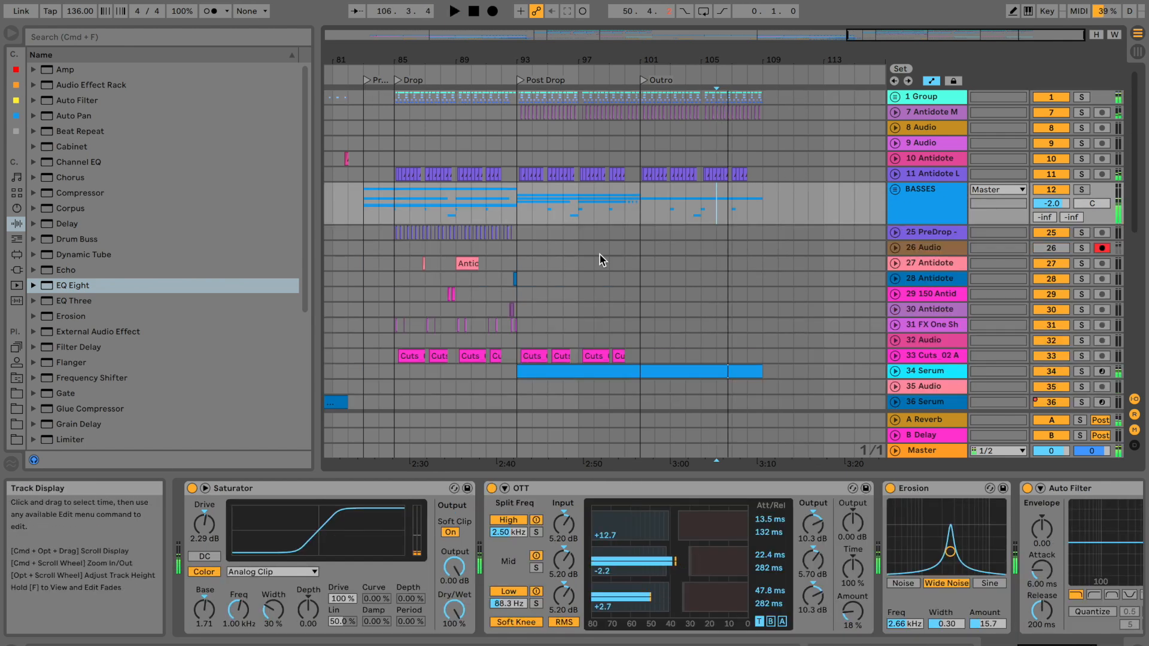
Play the second Drop and cut band 2 of the SUB EQ Eight by 4.59 dB at 84.3 Hz.
scroll(600, 254, left, 4)
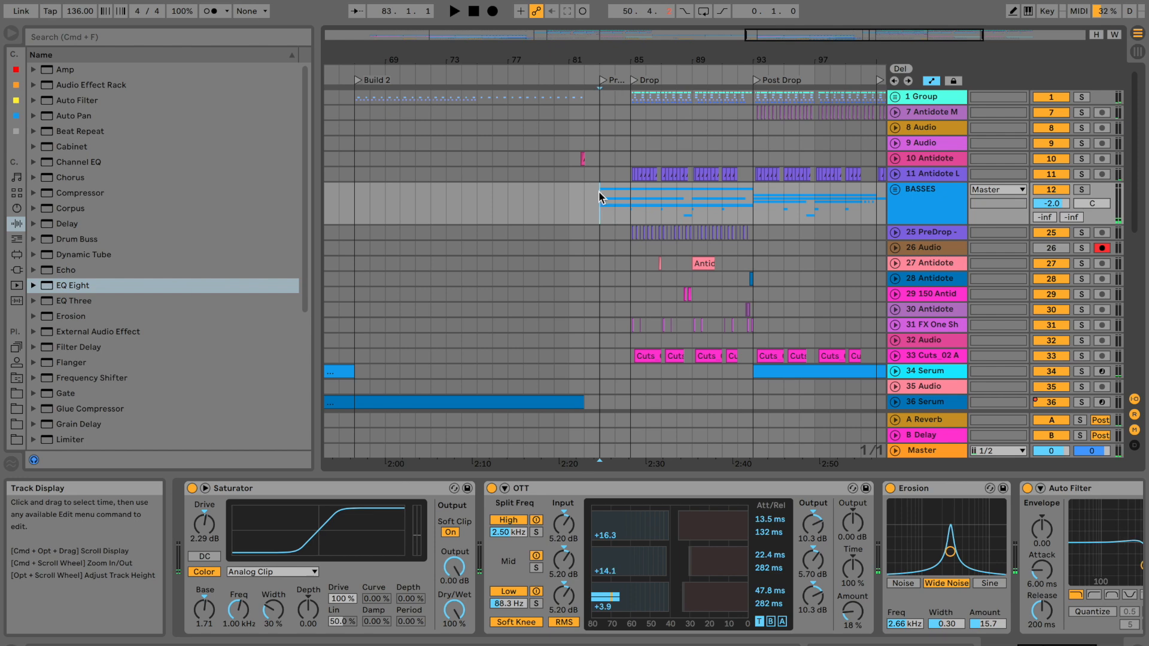
drag(659, 60, 662, 114)
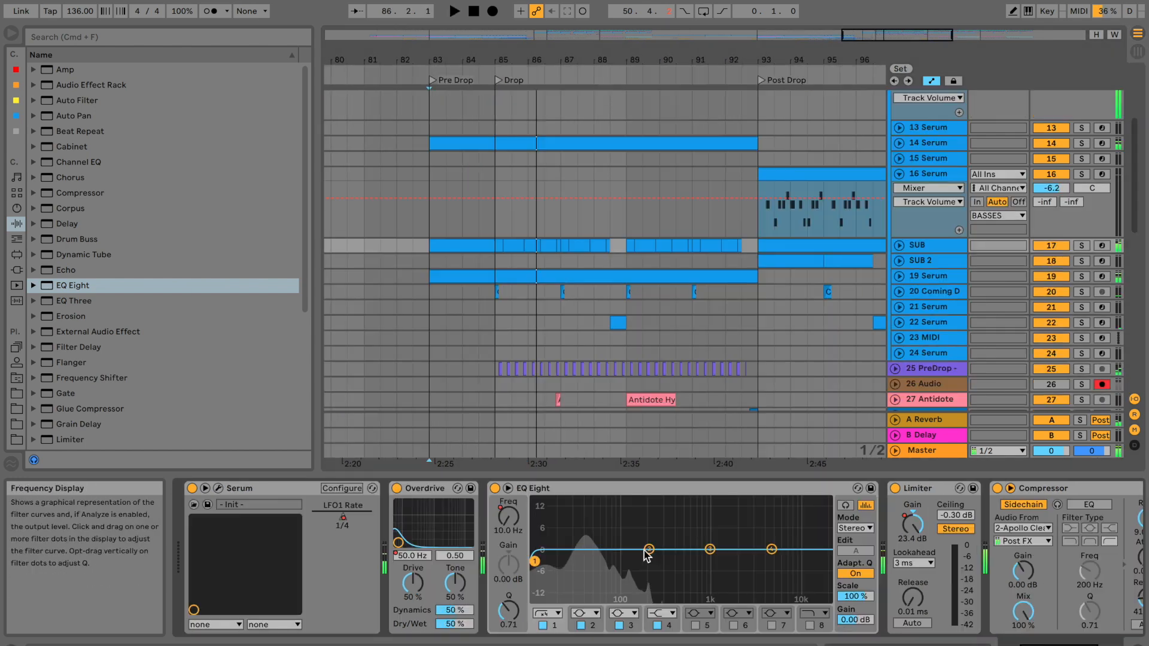
click(499, 246)
key(space)
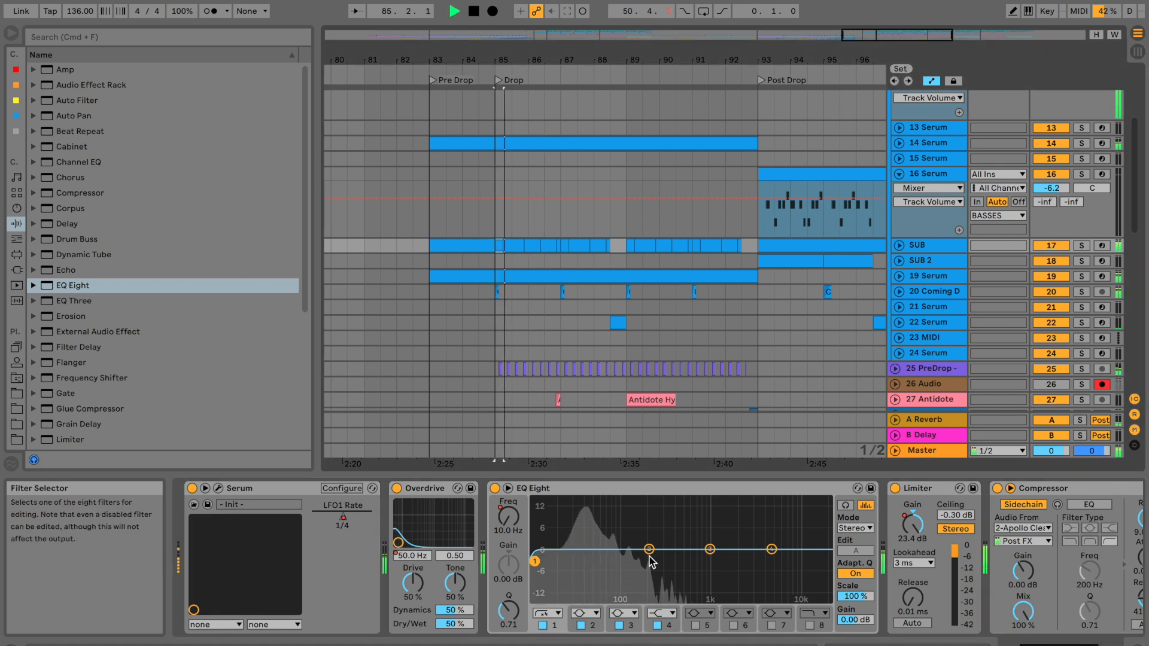
drag(615, 510, 615, 558)
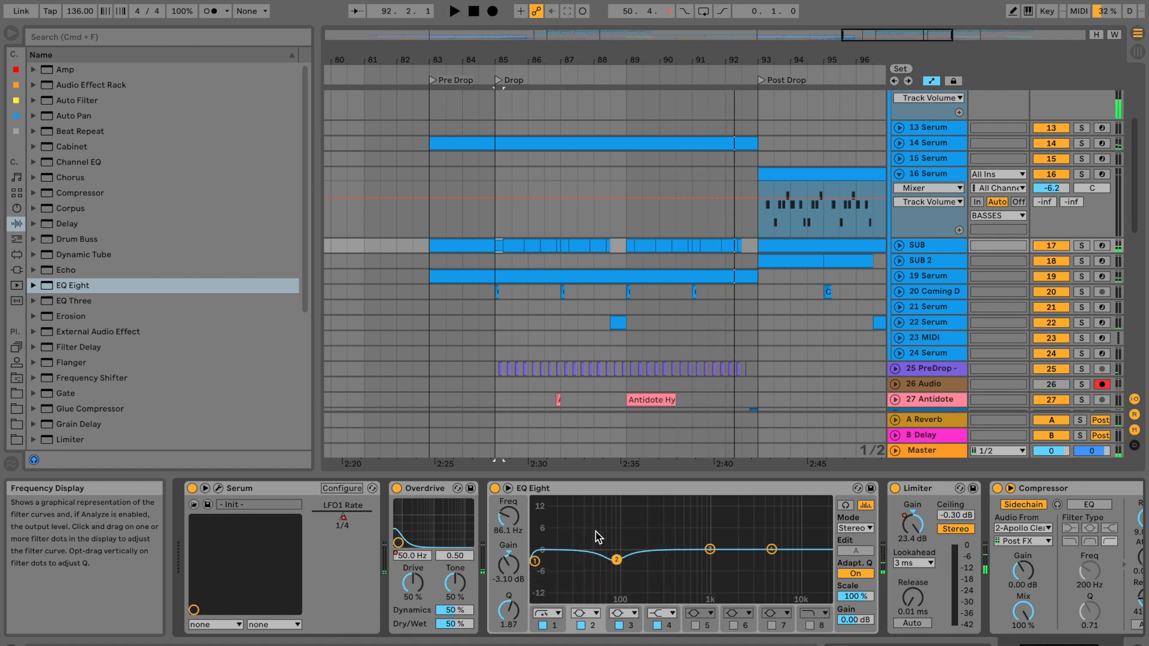
key(space)
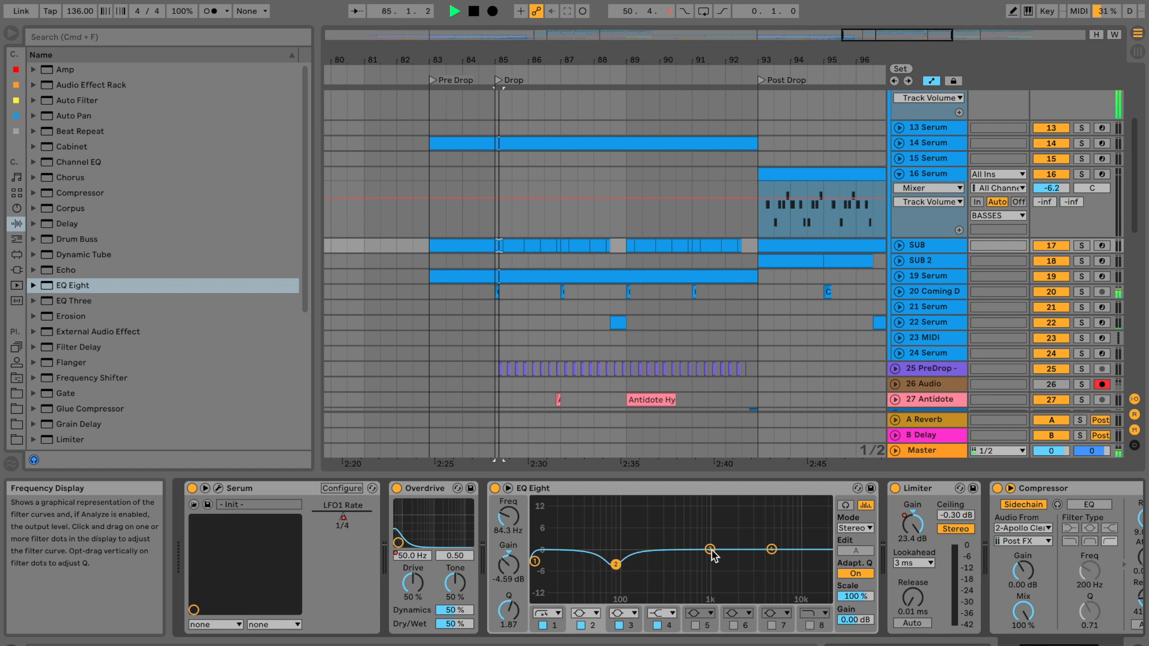
Boost band 3 of the SUB EQ Eight by 7.31 dB at 167 Hz with a Q of 1.24, and replay the Drop.
drag(710, 549, 685, 532)
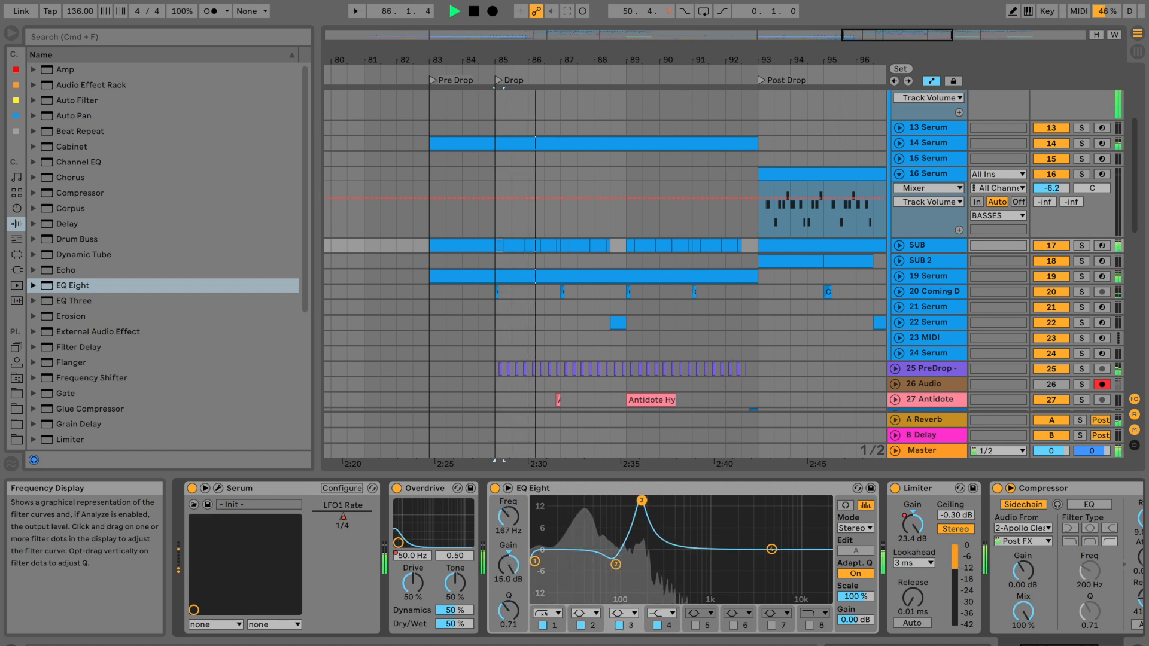
drag(642, 500, 642, 526)
key(space)
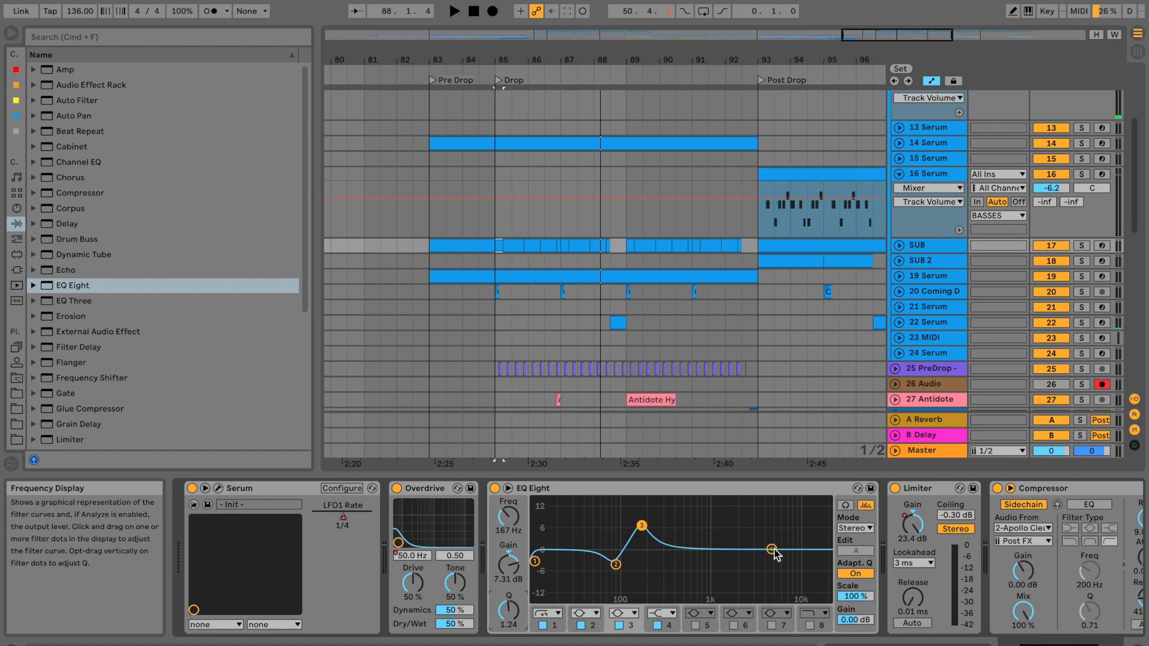
key(space)
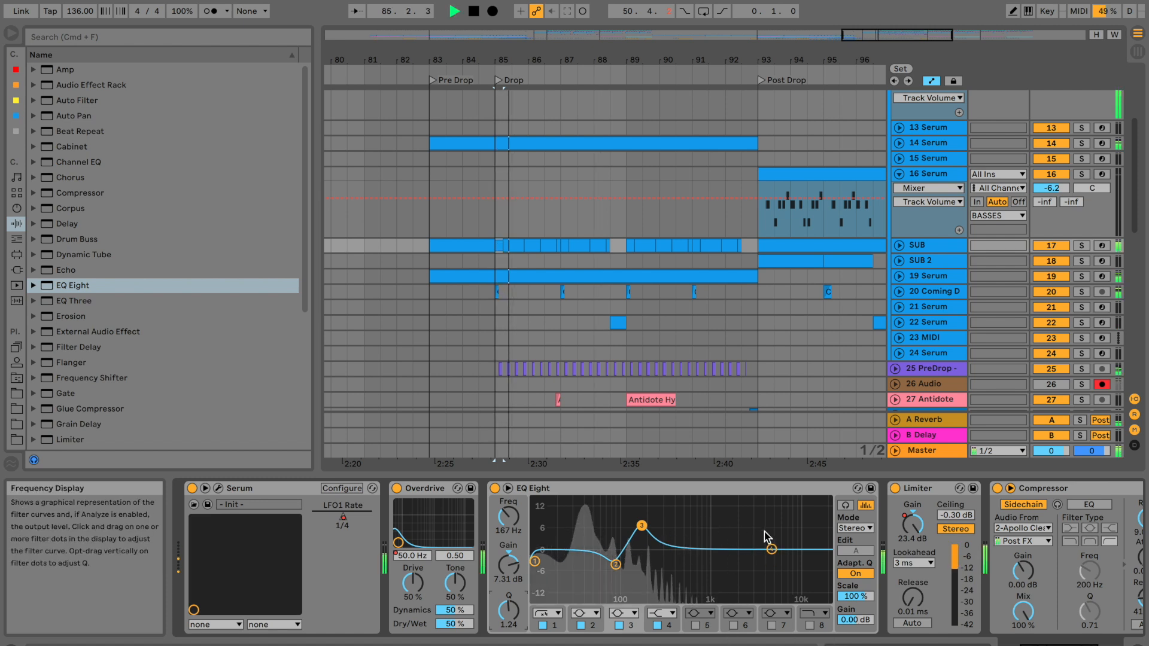
Enable band 5 of the SUB EQ Eight as a narrow cut just above band 3, and lower band 3's gain to 5.08 dB.
click(696, 625)
drag(623, 549, 662, 555)
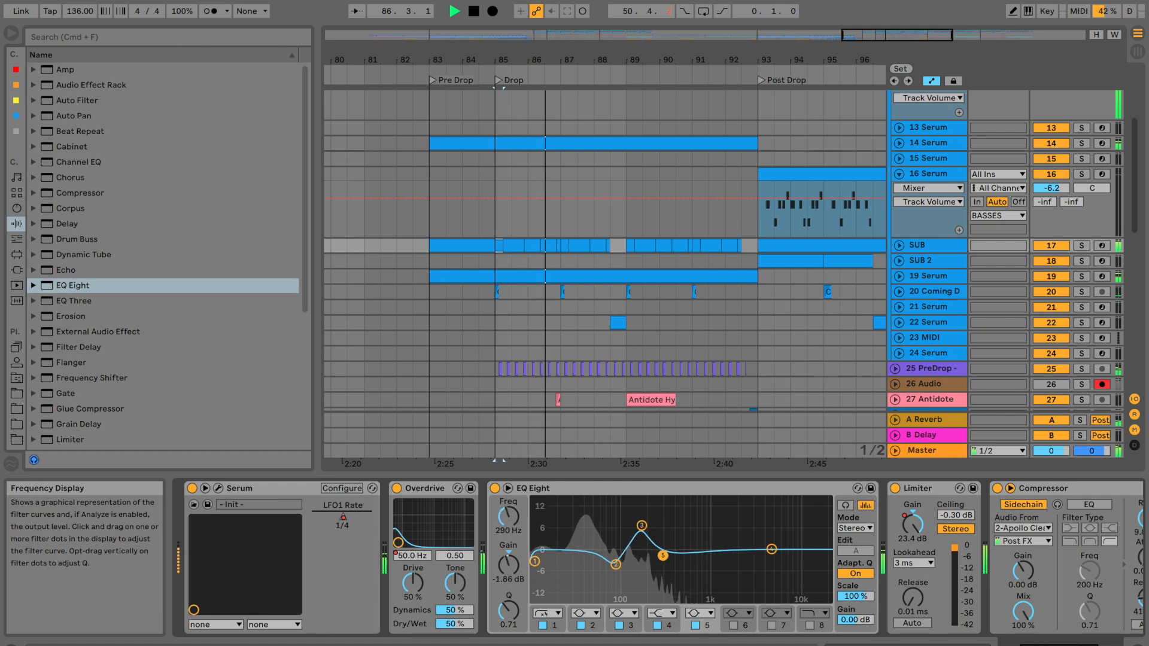
drag(508, 612, 508, 591)
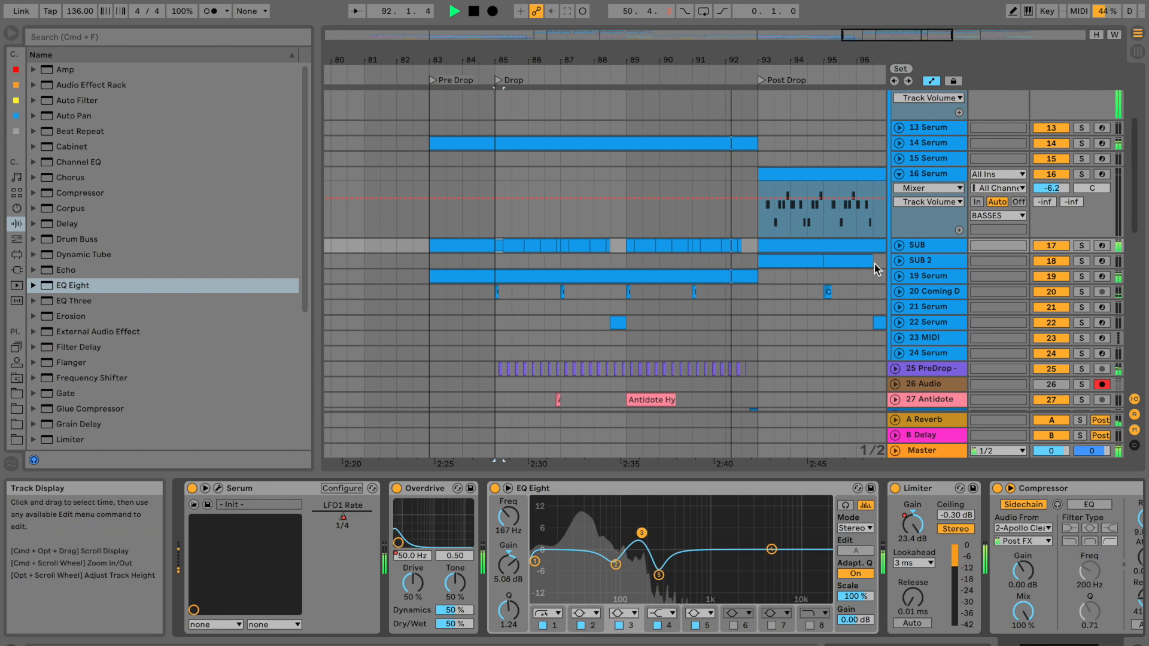
Fold the BASSES group and play the arrangement from bar 29, just before the first Pre Drop.
scroll(653, 241, right, 10)
drag(539, 62, 801, 59)
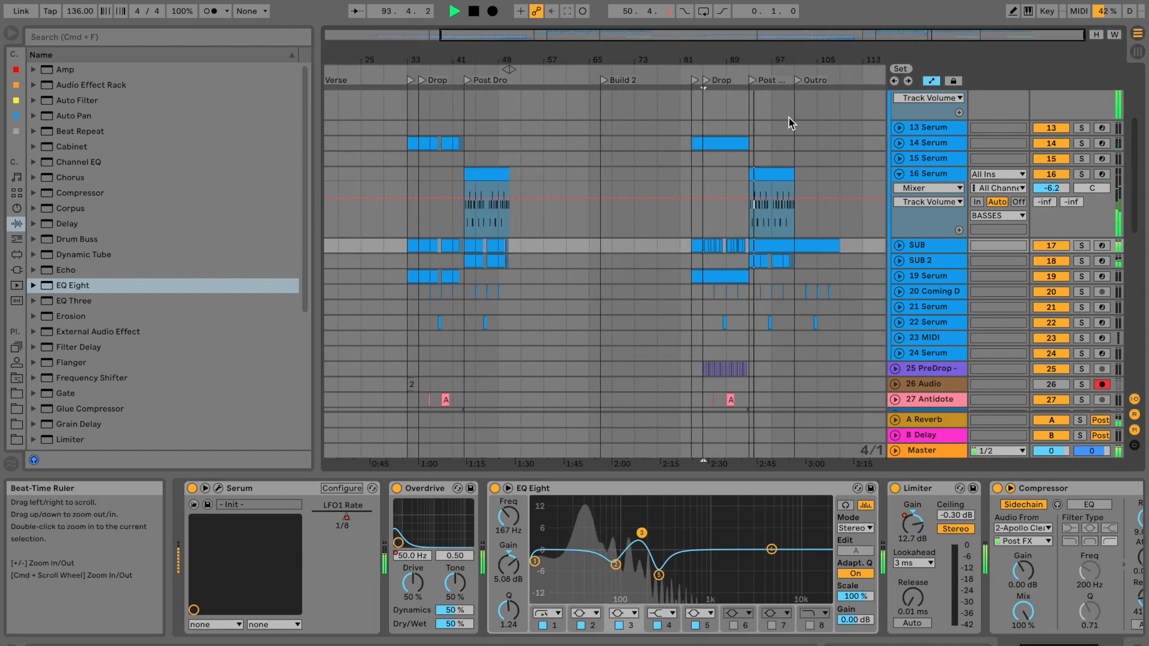
scroll(892, 188, up, 5)
click(895, 190)
click(383, 201)
key(space)
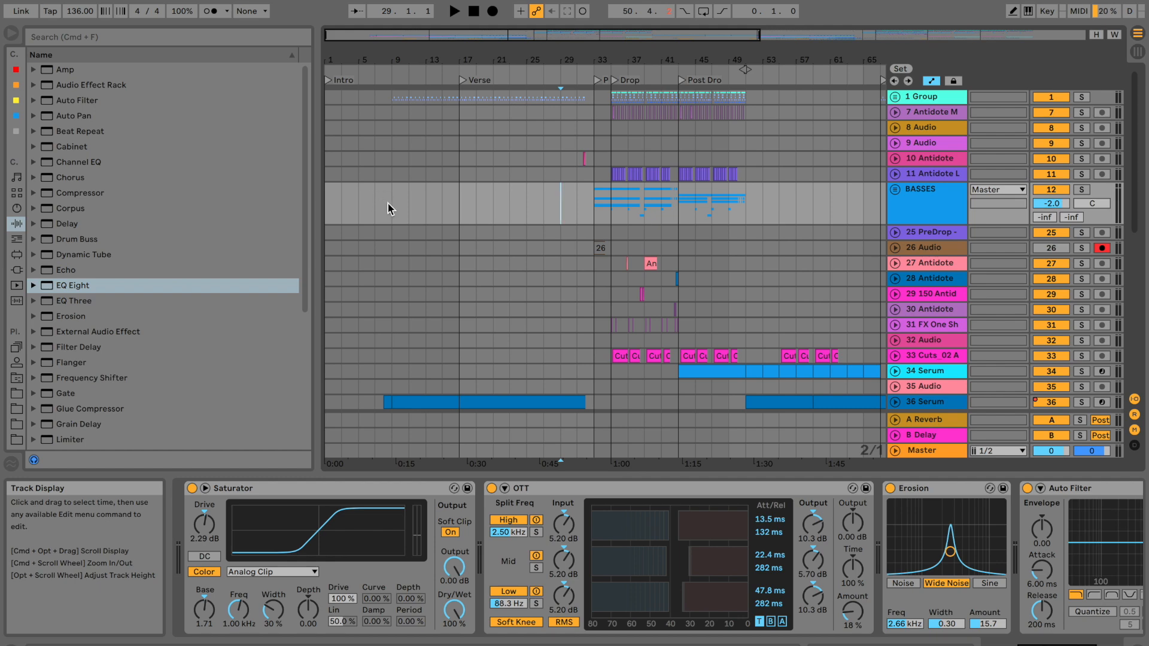
Survey the tracks from the Intro to the first Post Drop, set the playback position to bar 15, and unfold BASSES.
scroll(455, 253, down, 10)
scroll(455, 253, up, 10)
click(437, 201)
drag(428, 60, 426, 84)
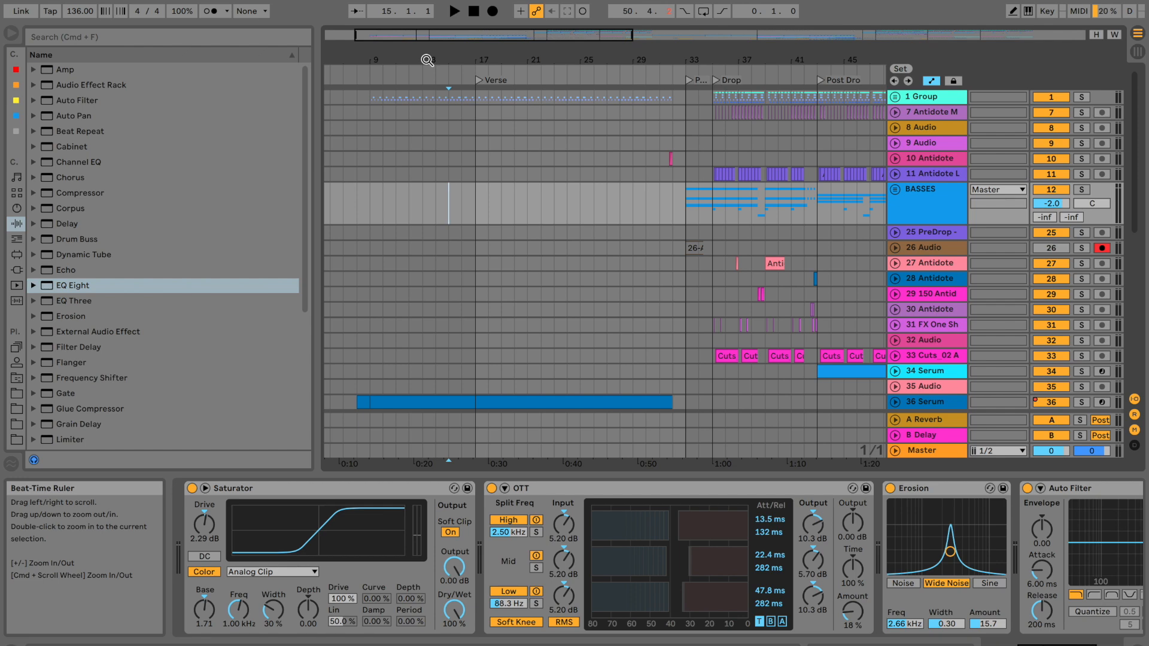
drag(427, 60, 426, 59)
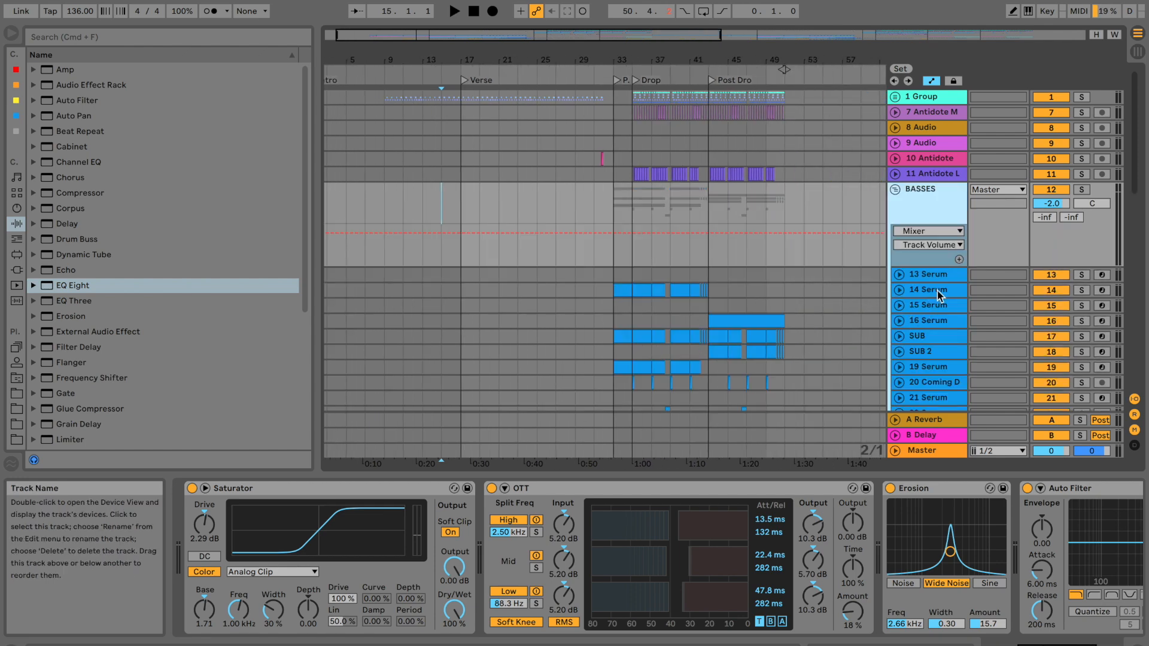
Inspect the 14 Serum device chain, look over the lower tracks, and set the playback position to bar 29.
click(937, 291)
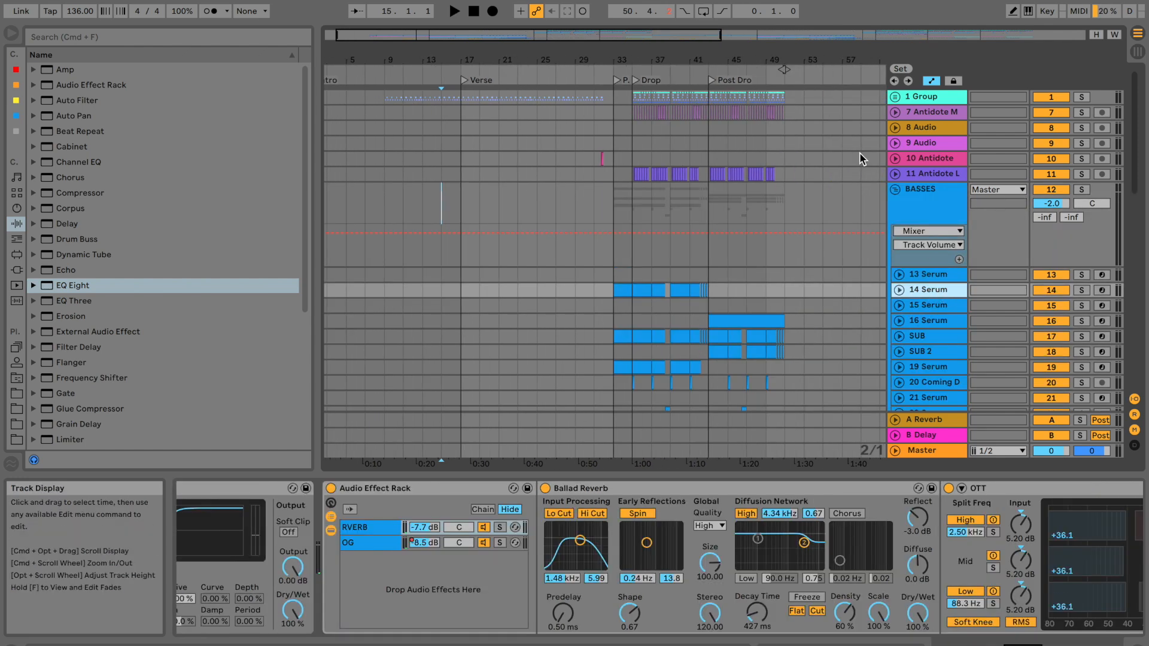
click(947, 340)
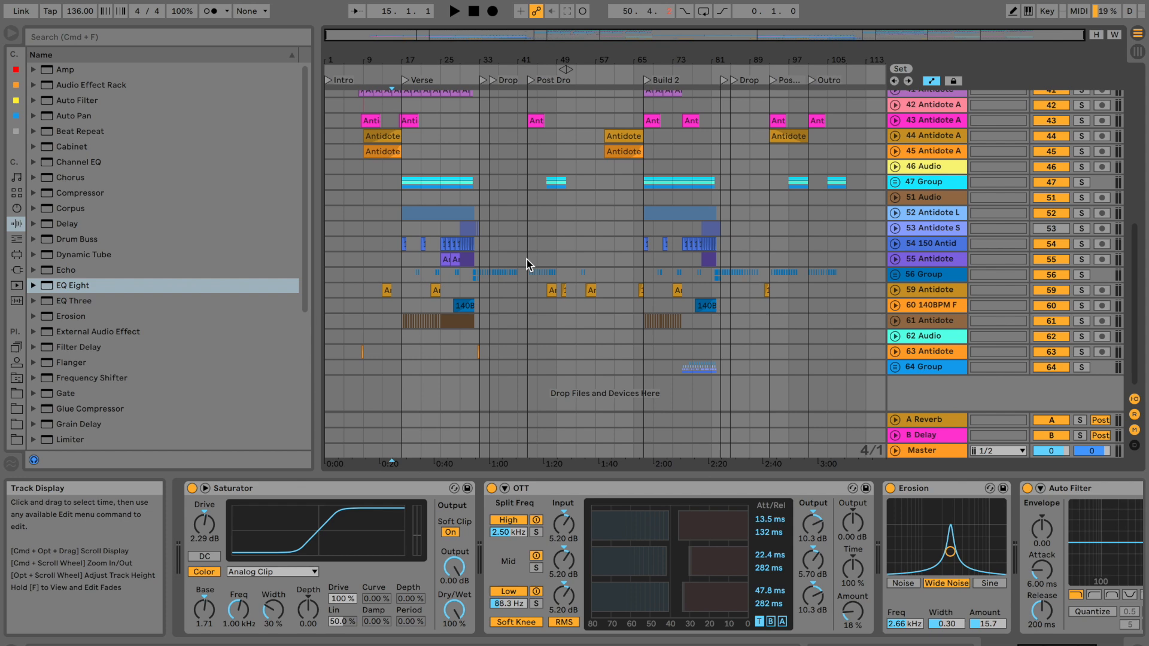
scroll(568, 349, down, 5)
scroll(568, 349, up, 5)
click(425, 266)
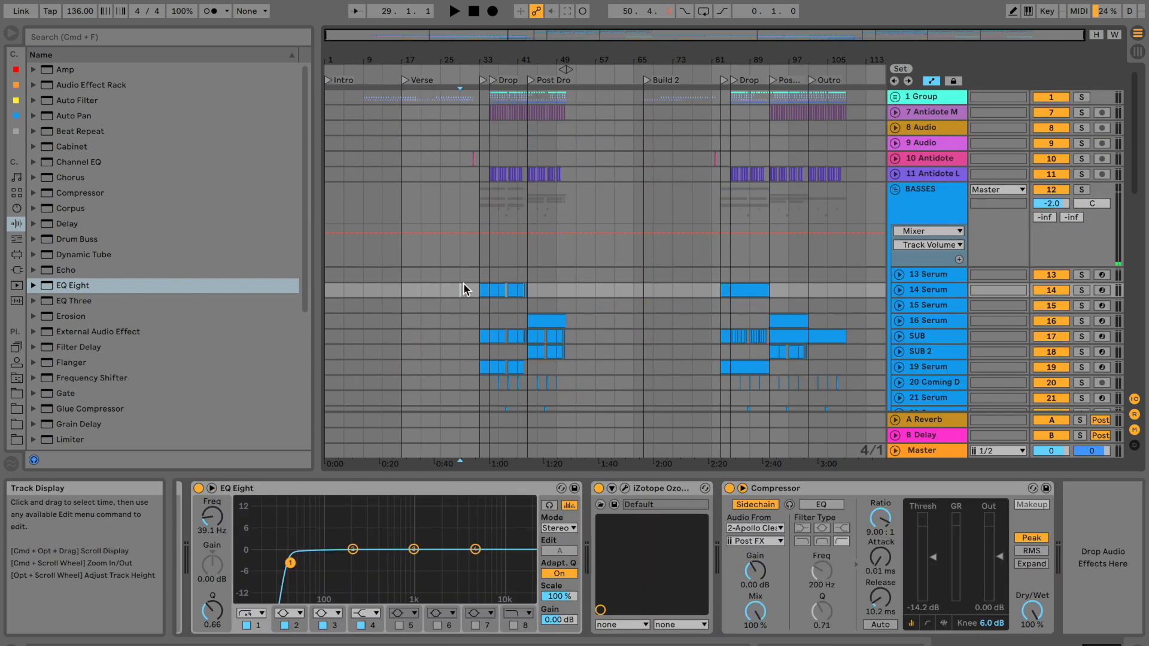